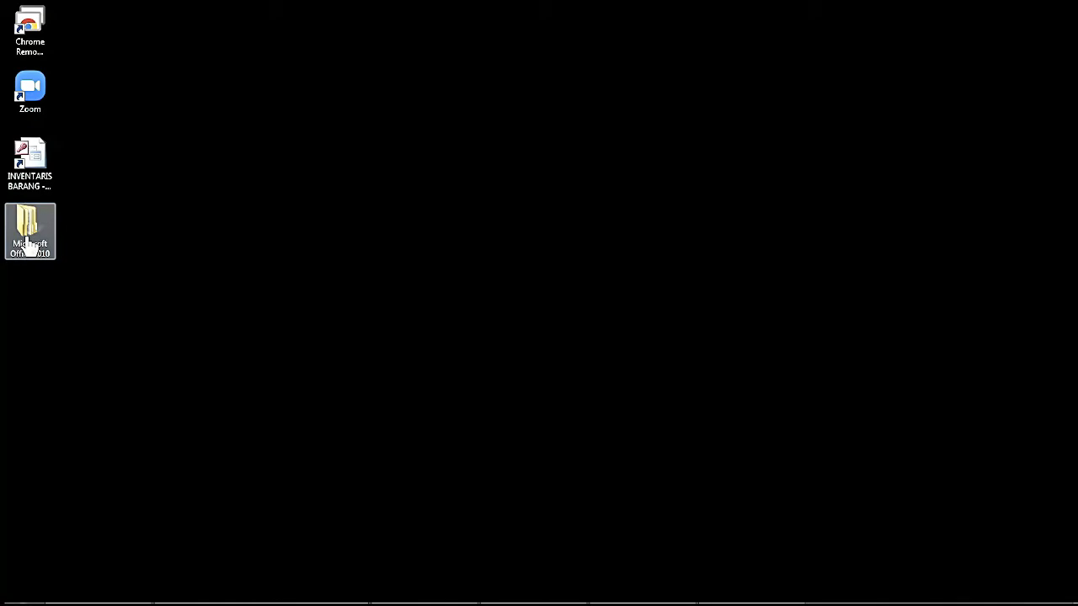
# Run setup from the Microsoft Office 2010 Professional Plus x86 folder.
pyautogui.doubleClick(27, 244)
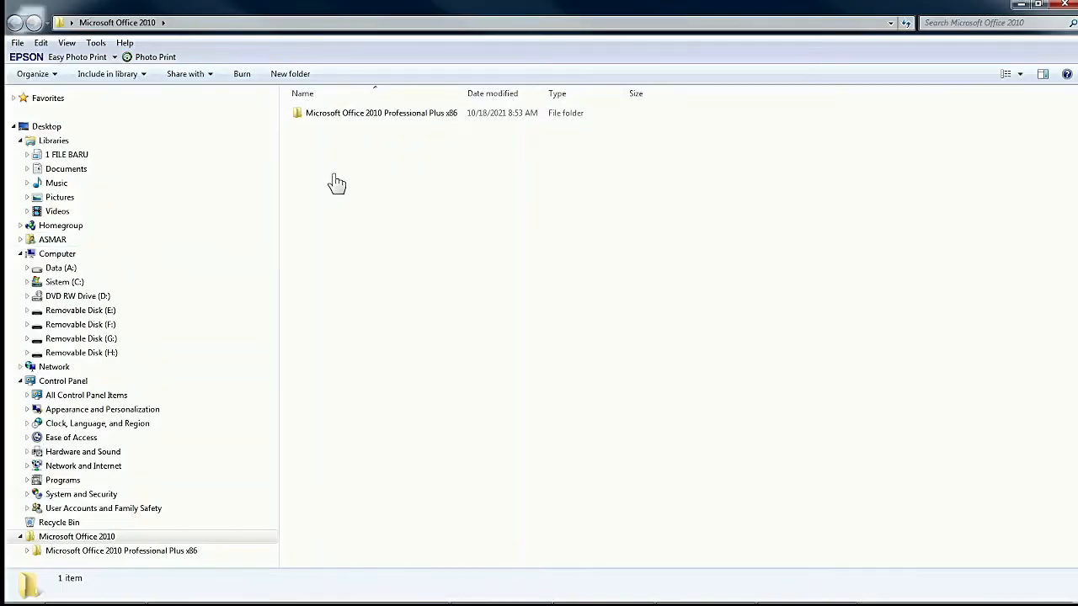
pyautogui.doubleClick(350, 125)
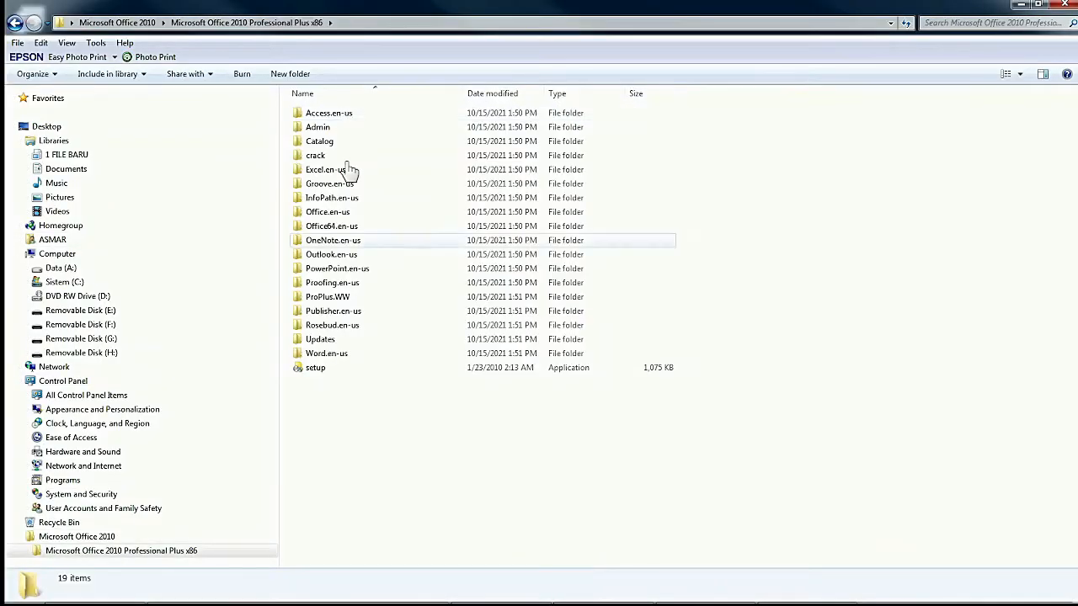
pyautogui.click(326, 381)
pyautogui.doubleClick(325, 379)
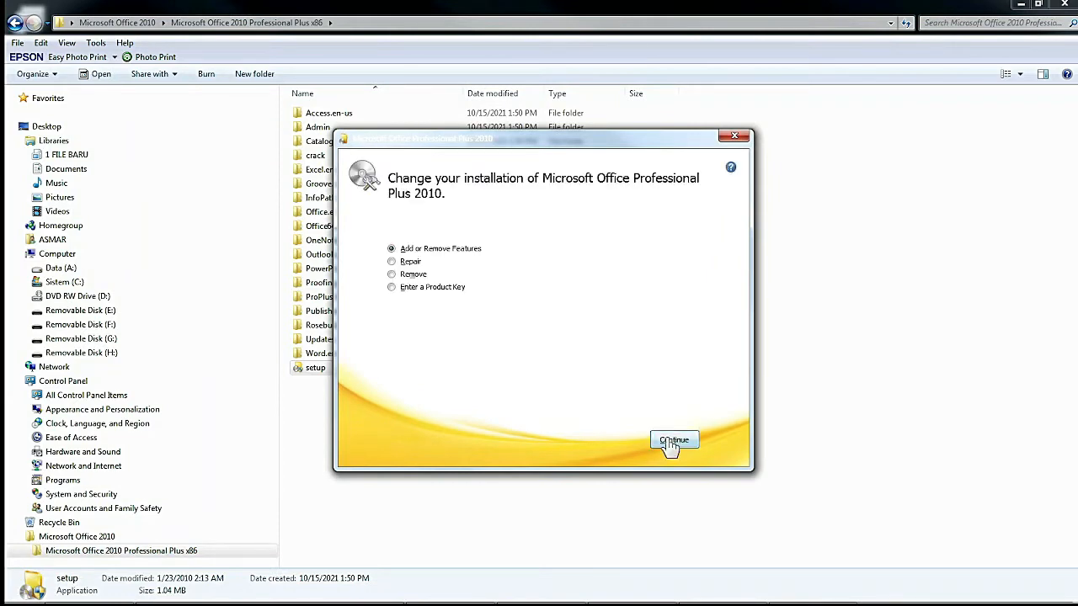
# Choose Add or Remove Features and set Excel, InfoPath and OneNote to Not Available.
pyautogui.click(672, 441)
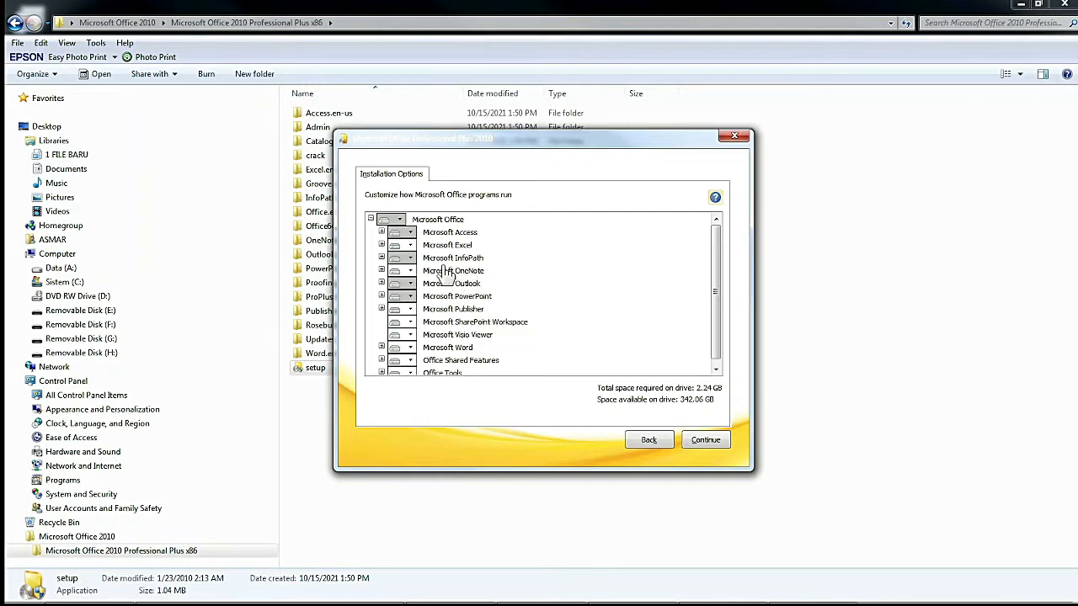
pyautogui.click(411, 246)
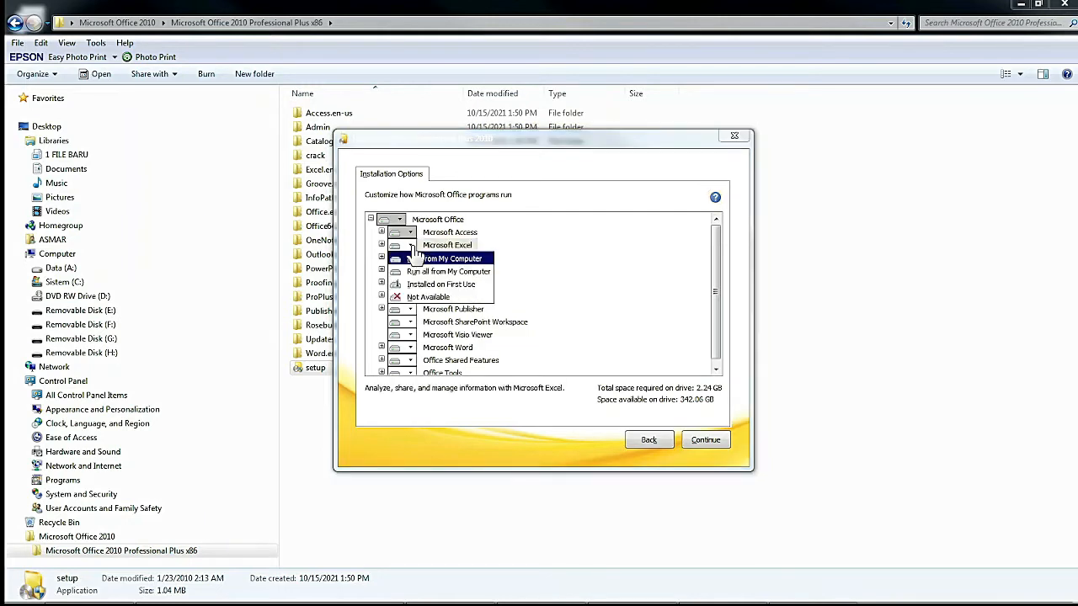
pyautogui.click(408, 300)
pyautogui.click(411, 258)
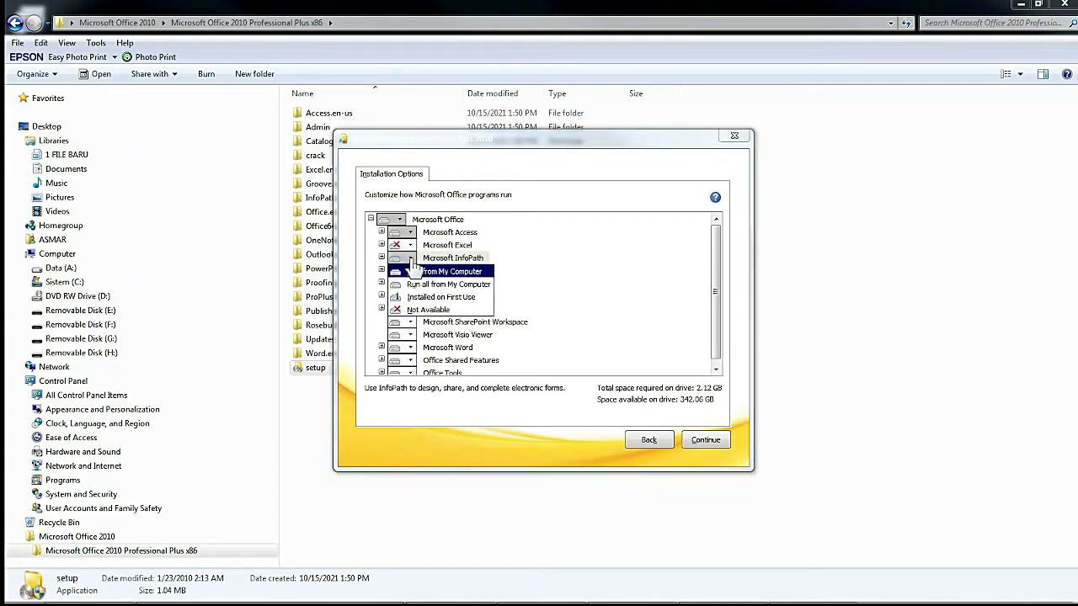
pyautogui.click(410, 312)
pyautogui.click(411, 271)
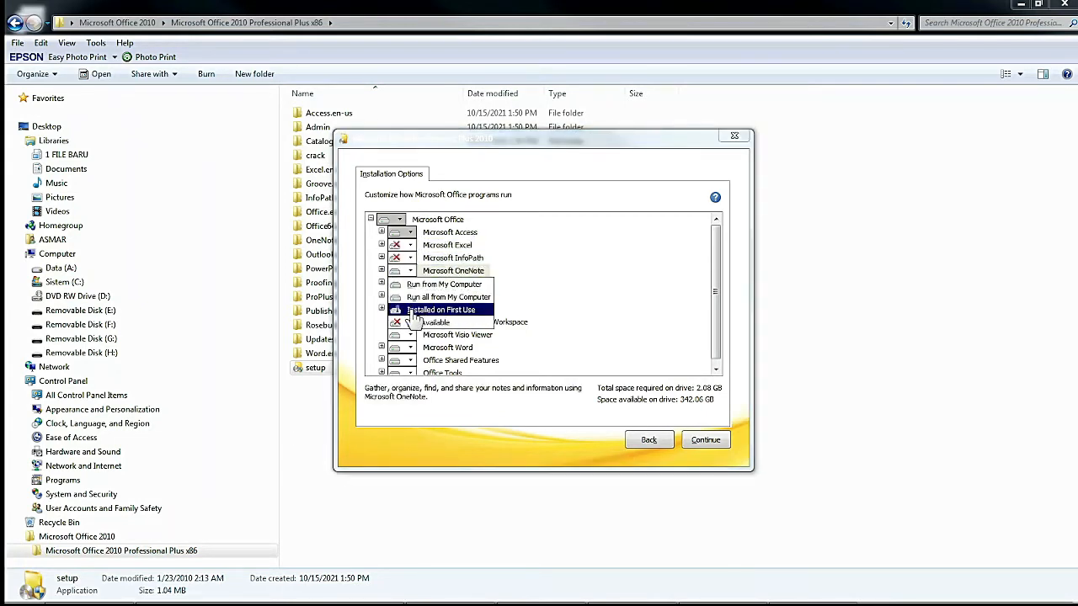
pyautogui.click(411, 326)
# Set the remaining programs, Office Shared Features and Office Tools to Not Available, then continue.
pyautogui.click(411, 347)
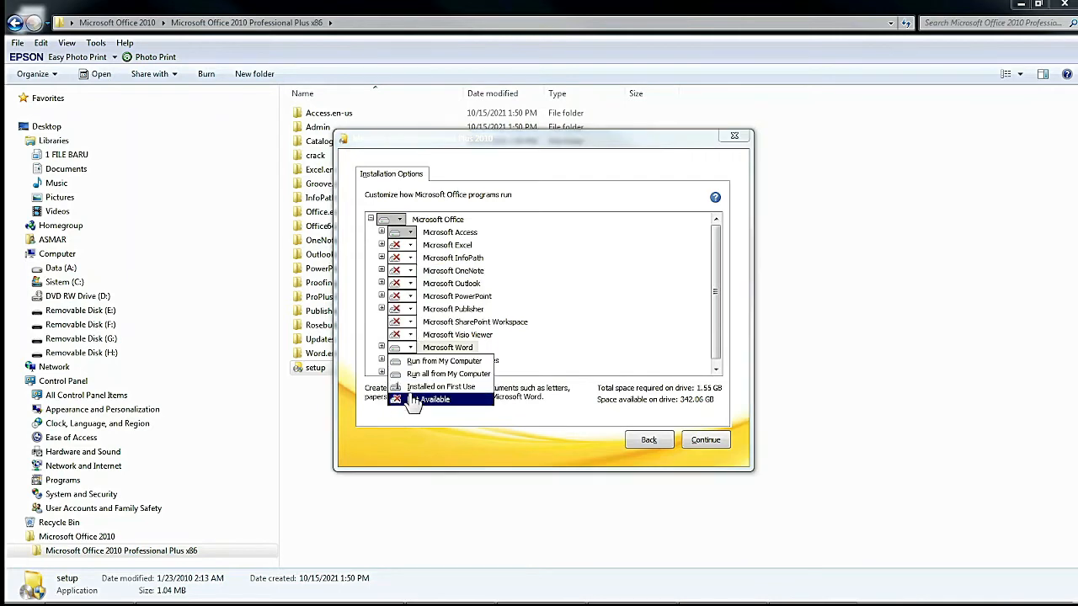
pyautogui.click(413, 400)
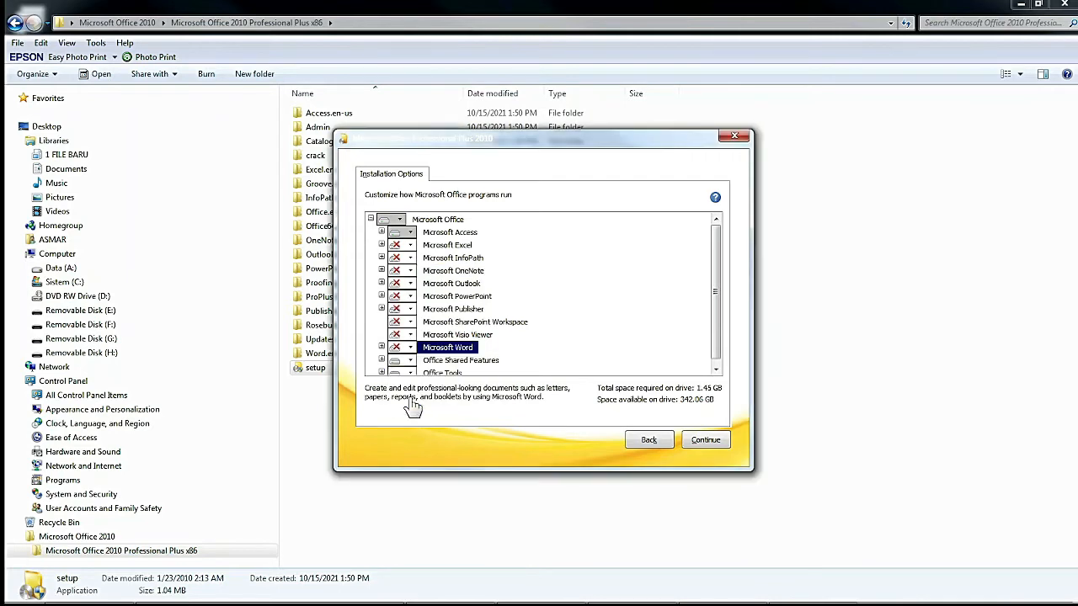
pyautogui.click(411, 360)
pyautogui.click(413, 411)
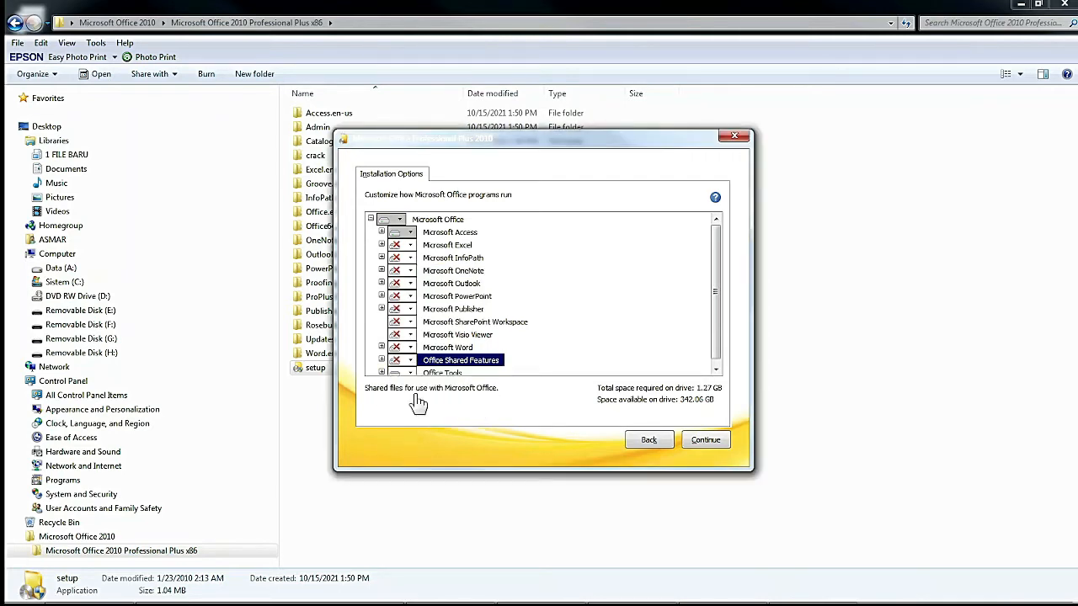
pyautogui.click(411, 374)
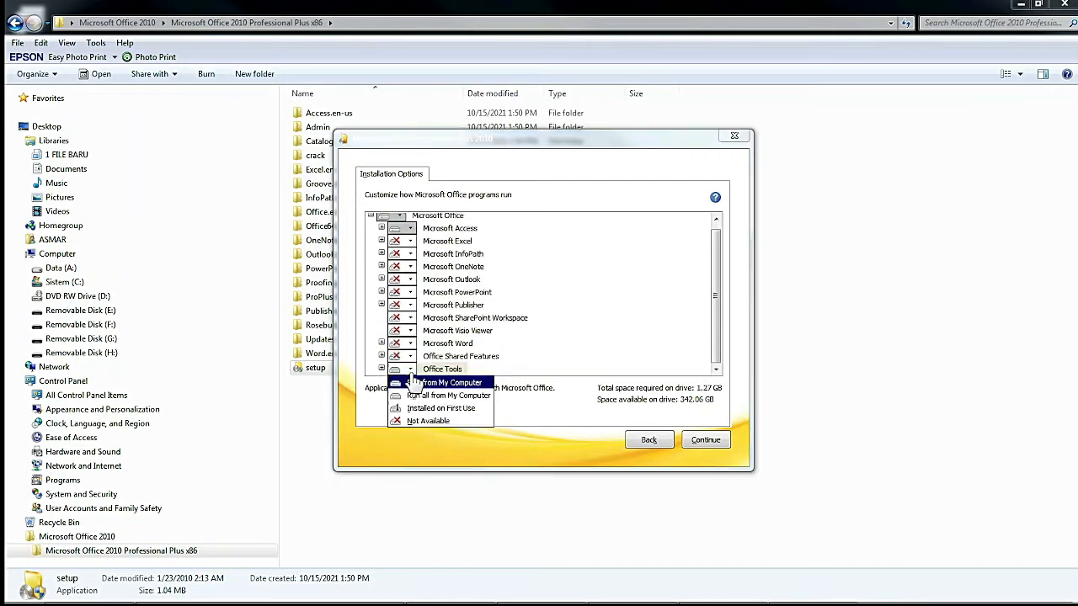
pyautogui.click(406, 426)
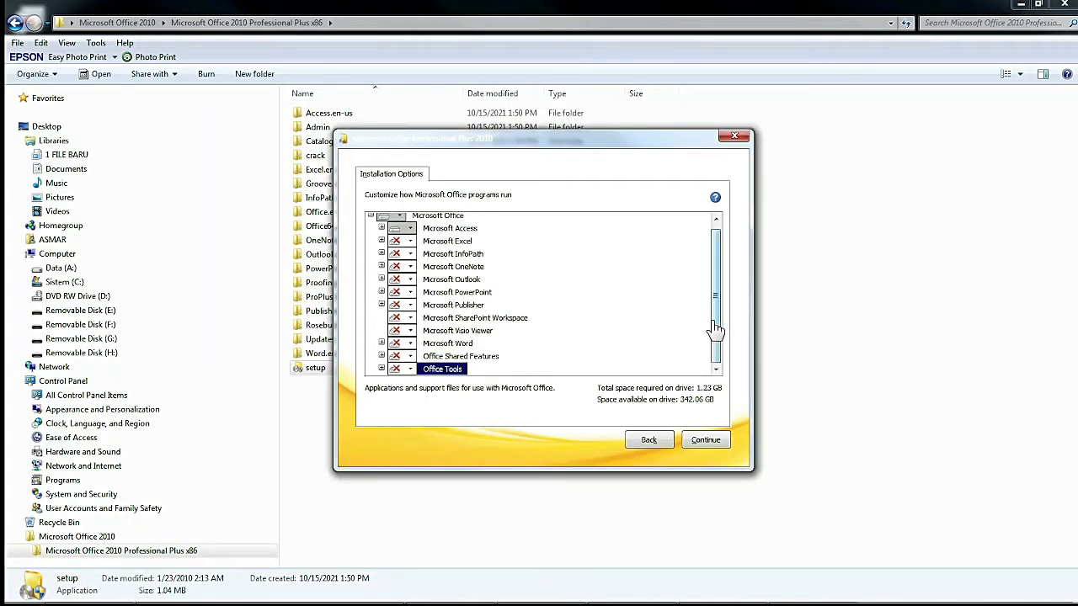
pyautogui.moveTo(720, 345); pyautogui.dragTo(722, 296)
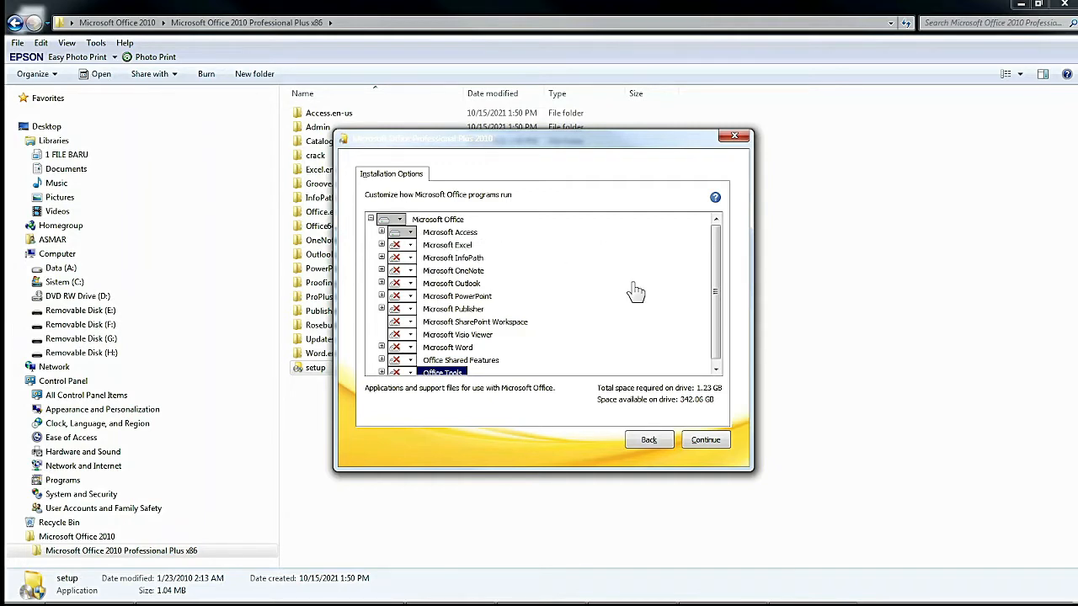
pyautogui.click(718, 447)
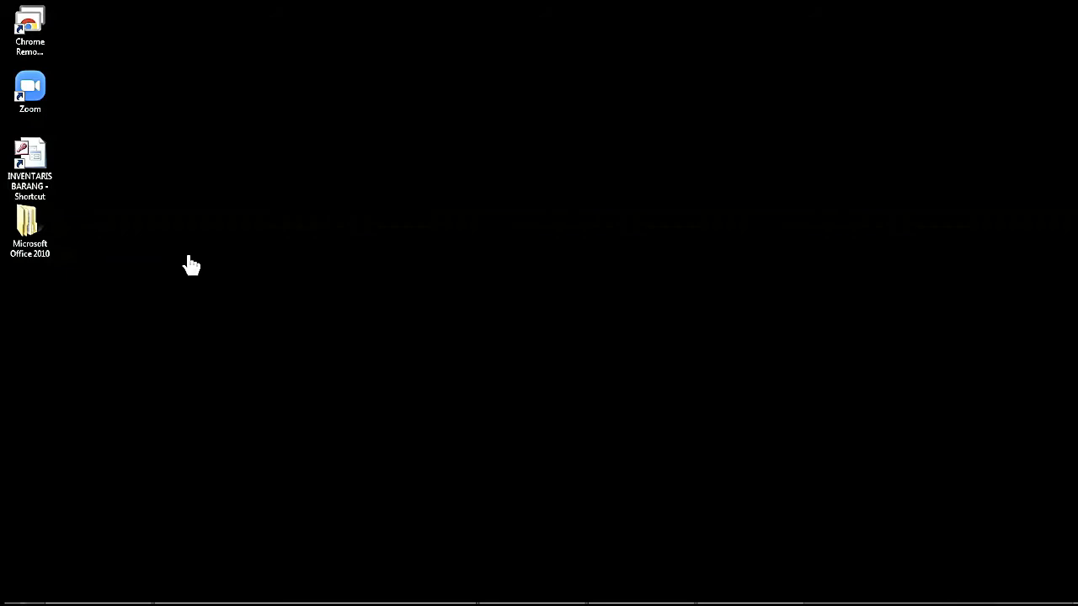
# Open the INVENTARIS BARANG database, enable its content, and minimize the ribbon.
pyautogui.doubleClick(46, 172)
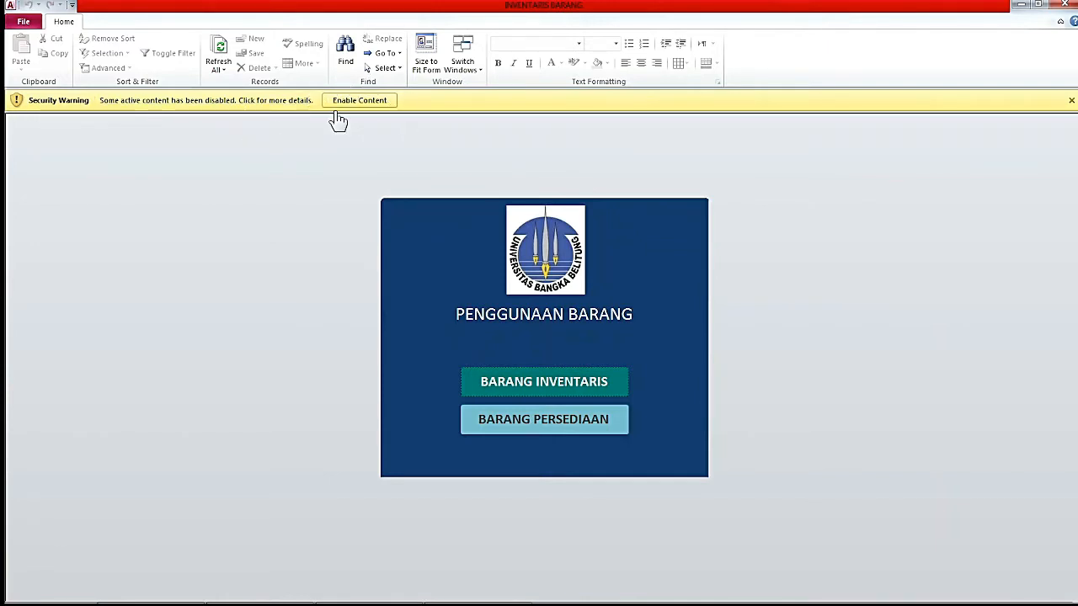
pyautogui.click(365, 101)
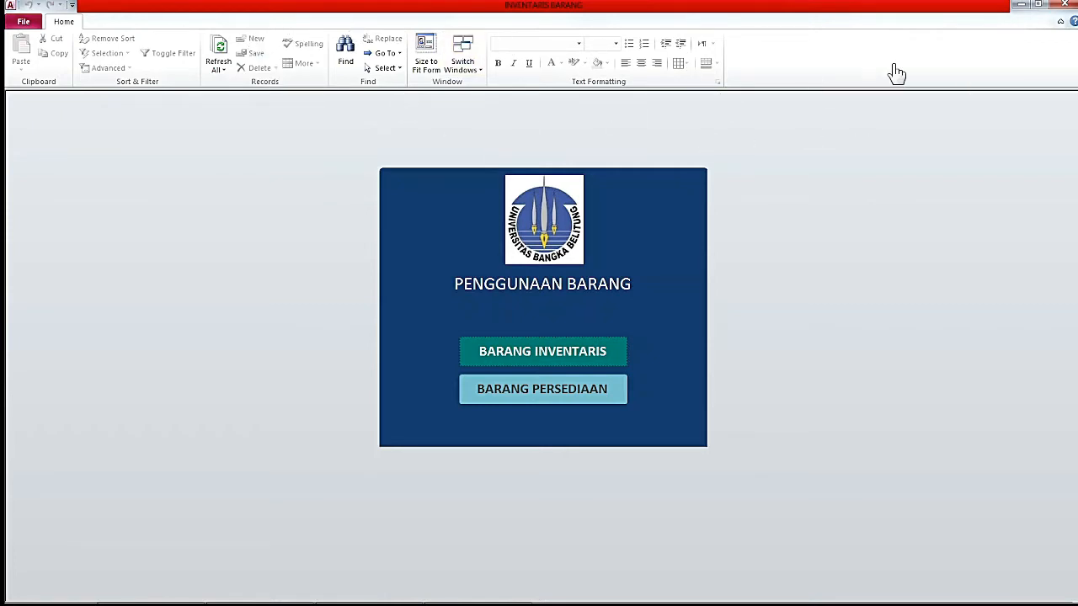
pyautogui.click(1061, 23)
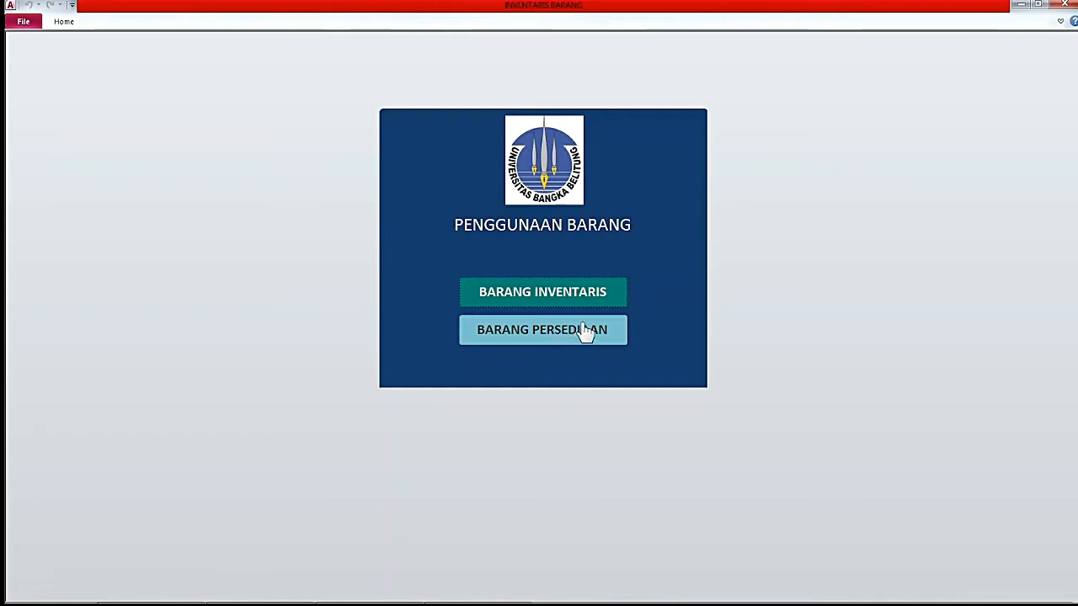
# Open the BARANG INVENTARIS section from the PENGGUNAAN BARANG form.
pyautogui.click(539, 302)
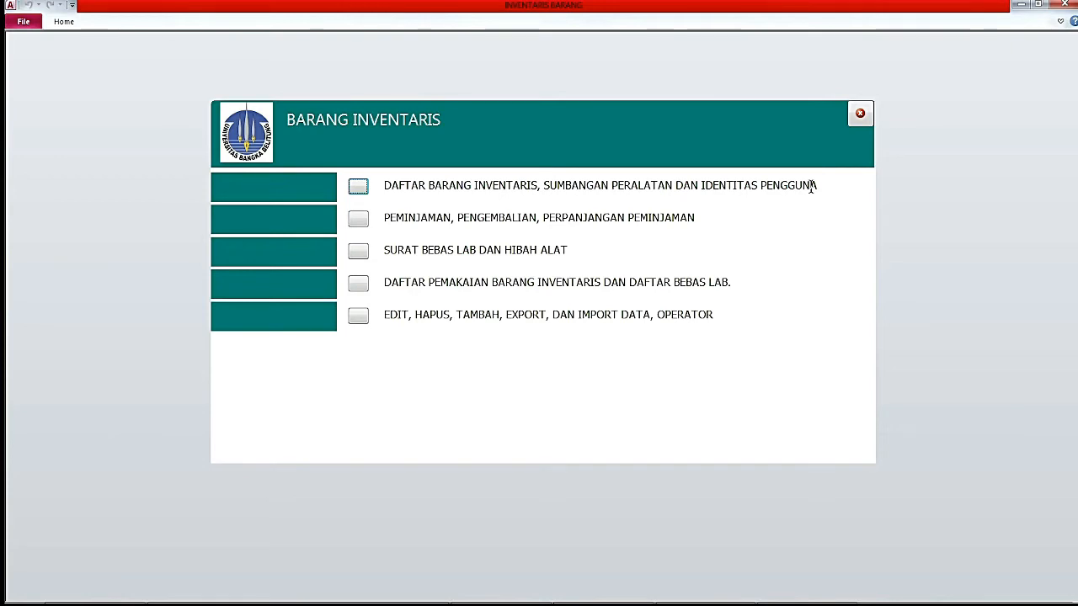
pyautogui.click(359, 188)
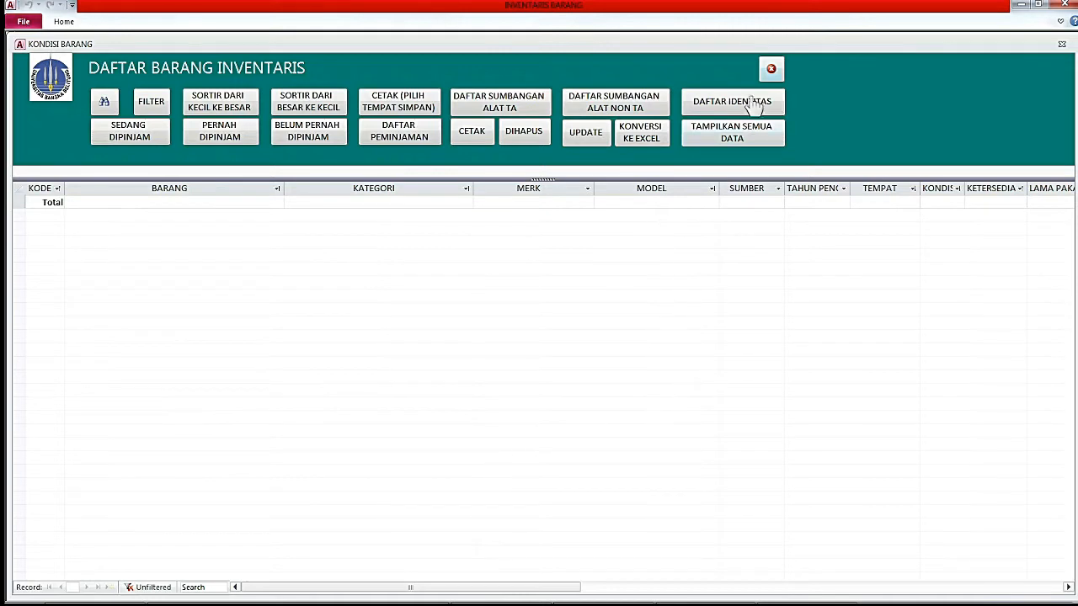
pyautogui.click(771, 69)
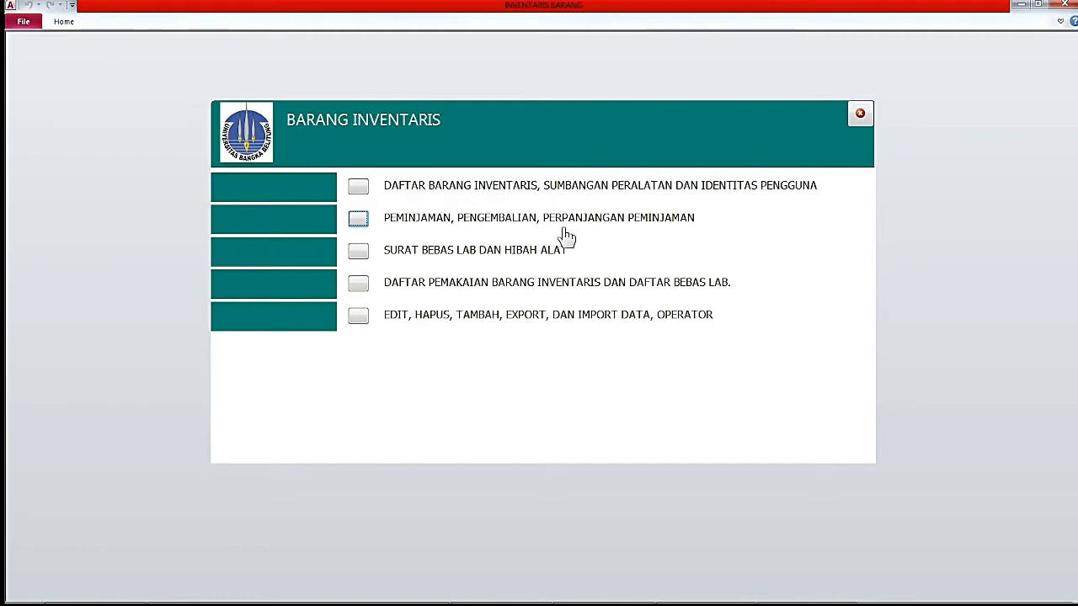
pyautogui.click(360, 221)
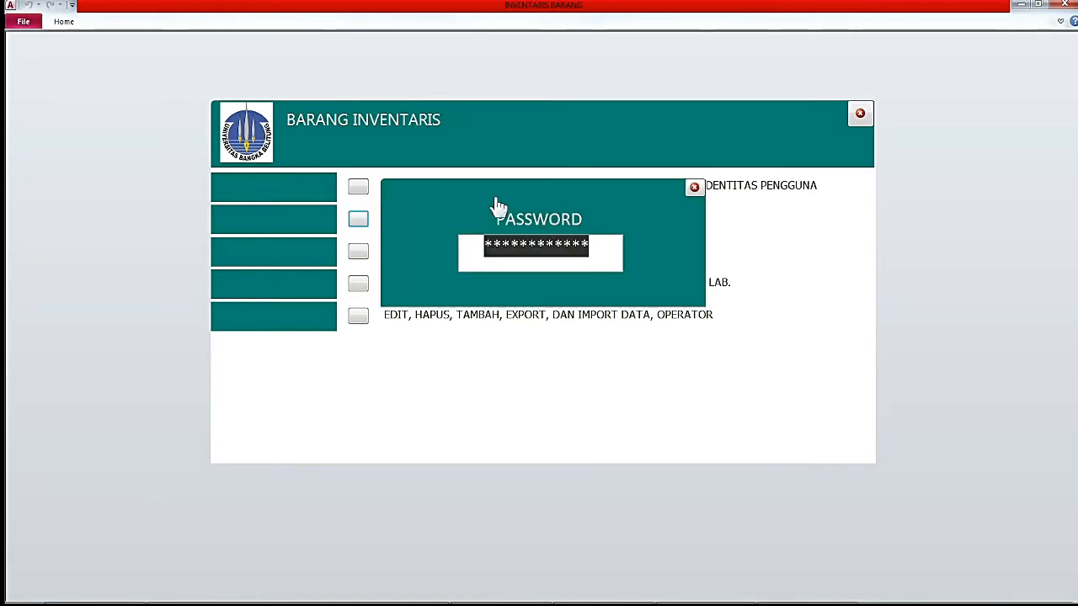
pyautogui.click(693, 187)
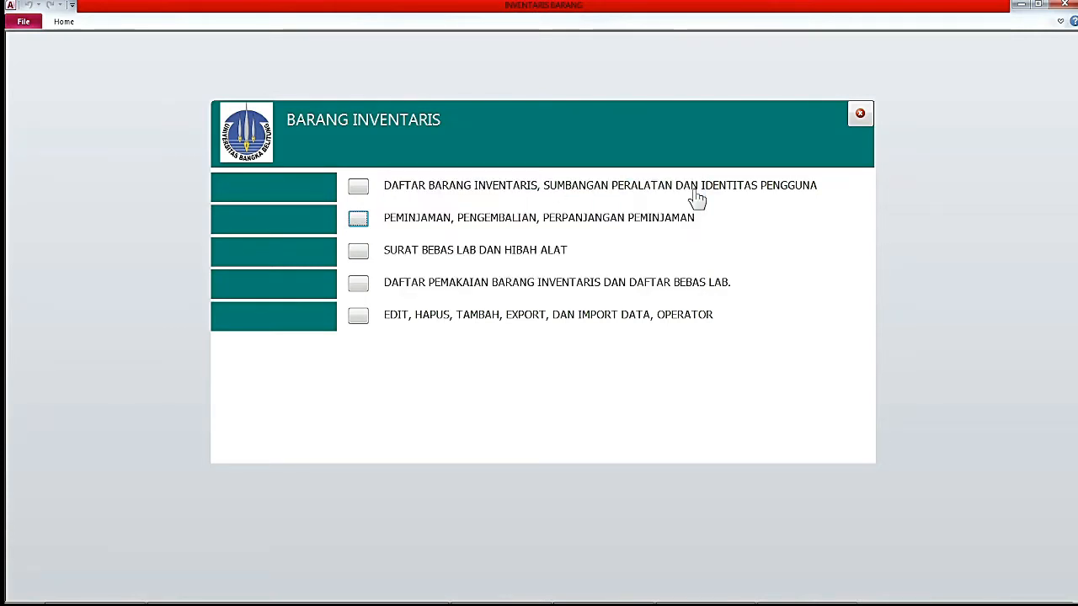
pyautogui.click(359, 256)
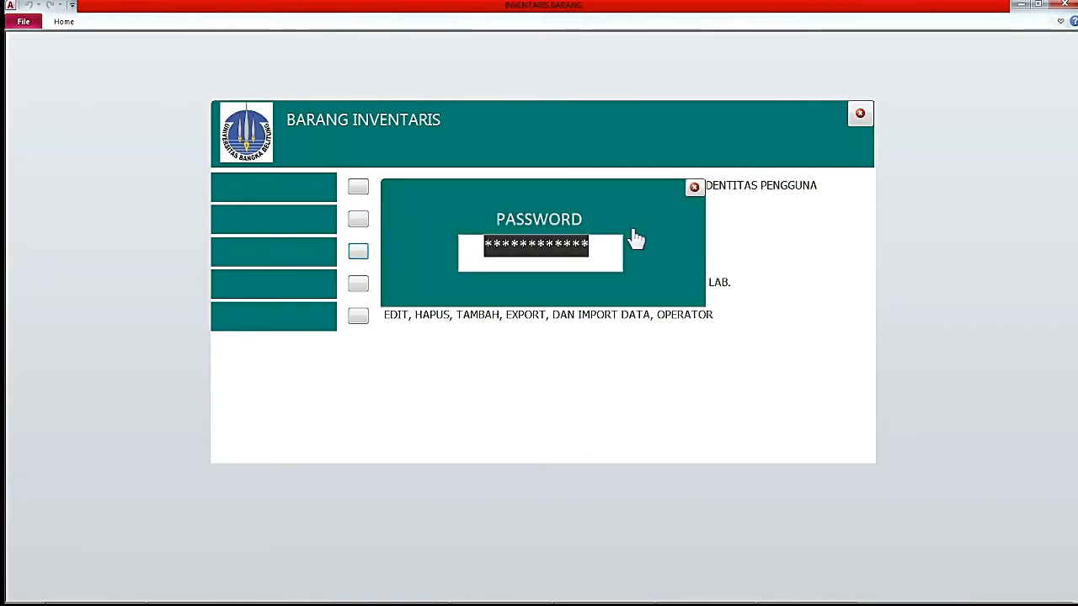
pyautogui.click(694, 187)
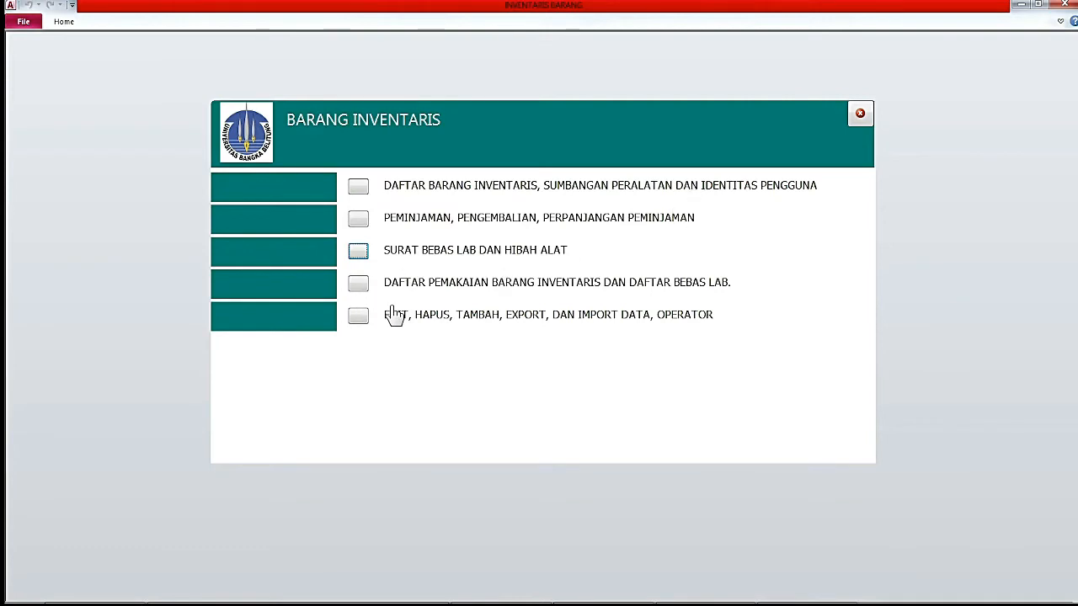
pyautogui.click(358, 288)
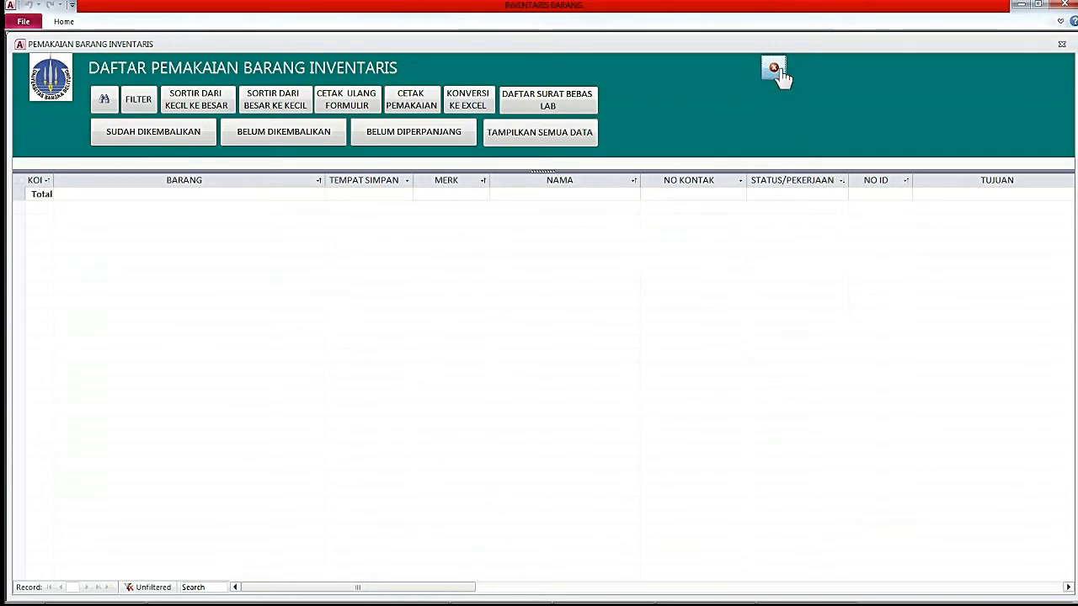
pyautogui.click(774, 69)
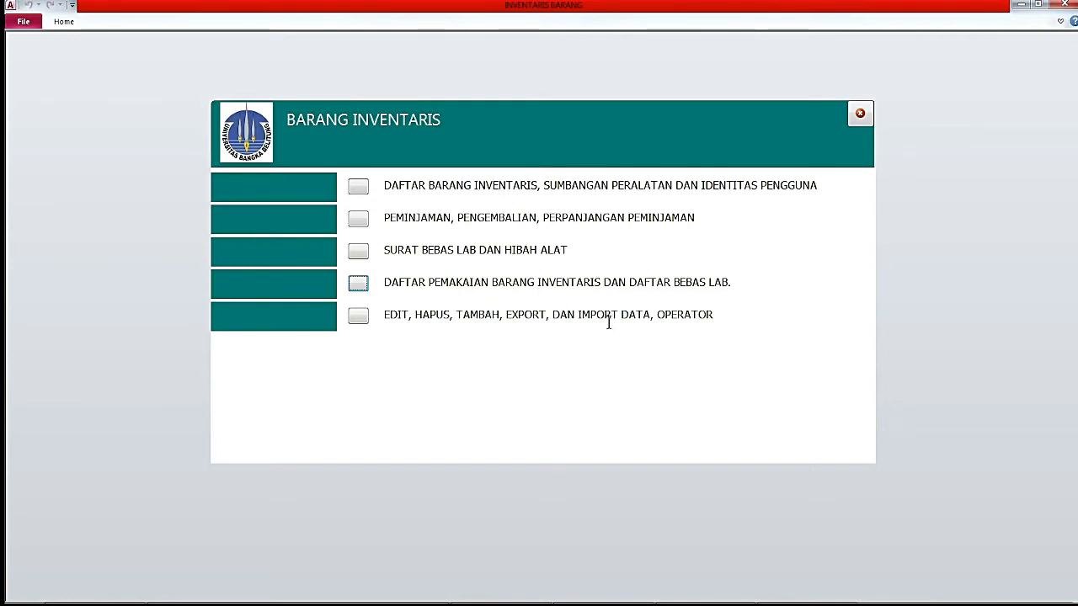
# Open the EDIT, HAPUS, TAMBAH, EXPORT, DAN IMPORT DATA, OPERATOR section.
pyautogui.press('Tab')
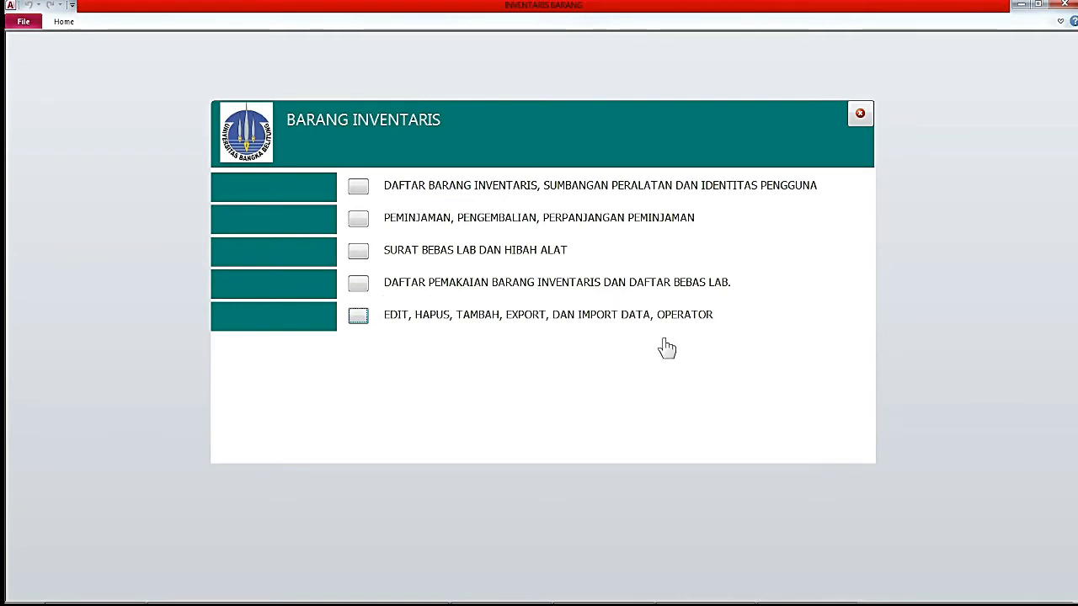
pyautogui.click(360, 319)
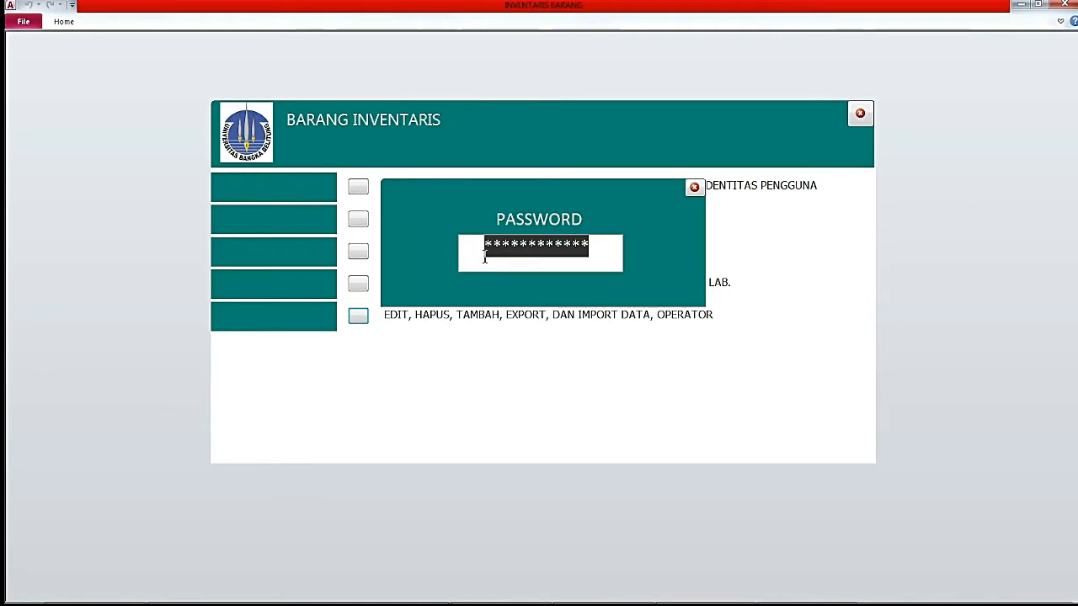
pyautogui.moveTo(593, 241); pyautogui.dragTo(481, 244)
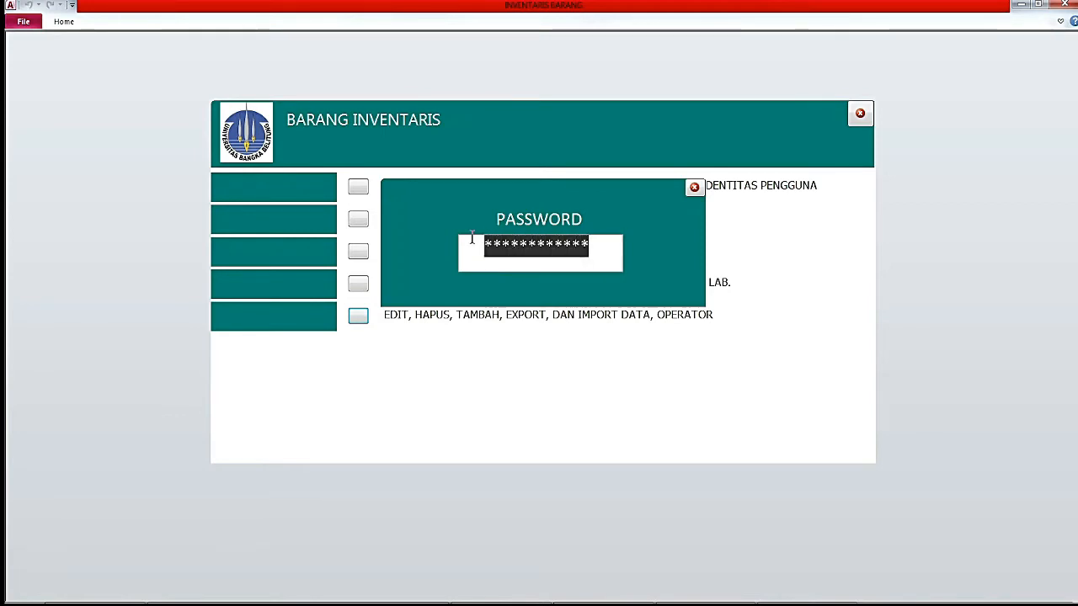
pyautogui.press('BackSpace')
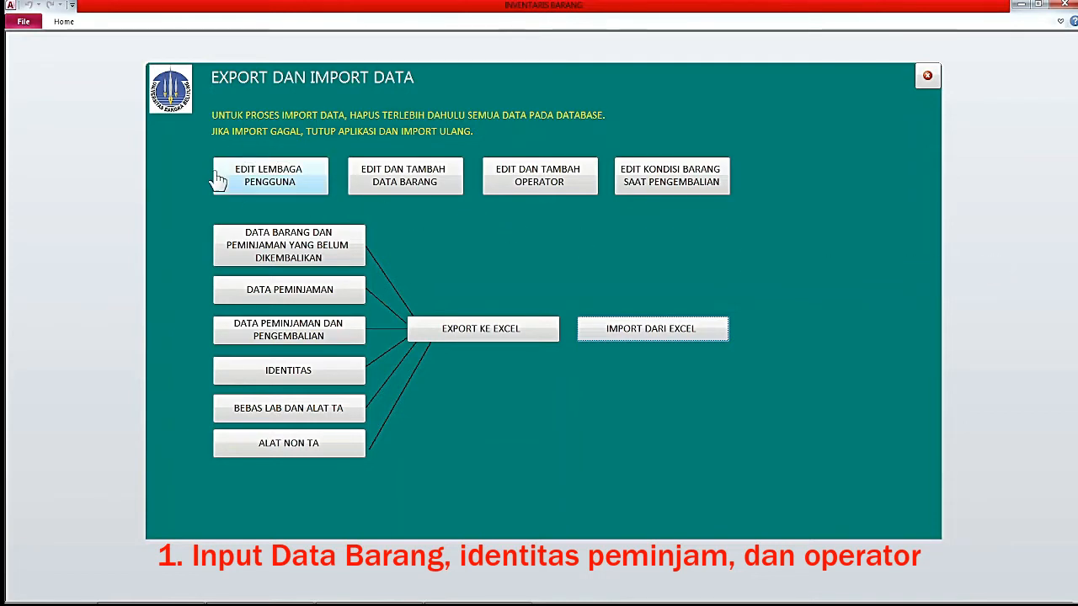
# In EDIT LEMBAGA PENGGUNA, enter LABORATORIUM TEKNIK ELEKTRO, the head's name, ID number and KEPALA LAB.
pyautogui.click(285, 190)
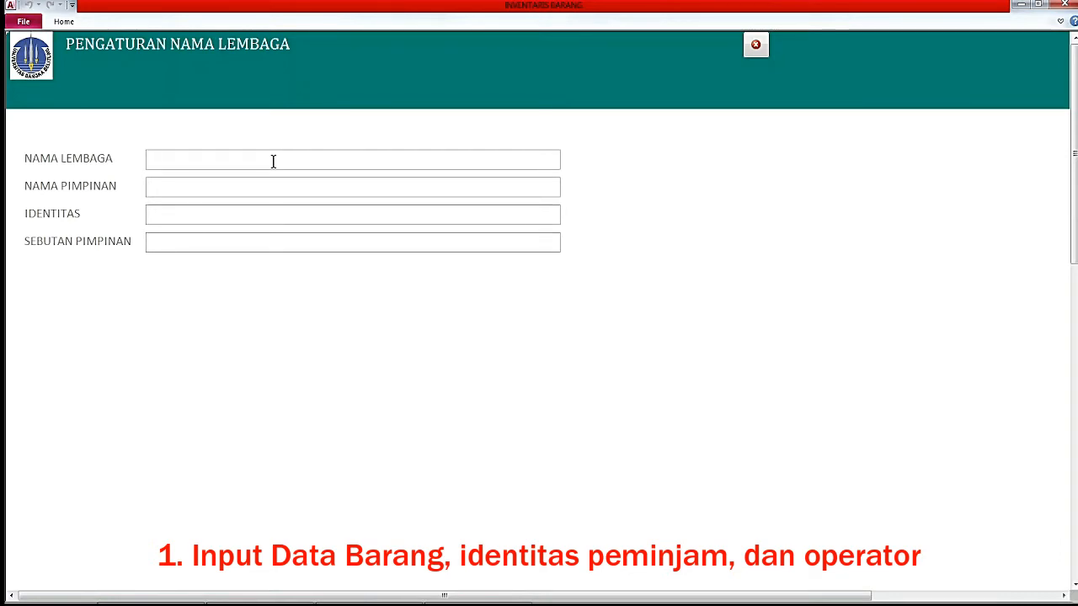
pyautogui.write('LABORATORIUM TEKN')
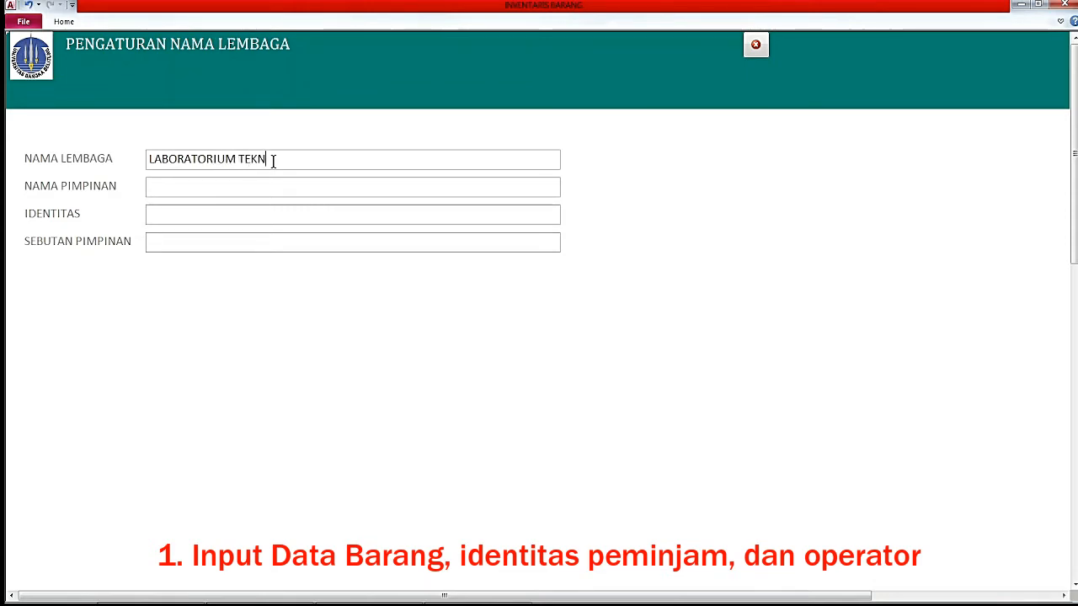
pyautogui.write('IK ELEK')
pyautogui.write('ULAN')
pyautogui.write('NP')
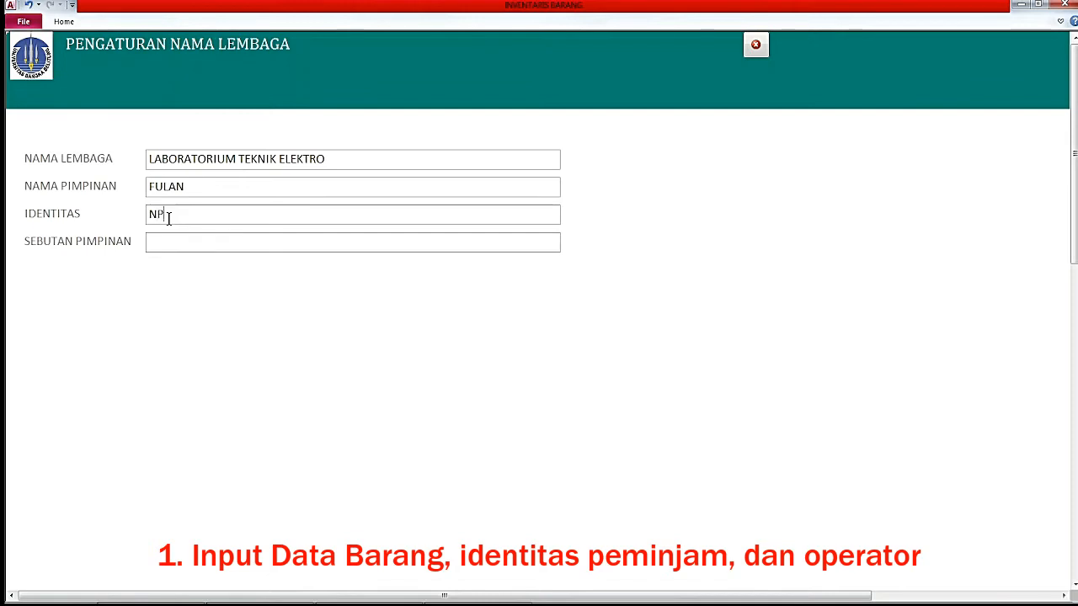
pyautogui.write(' 123')
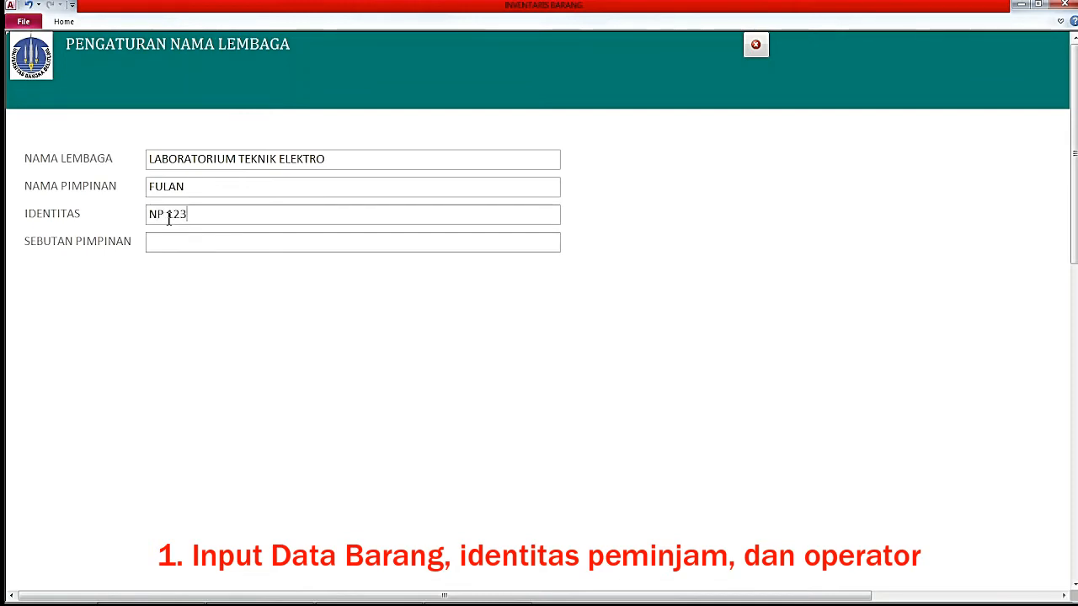
pyautogui.write('456789')
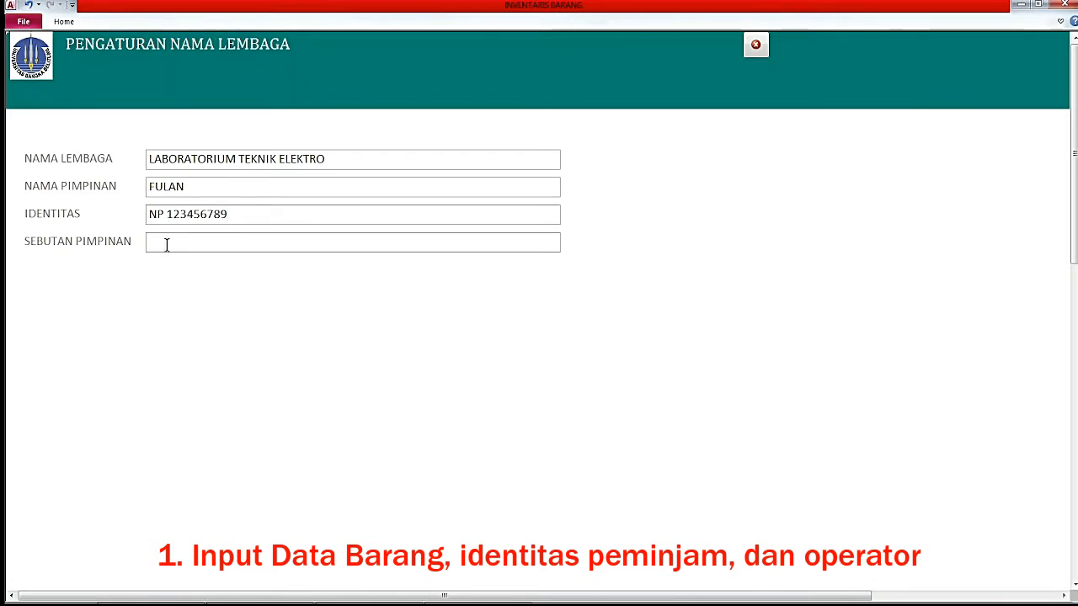
pyautogui.write('KEPALA LAB.')
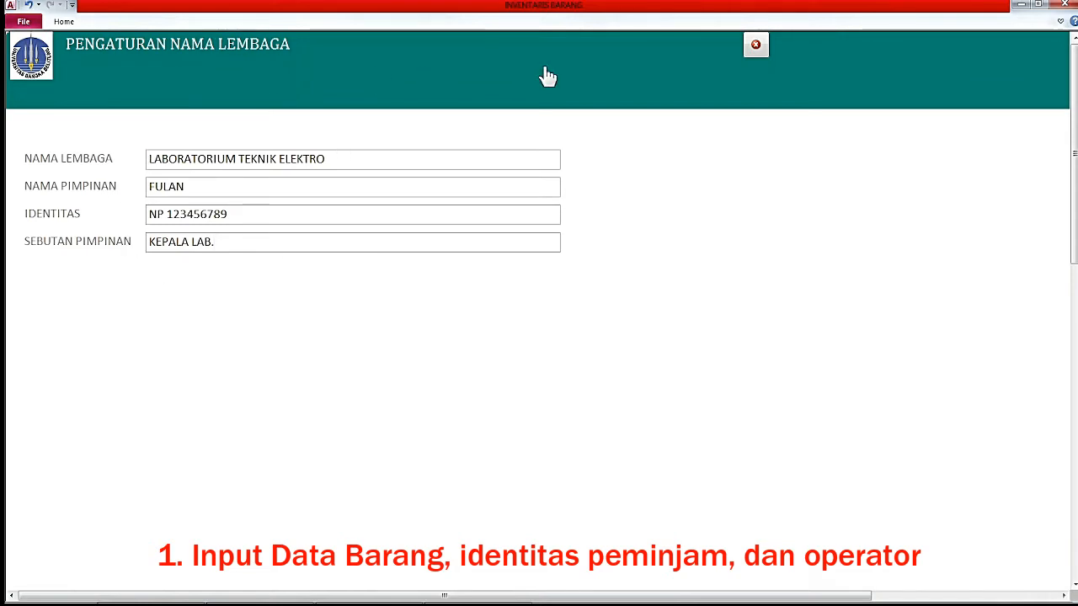
# Close the institution settings form and start the unreturned items Excel export.
pyautogui.click(756, 47)
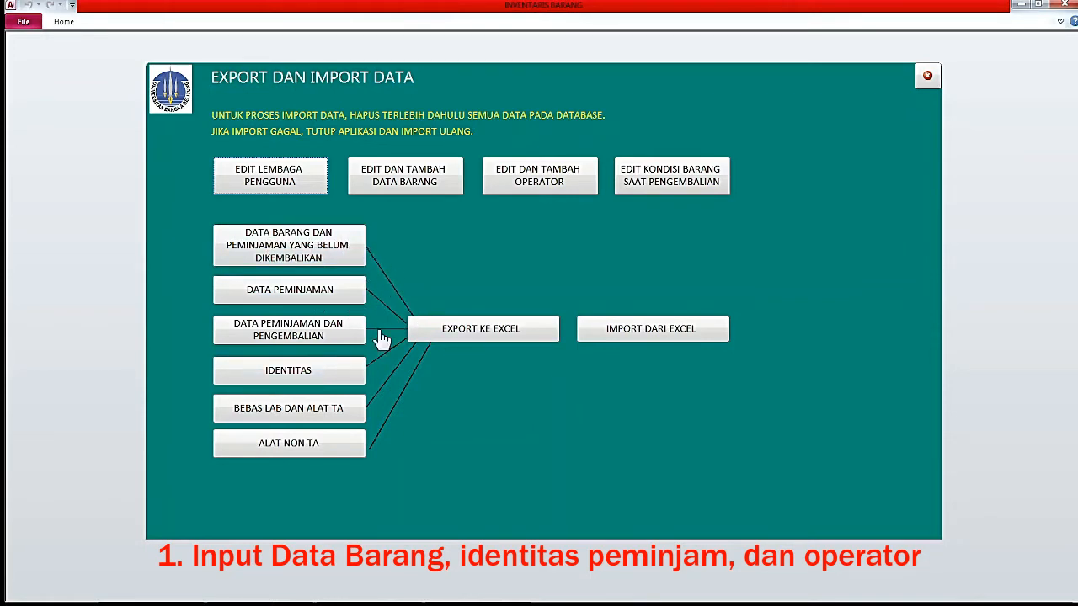
pyautogui.click(483, 337)
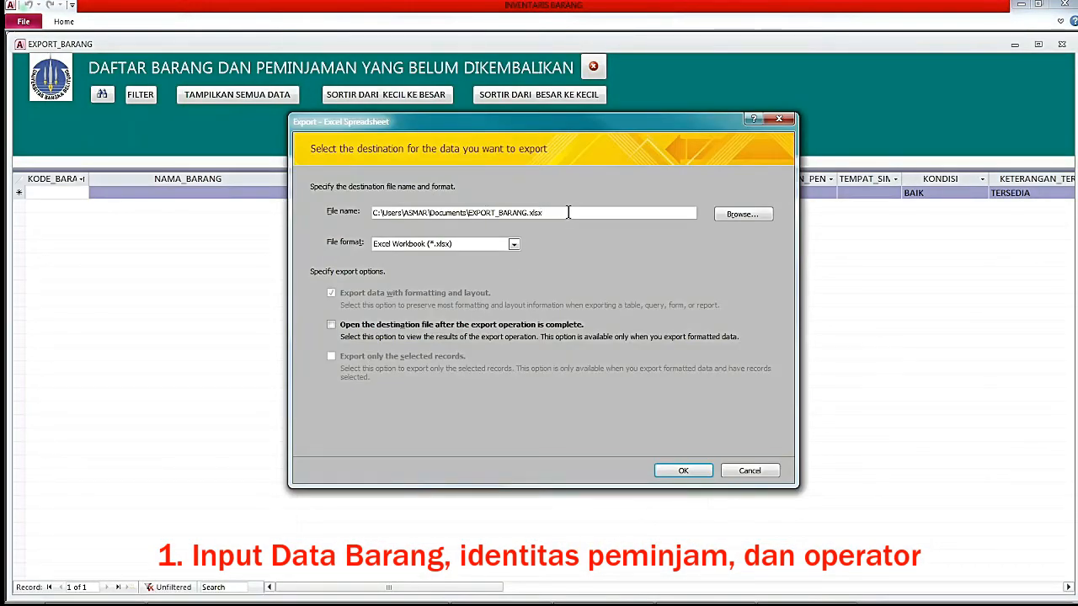
# Export the unreturned items list to EXPORT_BARANG.xlsx in 1 FILE BARU's New folder.
pyautogui.click(742, 215)
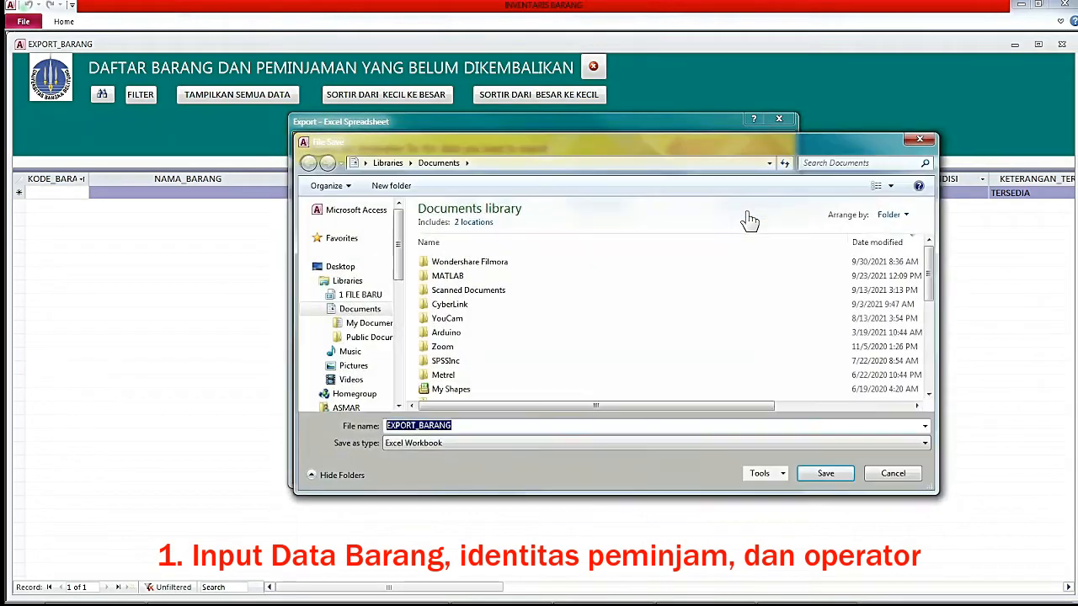
pyautogui.click(389, 297)
pyautogui.doubleClick(472, 379)
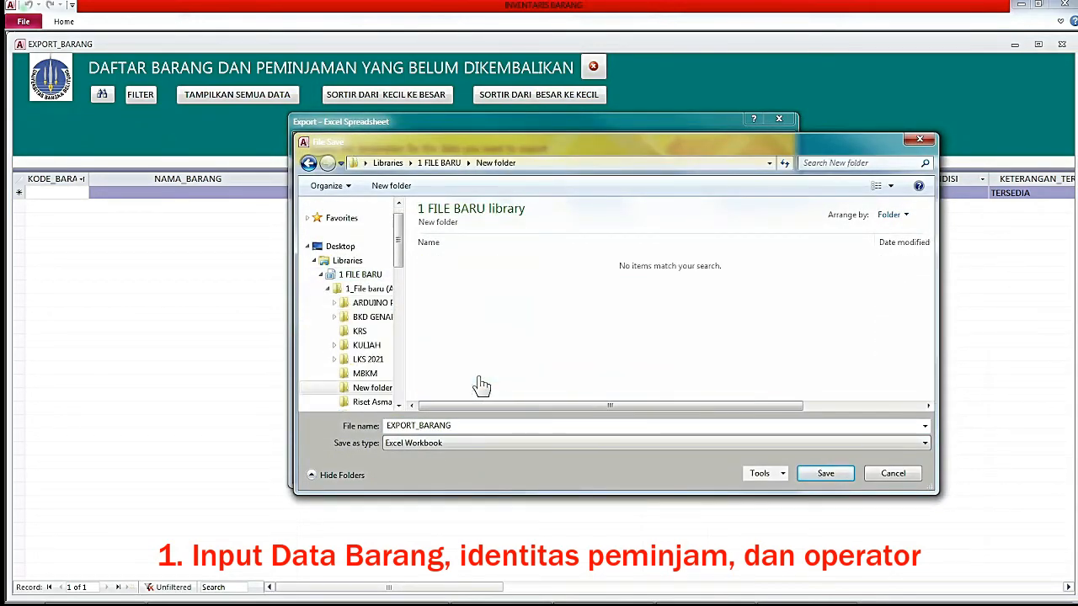
pyautogui.click(825, 476)
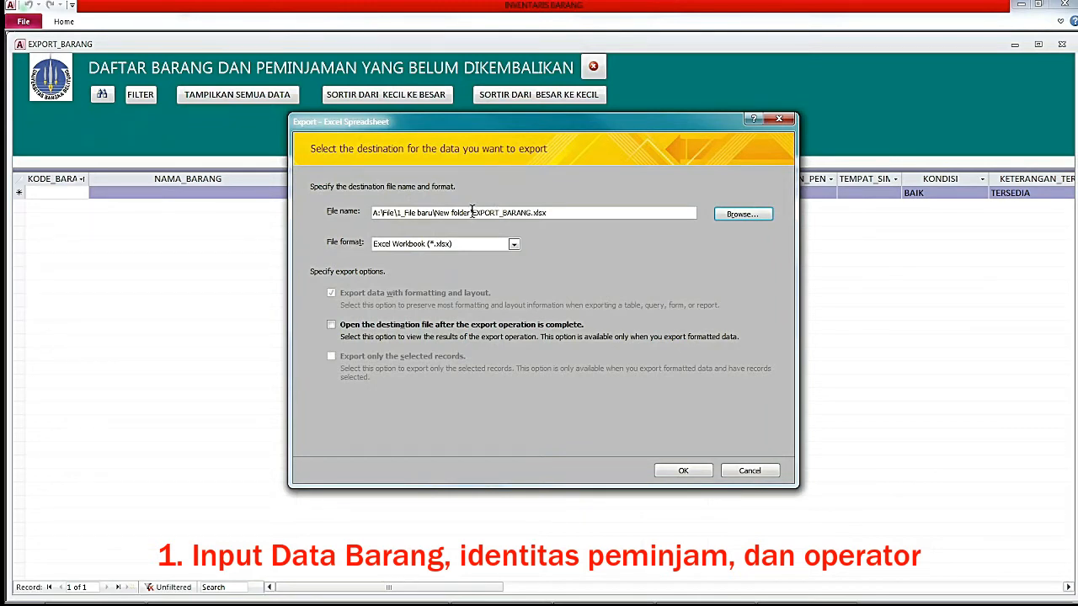
pyautogui.click(682, 472)
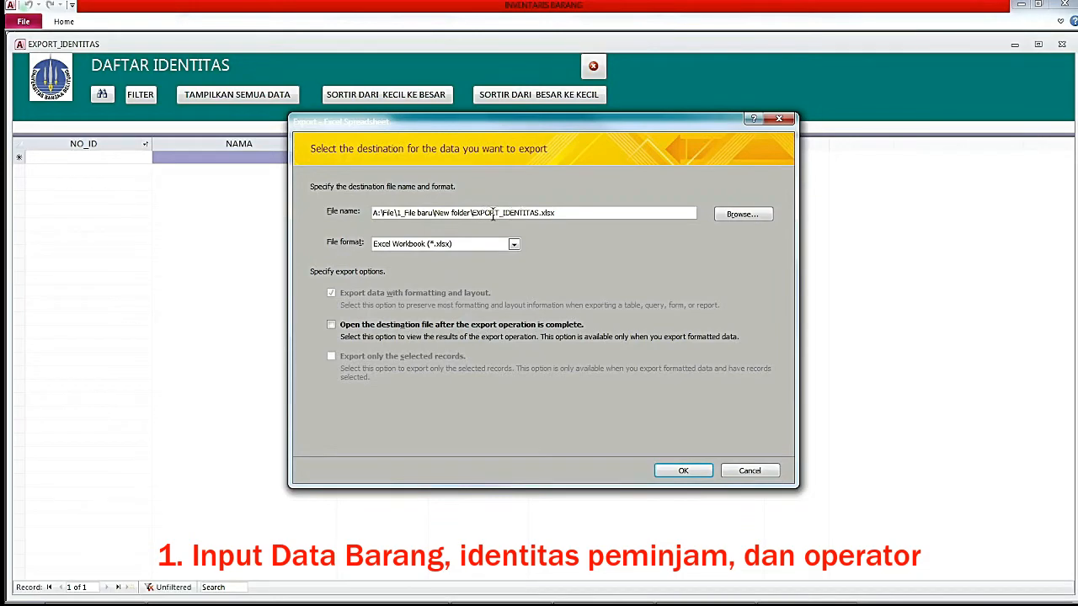
# Export the identities list to EXPORT_IDENTITAS.xlsx in the same New folder.
pyautogui.click(695, 473)
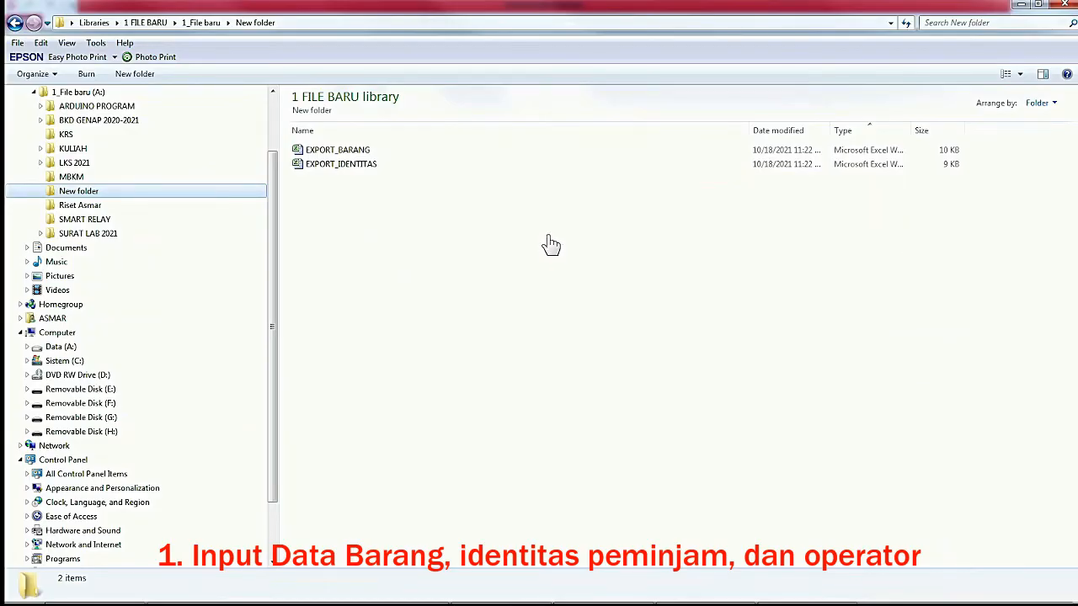
# Open EXPORT_BARANG from the New folder in Excel.
pyautogui.click(345, 153)
pyautogui.doubleClick(345, 153)
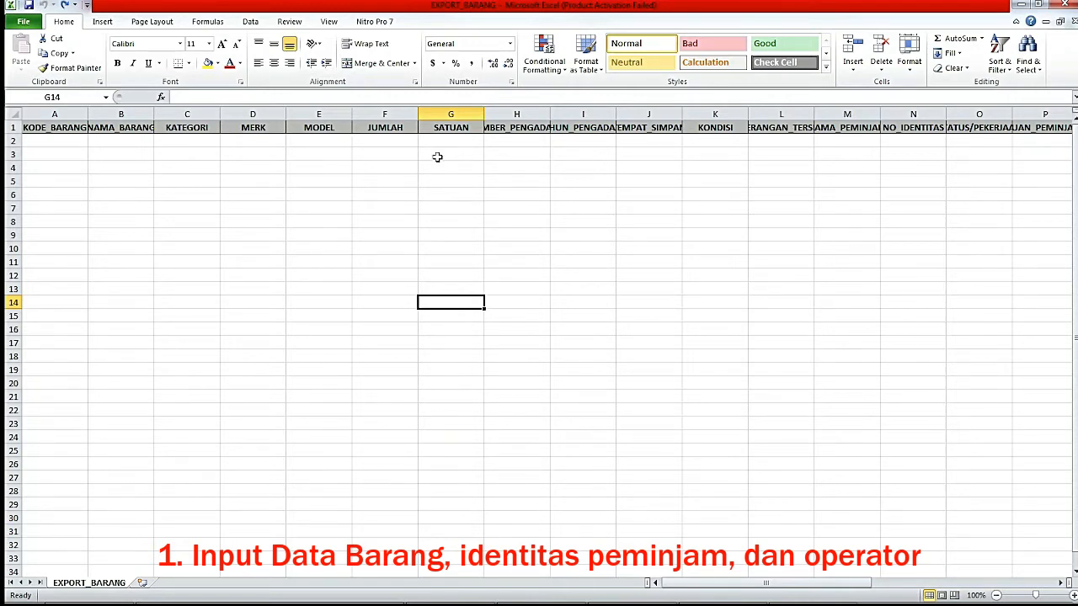
# Enter code 1, name MULTIMETER and category ALAT UKUR in row 2.
pyautogui.click(55, 141)
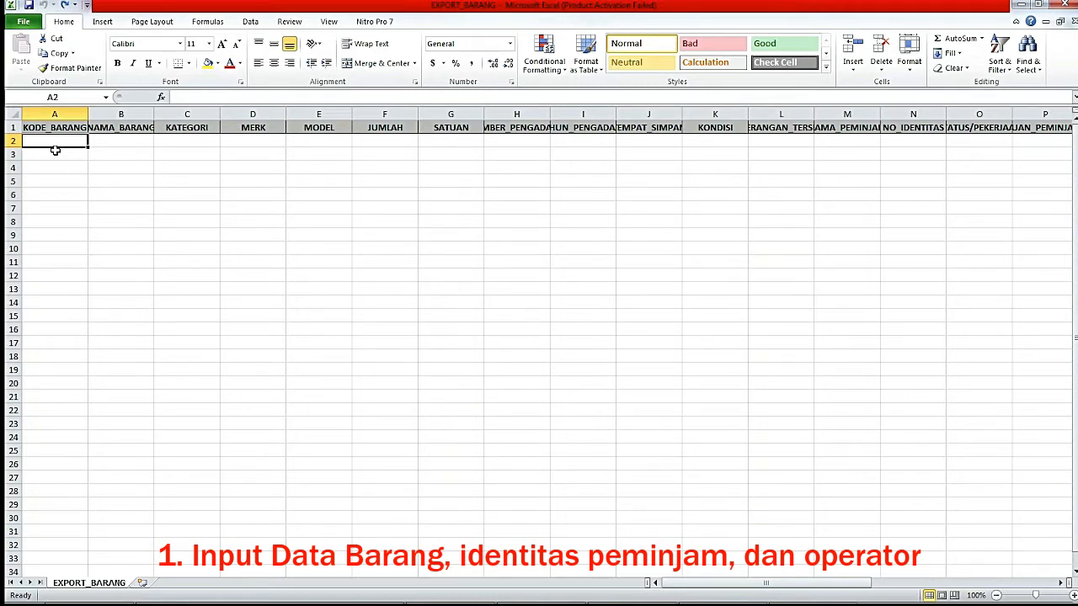
pyautogui.write('1')
pyautogui.press('Tab')
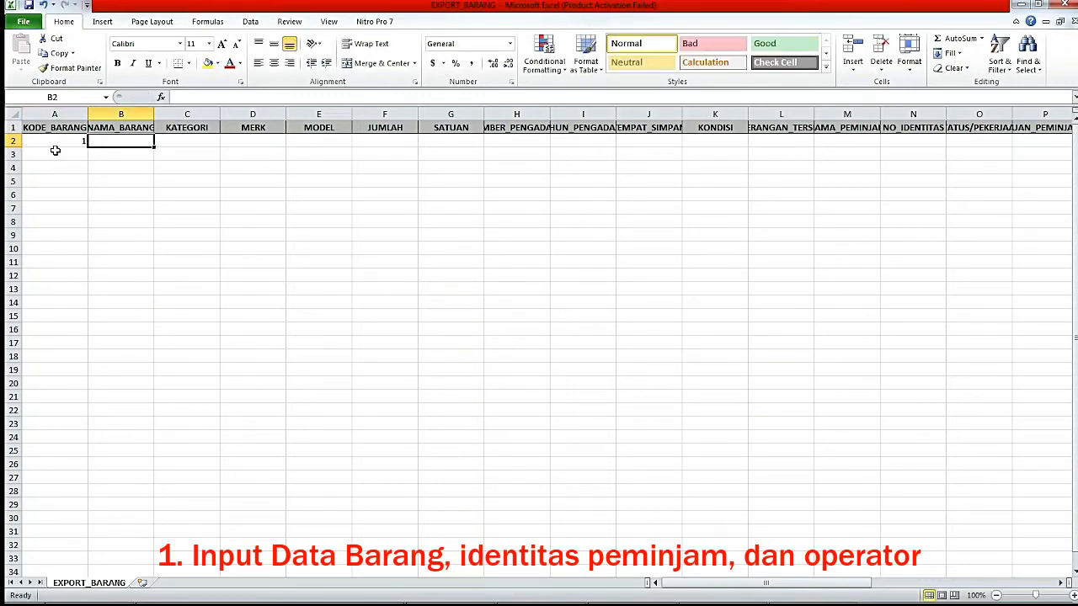
pyautogui.write('MUL')
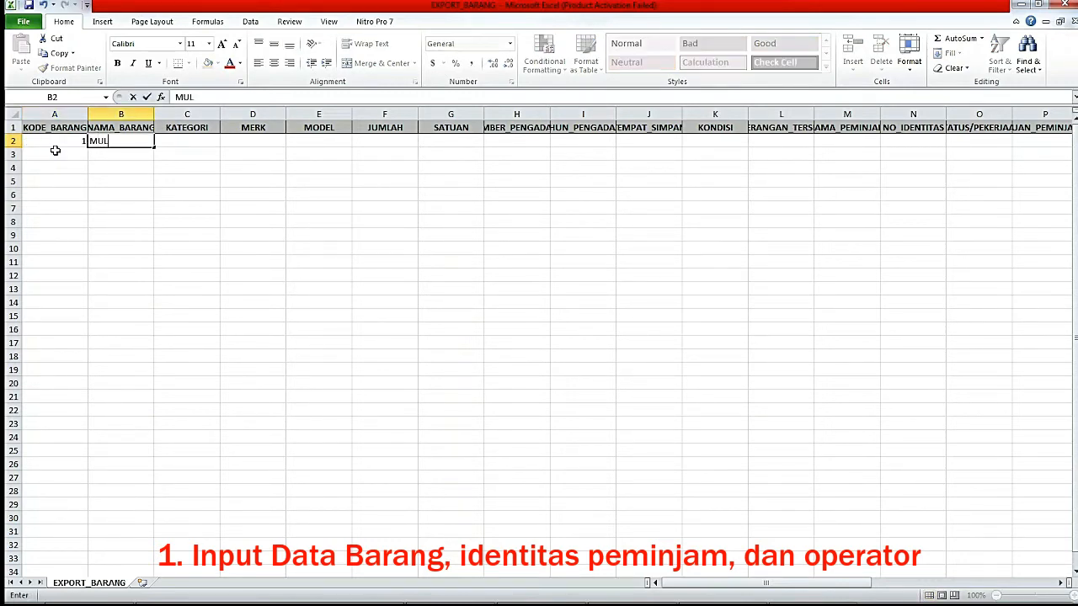
pyautogui.write('TIMETER')
pyautogui.press('Tab')
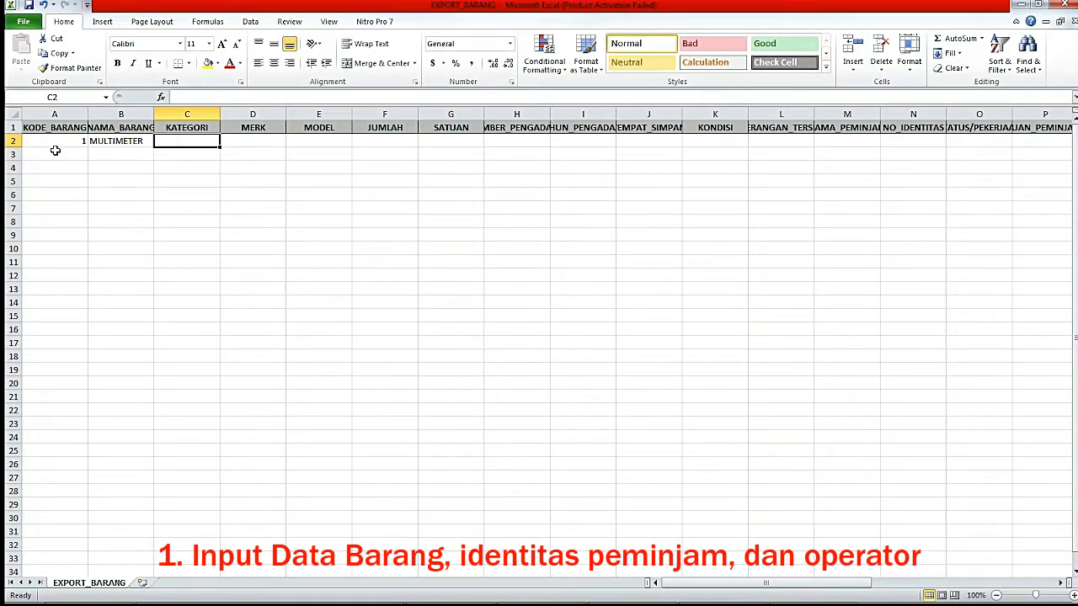
pyautogui.press('Left')
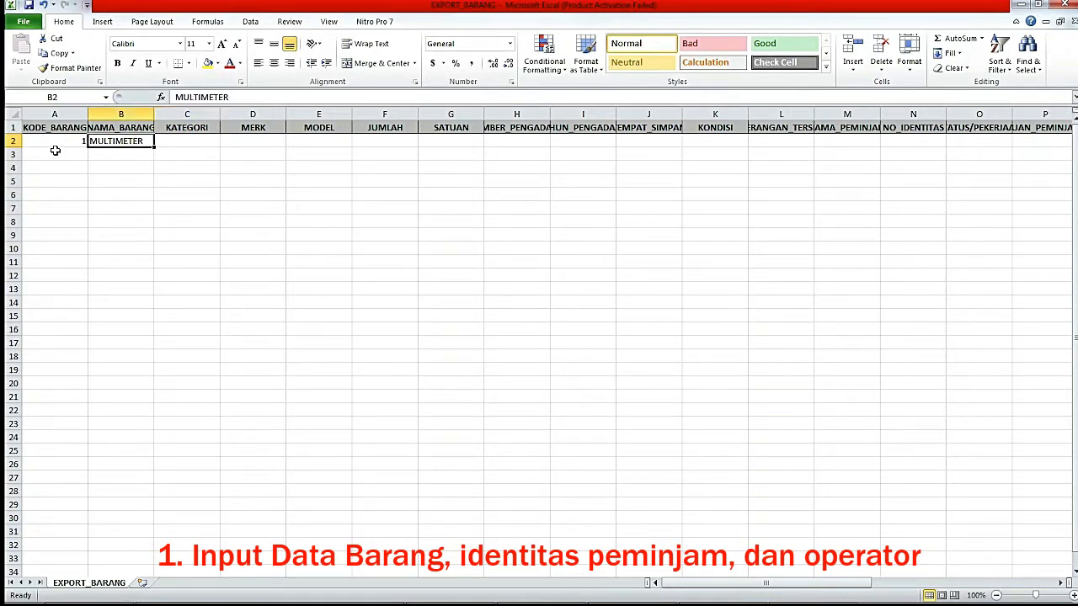
pyautogui.press('Right')
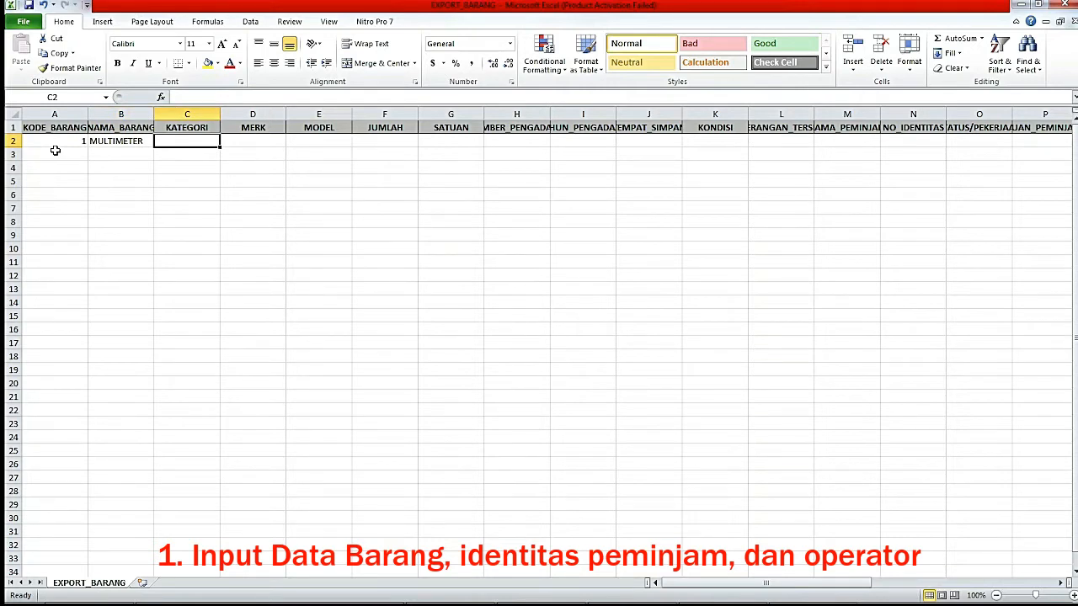
pyautogui.write('ALAT ')
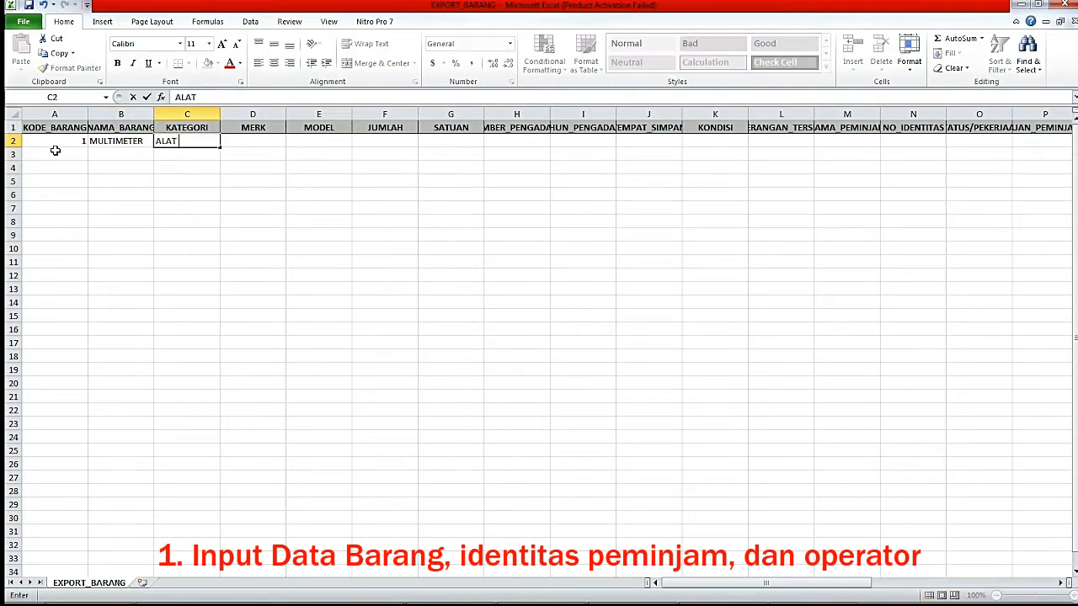
pyautogui.write('UKUR')
pyautogui.press('Tab')
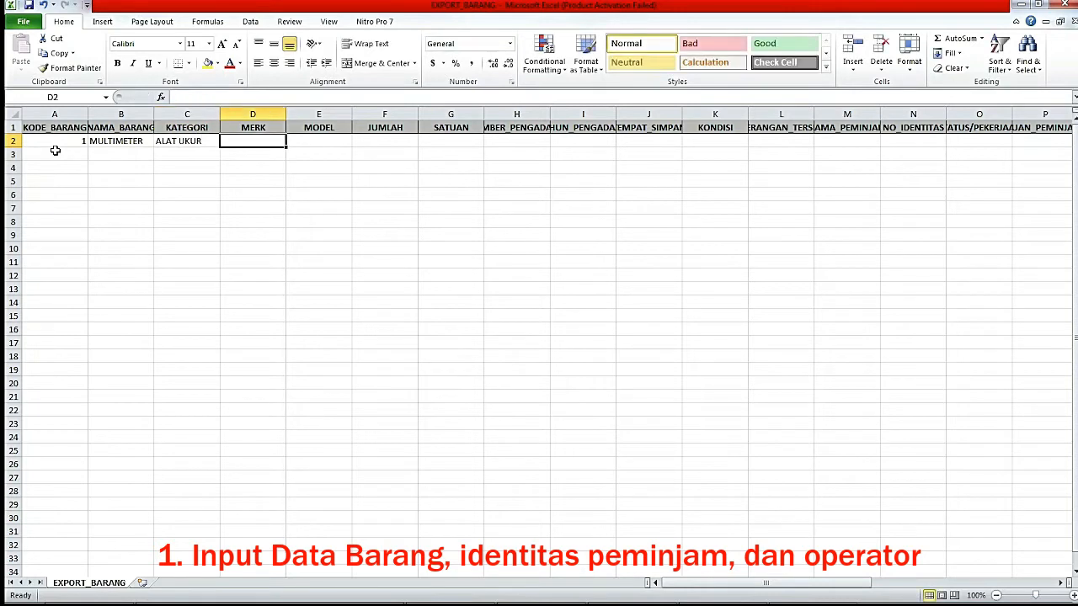
pyautogui.press('Left')
pyautogui.press('Right')
# Widen column H so the SUMBER_PENGADAAN header shows fully, ready for cell H2.
pyautogui.hotkey('shift', 'Right')
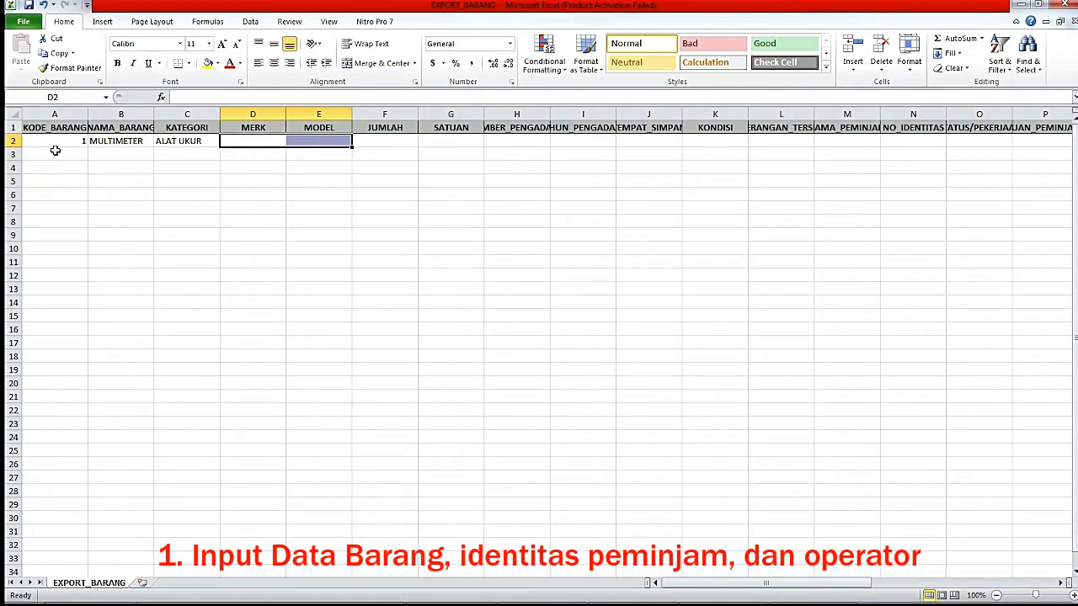
pyautogui.press('Right')
pyautogui.press('Right')
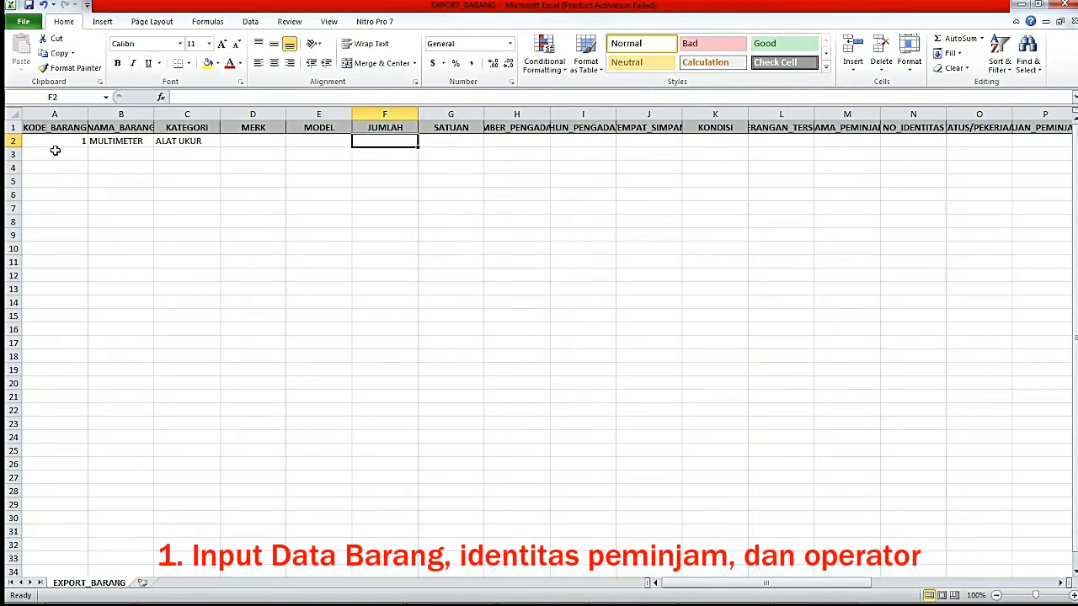
pyautogui.press('Up')
pyautogui.press('Down')
pyautogui.press('Up')
pyautogui.press('Down')
pyautogui.press('Right')
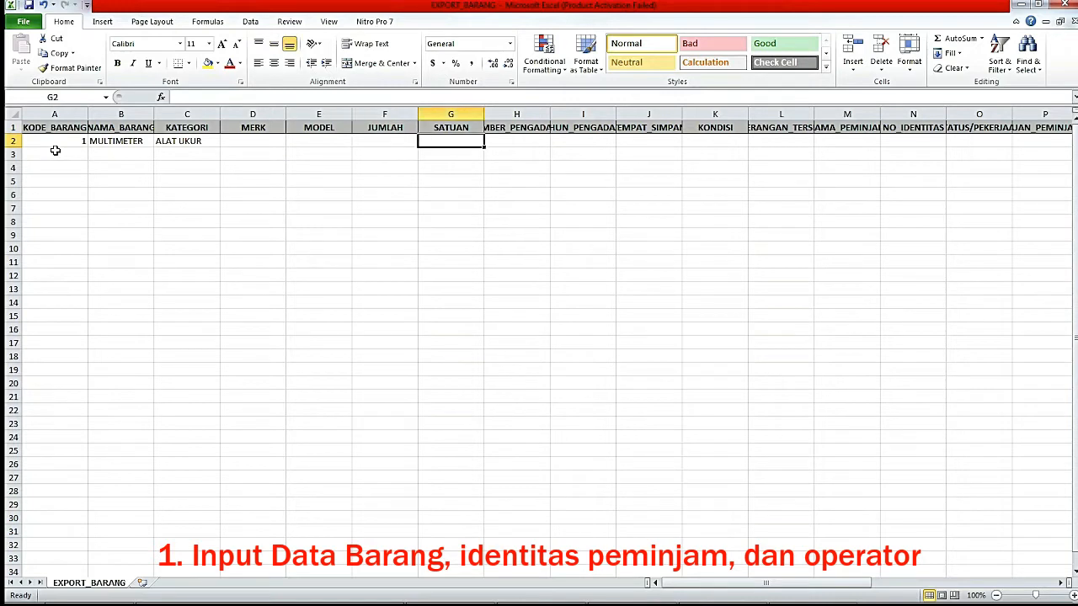
pyautogui.moveTo(550, 114); pyautogui.dragTo(620, 113)
pyautogui.click(528, 142)
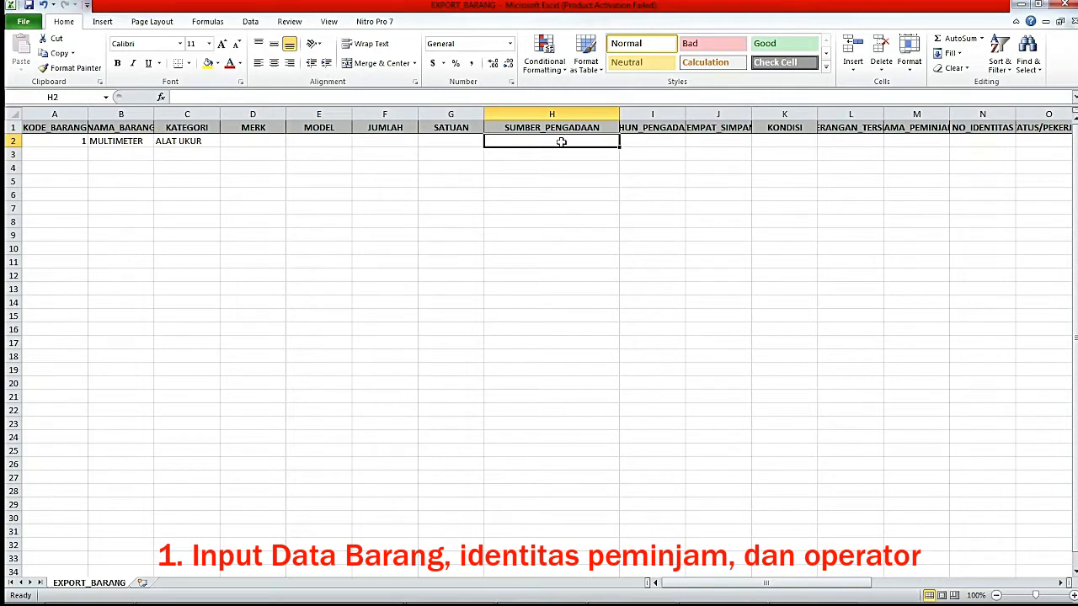
# Set the procurement source in H2 to BHP, removing the mistyped year.
pyautogui.write('BHP 2021')
pyautogui.press('Tab')
pyautogui.click(560, 142)
pyautogui.moveTo(193, 97); pyautogui.dragTo(254, 97)
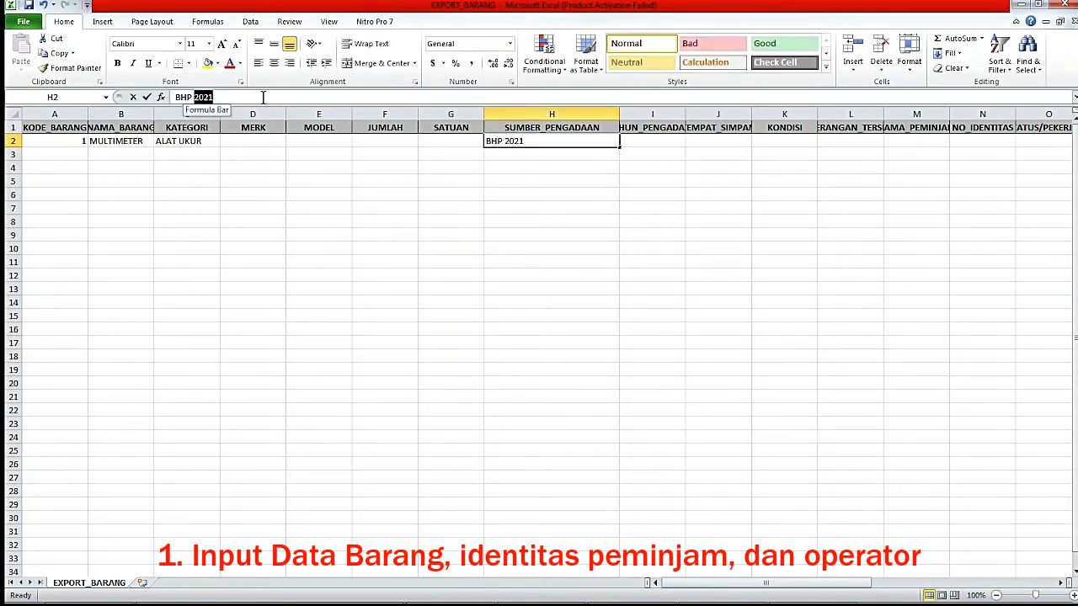
pyautogui.press('BackSpace')
pyautogui.click(628, 140)
# Widen the TAHUN_PENGADAAN column and enter procurement year 2021 in I2.
pyautogui.click(665, 131)
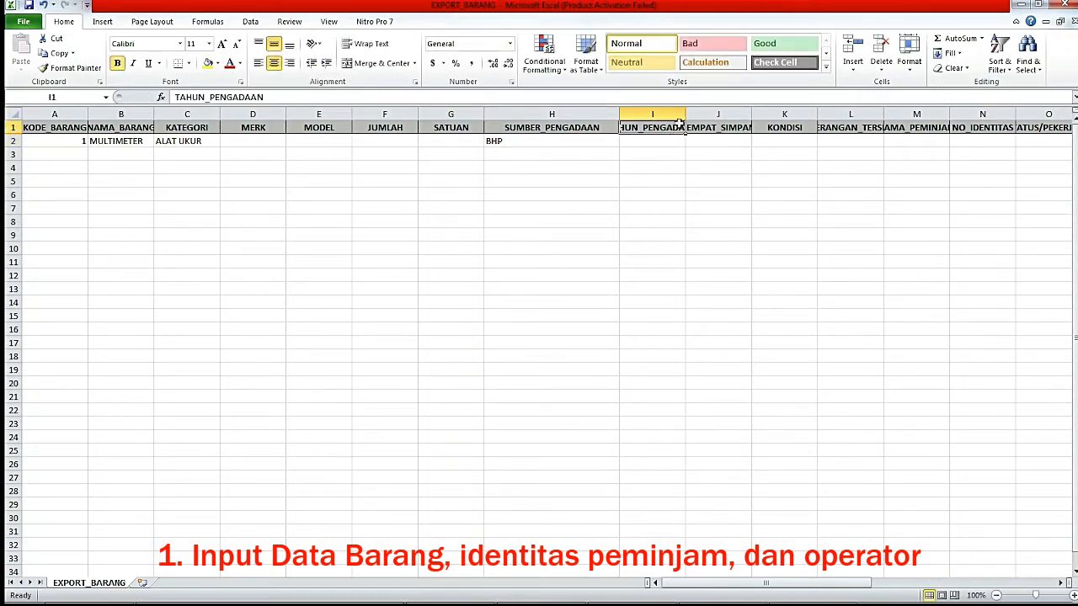
pyautogui.moveTo(686, 113); pyautogui.dragTo(722, 114)
pyautogui.click(677, 139)
pyautogui.write('2021')
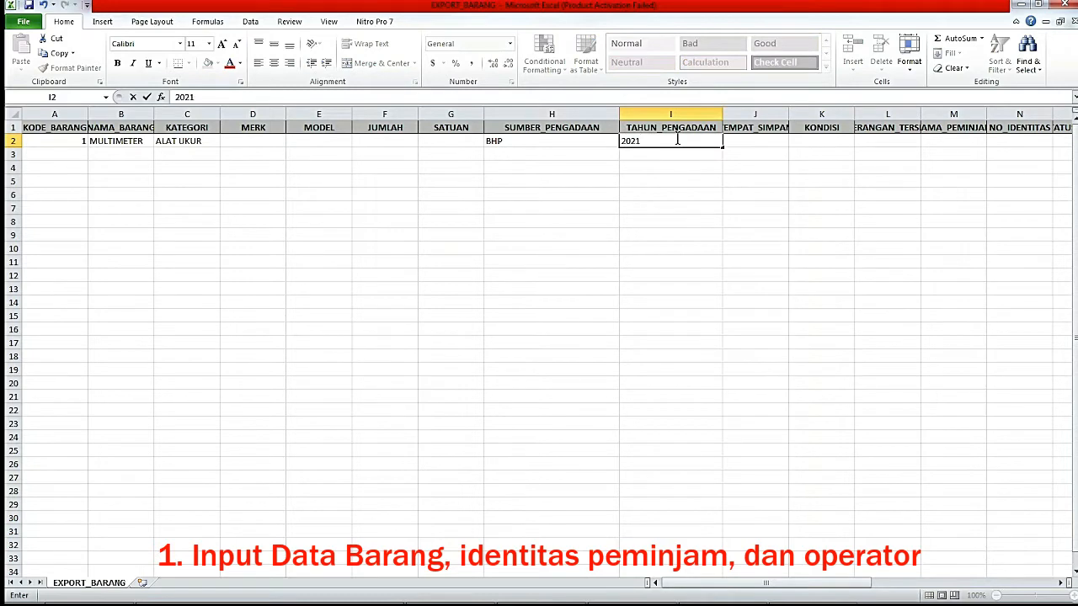
pyautogui.press('Tab')
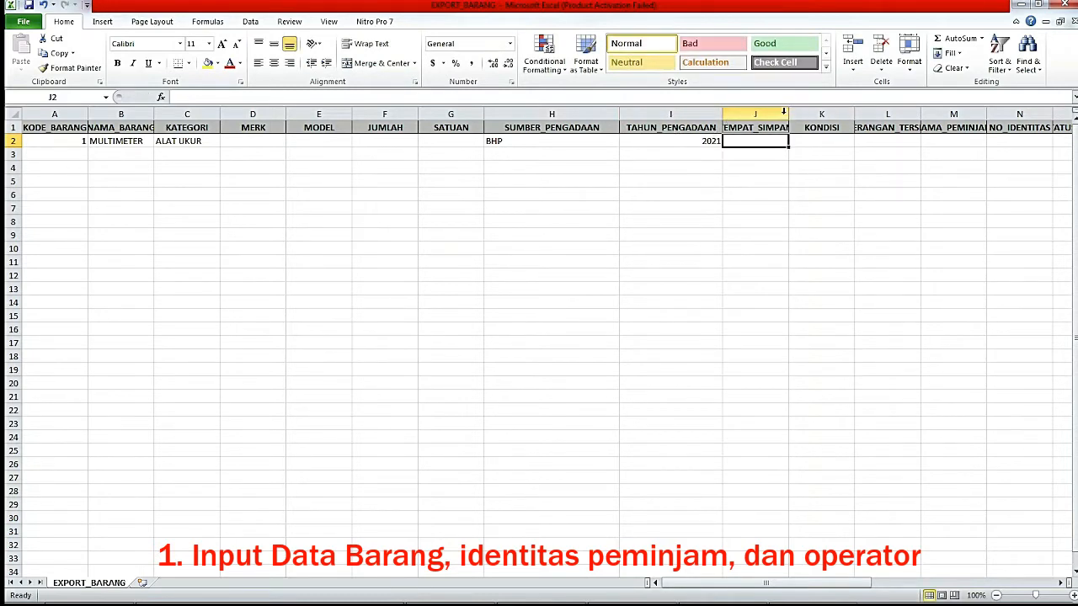
# Widen column J and enter storage LEMARI 1 and condition BAIK.
pyautogui.moveTo(788, 114); pyautogui.dragTo(827, 114)
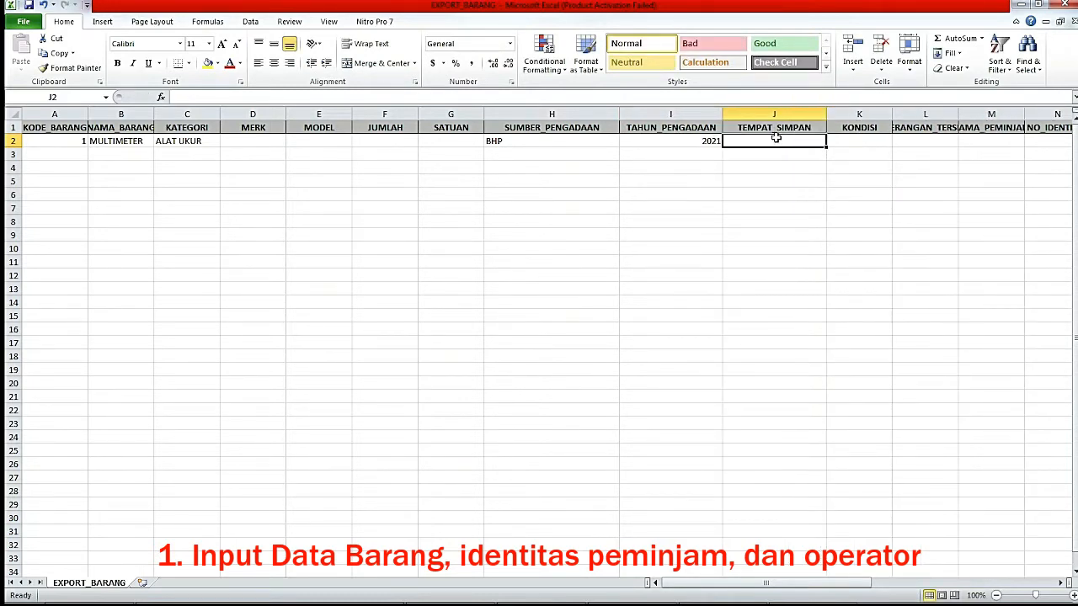
pyautogui.write('LE')
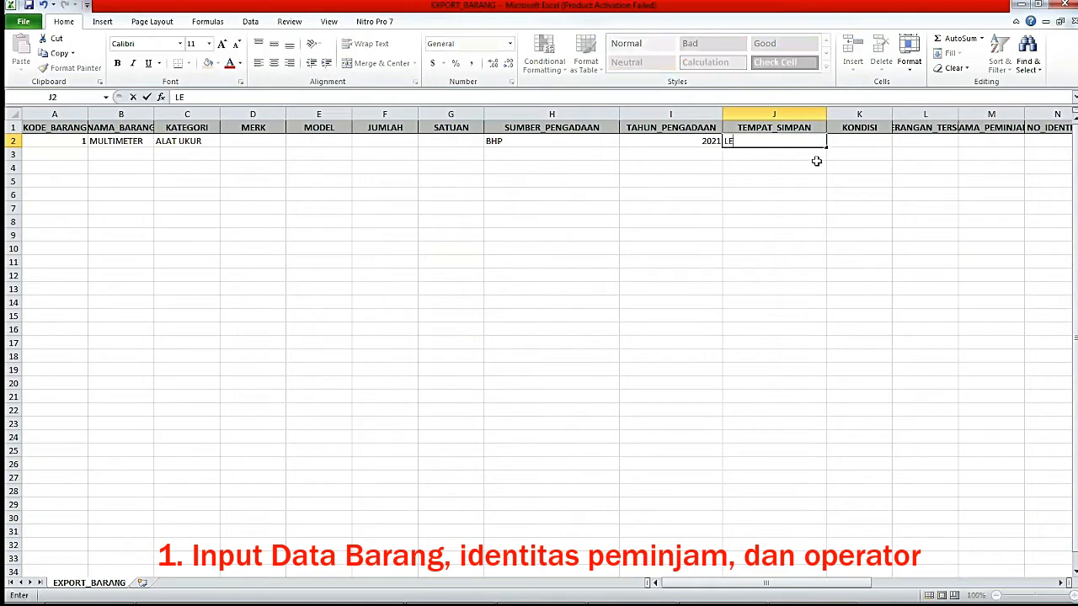
pyautogui.write('MARI 1')
pyautogui.click(862, 157)
pyautogui.click(859, 138)
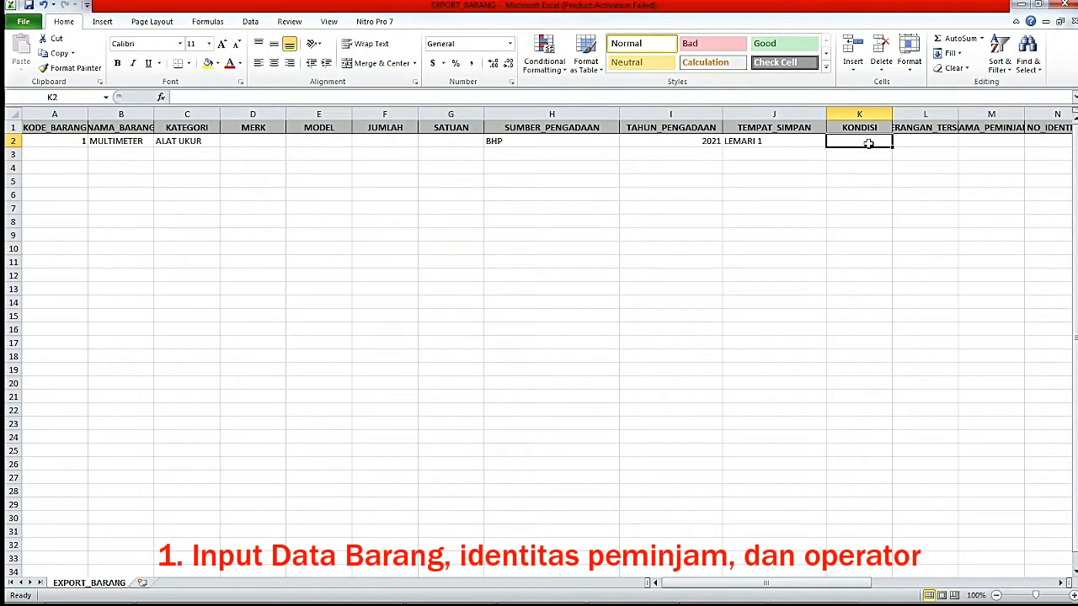
pyautogui.write('BAIK')
pyautogui.press('Return')
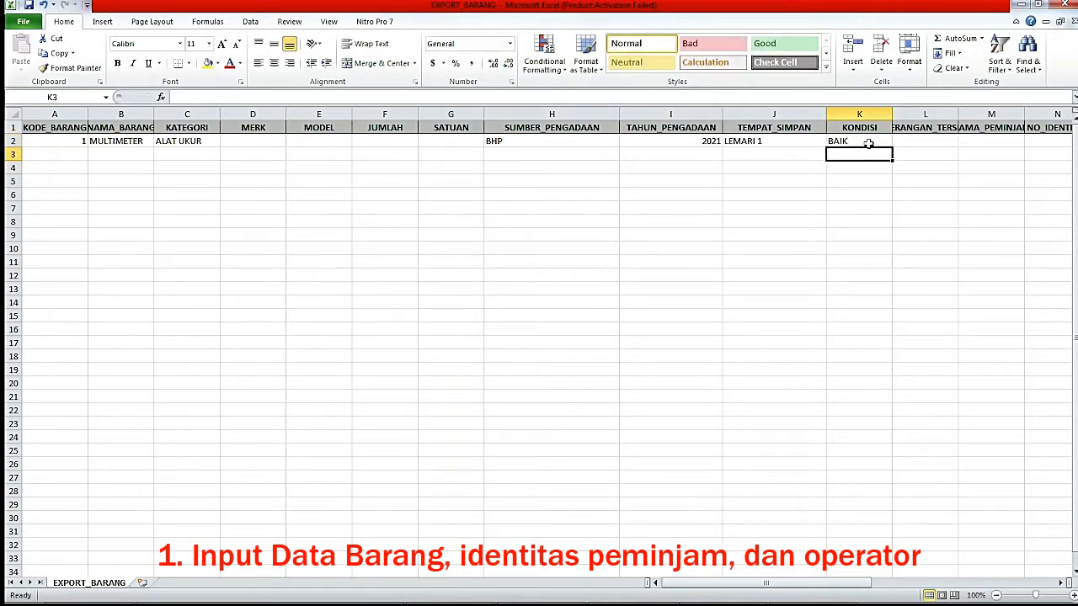
pyautogui.click(868, 143)
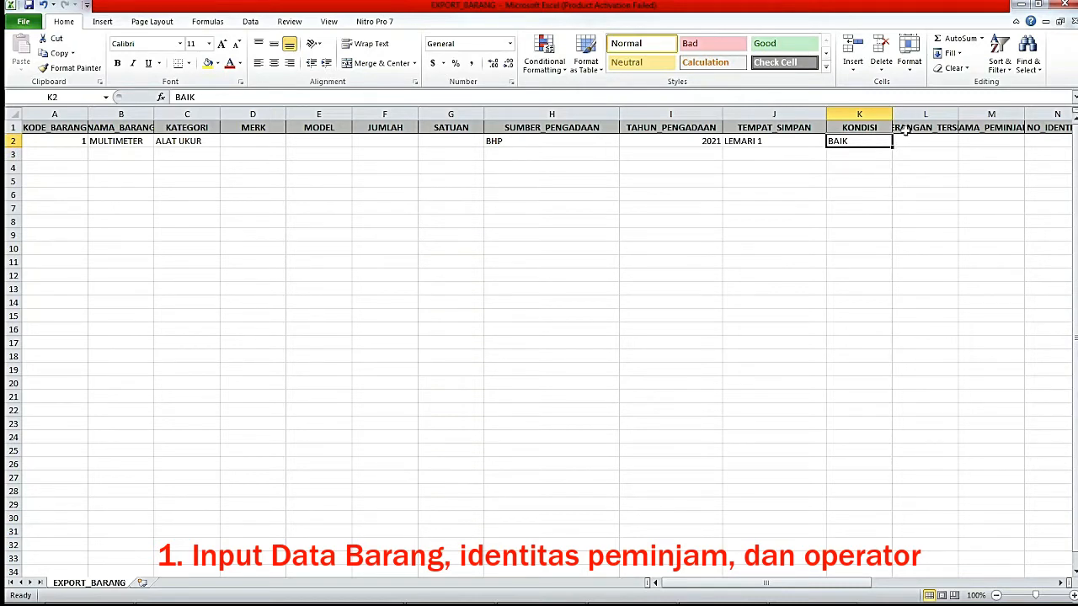
pyautogui.click(932, 144)
pyautogui.click(867, 140)
pyautogui.click(925, 113)
# Widen column L to show KETERANGAN_TERSEDIA and enter TERSEDIA in L2.
pyautogui.click(932, 139)
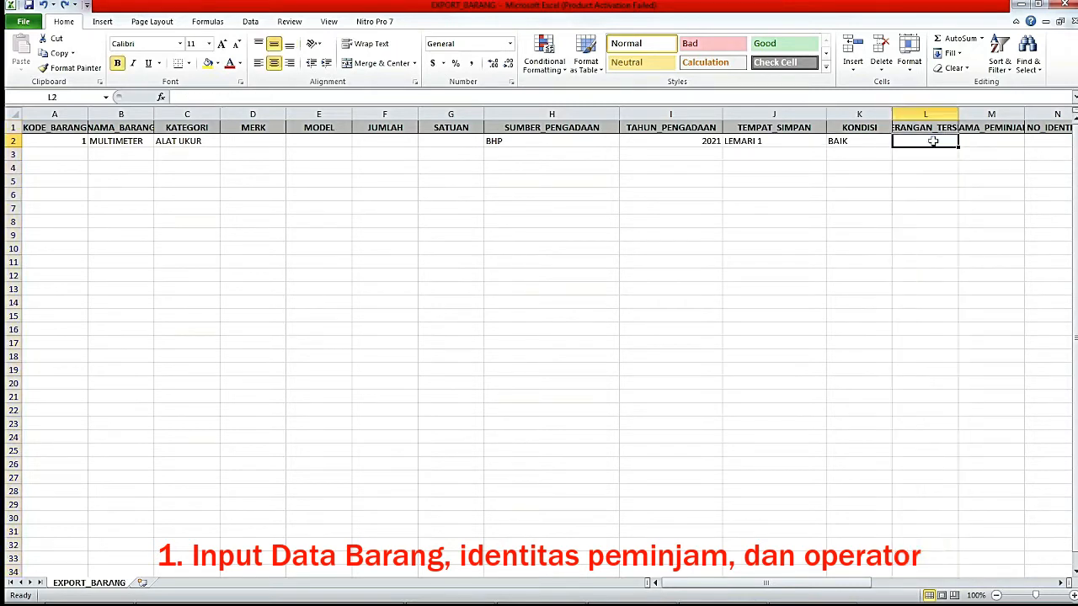
pyautogui.moveTo(961, 112); pyautogui.dragTo(1009, 113)
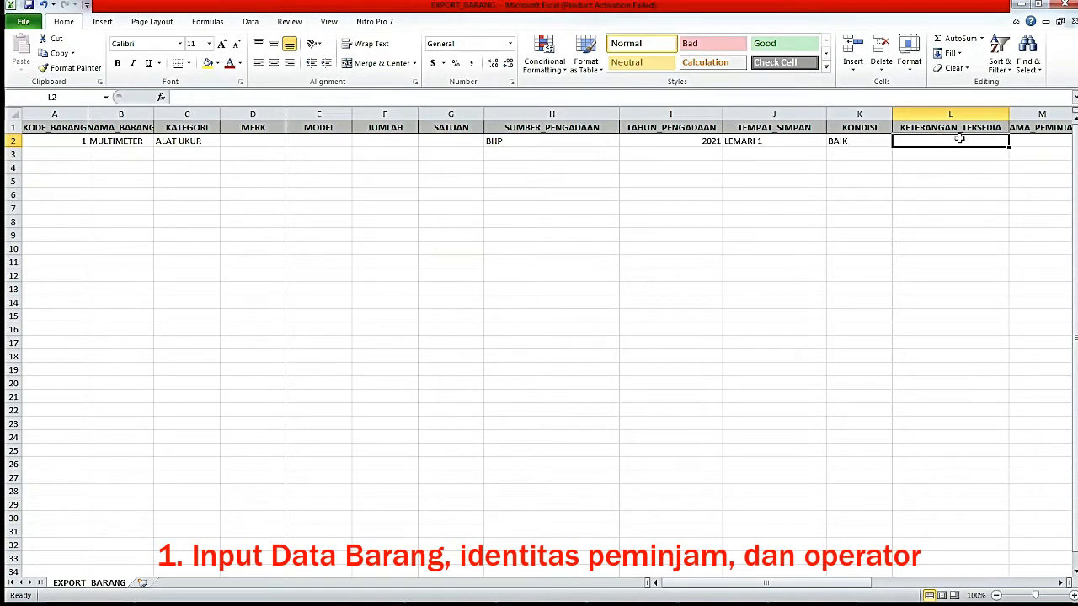
pyautogui.write('TERSE')
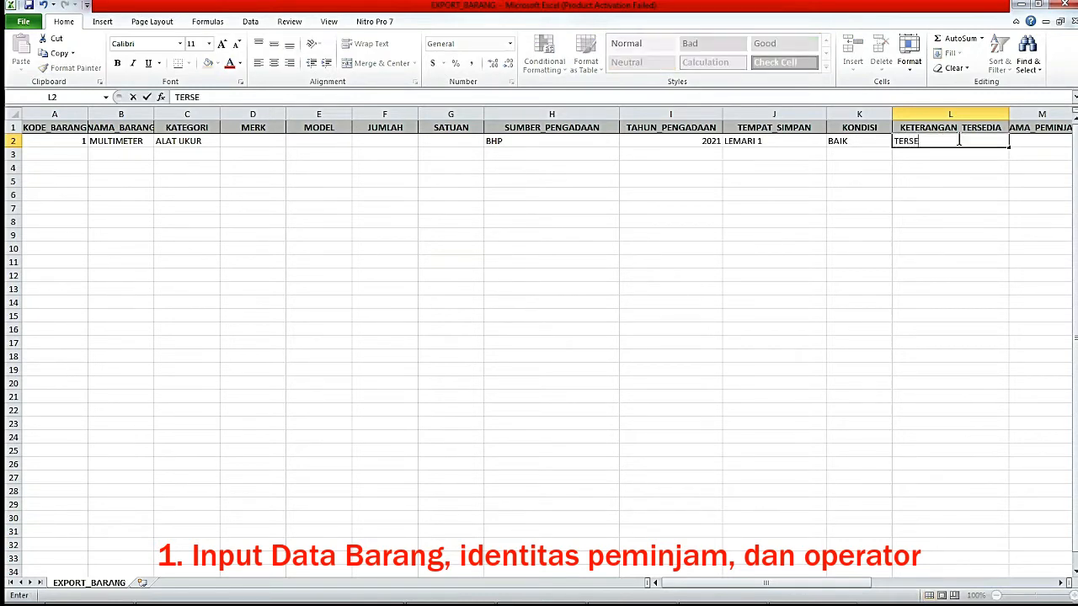
pyautogui.write('DIA')
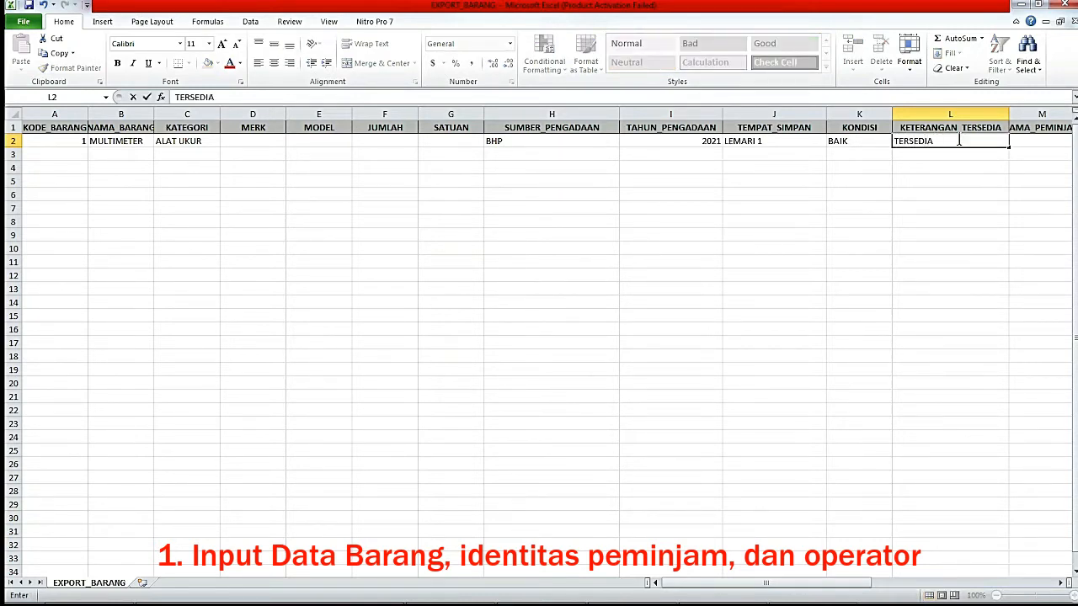
pyautogui.click(1026, 114)
pyautogui.moveTo(732, 587)
pyautogui.mouseDown()
pyautogui.moveTo(854, 585)
pyautogui.moveTo(720, 587)
pyautogui.mouseUp()
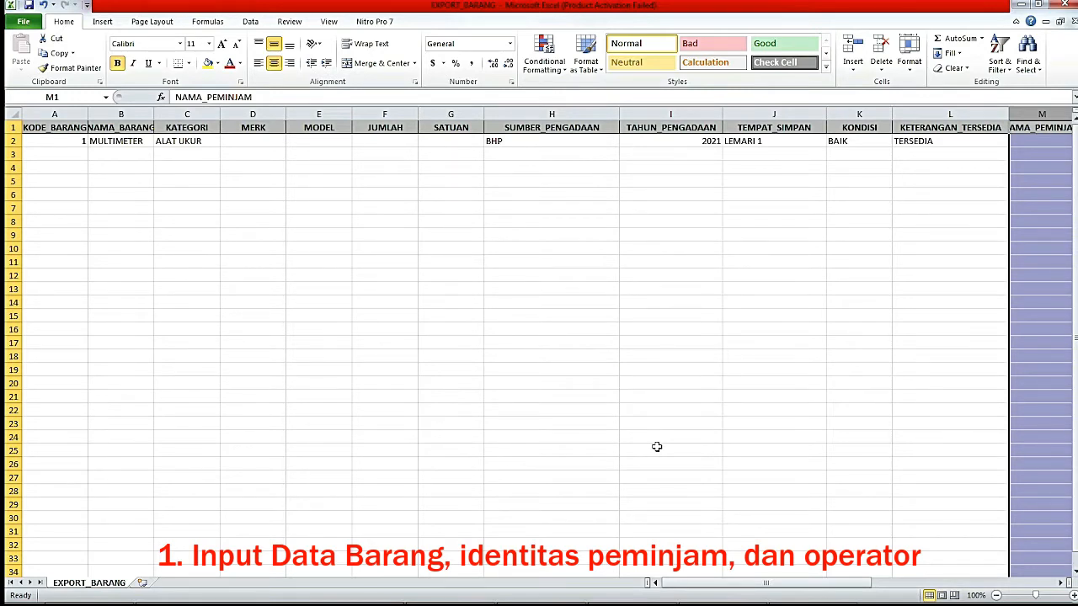
# Try selecting item columns from KODE_BARANG through TEMPAT_SIMPAN, then clear the selection.
pyautogui.click(48, 115)
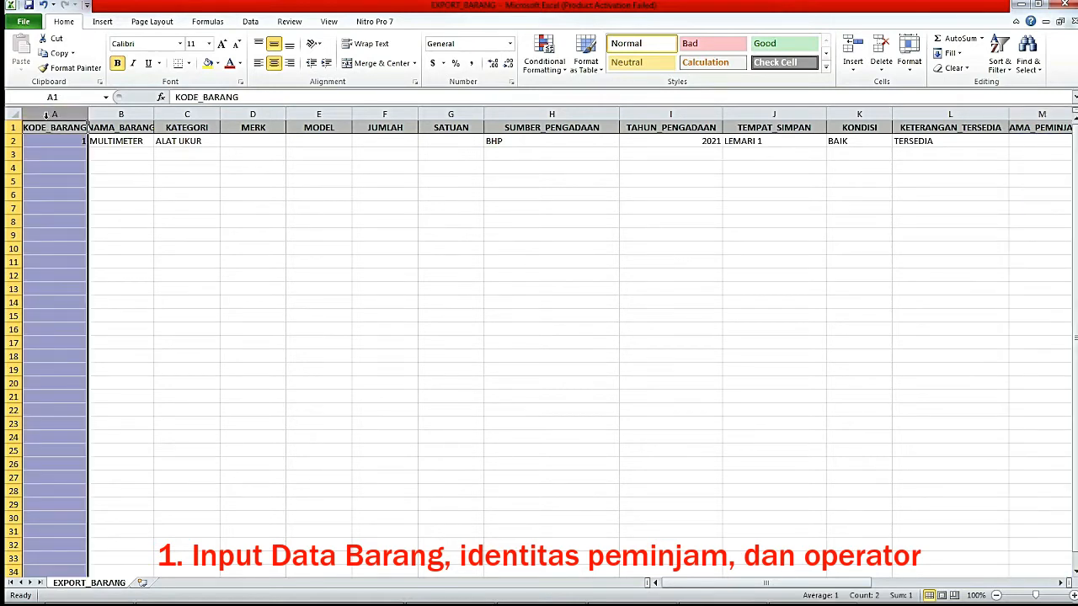
pyautogui.keyDown('ctrl'); pyautogui.click(121, 114); pyautogui.keyUp('ctrl')
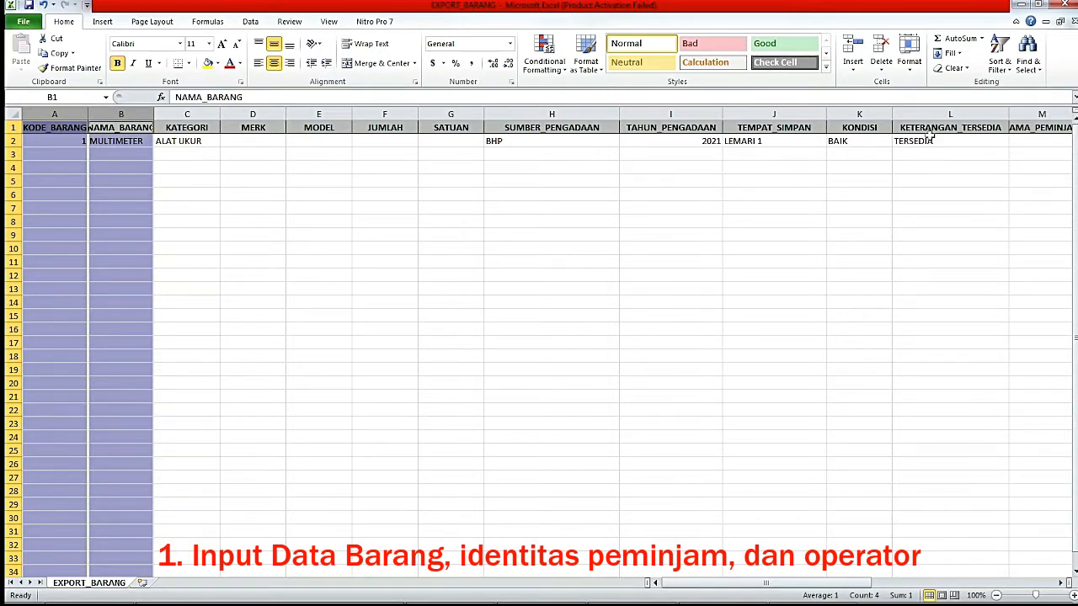
pyautogui.keyDown('ctrl'); pyautogui.click(858, 113); pyautogui.keyUp('ctrl')
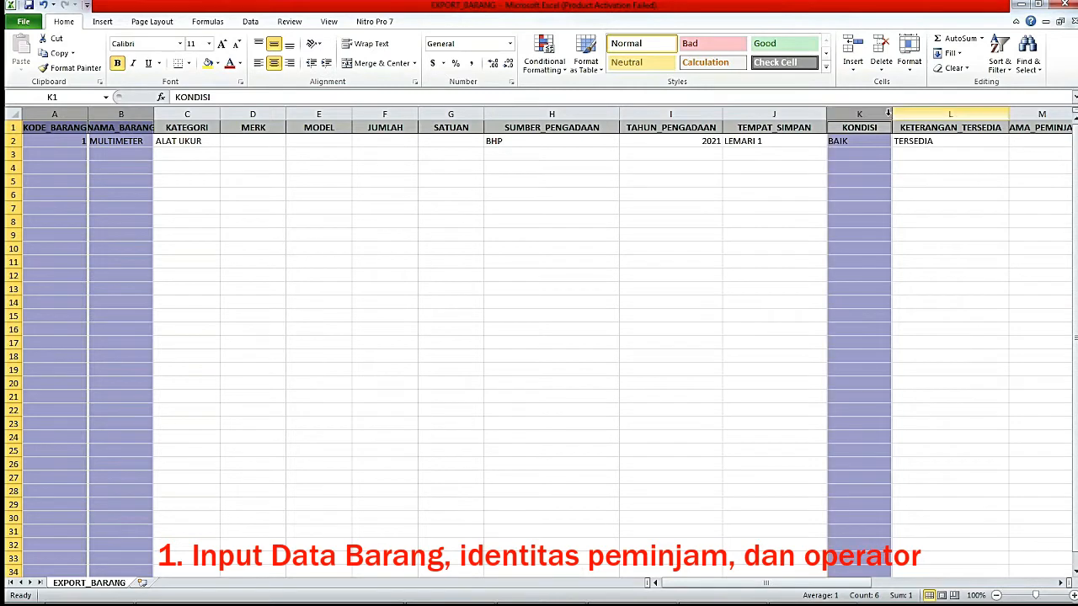
pyautogui.keyDown('ctrl'); pyautogui.click(936, 113); pyautogui.keyUp('ctrl')
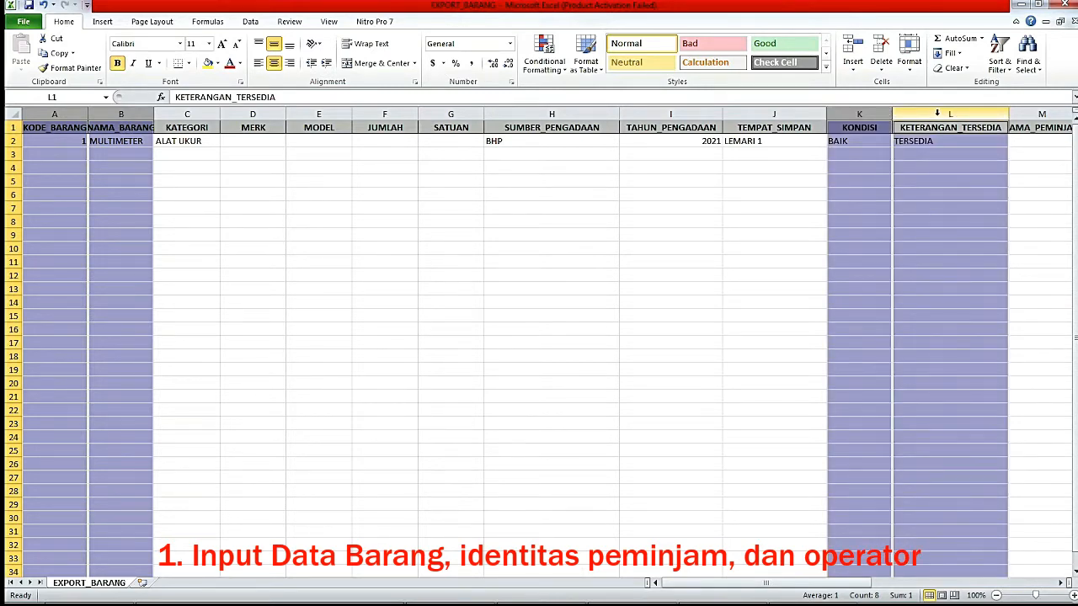
pyautogui.click(54, 168)
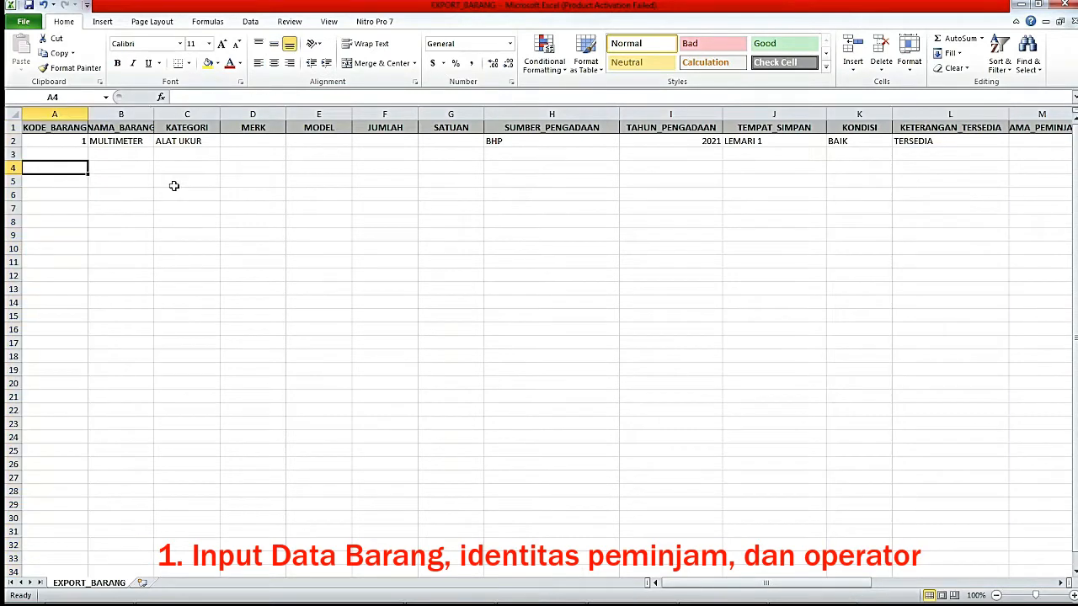
pyautogui.click(187, 113)
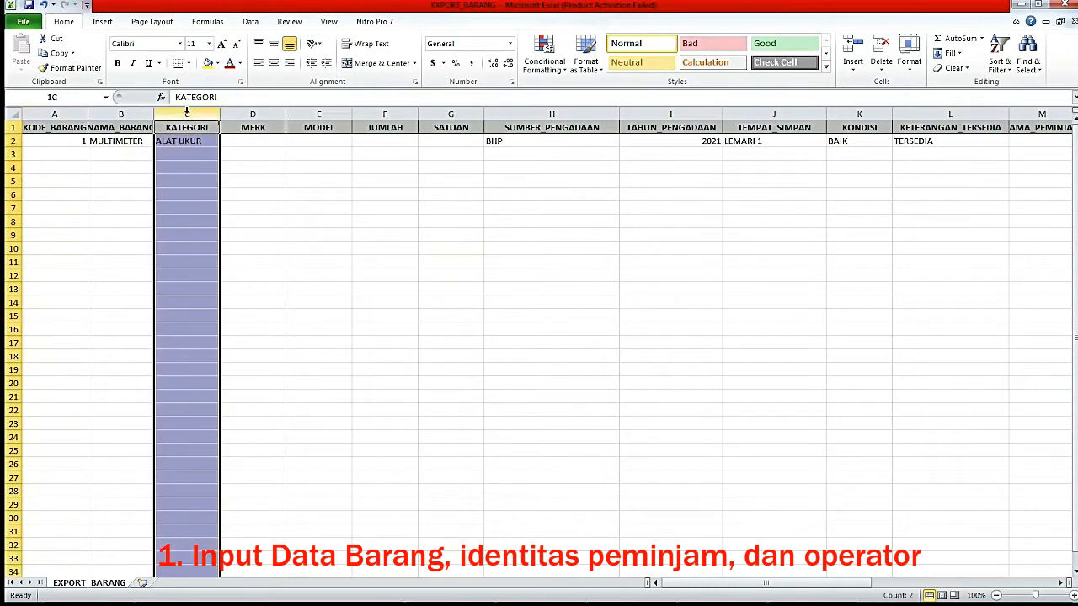
pyautogui.keyDown('shift'); pyautogui.click(754, 113); pyautogui.keyUp('shift')
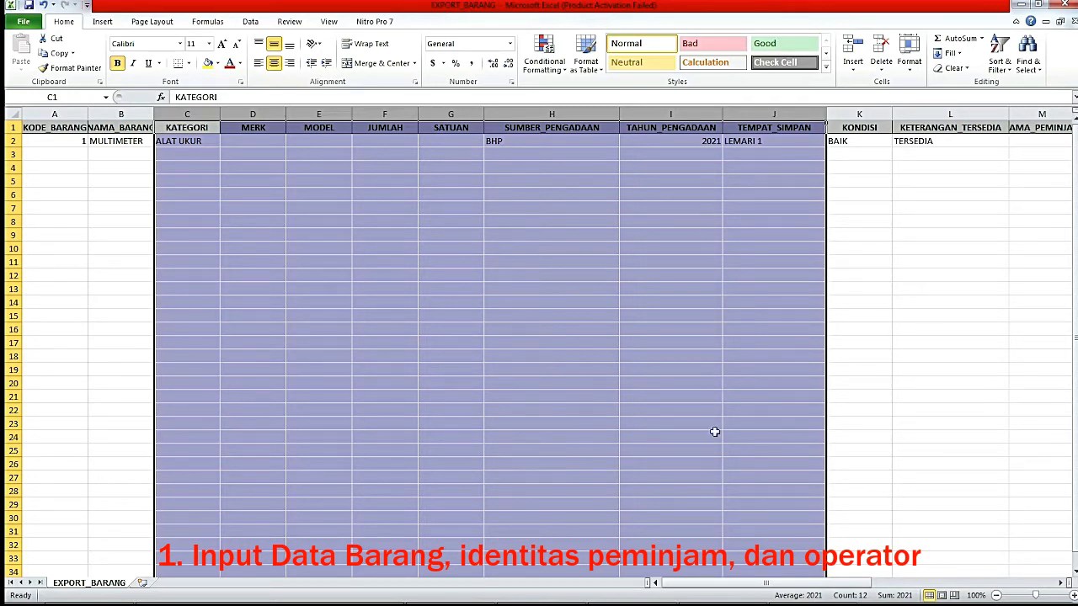
pyautogui.moveTo(723, 583); pyautogui.dragTo(876, 582)
pyautogui.click(860, 290)
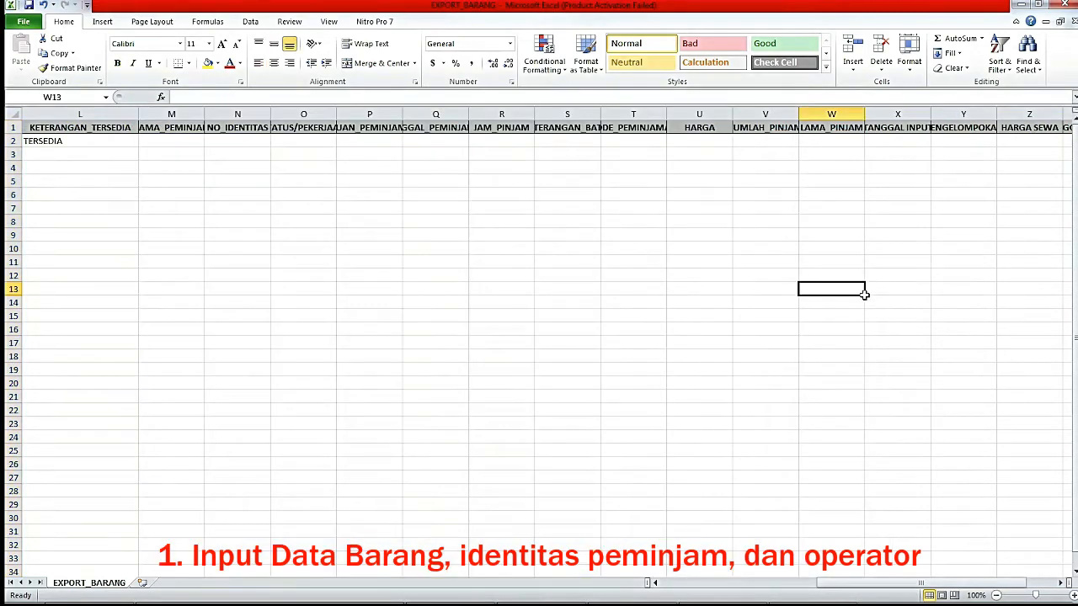
# Give borrower columns M through T one equal, wider width, then select columns V–Y.
pyautogui.click(162, 137)
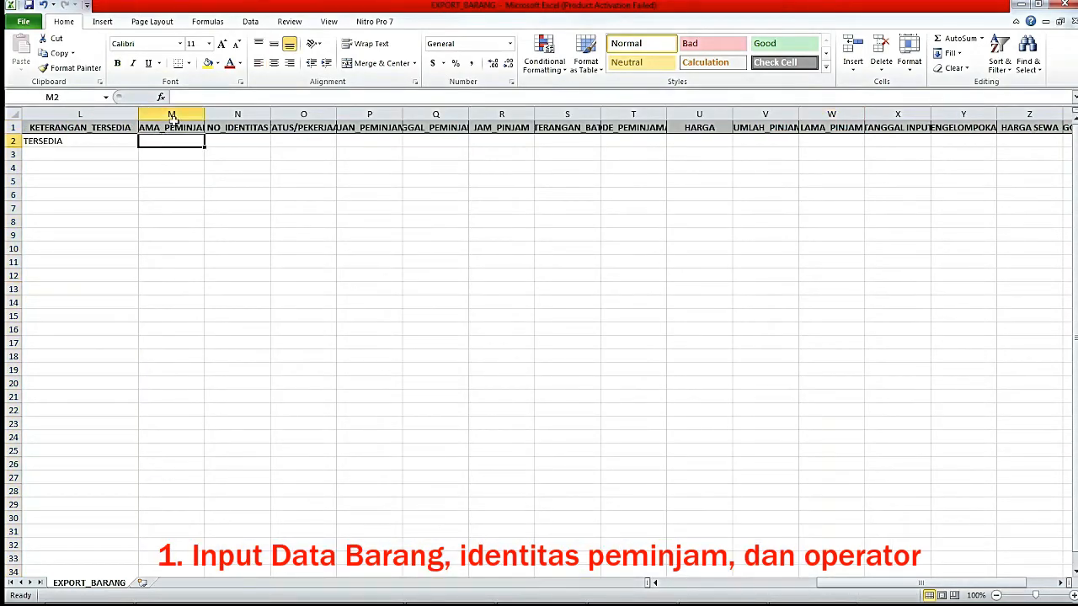
pyautogui.moveTo(172, 114)
pyautogui.mouseDown()
pyautogui.moveTo(731, 103)
pyautogui.moveTo(641, 103)
pyautogui.mouseUp()
pyautogui.moveTo(204, 114); pyautogui.dragTo(265, 112)
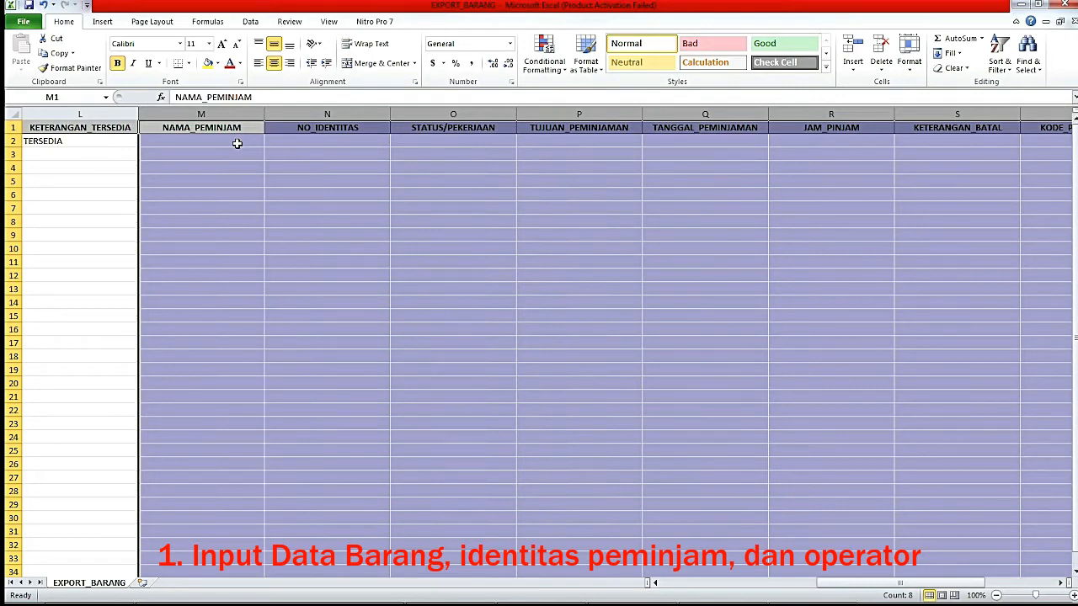
pyautogui.moveTo(846, 587); pyautogui.dragTo(915, 592)
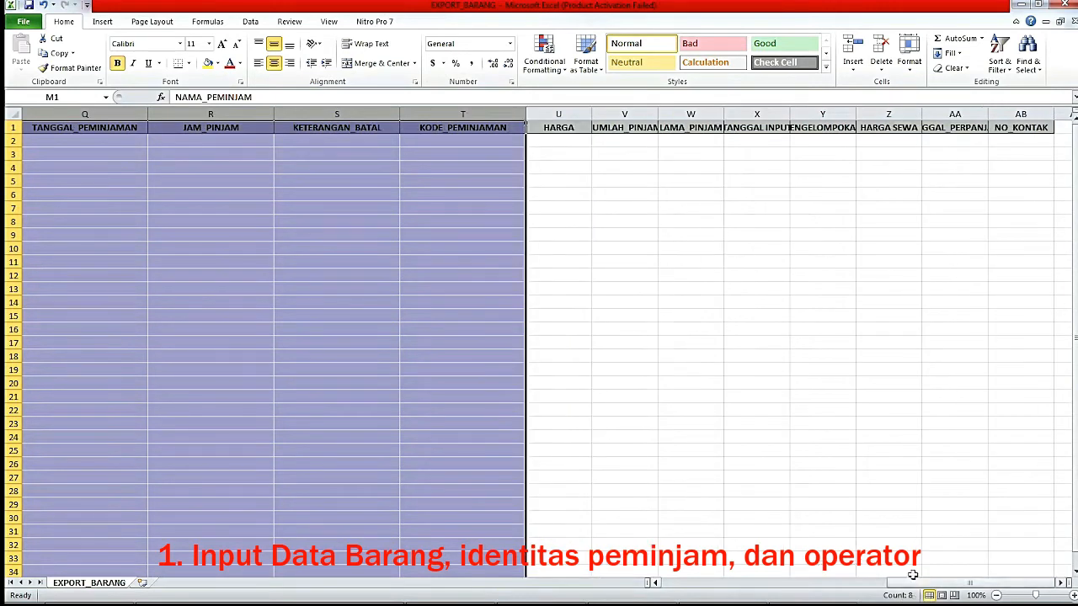
pyautogui.click(558, 112)
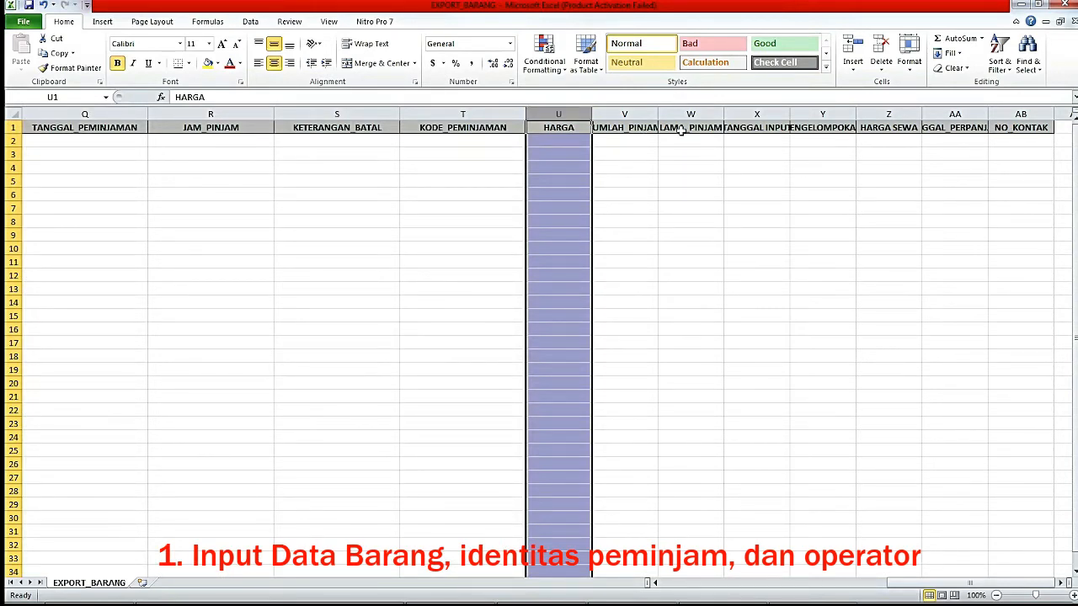
pyautogui.moveTo(644, 110); pyautogui.dragTo(993, 146)
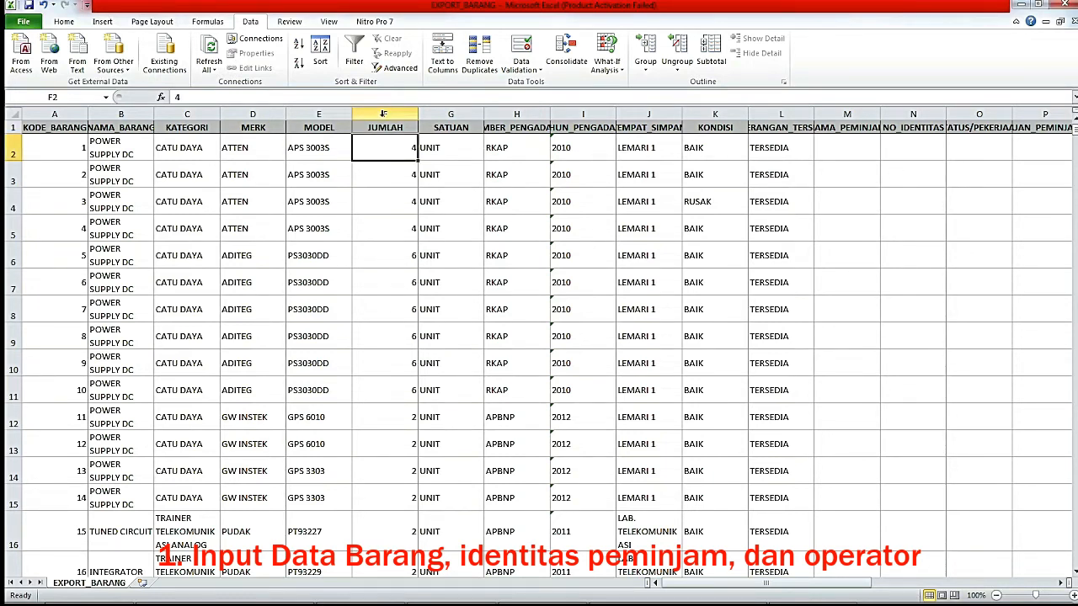
# Select the first item's cells B2 through F2 to review its values.
pyautogui.click(383, 113)
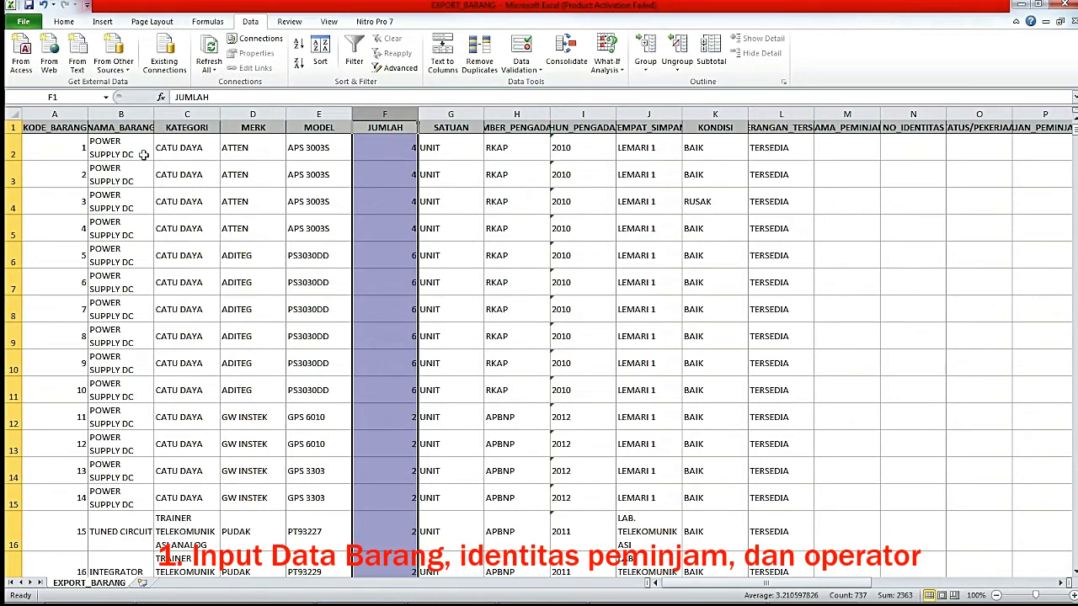
pyautogui.moveTo(127, 153); pyautogui.dragTo(330, 152)
pyautogui.click(406, 155)
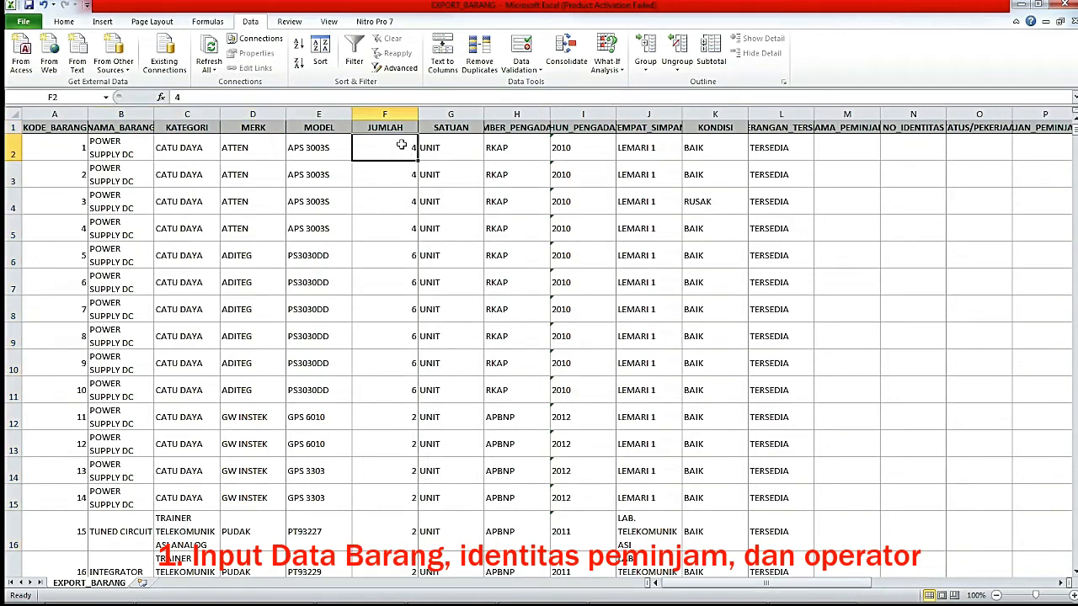
pyautogui.moveTo(120, 151); pyautogui.dragTo(301, 152)
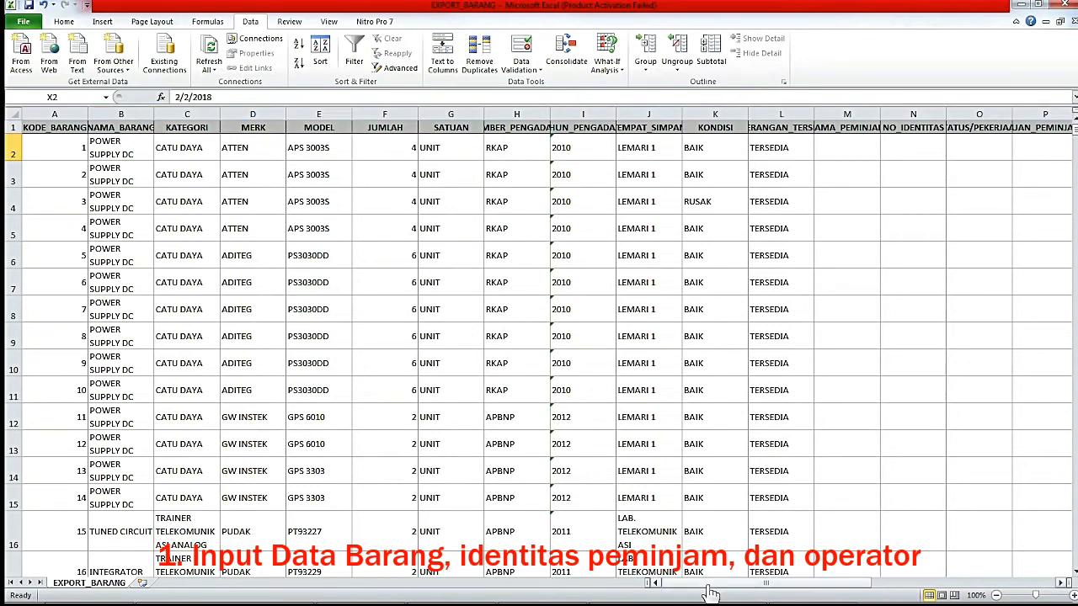
pyautogui.moveTo(709, 587); pyautogui.dragTo(874, 600)
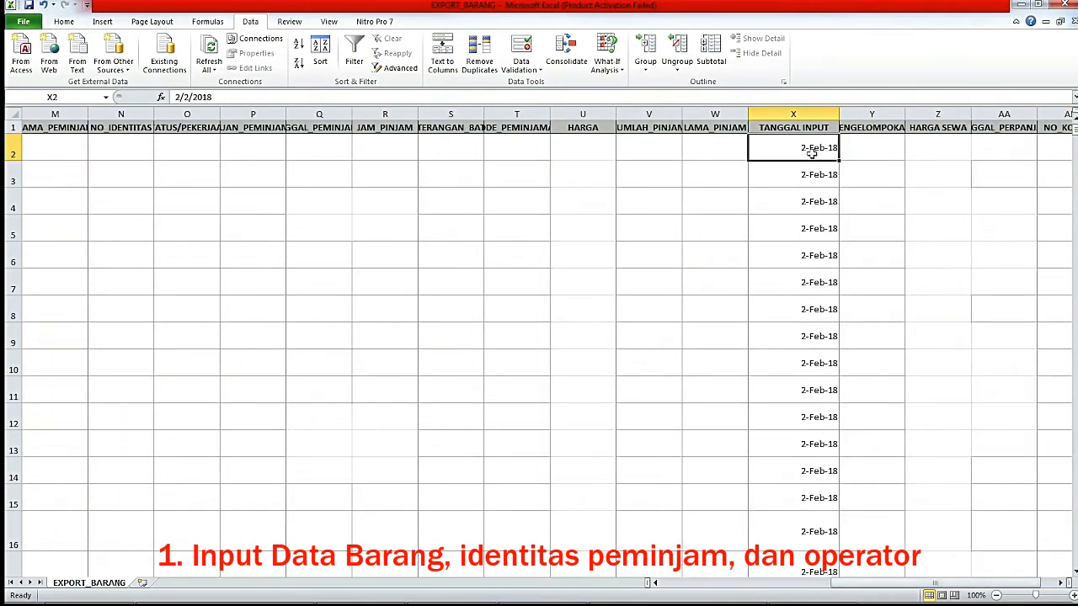
# Compare the TANGGAL INPUT dates in X2 and X3, then close the workbook.
pyautogui.click(814, 181)
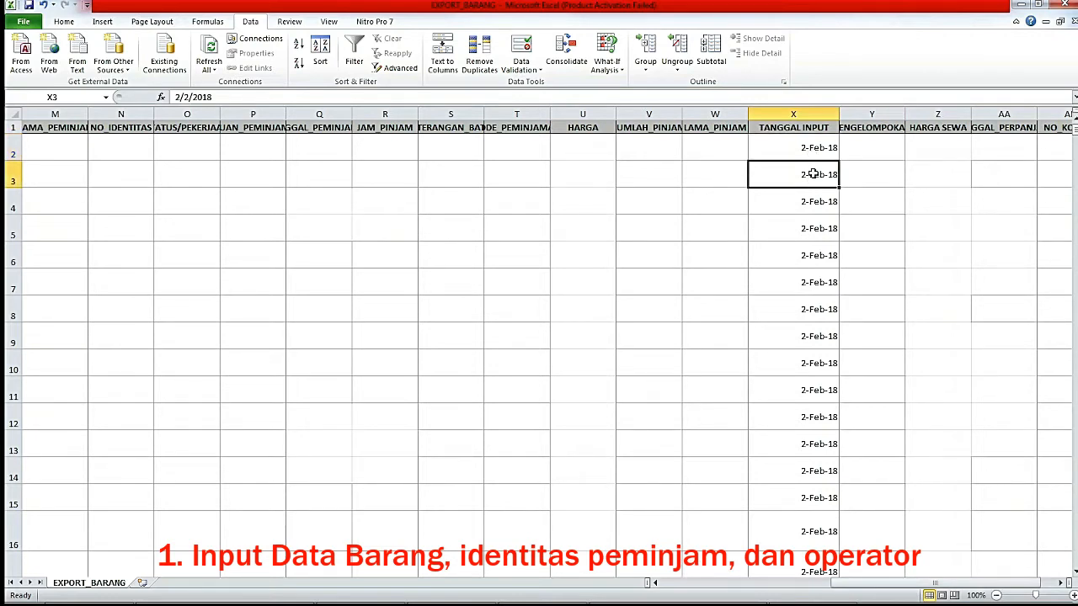
pyautogui.click(799, 142)
pyautogui.click(804, 173)
pyautogui.click(804, 149)
pyautogui.click(805, 176)
pyautogui.moveTo(878, 587); pyautogui.dragTo(878, 594)
pyautogui.click(783, 150)
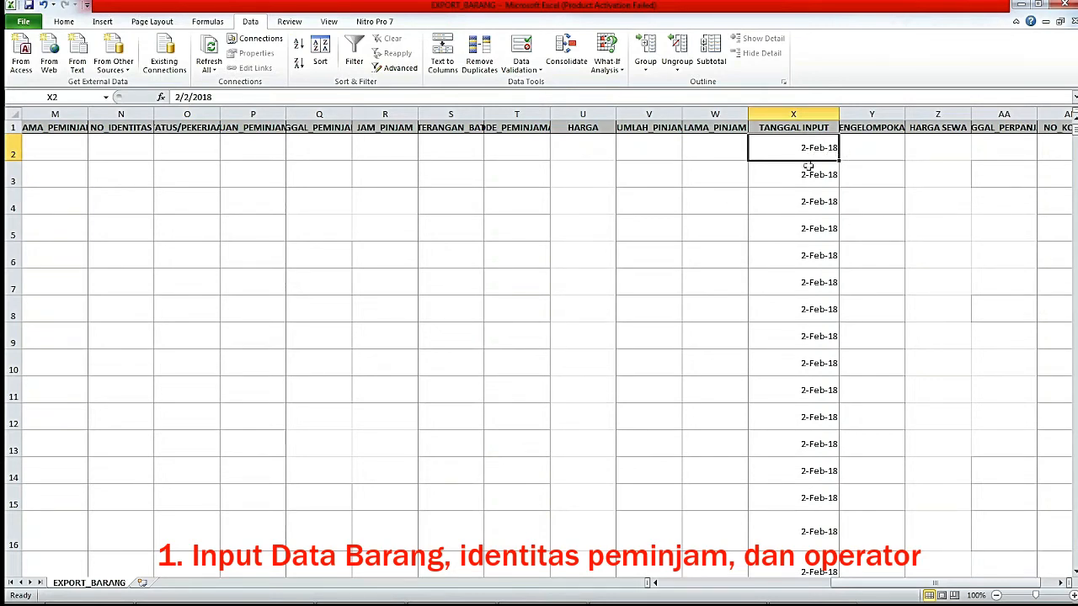
pyautogui.click(792, 108)
pyautogui.click(794, 152)
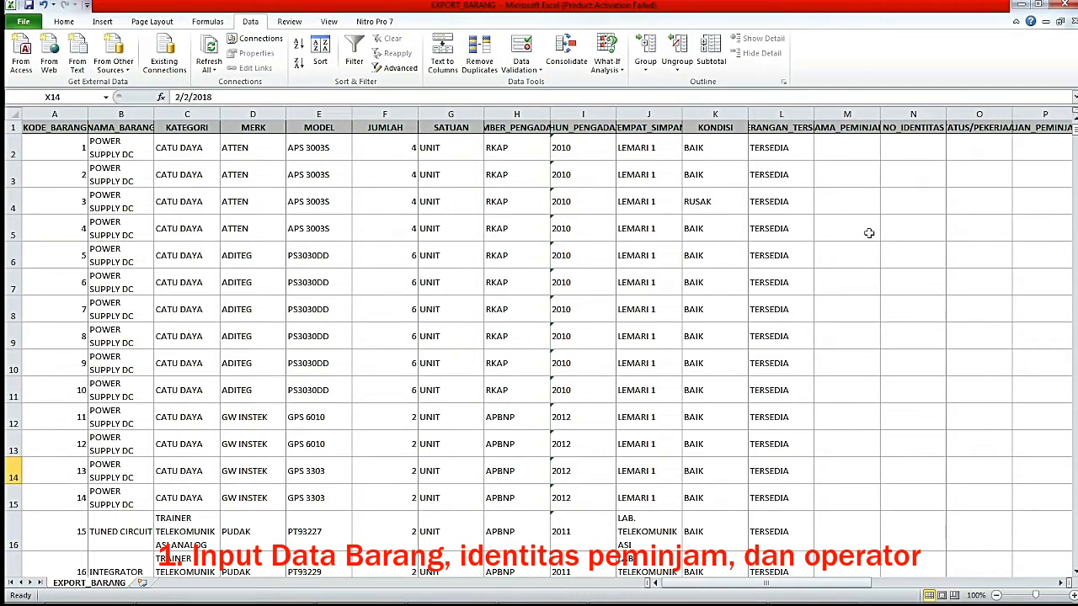
pyautogui.click(1065, 4)
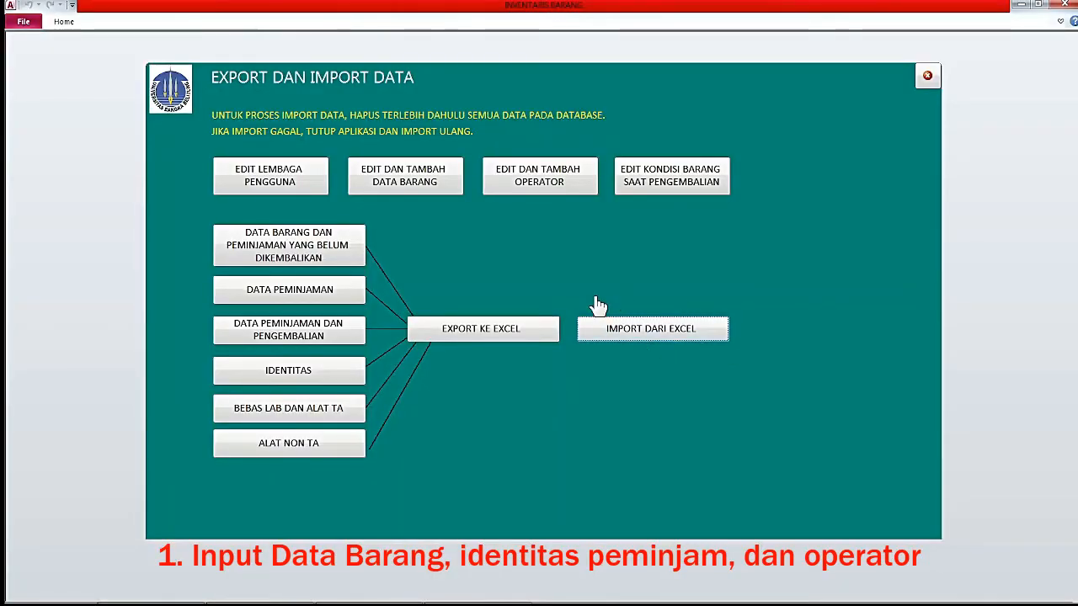
# Choose New folder\EXPORT_BARANG.xlsx as the Excel file to import.
pyautogui.click(652, 333)
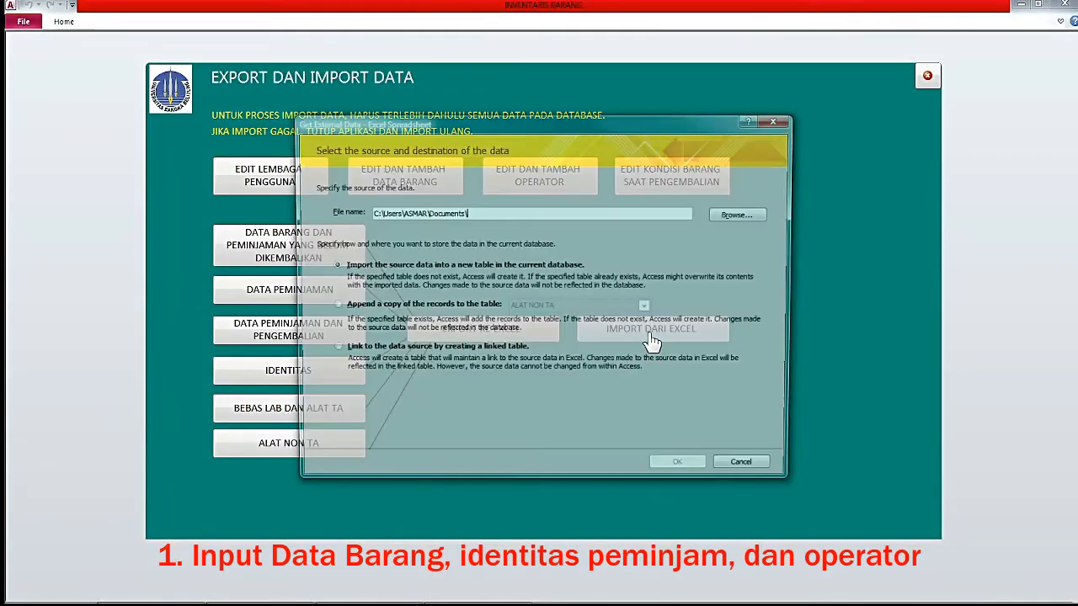
pyautogui.click(740, 217)
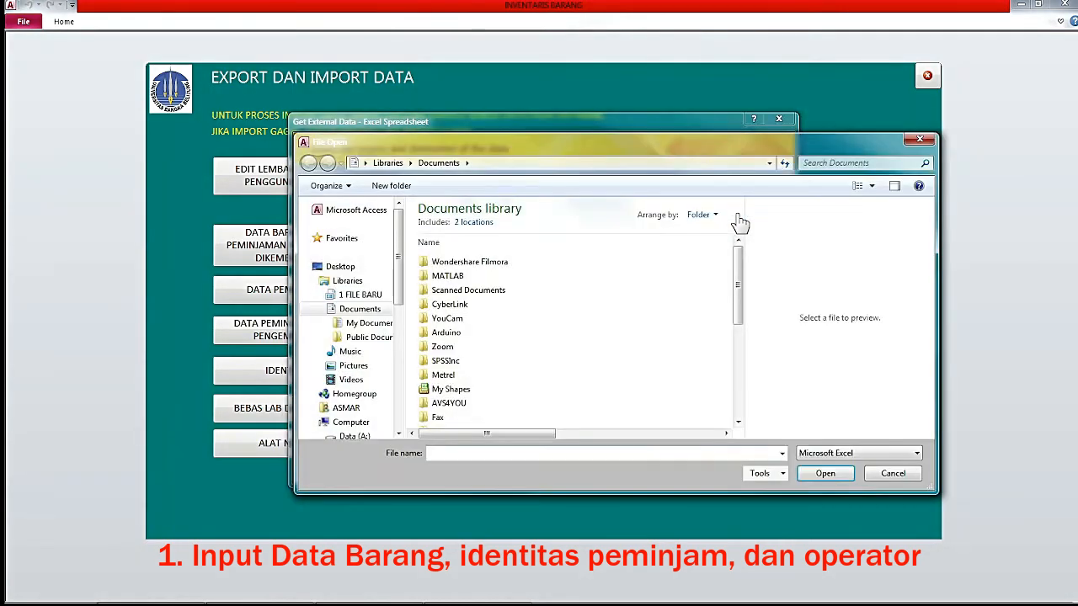
pyautogui.click(362, 296)
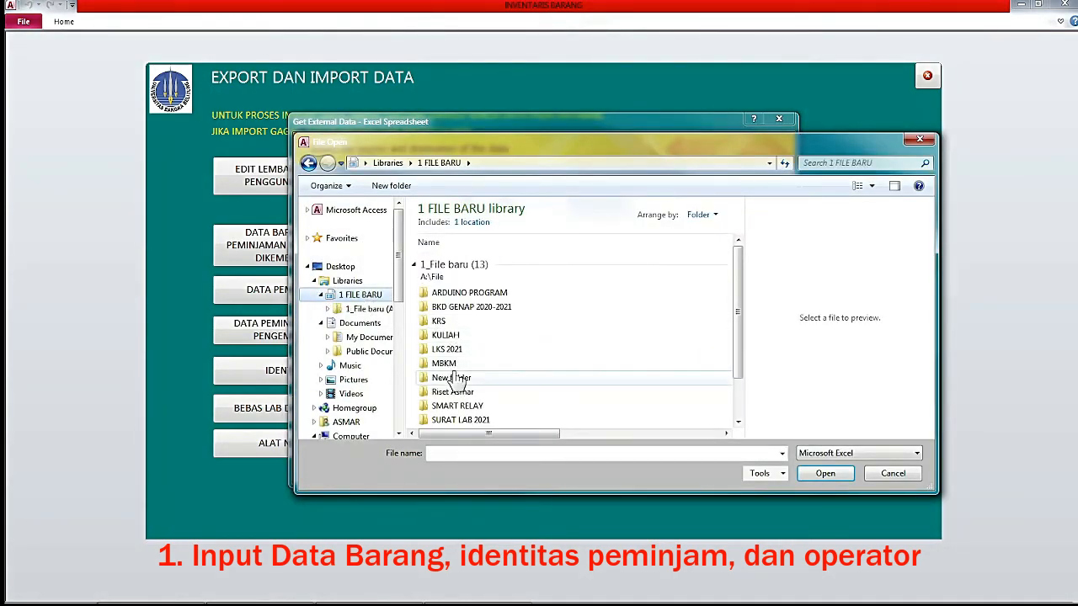
pyautogui.doubleClick(452, 378)
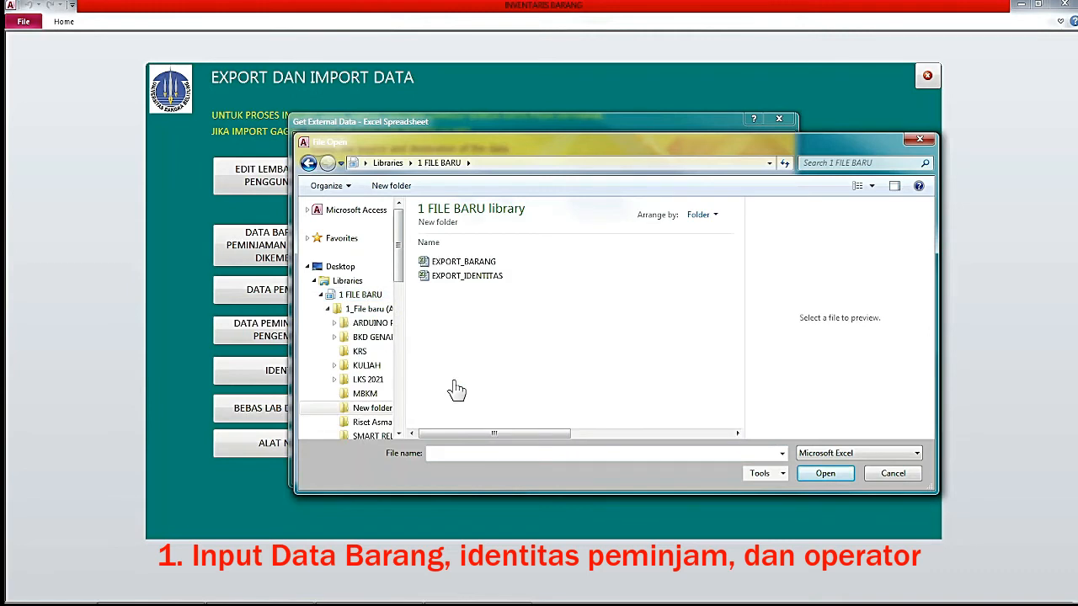
pyautogui.click(475, 267)
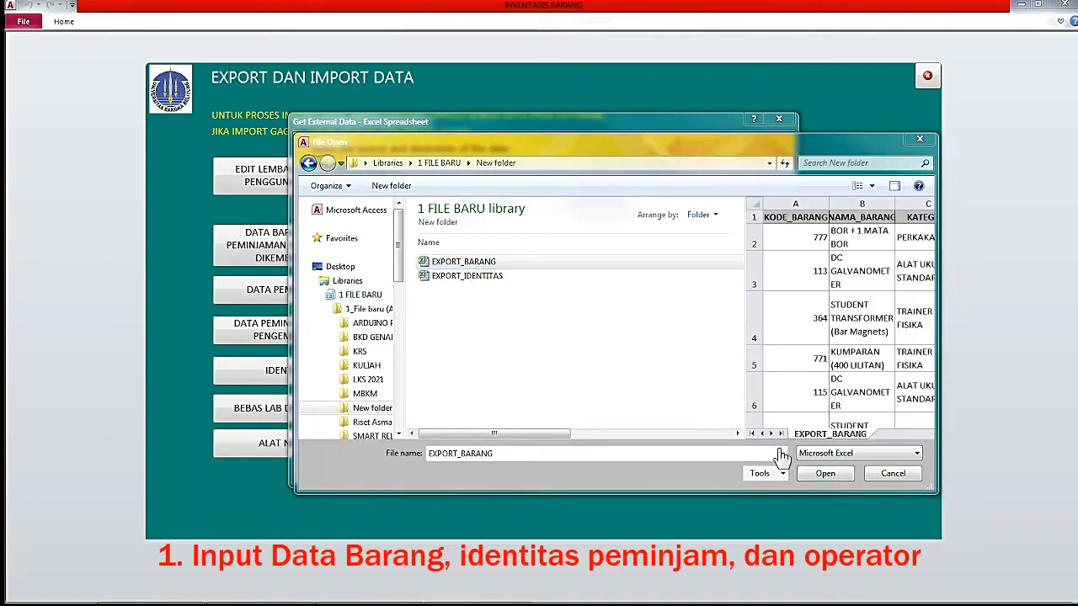
pyautogui.click(826, 477)
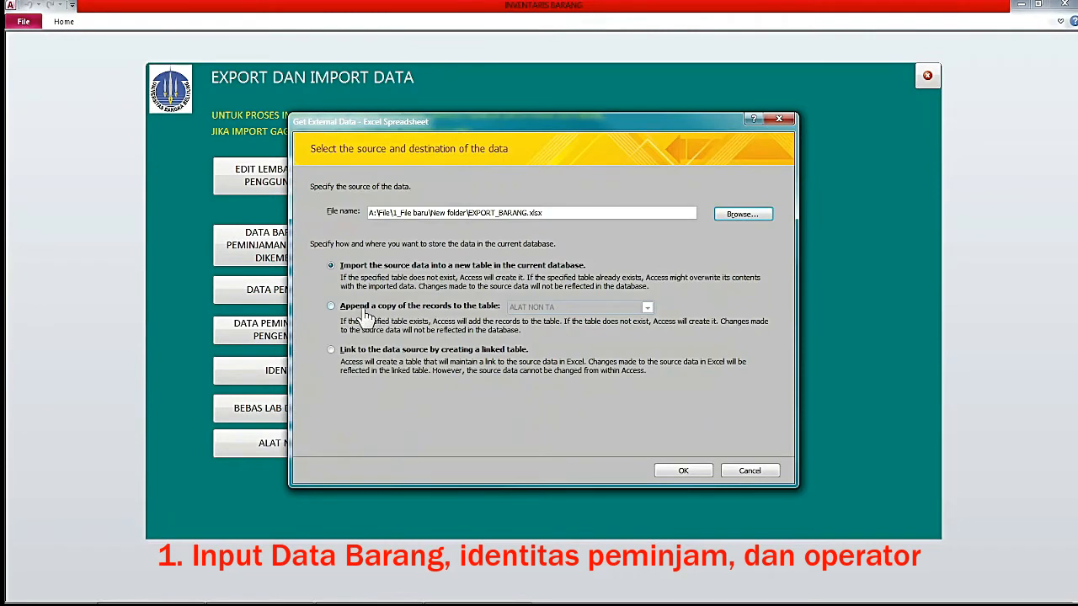
# Append the workbook's records to the existing BARANG table and view the items list.
pyautogui.click(332, 307)
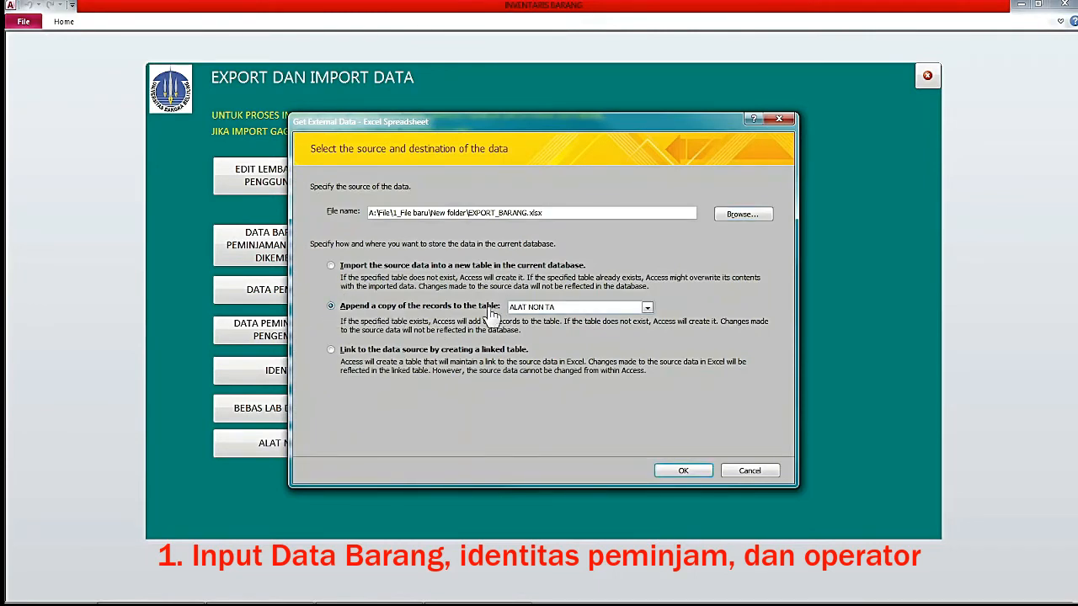
pyautogui.click(647, 308)
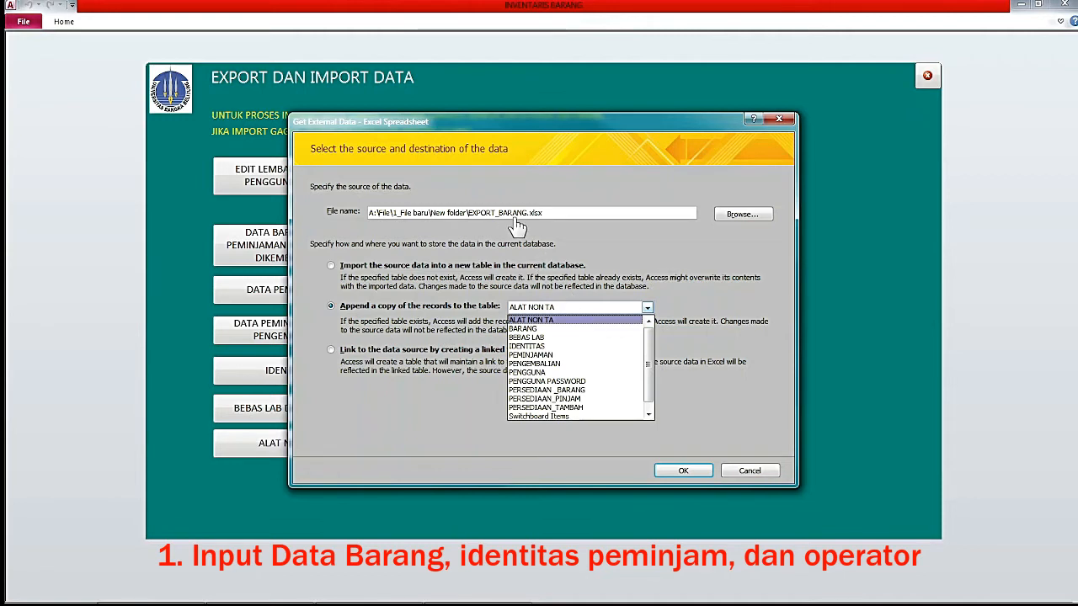
pyautogui.click(535, 329)
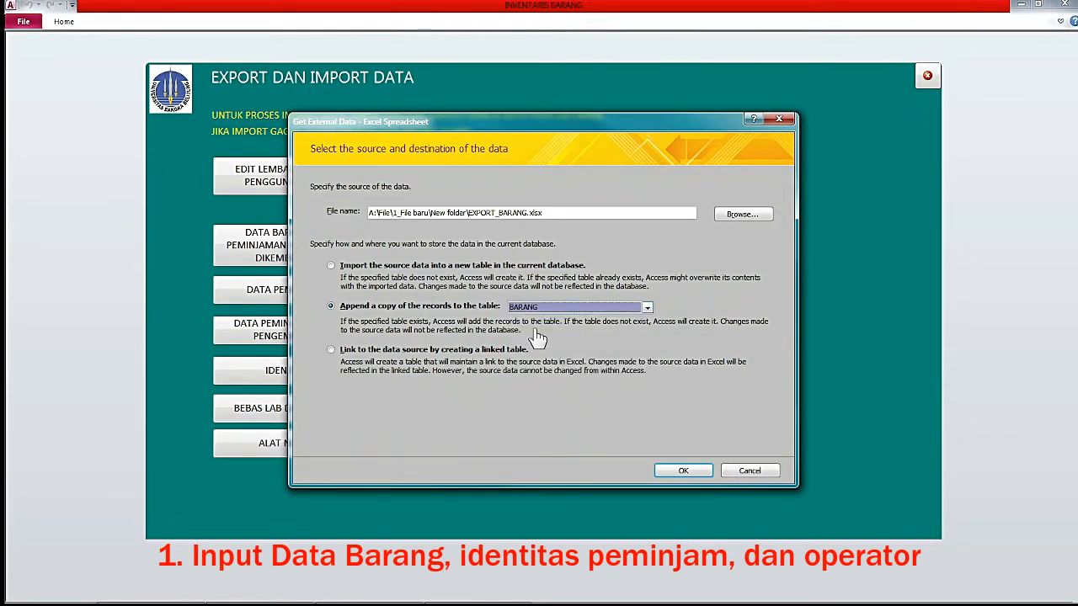
pyautogui.click(689, 474)
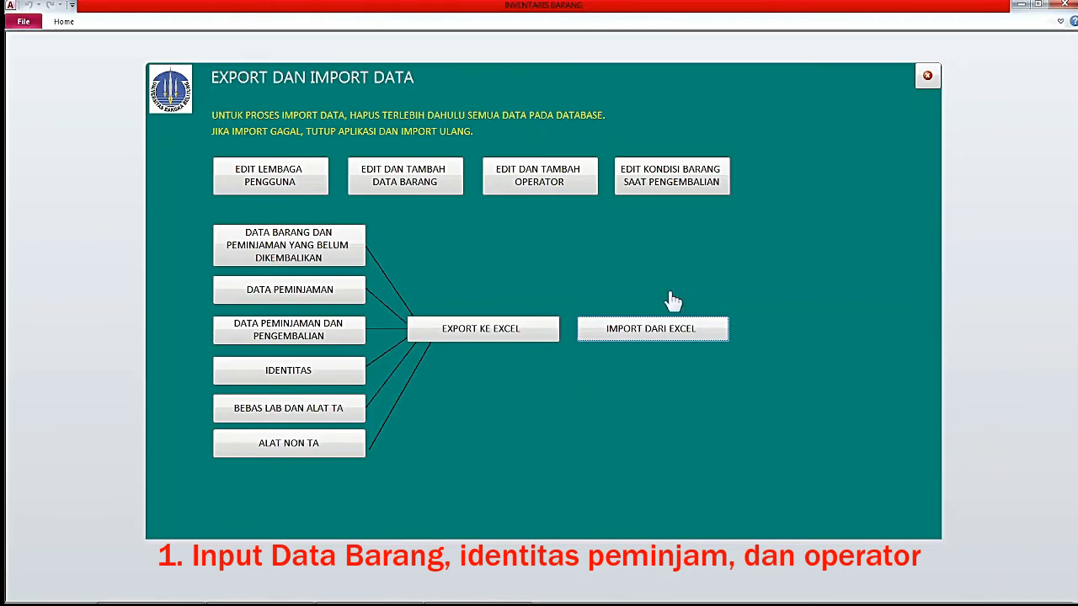
pyautogui.click(292, 247)
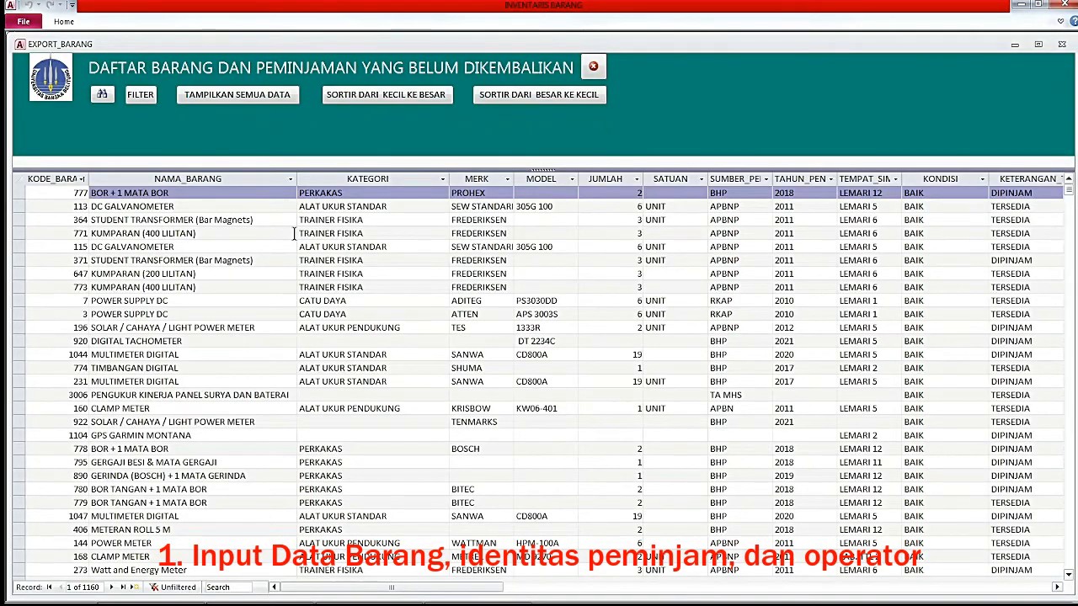
pyautogui.click(390, 207)
pyautogui.scroll(-6, 392, 244)
pyautogui.scroll(4, 391, 312)
pyautogui.scroll(2, 391, 312)
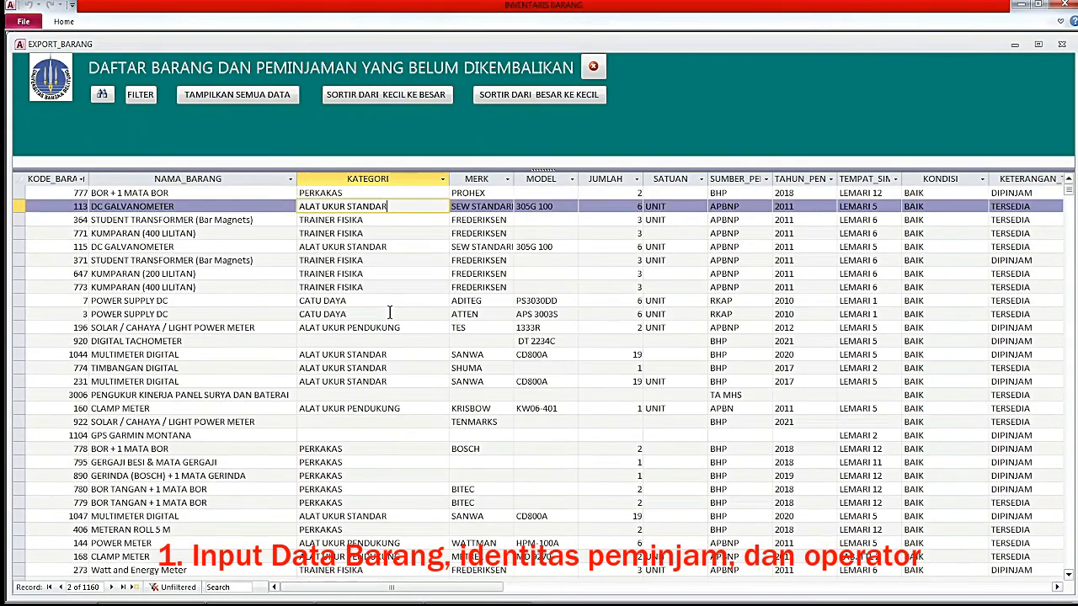
pyautogui.moveTo(409, 584)
pyautogui.mouseDown()
pyautogui.moveTo(474, 584)
pyautogui.moveTo(405, 585)
pyautogui.mouseUp()
pyautogui.click(593, 67)
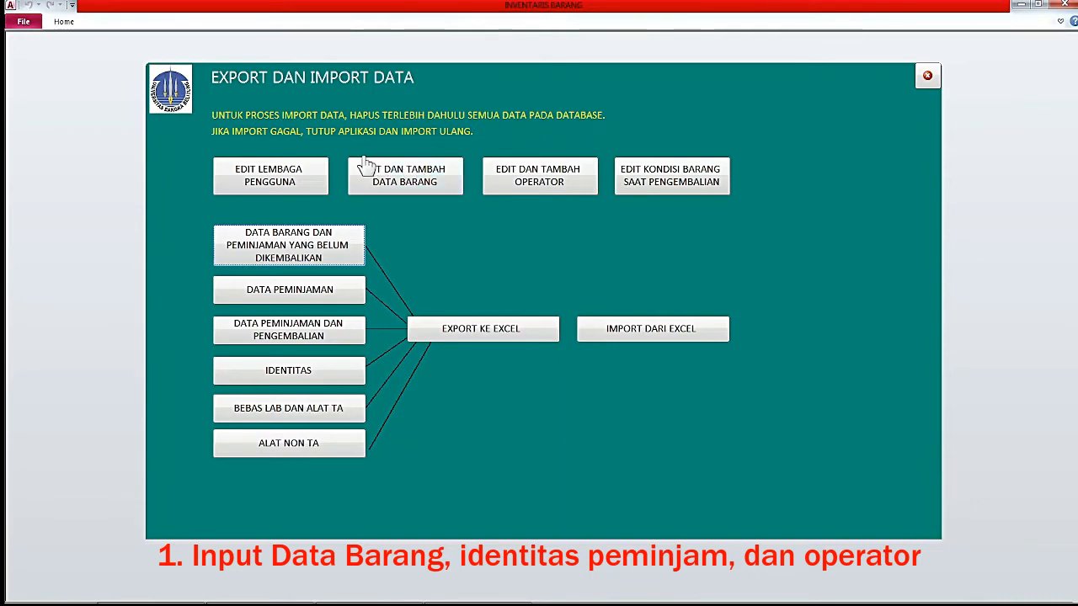
# Start a new item record with code 9000 and name MULTIMETER.
pyautogui.click(405, 190)
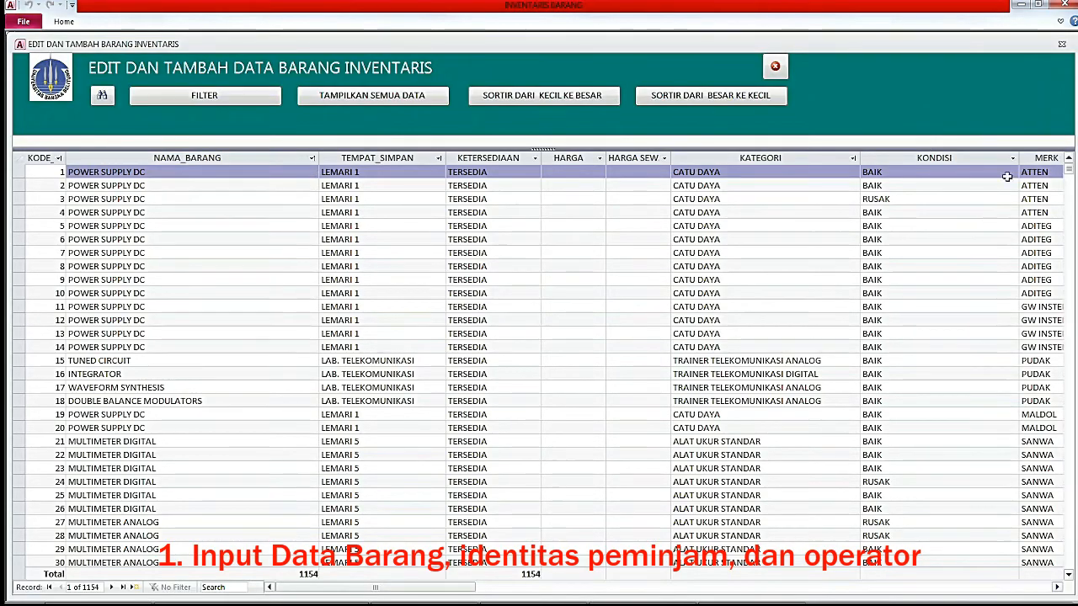
pyautogui.moveTo(1070, 170); pyautogui.dragTo(1054, 581)
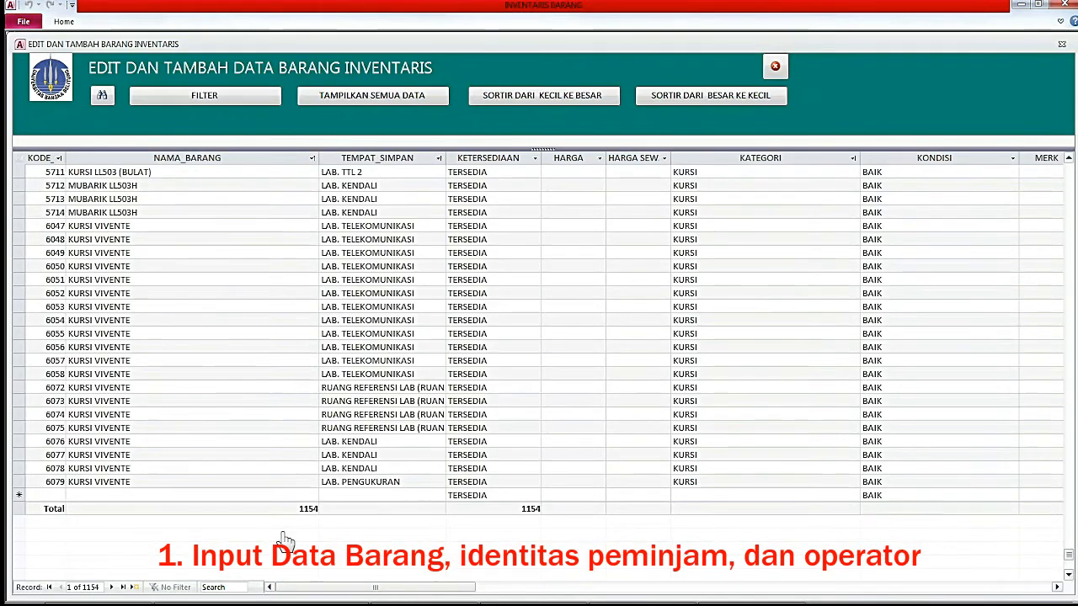
pyautogui.click(56, 495)
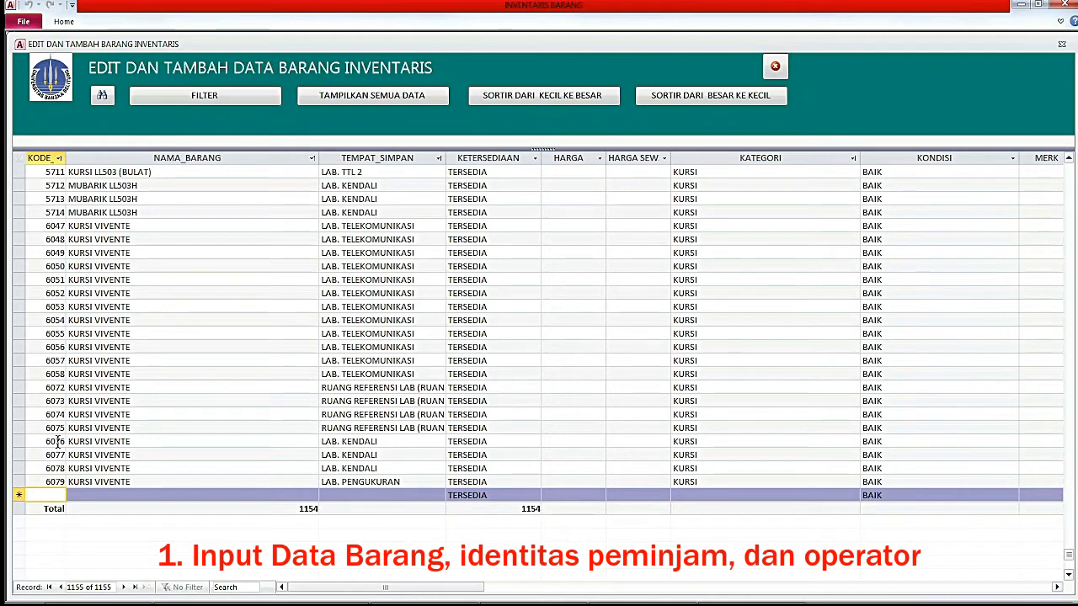
pyautogui.write('9000')
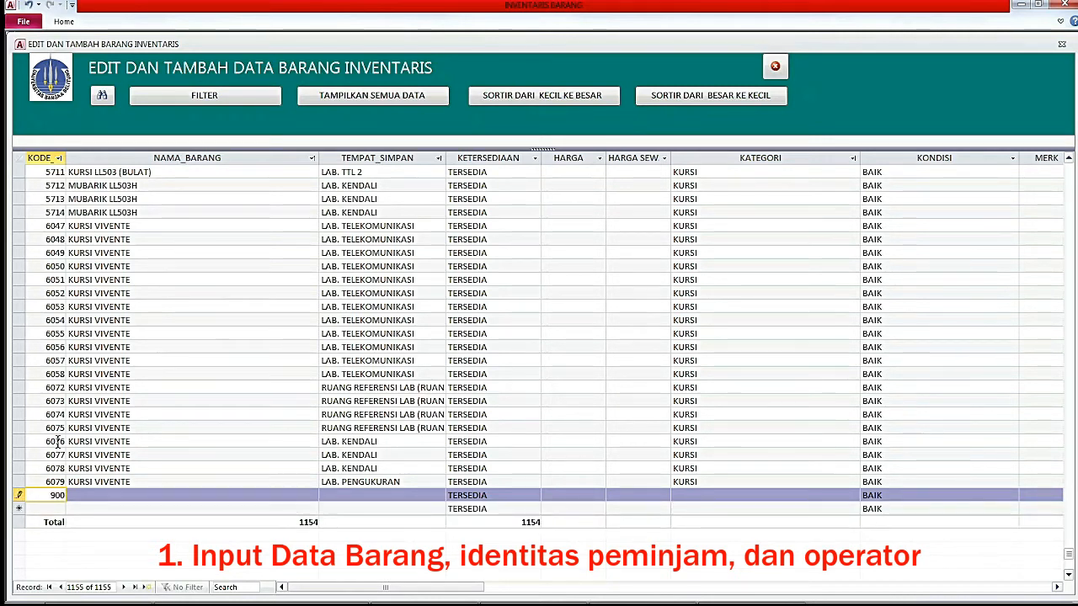
pyautogui.click(89, 496)
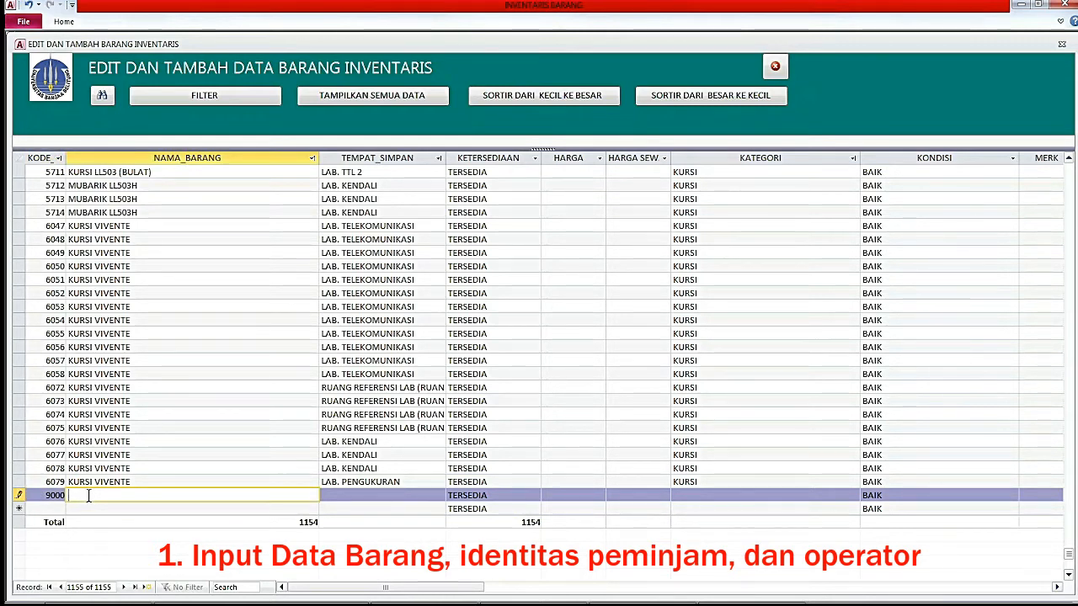
pyautogui.write('MULTIMETER')
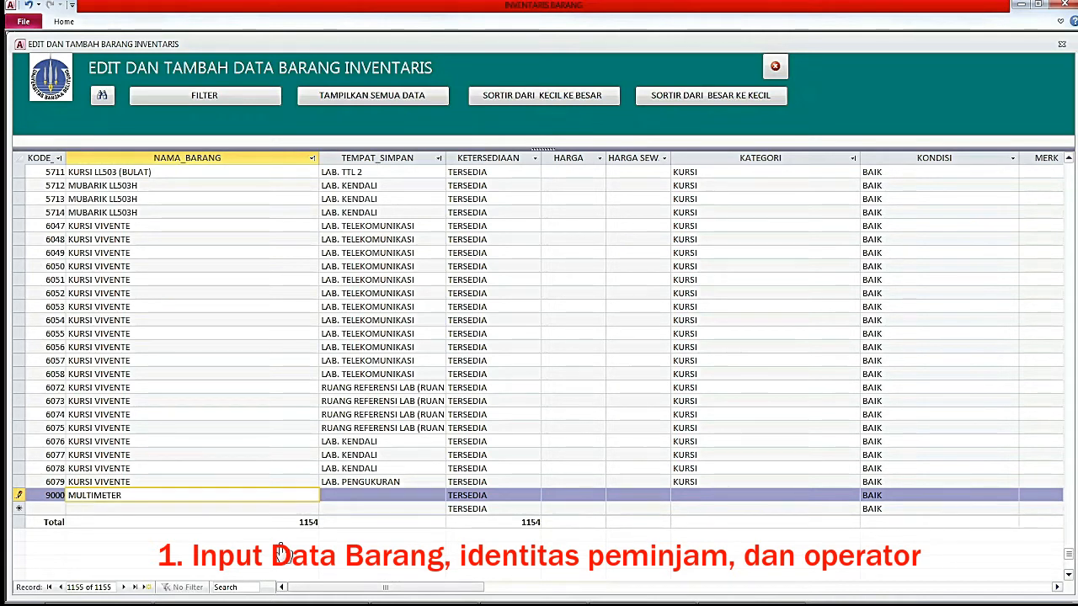
# Copy LAB. PENGUKURAN into the new item's storage location and save the record.
pyautogui.click(378, 497)
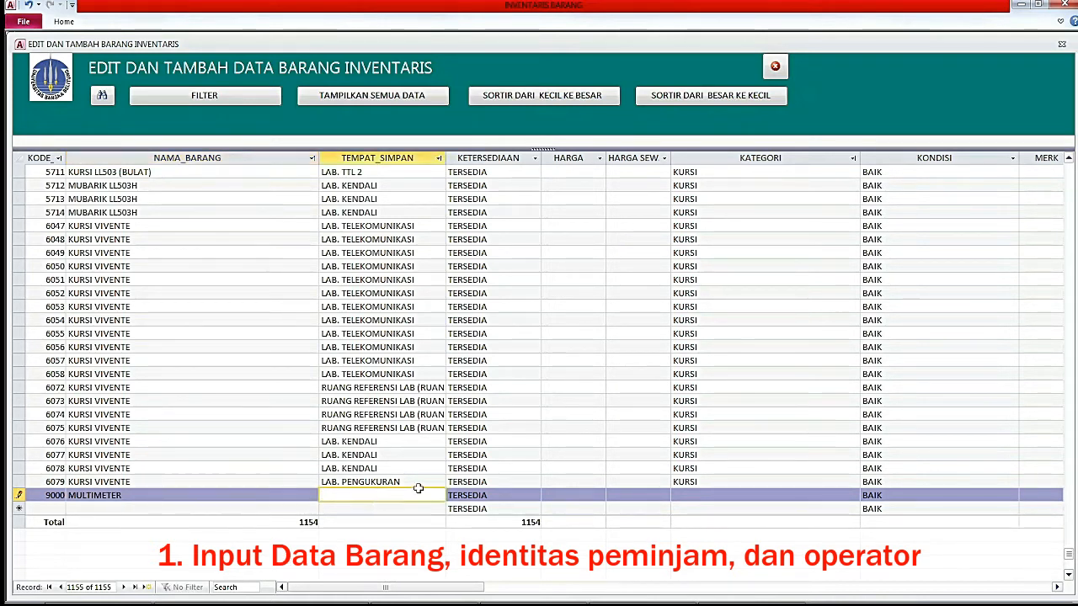
pyautogui.moveTo(419, 486); pyautogui.dragTo(320, 482)
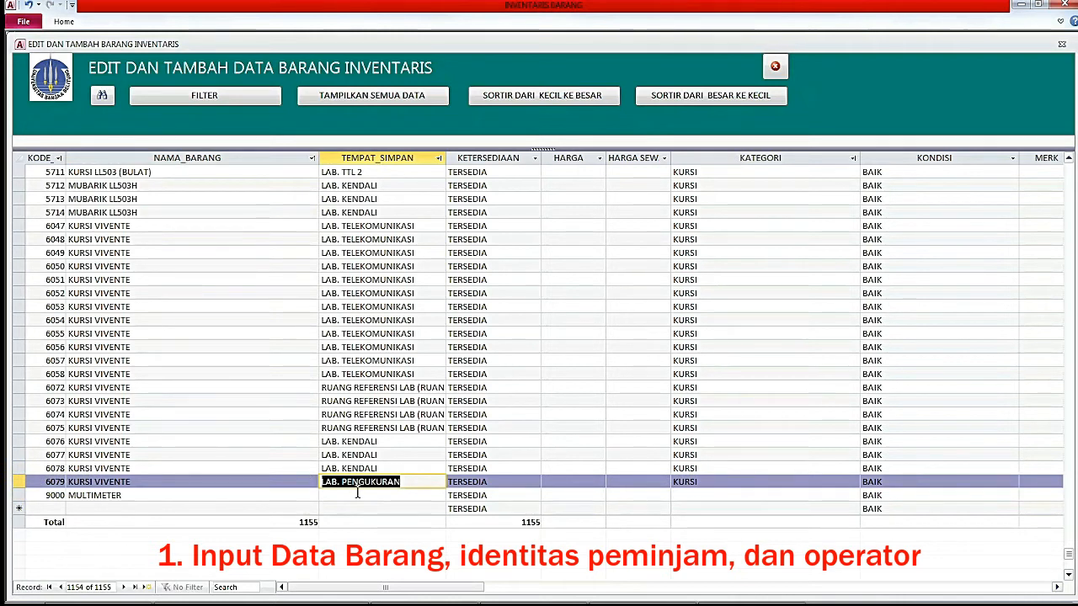
pyautogui.hotkey('ctrl', 'c')
pyautogui.click(352, 495)
pyautogui.hotkey('ctrl', 'v')
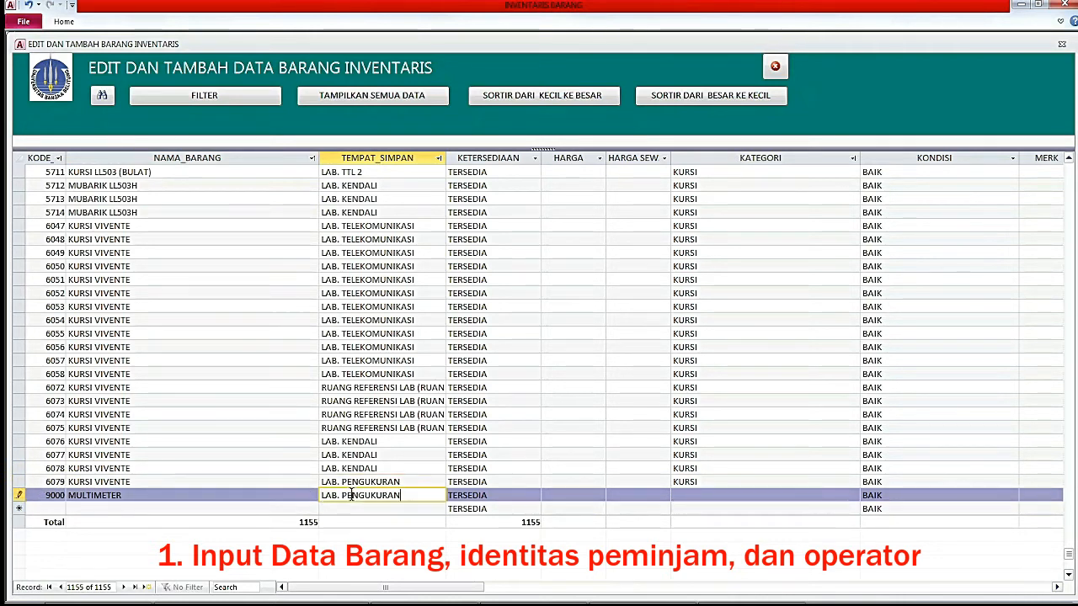
pyautogui.click(580, 493)
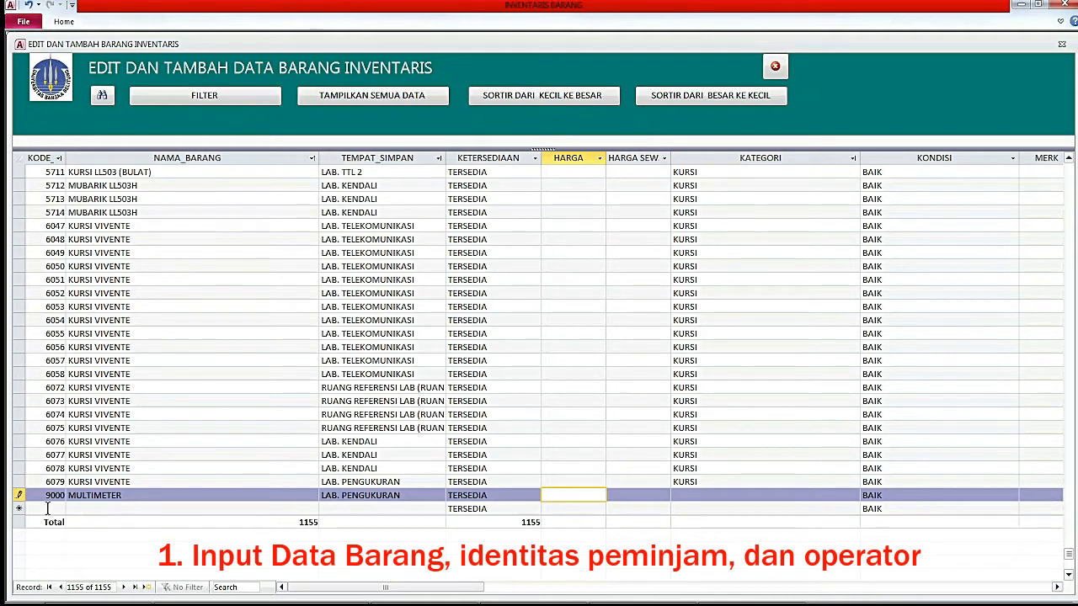
pyautogui.click(19, 509)
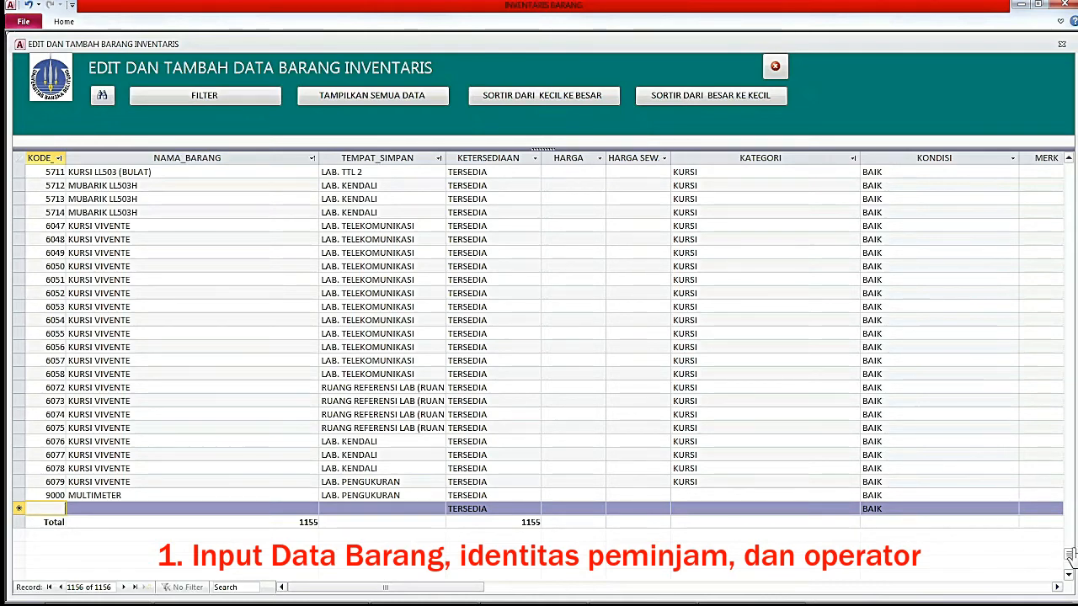
pyautogui.moveTo(1069, 556); pyautogui.dragTo(1066, 168)
pyautogui.click(176, 171)
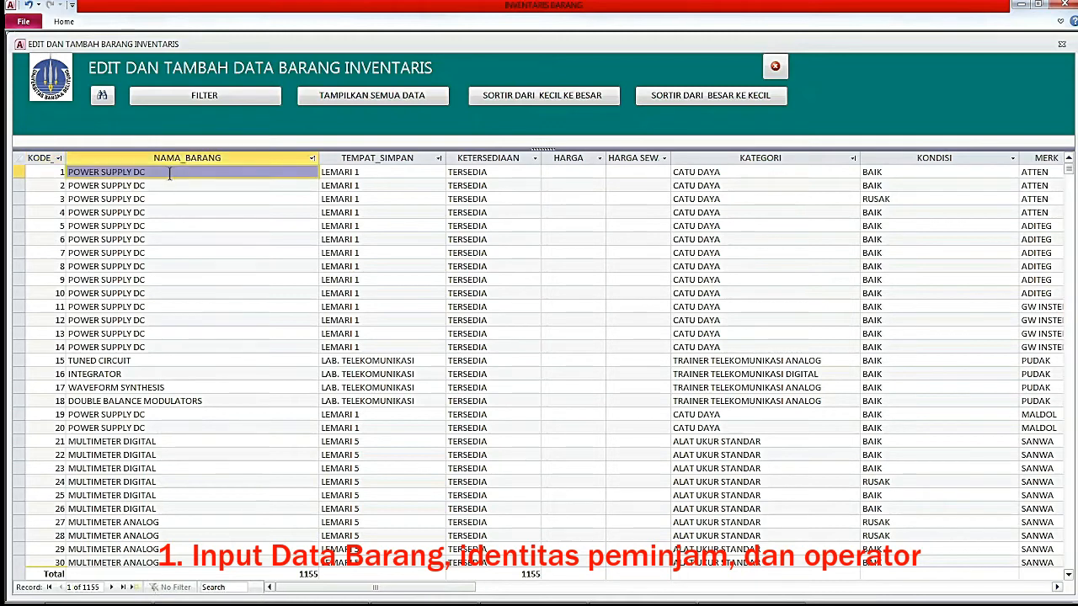
pyautogui.click(389, 173)
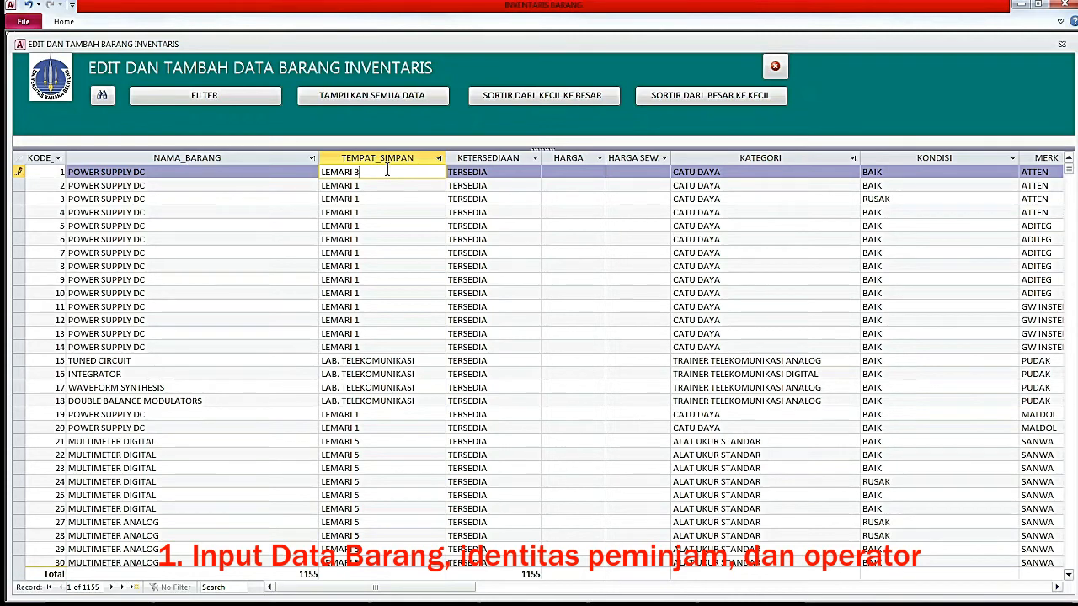
pyautogui.click(381, 193)
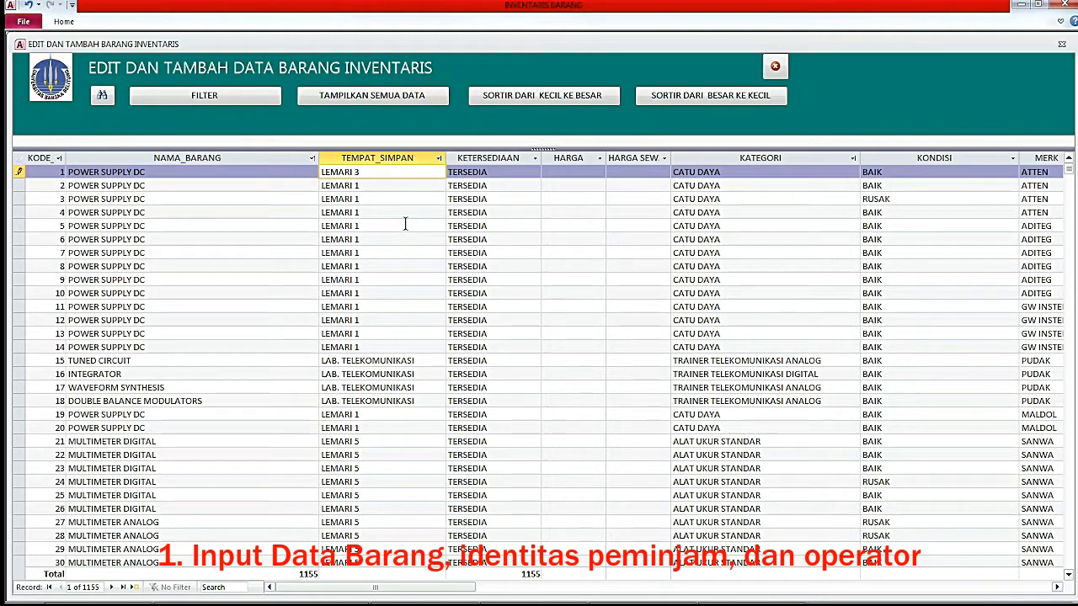
pyautogui.click(490, 172)
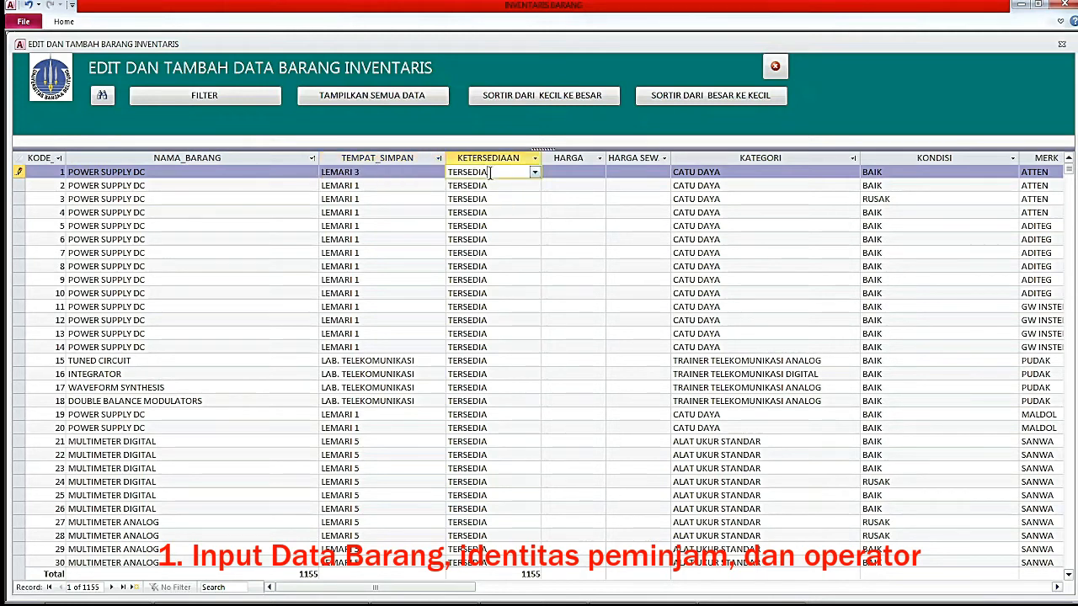
pyautogui.click(534, 173)
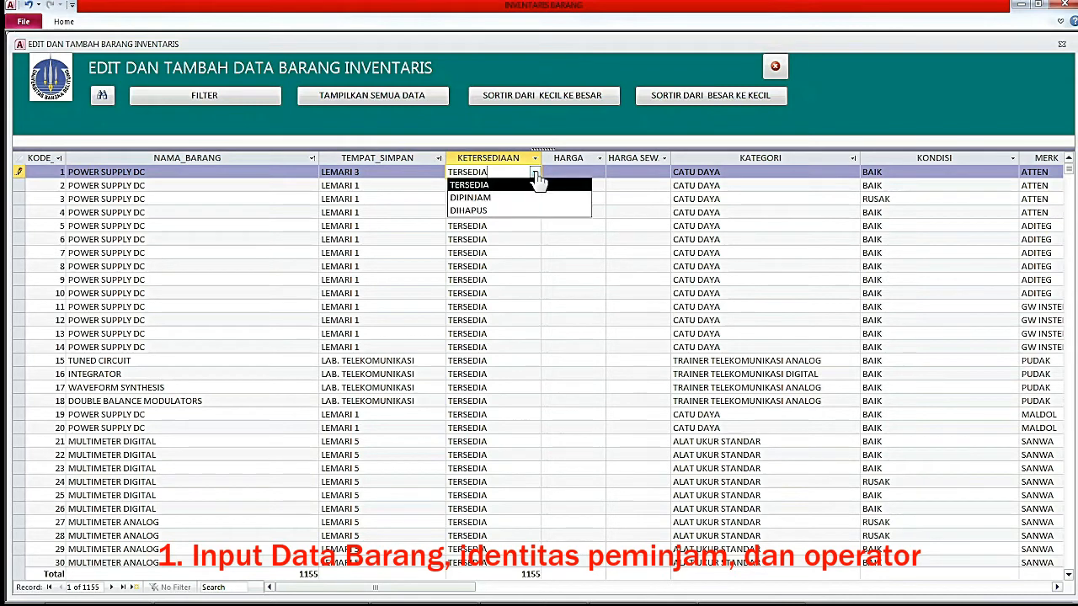
pyautogui.click(510, 212)
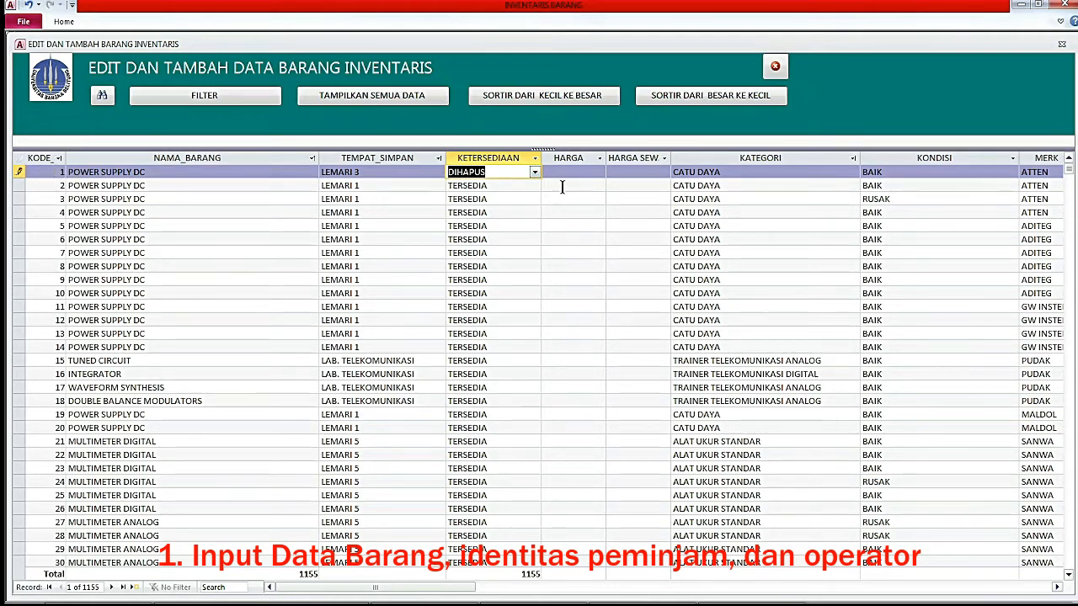
pyautogui.click(534, 172)
pyautogui.click(518, 185)
pyautogui.click(512, 185)
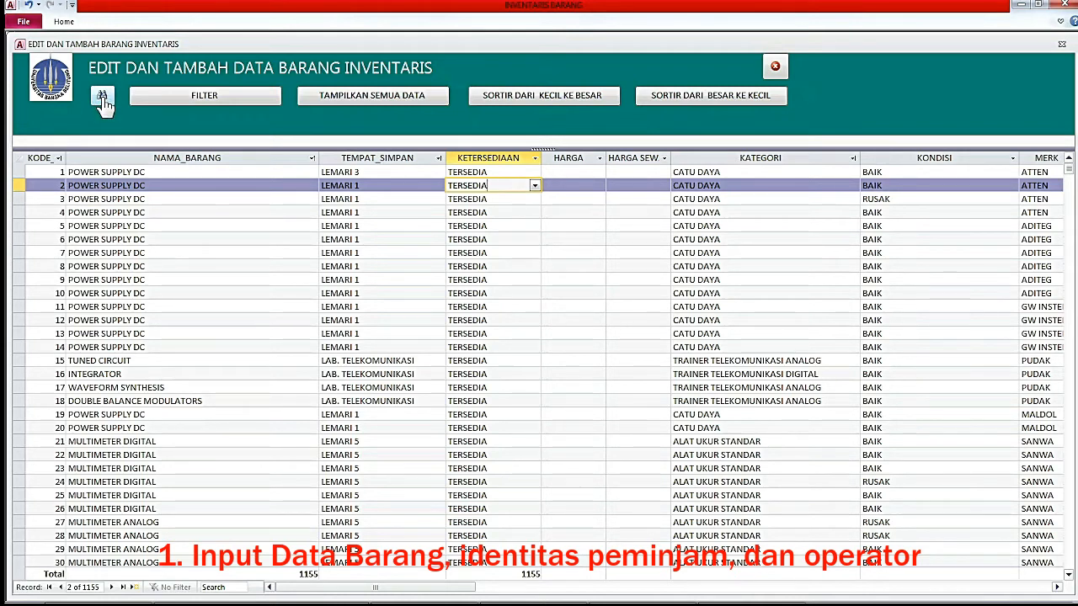
pyautogui.click(170, 171)
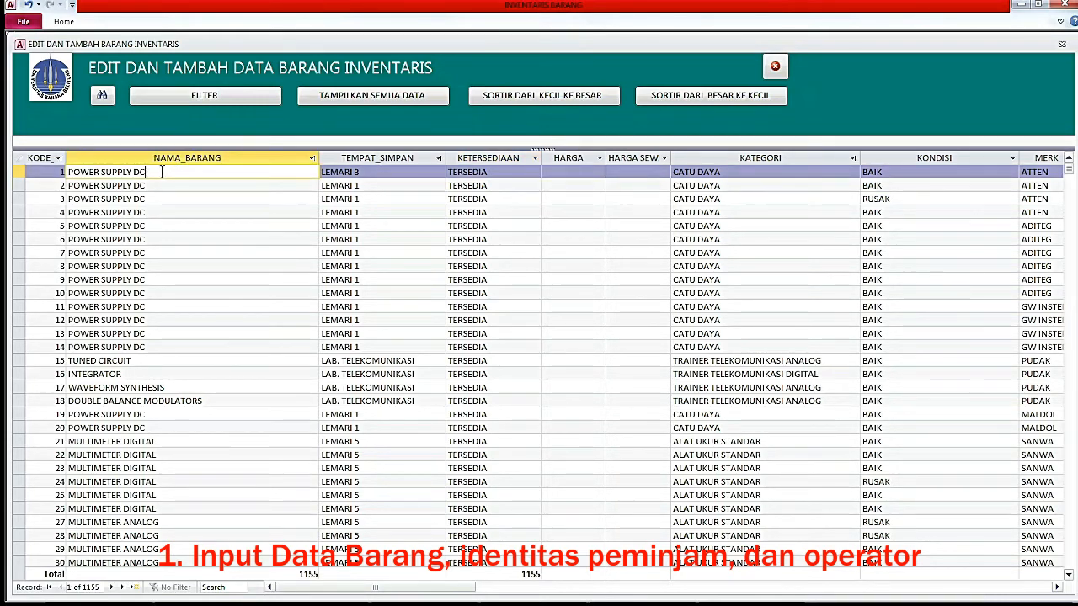
# Search OSILOSKOP matching any part of the field and settle on record 33 OSILOSKOP ANALOG.
pyautogui.click(101, 96)
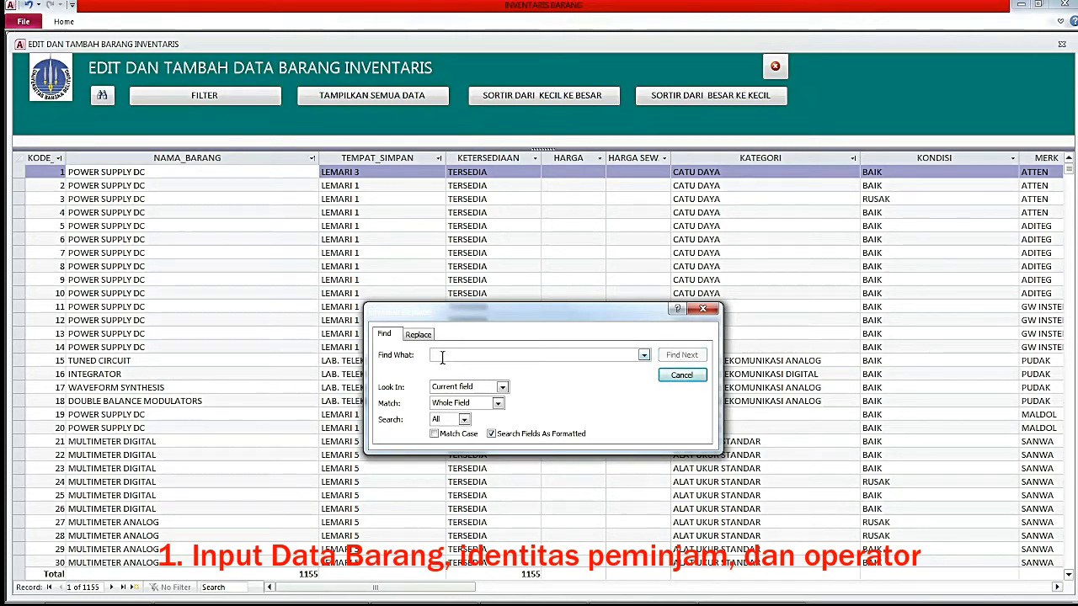
pyautogui.write('OSILOSKOP')
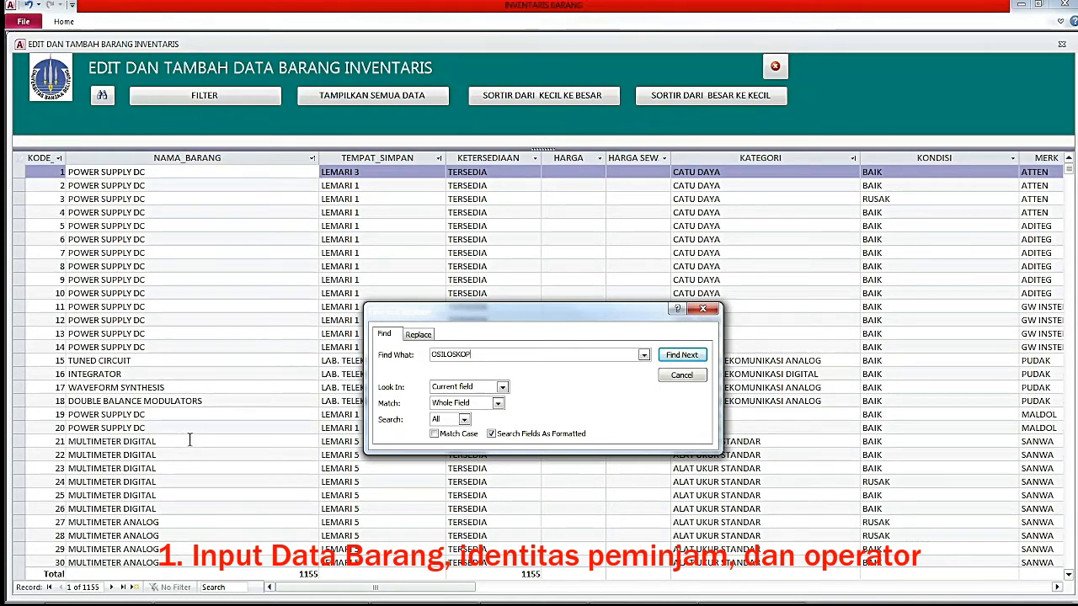
pyautogui.click(499, 403)
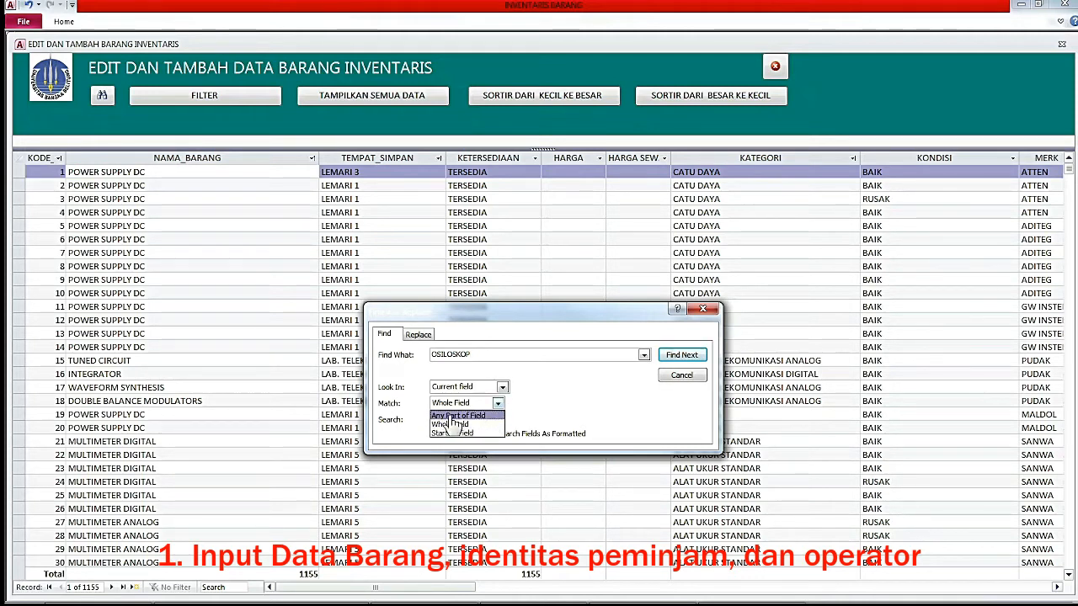
pyautogui.click(458, 416)
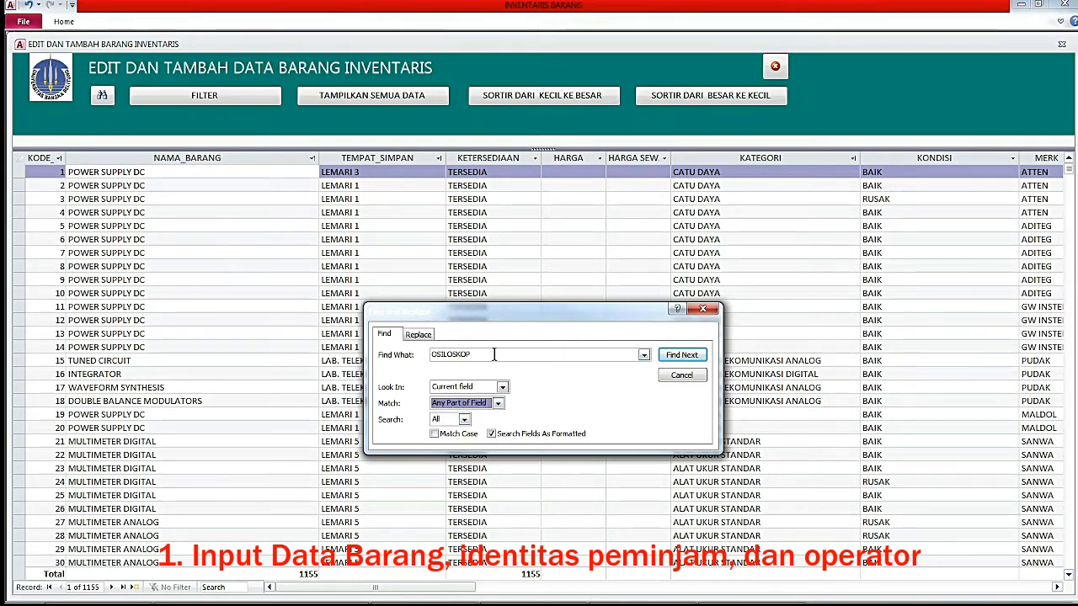
pyautogui.click(686, 357)
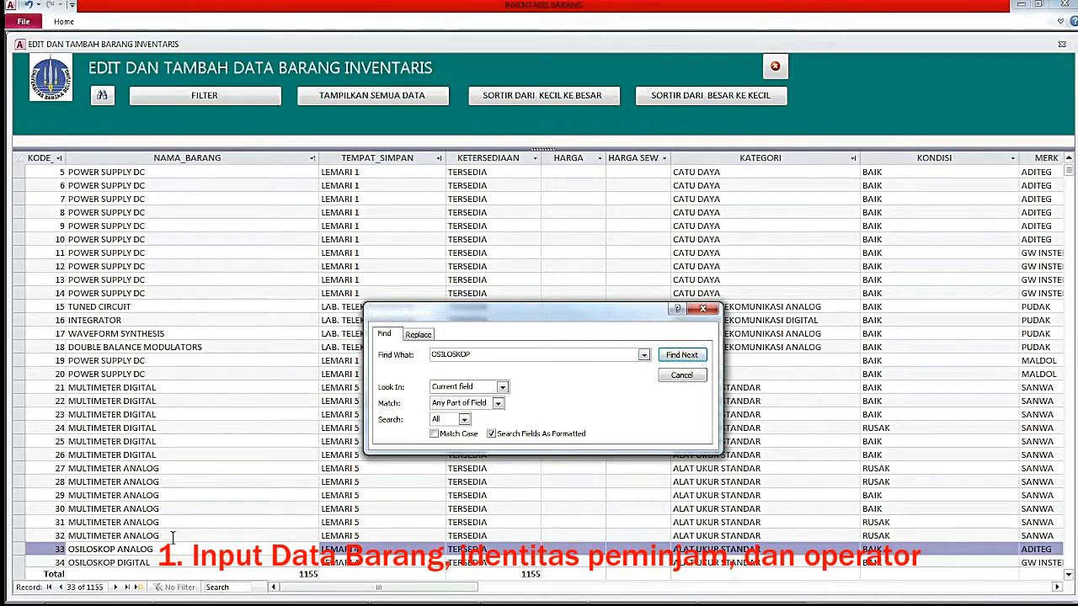
pyautogui.click(682, 357)
pyautogui.click(179, 552)
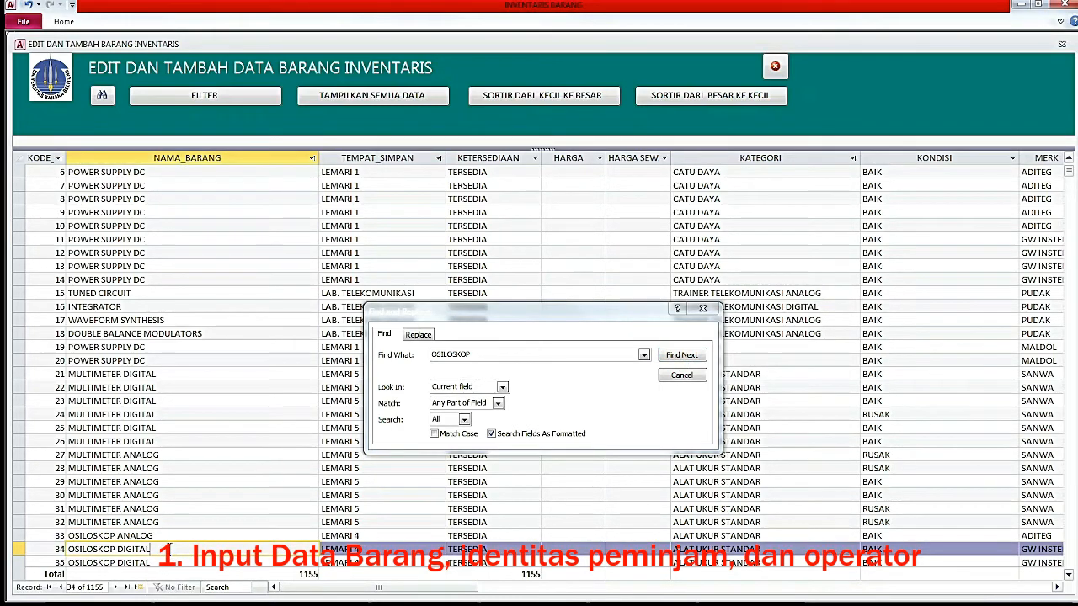
pyautogui.press('Up')
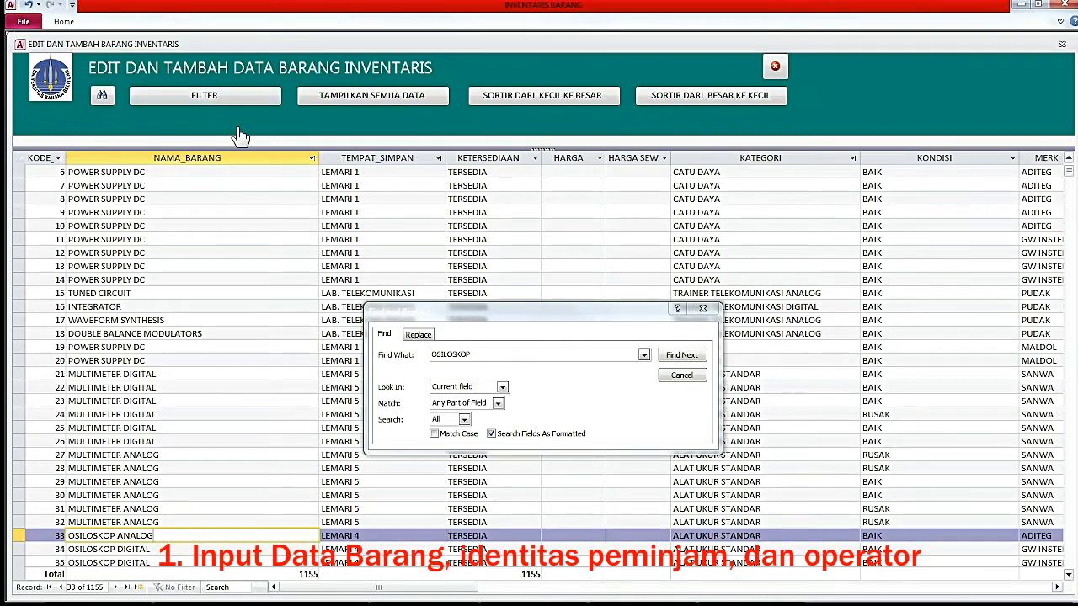
pyautogui.click(682, 375)
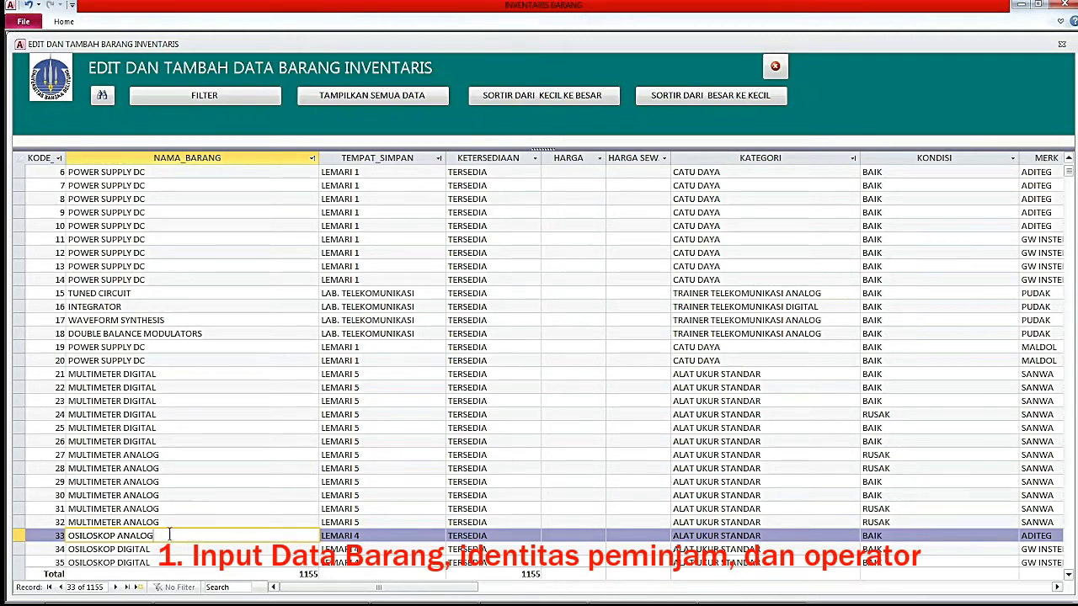
pyautogui.click(207, 100)
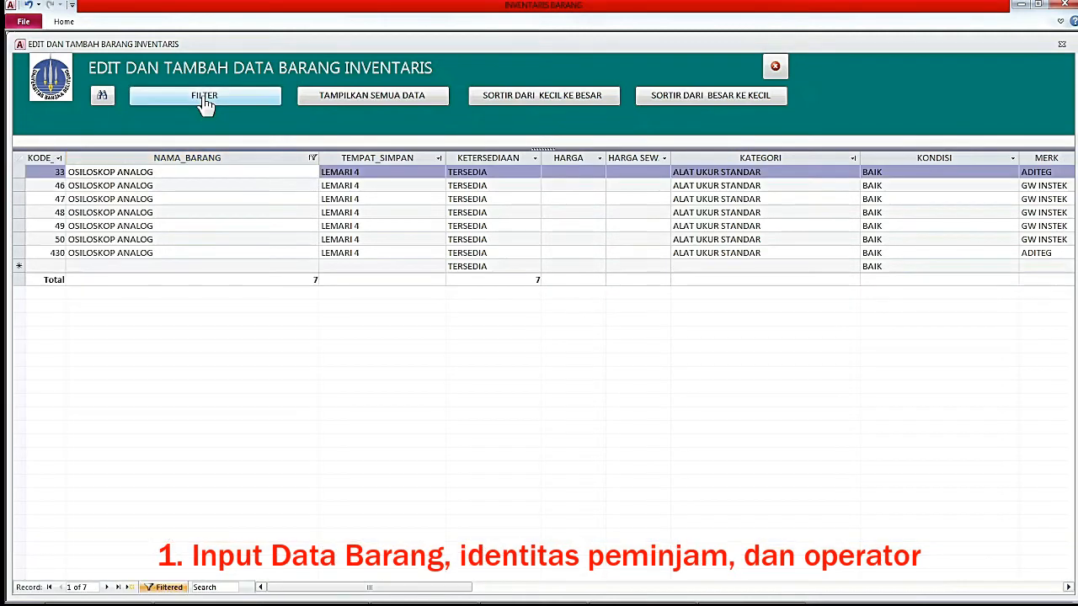
pyautogui.click(179, 171)
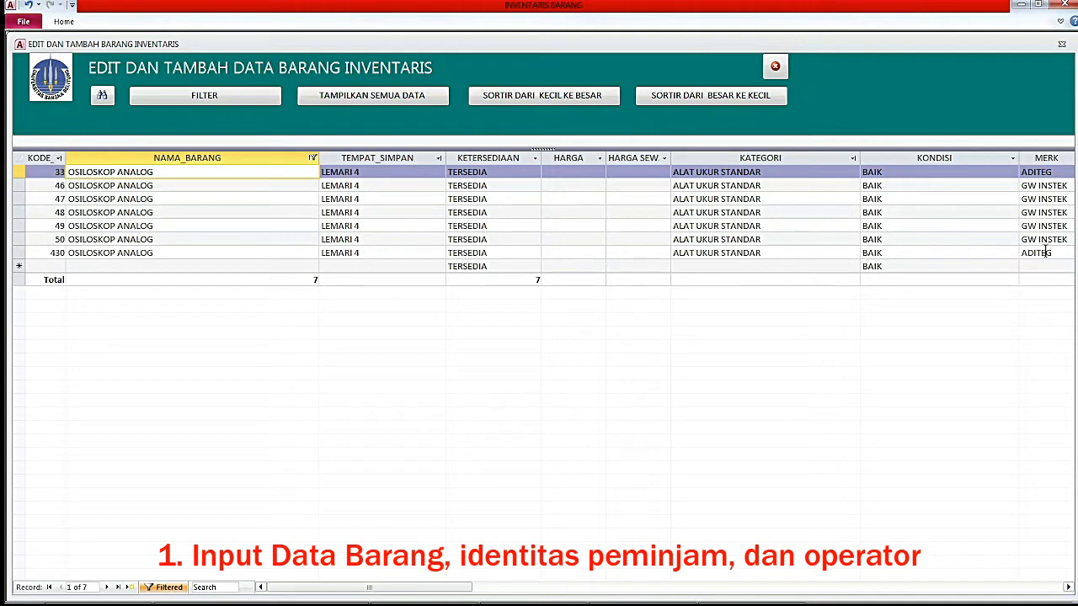
pyautogui.click(1044, 174)
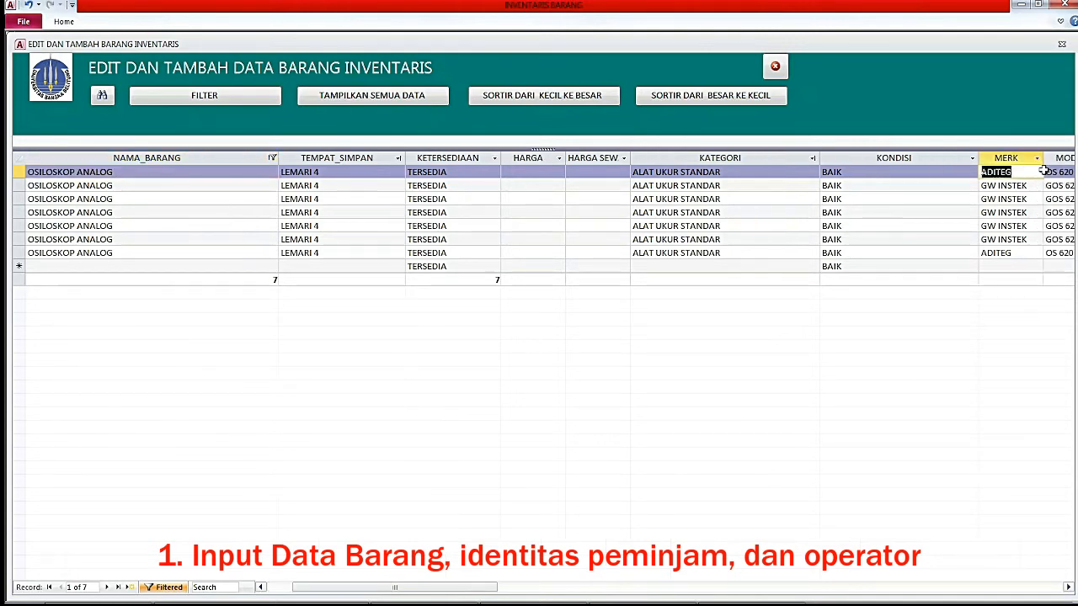
pyautogui.click(209, 99)
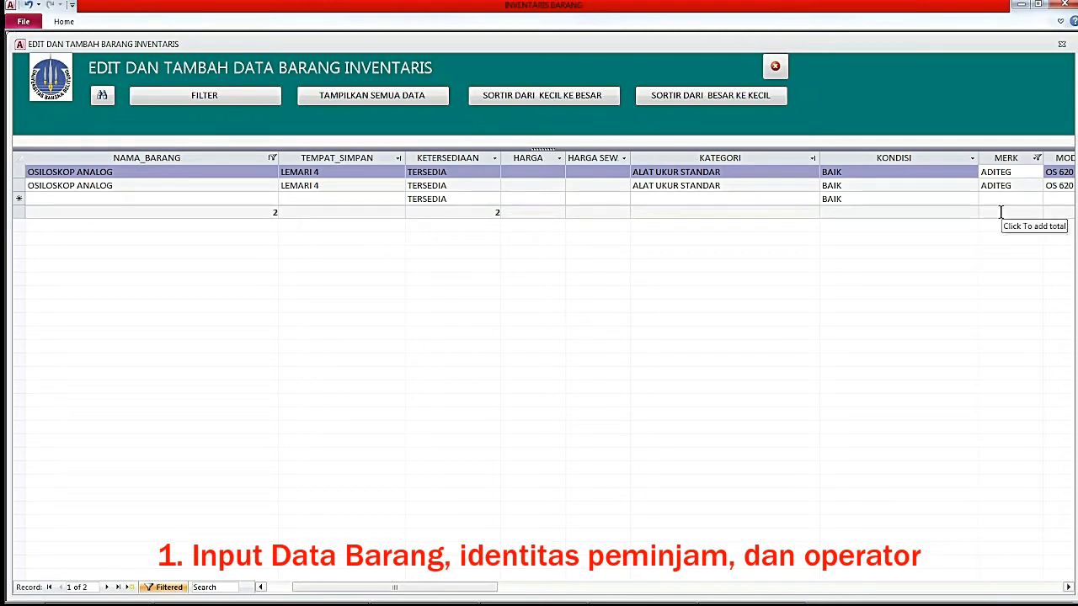
pyautogui.click(408, 99)
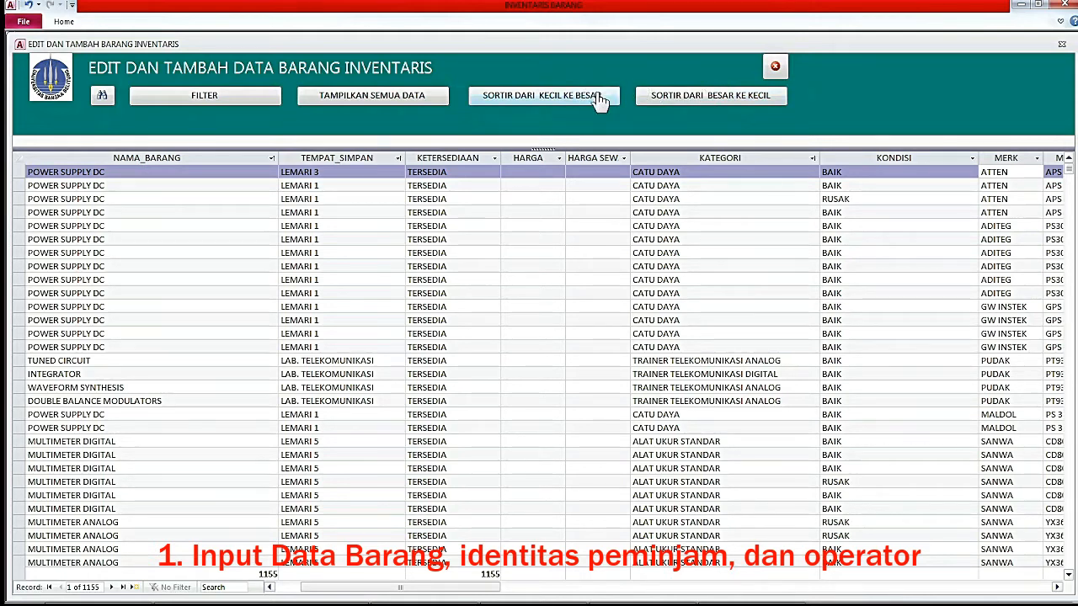
# Sort items by TEMPAT_SIMPAN, then by KONDISI descending, and close the editing form.
pyautogui.click(357, 170)
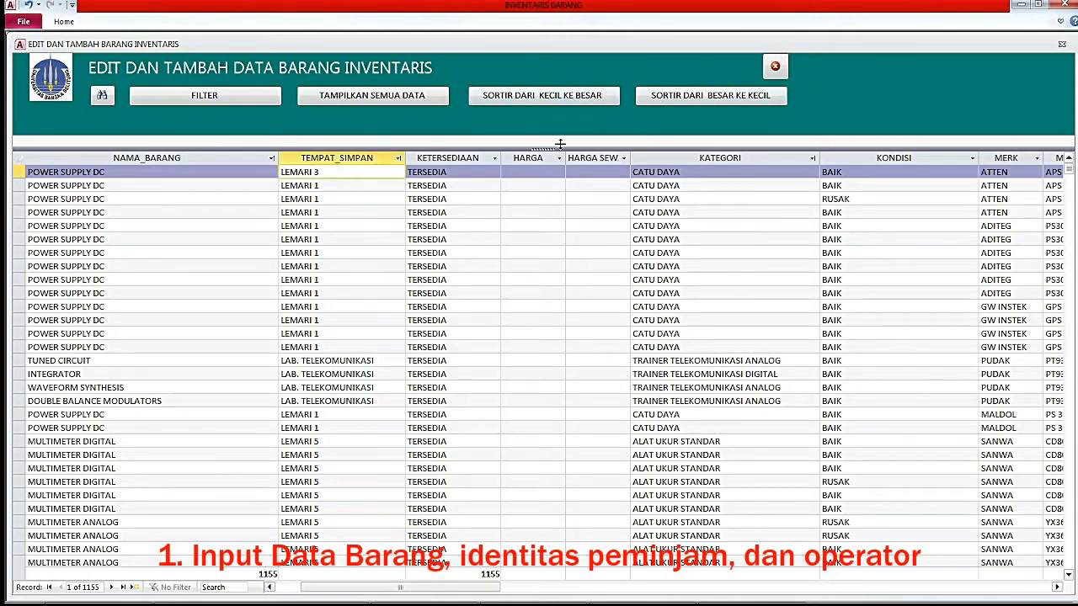
pyautogui.click(704, 101)
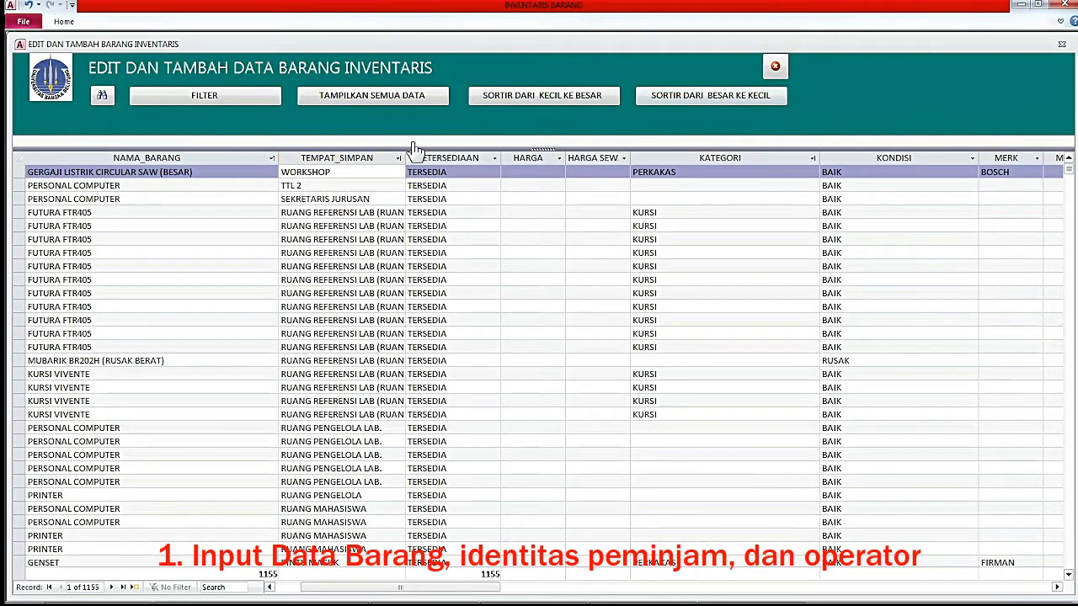
pyautogui.click(361, 172)
pyautogui.click(548, 98)
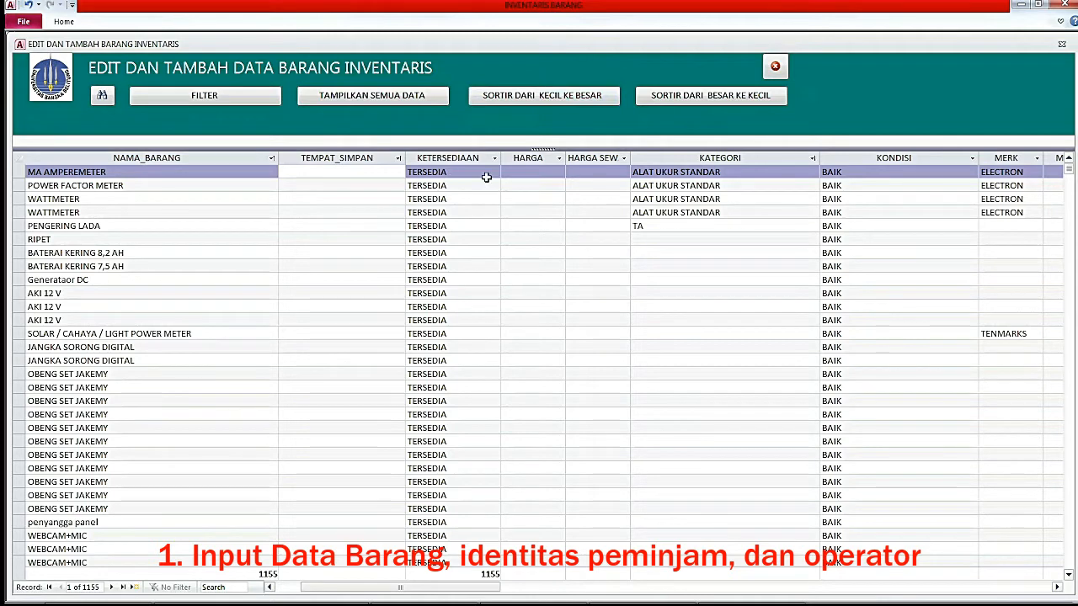
pyautogui.click(847, 176)
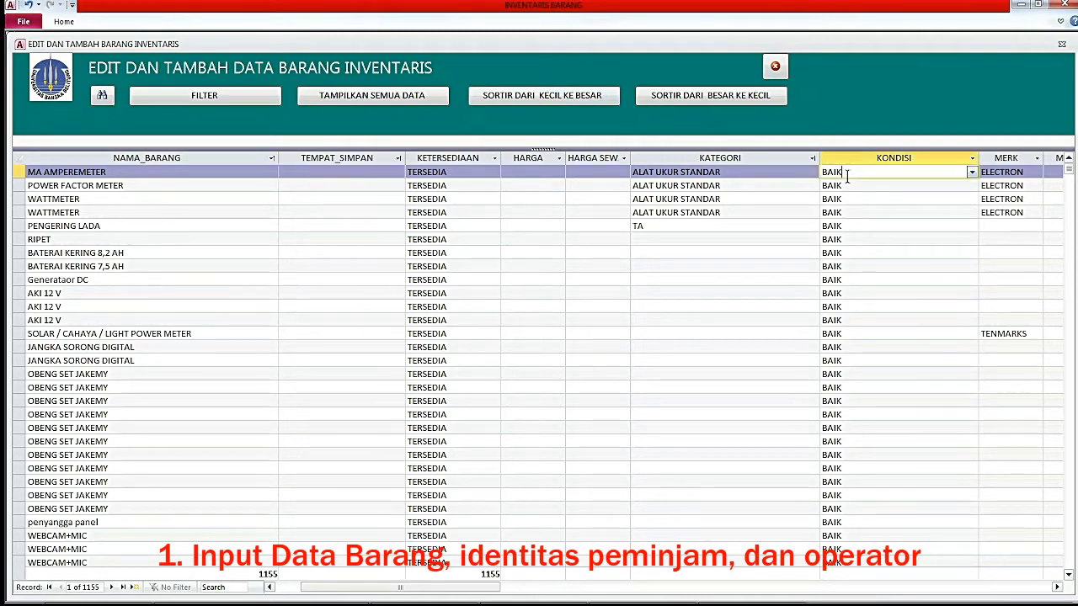
pyautogui.click(731, 100)
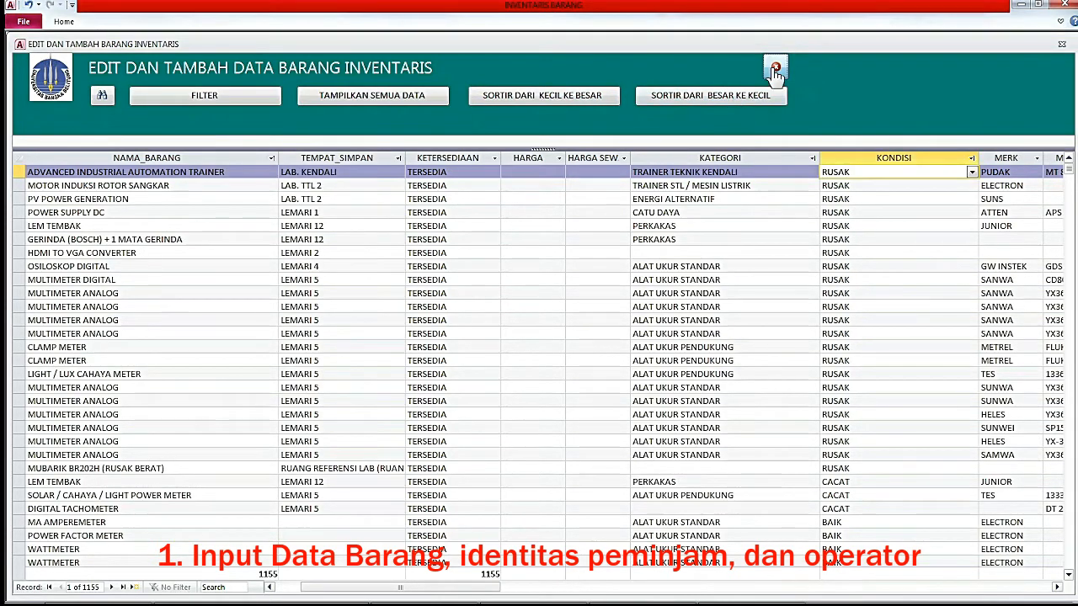
pyautogui.click(774, 69)
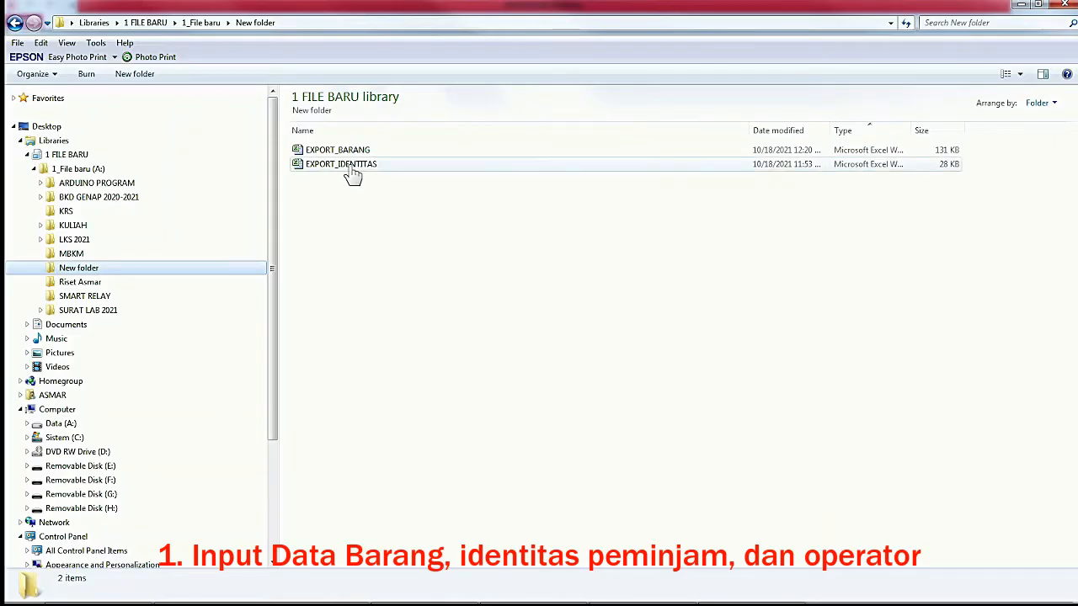
# Open the EXPORT_IDENTITAS workbook from the New folder in Excel.
pyautogui.doubleClick(352, 175)
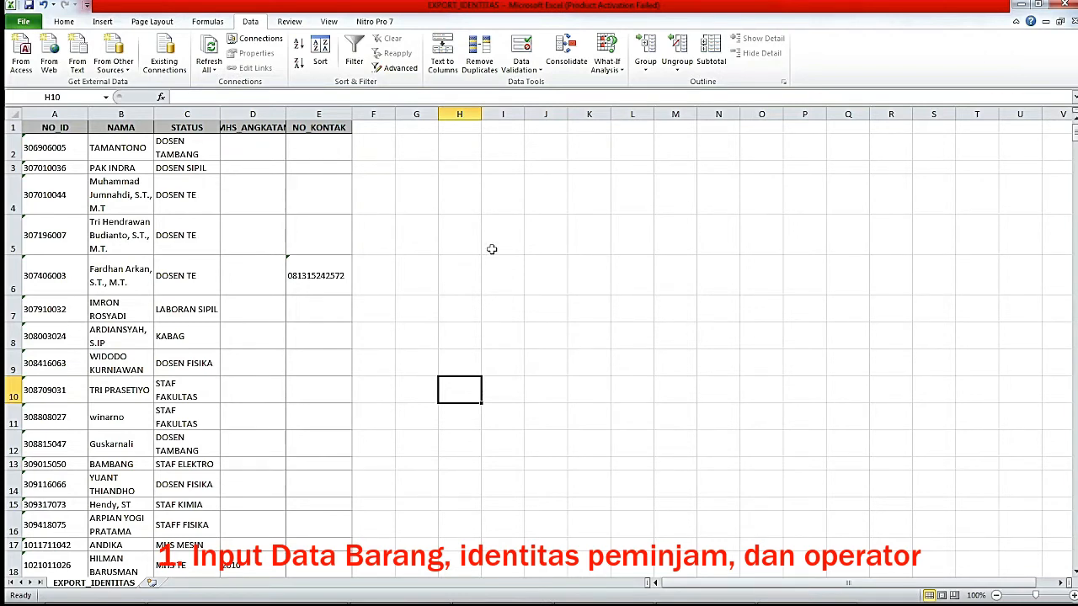
# Review the NO_ID, NAMA, STATUS and MHS_ANGKATAN columns, including the 2010 year entries.
pyautogui.click(53, 113)
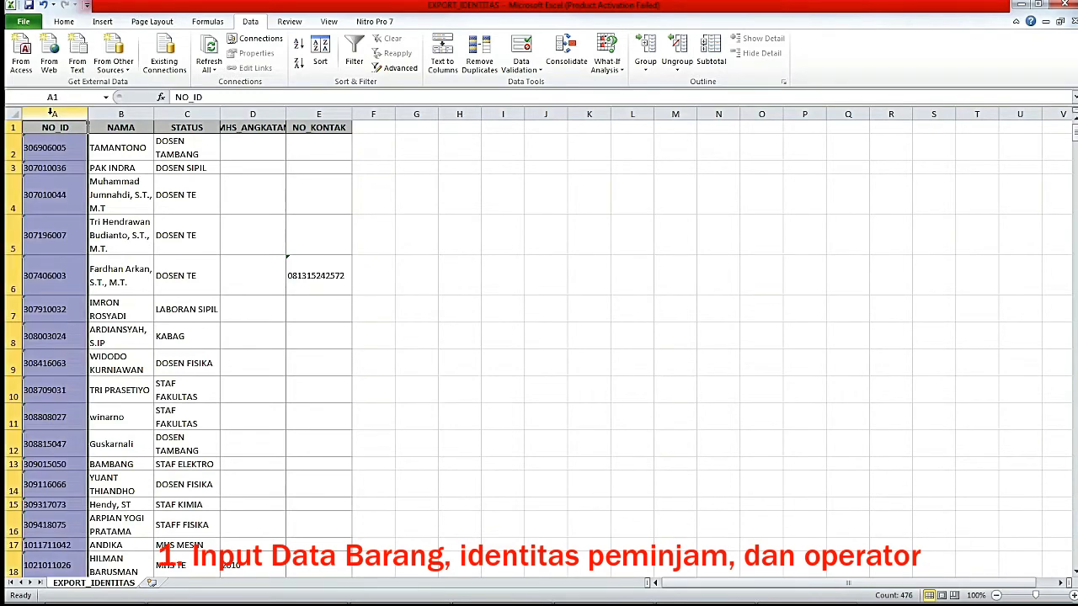
pyautogui.click(121, 114)
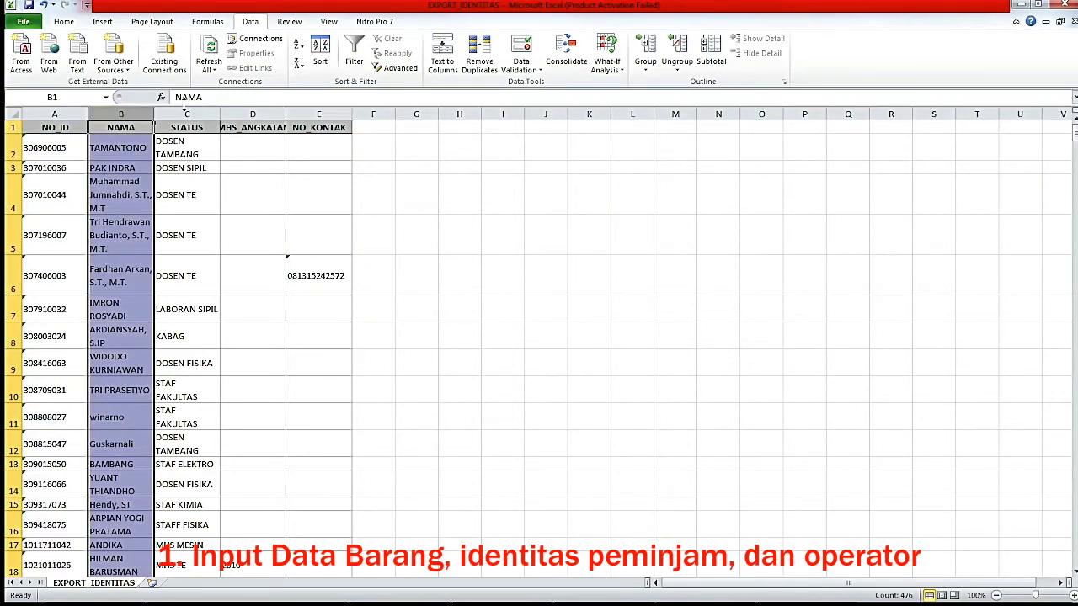
pyautogui.click(187, 113)
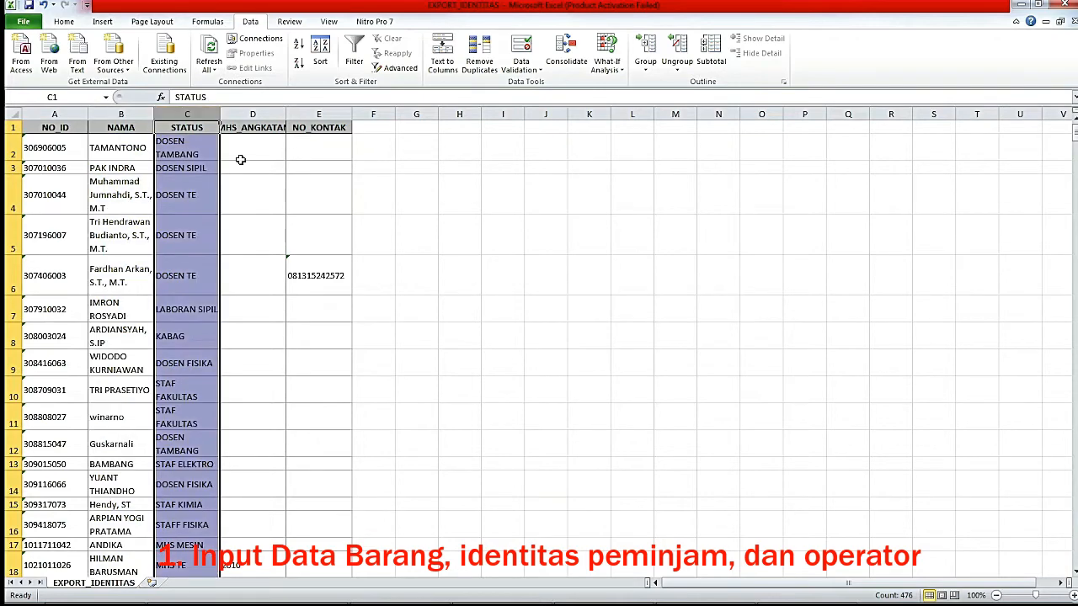
pyautogui.click(253, 114)
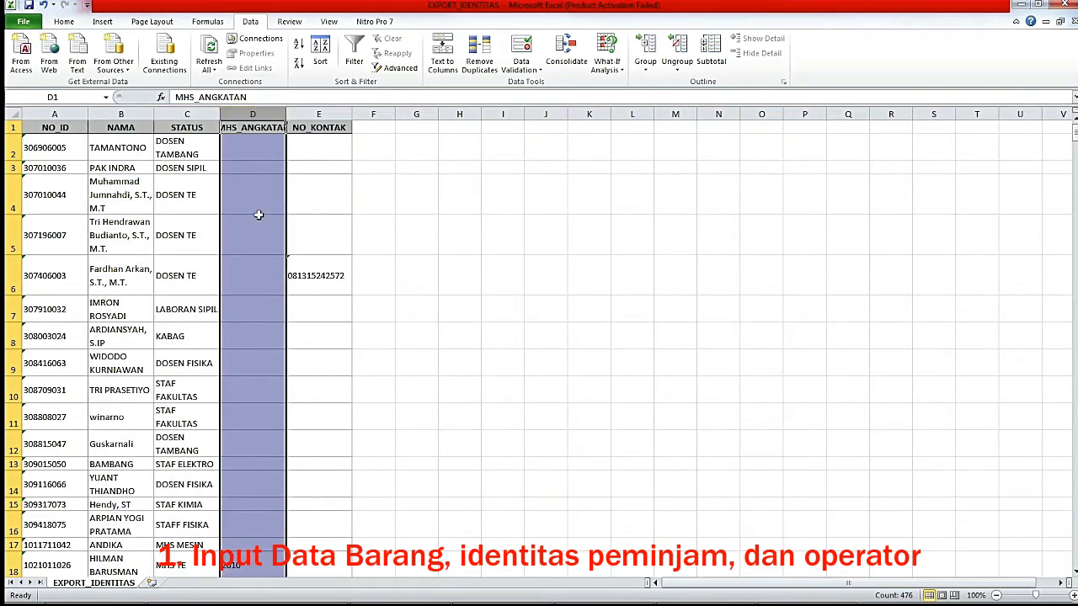
pyautogui.click(249, 150)
pyautogui.scroll(-5, 257, 248)
pyautogui.click(238, 174)
pyautogui.scroll(5, 281, 274)
# Inspect the NO_KONTAK contact numbers and select data columns A through E.
pyautogui.click(330, 119)
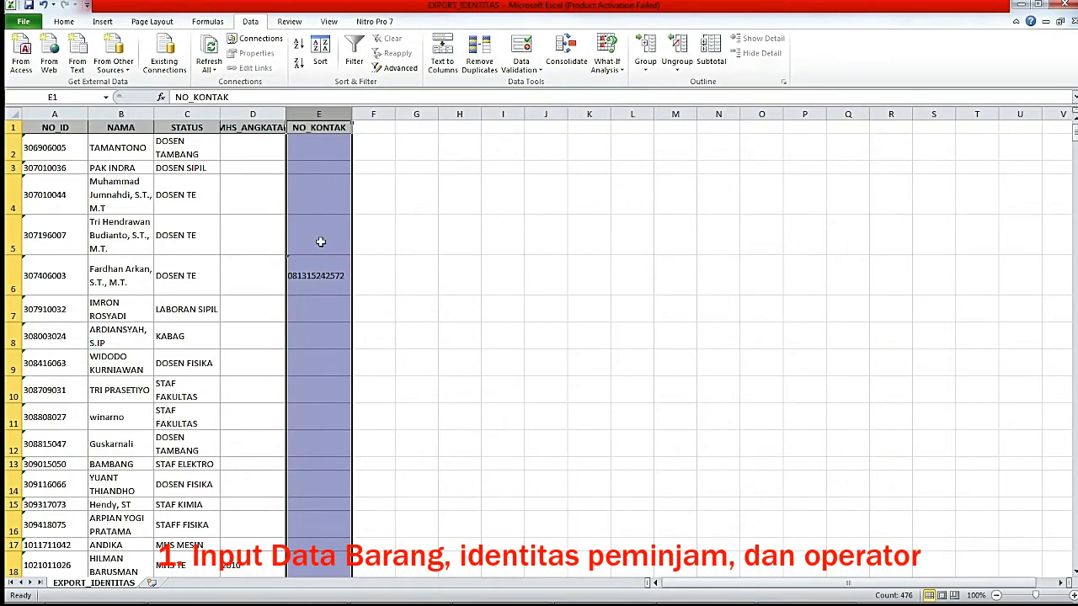
pyautogui.scroll(-10, 320, 244)
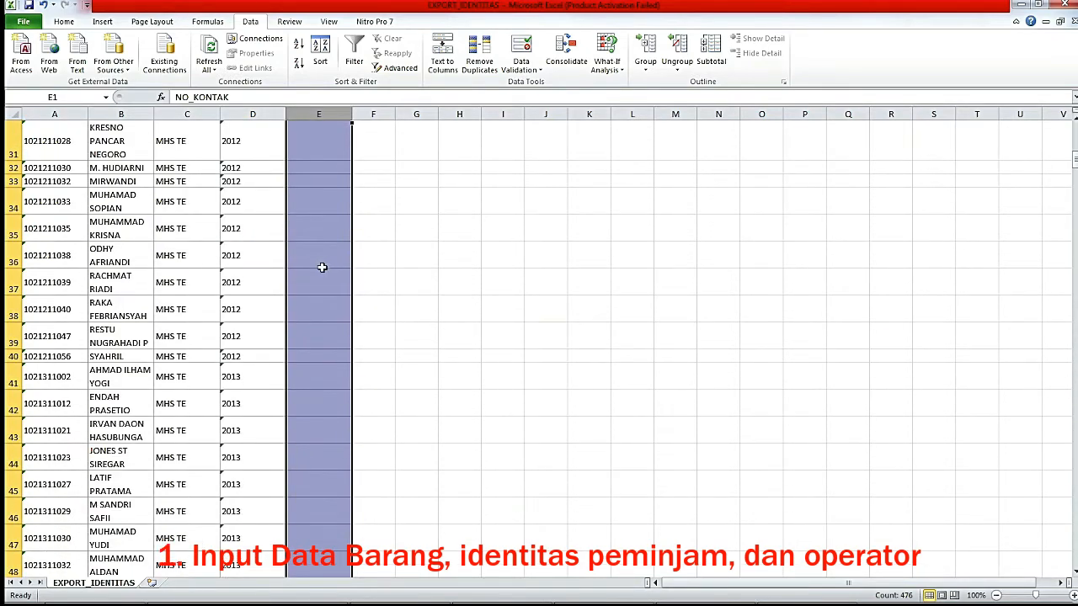
pyautogui.scroll(-10, 320, 284)
pyautogui.scroll(-5, 323, 323)
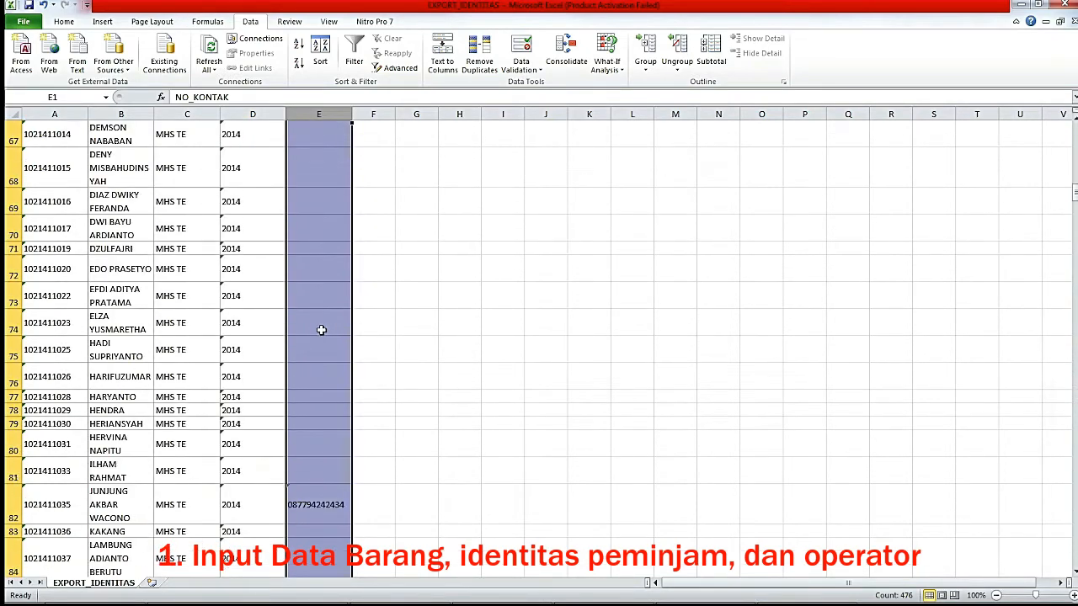
pyautogui.click(318, 262)
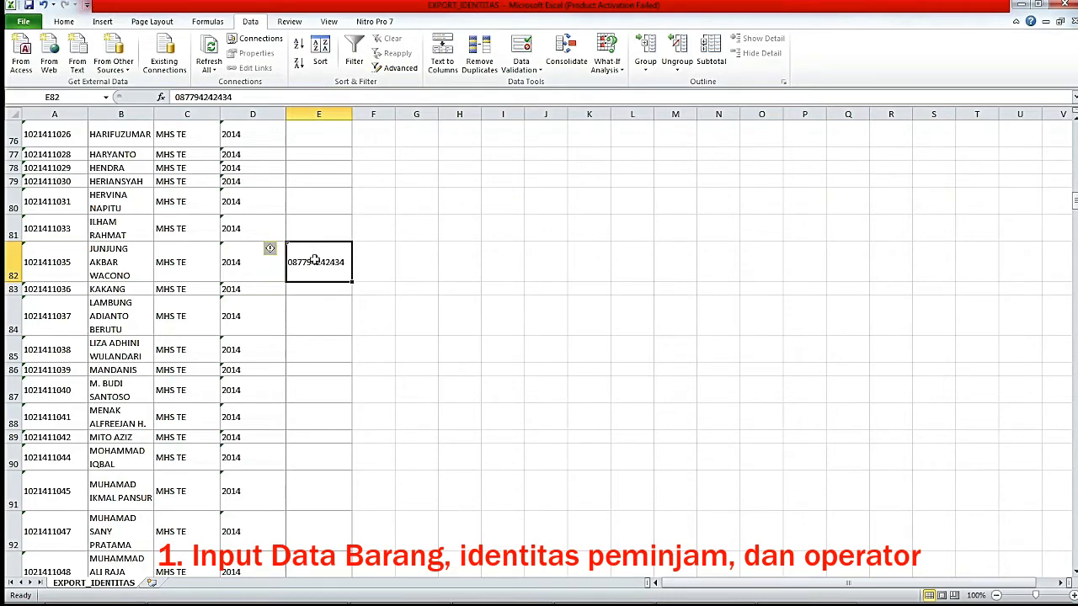
pyautogui.scroll(-2, 316, 269)
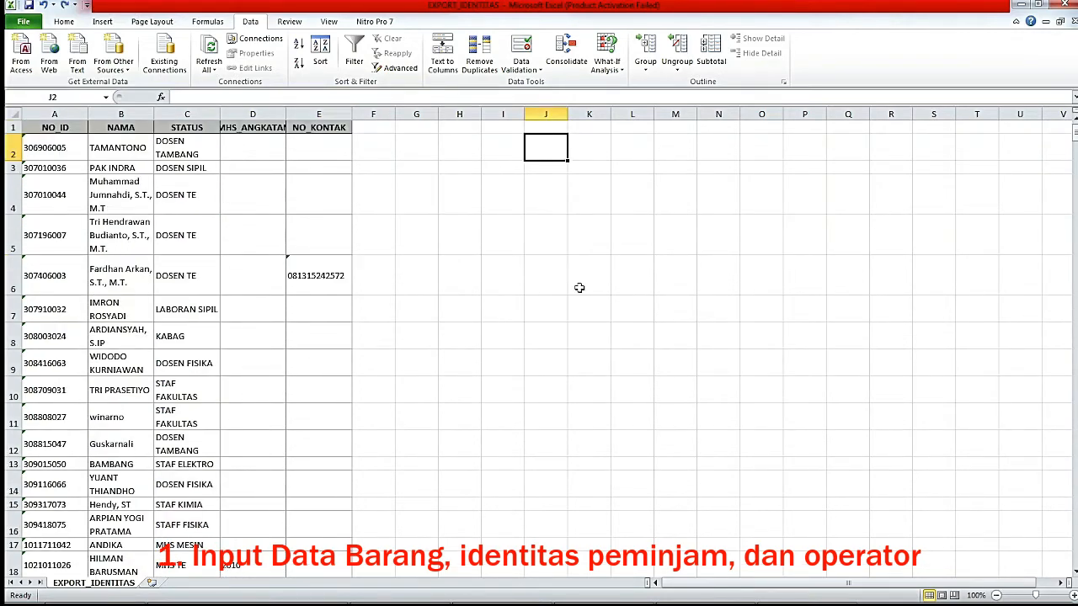
pyautogui.moveTo(55, 115); pyautogui.dragTo(299, 125)
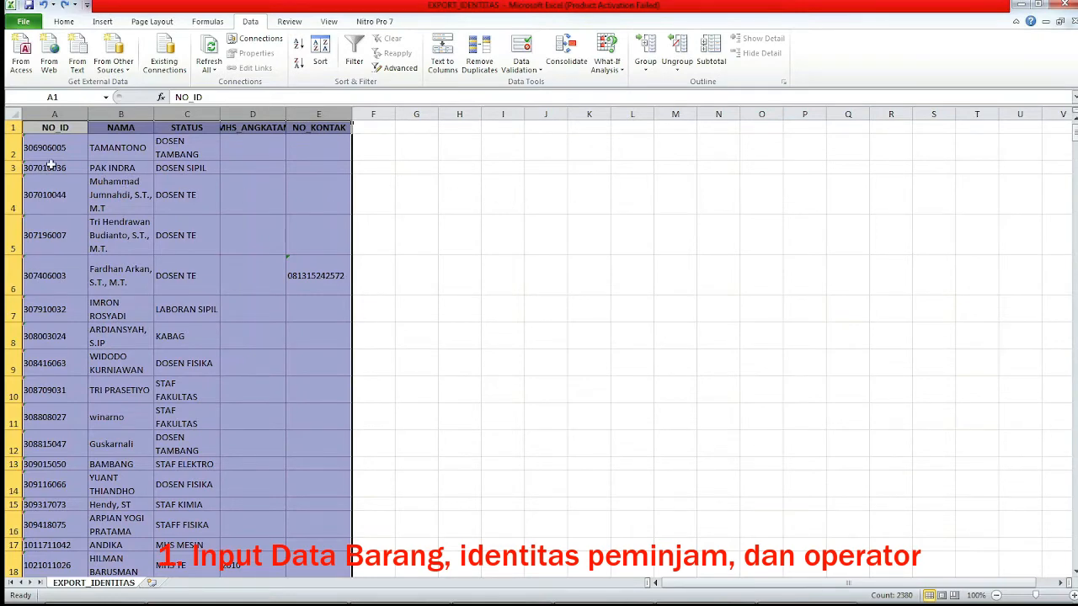
# Change the first record's NO_ID in A2 to 3000, stored as text with a leading apostrophe.
pyautogui.click(13, 148)
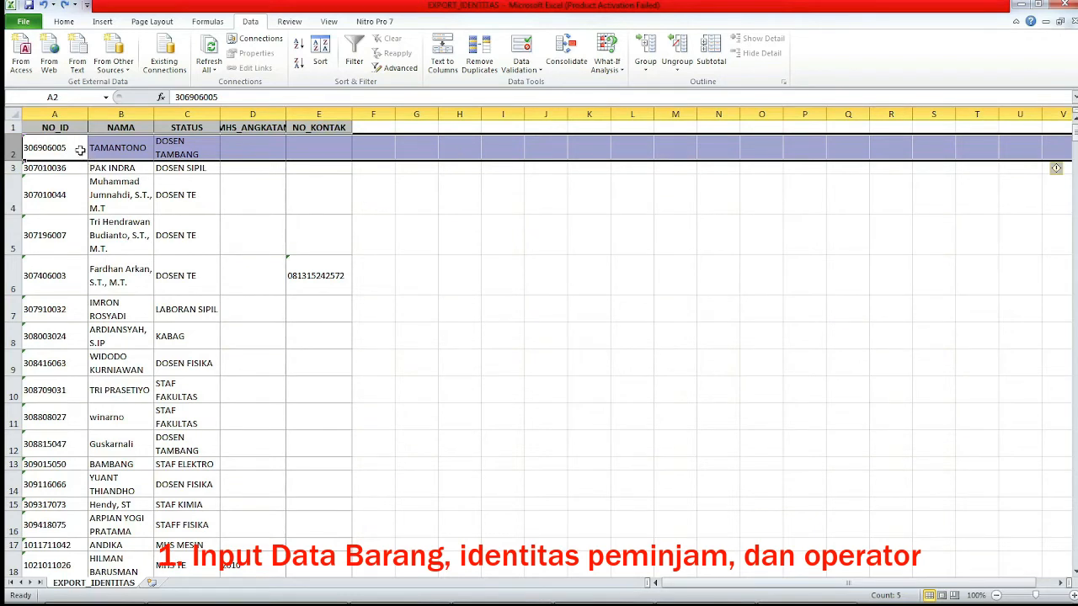
pyautogui.write('3000')
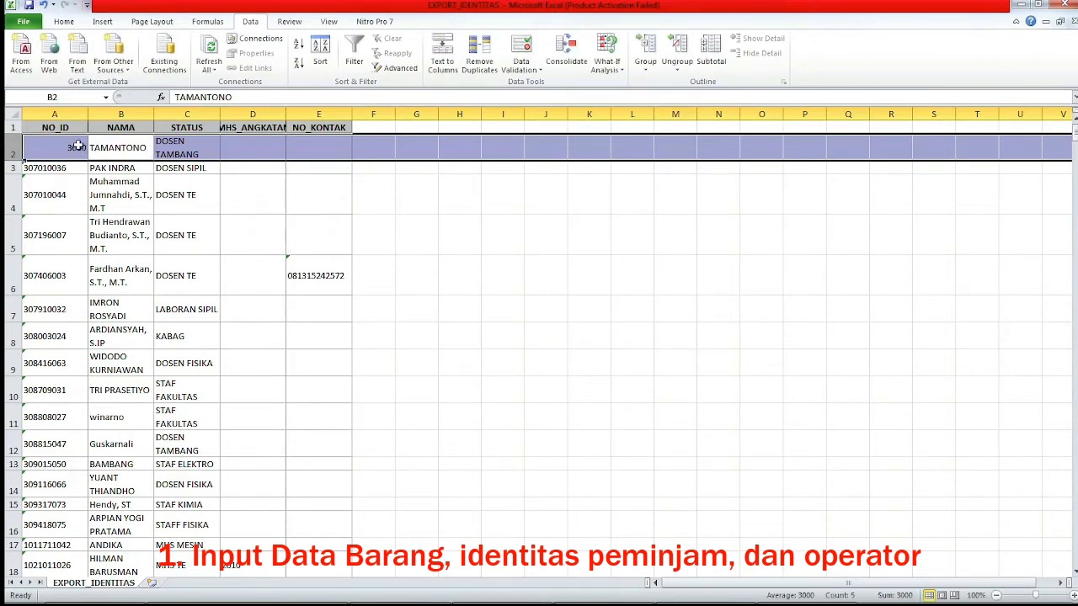
pyautogui.click(61, 192)
pyautogui.click(54, 149)
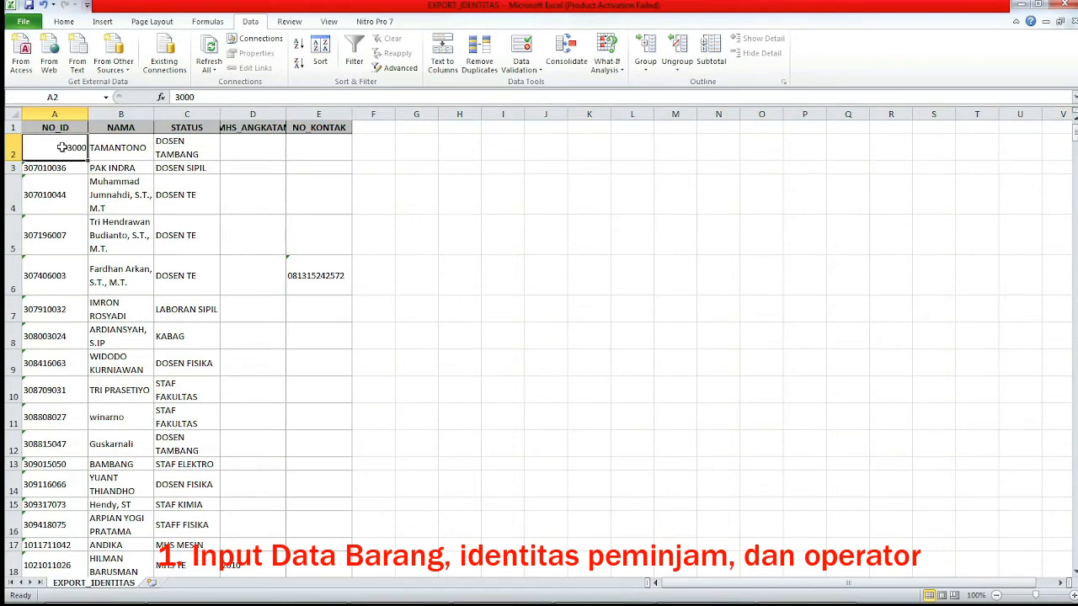
pyautogui.click(181, 95)
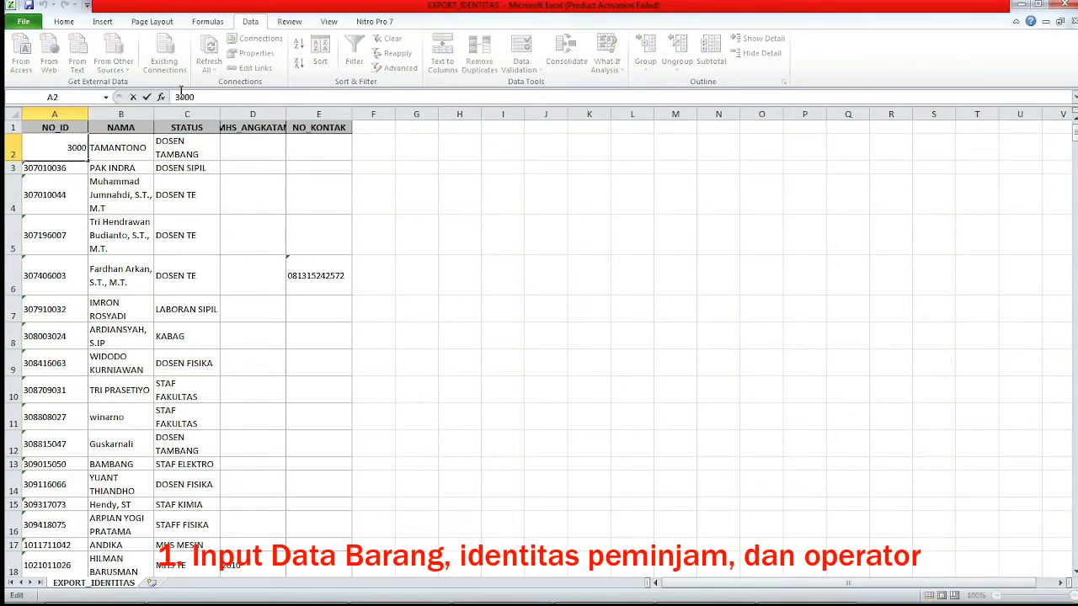
pyautogui.write("'")
pyautogui.press('Return')
# Check the contact number in E6, select the first records, then close the spreadsheet.
pyautogui.click(573, 278)
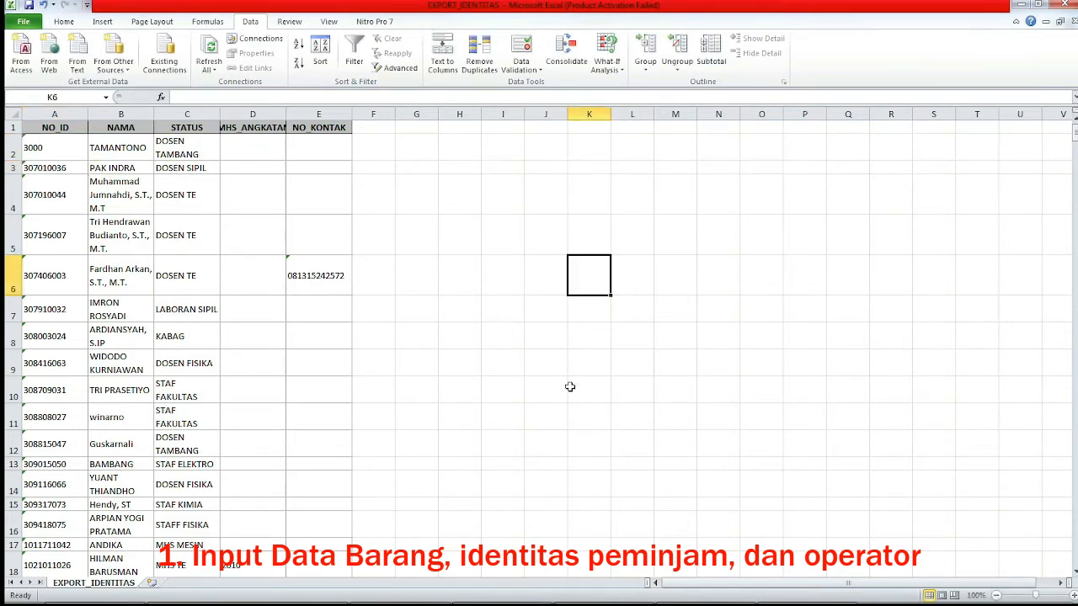
pyautogui.click(320, 114)
pyautogui.click(319, 267)
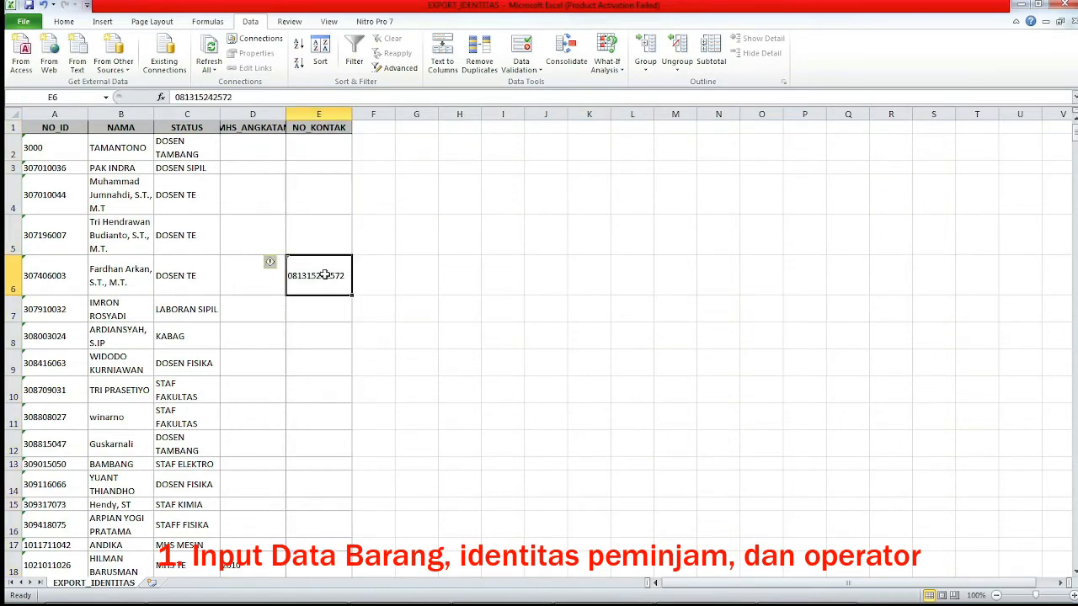
pyautogui.press('Right')
pyautogui.press('Right')
pyautogui.press('Right')
pyautogui.press('Right')
pyautogui.press('Right')
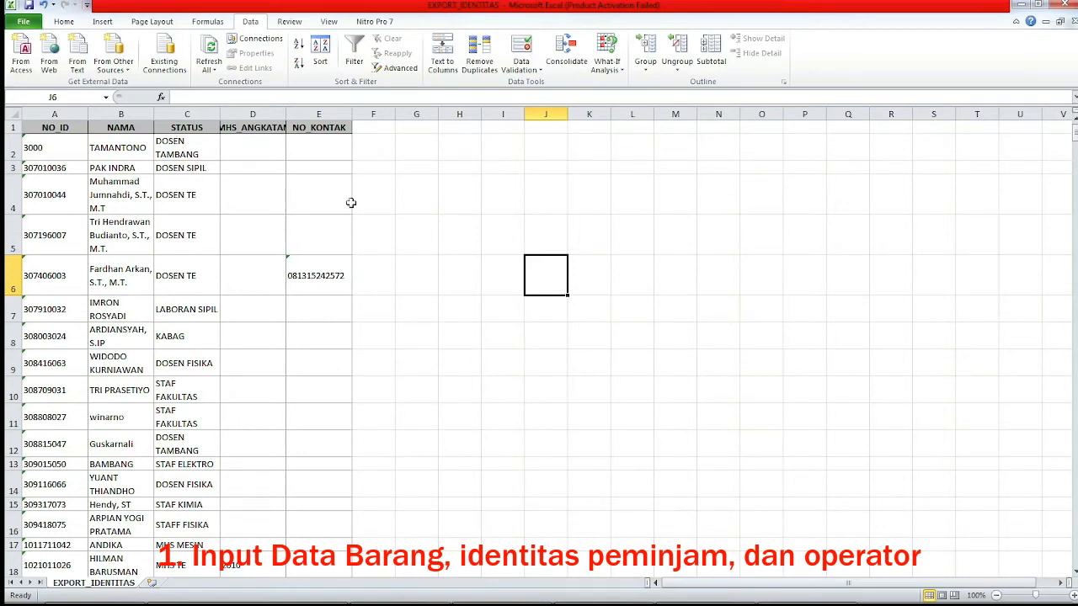
pyautogui.moveTo(59, 155); pyautogui.dragTo(344, 436)
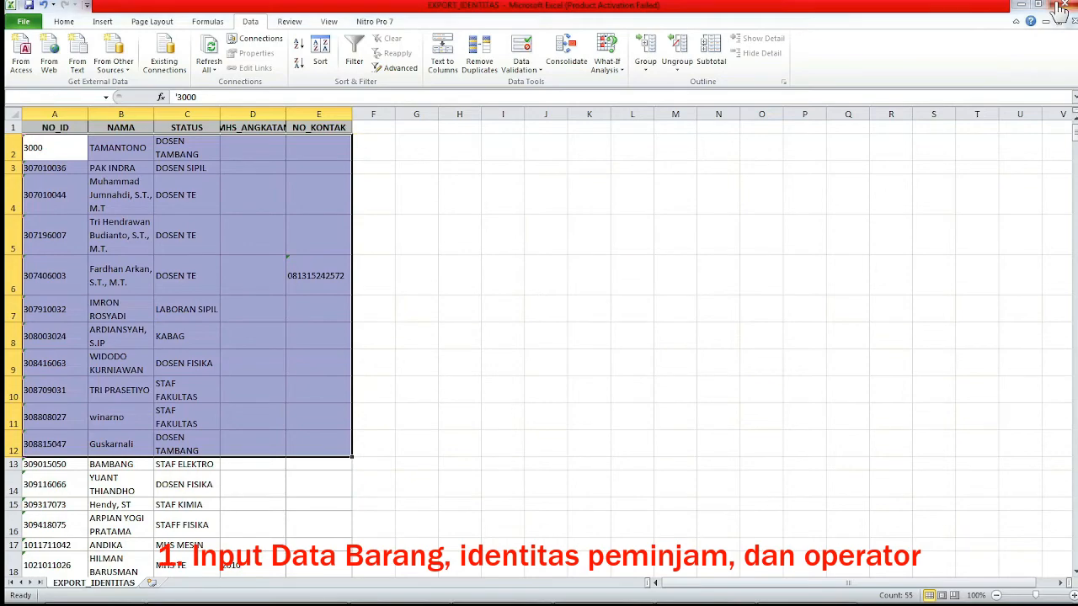
pyautogui.click(1059, 7)
# Discard the Excel changes and append EXPORT_IDENTITAS.xlsx to the IDENTITAS table via Import dari Excel.
pyautogui.click(481, 320)
pyautogui.click(650, 332)
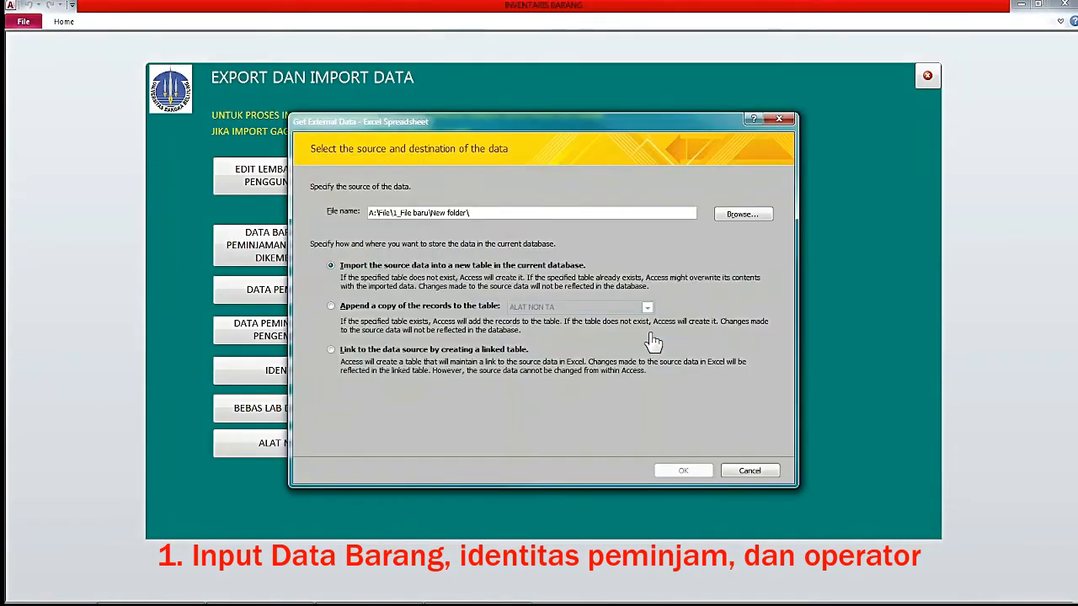
pyautogui.click(738, 217)
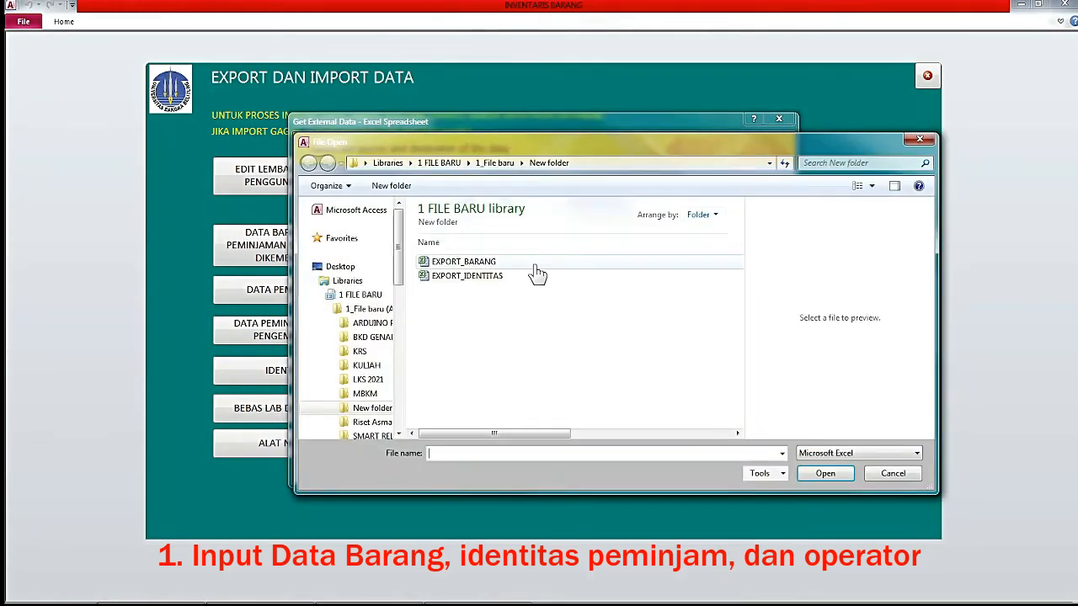
pyautogui.click(492, 277)
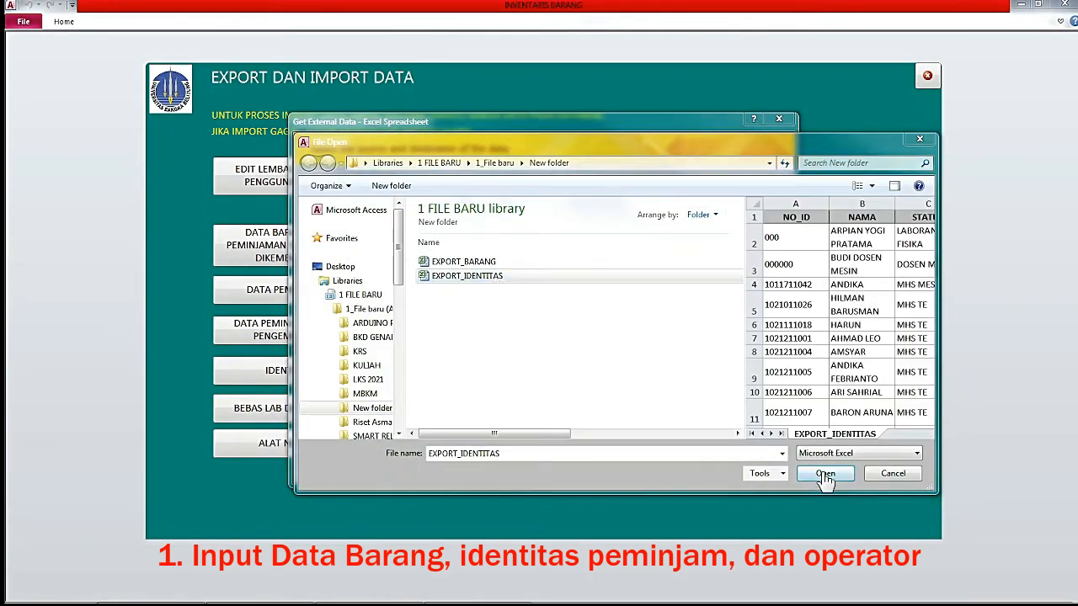
pyautogui.click(824, 474)
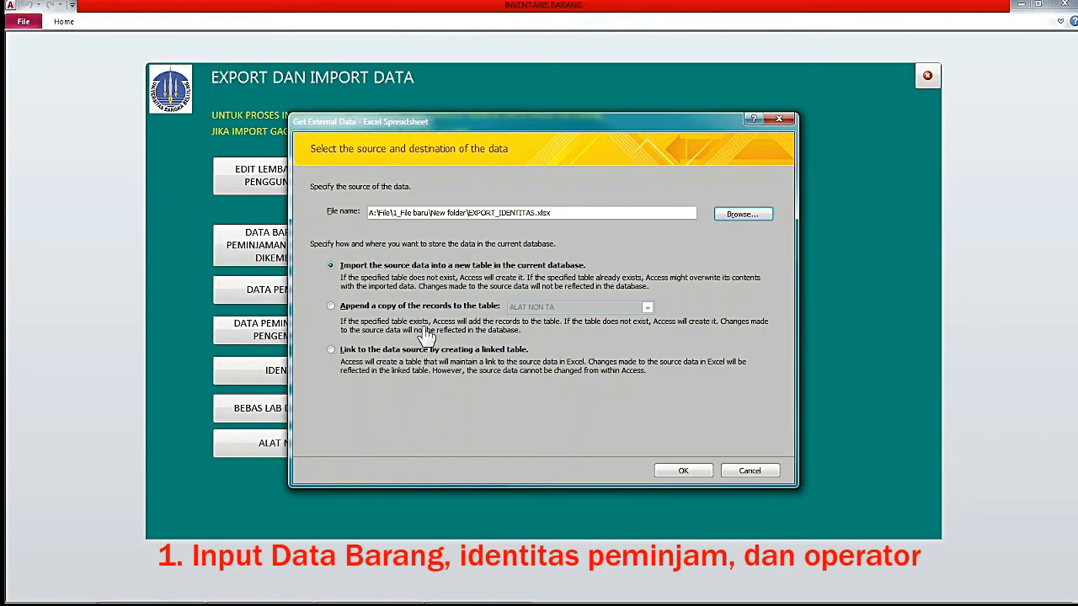
pyautogui.click(332, 309)
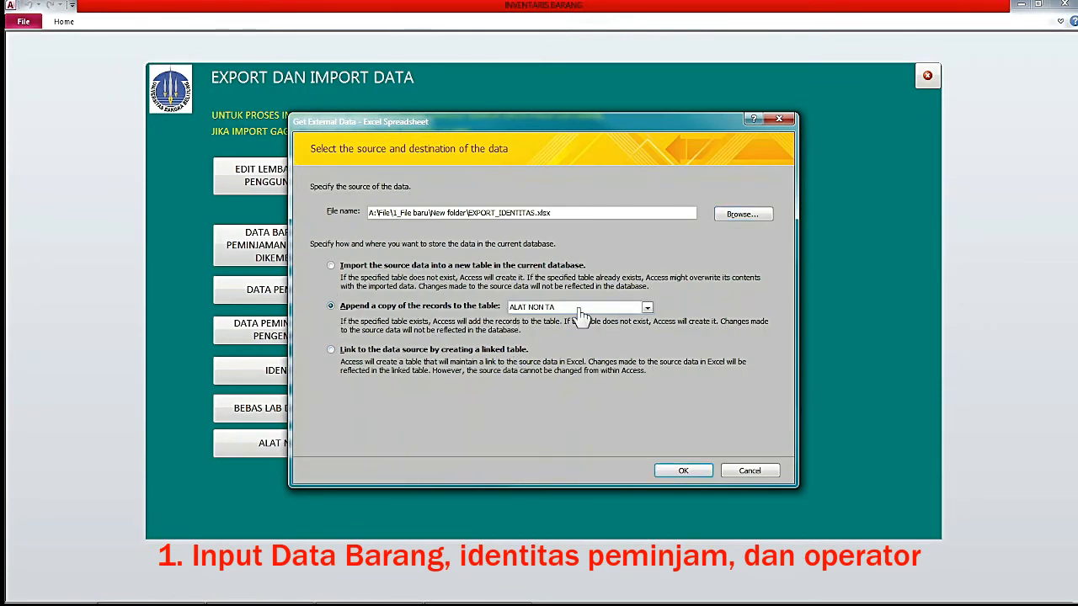
pyautogui.click(634, 313)
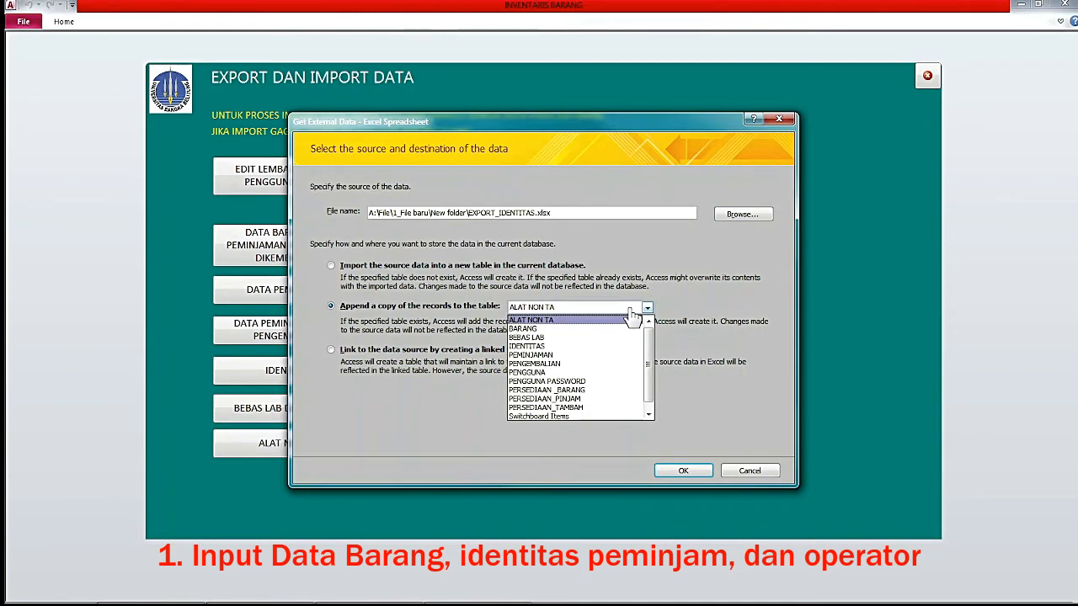
pyautogui.click(604, 347)
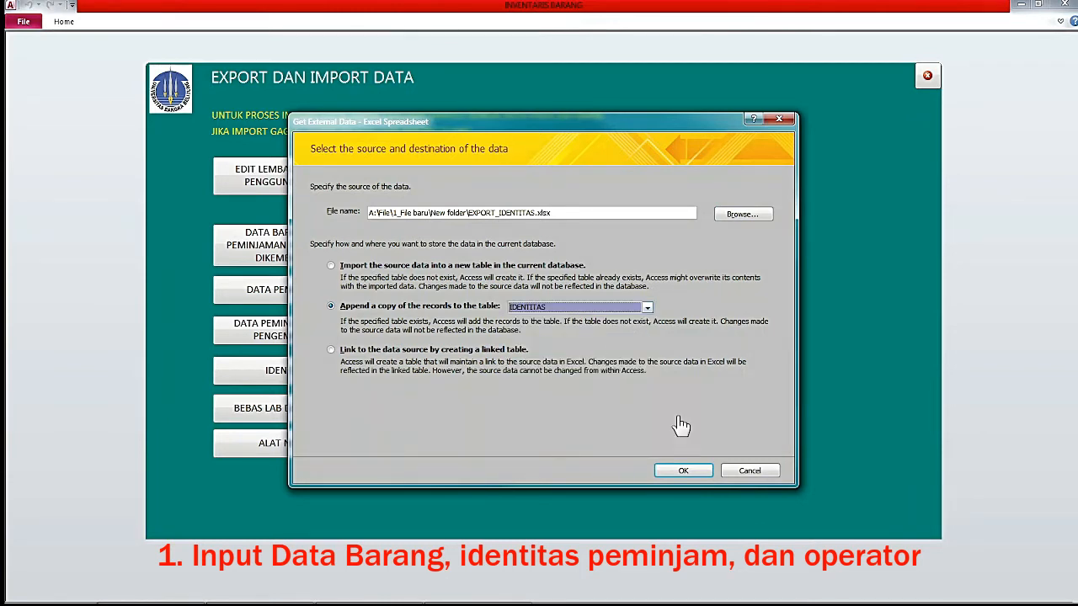
pyautogui.click(683, 473)
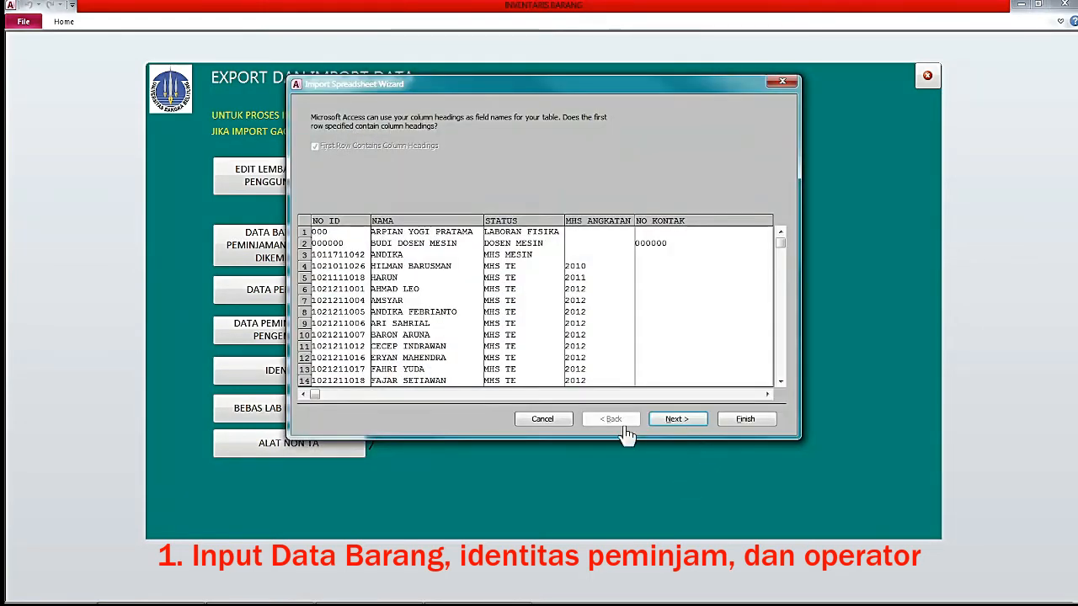
pyautogui.click(741, 421)
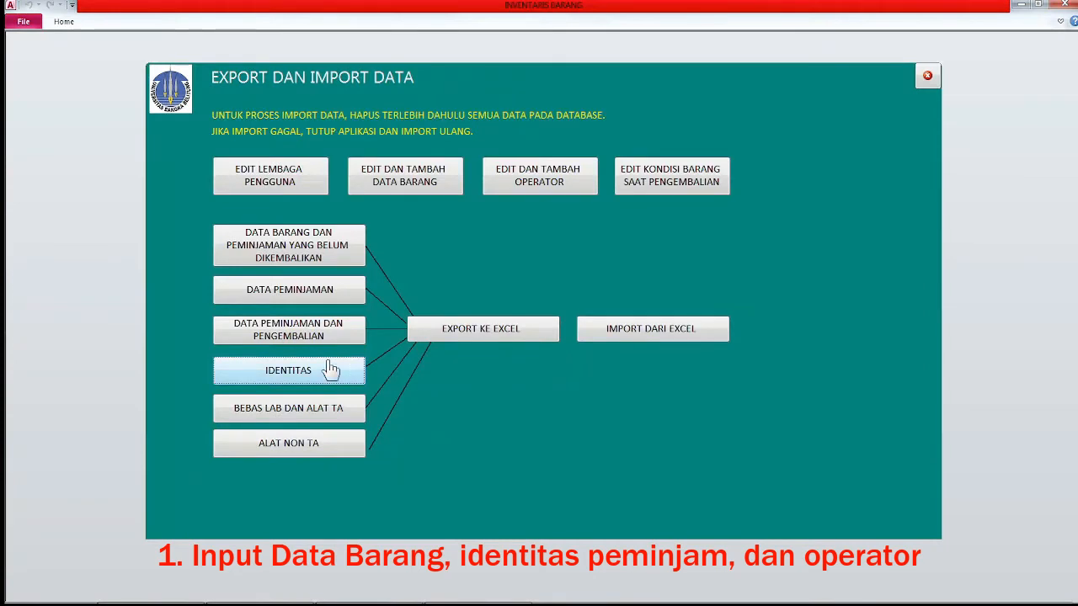
# Open the DAFTAR IDENTITAS list to check the 492 imported records, then go to a new record.
pyautogui.click(290, 381)
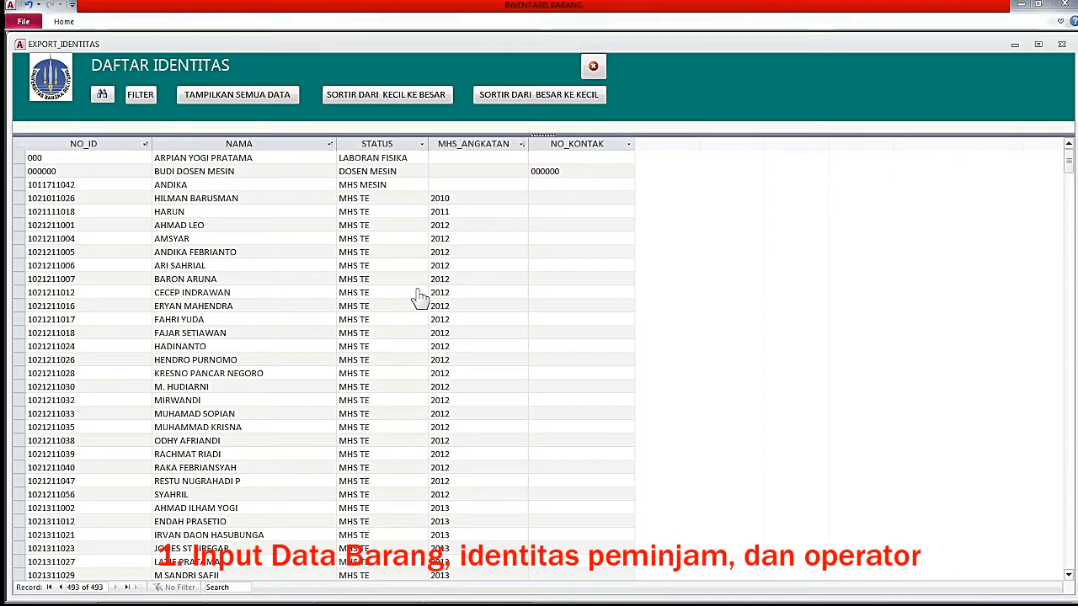
pyautogui.click(594, 69)
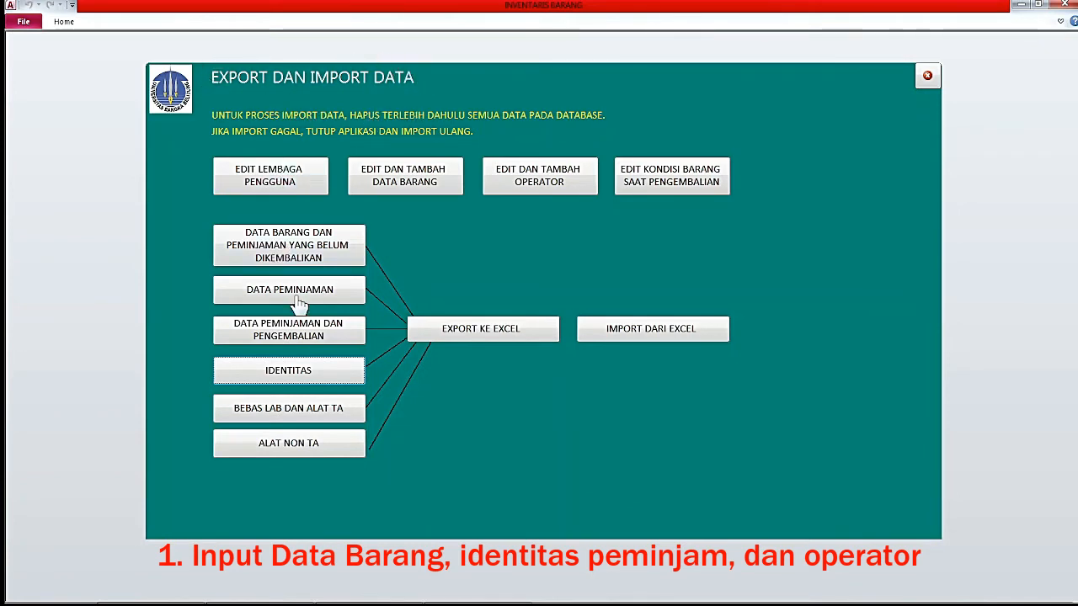
pyautogui.click(309, 370)
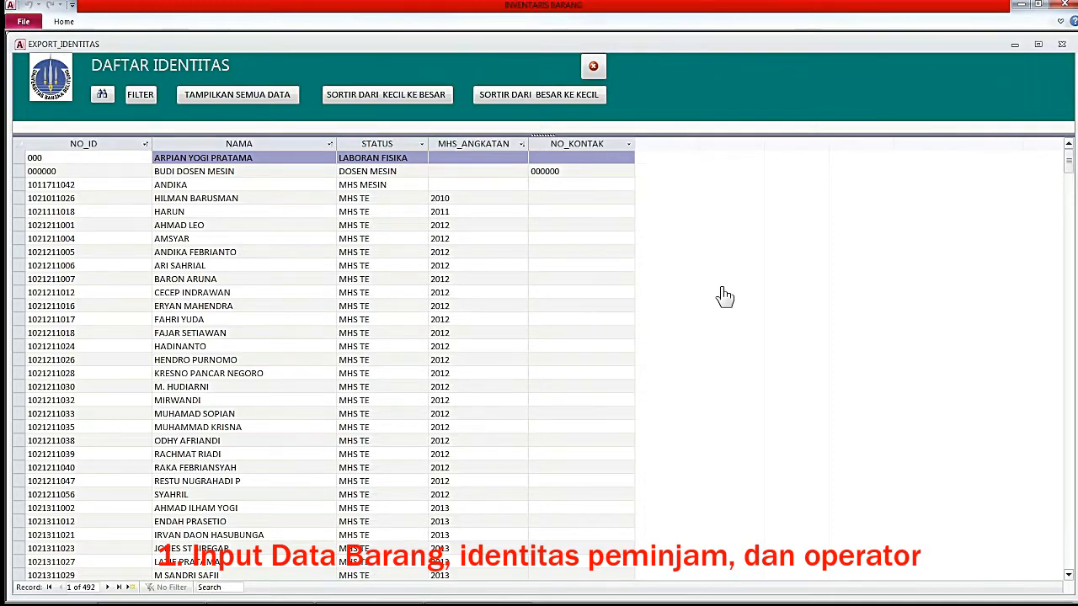
pyautogui.moveTo(1065, 168); pyautogui.dragTo(1035, 555)
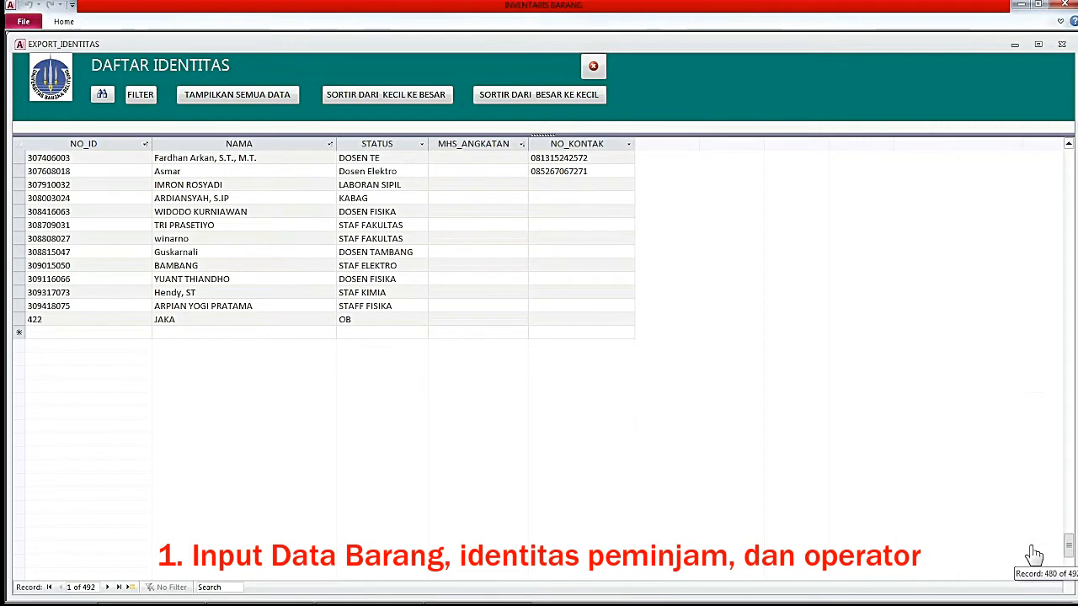
pyautogui.click(62, 333)
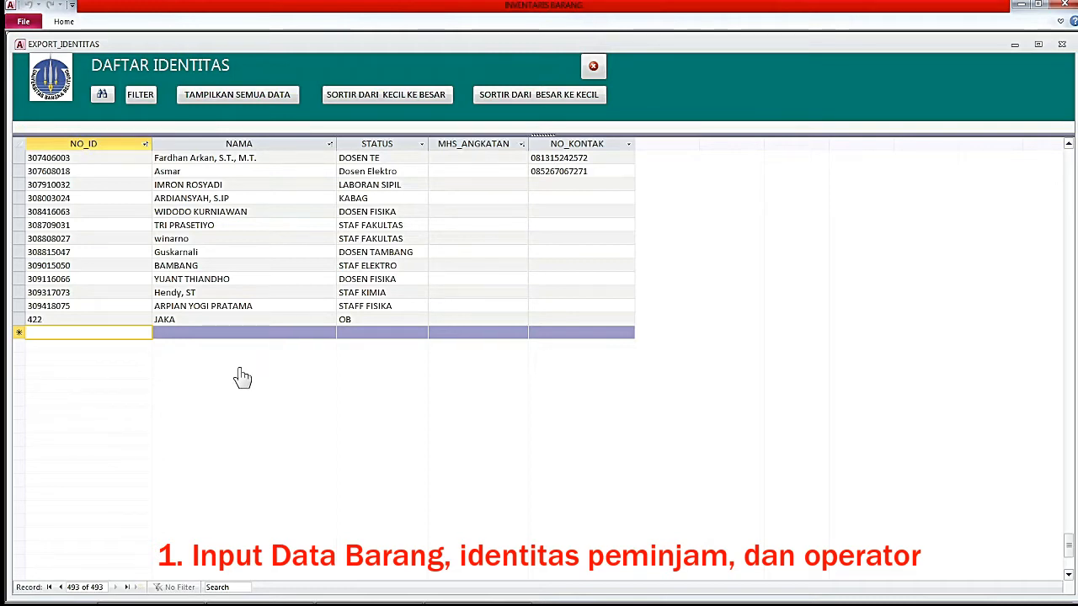
# Filter the identity list to the lecturer's name from the lowercase record.
pyautogui.click(220, 171)
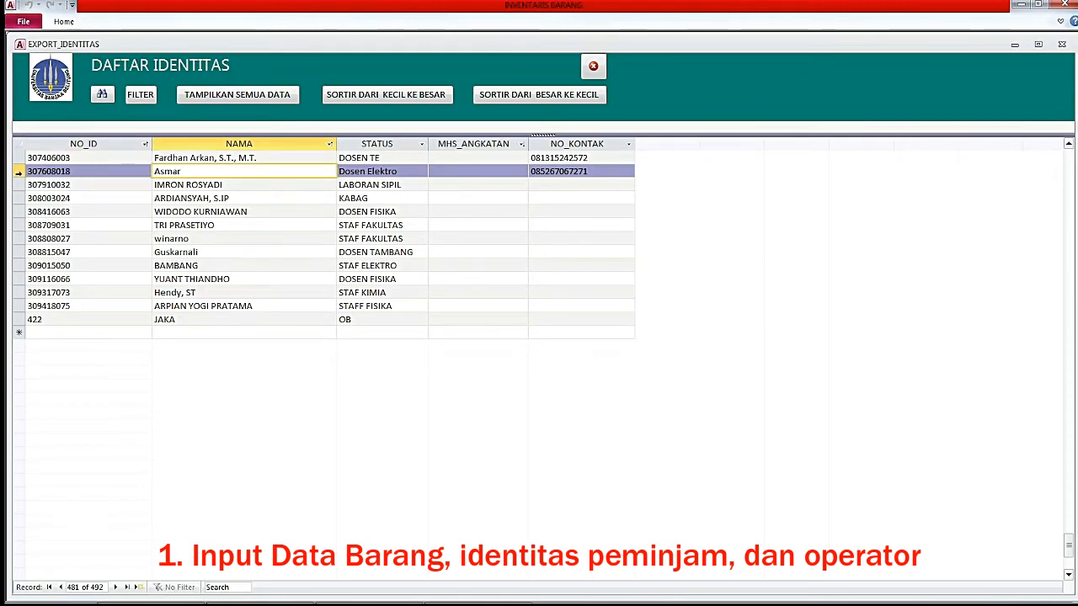
pyautogui.click(18, 174)
pyautogui.click(112, 173)
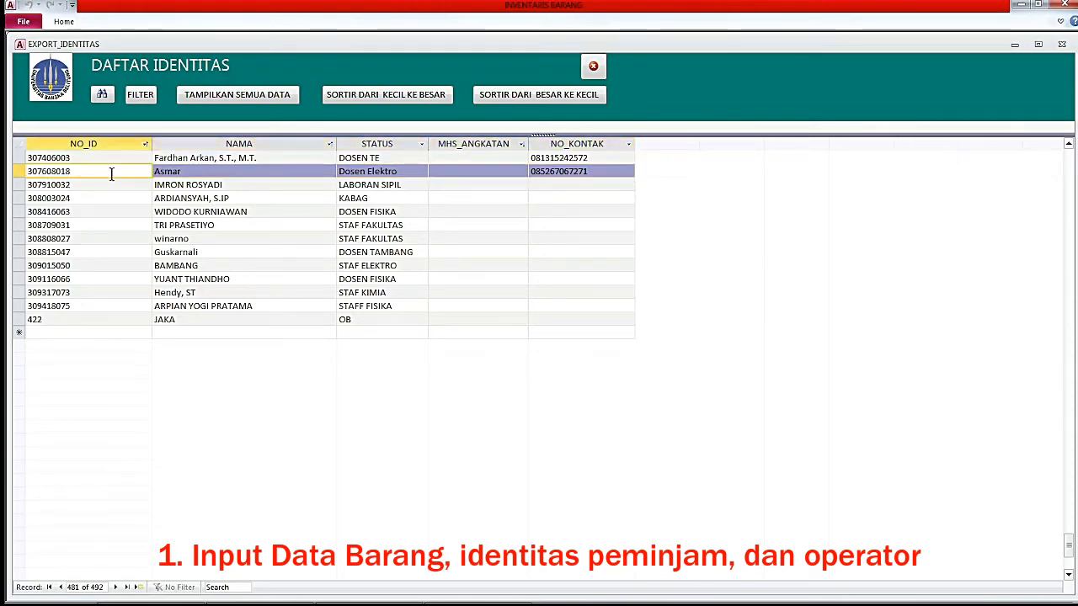
pyautogui.moveTo(84, 173); pyautogui.dragTo(23, 171)
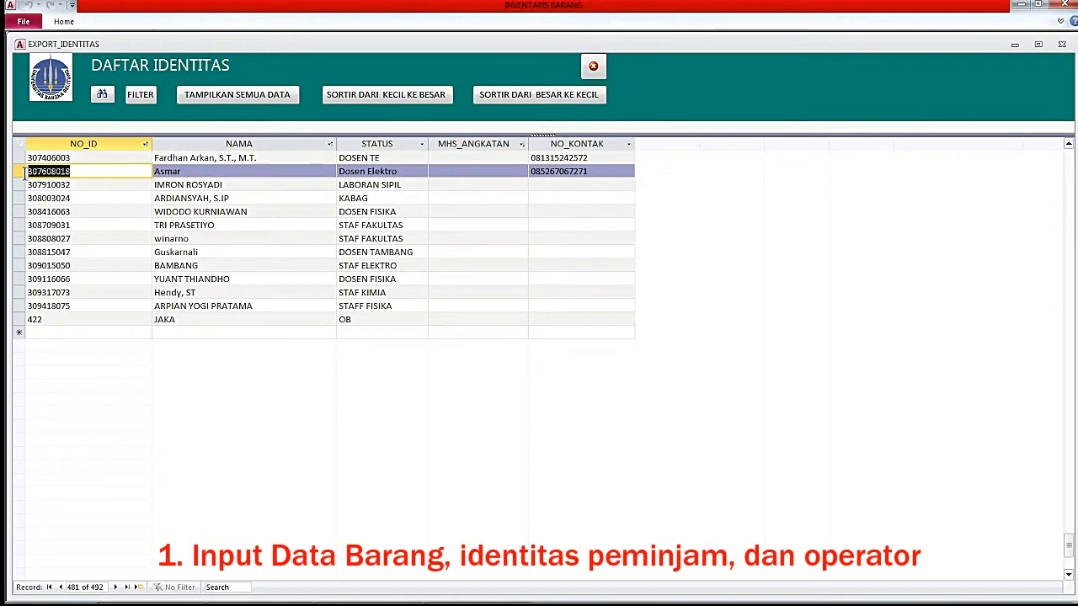
pyautogui.click(223, 172)
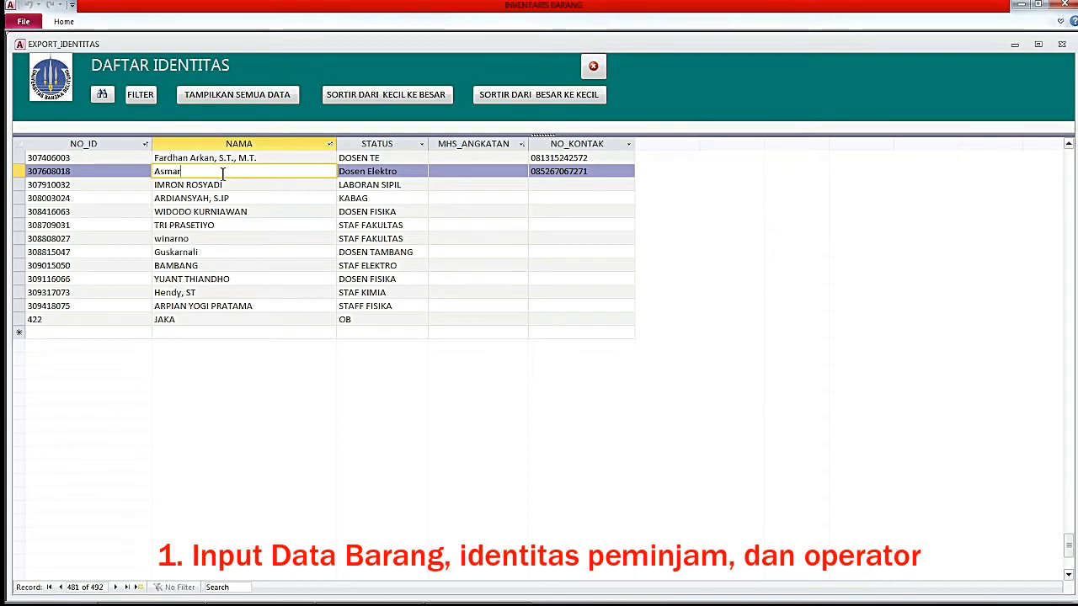
pyautogui.click(142, 97)
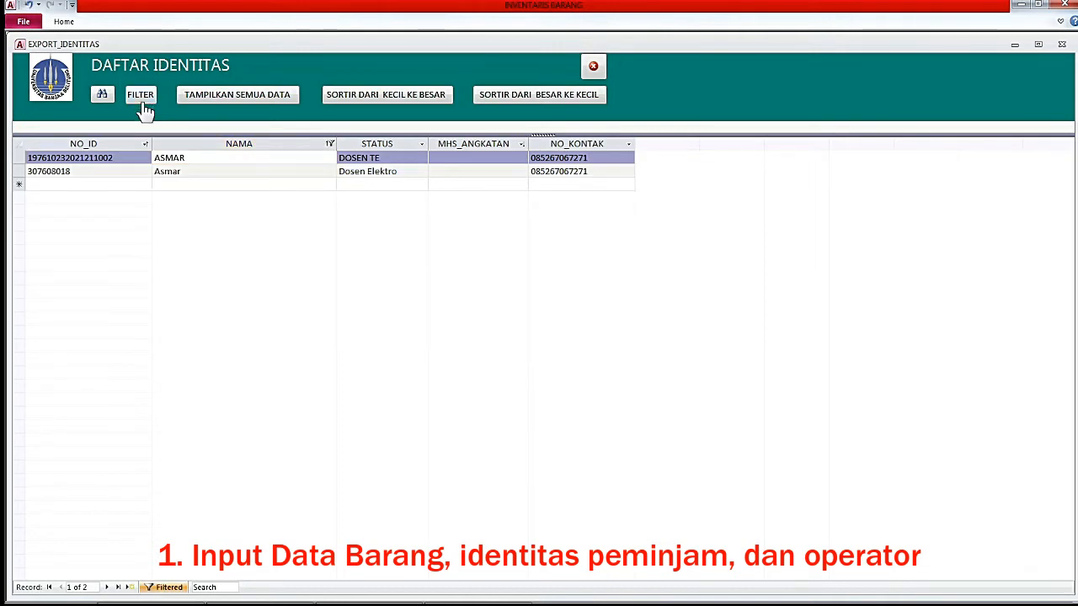
# Compare the two matching records, retype the lowercase name in capitals, and show all records again.
pyautogui.click(125, 159)
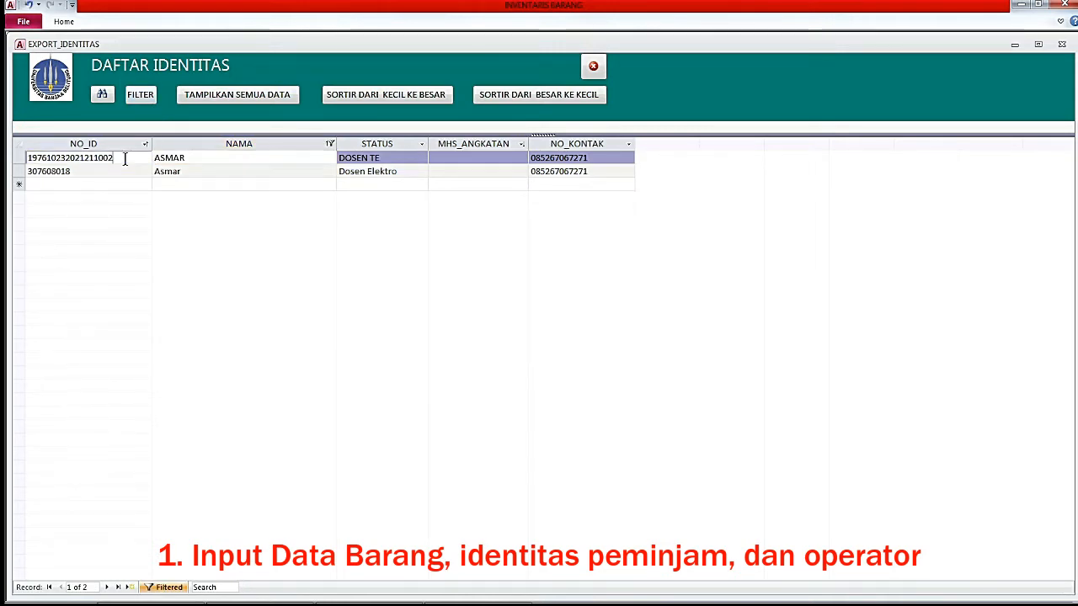
pyautogui.moveTo(124, 159); pyautogui.dragTo(92, 175)
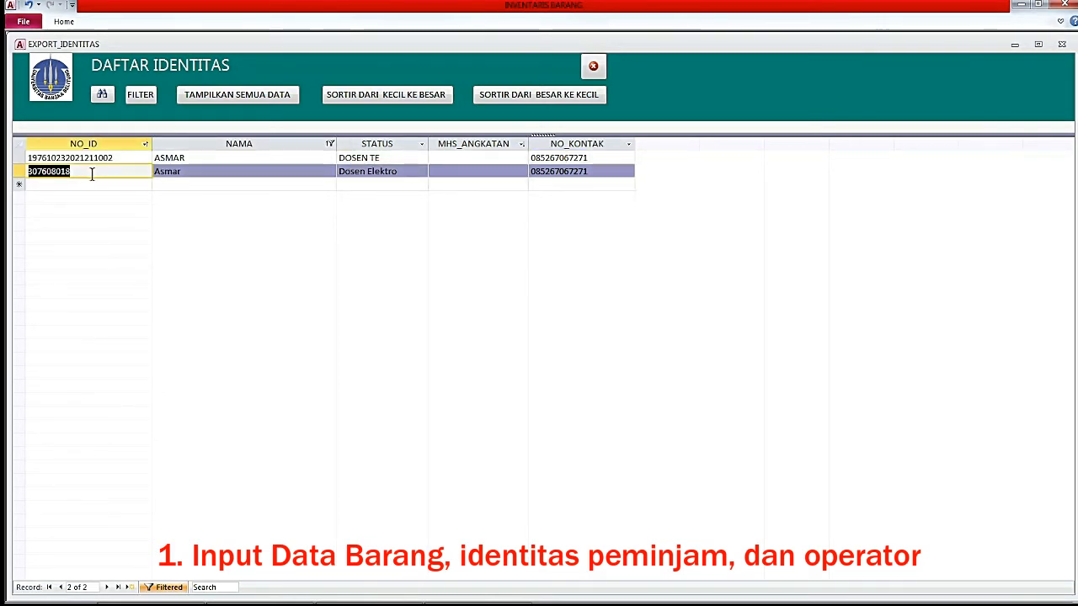
pyautogui.moveTo(95, 174); pyautogui.dragTo(9, 170)
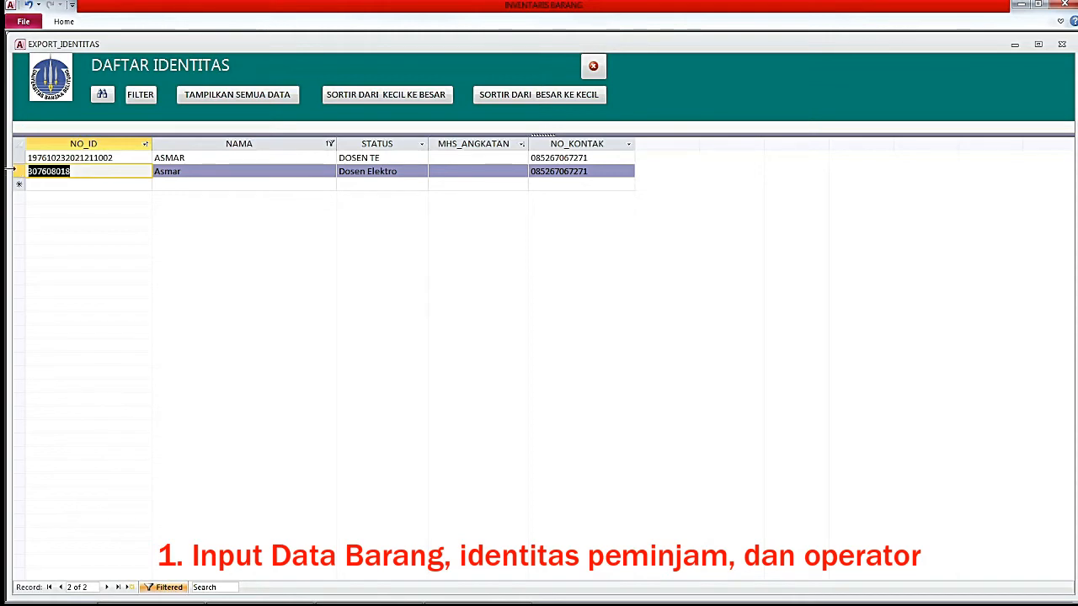
pyautogui.click(133, 158)
pyautogui.click(128, 170)
pyautogui.click(131, 158)
pyautogui.click(127, 171)
pyautogui.click(136, 159)
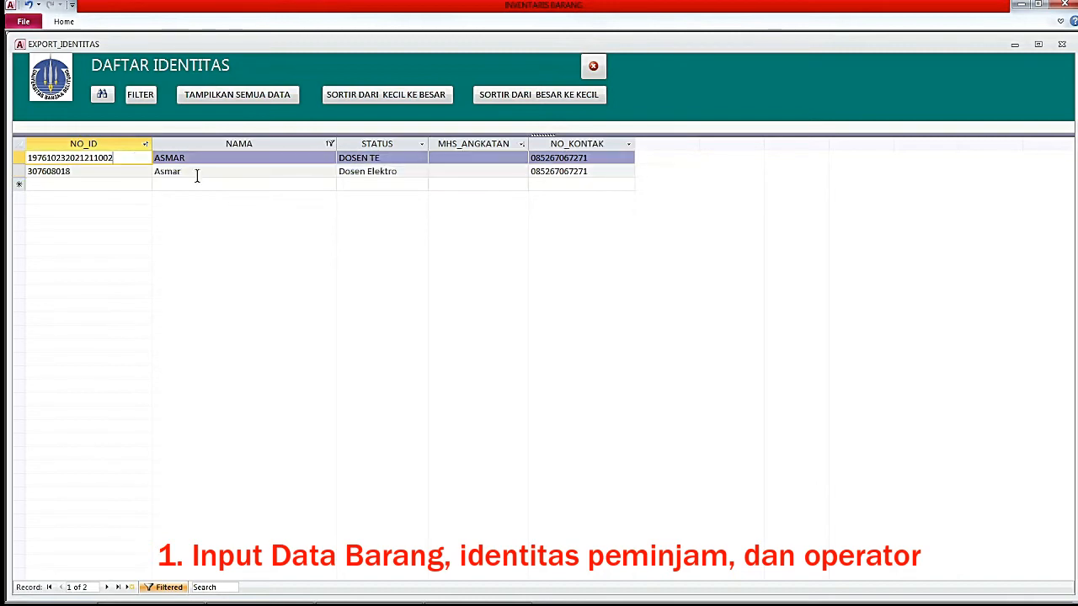
pyautogui.moveTo(182, 171); pyautogui.dragTo(149, 173)
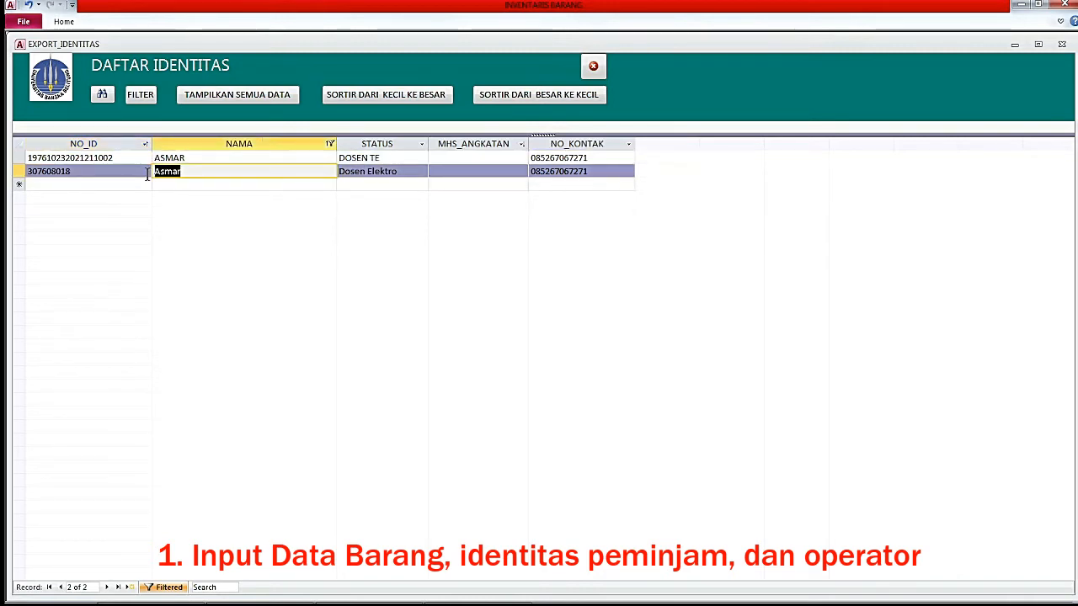
pyautogui.write('ASMAR')
pyautogui.click(232, 96)
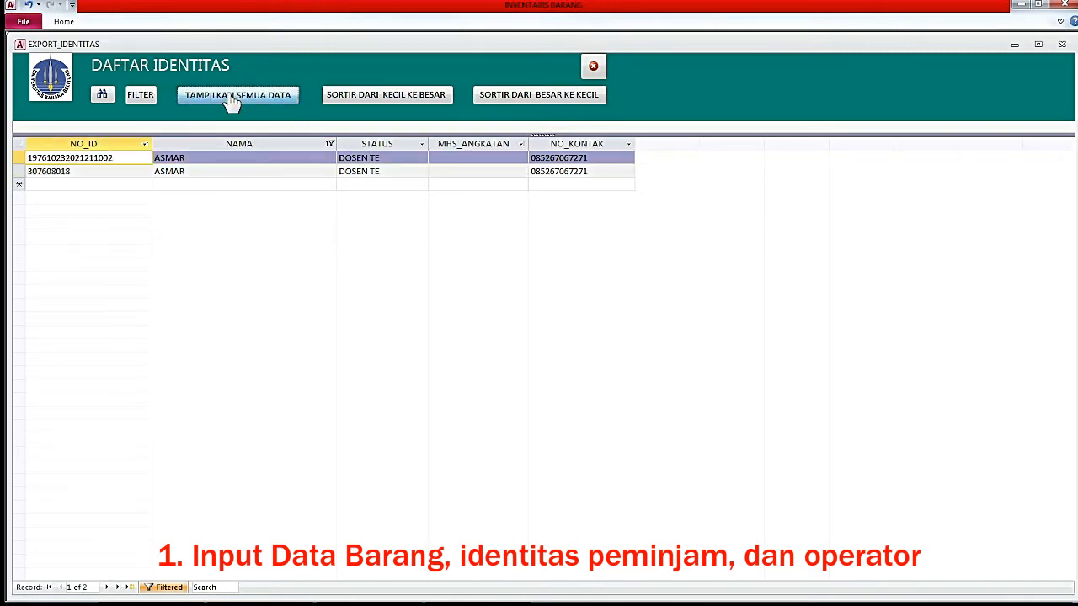
# Close the export form, open the operator editor, and sort identities by number, largest first.
pyautogui.click(595, 67)
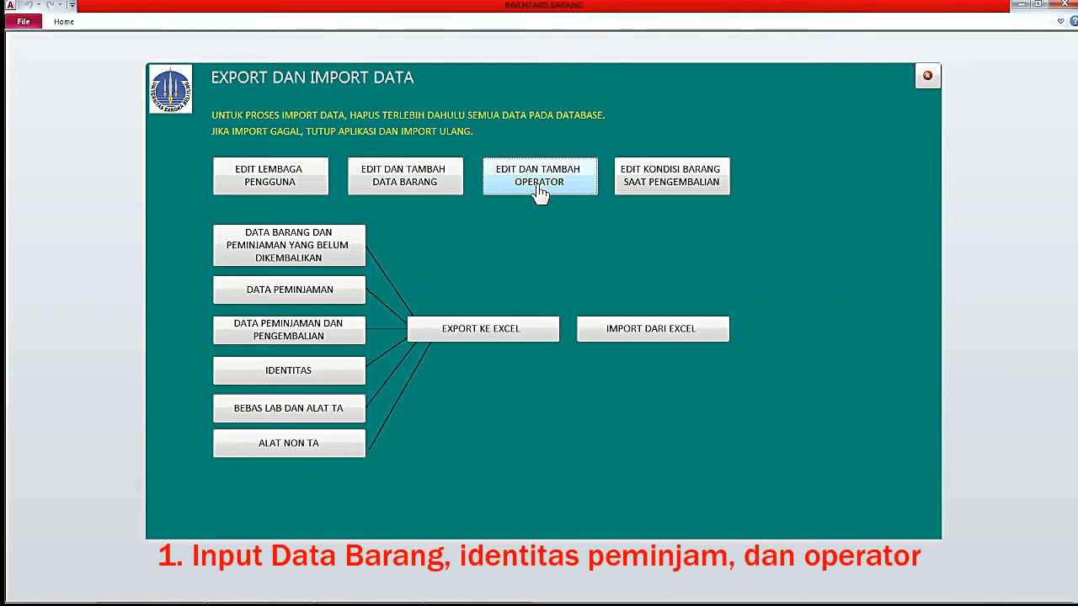
pyautogui.click(538, 189)
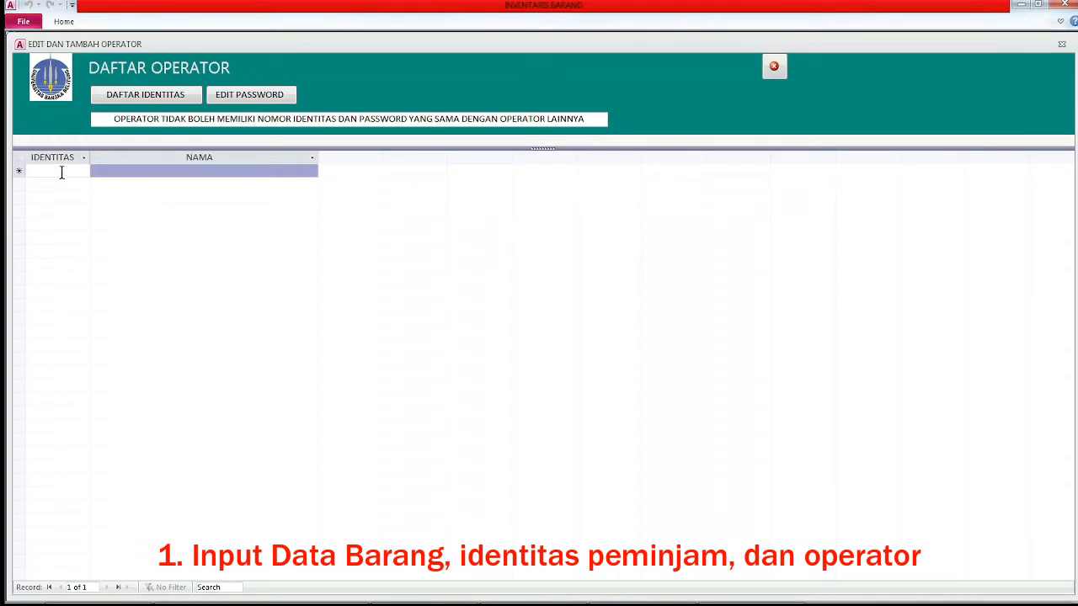
pyautogui.click(130, 98)
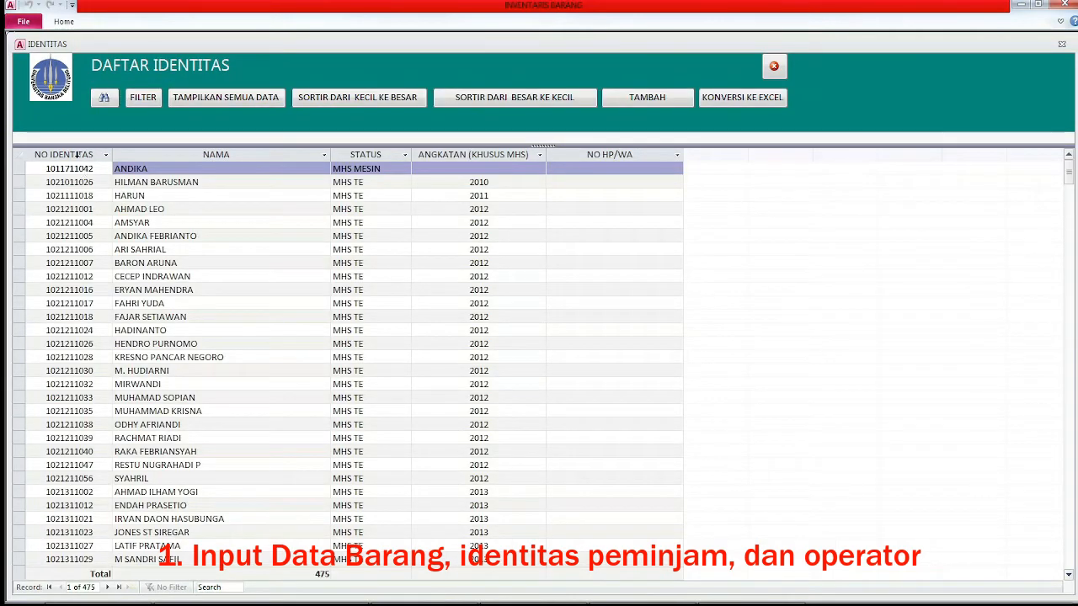
pyautogui.click(74, 151)
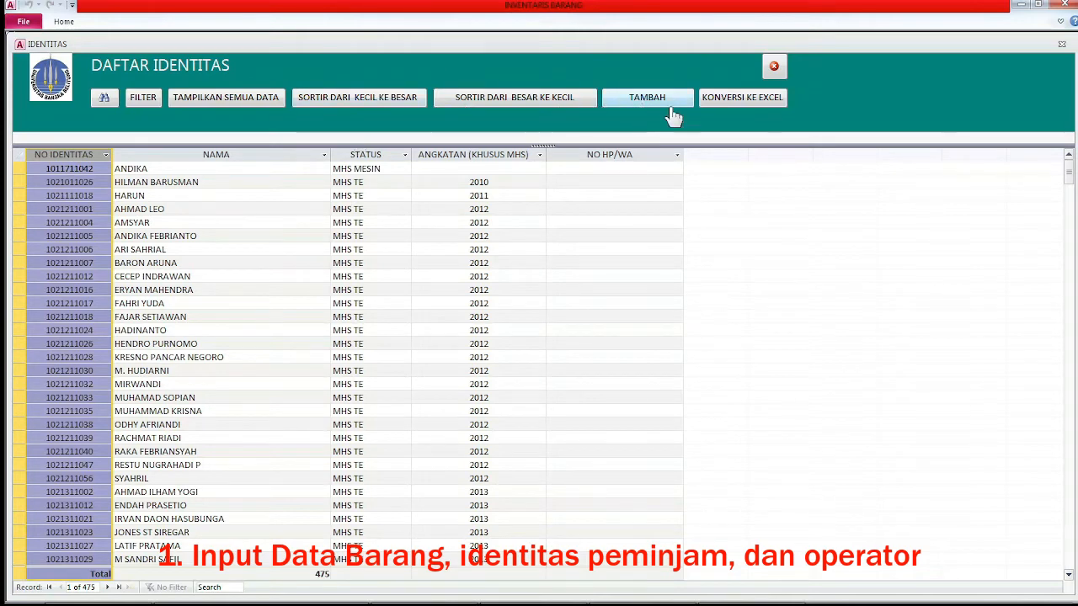
pyautogui.click(487, 108)
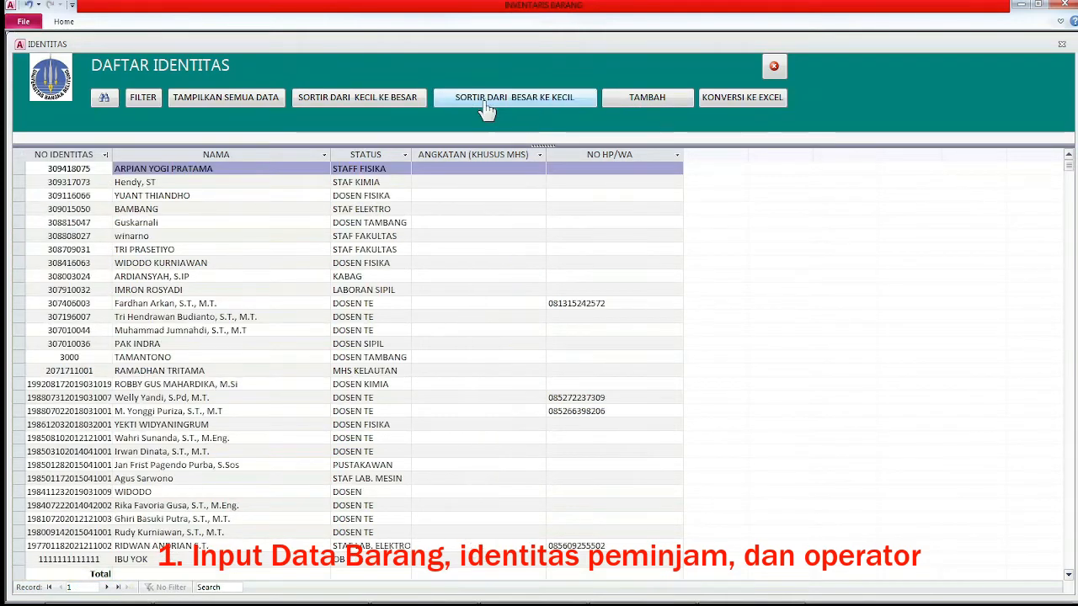
# Locate the STAF LAB. ELEKTRO staff member's record and copy his identity number.
pyautogui.click(100, 181)
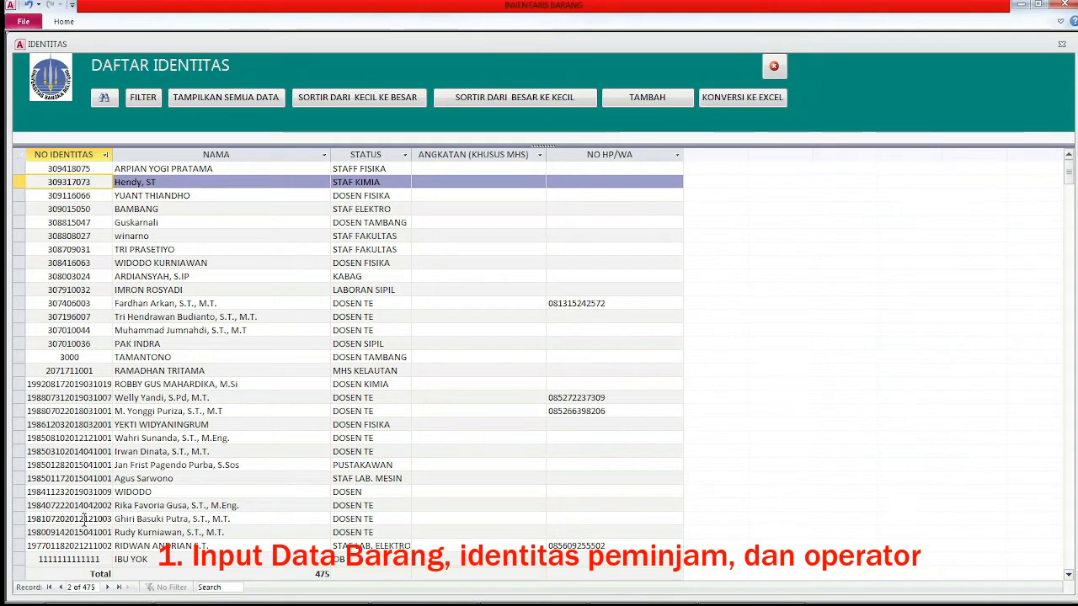
pyautogui.click(84, 519)
pyautogui.scroll(-2, 84, 519)
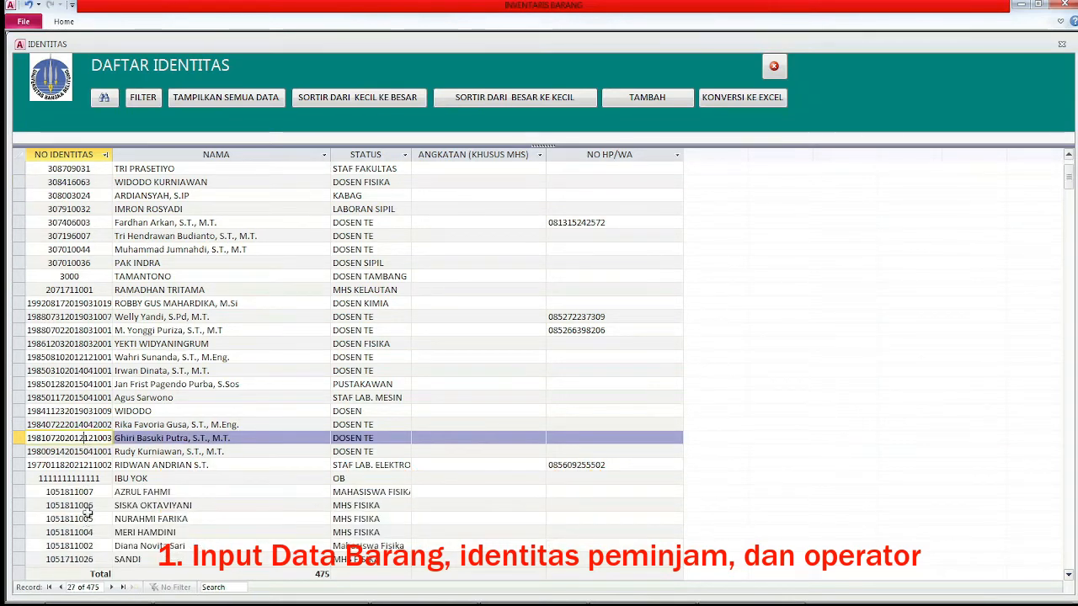
pyautogui.click(111, 464)
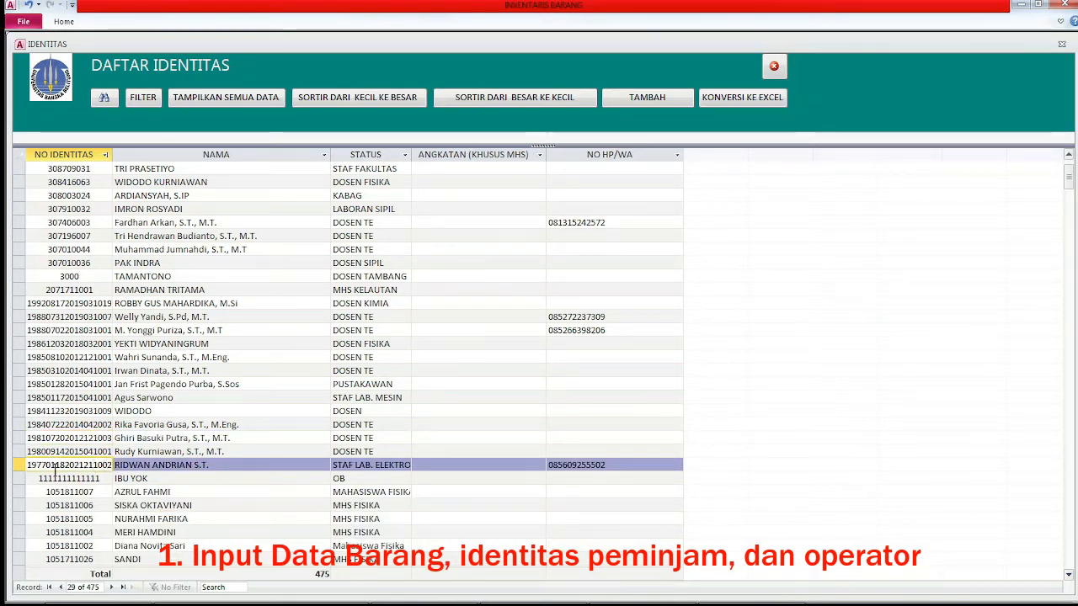
pyautogui.doubleClick(29, 464)
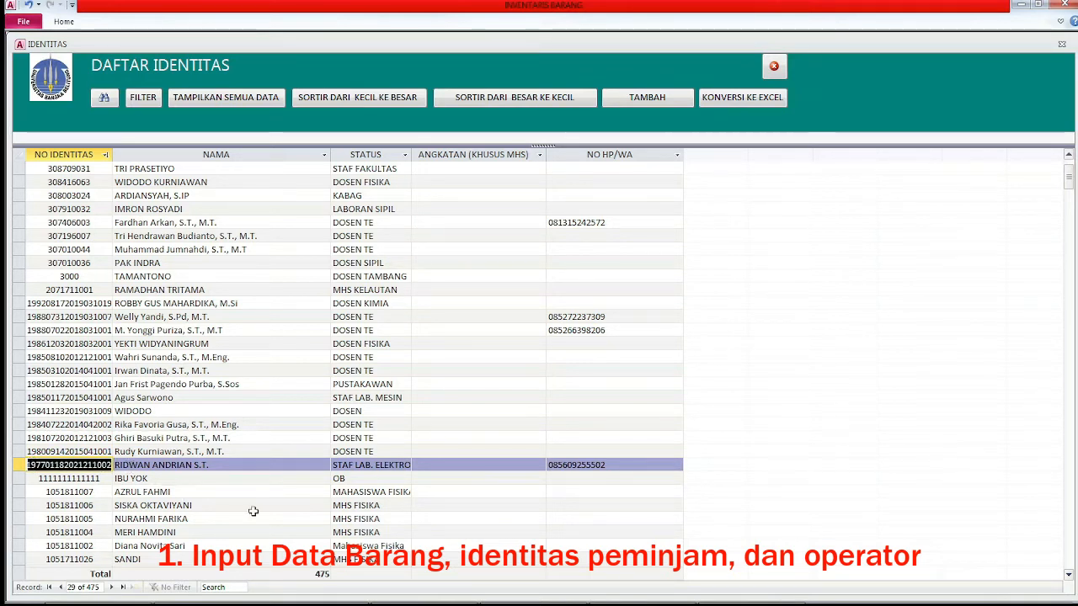
# Paste the identity number into a new operator row and confirm its password.
pyautogui.click(774, 67)
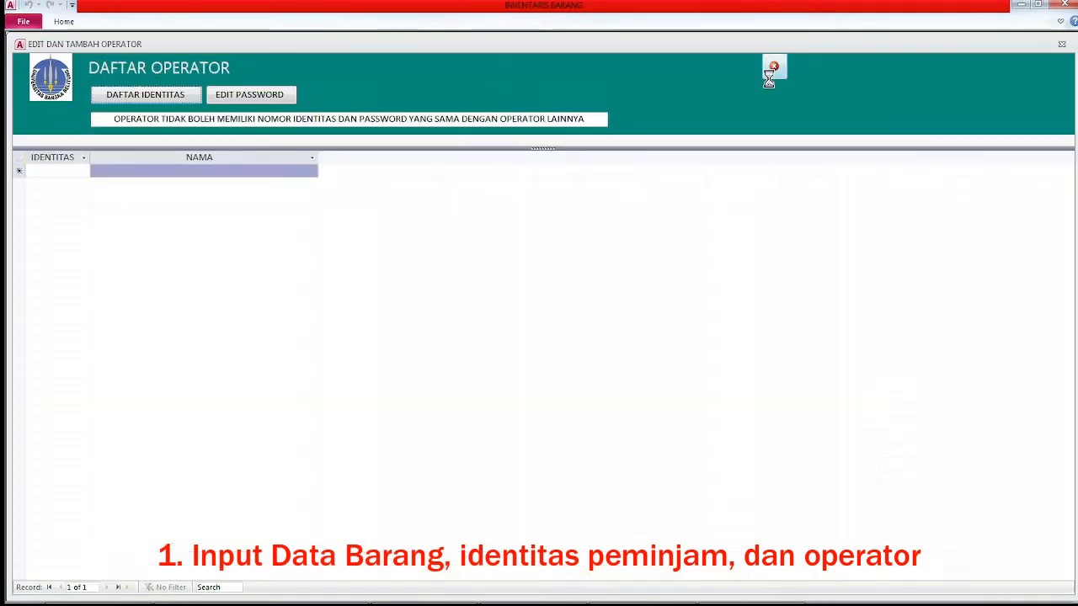
pyautogui.click(61, 169)
pyautogui.hotkey('ctrl', 'v')
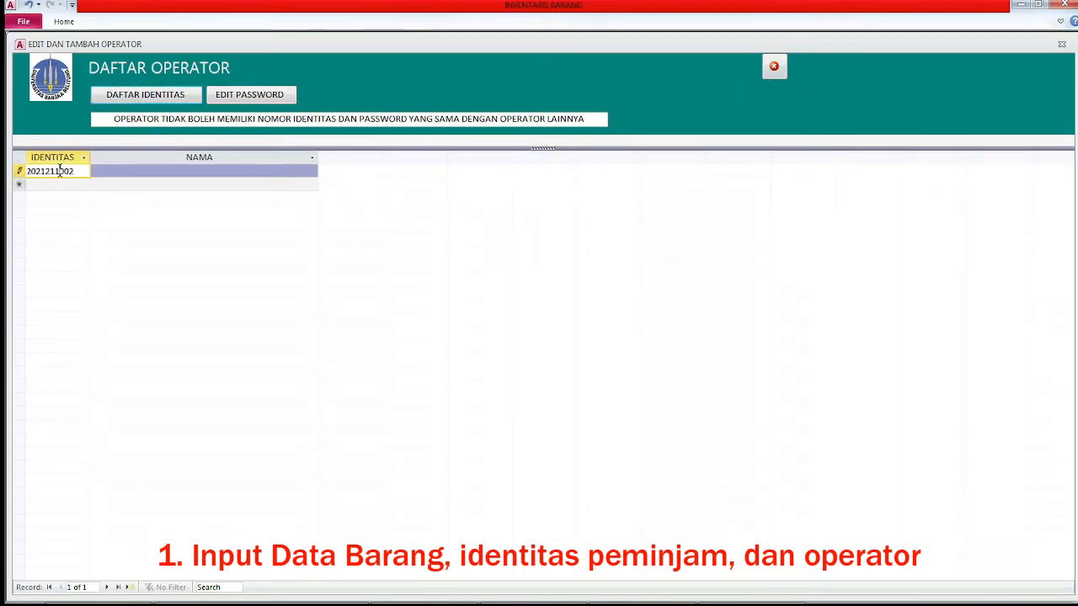
pyautogui.press('Return')
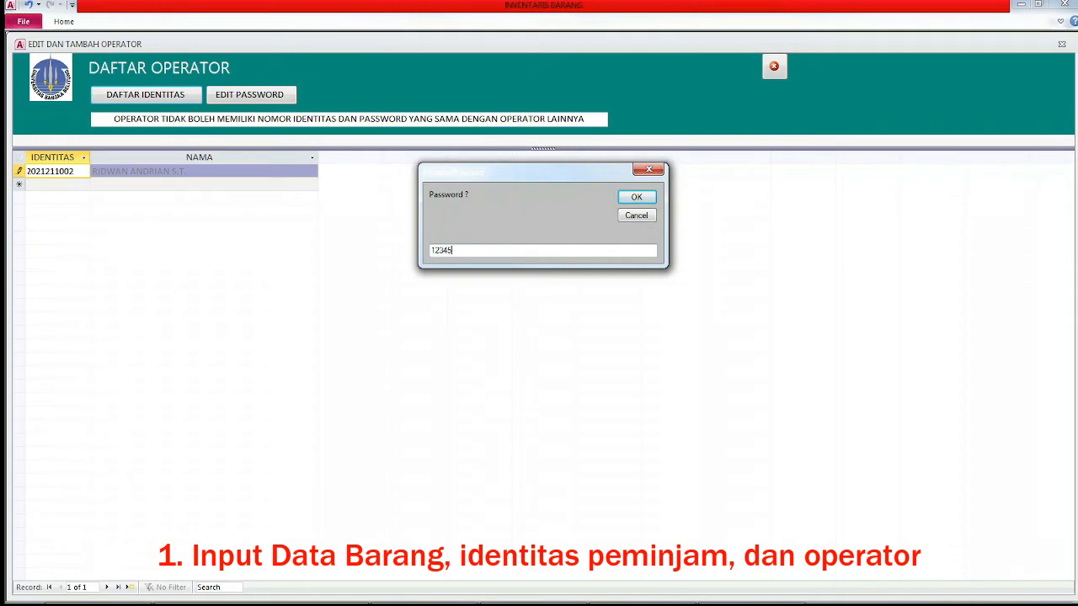
pyautogui.click(637, 199)
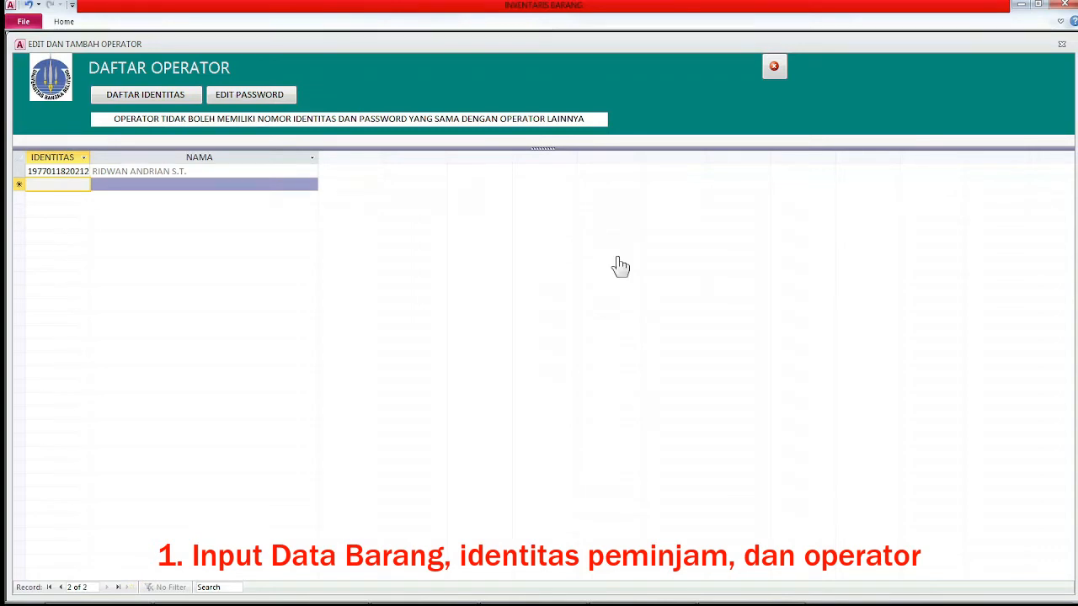
# Search the identity list for the second operator's name and copy their identity number.
pyautogui.click(145, 97)
pyautogui.click(106, 211)
pyautogui.scroll(-12, 105, 305)
pyautogui.click(181, 304)
pyautogui.click(104, 100)
pyautogui.write('HENDY')
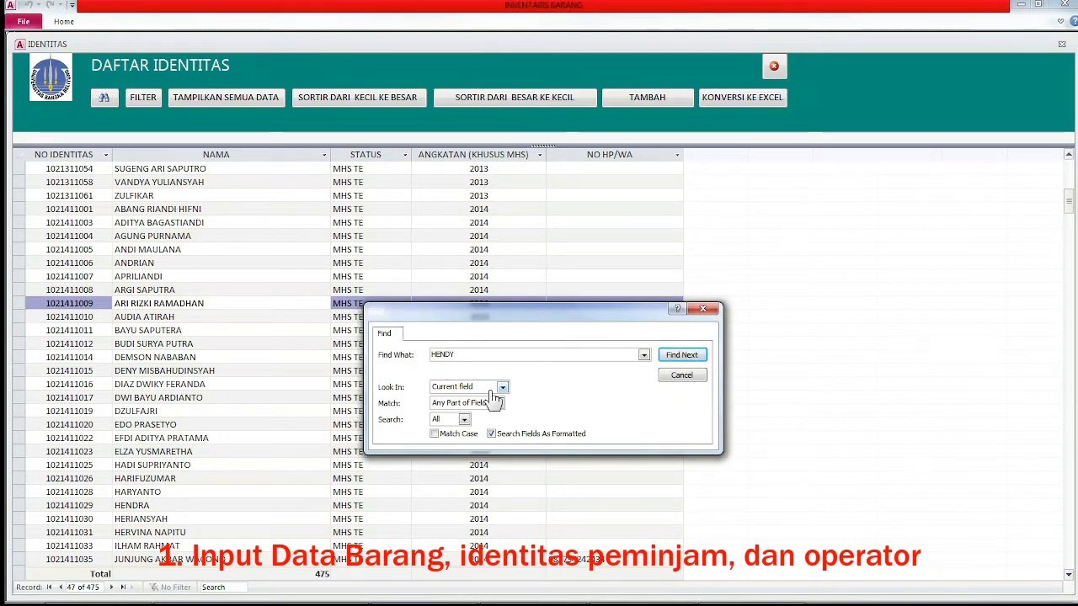
pyautogui.click(496, 404)
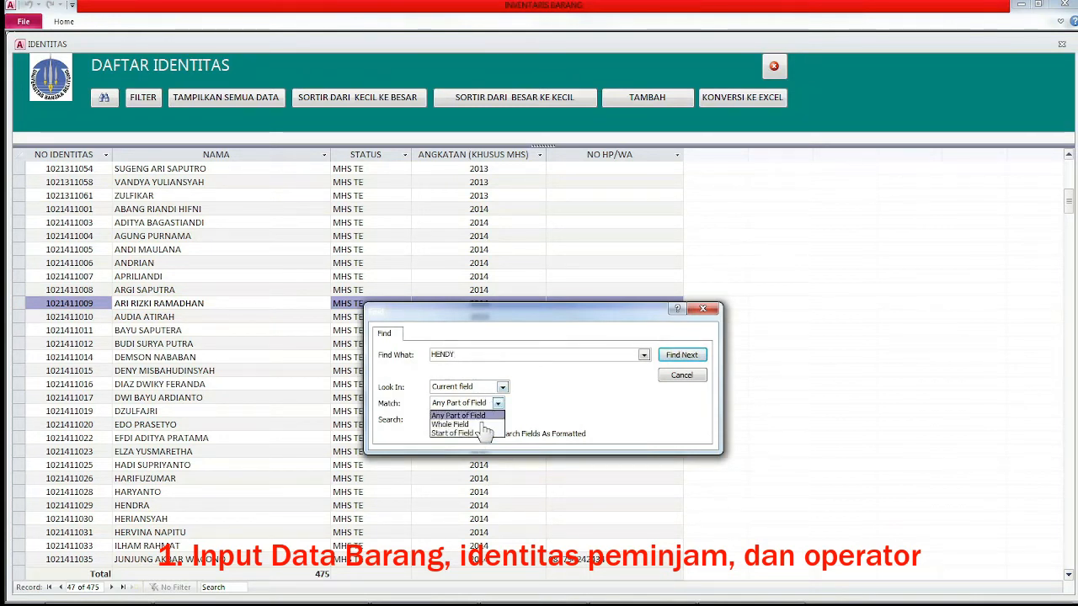
pyautogui.click(459, 415)
pyautogui.click(681, 355)
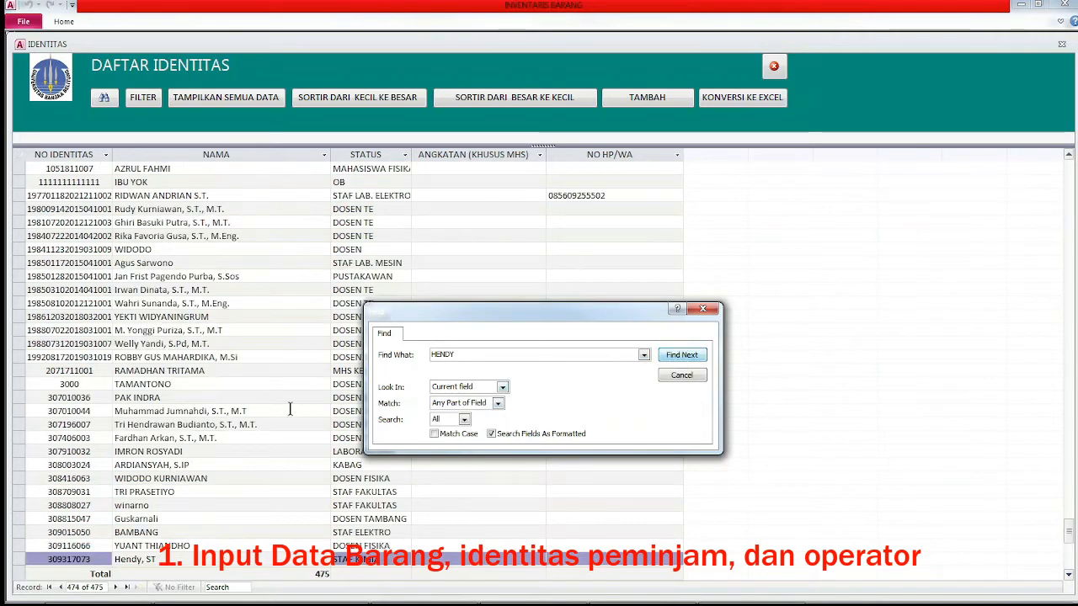
pyautogui.click(164, 557)
pyautogui.moveTo(100, 563); pyautogui.dragTo(10, 561)
pyautogui.hotkey('ctrl', 'c')
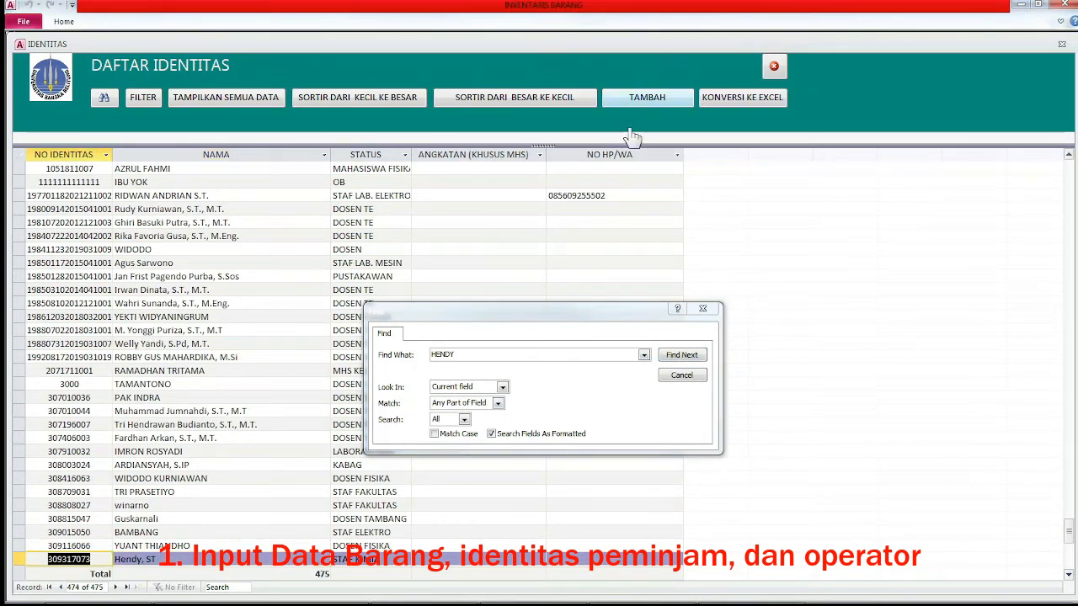
pyautogui.click(774, 66)
# Paste the number into a new operator row and confirm a password, triggering a duplicate-values error.
pyautogui.click(64, 184)
pyautogui.hotkey('ctrl', 'v')
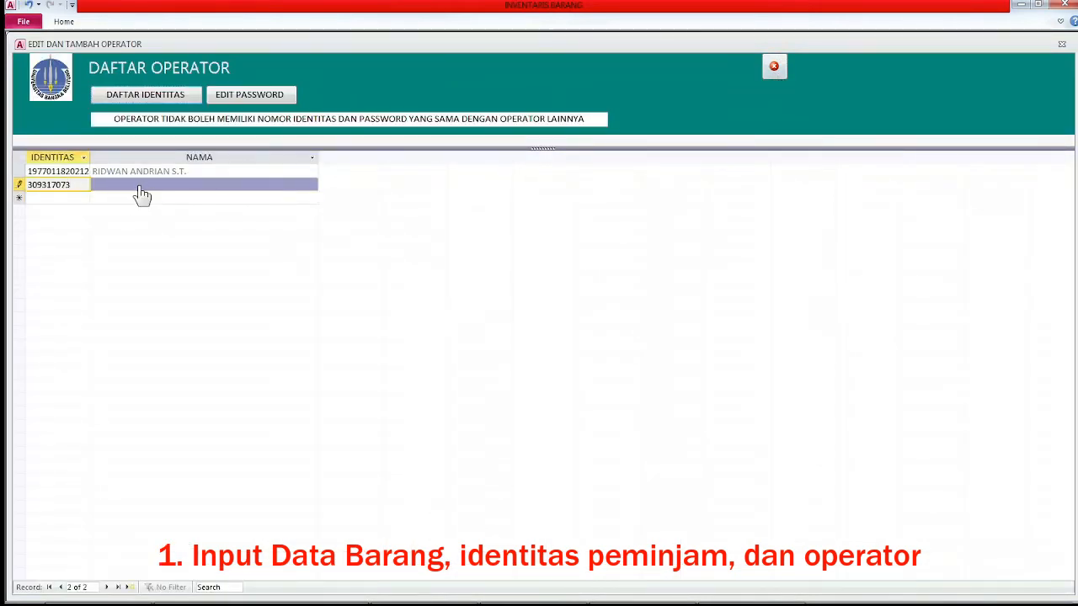
pyautogui.click(139, 188)
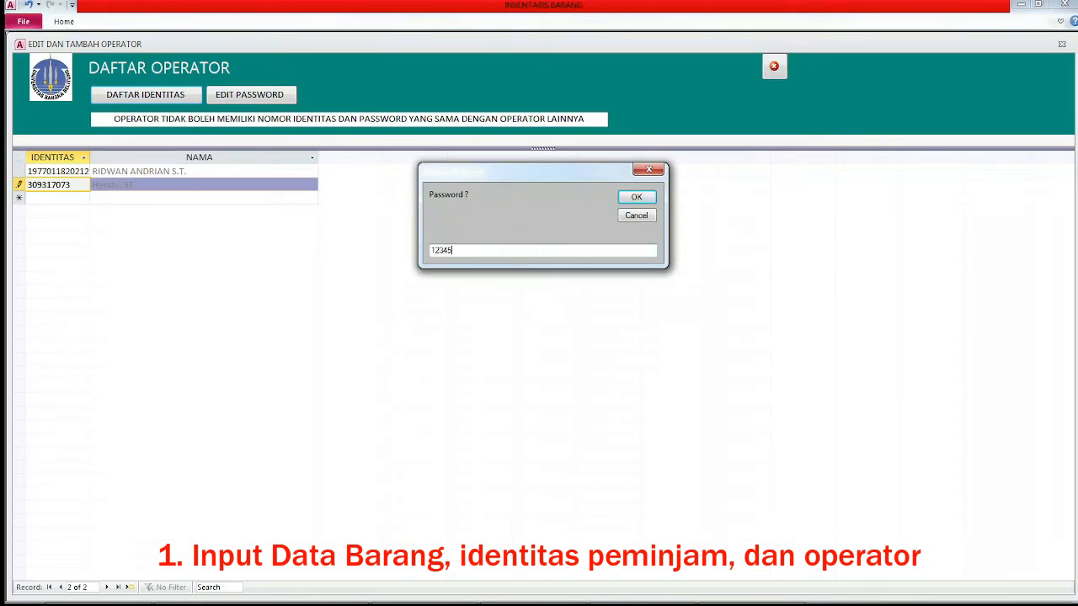
pyautogui.click(637, 197)
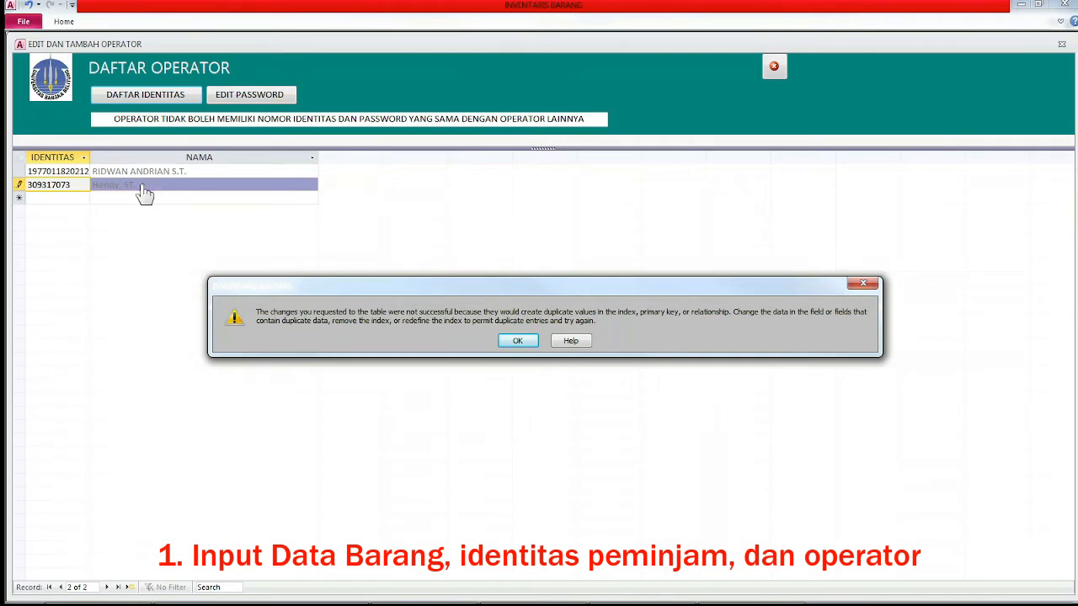
# Dismiss the duplicate-values errors and discard the unsaved operator row.
pyautogui.click(519, 341)
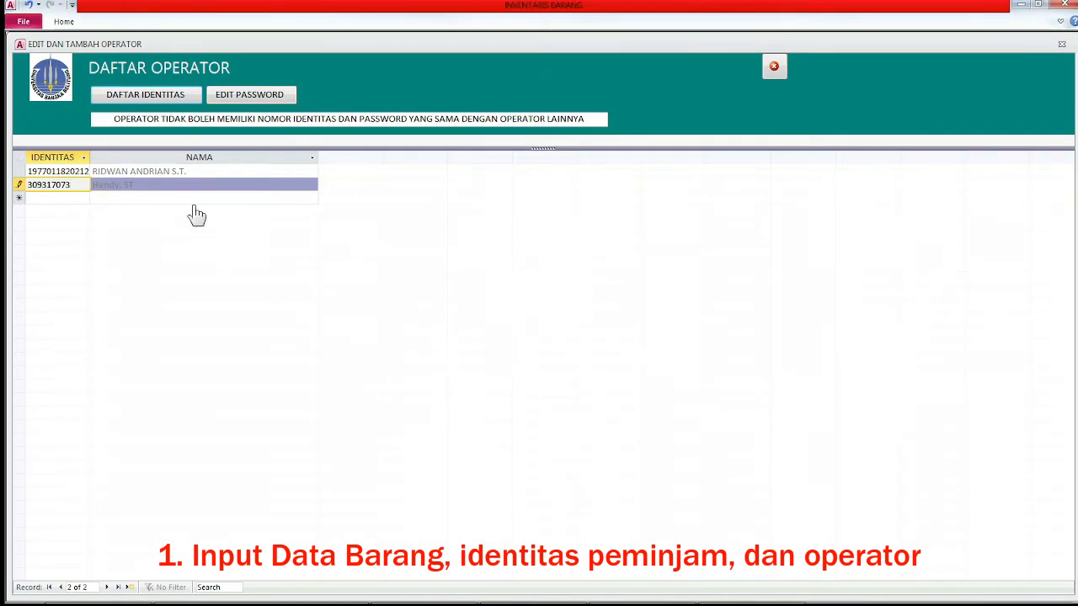
pyautogui.click(235, 99)
pyautogui.click(522, 341)
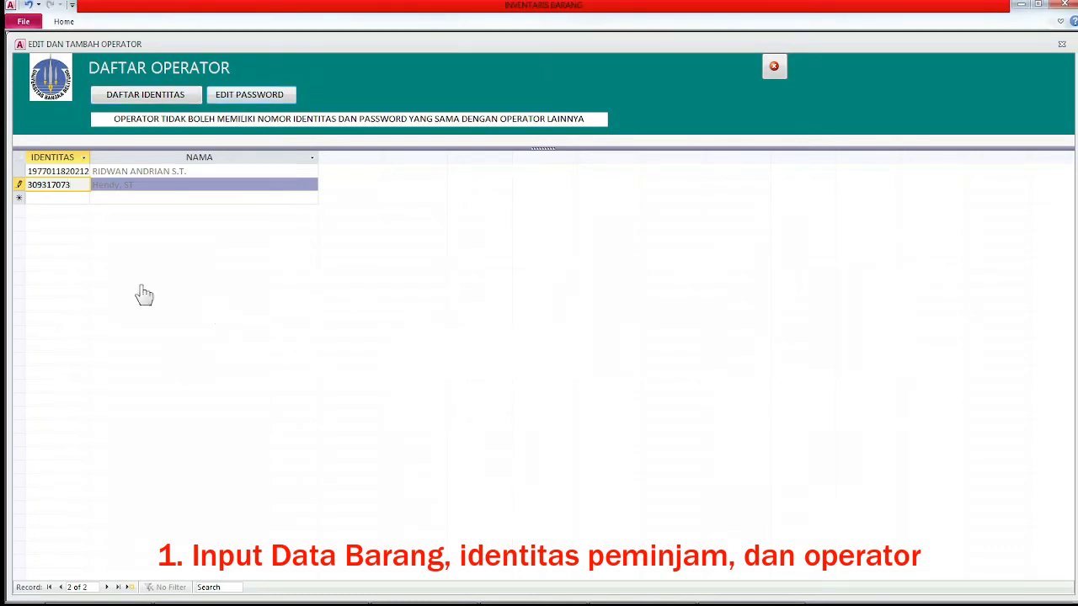
pyautogui.press('Escape')
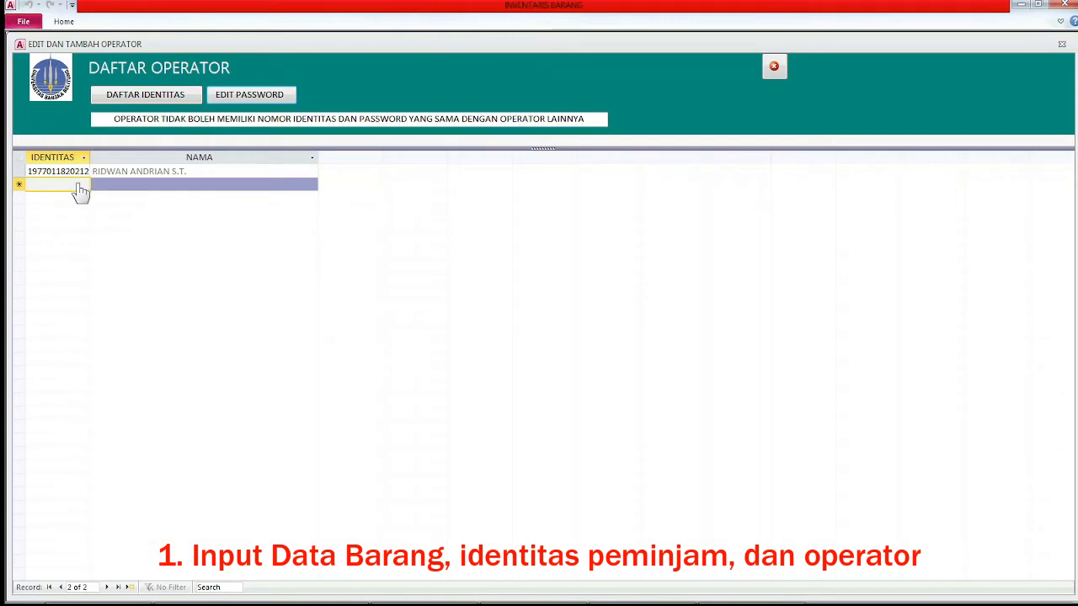
# Retype the operator's identity number, confirm the password, and close the operator list.
pyautogui.press('Return')
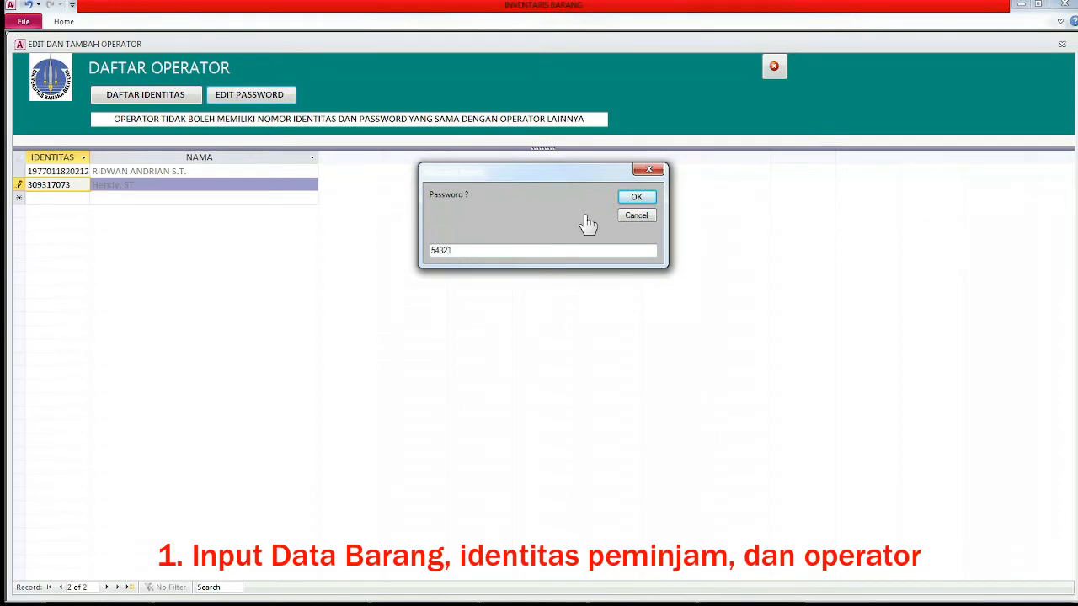
pyautogui.click(634, 200)
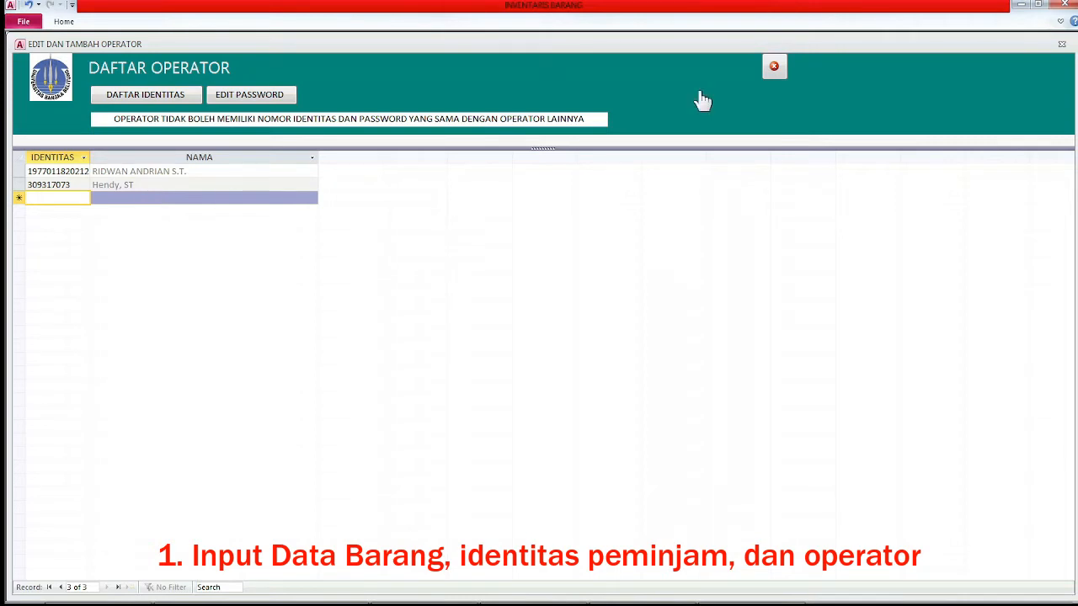
pyautogui.click(774, 71)
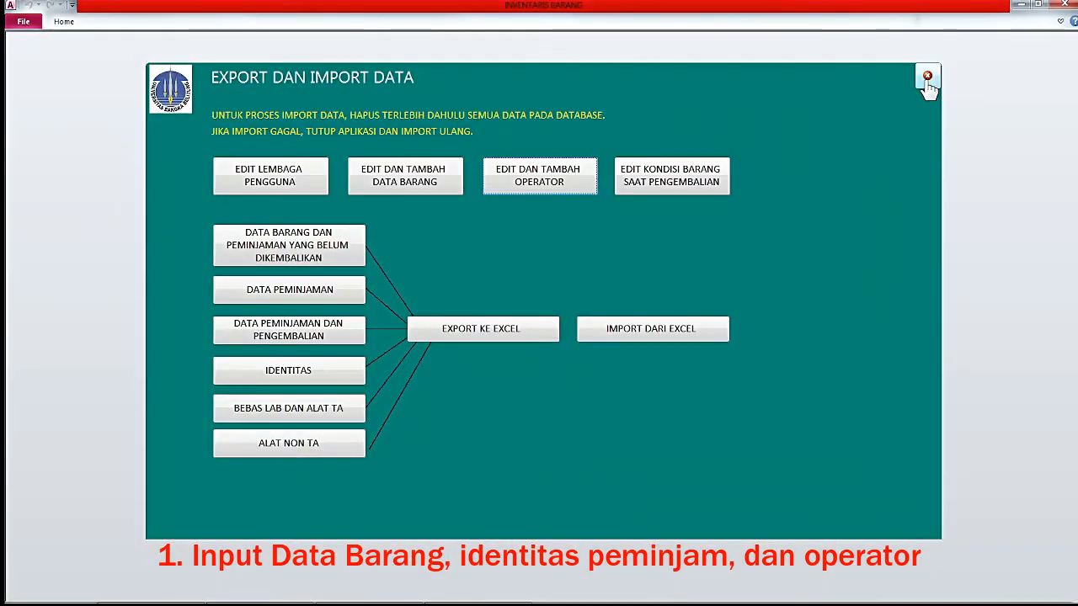
# Close the export screen, unlock the protected edit section with the password, and open the operator list.
pyautogui.click(927, 80)
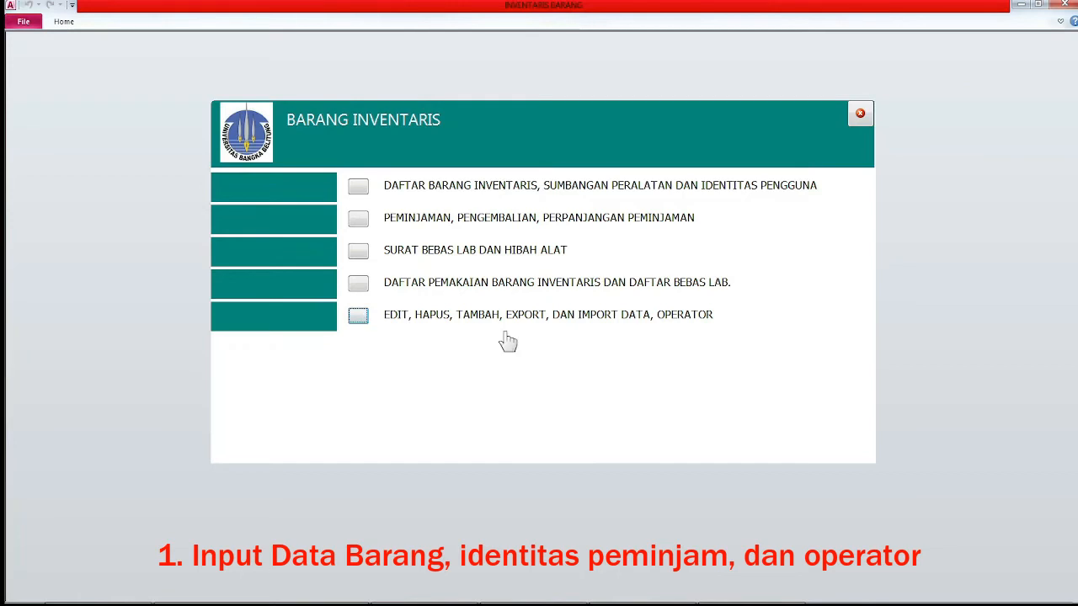
pyautogui.click(360, 327)
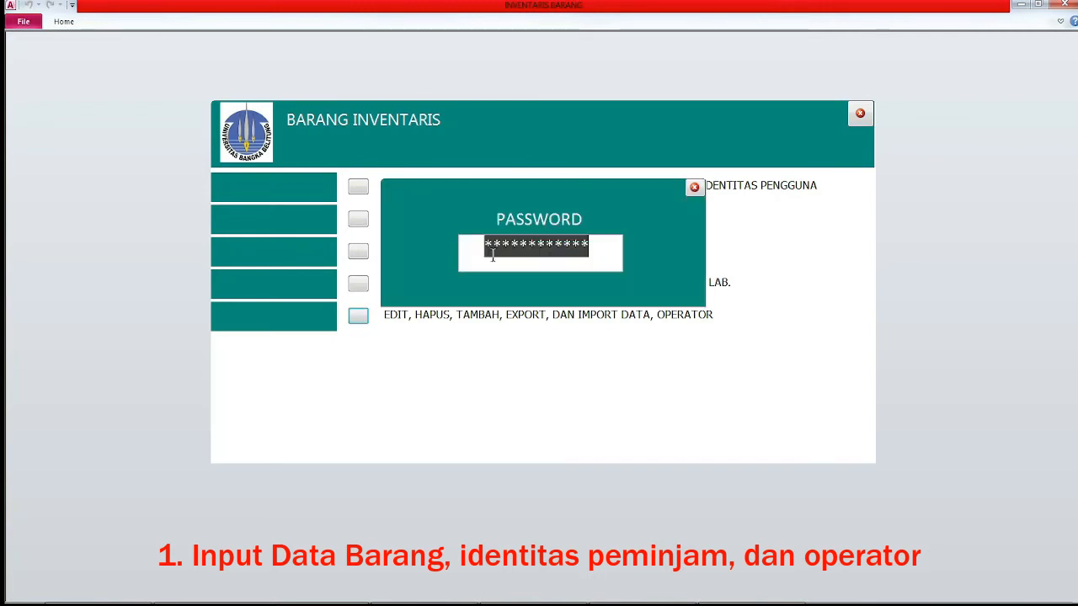
pyautogui.write('*****')
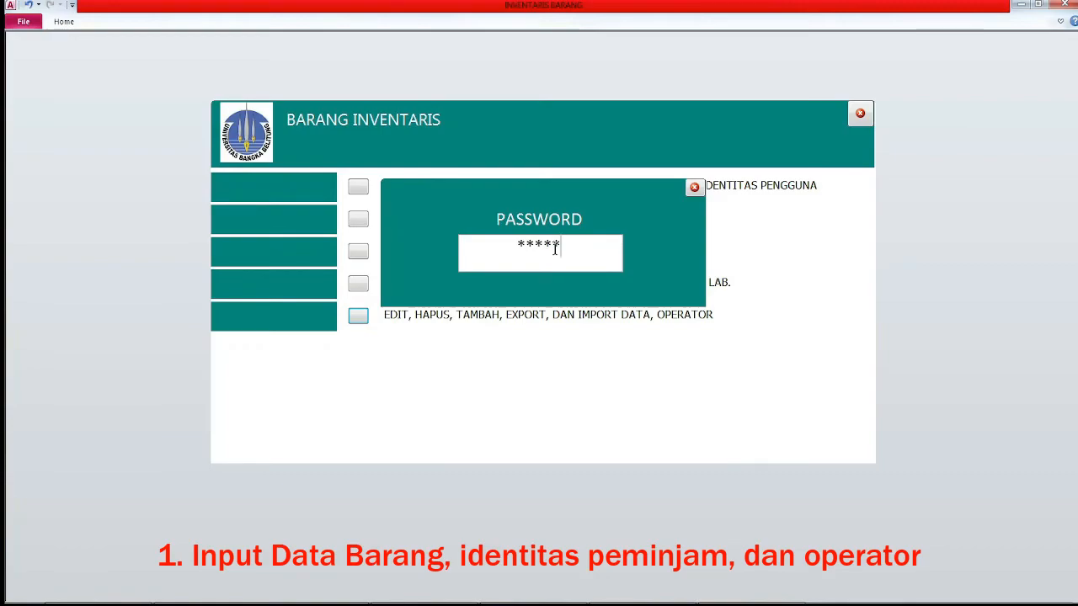
pyautogui.press('Return')
pyautogui.click(539, 187)
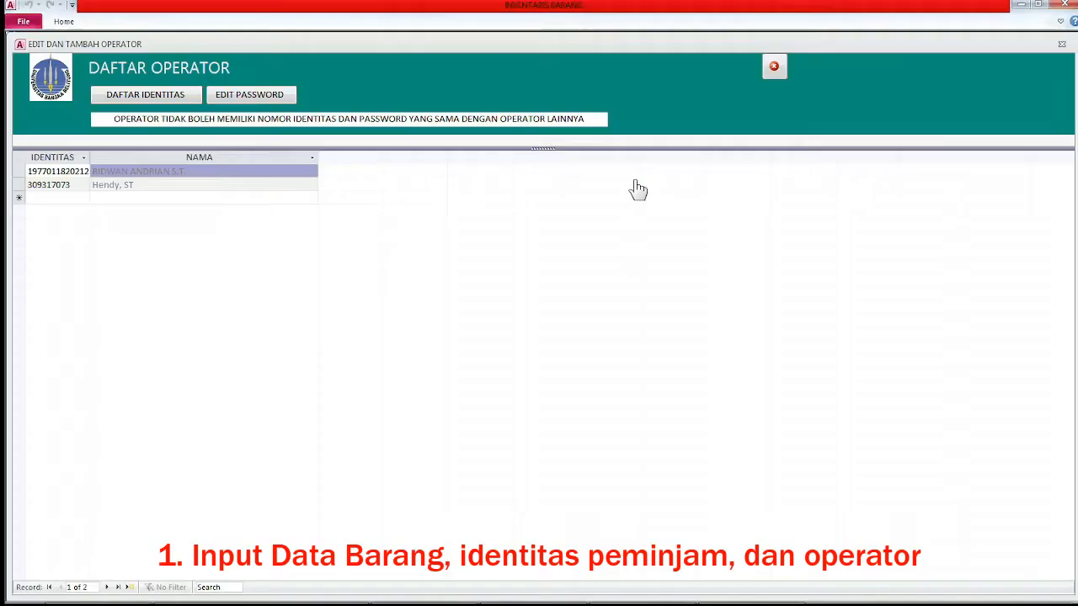
# Verify the old password, replace the first operator's password with a new one, and close the form.
pyautogui.click(243, 99)
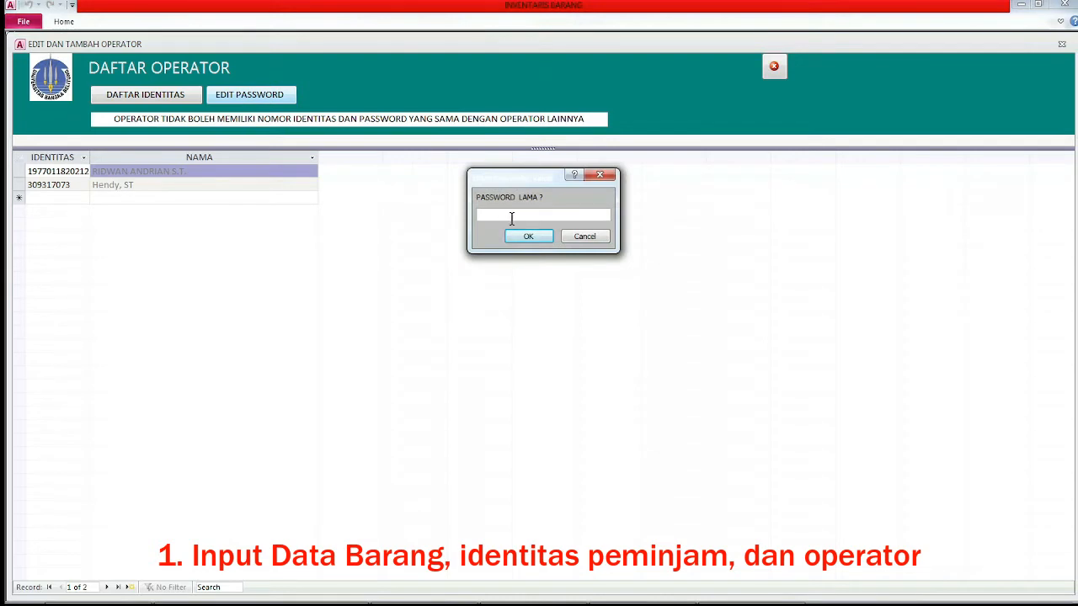
pyautogui.write('12345')
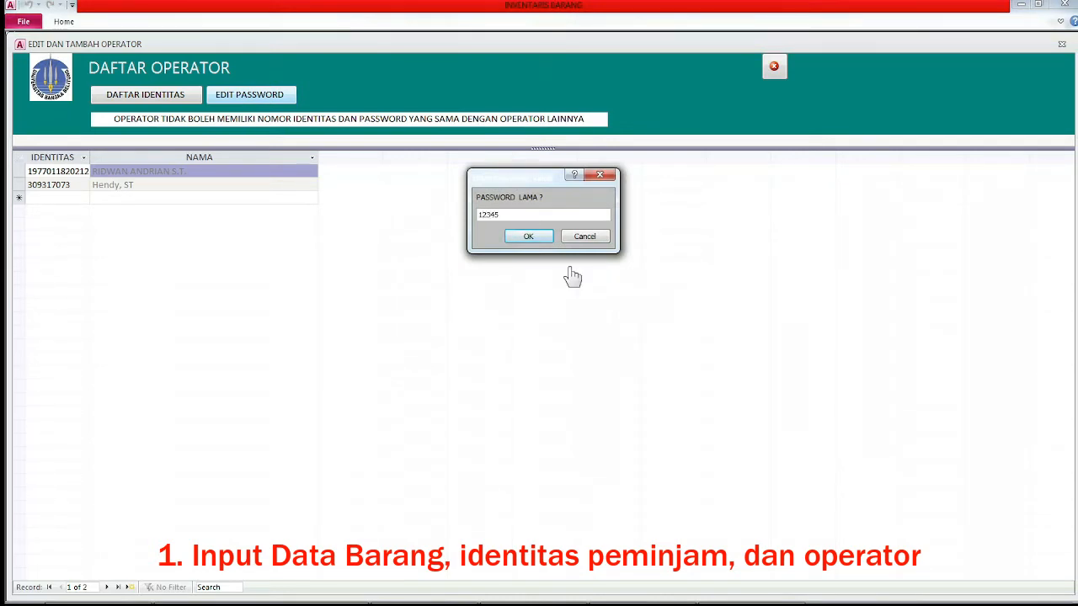
pyautogui.click(528, 236)
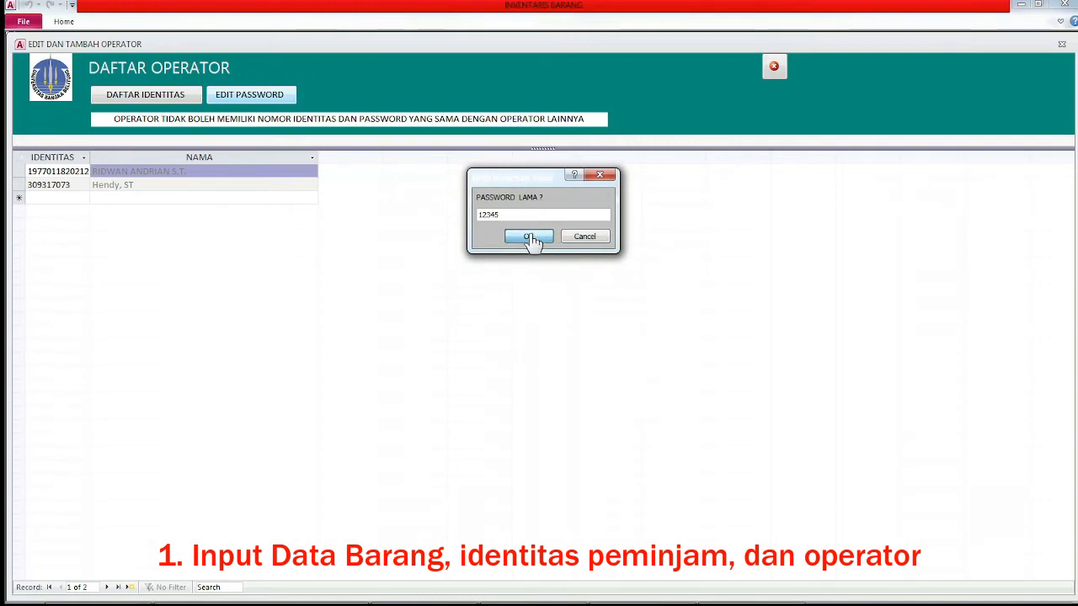
pyautogui.click(201, 142)
pyautogui.moveTo(197, 171); pyautogui.dragTo(109, 174)
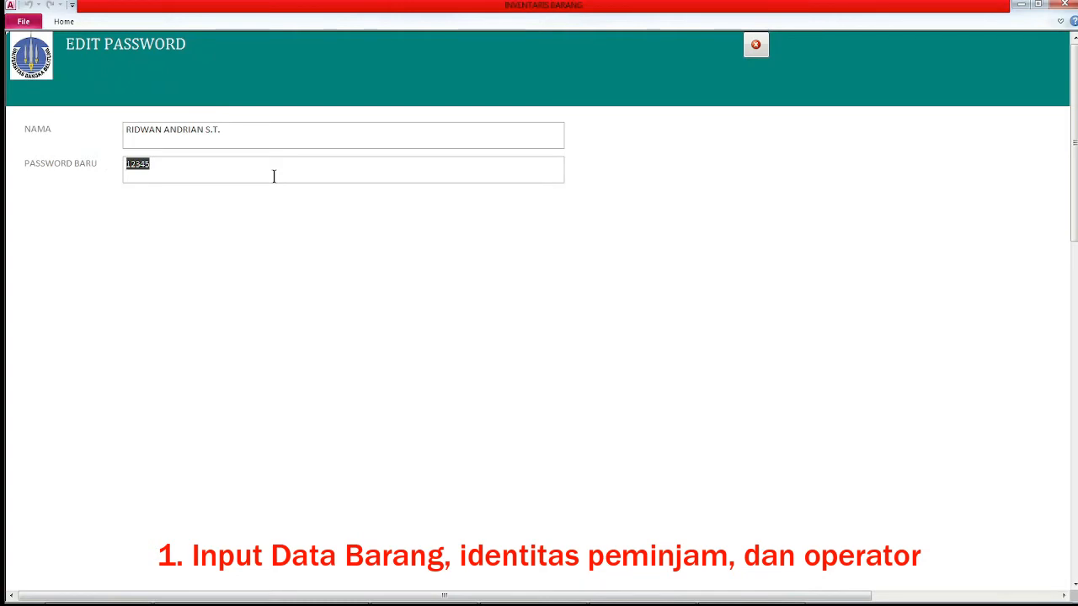
pyautogui.write('A')
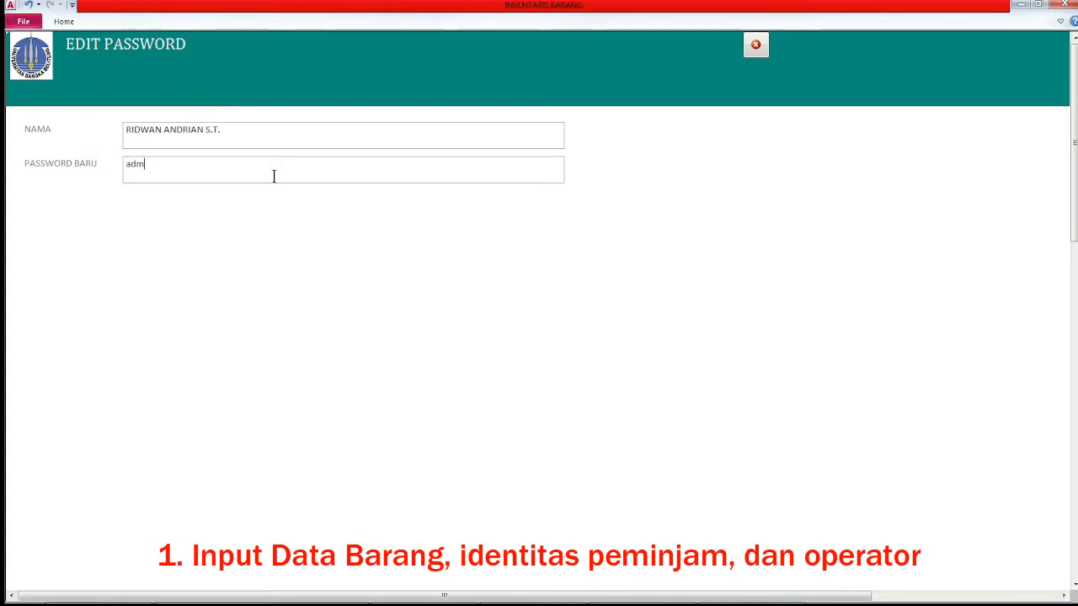
pyautogui.press('Tab')
pyautogui.click(758, 48)
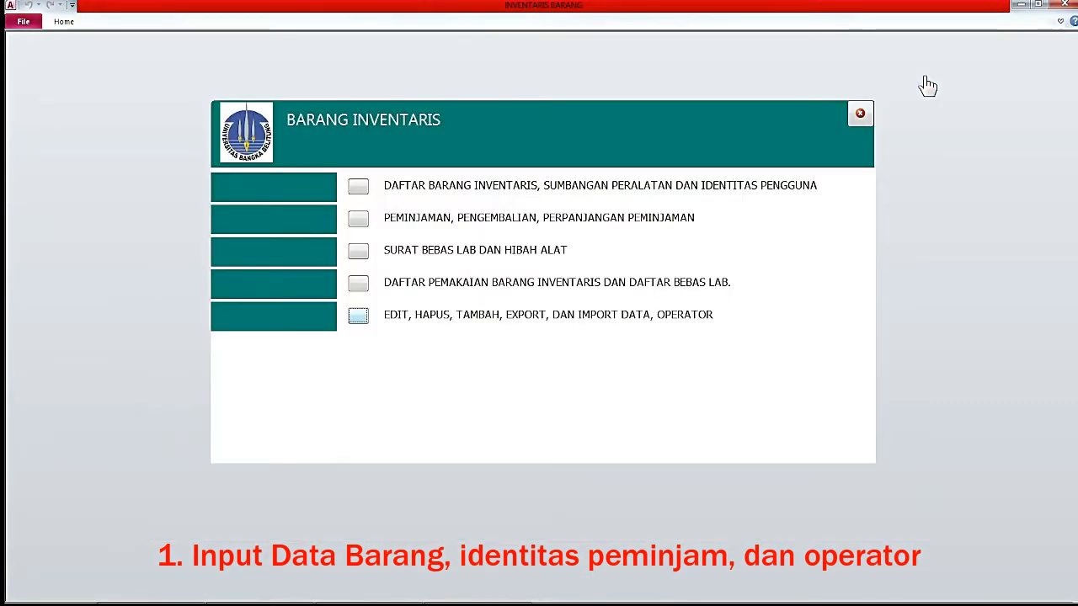
# Close the BARANG INVENTARIS menu to return to the PENGGUNAAN BARANG start form.
pyautogui.click(860, 112)
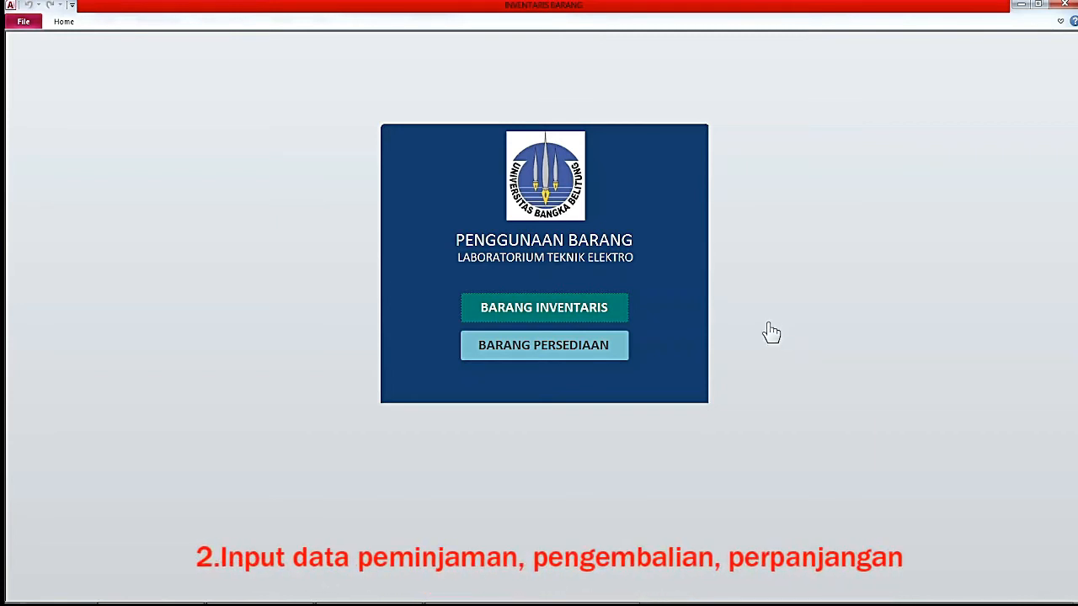
# Open PEMINJAMAN, PENGEMBALIAN from the BARANG INVENTARIS menu and unlock it with the operator password.
pyautogui.click(585, 317)
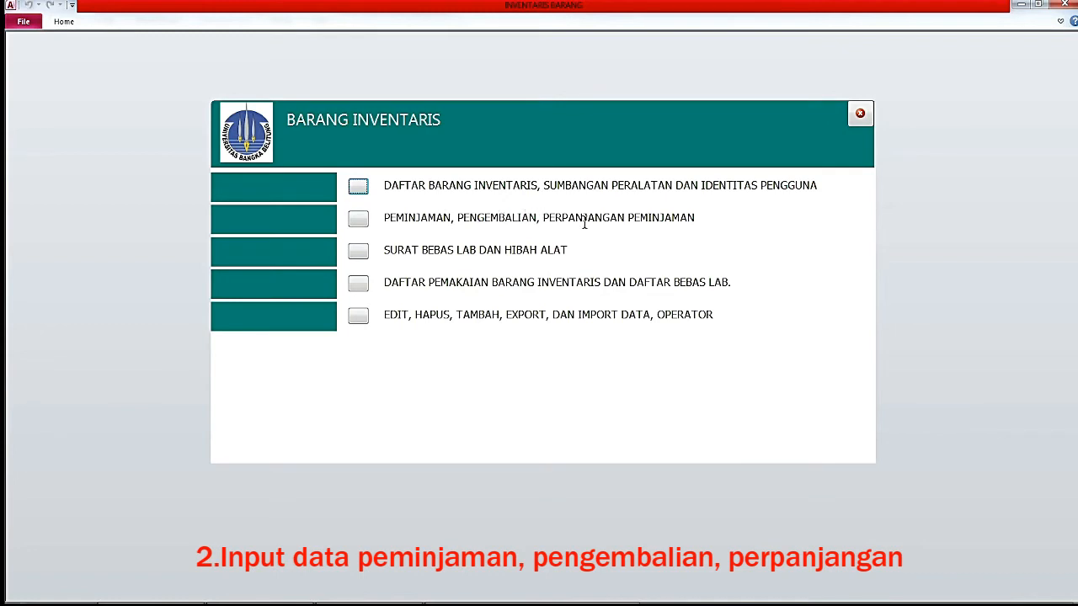
pyautogui.click(359, 223)
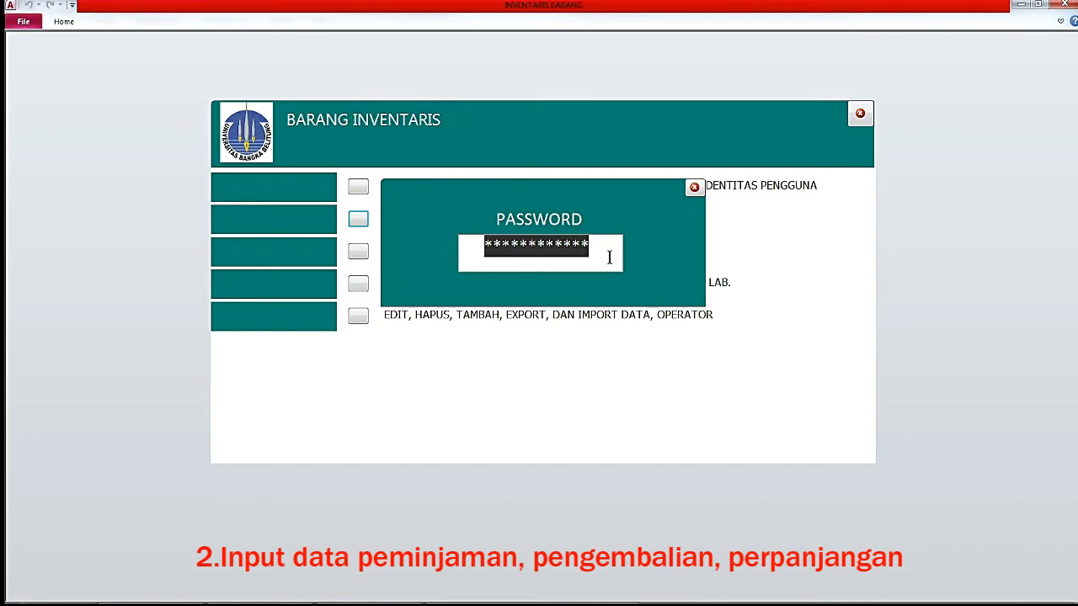
pyautogui.hotkey('ctrl', 'v')
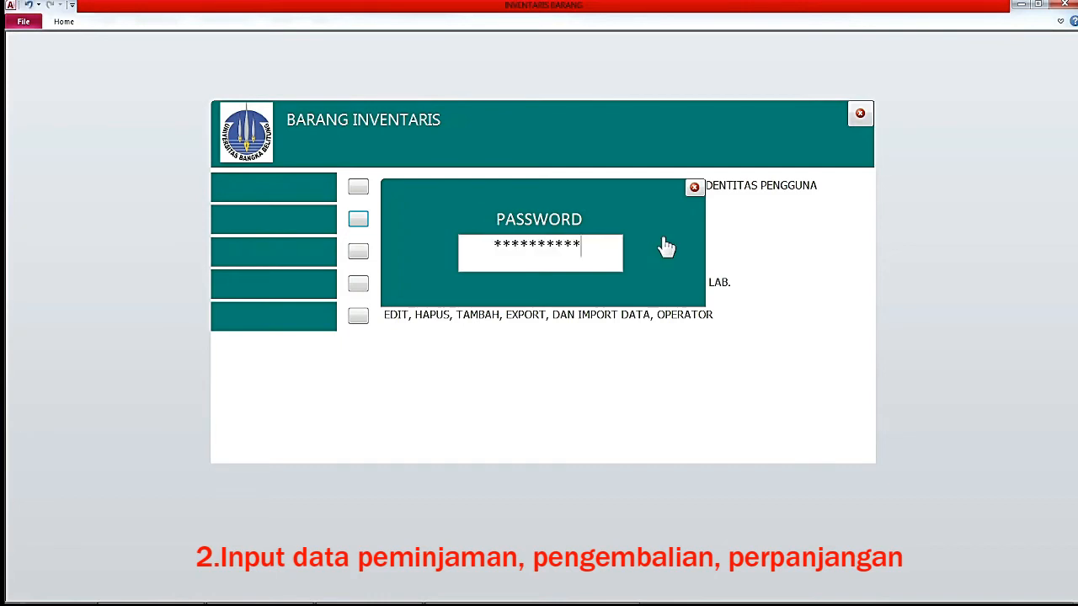
pyautogui.press('Return')
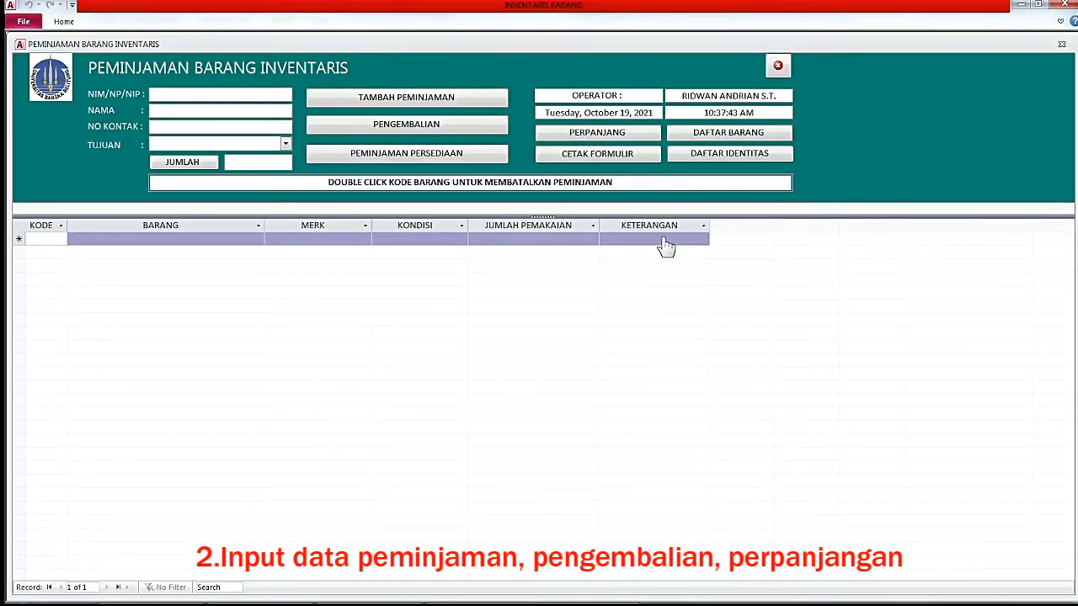
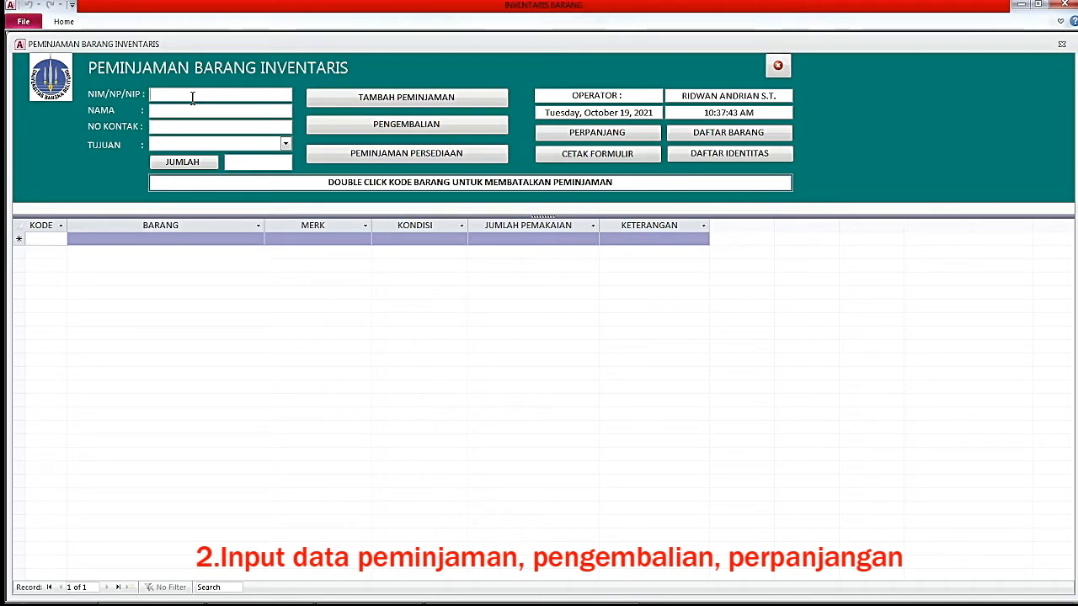
# Enter the borrower's student ID number to fill in their name, and set the purpose to LOMBA ROBOT.
pyautogui.click(193, 98)
pyautogui.write('1021711048')
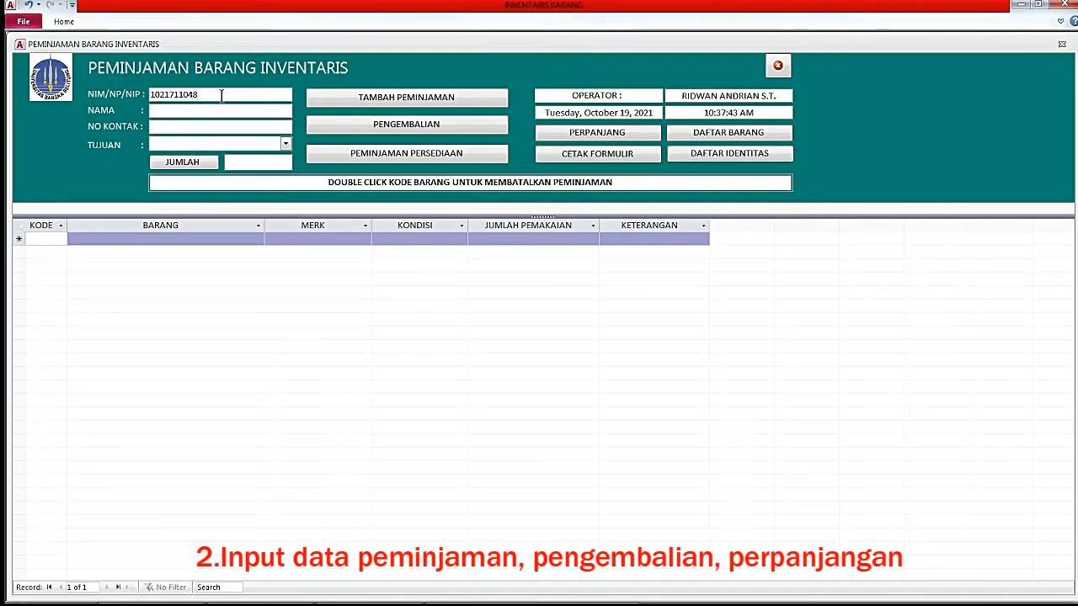
pyautogui.moveTo(222, 95); pyautogui.dragTo(149, 96)
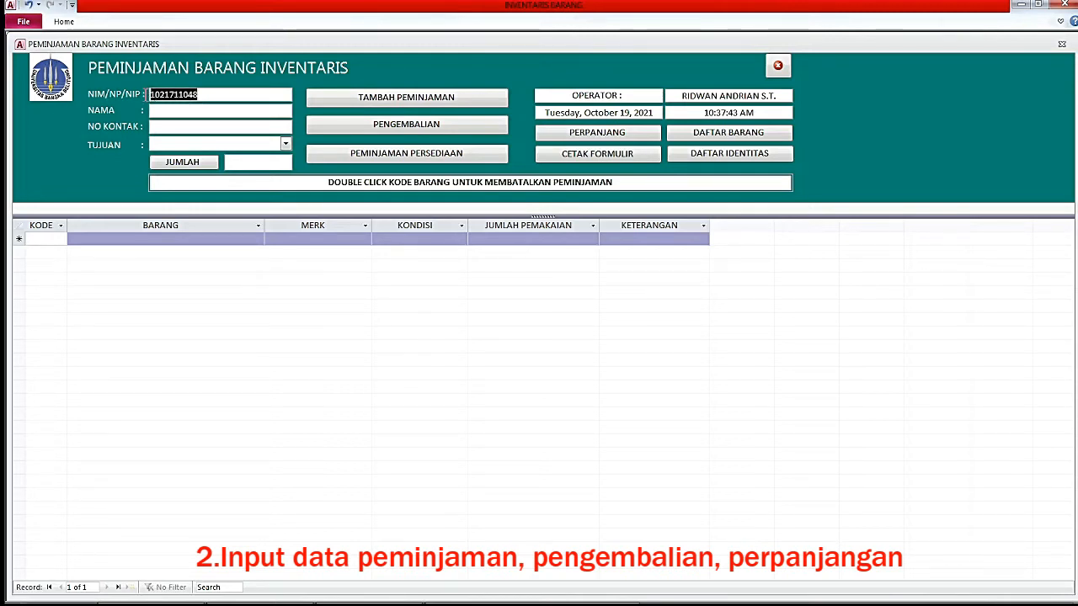
pyautogui.click(211, 95)
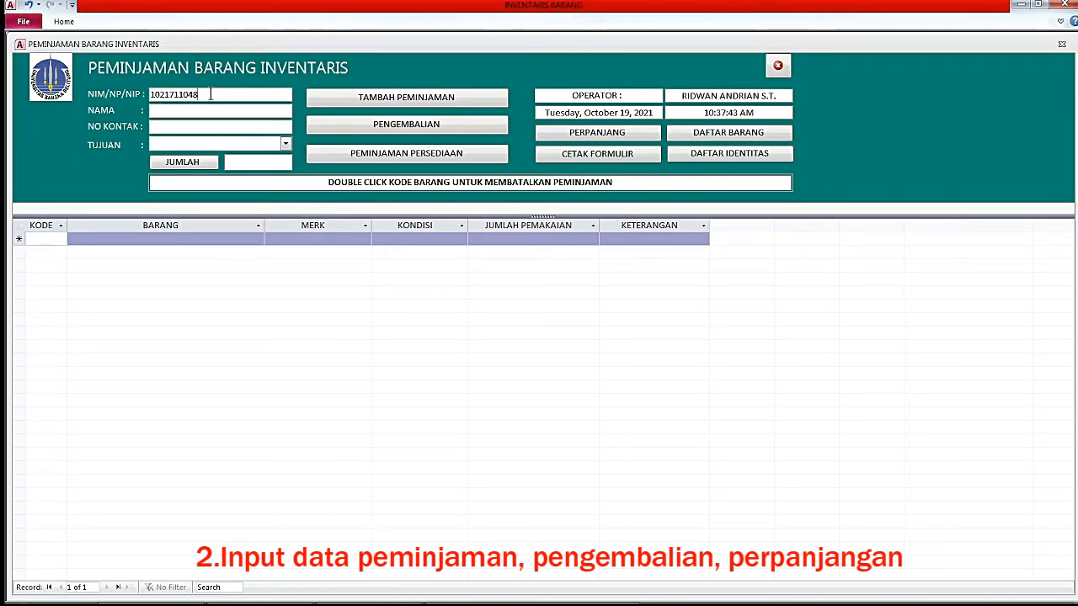
pyautogui.press('Return')
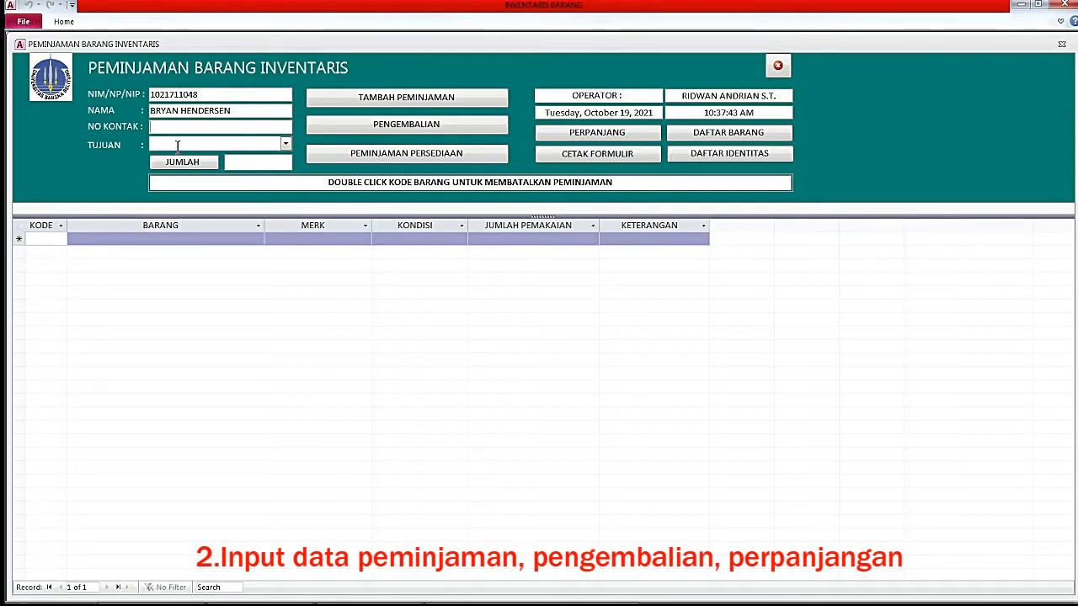
pyautogui.click(284, 144)
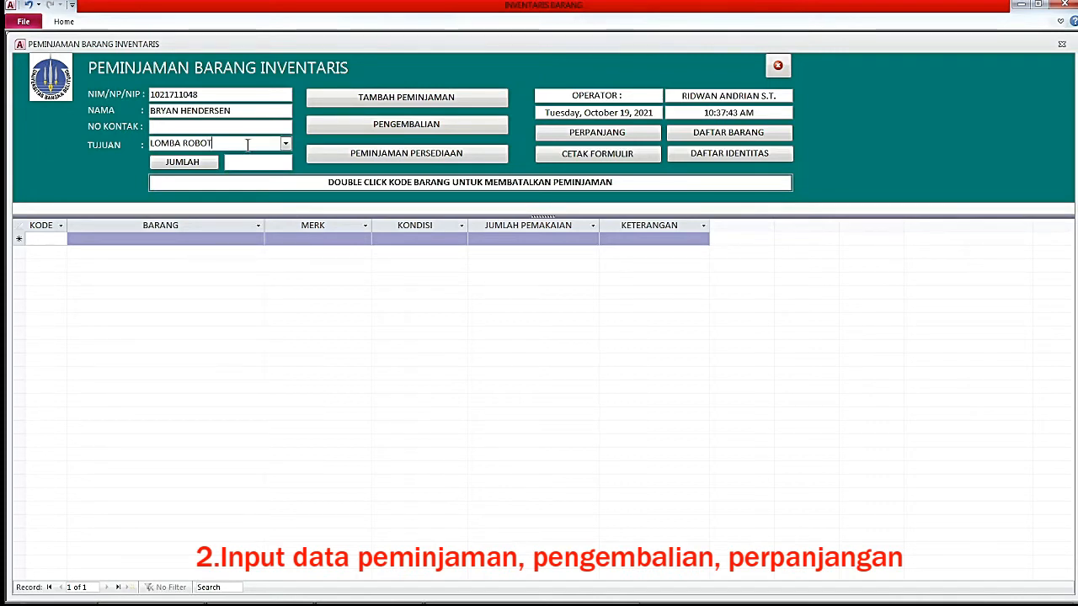
pyautogui.click(61, 239)
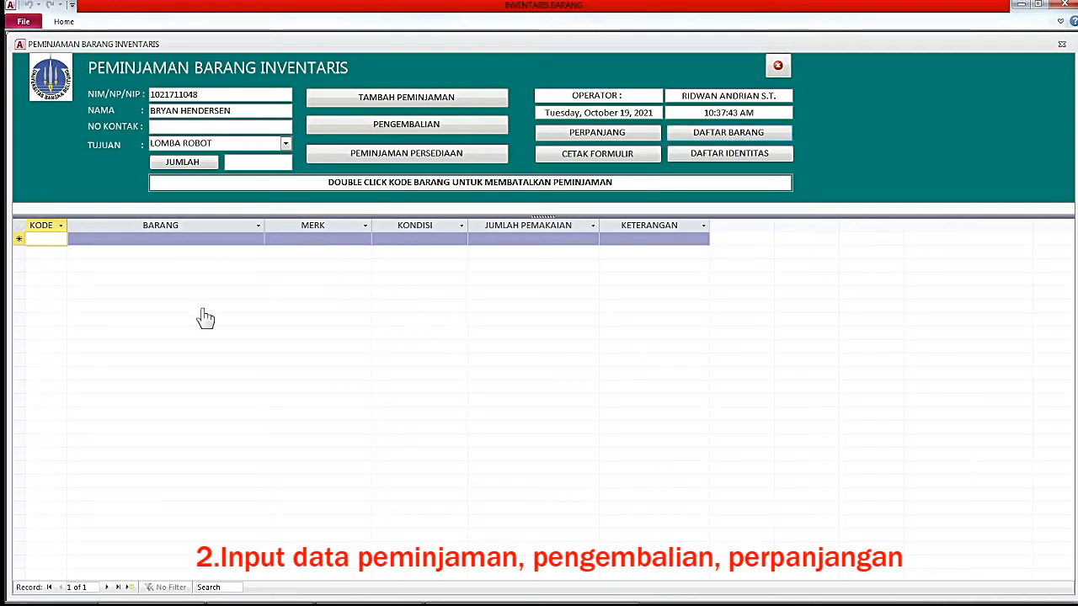
# Dismiss the incomplete-data warning and fill in the borrower's contact number.
pyautogui.write('3')
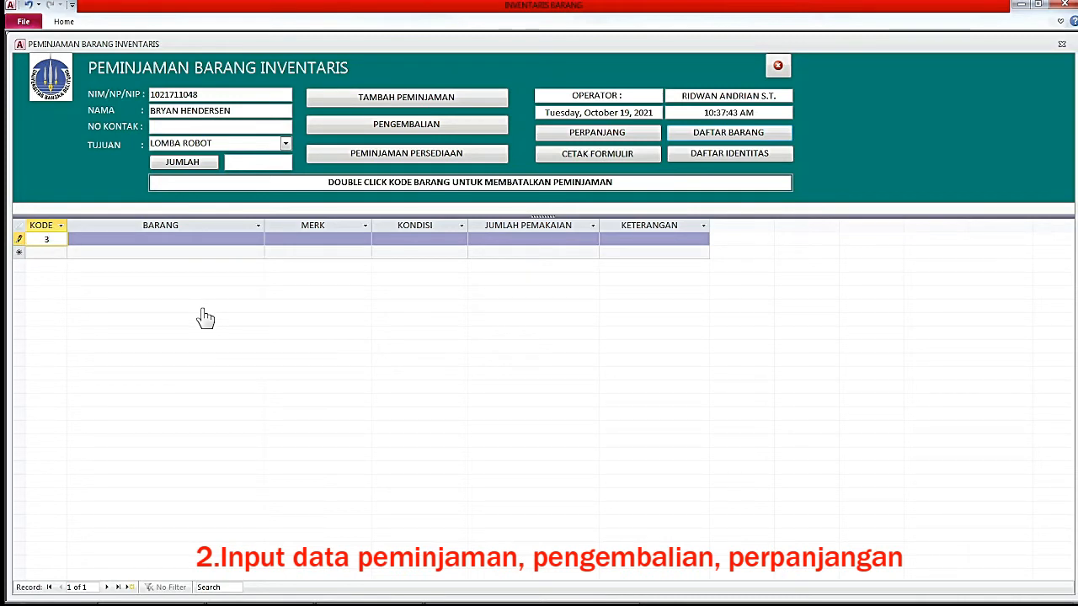
pyautogui.press('Return')
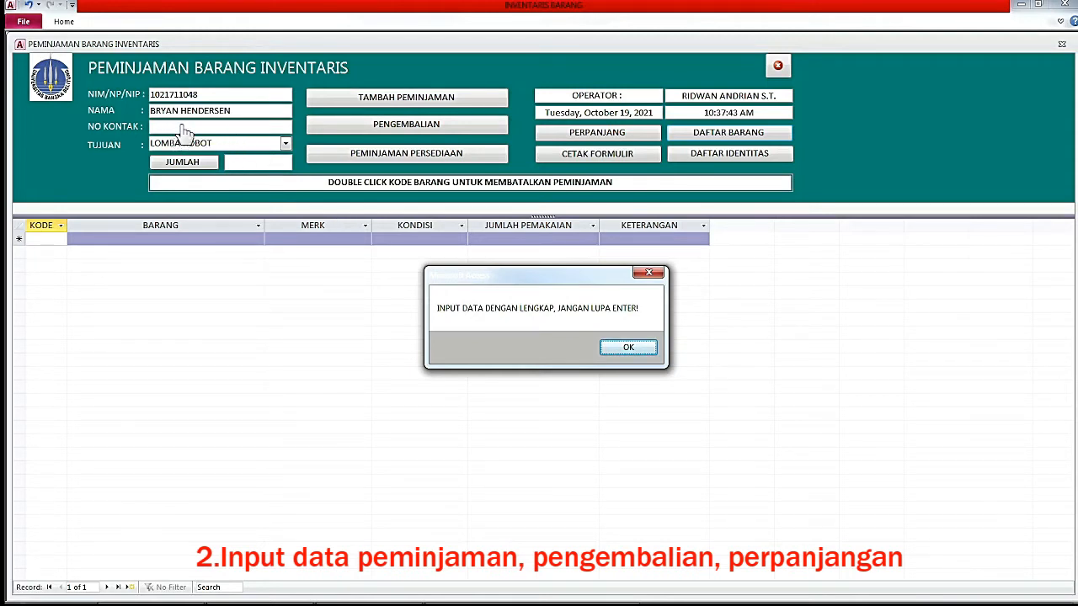
pyautogui.click(629, 350)
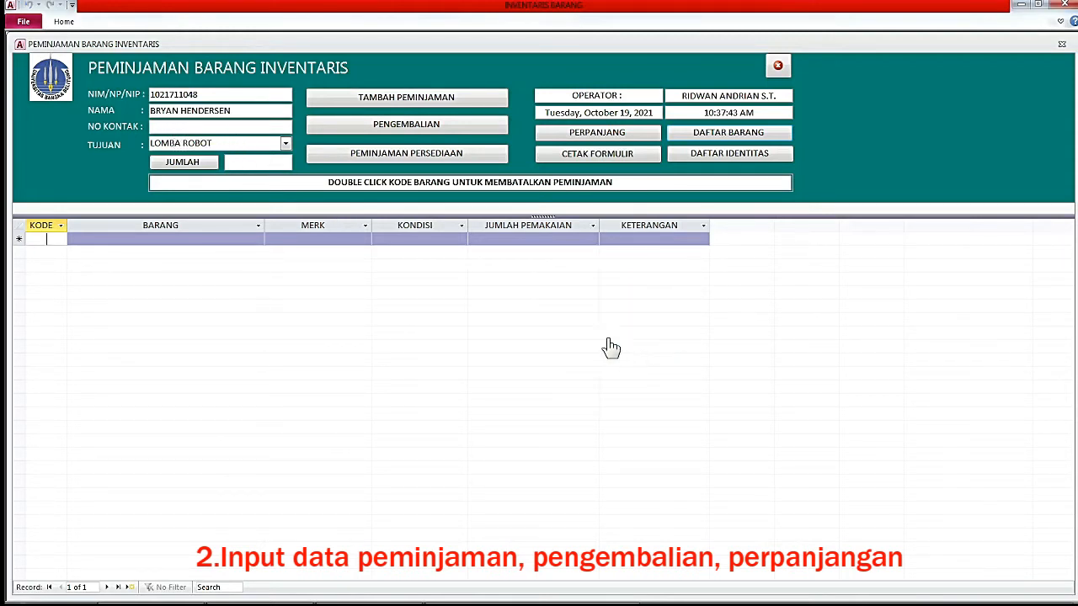
pyautogui.click(198, 128)
pyautogui.press('Return')
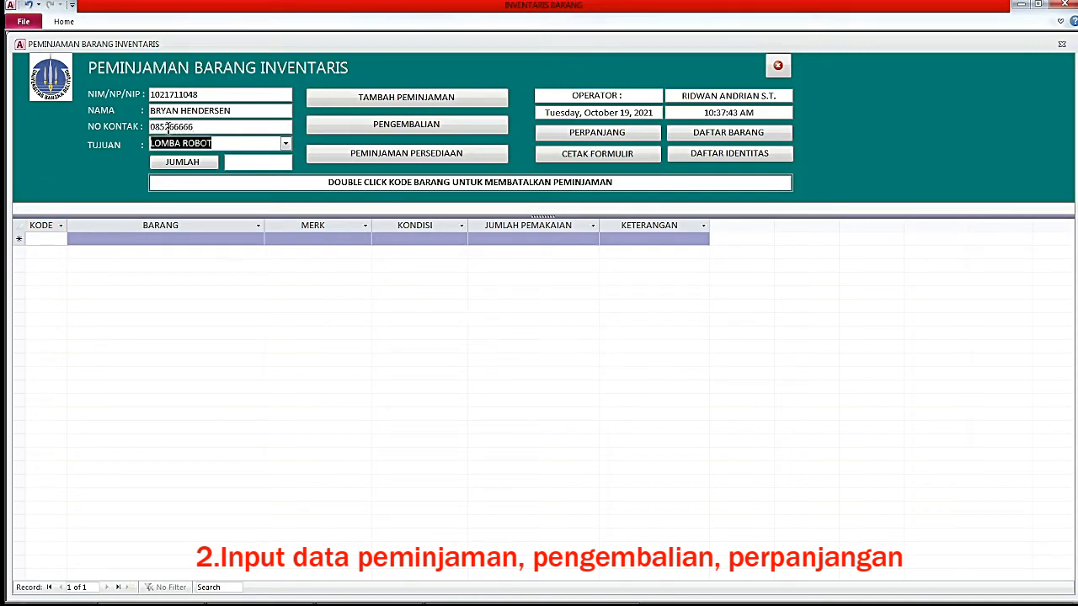
# Add items 3 and 6 (POWER SUPPLY DC) to the loan and cancel the stray code entry.
pyautogui.click(226, 145)
pyautogui.click(38, 240)
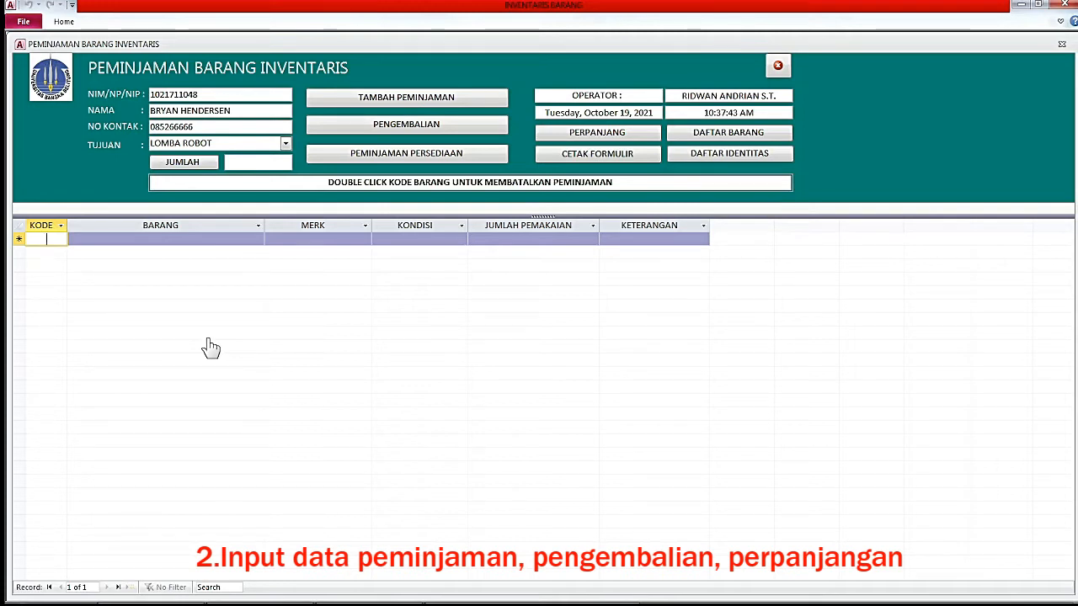
pyautogui.write('3')
pyautogui.press('Return')
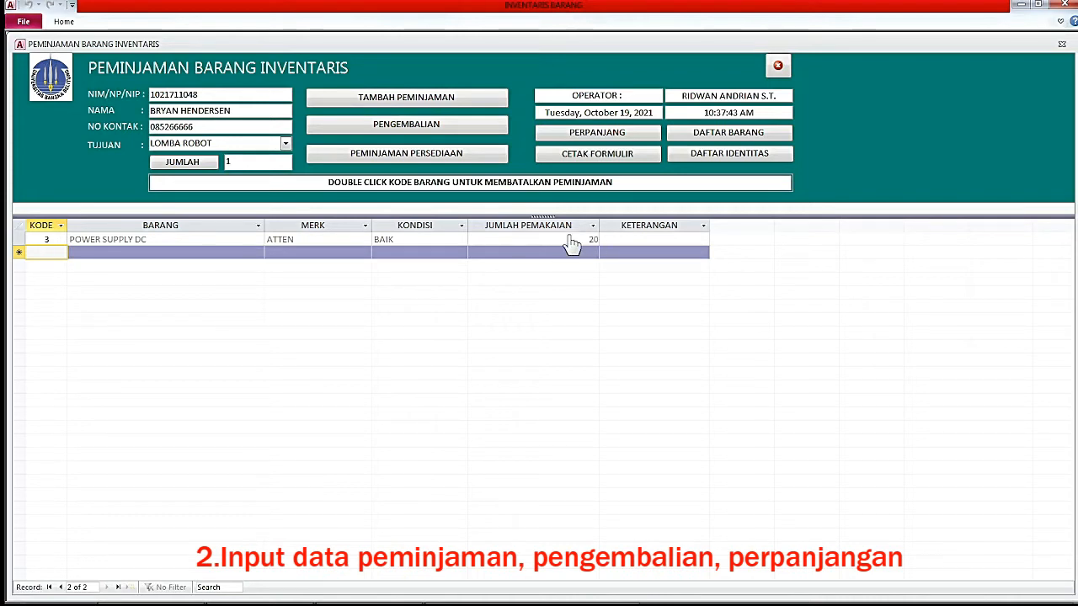
pyautogui.write('6')
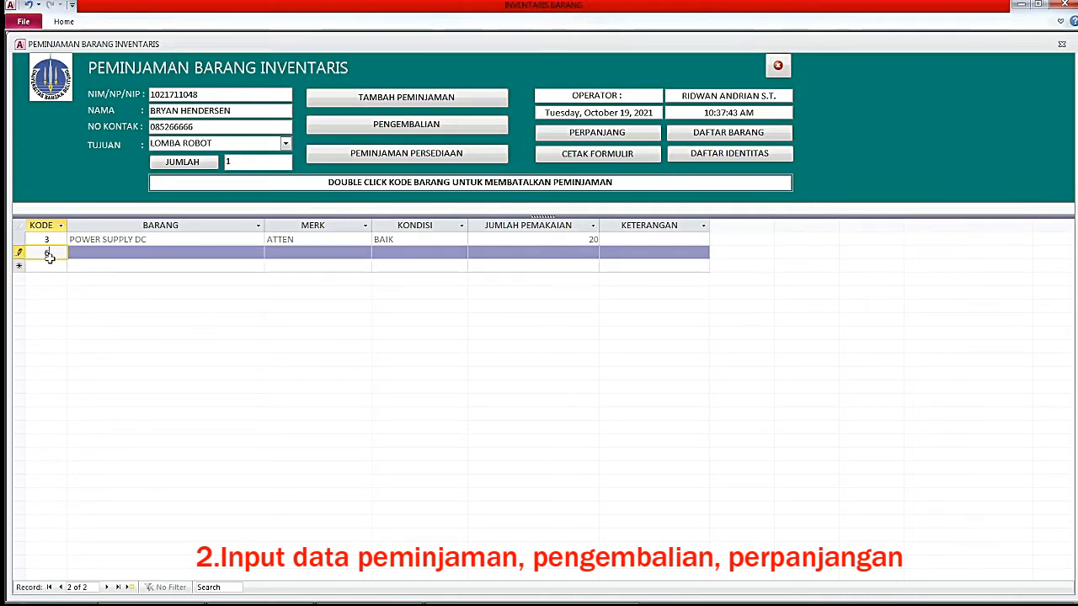
pyautogui.press('Return')
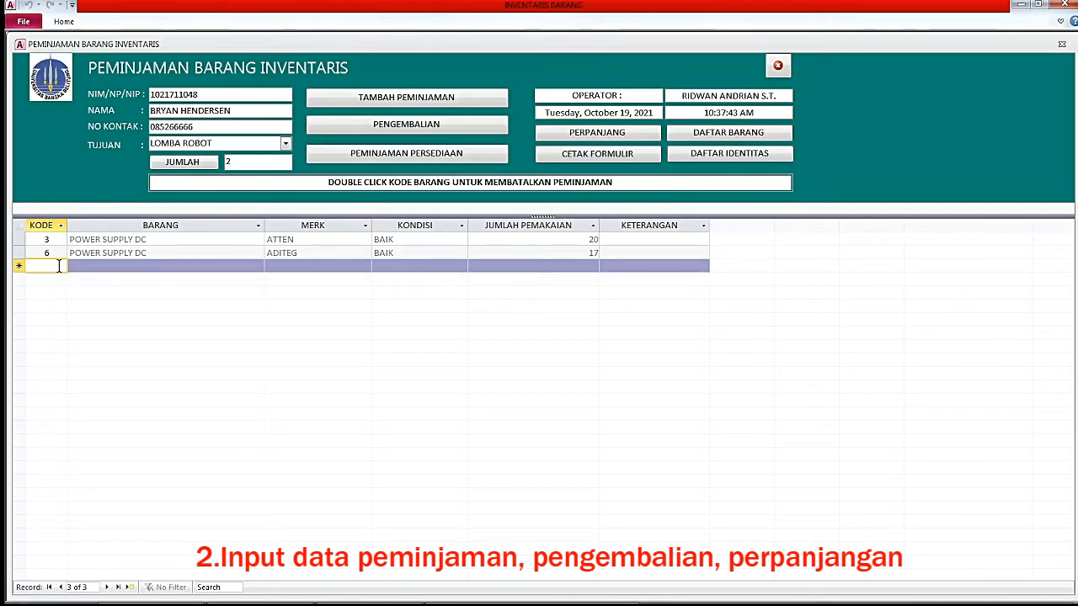
pyautogui.write('1')
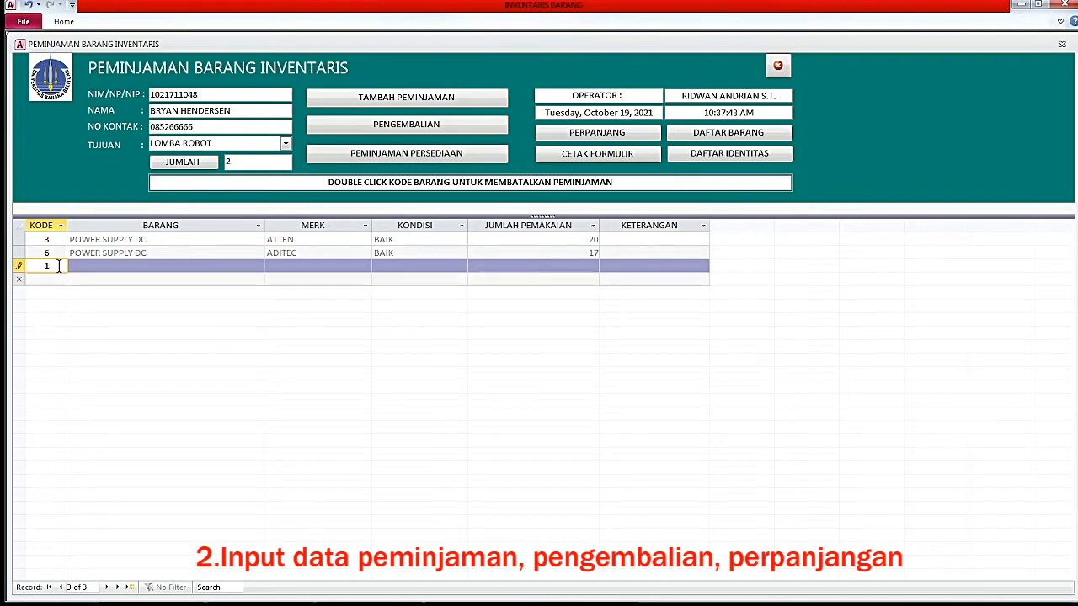
pyautogui.press('BackSpace')
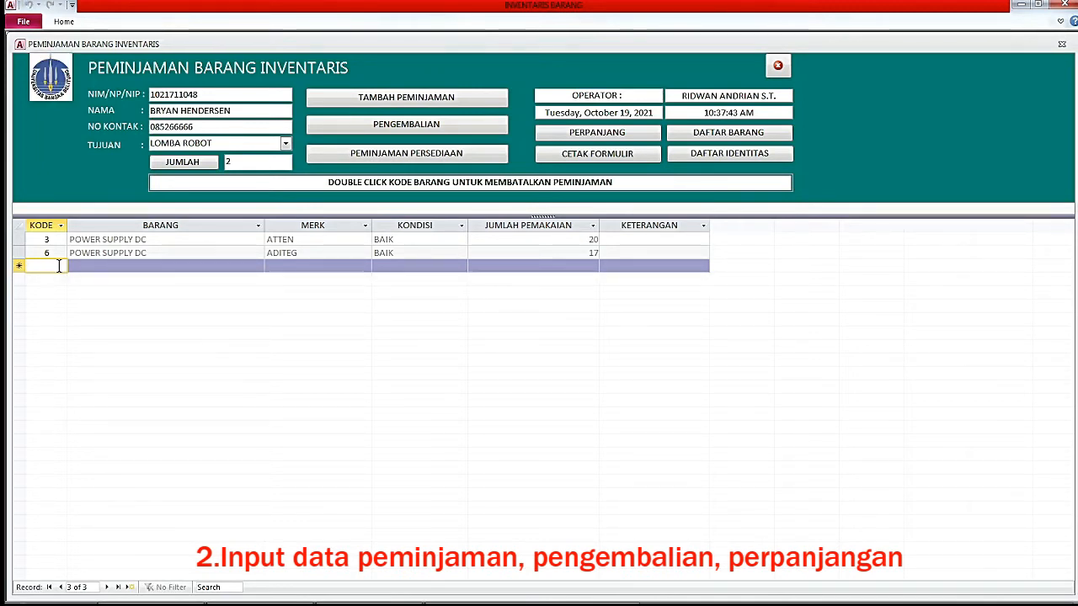
pyautogui.click(729, 138)
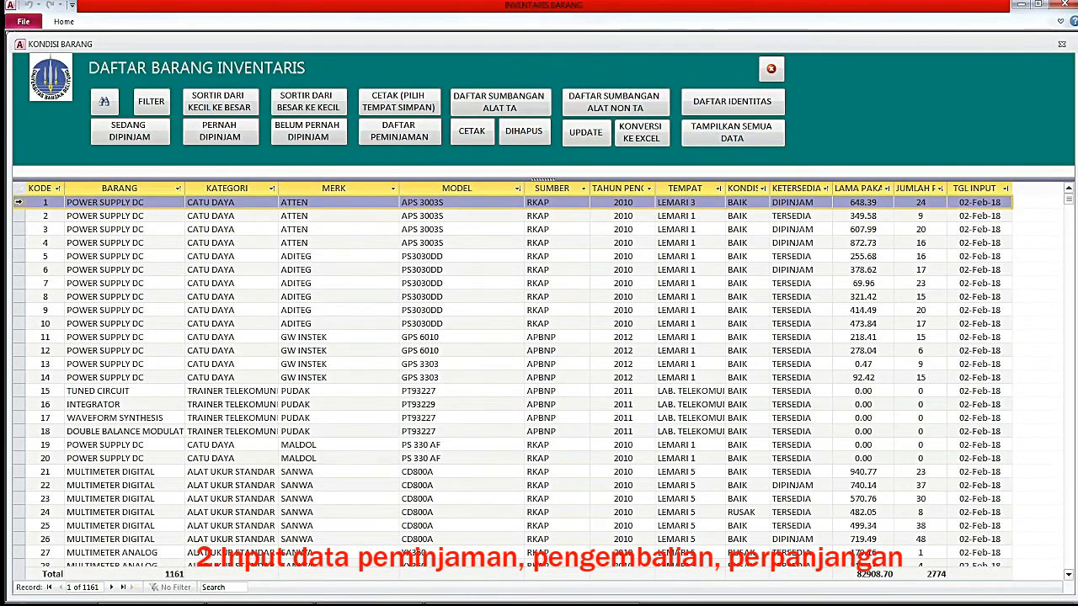
pyautogui.click(798, 203)
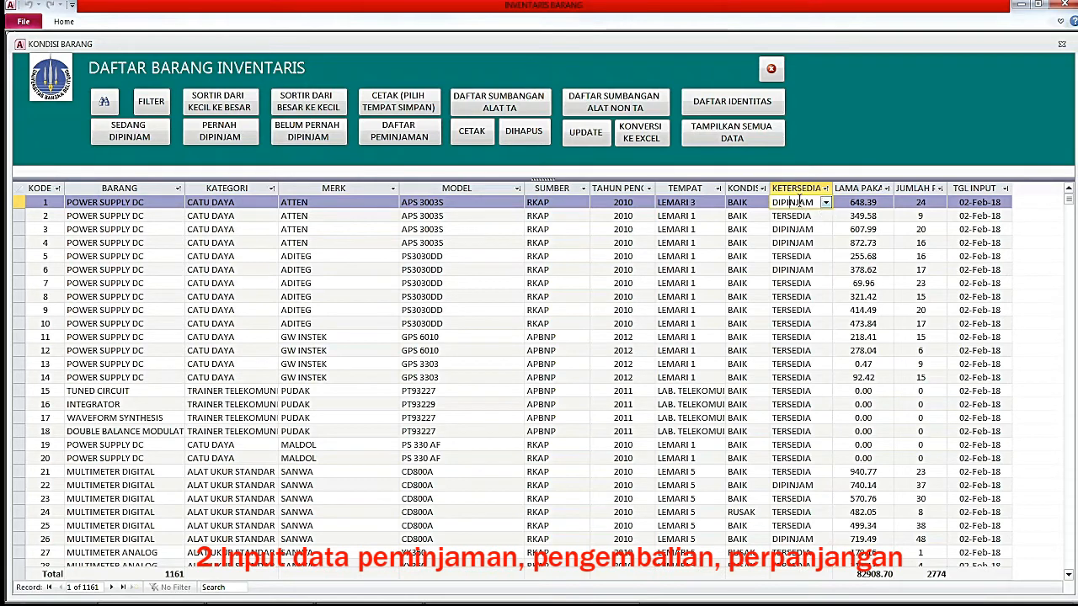
pyautogui.click(771, 69)
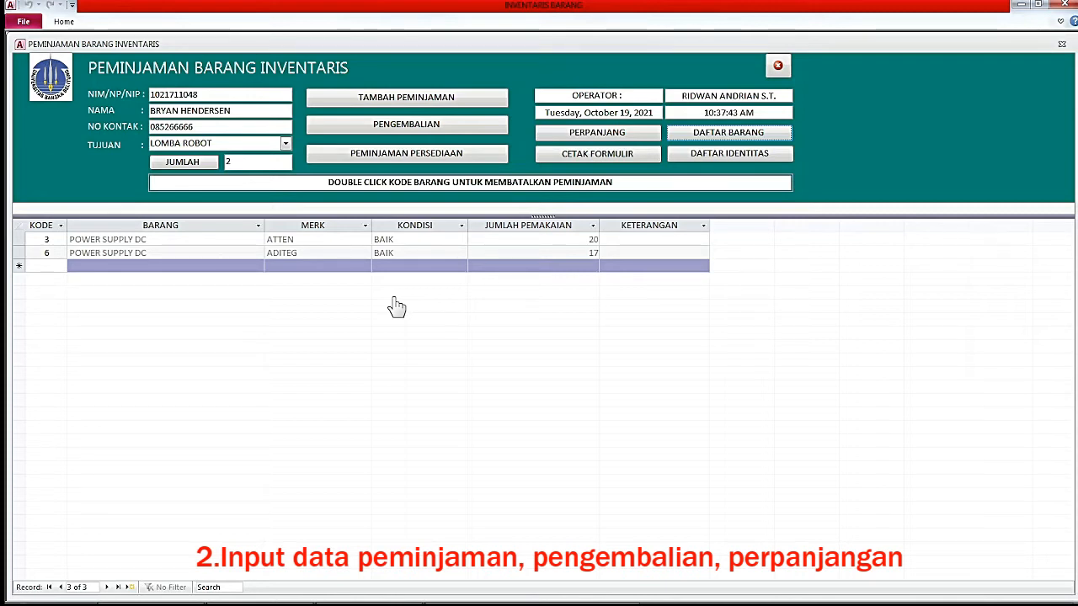
pyautogui.click(46, 265)
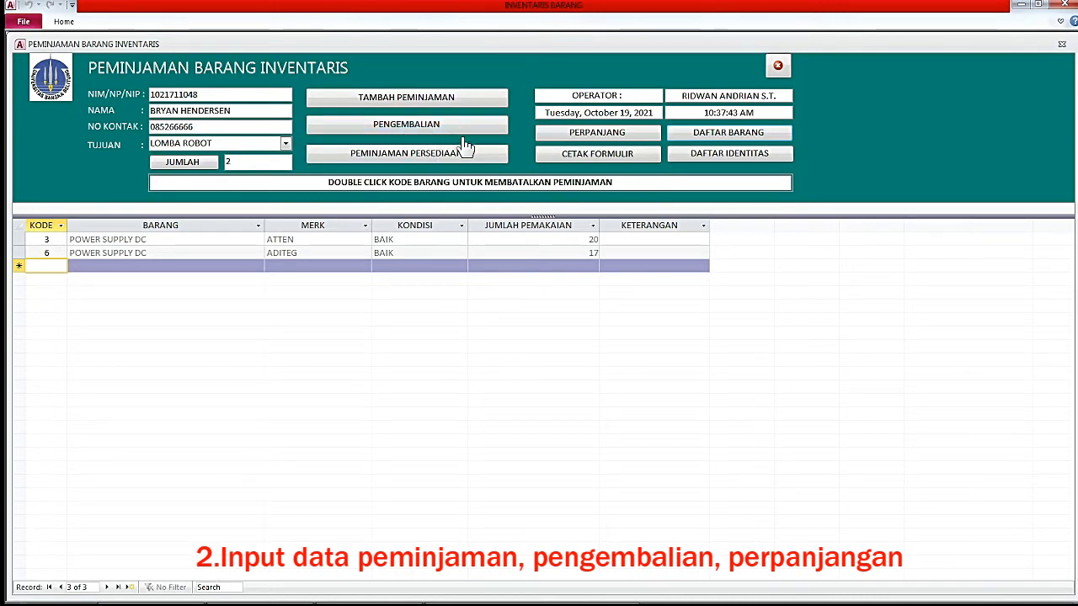
# Switch to PENGEMBALIAN and add item 1 to the returned items.
pyautogui.click(417, 128)
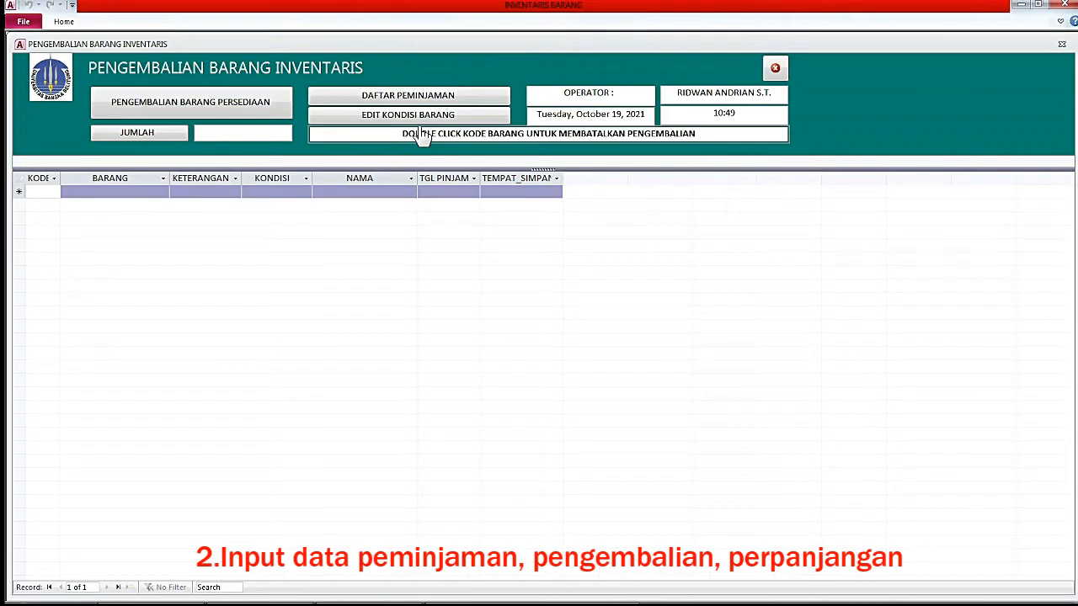
pyautogui.click(41, 192)
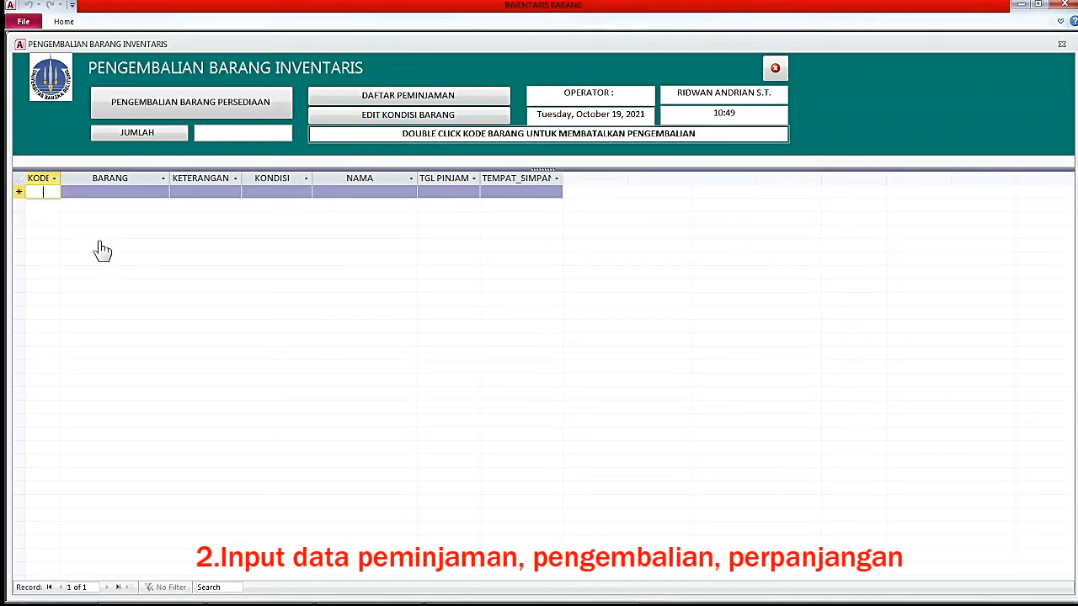
pyautogui.write('1')
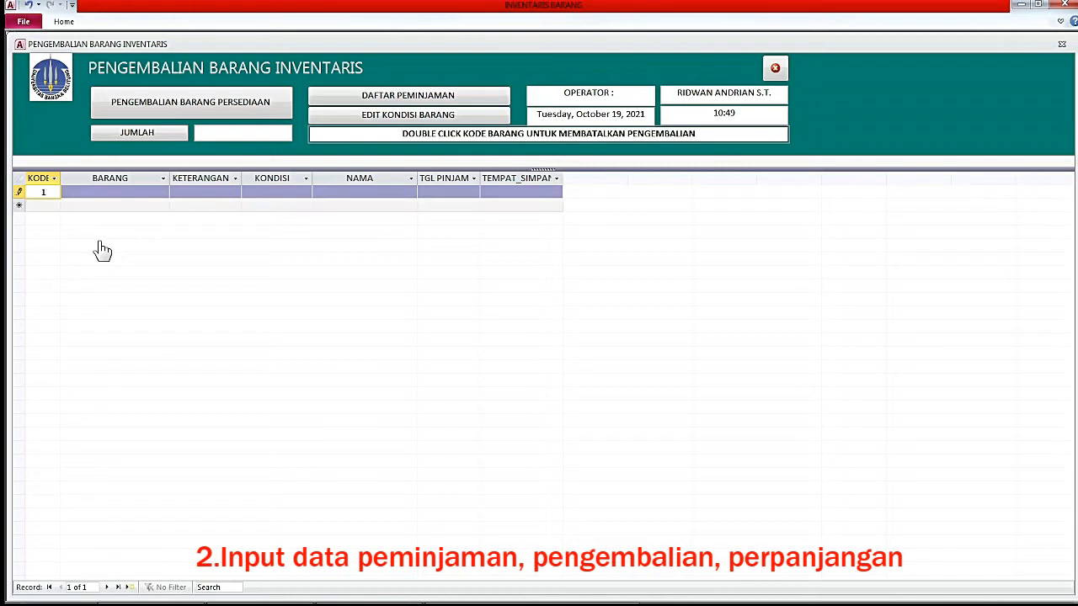
pyautogui.press('Return')
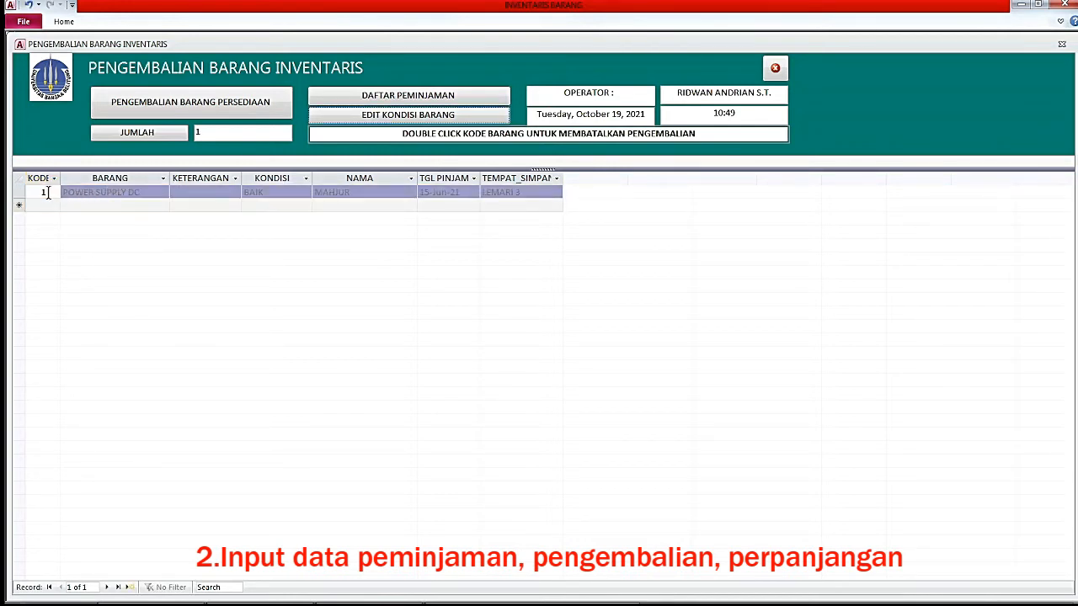
# Set item 1's return condition to CACAT in the condition editor.
pyautogui.click(48, 192)
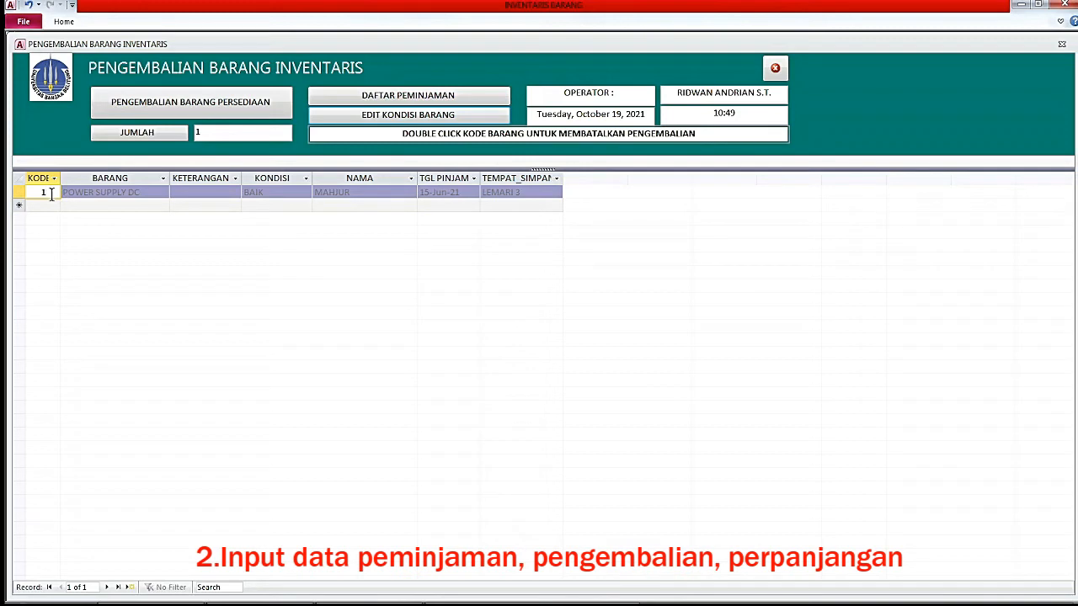
pyautogui.click(370, 116)
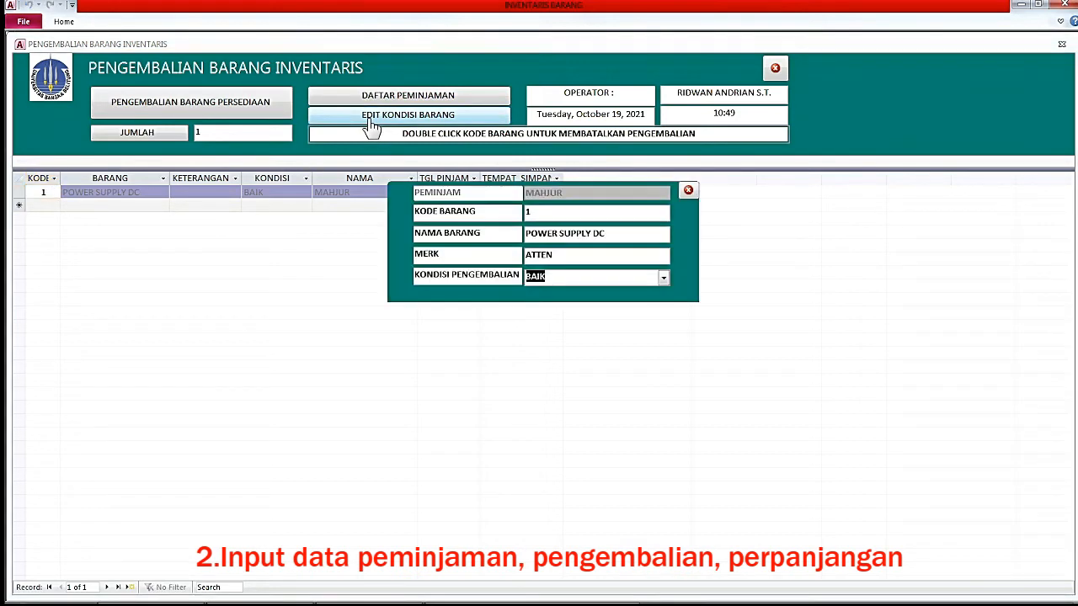
pyautogui.click(663, 280)
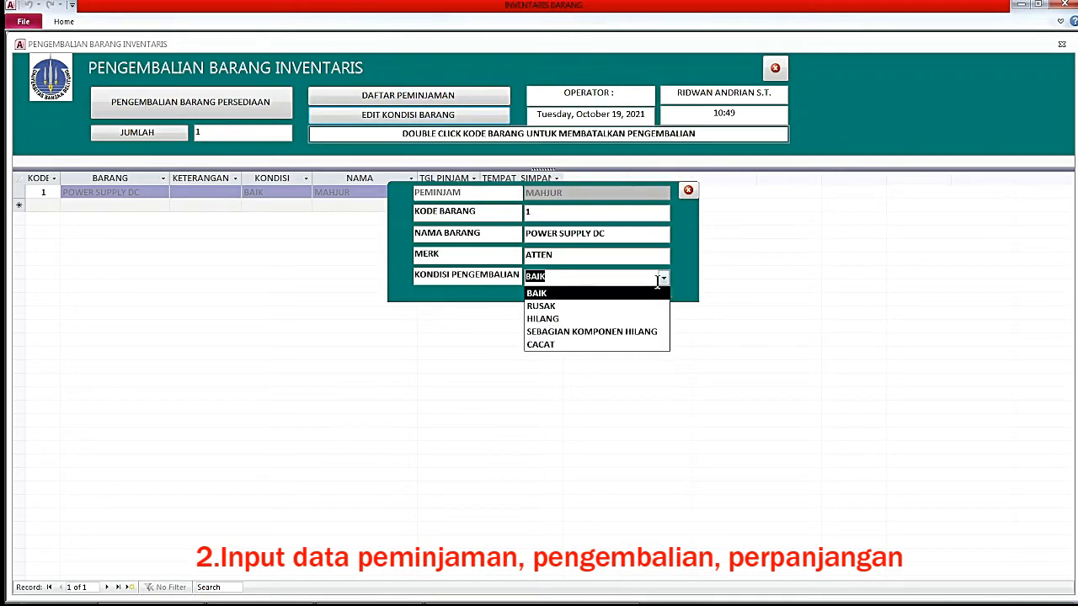
pyautogui.click(577, 347)
pyautogui.click(688, 190)
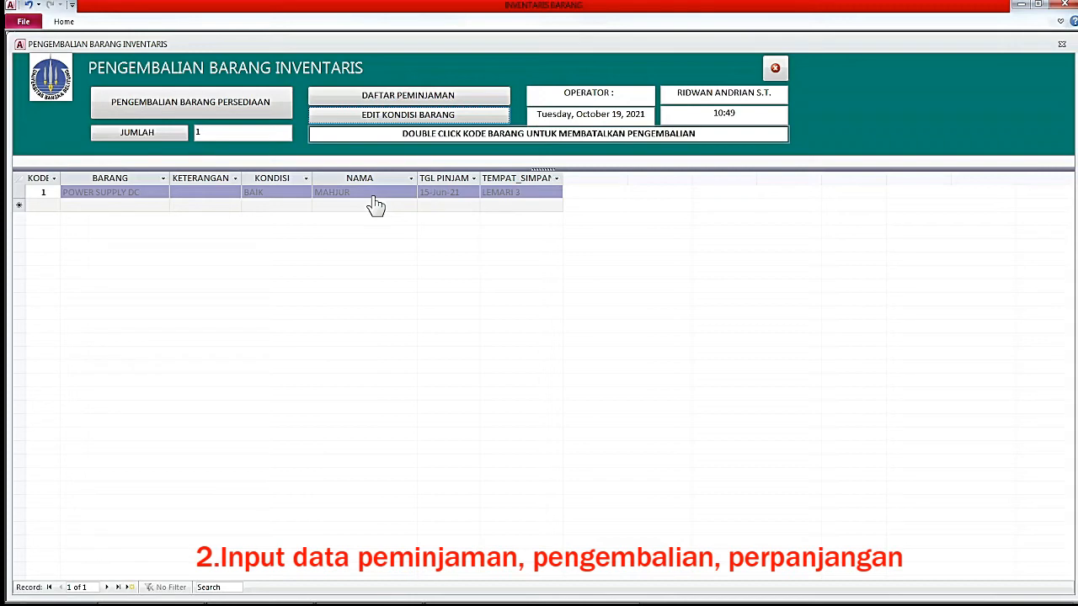
# Check the returned power supply's CACAT record in the unfiltered usage list, then close it and the returns form.
pyautogui.click(410, 96)
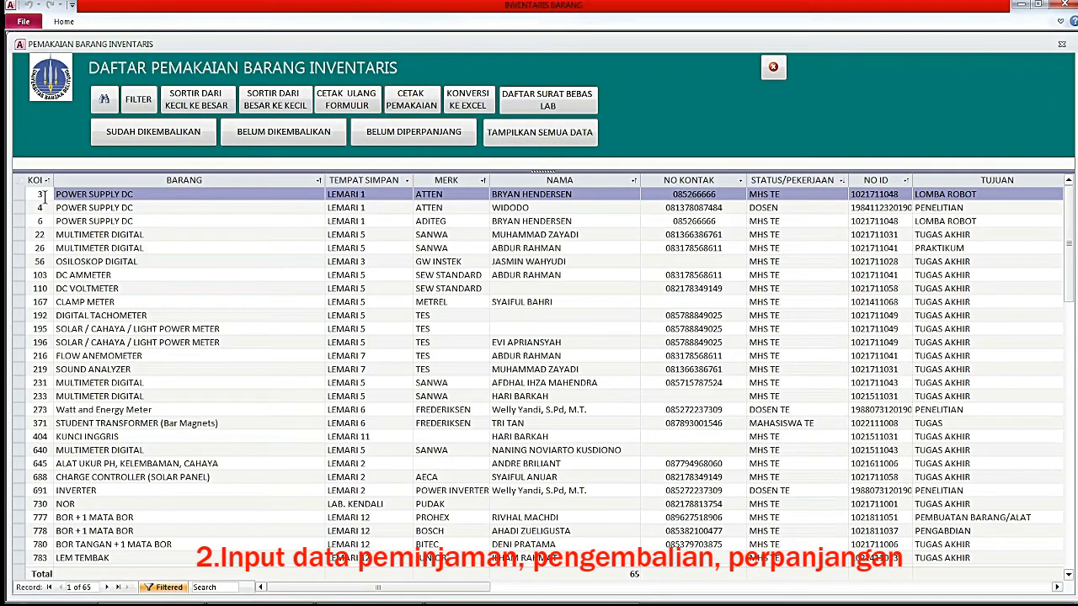
pyautogui.click(514, 134)
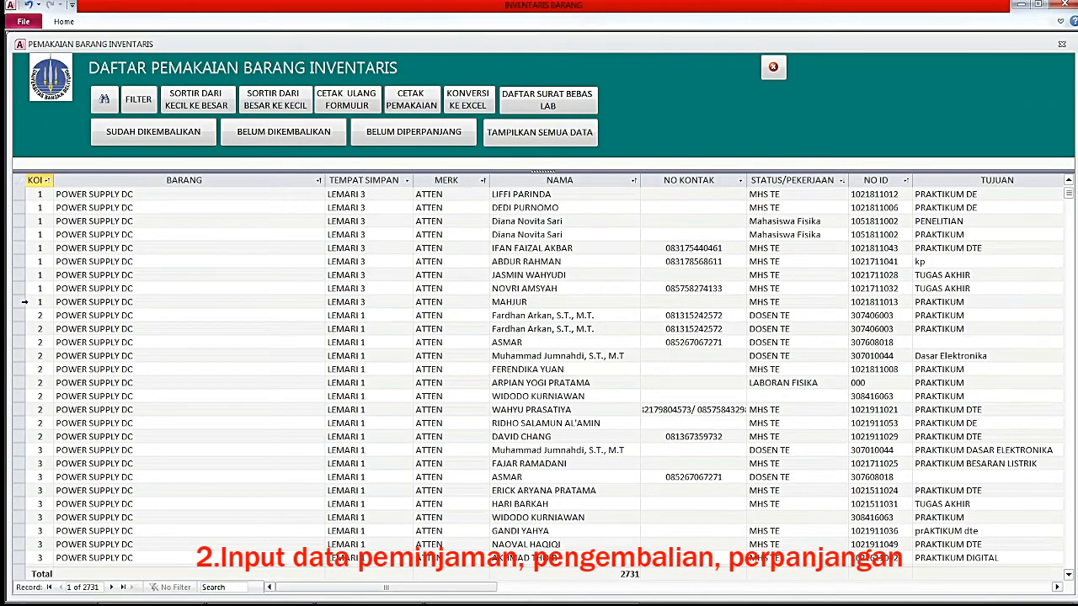
pyautogui.click(25, 301)
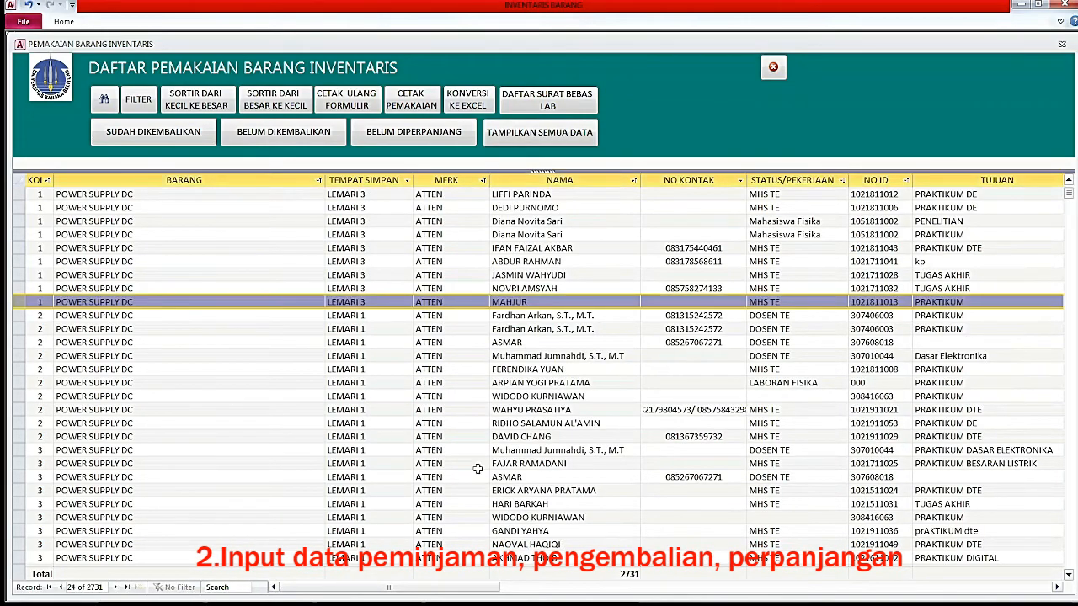
pyautogui.moveTo(450, 587); pyautogui.dragTo(605, 593)
pyautogui.click(969, 303)
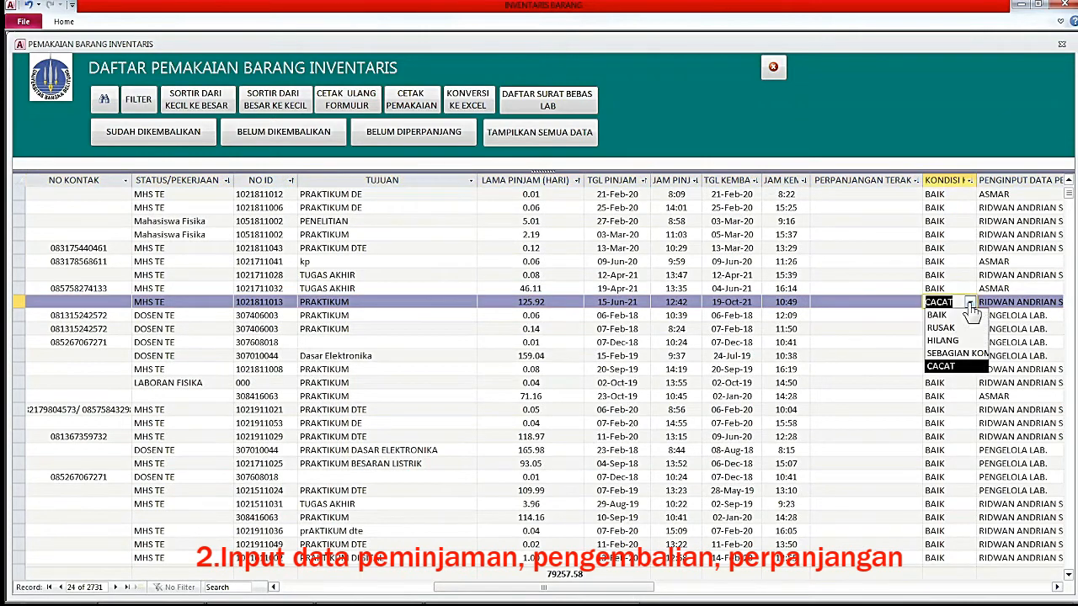
pyautogui.click(970, 304)
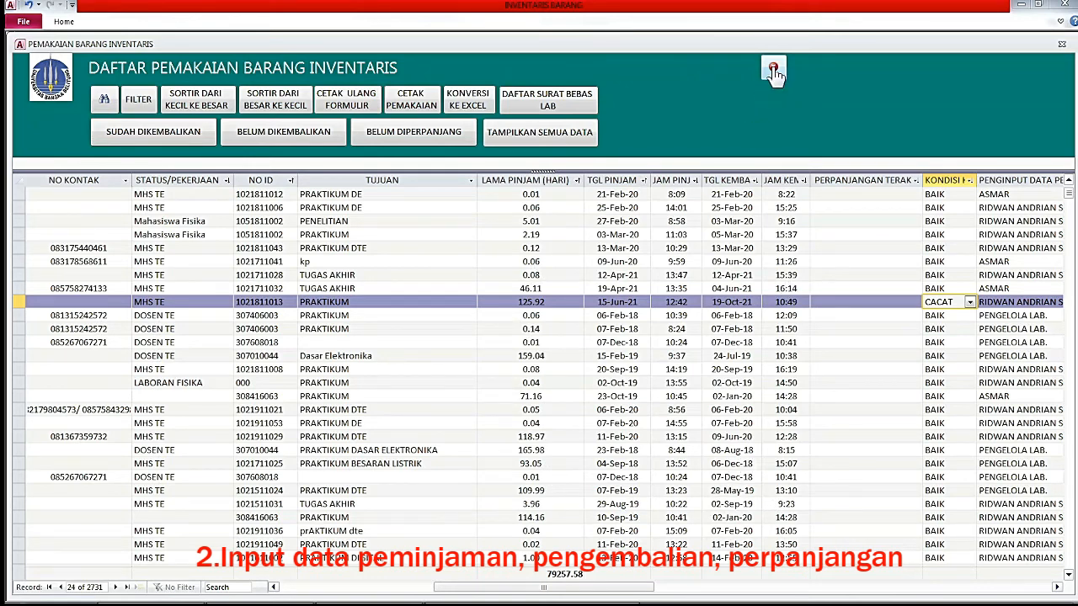
pyautogui.click(773, 70)
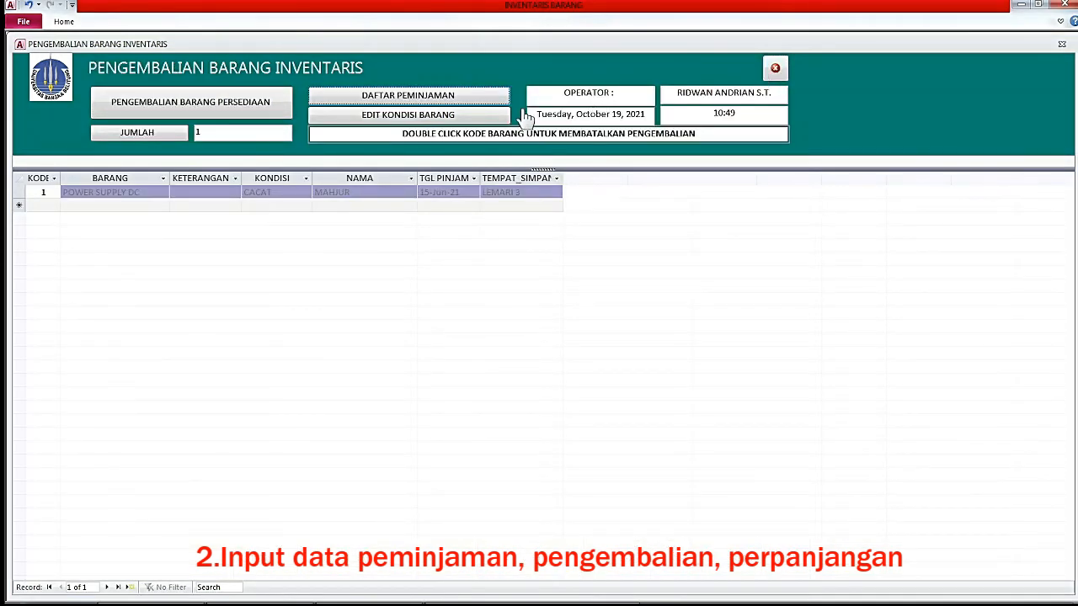
pyautogui.click(776, 70)
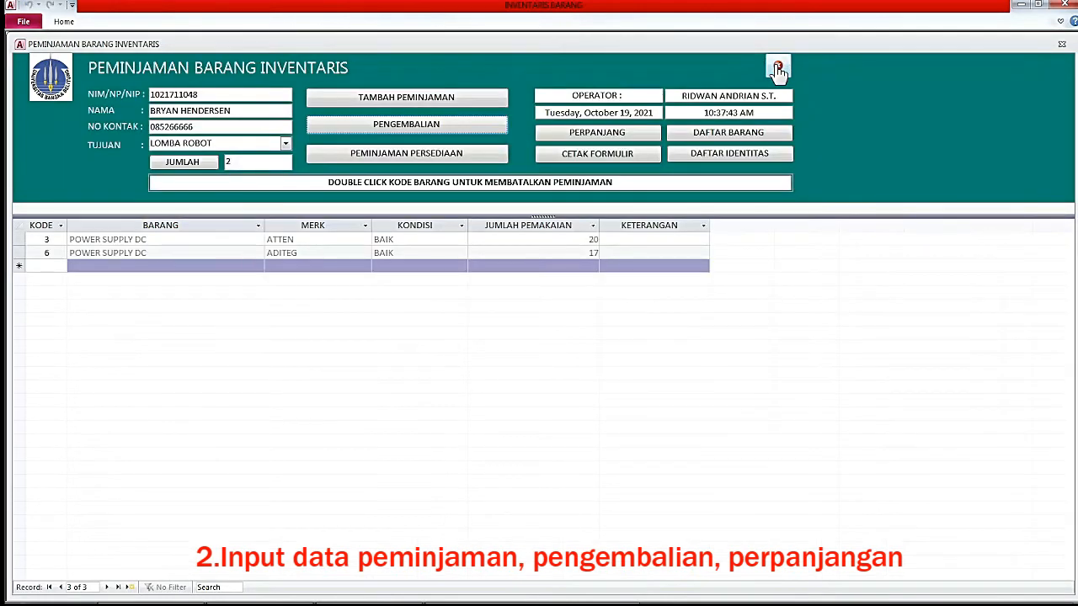
# Review funding, year, location and condition of items 2 and 3 in the inventory item list.
pyautogui.click(744, 138)
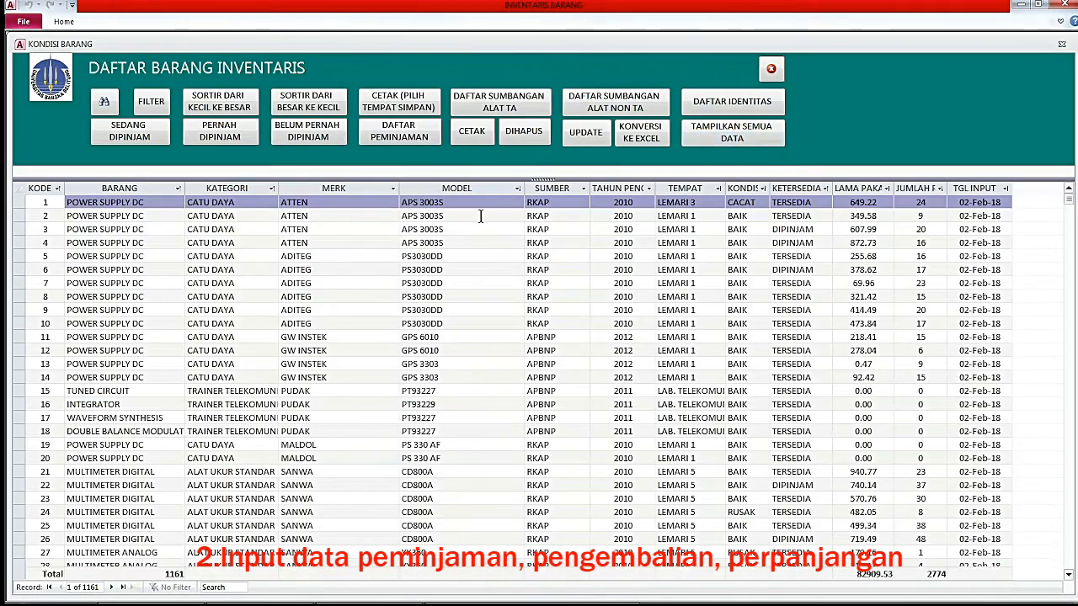
pyautogui.click(468, 217)
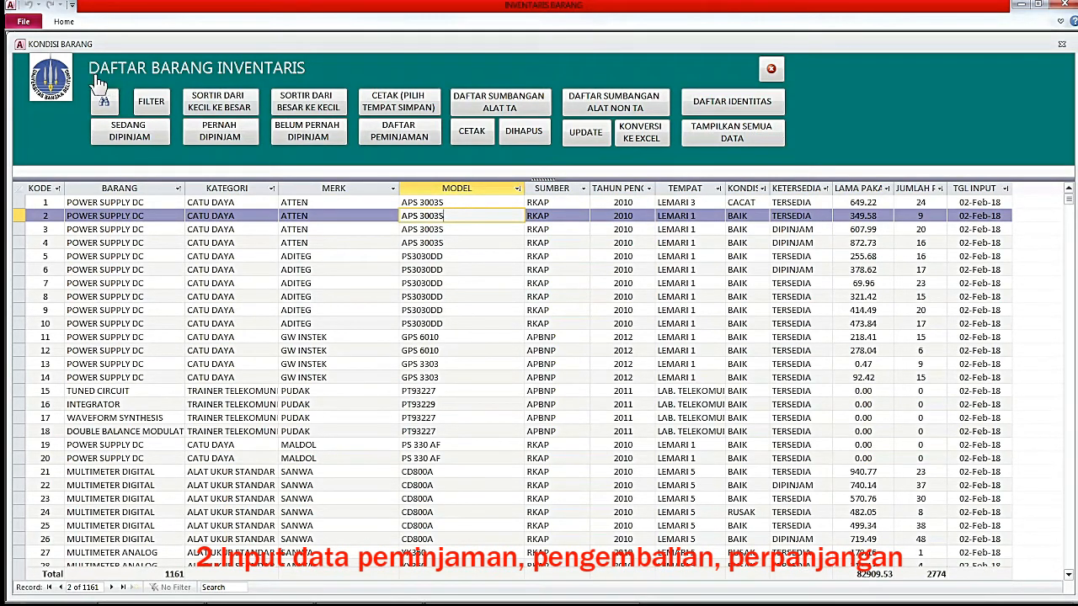
pyautogui.click(561, 217)
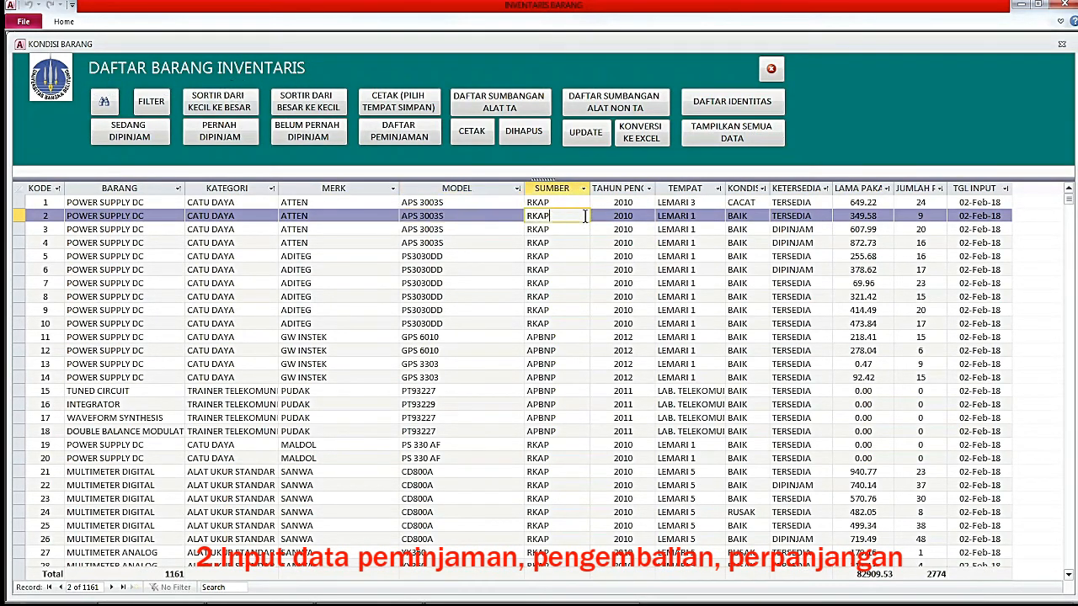
pyautogui.click(640, 217)
pyautogui.click(700, 216)
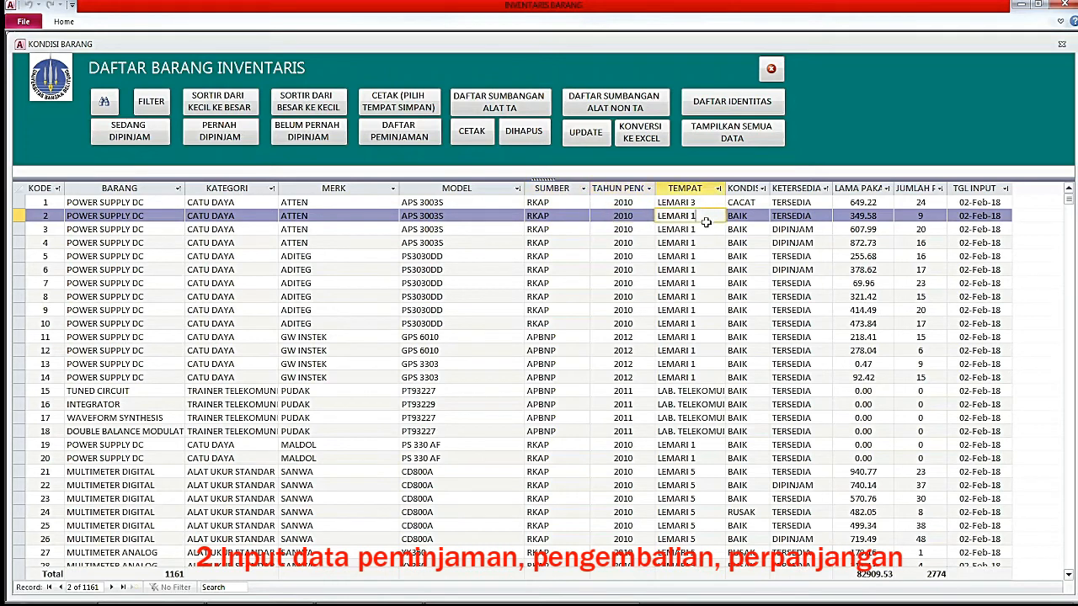
pyautogui.click(706, 229)
pyautogui.click(762, 230)
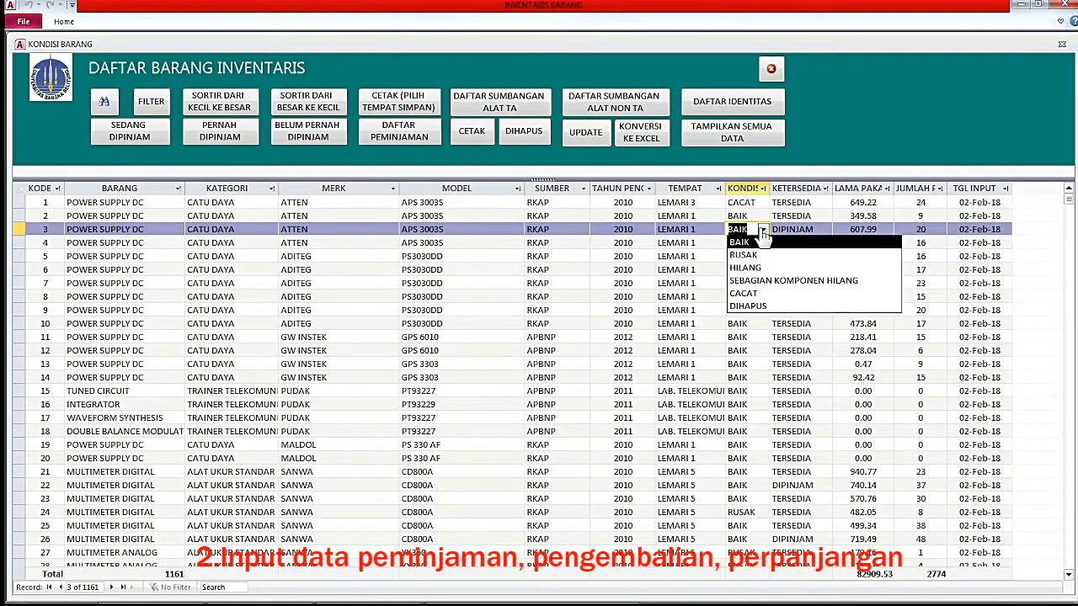
pyautogui.click(771, 69)
# Close the loan form, recheck the item list, and open the DAFTAR PEMAKAIAN usage list.
pyautogui.click(779, 69)
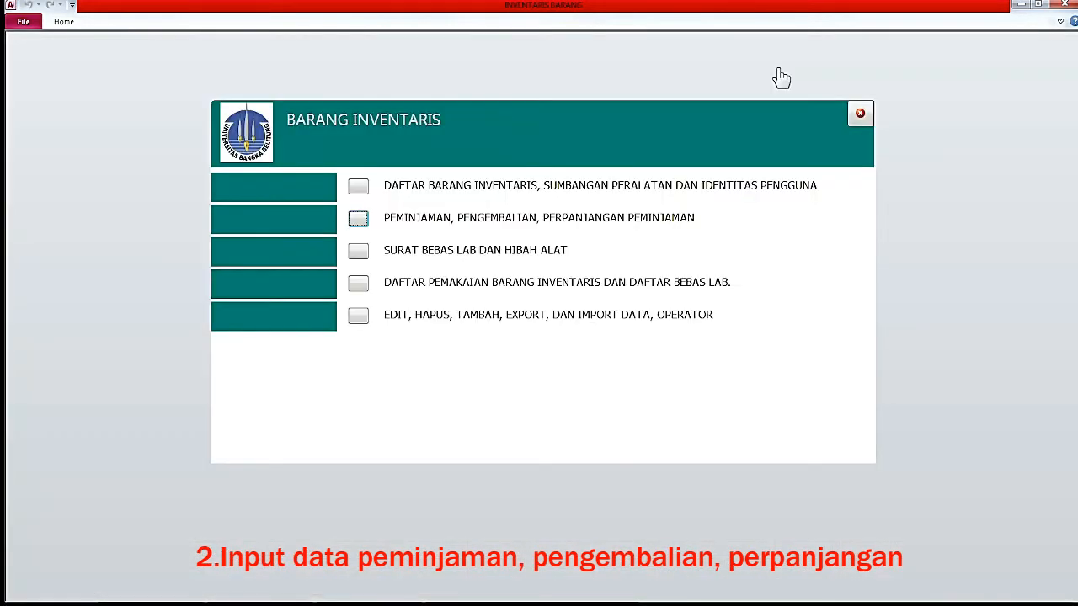
pyautogui.click(347, 189)
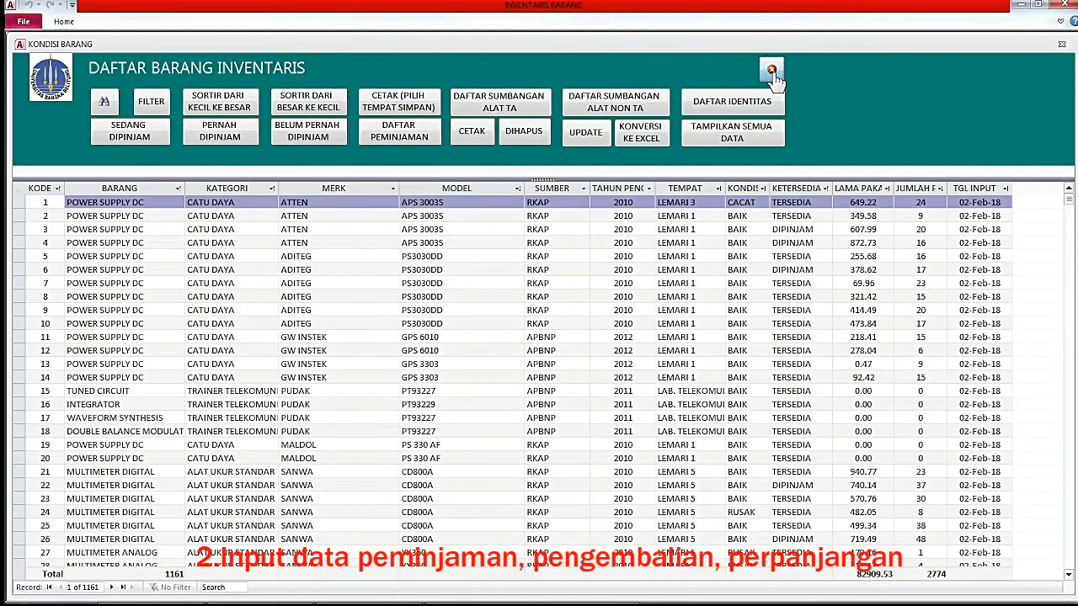
pyautogui.click(771, 73)
pyautogui.click(359, 284)
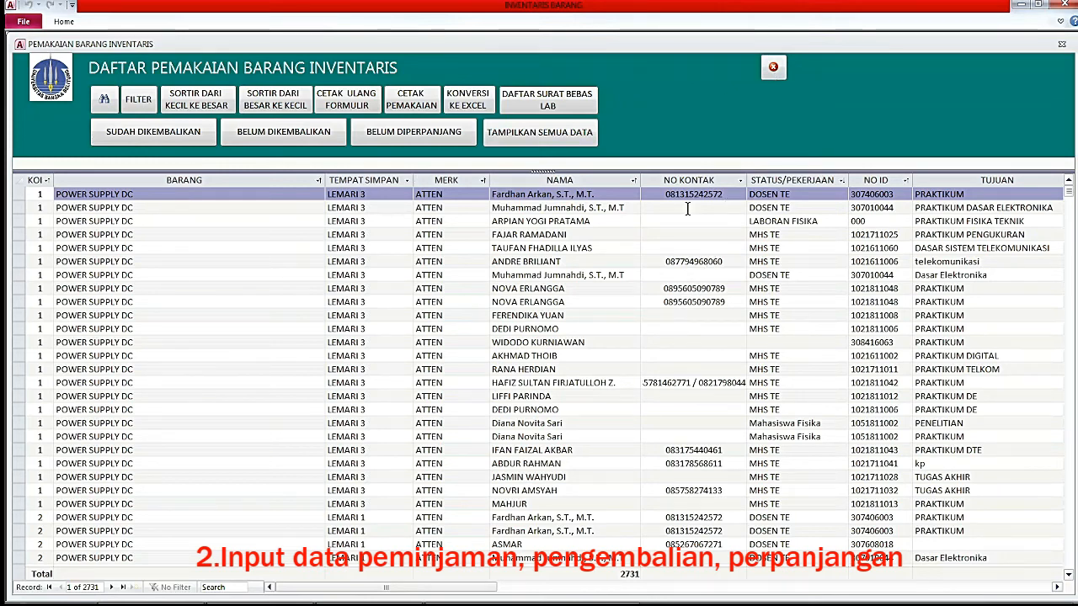
# Close the usage list, unlock EDIT with the password, and open EDIT KONDISI BARANG SAAT PENGEMBALIAN.
pyautogui.click(773, 69)
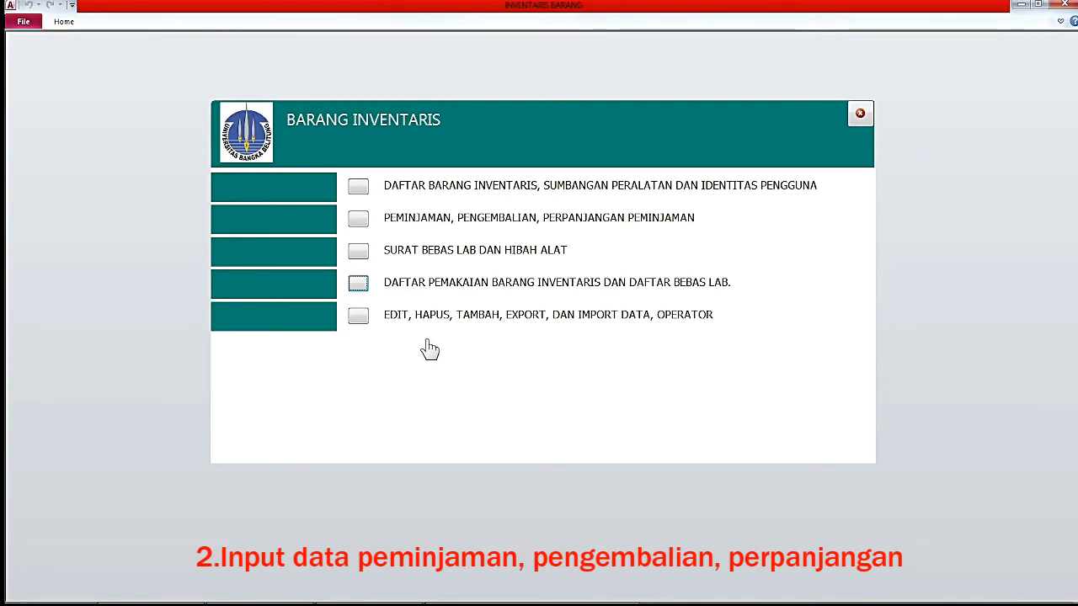
pyautogui.click(358, 317)
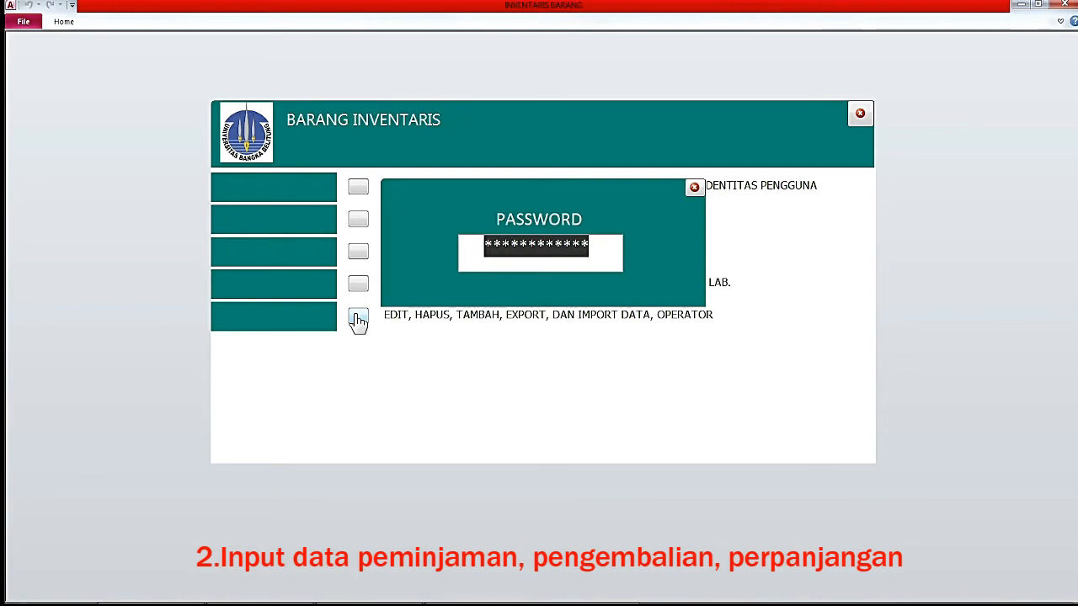
pyautogui.write('**********')
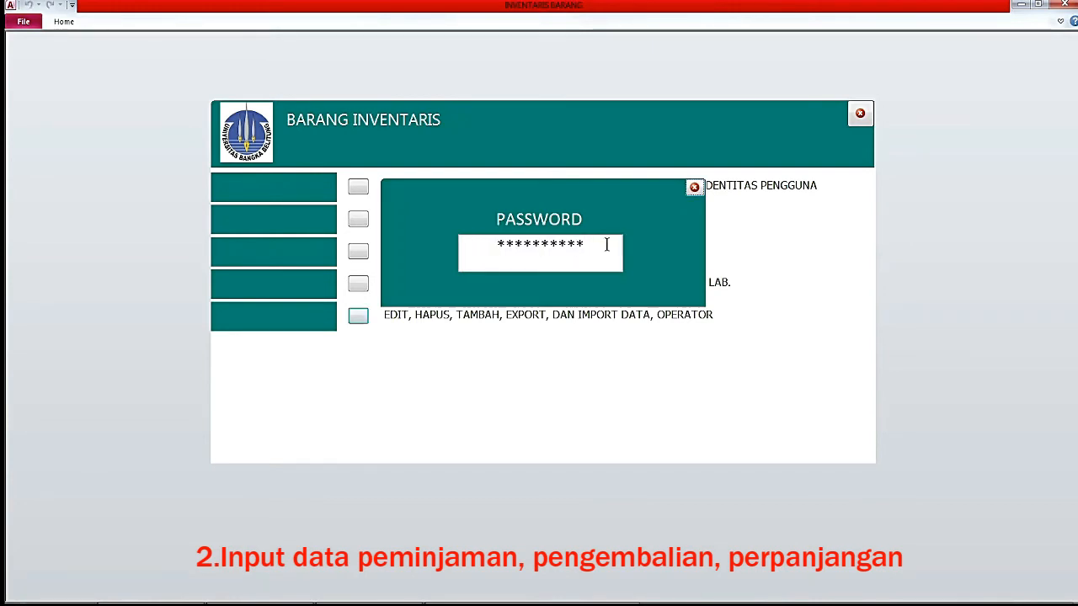
pyautogui.press('Return')
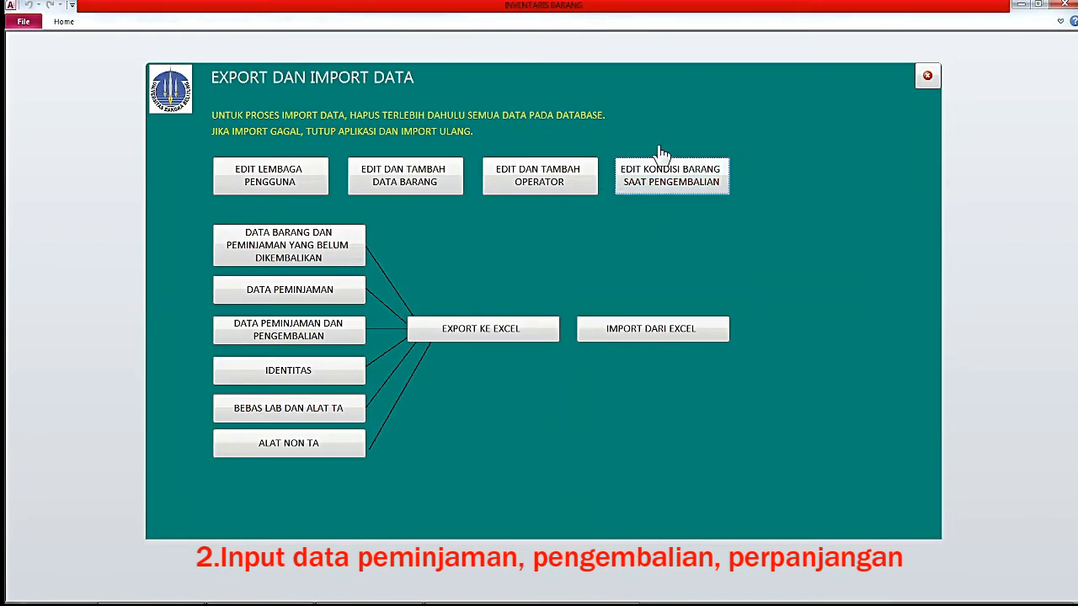
pyautogui.click(673, 186)
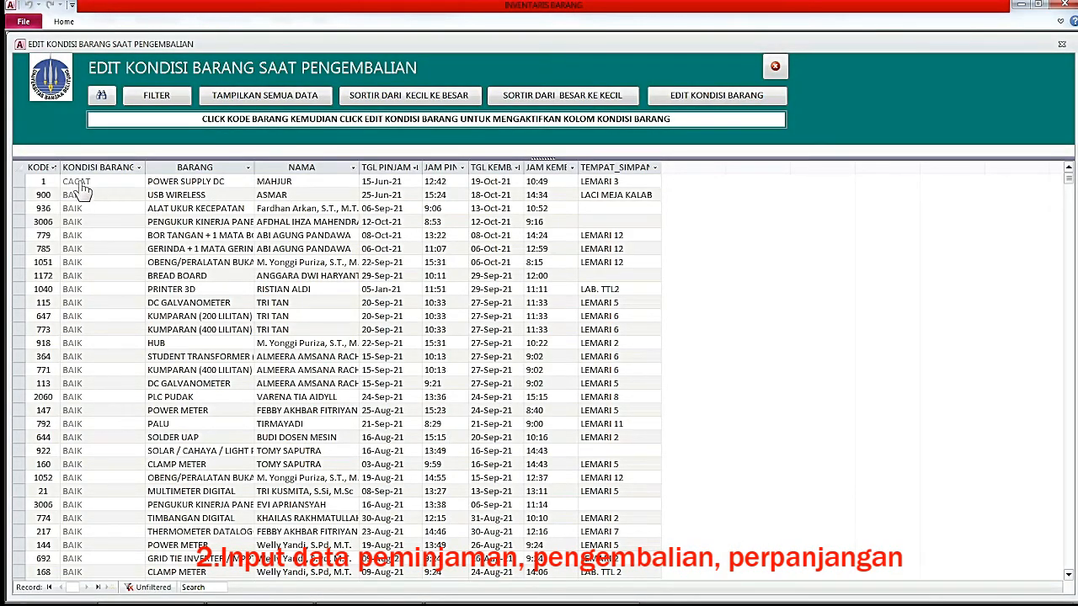
# Change the returned POWER SUPPLY DC record's condition from CACAT to BAIK and close the editor.
pyautogui.click(96, 185)
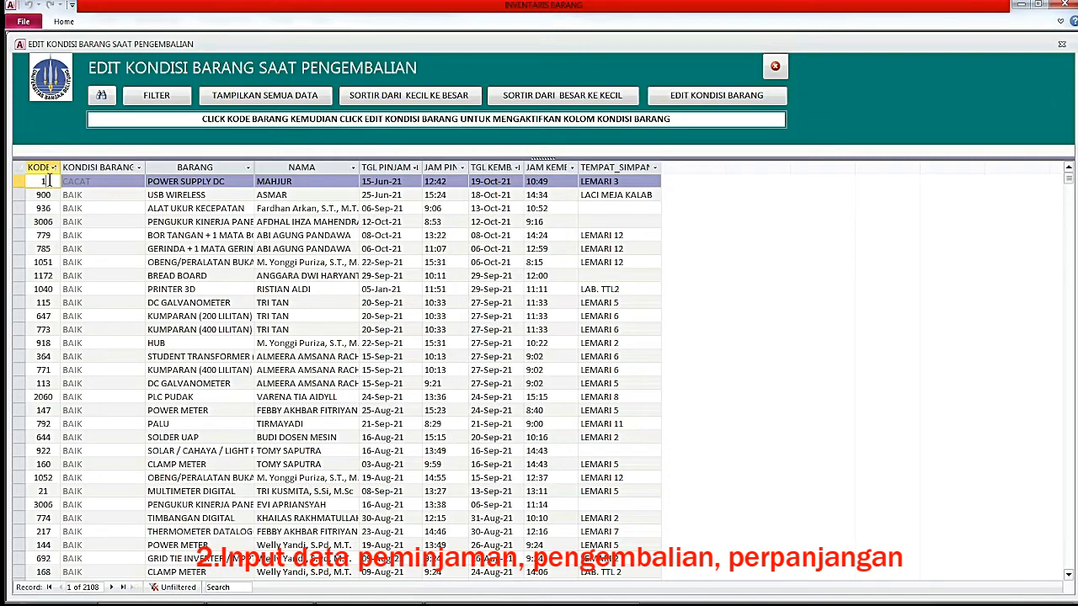
pyautogui.click(716, 98)
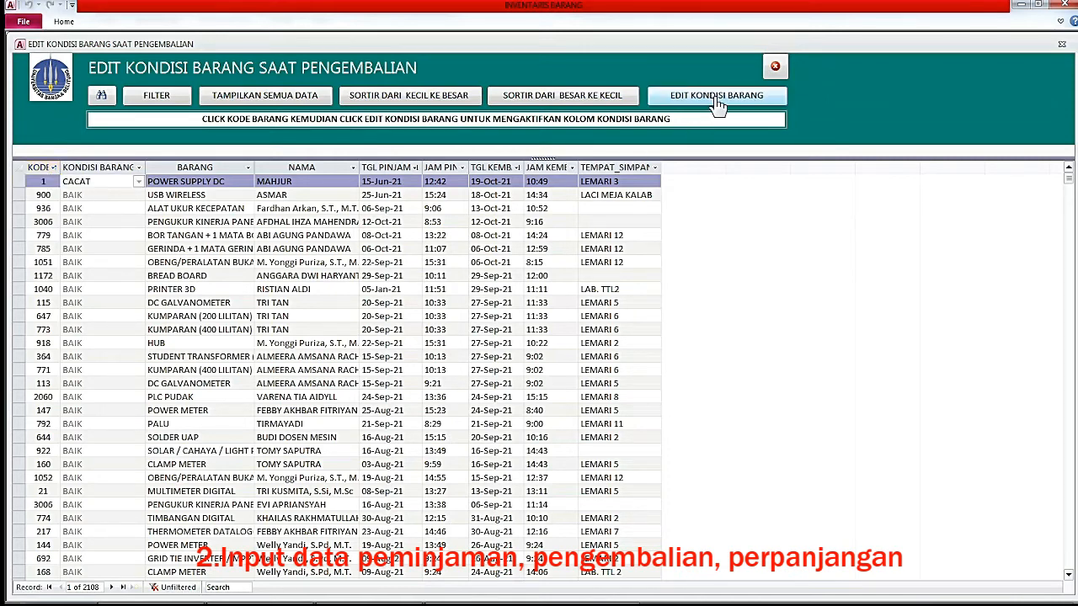
pyautogui.click(138, 182)
pyautogui.click(85, 194)
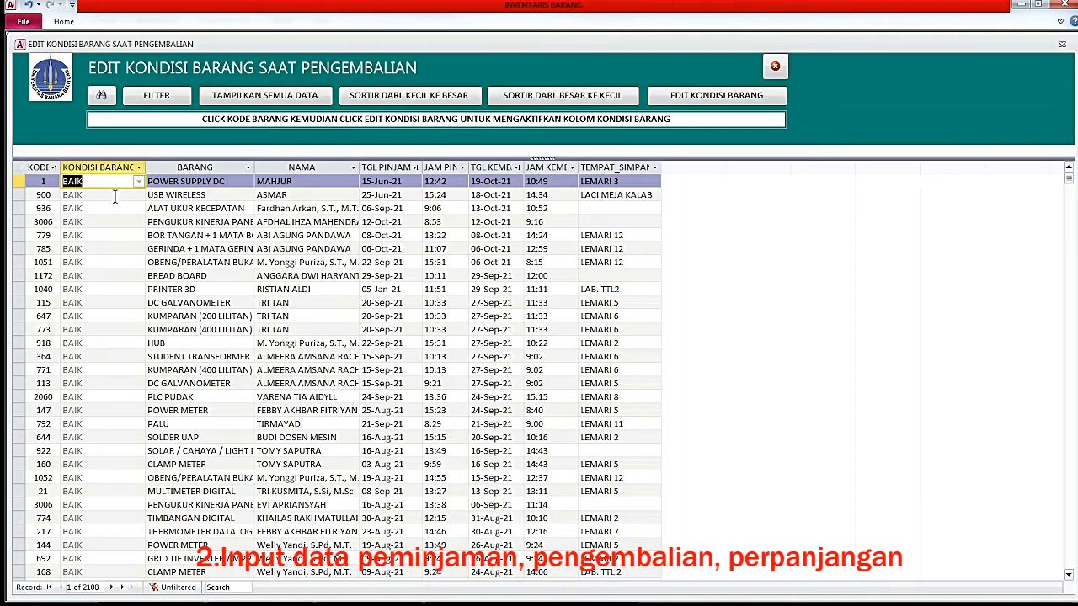
pyautogui.click(775, 67)
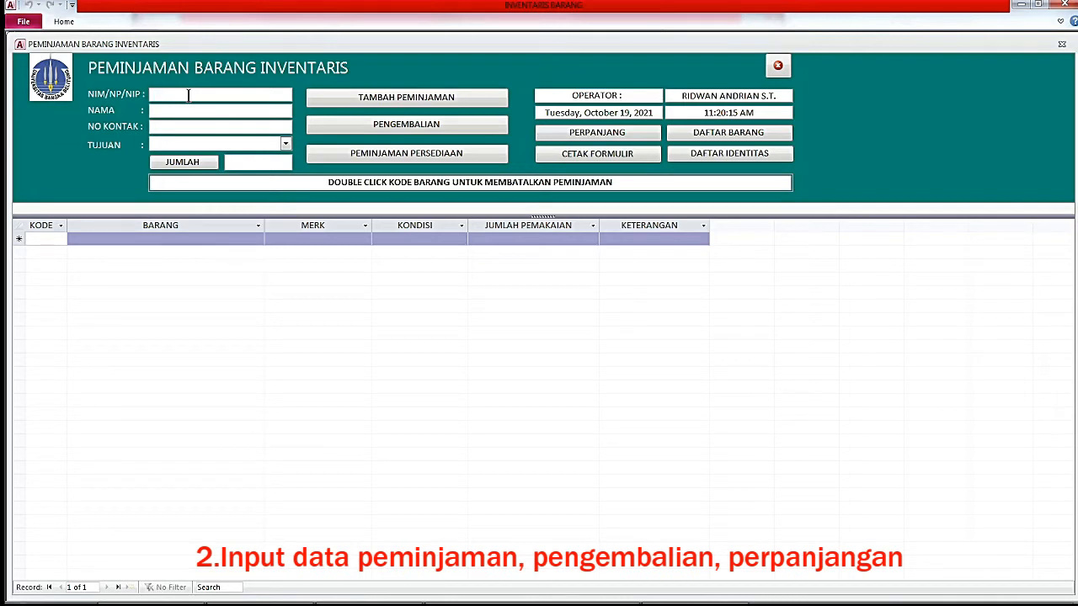
# Enter the borrower's student ID number and set the loan purpose to TUGAS AKHIR.
pyautogui.write('1021711018')
pyautogui.press('Return')
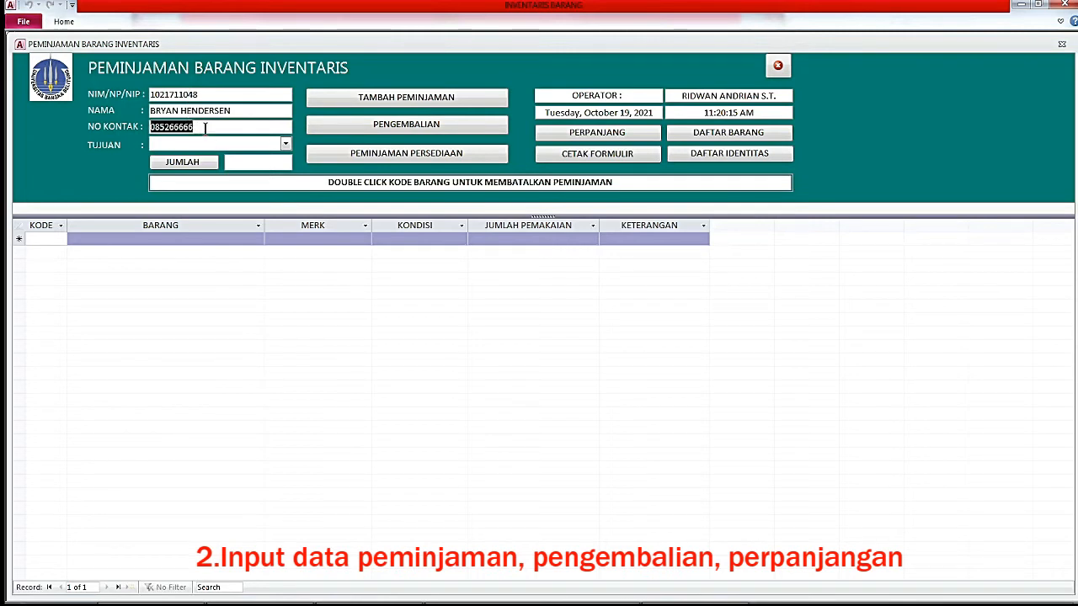
pyautogui.moveTo(206, 128); pyautogui.dragTo(151, 128)
pyautogui.click(285, 144)
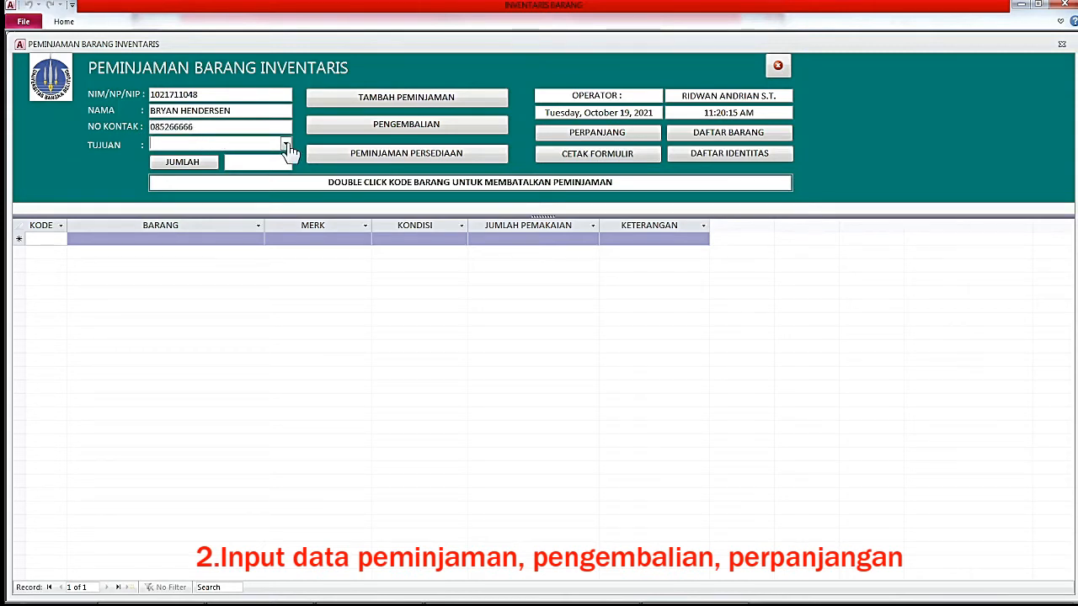
pyautogui.click(260, 159)
pyautogui.click(234, 144)
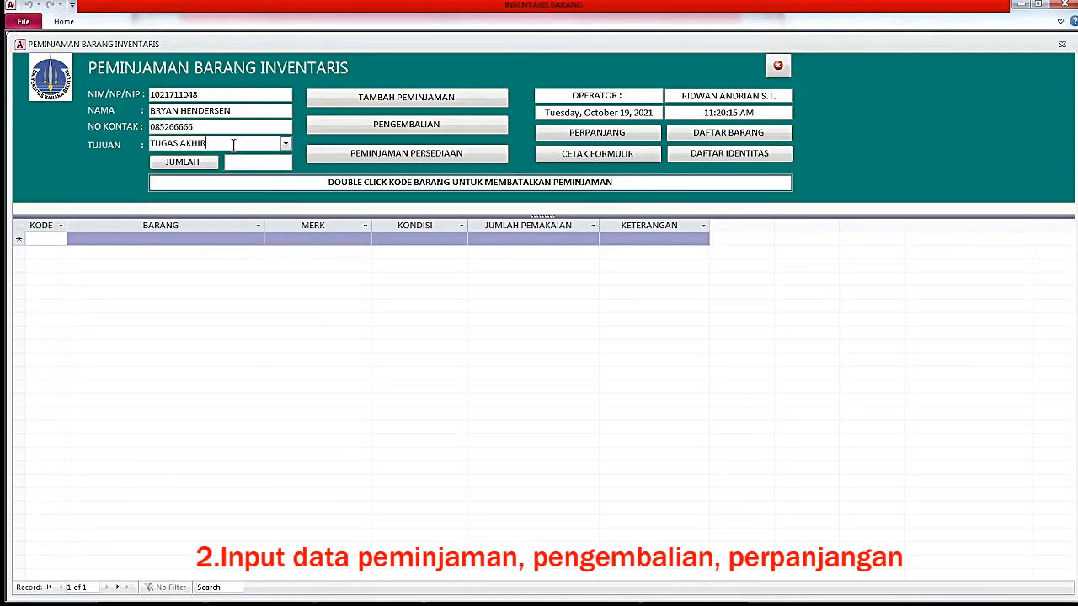
# Add items 9 and 89 to the loan and bring up the CETAK FORMULIR receipt.
pyautogui.click(40, 238)
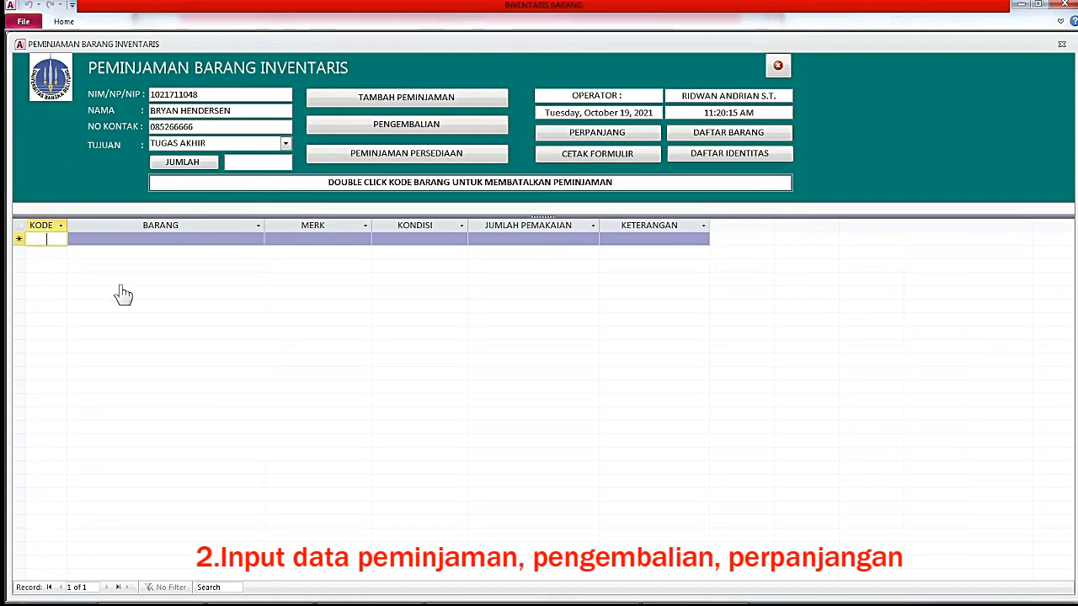
pyautogui.write('9')
pyautogui.press('Return')
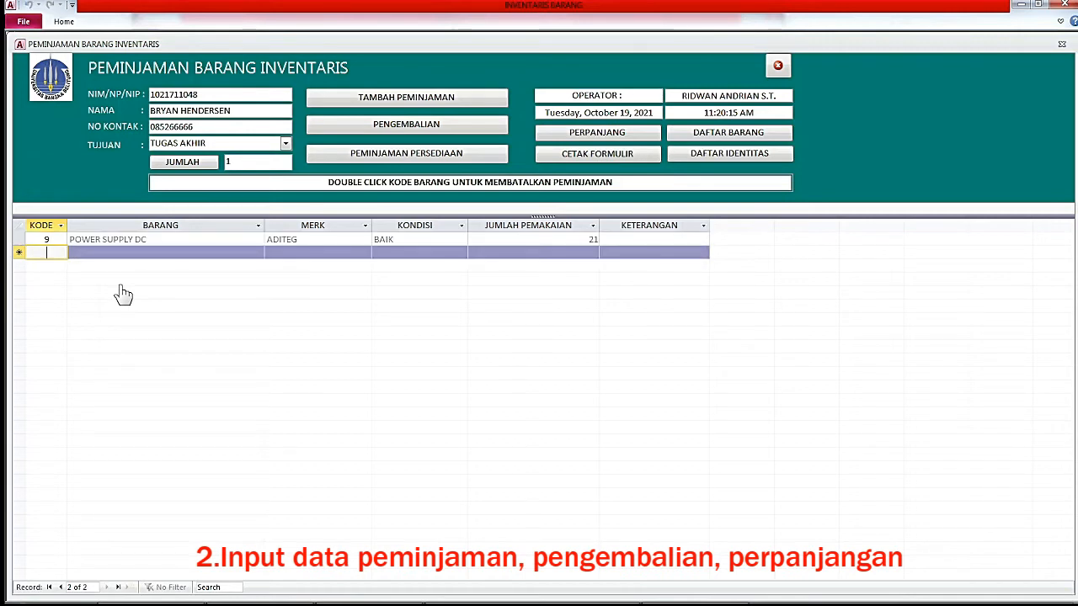
pyautogui.write('89')
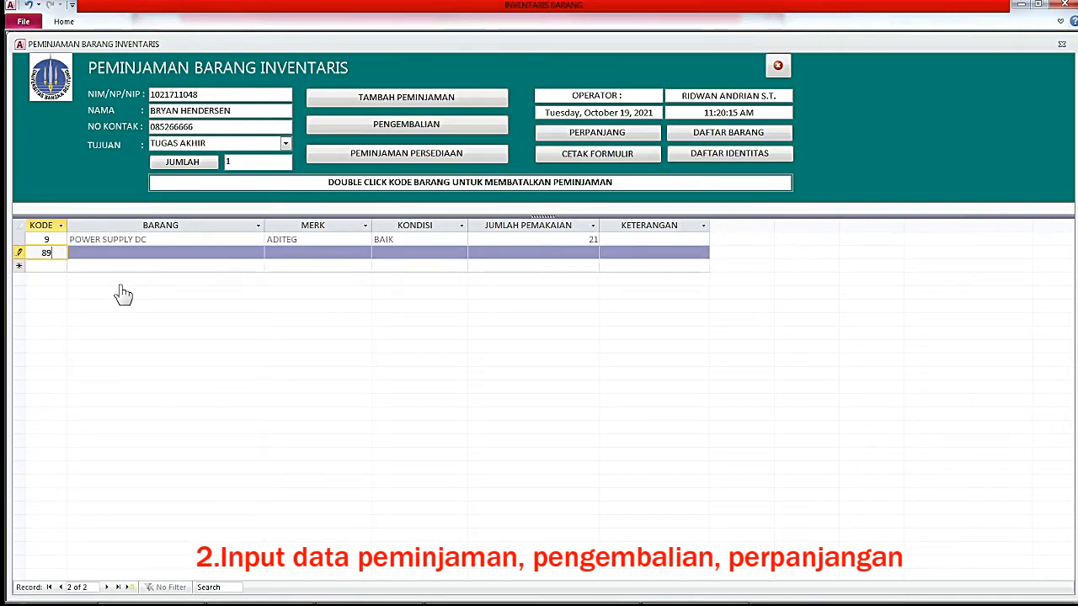
pyautogui.press('Return')
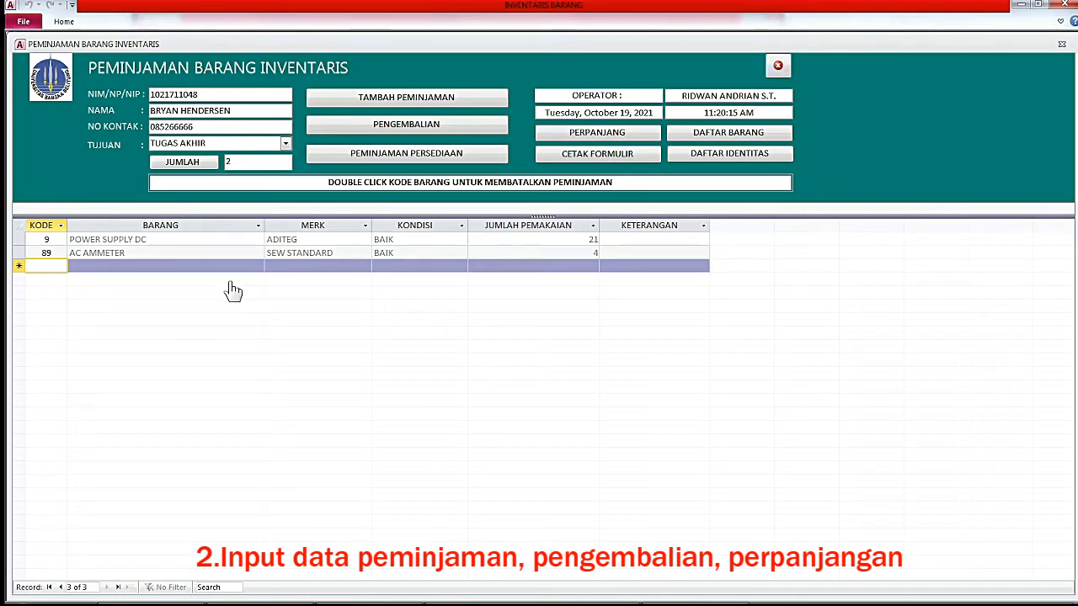
pyautogui.click(583, 161)
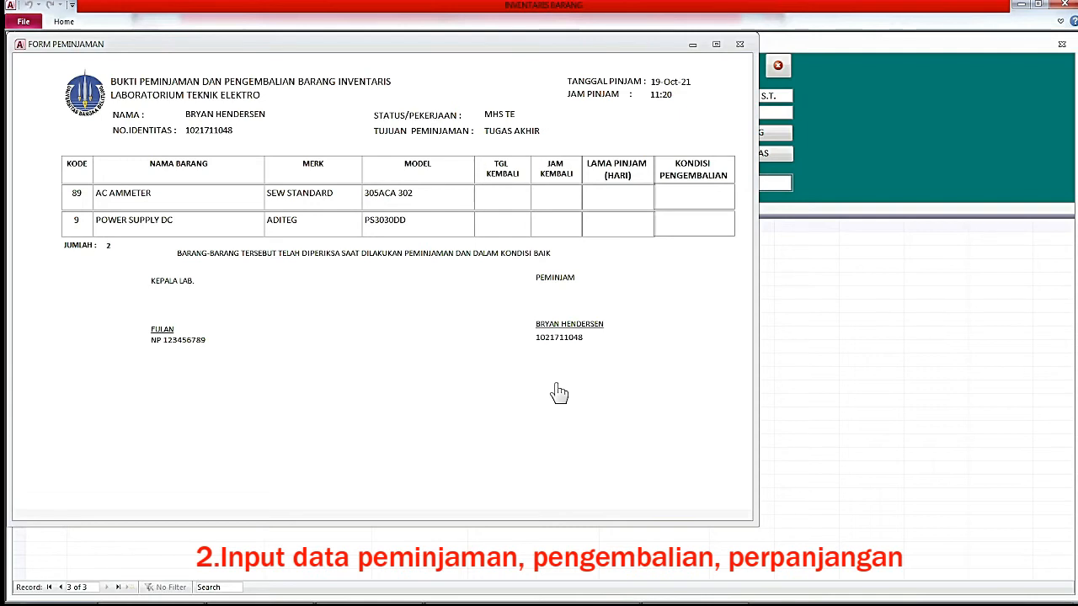
# Close the FORM PEMINJAMAN receipt preview.
pyautogui.click(739, 46)
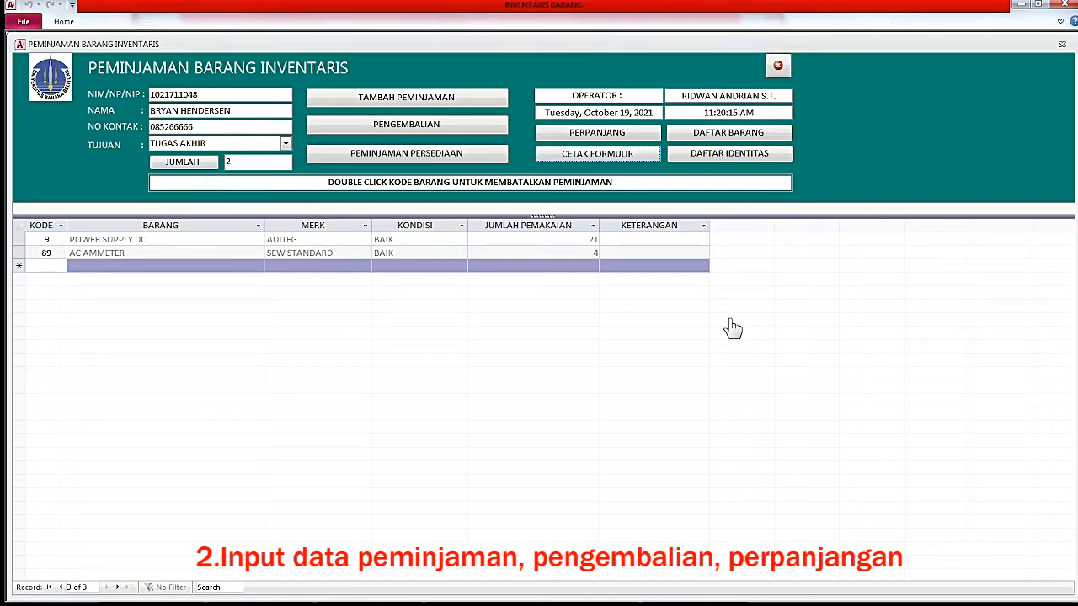
# Show all usage records in DAFTAR PEMAKAIAN, sorted by loan date newest first.
pyautogui.click(729, 136)
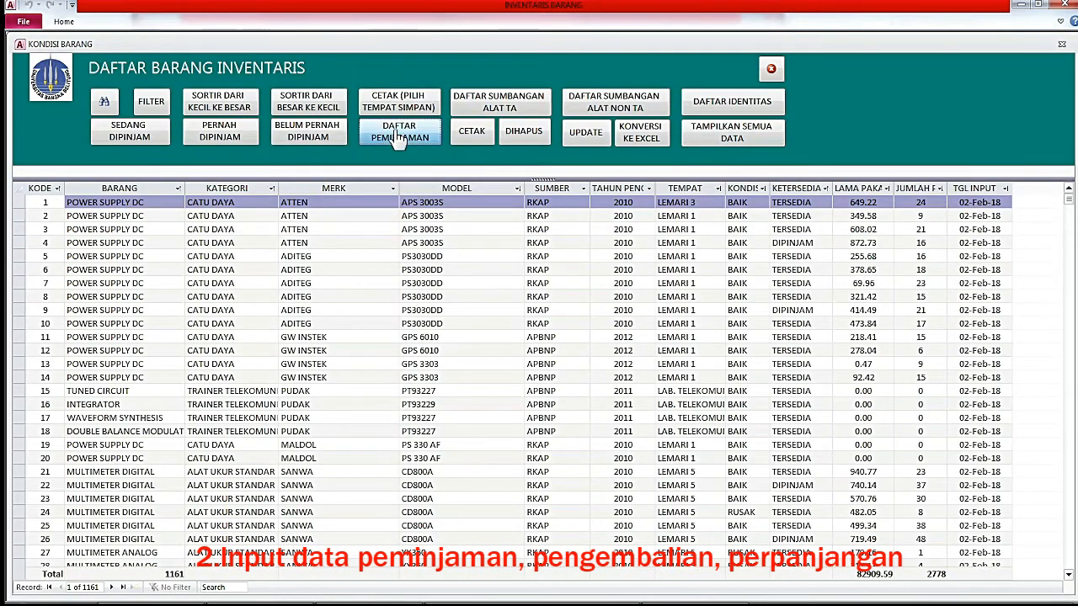
pyautogui.click(399, 139)
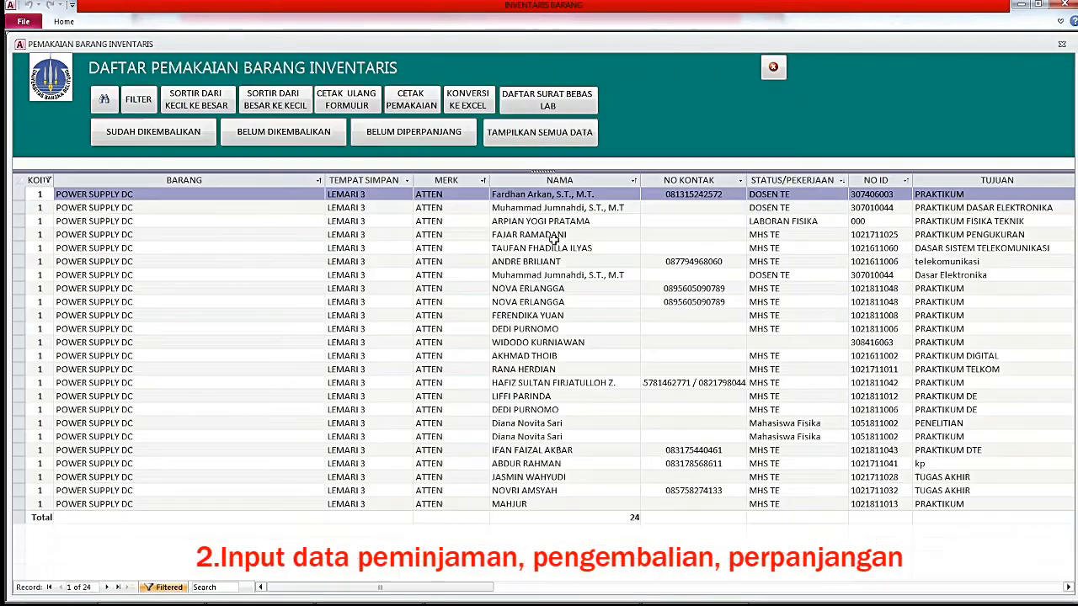
pyautogui.click(524, 148)
pyautogui.moveTo(381, 594); pyautogui.dragTo(534, 599)
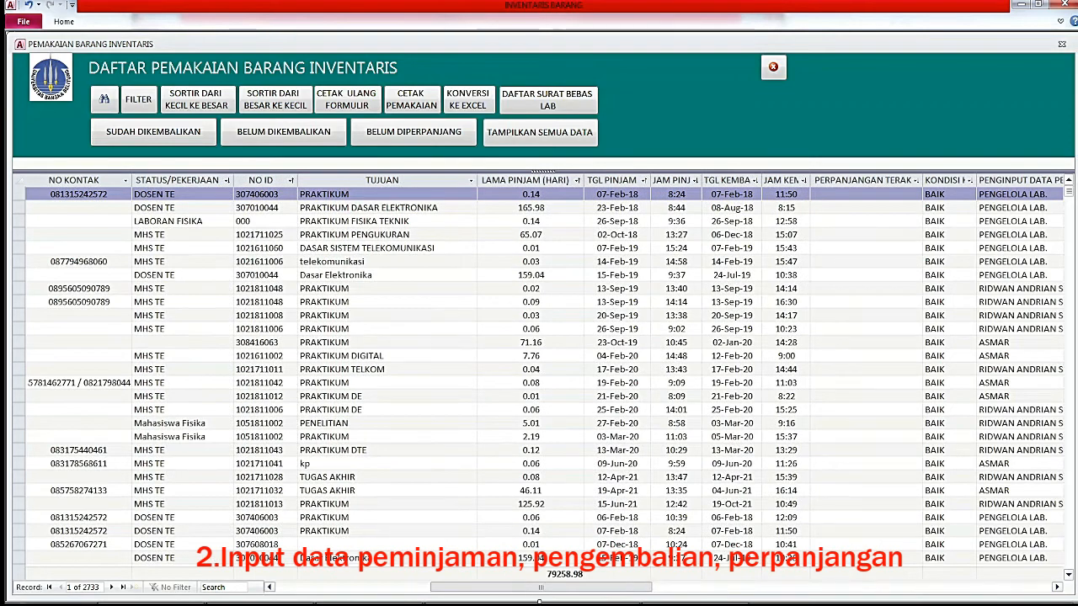
pyautogui.click(605, 182)
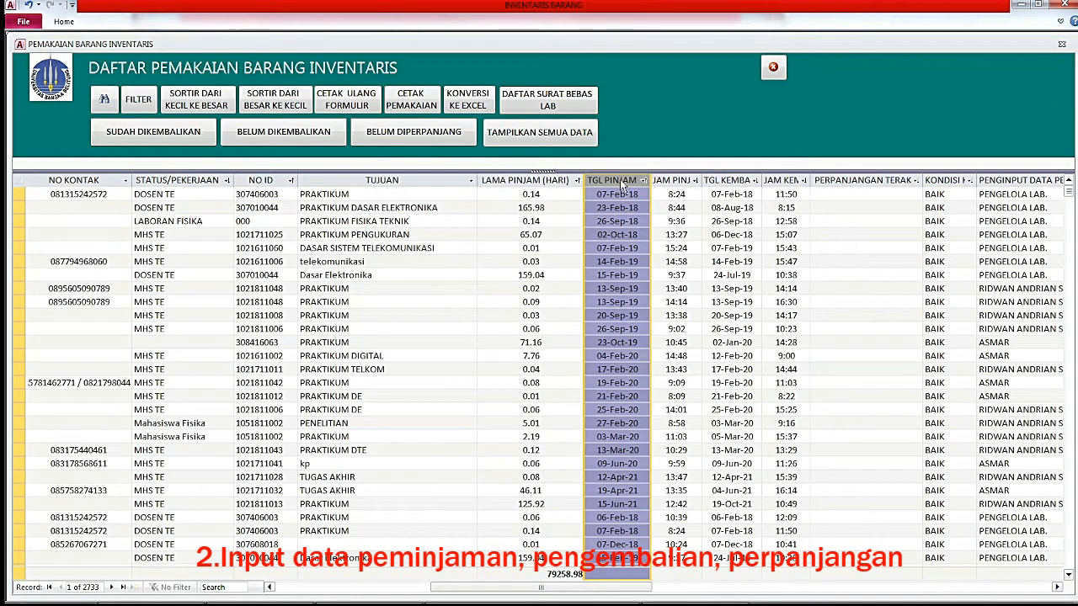
pyautogui.click(273, 99)
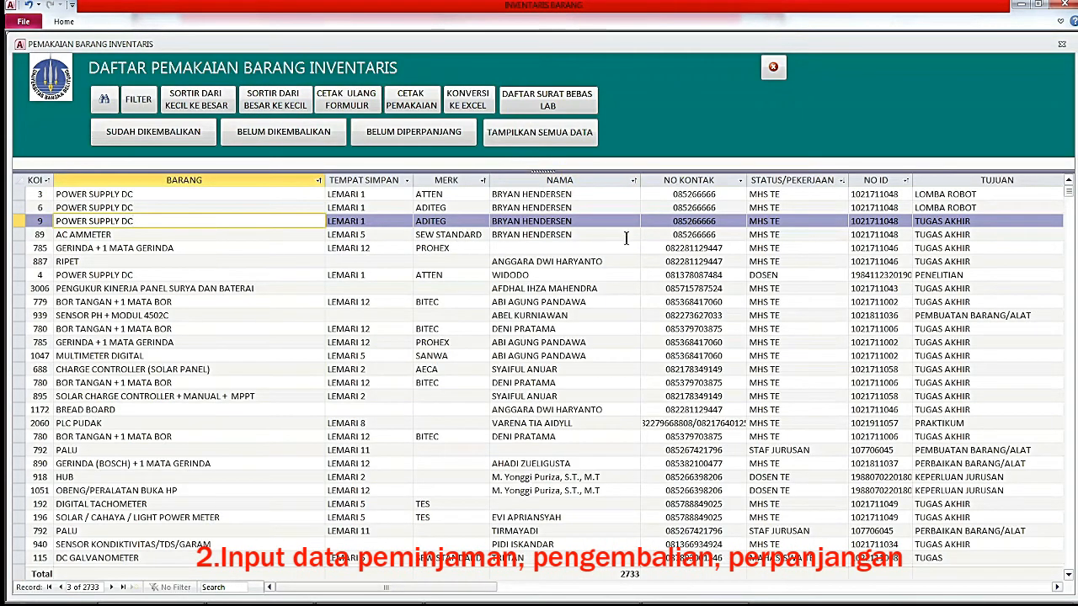
# Select the borrower's POWER SUPPLY DC and AC AMMETER loan rows and reprint their receipt.
pyautogui.click(618, 222)
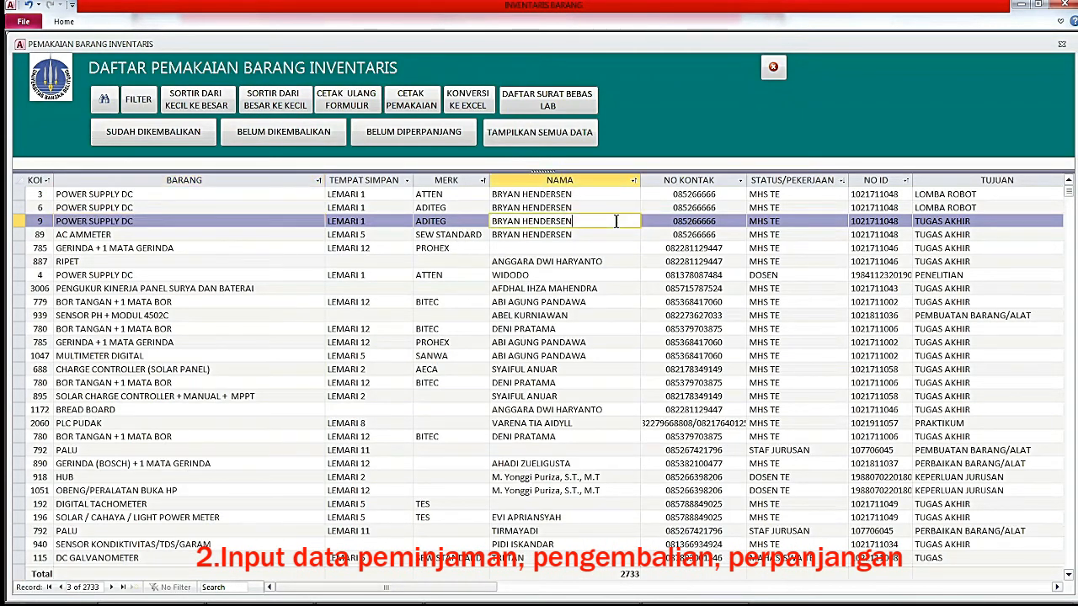
pyautogui.click(35, 234)
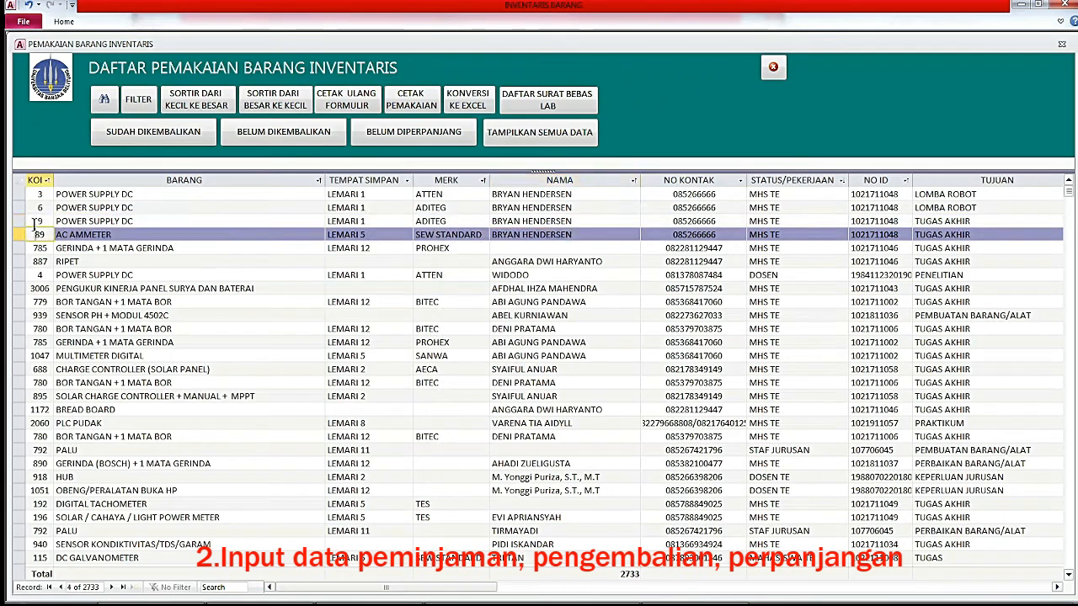
pyautogui.click(358, 108)
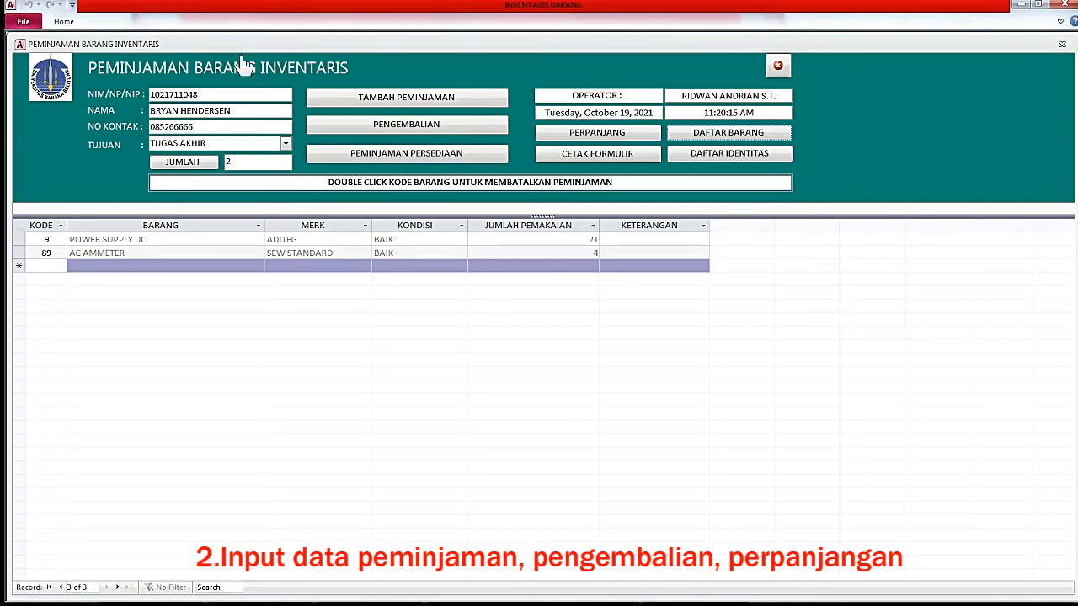
# Start a new loan for the next student's identity number and acknowledge the first overdue-loan warning.
pyautogui.click(406, 99)
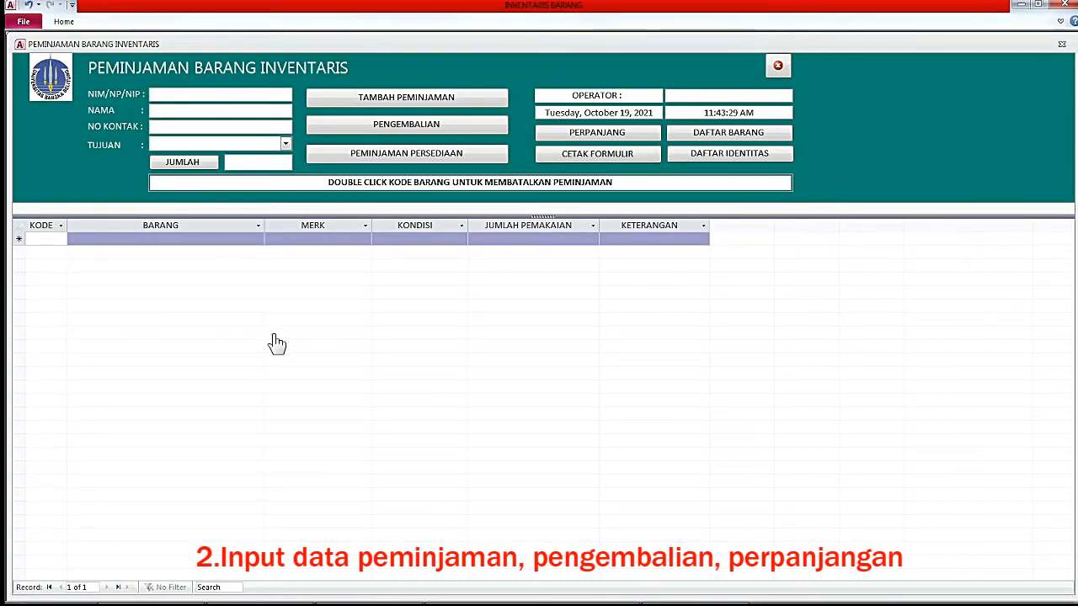
pyautogui.write('1021711058')
pyautogui.press('Return')
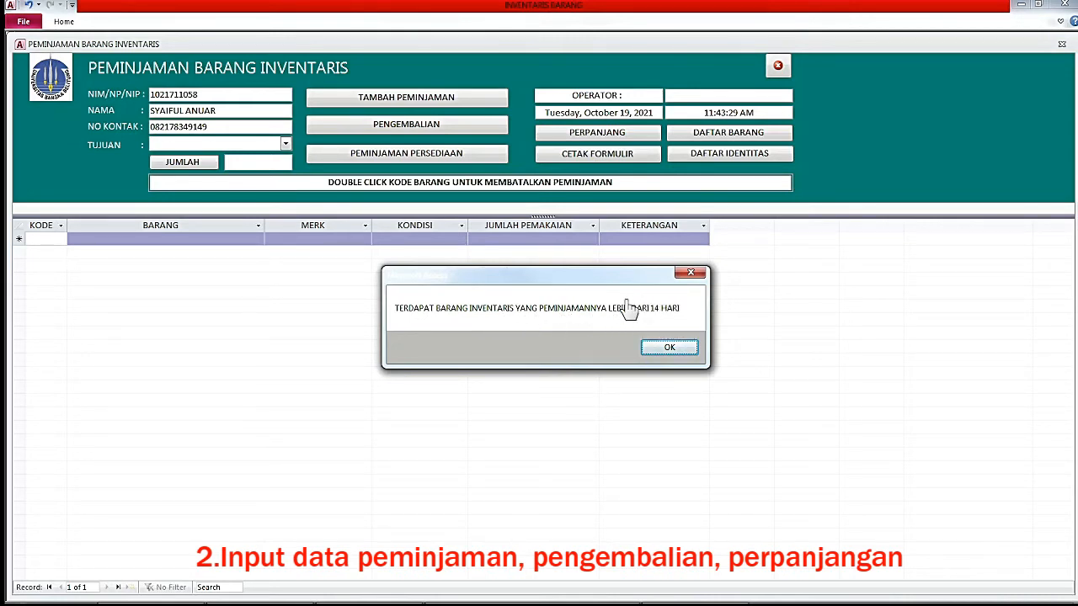
pyautogui.click(669, 349)
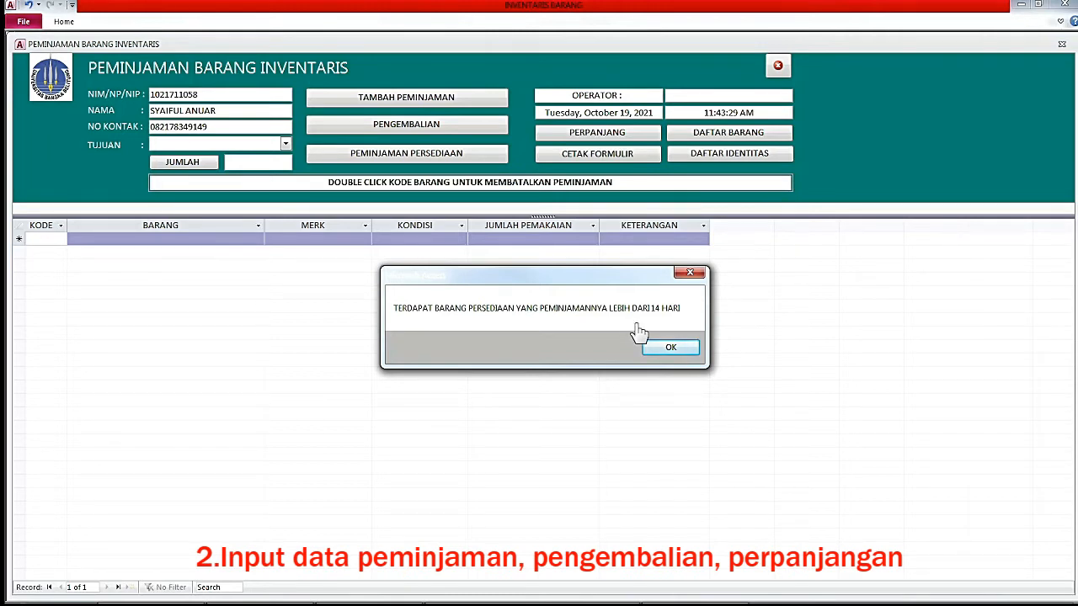
# Dismiss the overdue-supplies warning and select the entered identity number in NIM/NP/NIP.
pyautogui.click(668, 350)
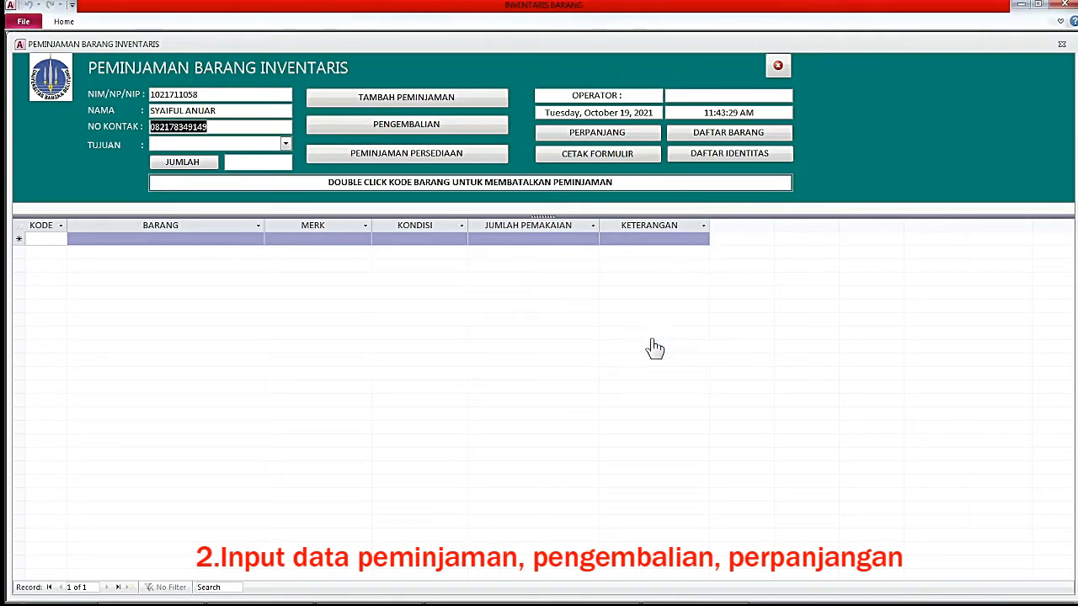
pyautogui.click(218, 95)
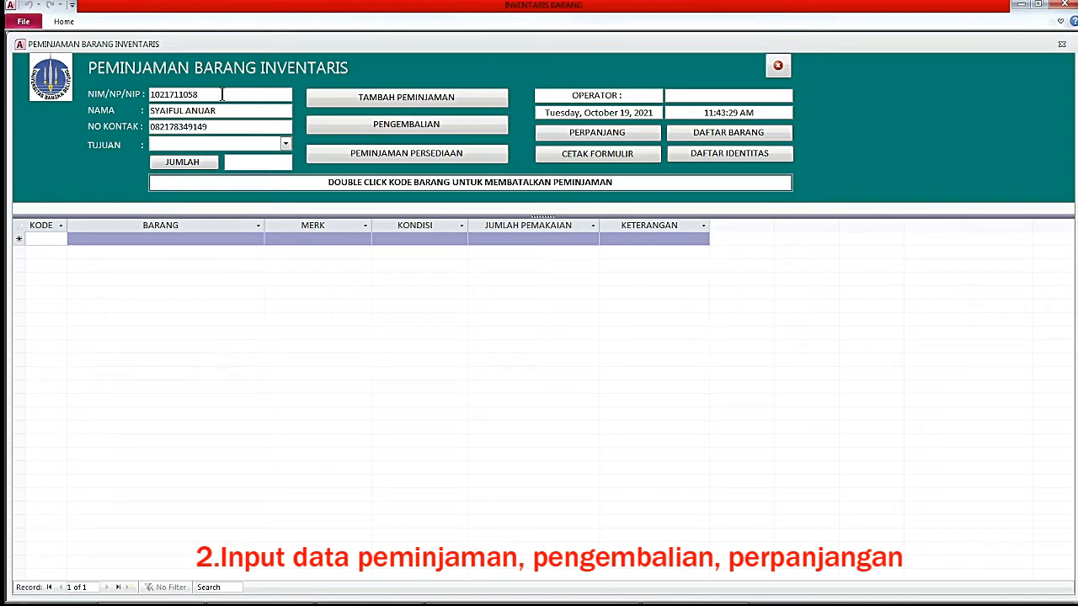
pyautogui.moveTo(214, 94); pyautogui.dragTo(146, 95)
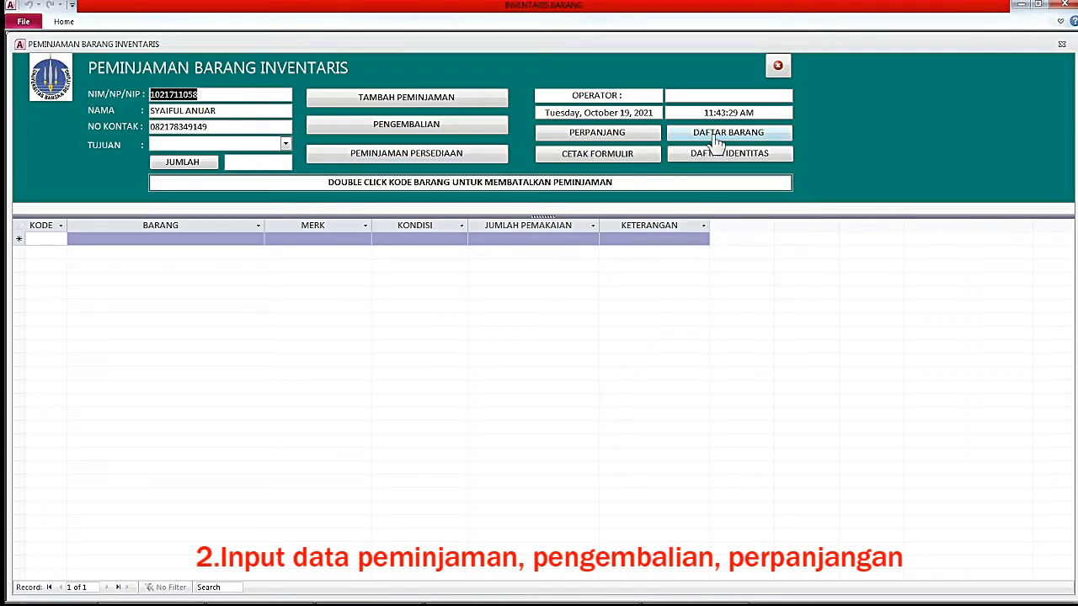
pyautogui.press('Tab')
pyautogui.press('Tab')
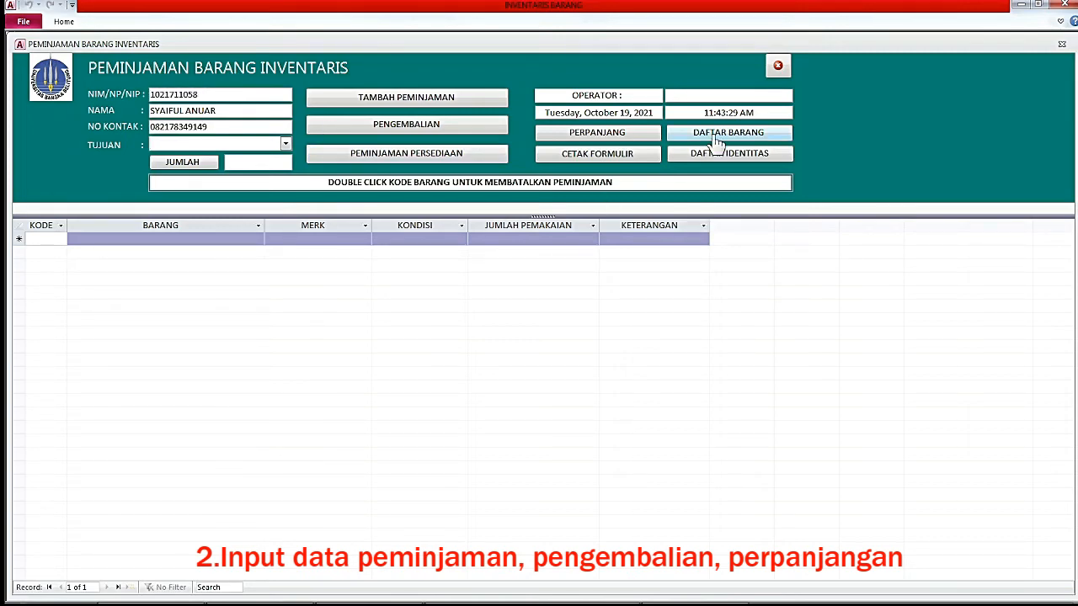
# Filter the DAFTAR PEMINJAMAN loan list by NO ID to show this student's outstanding loans.
pyautogui.click(714, 141)
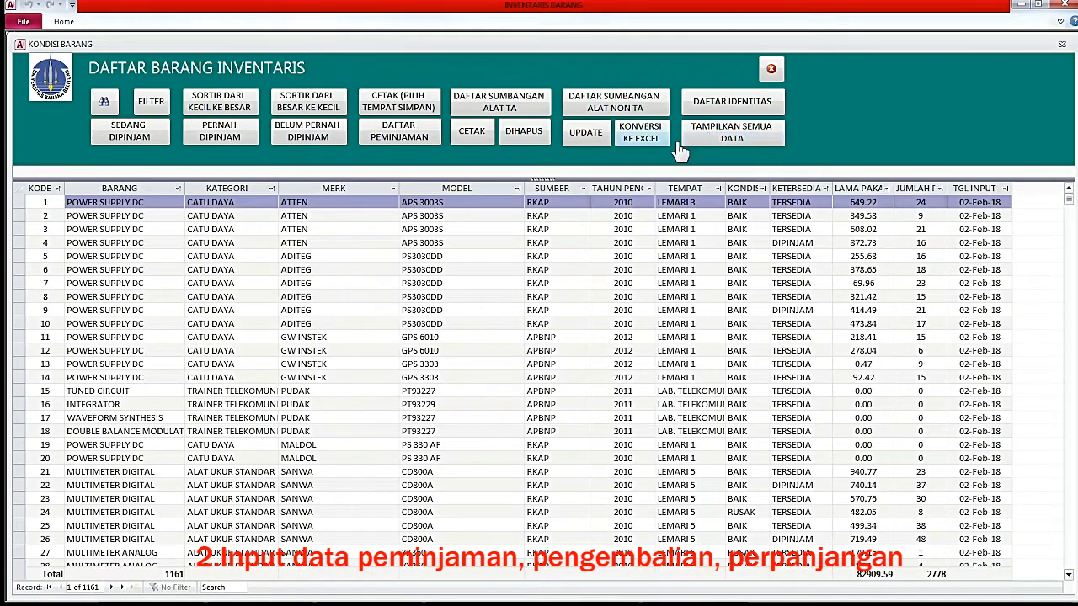
pyautogui.click(421, 140)
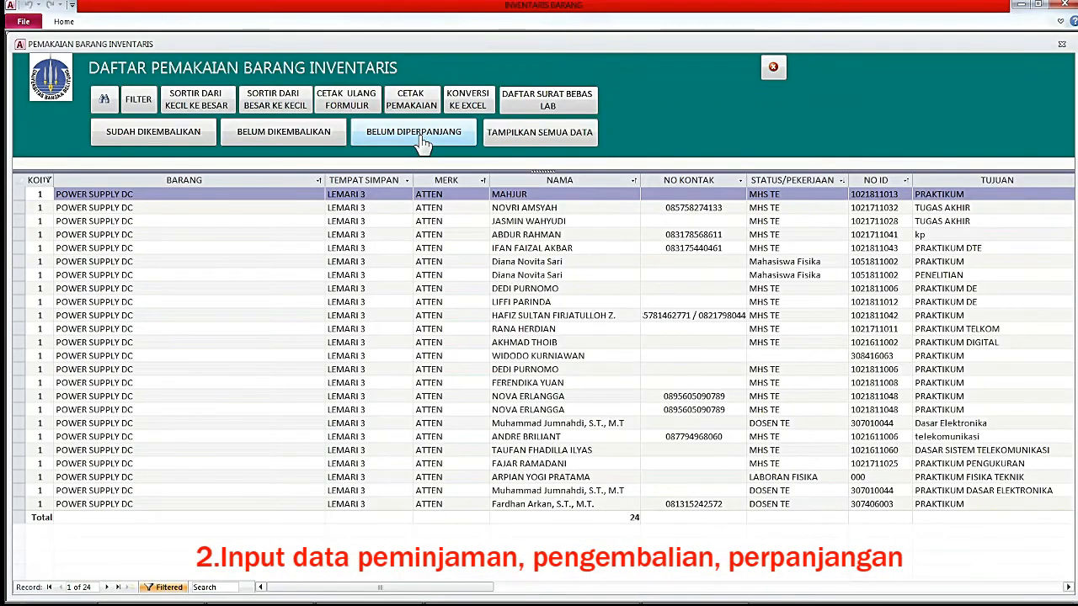
pyautogui.click(406, 141)
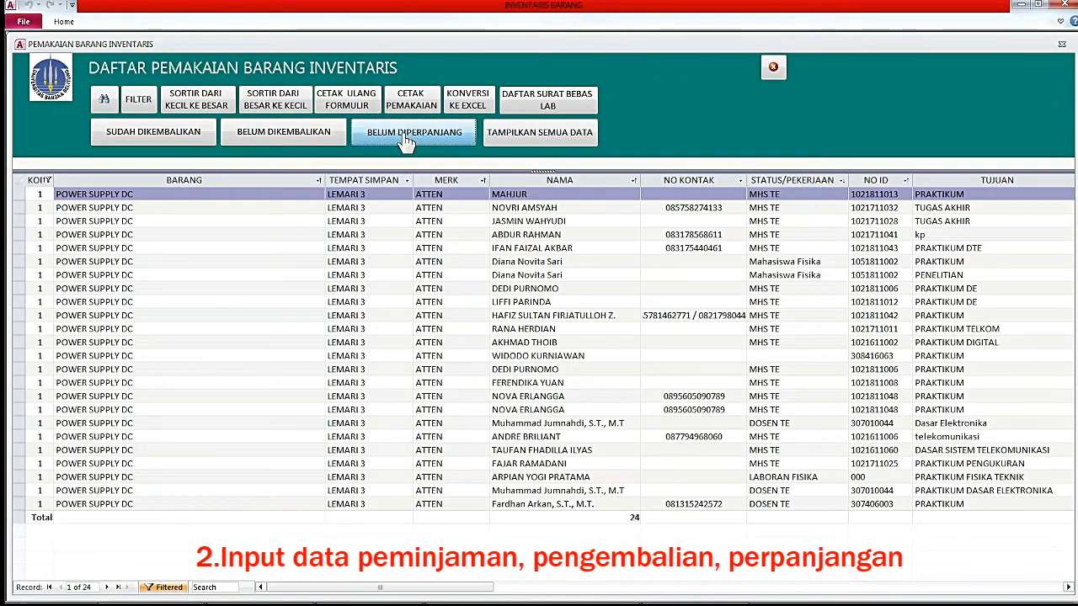
pyautogui.click(878, 194)
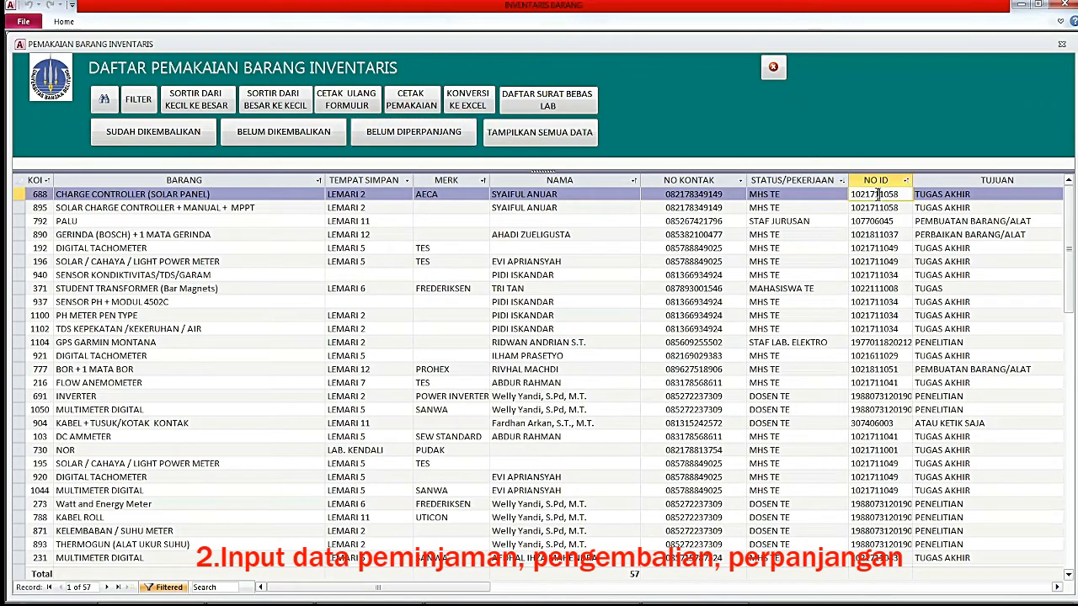
pyautogui.click(104, 99)
pyautogui.moveTo(506, 314); pyautogui.dragTo(392, 313)
pyautogui.hotkey('ctrl', 'c')
pyautogui.click(529, 315)
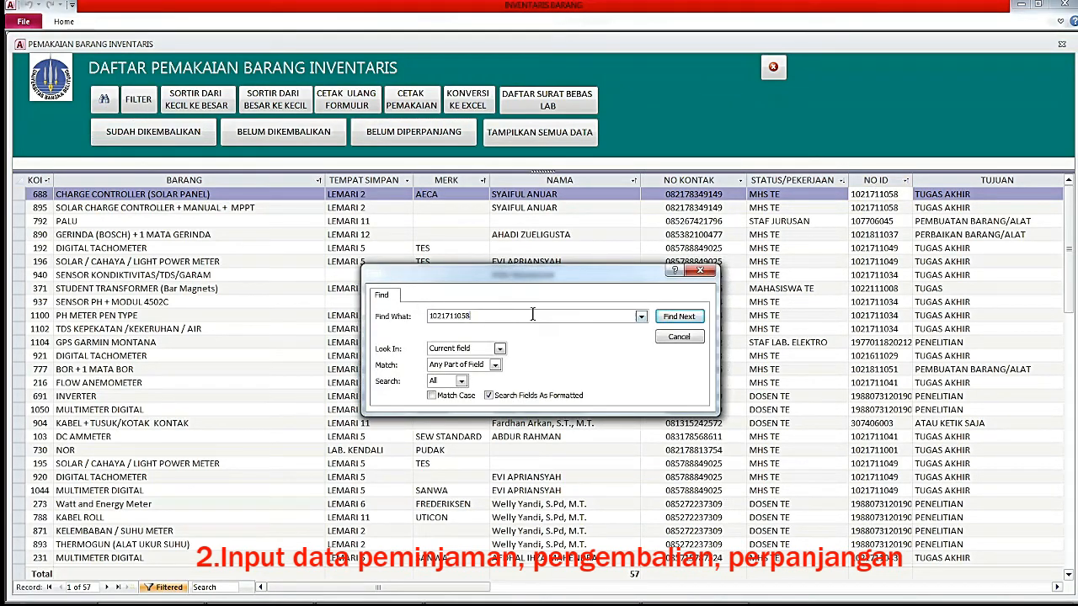
pyautogui.click(695, 322)
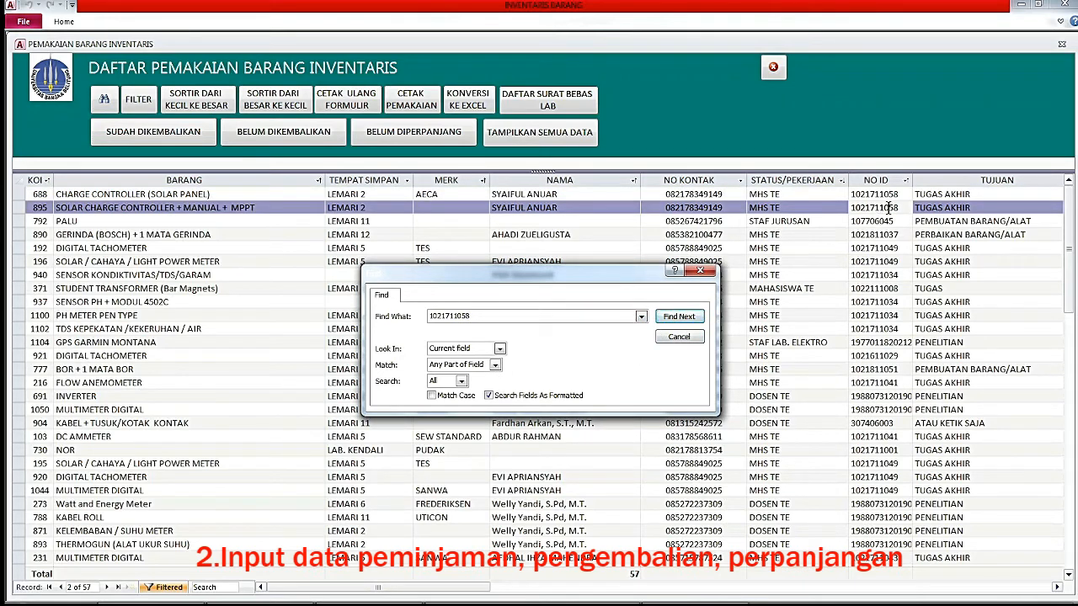
pyautogui.click(678, 338)
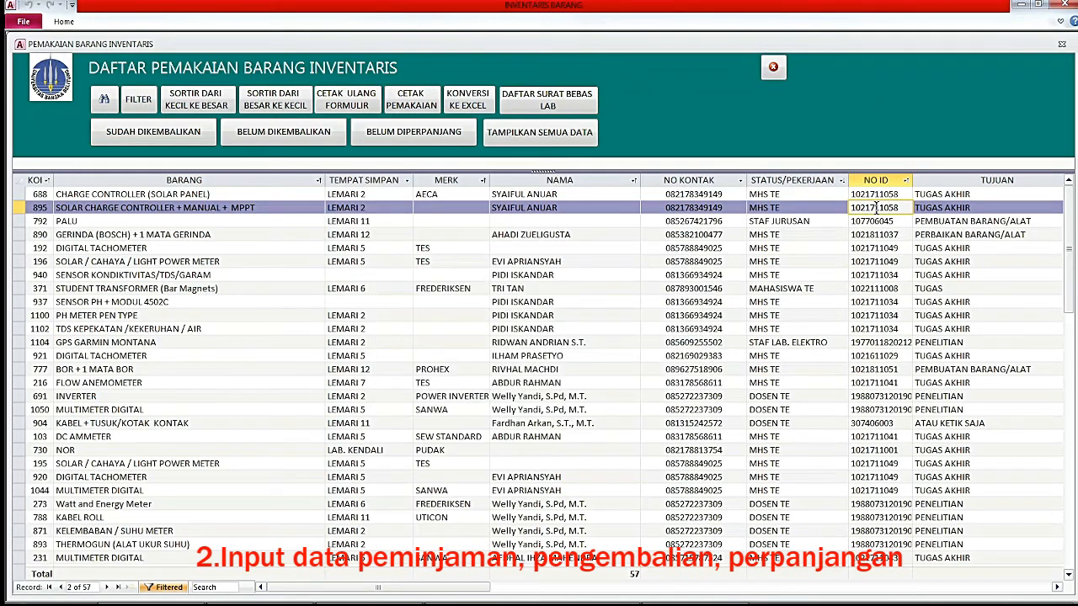
pyautogui.click(138, 100)
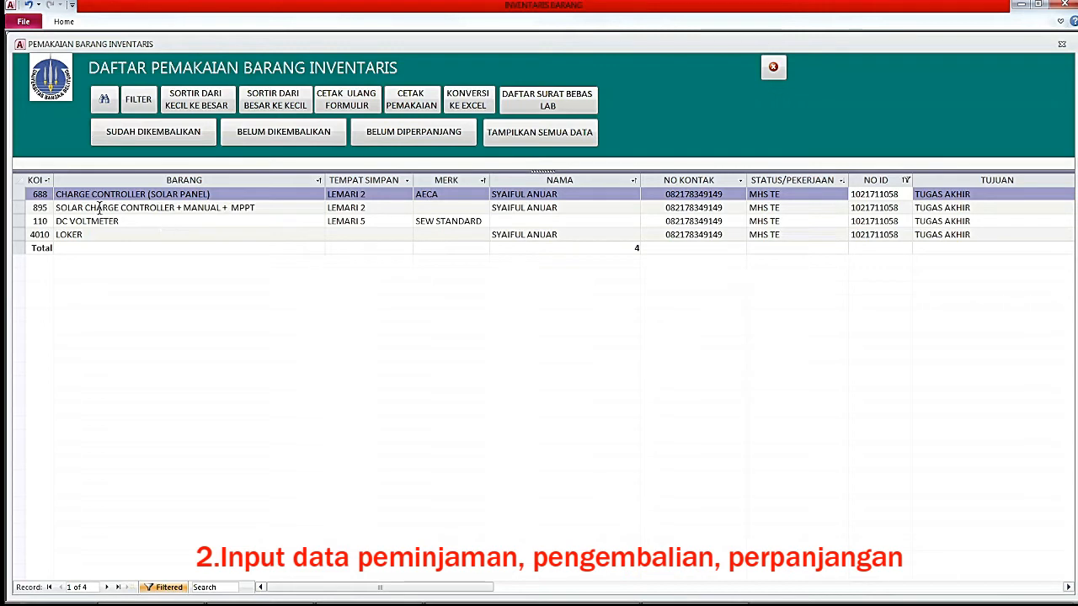
# Copy the 688 item code, then close the usage and inventory lists.
pyautogui.click(48, 193)
pyautogui.moveTo(48, 194); pyautogui.dragTo(29, 194)
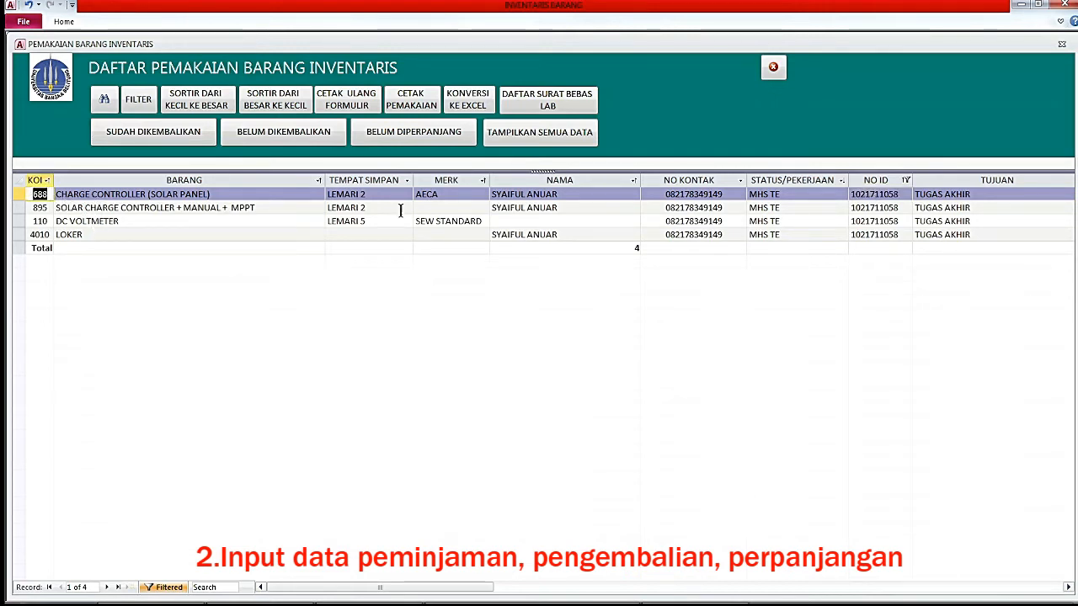
pyautogui.click(773, 67)
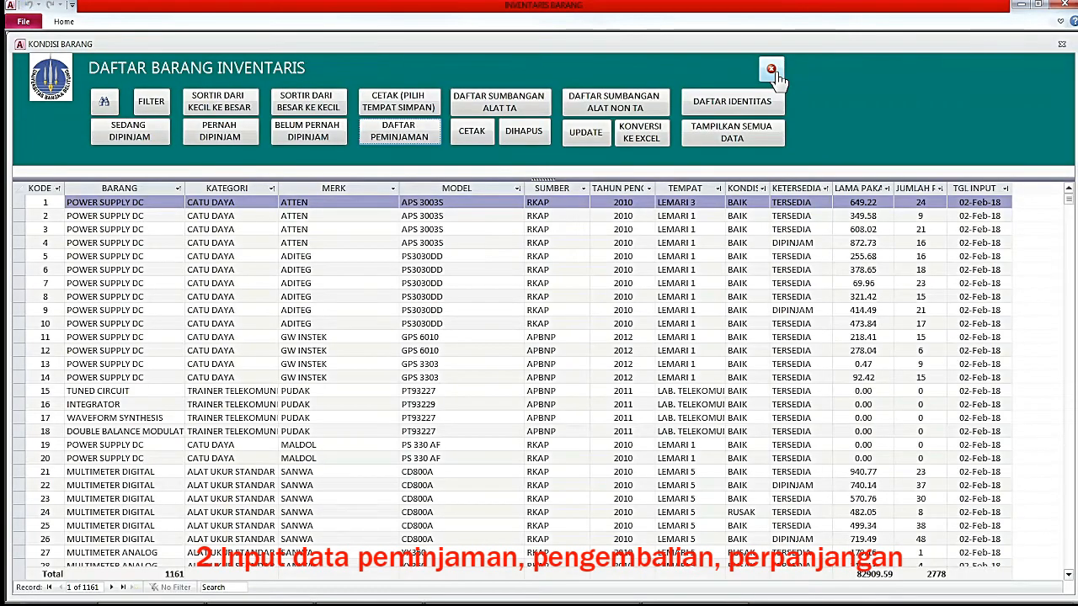
pyautogui.click(774, 71)
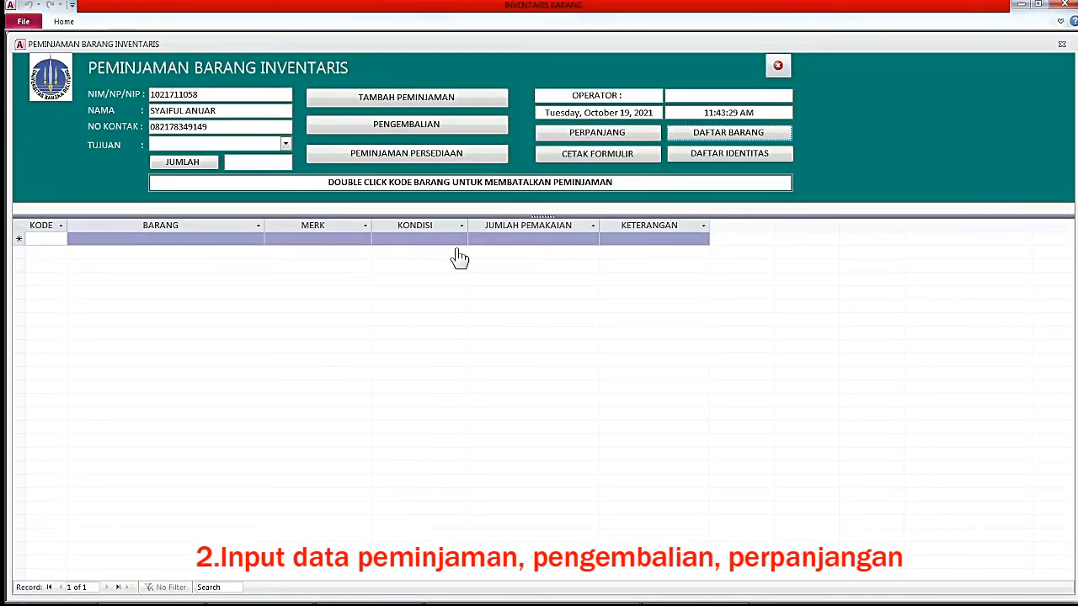
# Paste the borrower's ID into the loan extension form and extend the three loans to today.
pyautogui.click(596, 136)
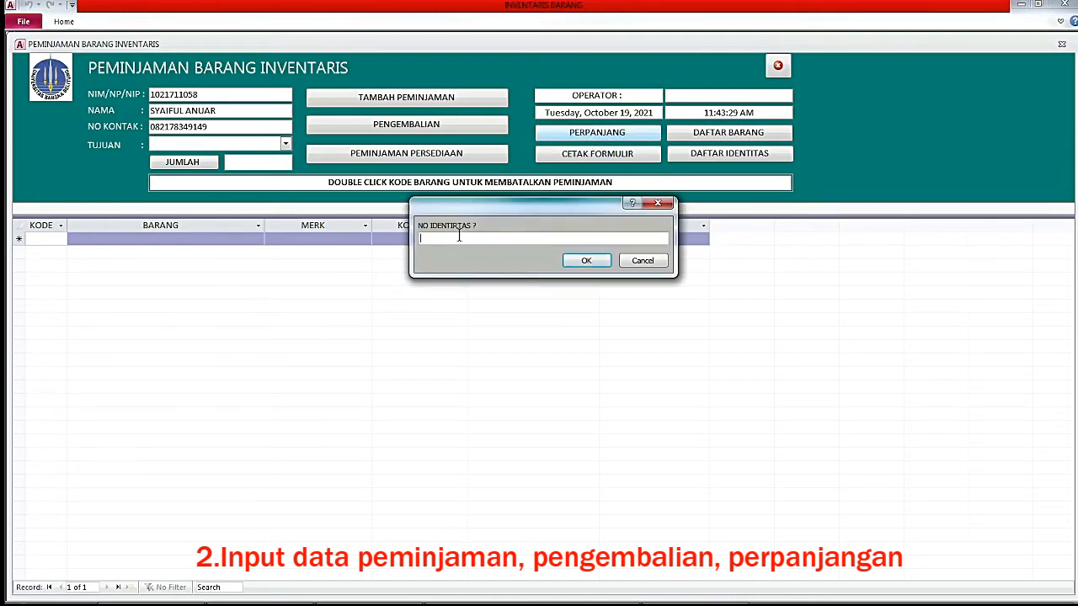
pyautogui.hotkey('ctrl', 'v')
pyautogui.click(587, 261)
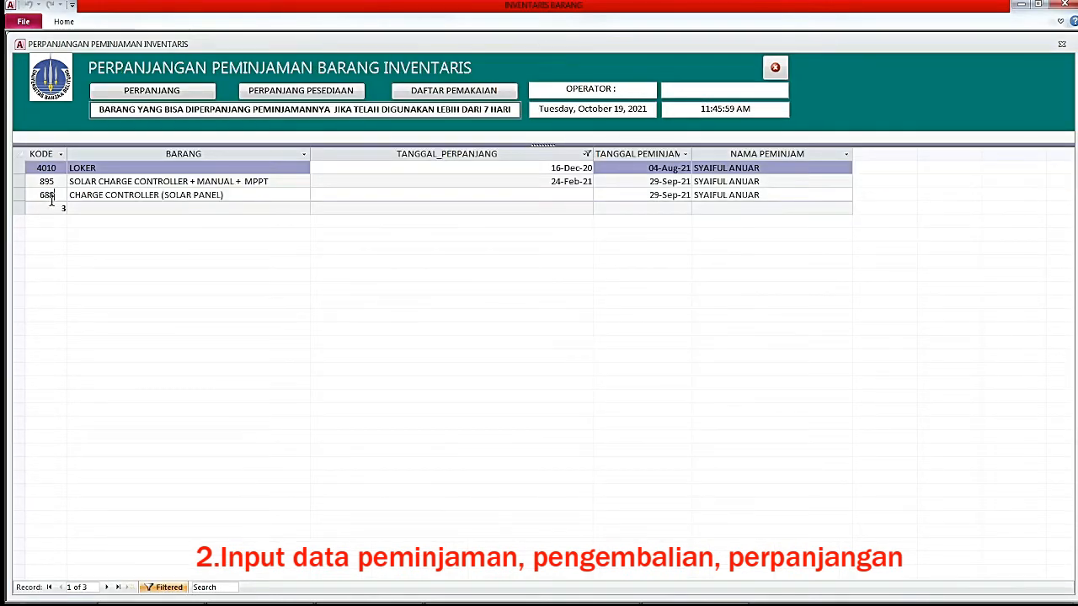
pyautogui.click(50, 198)
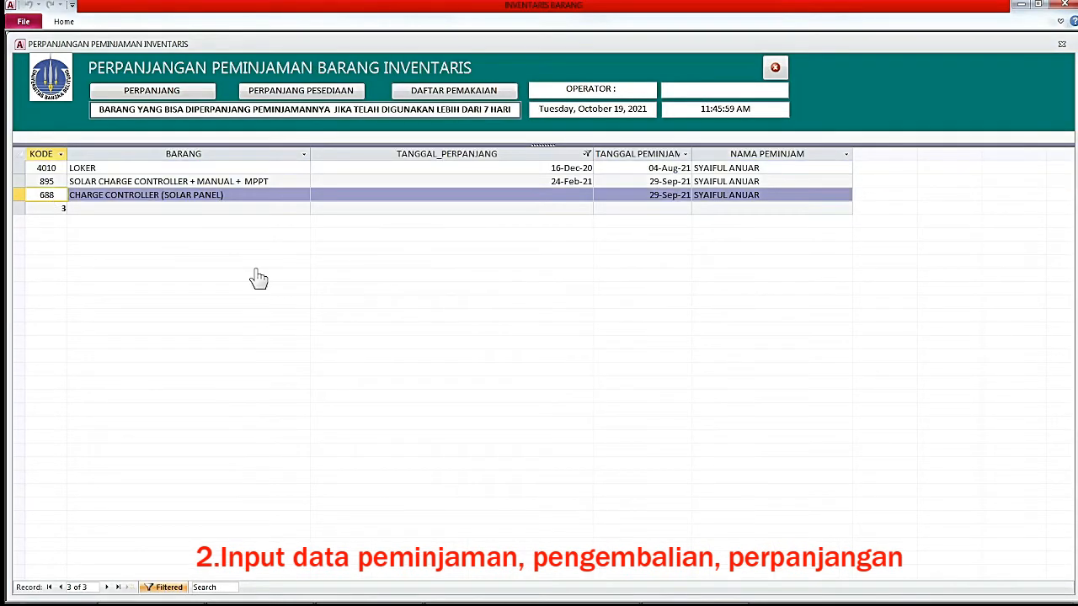
pyautogui.click(156, 97)
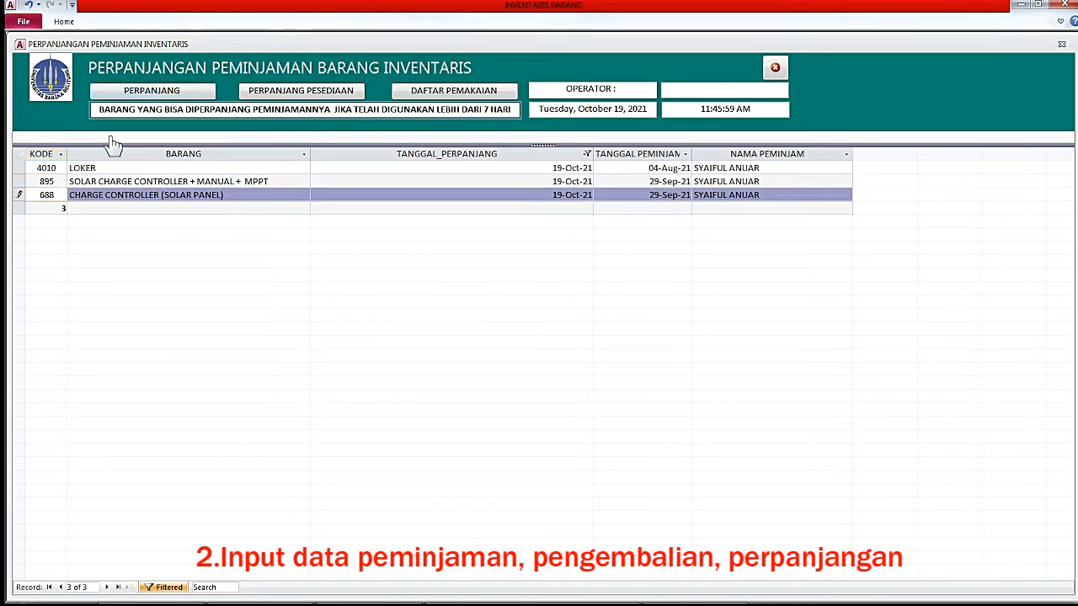
# Reapply the extension to the LOKER loan, check all three extension dates, and close the form.
pyautogui.click(55, 181)
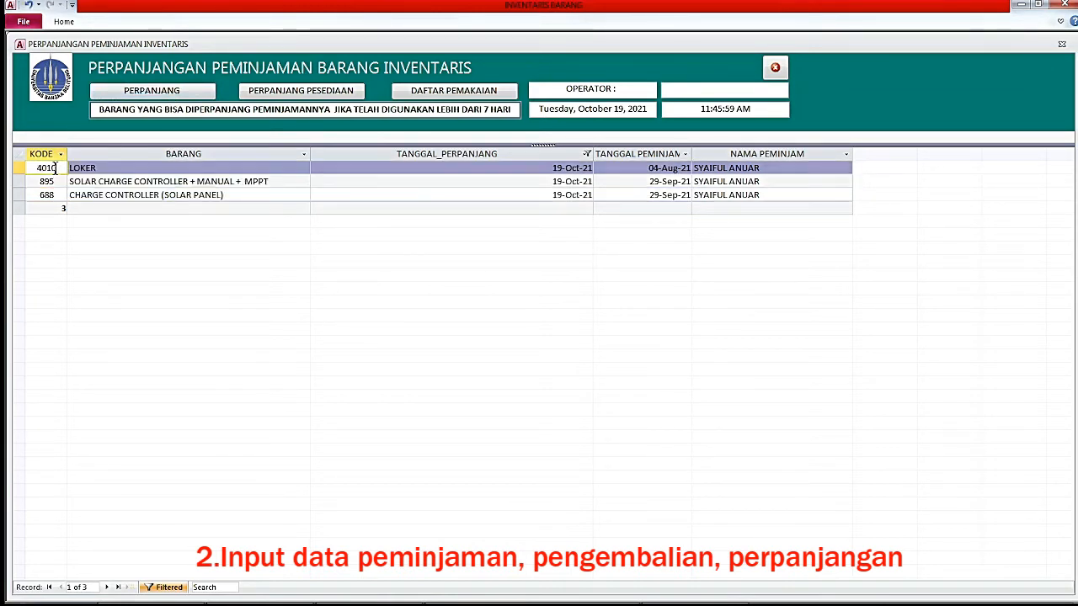
pyautogui.click(54, 168)
pyautogui.click(52, 182)
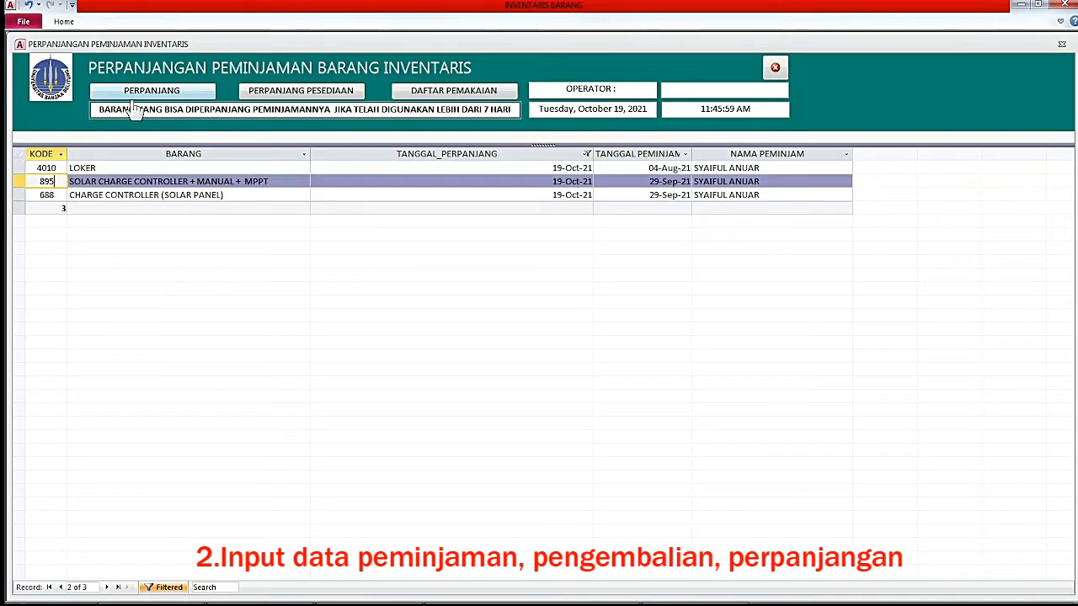
pyautogui.click(142, 95)
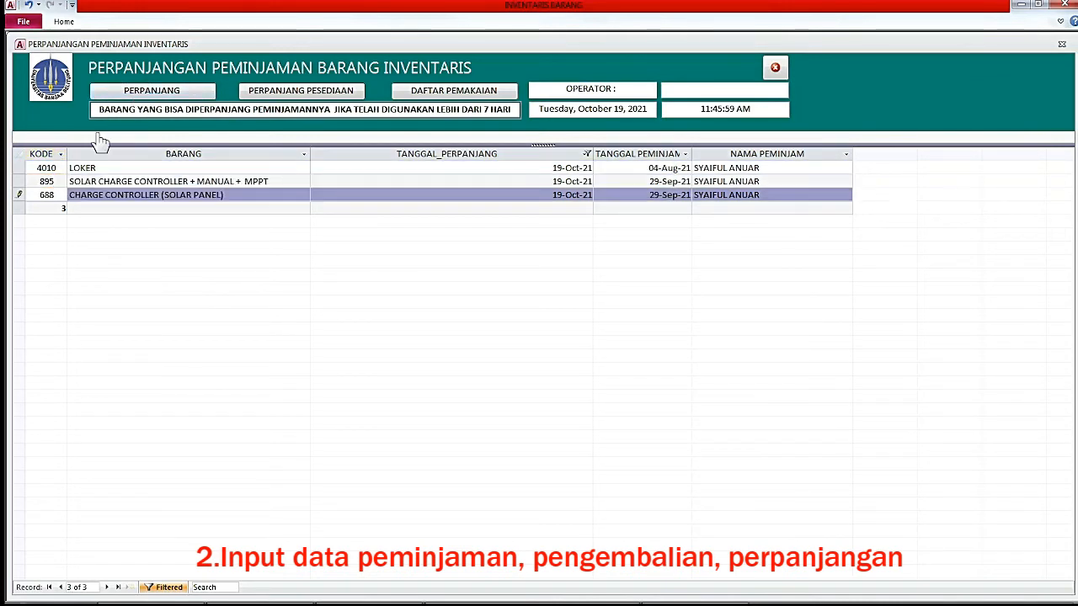
pyautogui.click(46, 168)
pyautogui.click(152, 92)
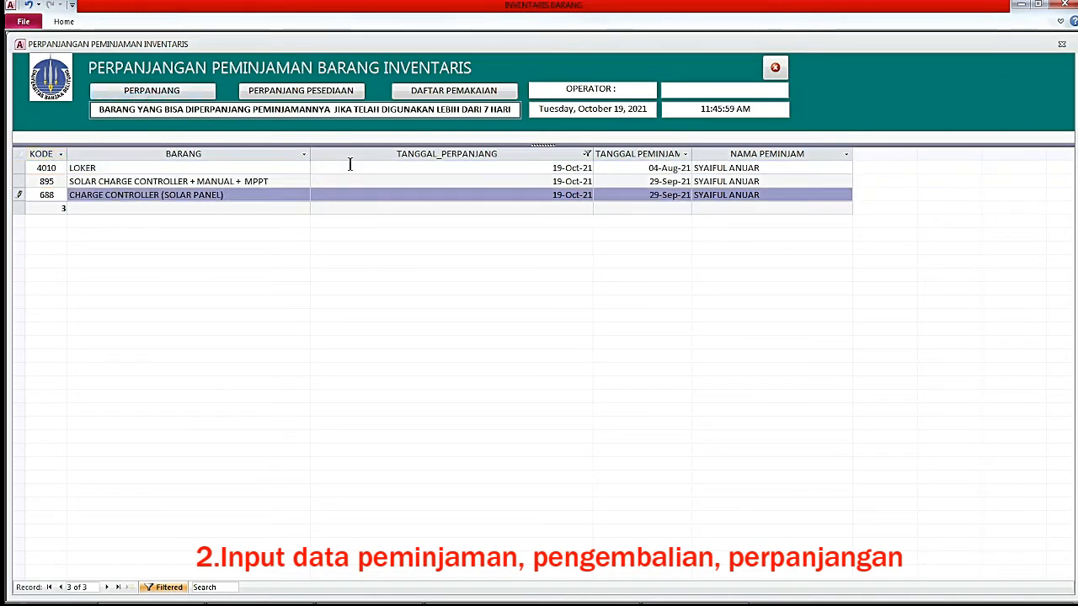
pyautogui.click(528, 166)
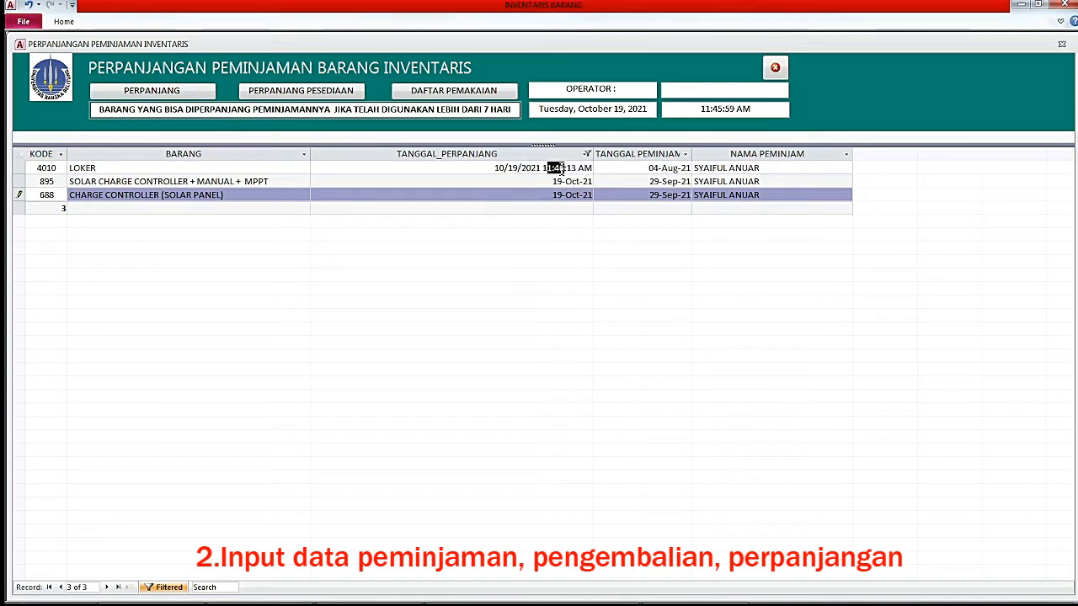
pyautogui.click(527, 183)
pyautogui.click(523, 198)
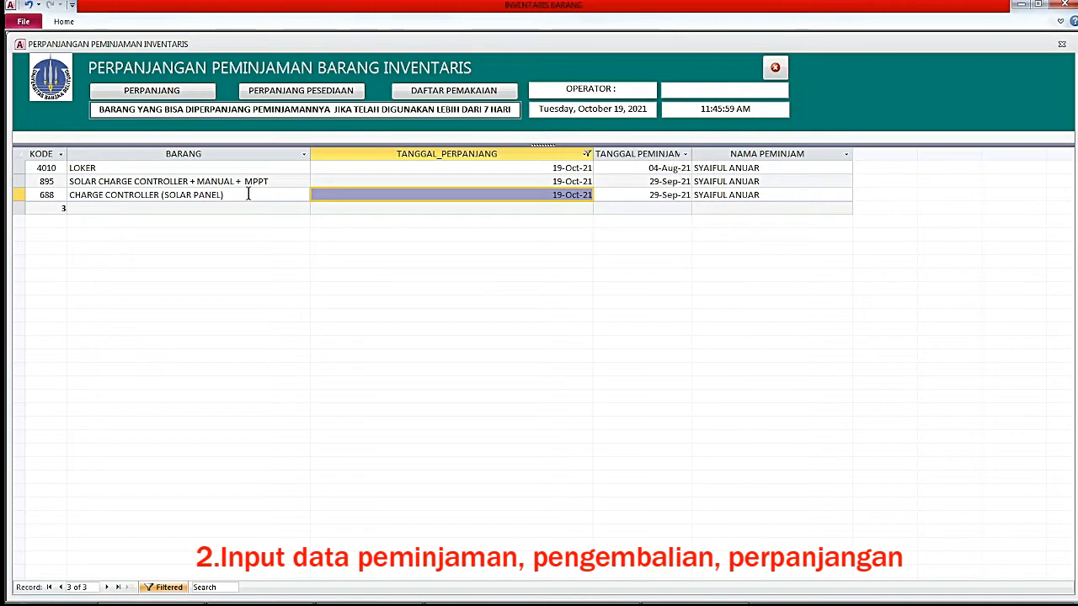
pyautogui.click(776, 72)
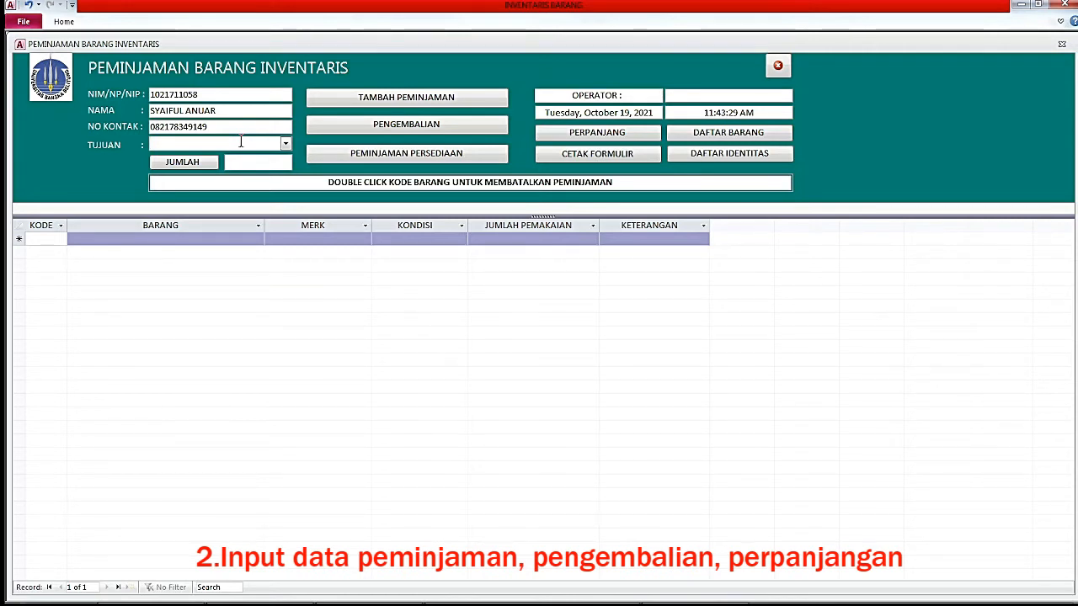
# Add item codes 15 (TUNED CIRCUIT) and 19 (POWER SUPPLY DC) to the loan list.
pyautogui.click(49, 240)
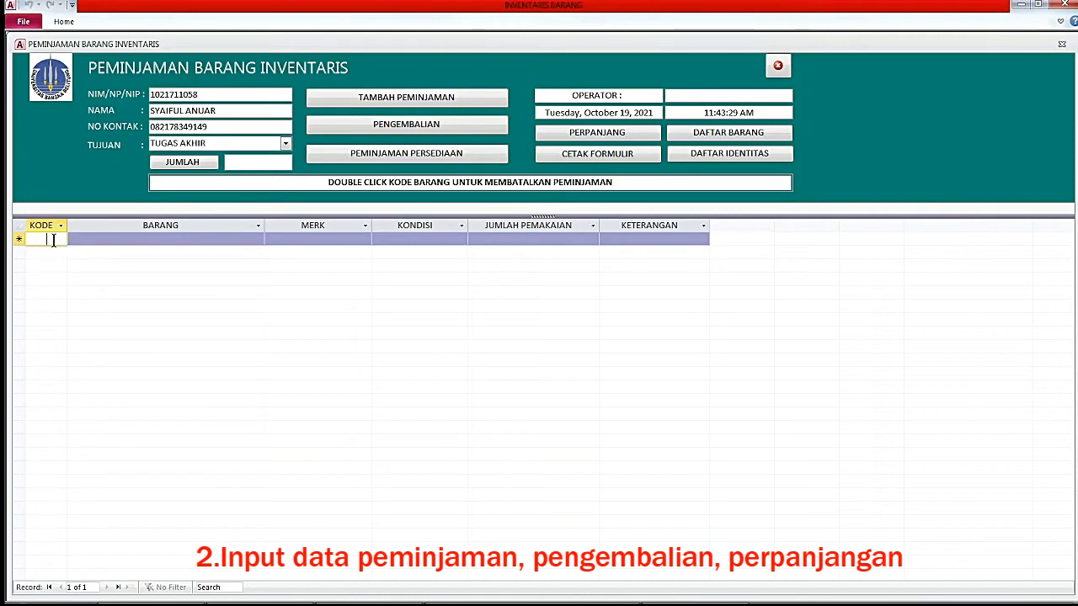
pyautogui.write('15')
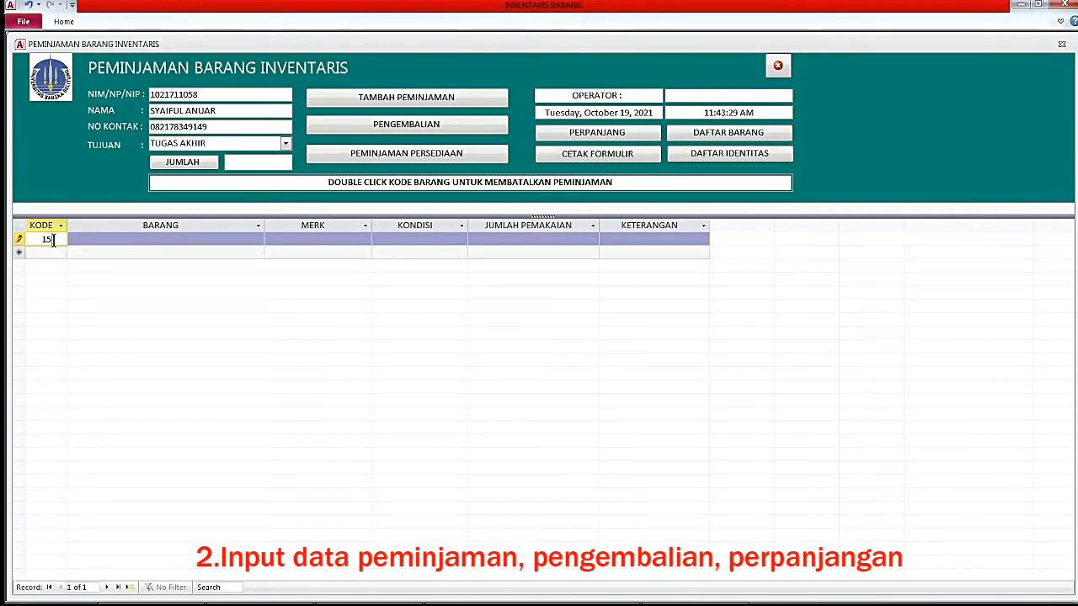
pyautogui.press('Return')
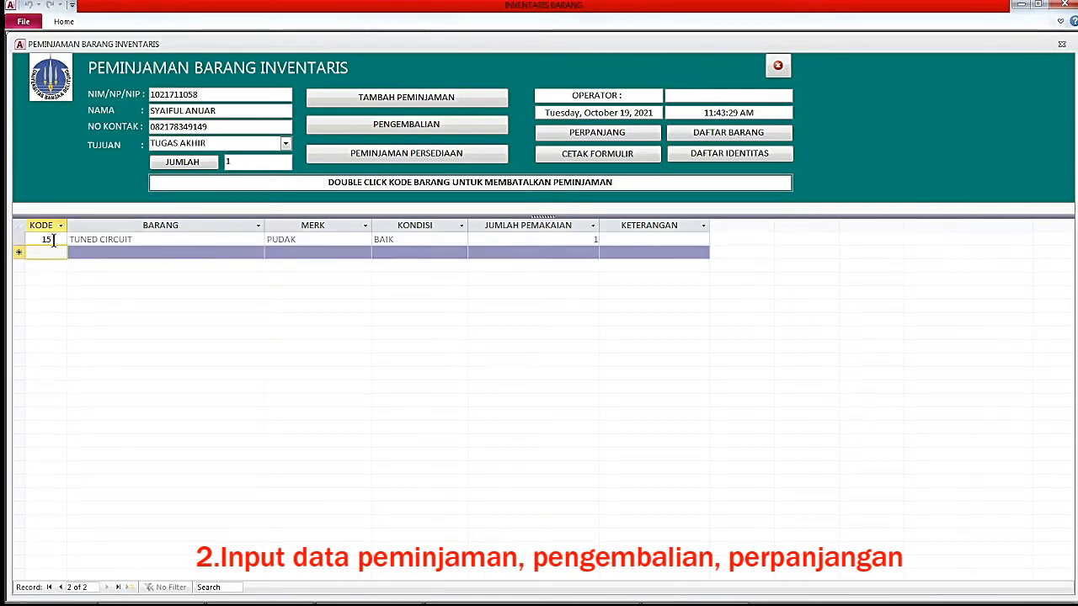
pyautogui.write('1')
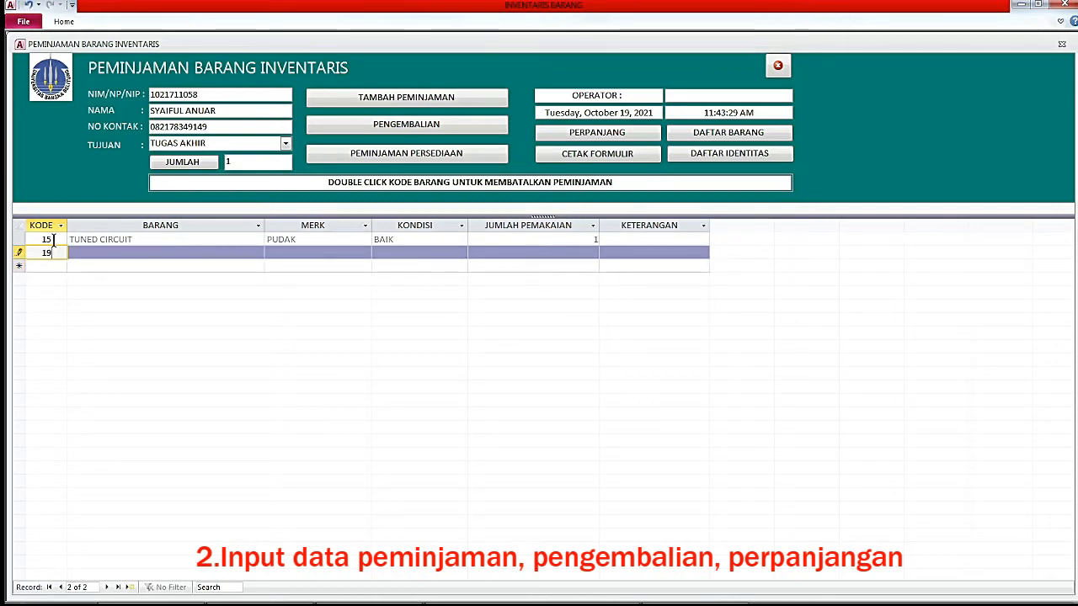
pyautogui.write('9')
pyautogui.press('Return')
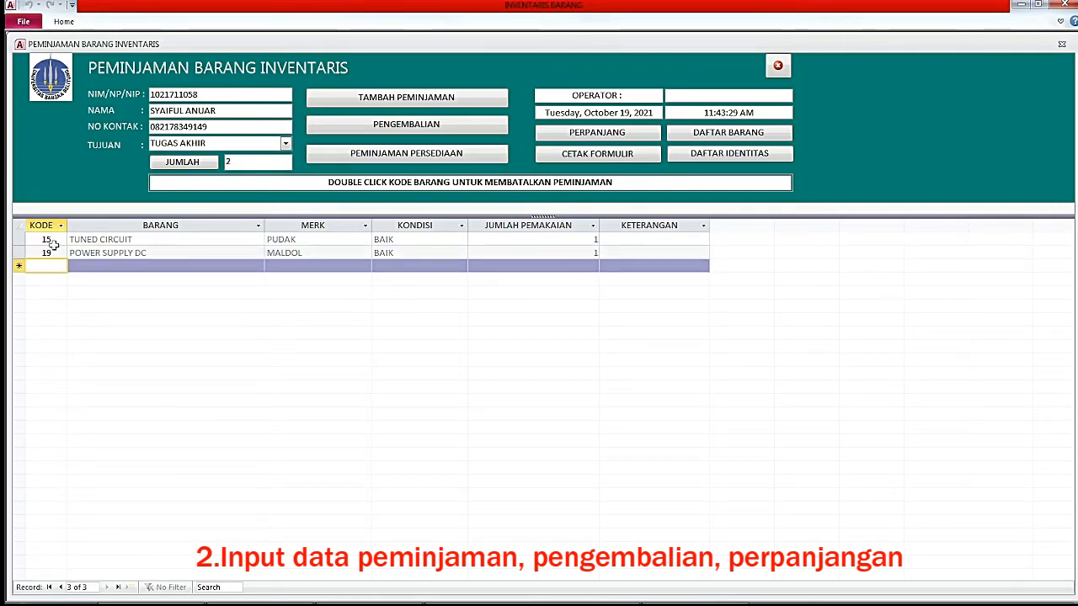
# Cancel the TUNED CIRCUIT loan so it reads BATAL, leaving POWER SUPPLY DC on loan.
pyautogui.click(53, 239)
pyautogui.click(54, 253)
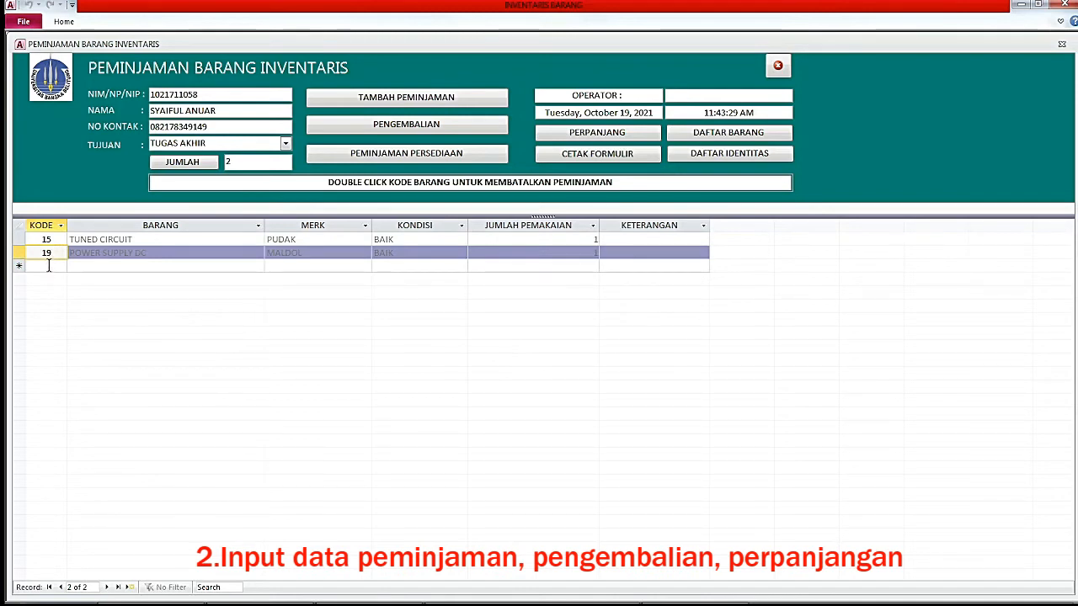
pyautogui.click(48, 268)
pyautogui.click(51, 253)
pyautogui.click(50, 242)
pyautogui.click(49, 250)
pyautogui.click(49, 243)
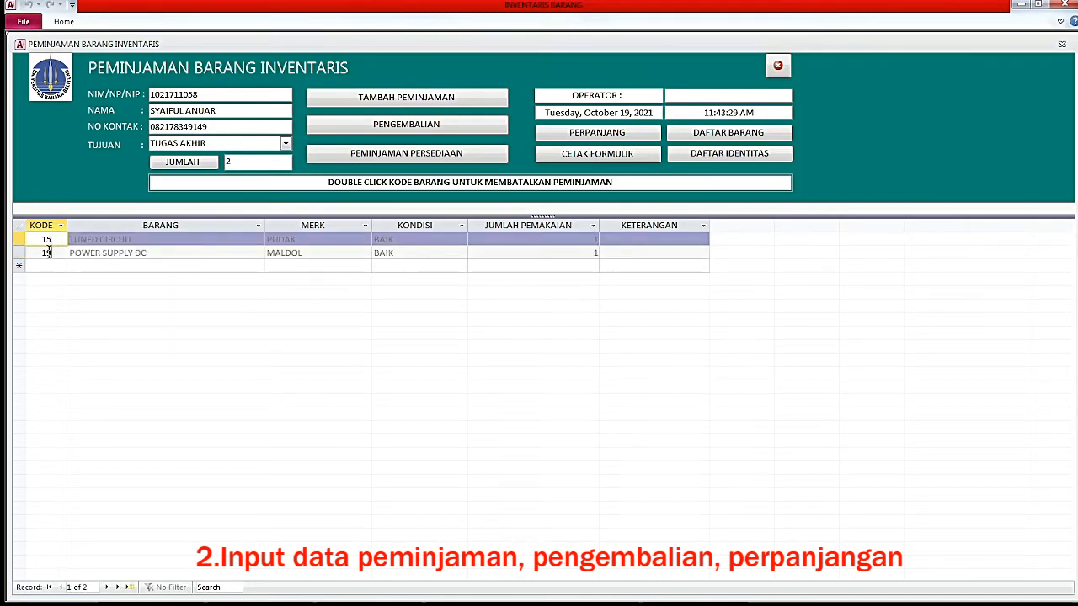
pyautogui.click(48, 252)
pyautogui.click(49, 242)
pyautogui.click(50, 252)
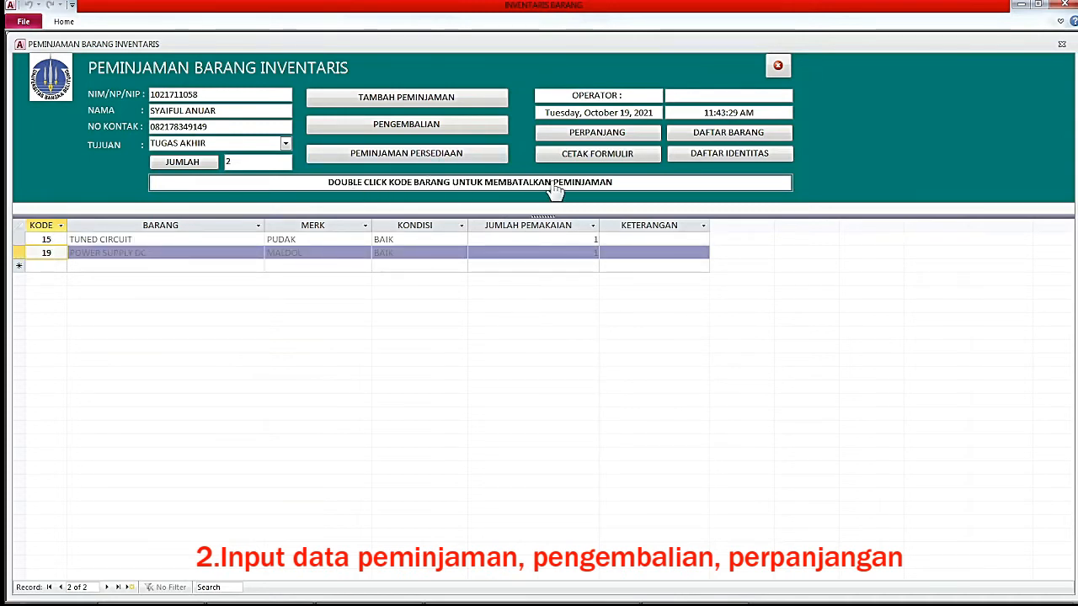
pyautogui.doubleClick(49, 239)
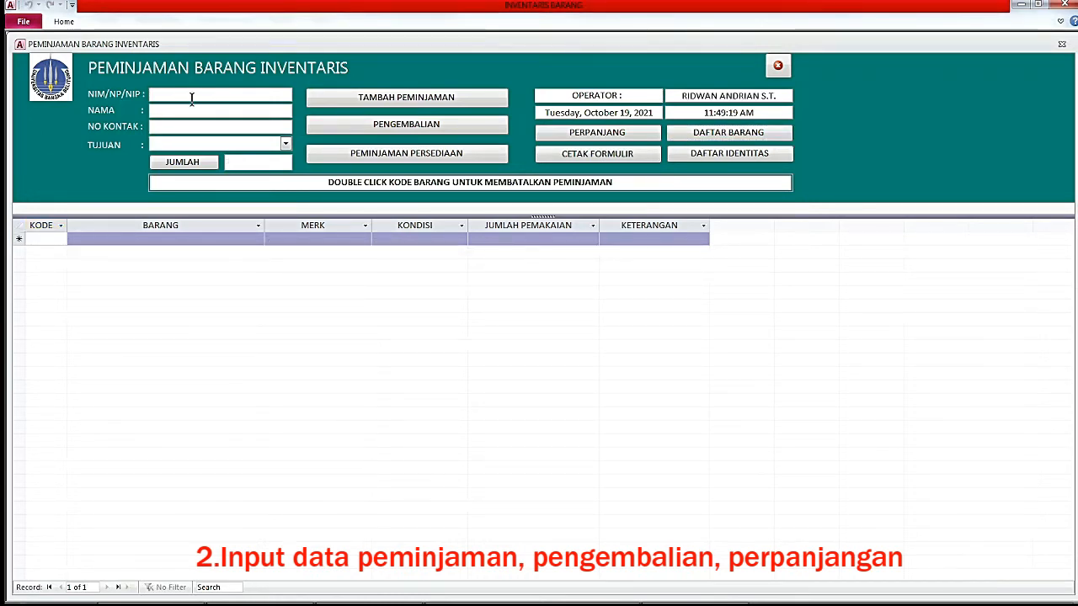
# Look up a student holding a lab clearance letter and decline their loan, returning to the main menu.
pyautogui.write('1021711041')
pyautogui.press('Return')
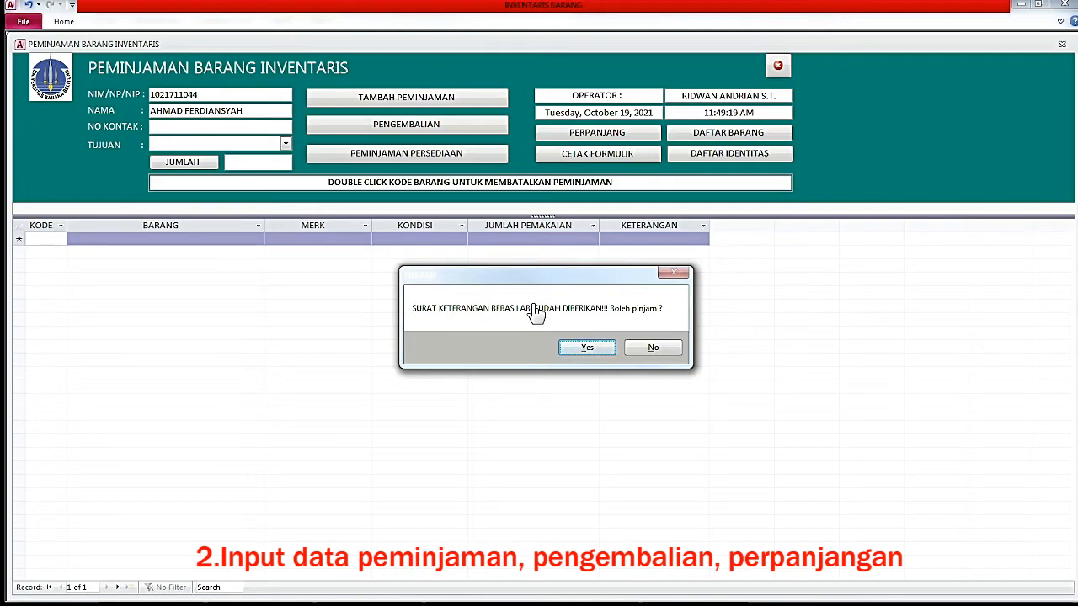
pyautogui.click(651, 349)
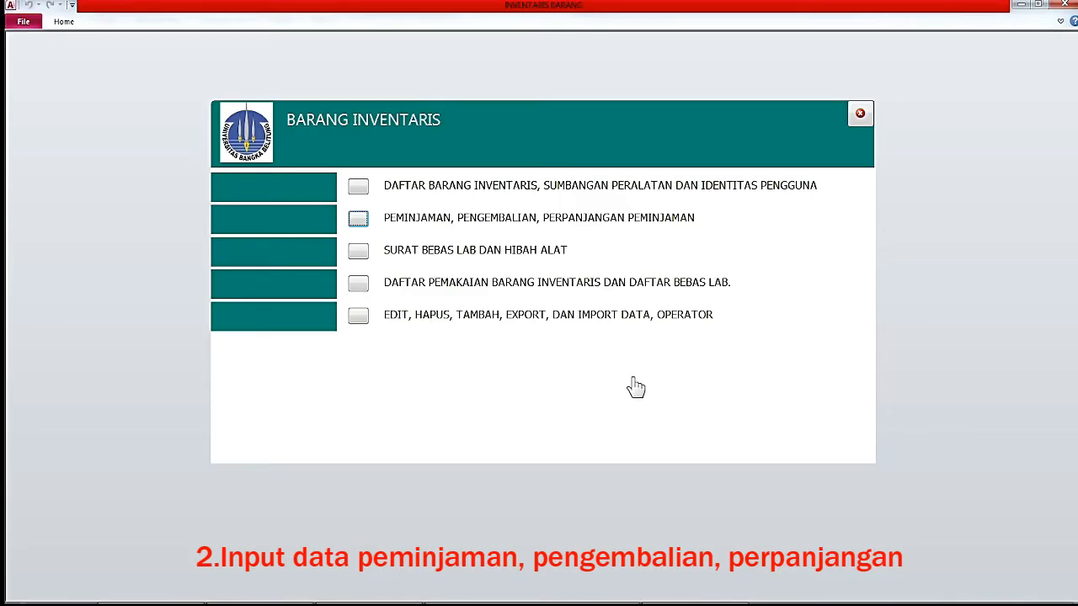
# Open the password-protected SURAT BEBAS LAB DAN HIBAH ALAT section.
pyautogui.click(362, 254)
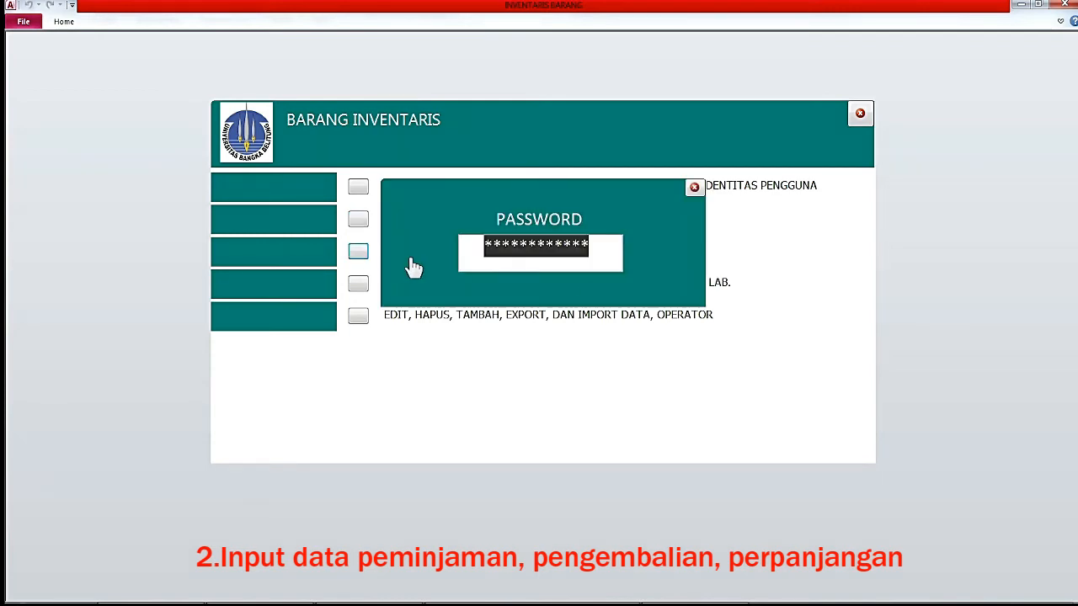
pyautogui.write('**********')
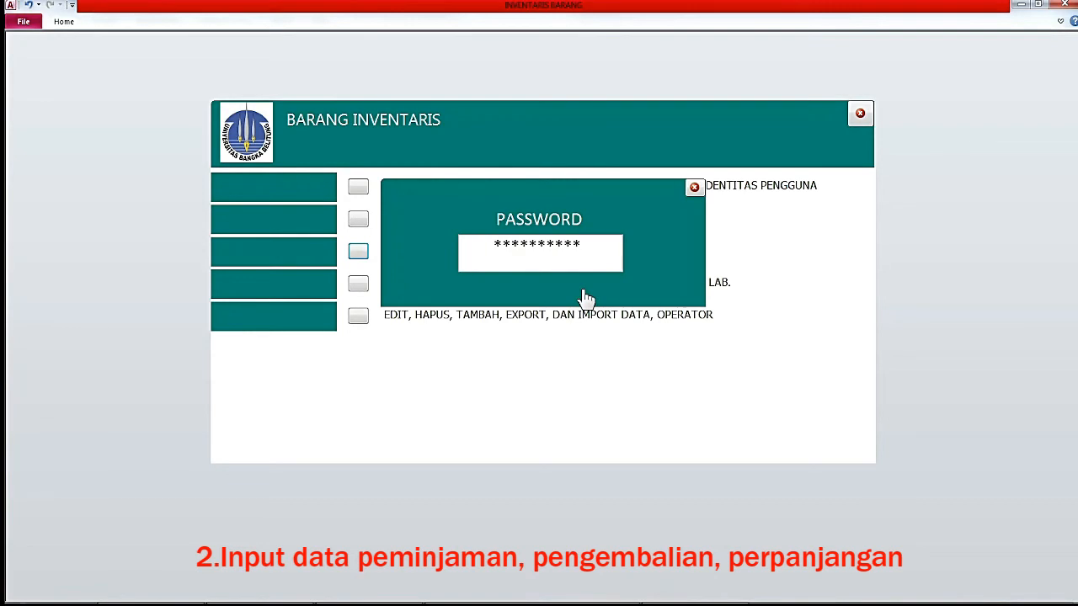
pyautogui.press('Return')
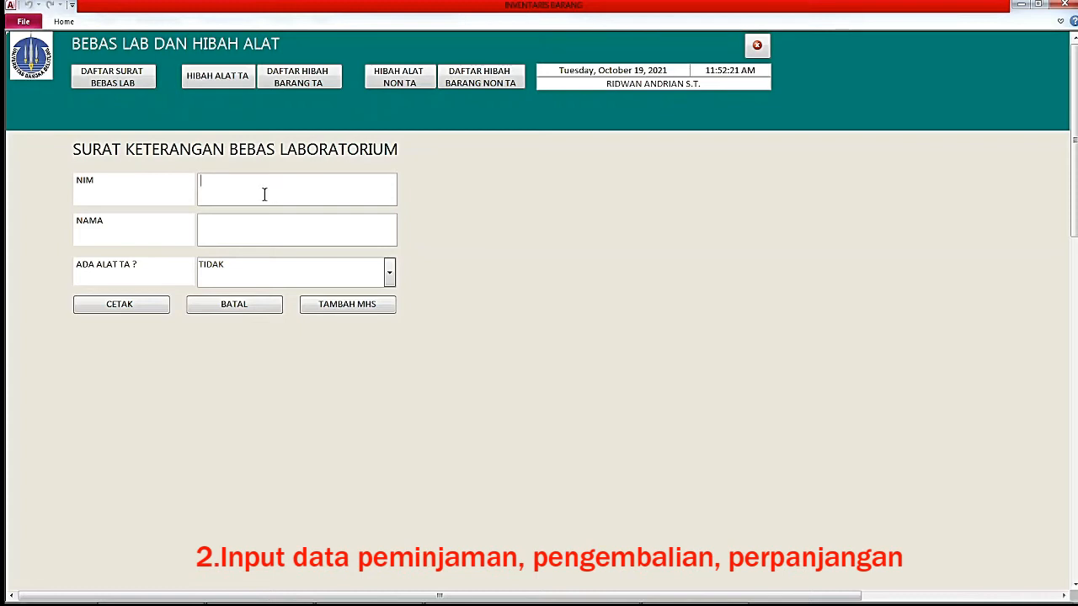
# Check a pasted student ID for clearance and acknowledge the outstanding-loan warning.
pyautogui.hotkey('ctrl', 'v')
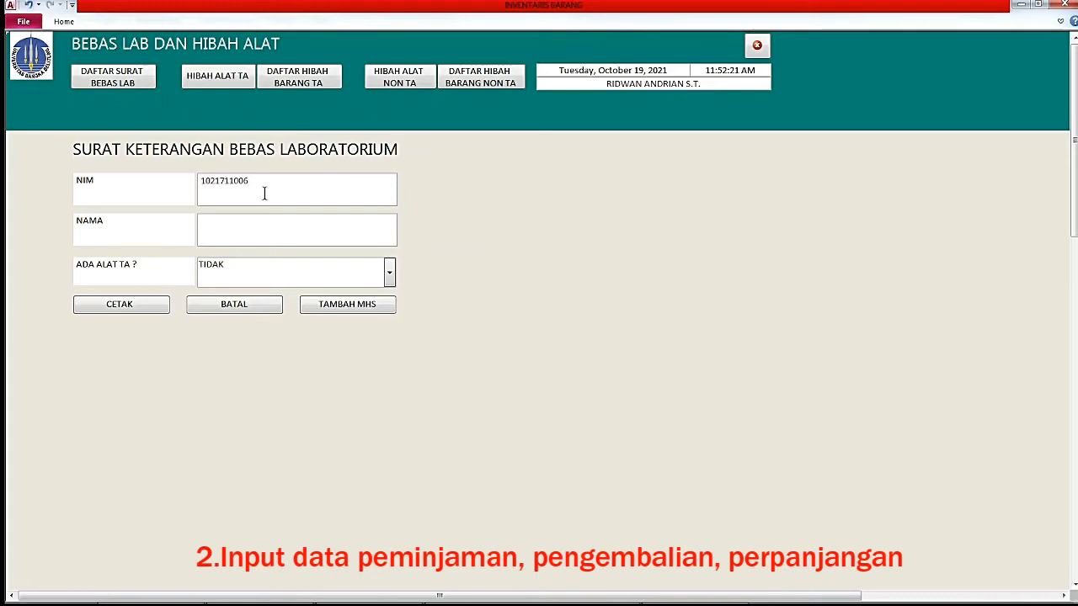
pyautogui.press('Return')
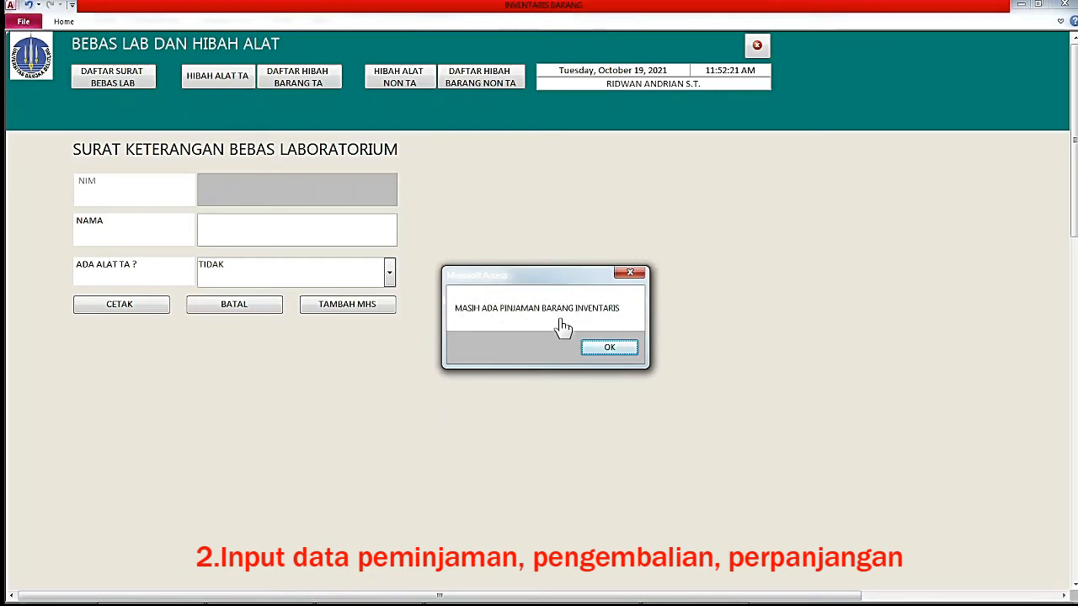
pyautogui.click(612, 349)
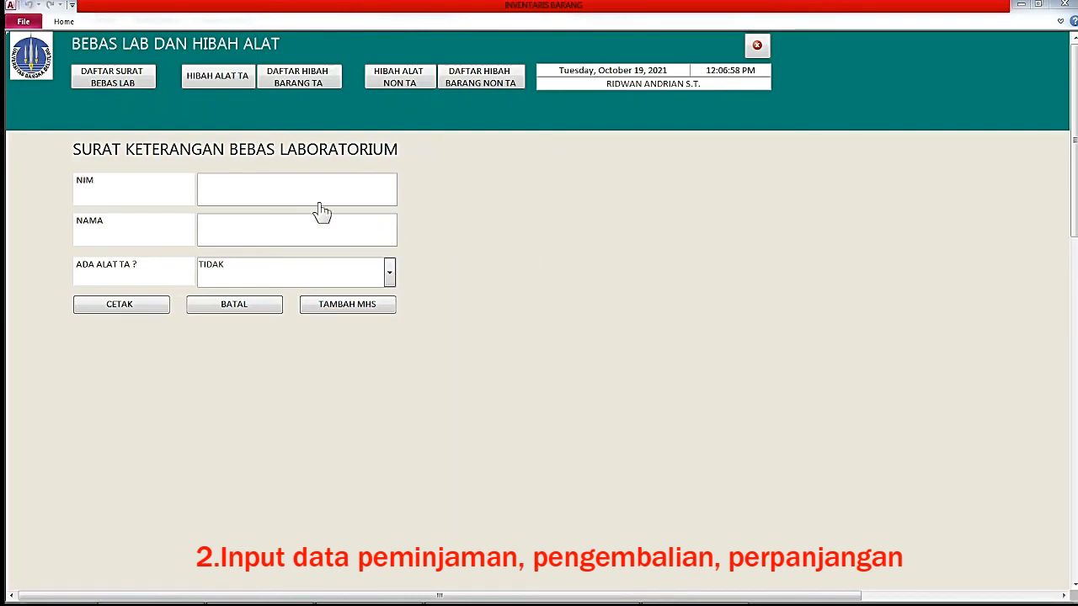
# Look up the cleared student, confirm final-project equipment exists, and generate the handover form with CETAK.
pyautogui.click(287, 187)
pyautogui.write('1021711029')
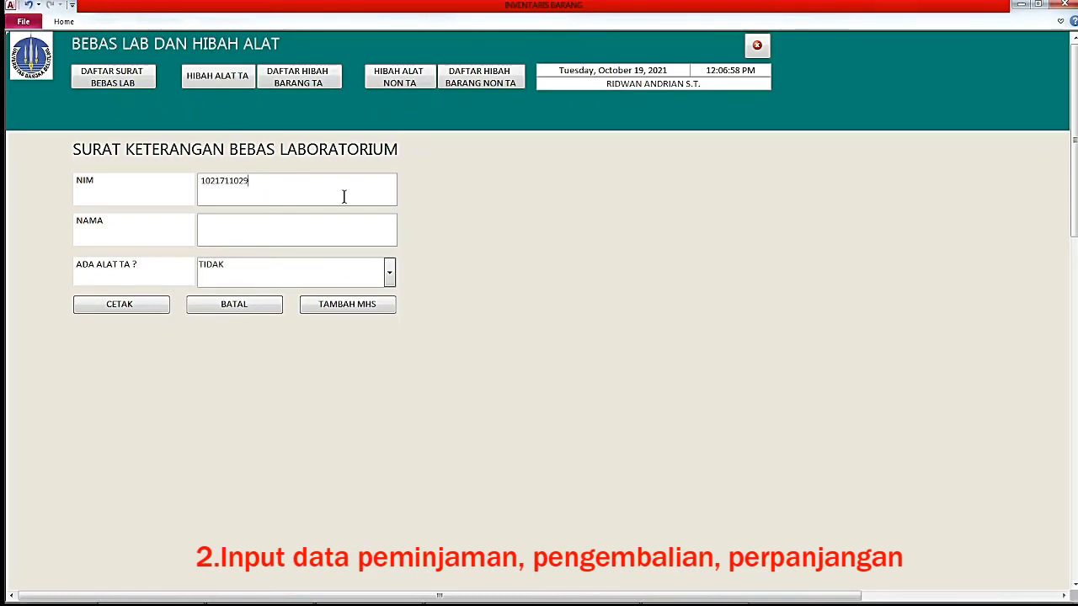
pyautogui.press('Return')
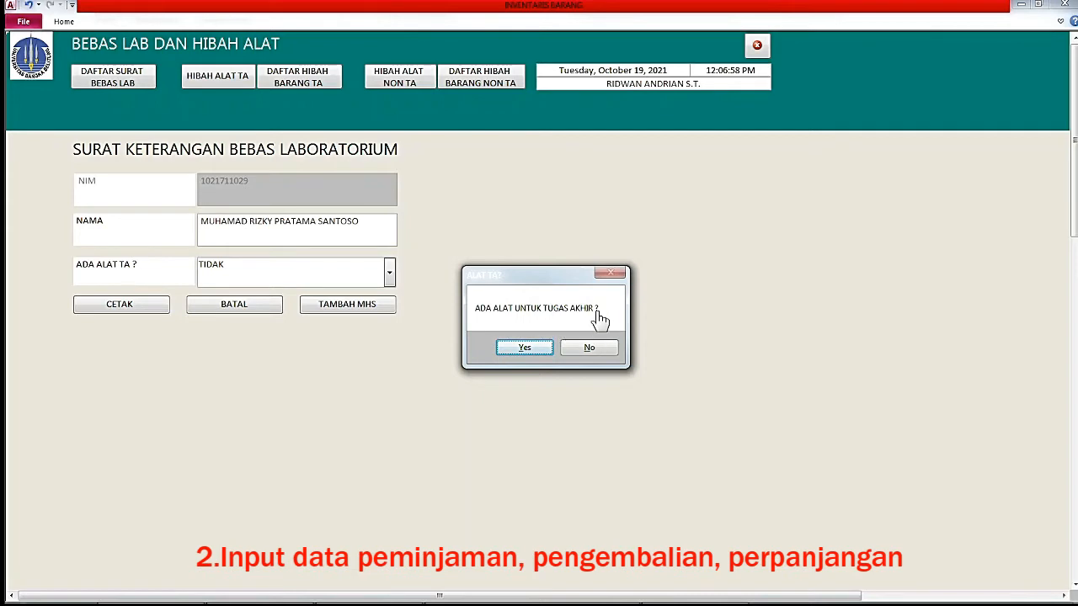
pyautogui.click(526, 348)
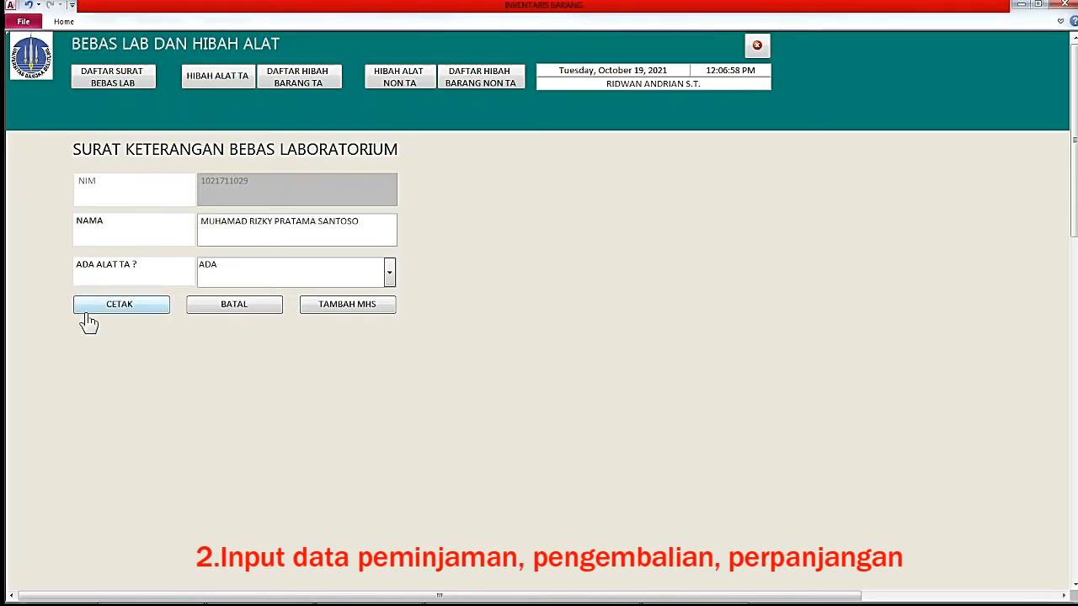
pyautogui.click(120, 307)
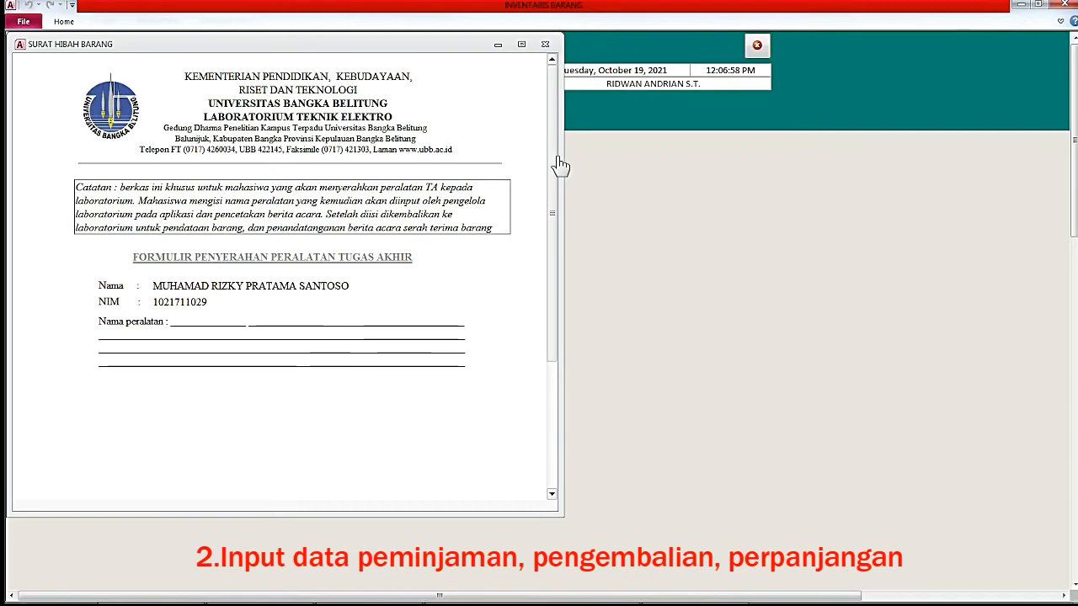
# Close the SURAT HIBAH BARANG preview and print the clearance letter to Nitro PDF Creator 2.
pyautogui.moveTo(555, 163); pyautogui.dragTo(547, 234)
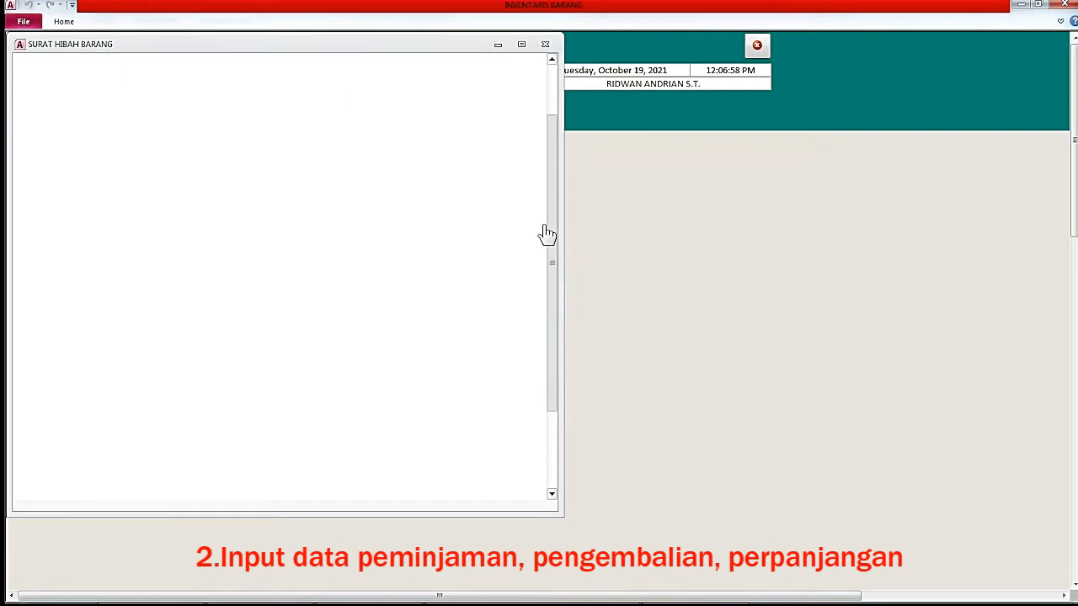
pyautogui.click(545, 46)
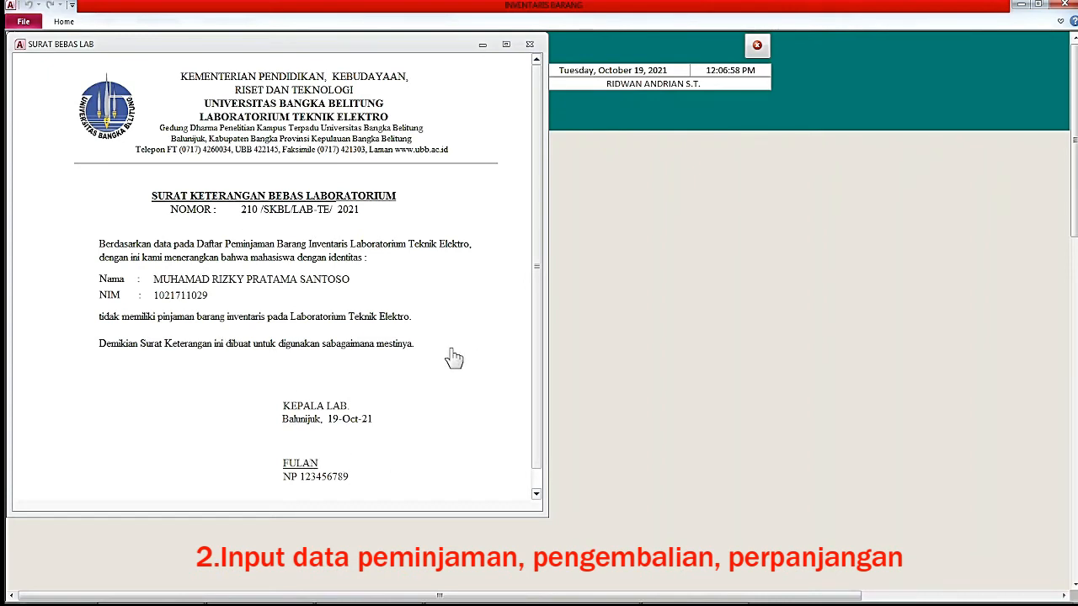
pyautogui.hotkey('ctrl', 'p')
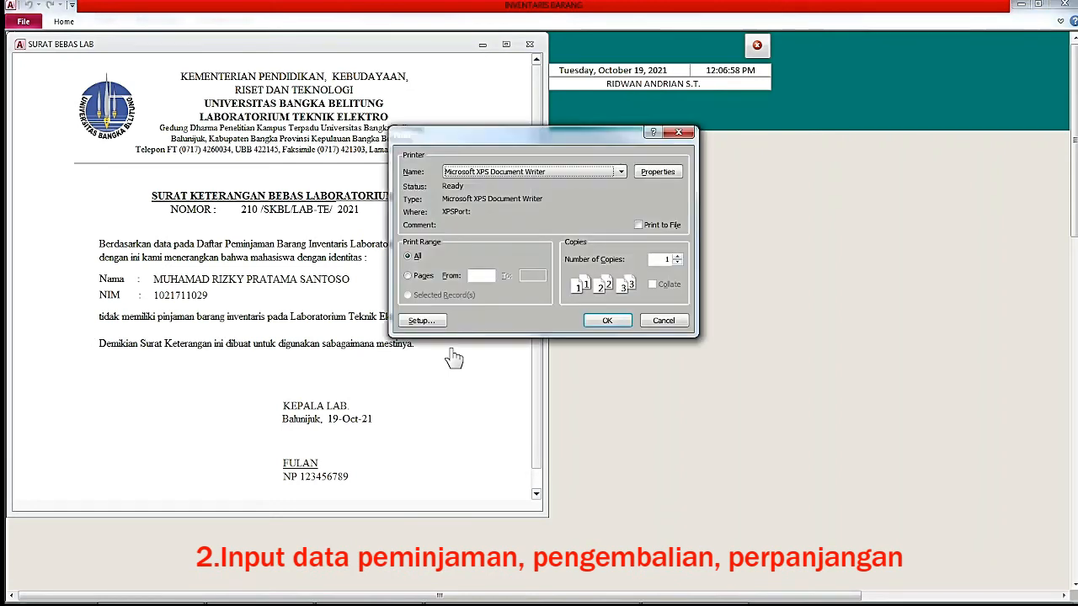
pyautogui.click(531, 172)
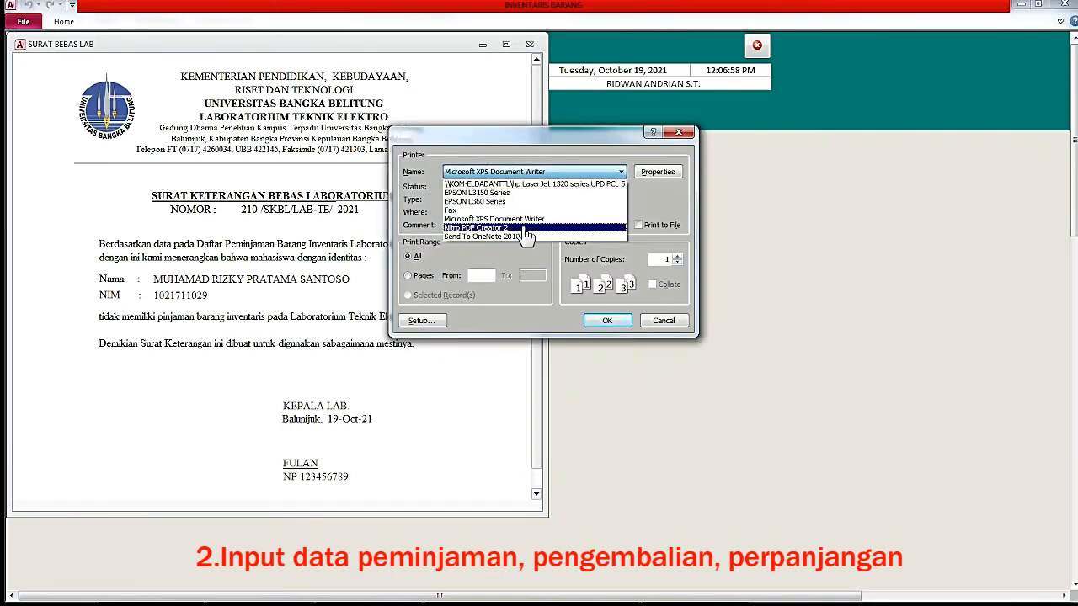
pyautogui.click(522, 228)
pyautogui.click(661, 320)
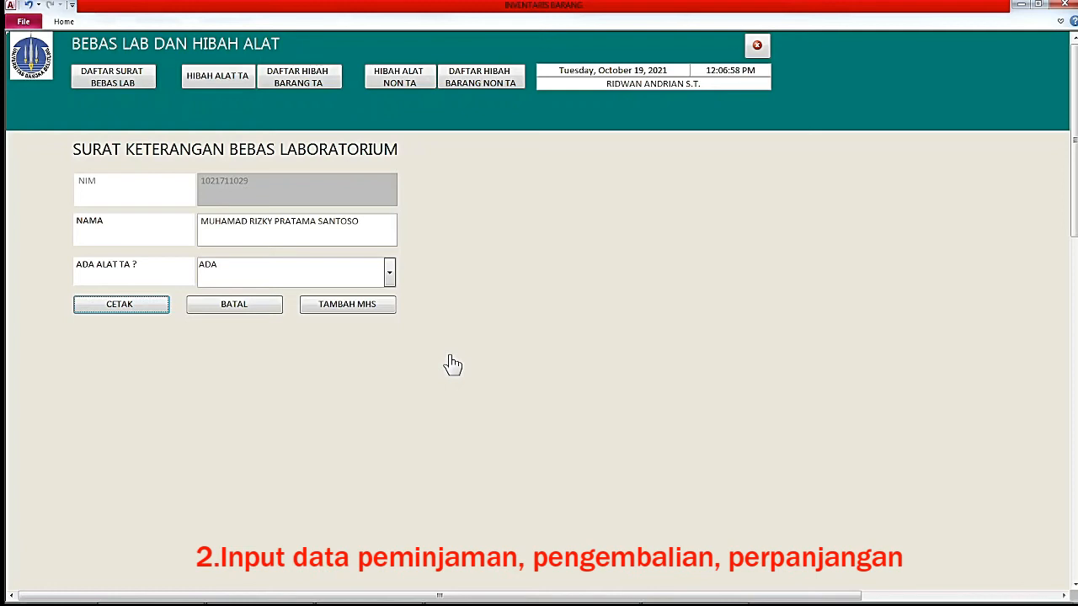
pyautogui.click(222, 81)
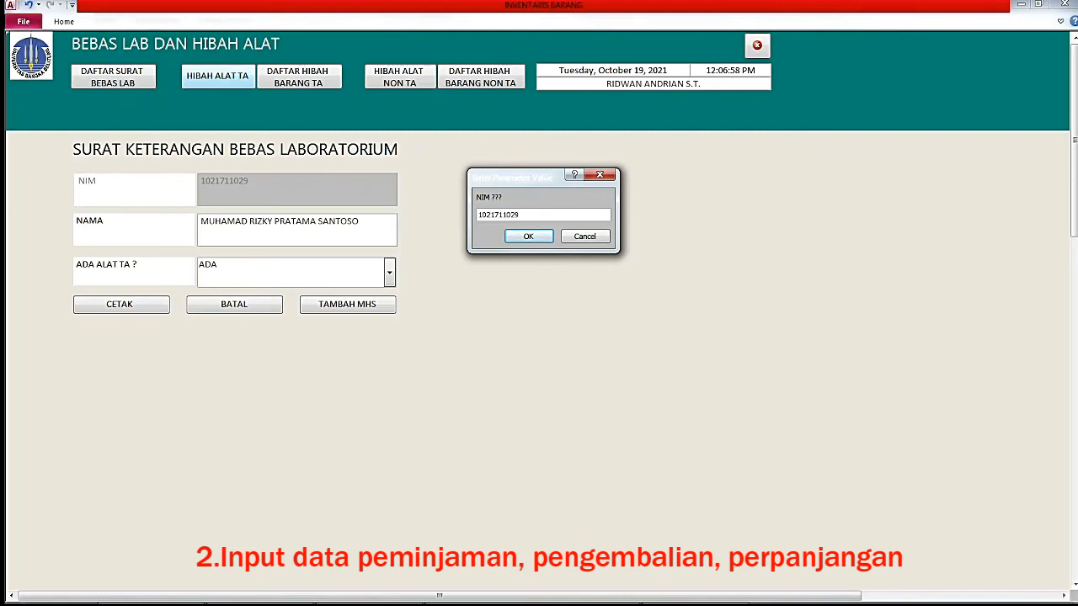
pyautogui.press('Return')
pyautogui.click(268, 220)
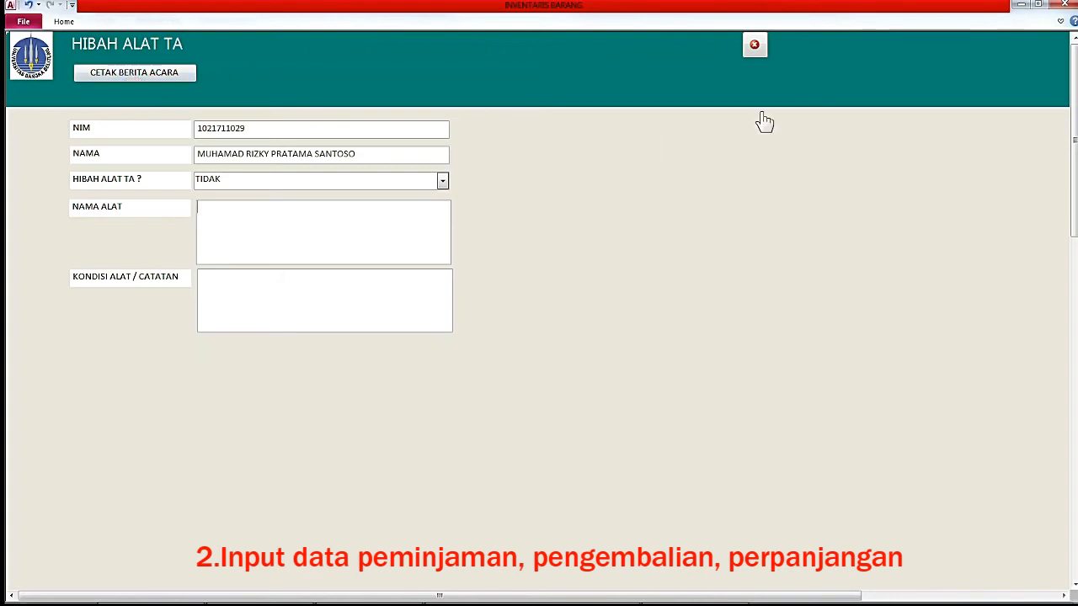
pyautogui.click(754, 47)
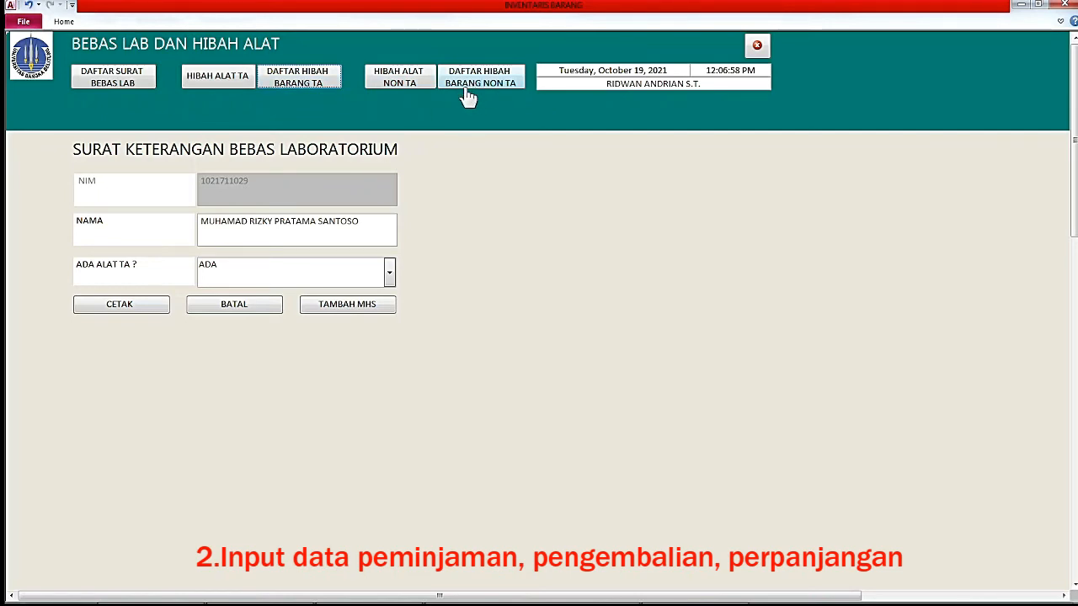
# Open the final-project donations list and set the NAMA Total row to Count.
pyautogui.click(311, 88)
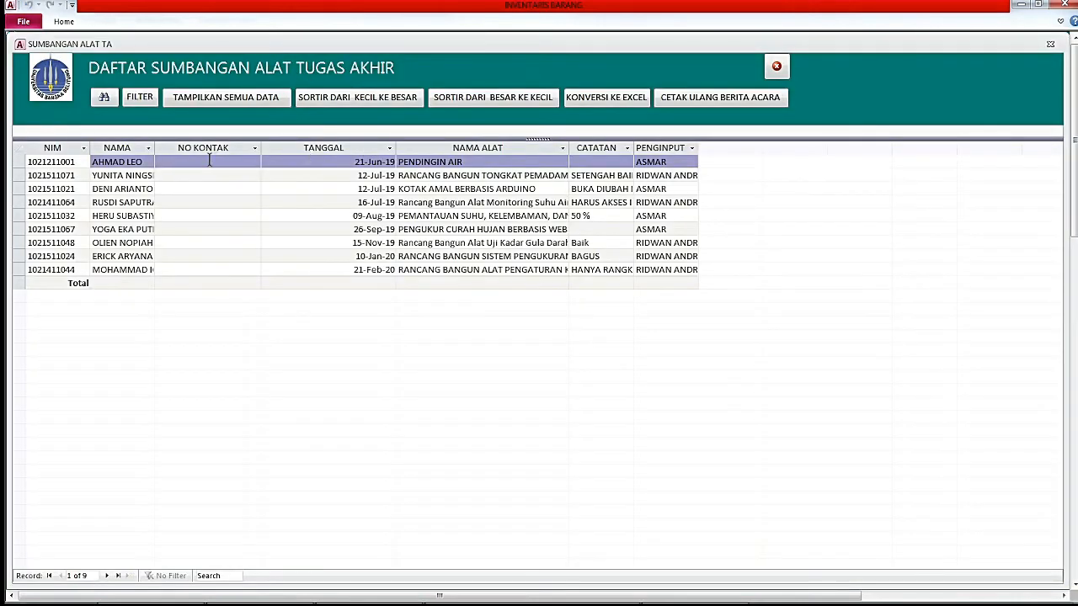
pyautogui.click(117, 283)
pyautogui.click(97, 283)
pyautogui.click(105, 310)
# Adjust the NAMA and NO KONTAK totals until NAMA shows 9, then close the list.
pyautogui.click(173, 283)
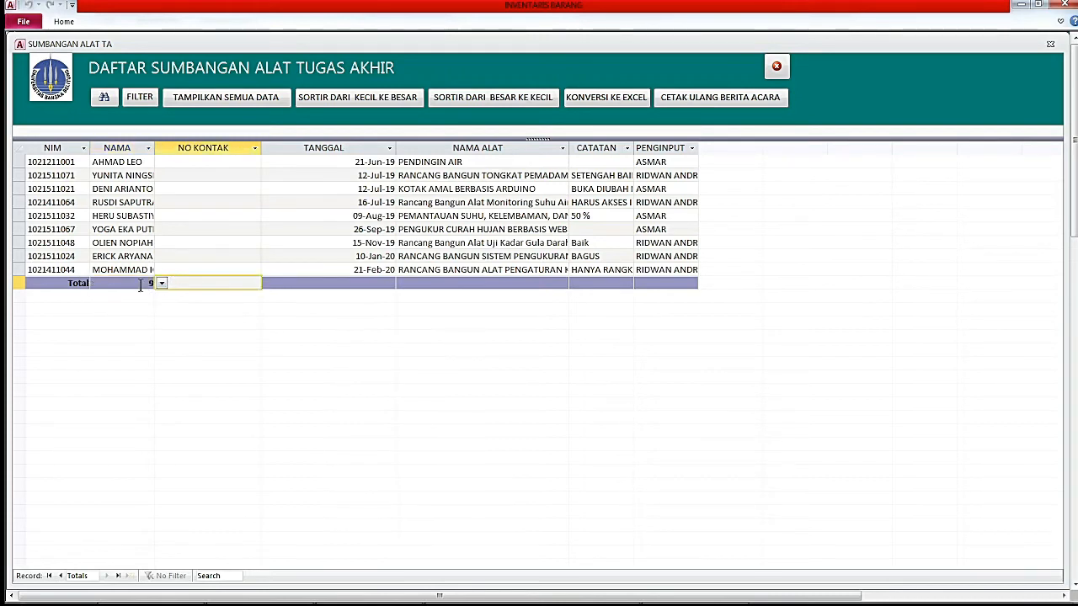
pyautogui.click(141, 284)
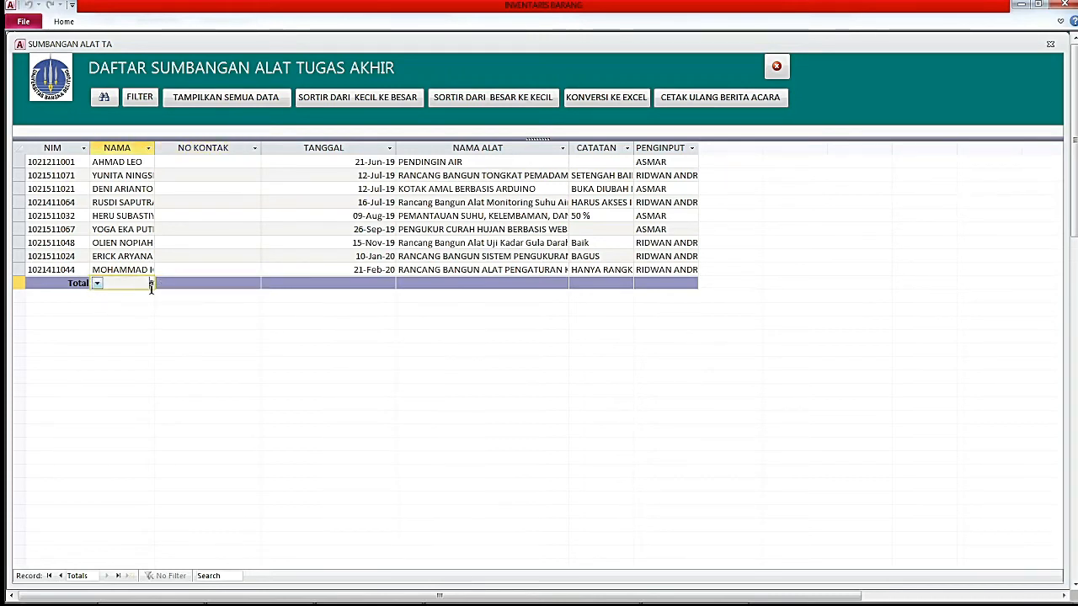
pyautogui.click(187, 283)
pyautogui.click(140, 285)
pyautogui.click(178, 283)
pyautogui.click(134, 283)
pyautogui.click(165, 289)
pyautogui.click(146, 284)
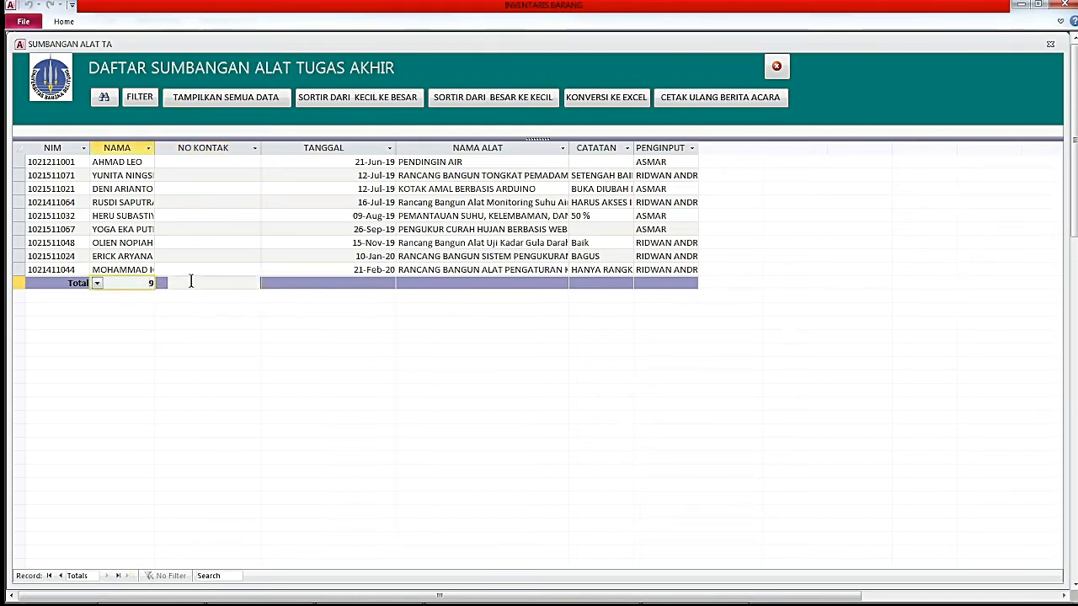
pyautogui.click(169, 283)
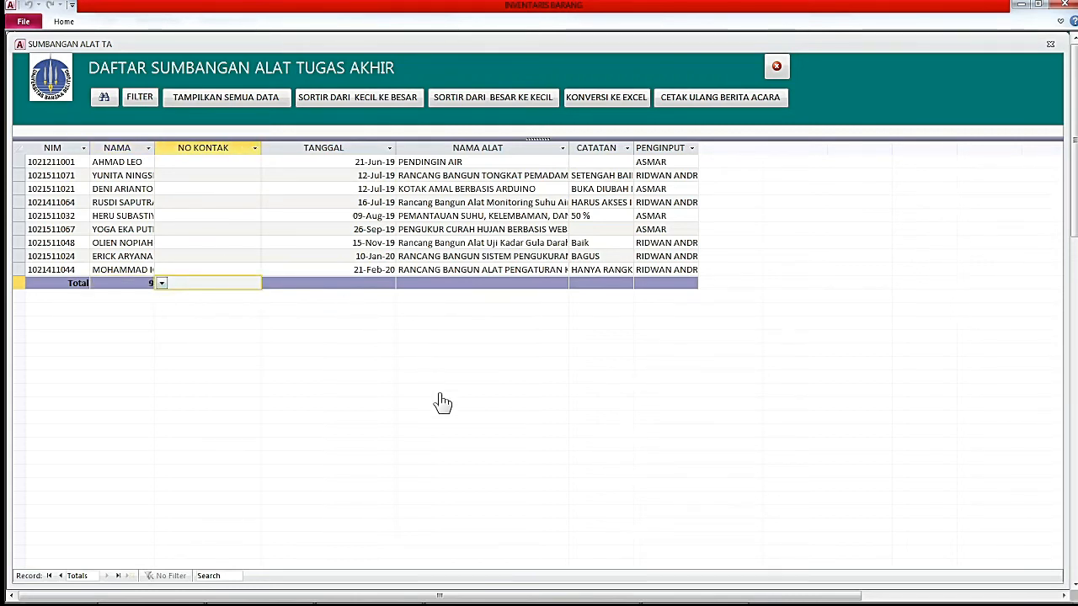
pyautogui.click(778, 69)
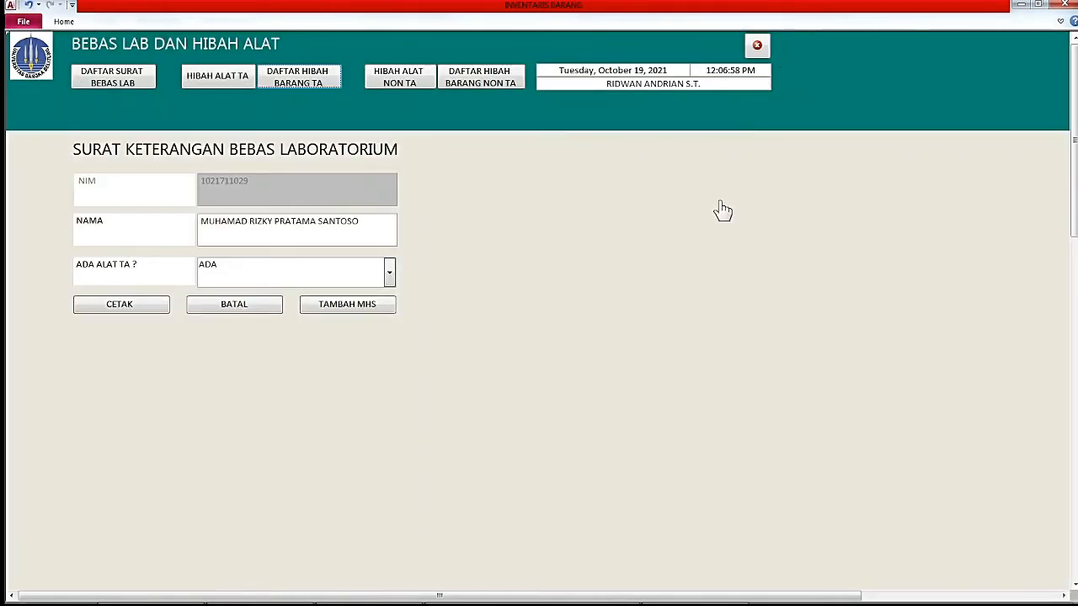
# Close the BEBAS LAB DAN HIBAH ALAT form and open the DAFTAR BARANG INVENTARIS list of 1160 items.
pyautogui.click(757, 48)
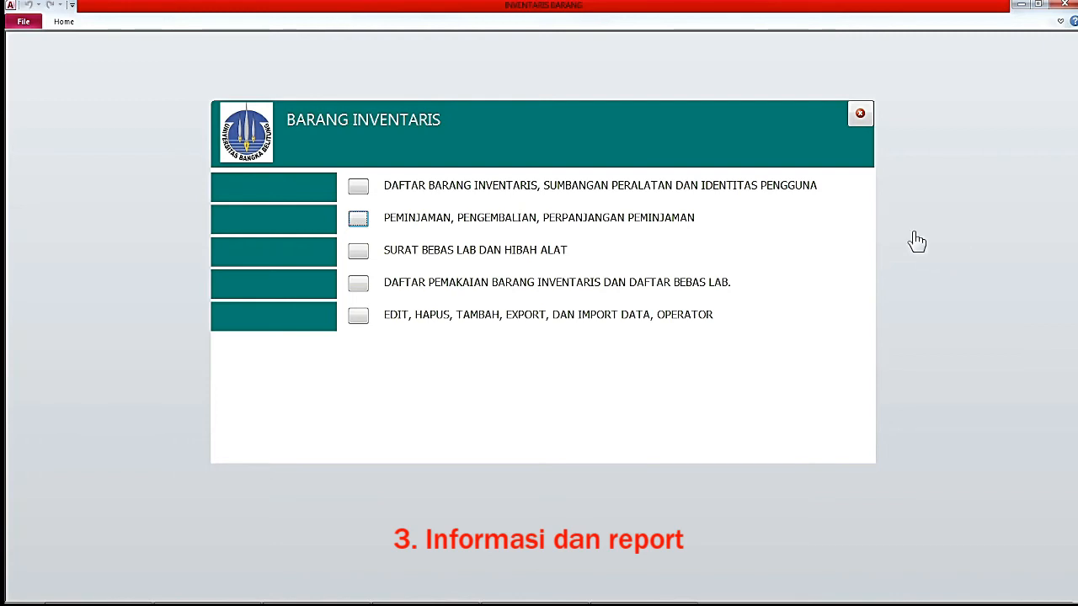
pyautogui.click(359, 193)
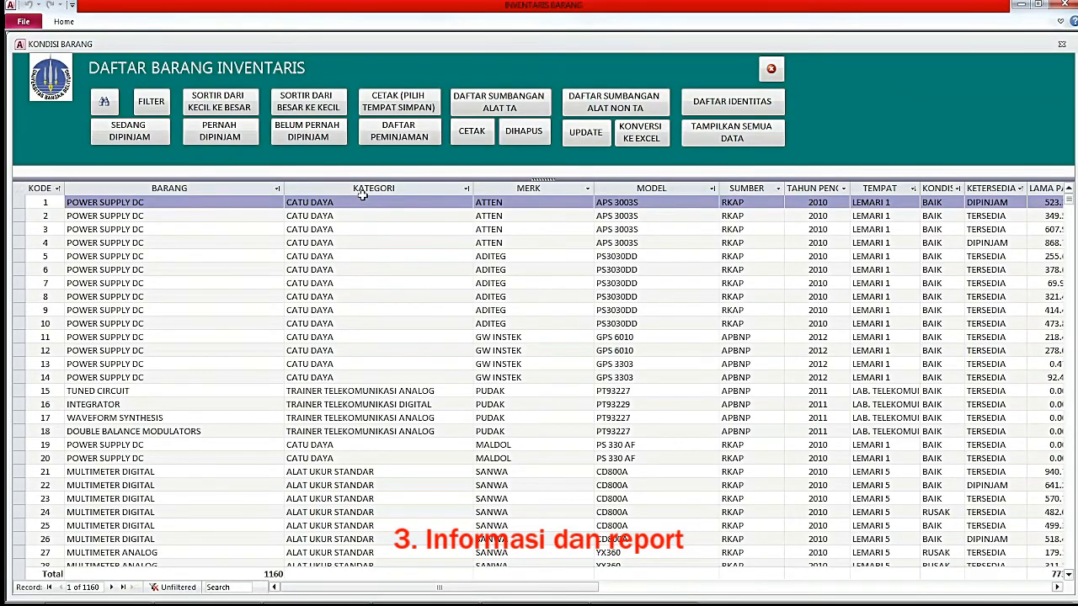
# Select the KETERSEDIA column of the 1160-item inventory list and check its borrowed-only view.
pyautogui.click(984, 187)
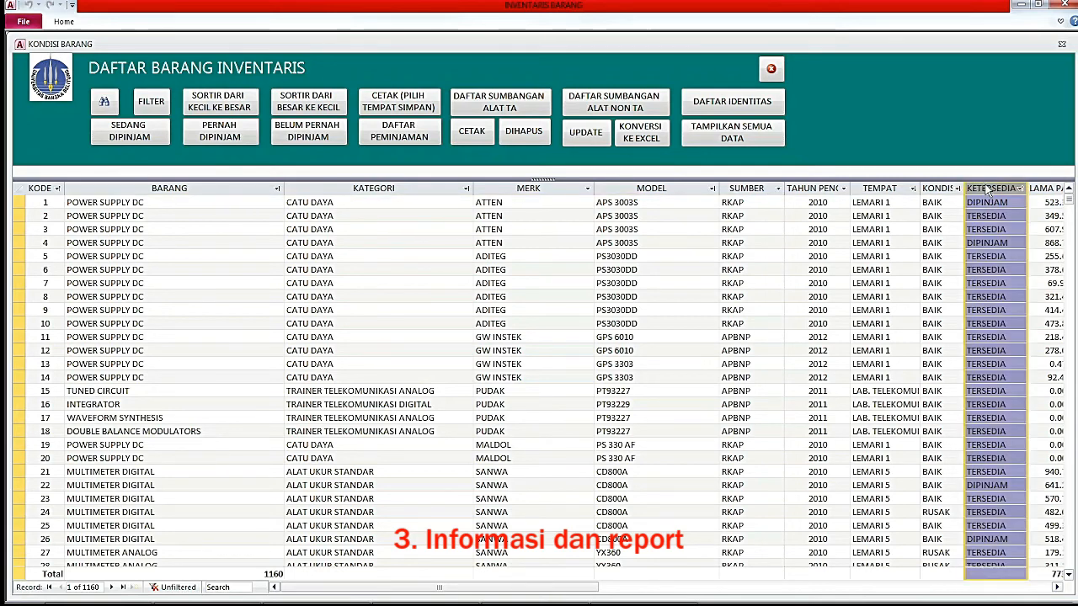
pyautogui.click(720, 142)
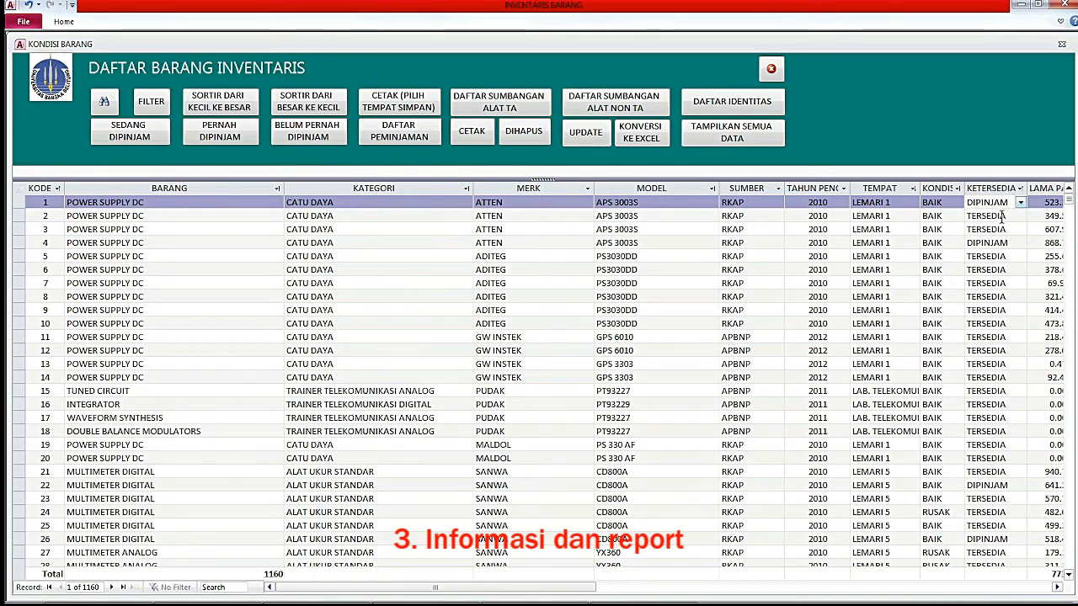
# Filter the inventory list on record 1's DIPINJAM value in KETERSEDIA.
pyautogui.click(995, 202)
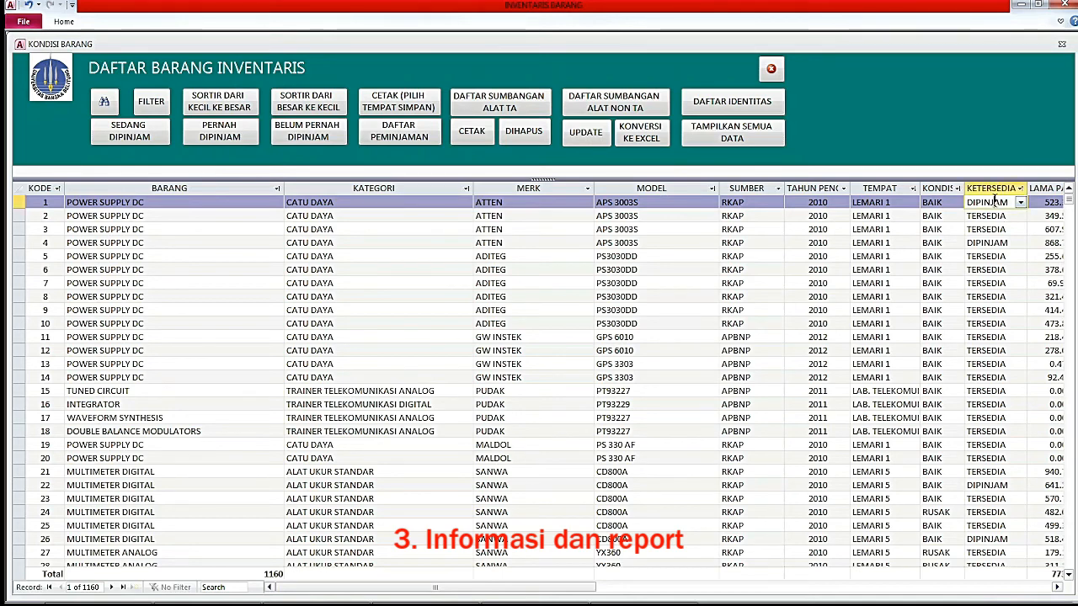
pyautogui.click(22, 202)
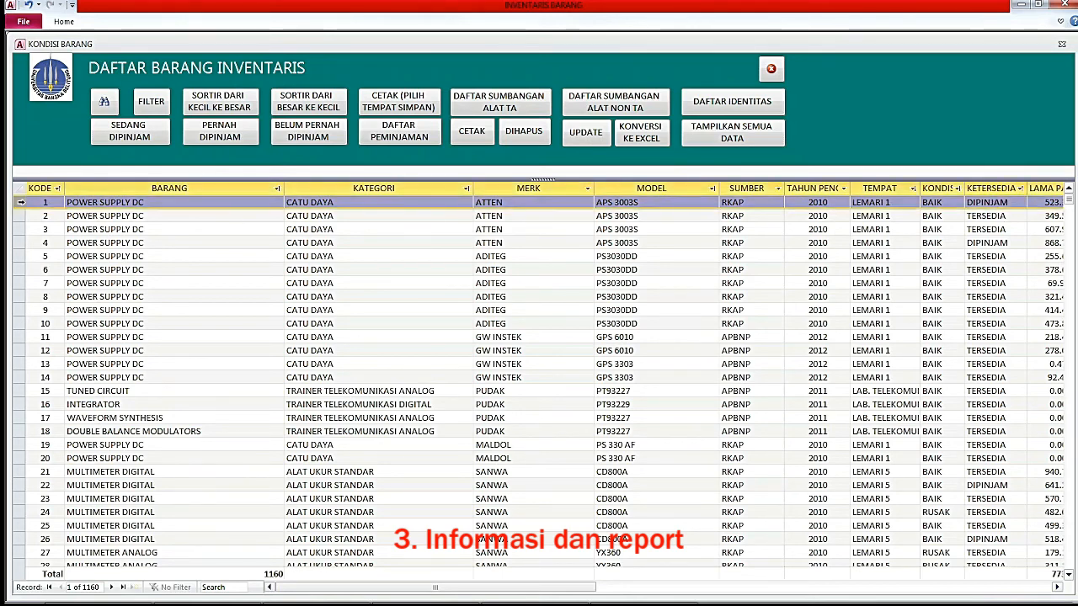
pyautogui.click(997, 202)
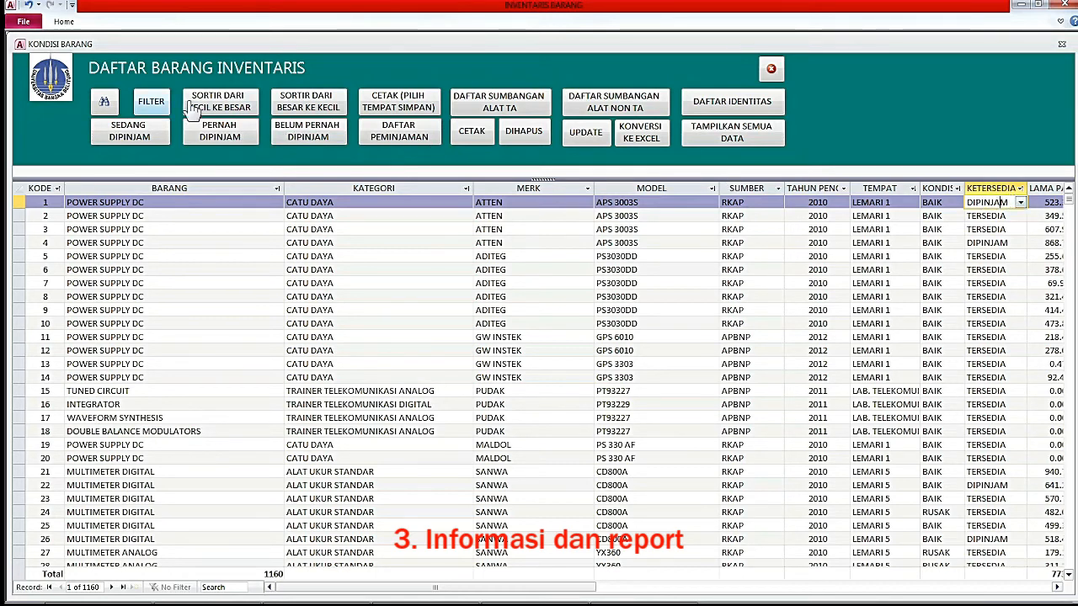
pyautogui.click(154, 104)
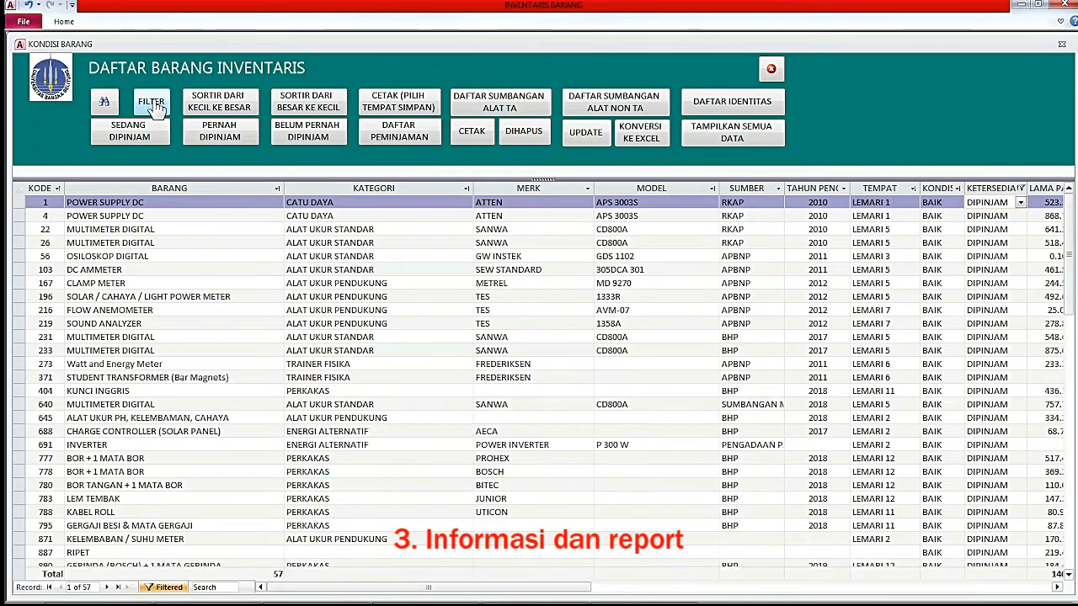
# Confirm that the totals row counts 57 filtered records.
pyautogui.click(990, 203)
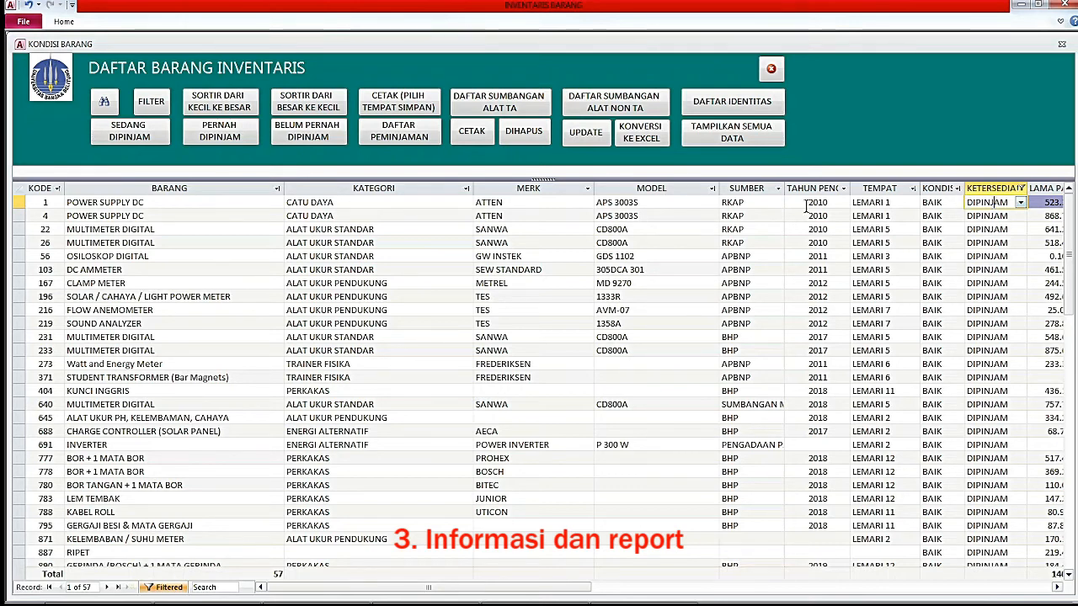
pyautogui.click(225, 188)
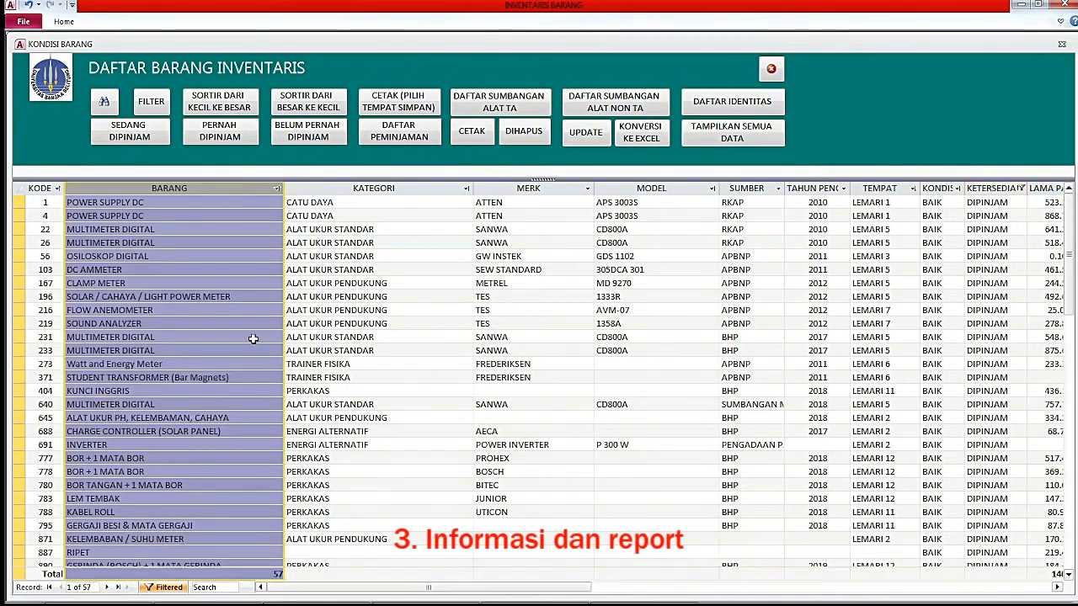
pyautogui.click(260, 575)
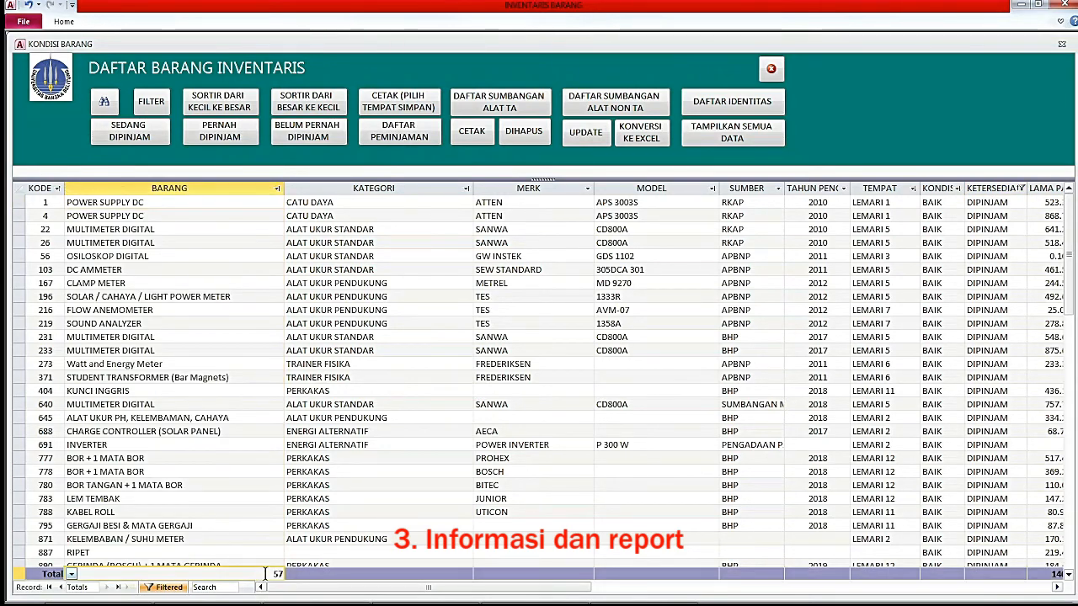
pyautogui.moveTo(269, 574); pyautogui.dragTo(289, 572)
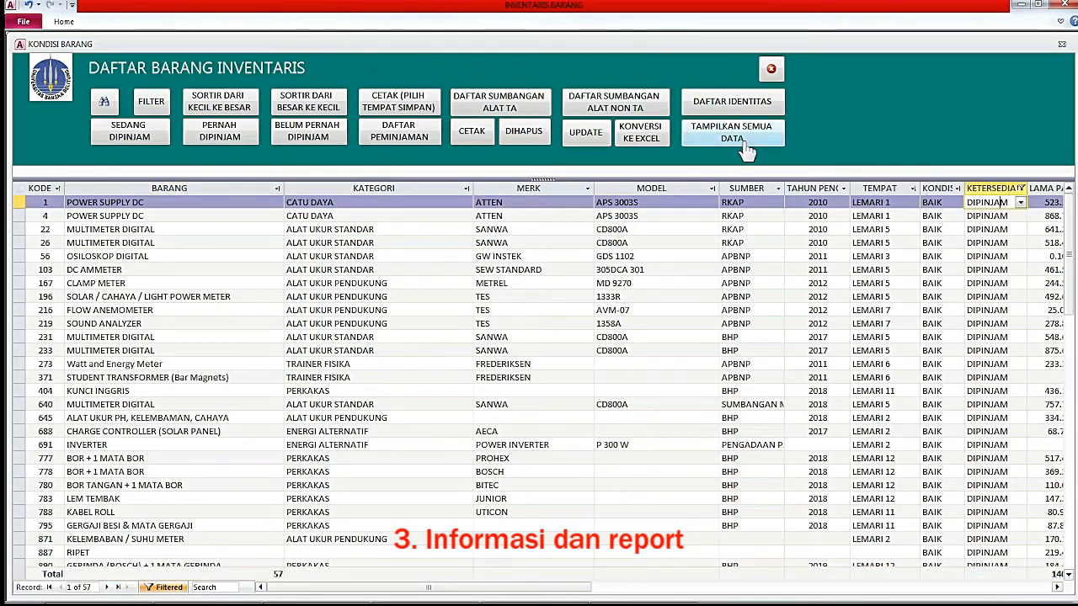
# Remove the filter and inspect the LAMA PAKAI values 648.37 and 349.5824.
pyautogui.click(738, 137)
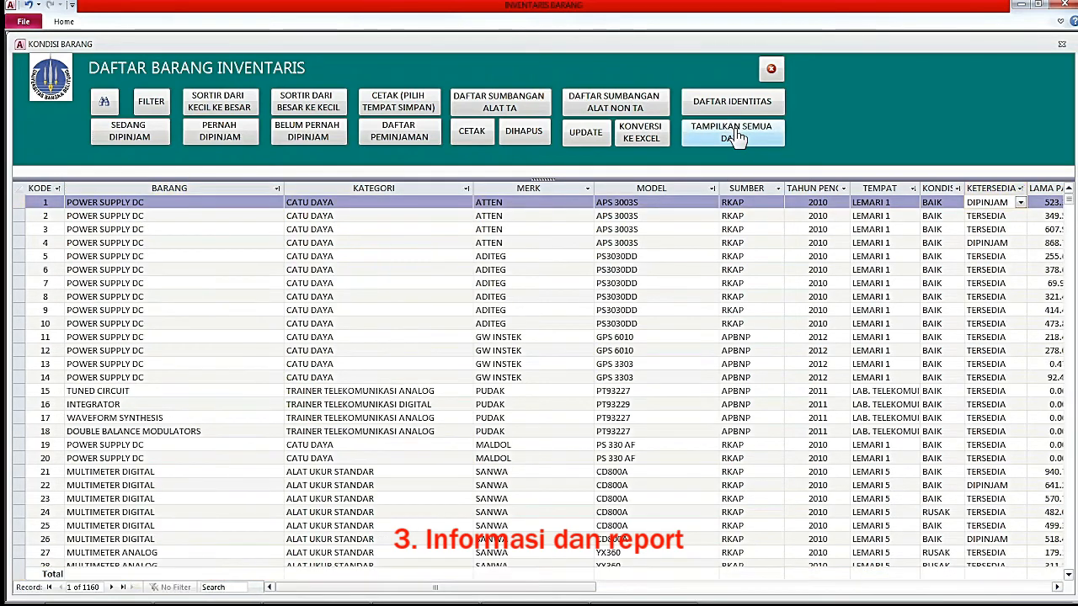
pyautogui.click(1047, 202)
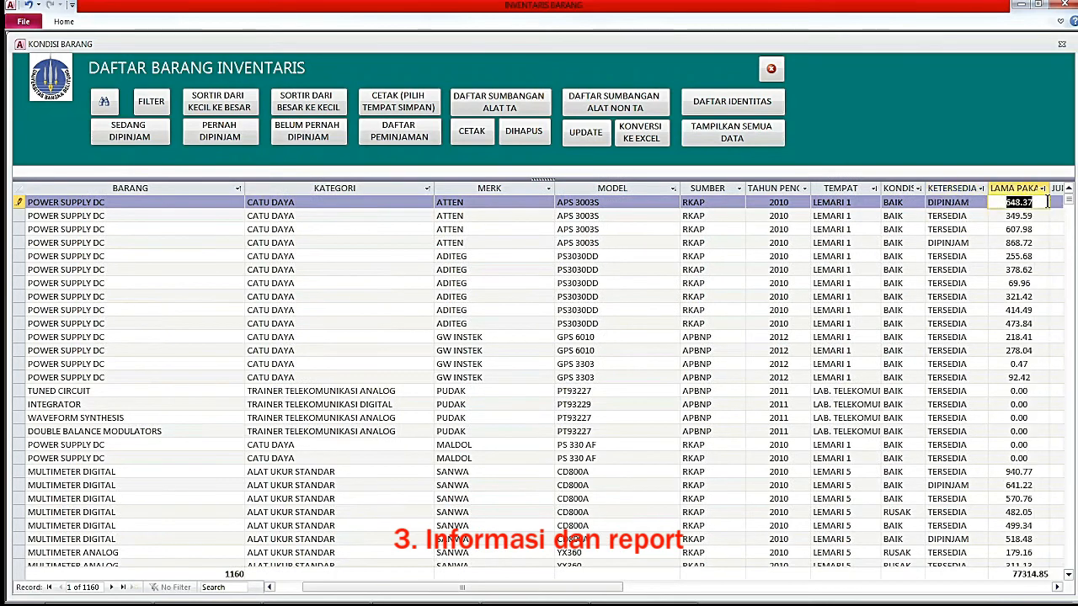
pyautogui.click(1013, 187)
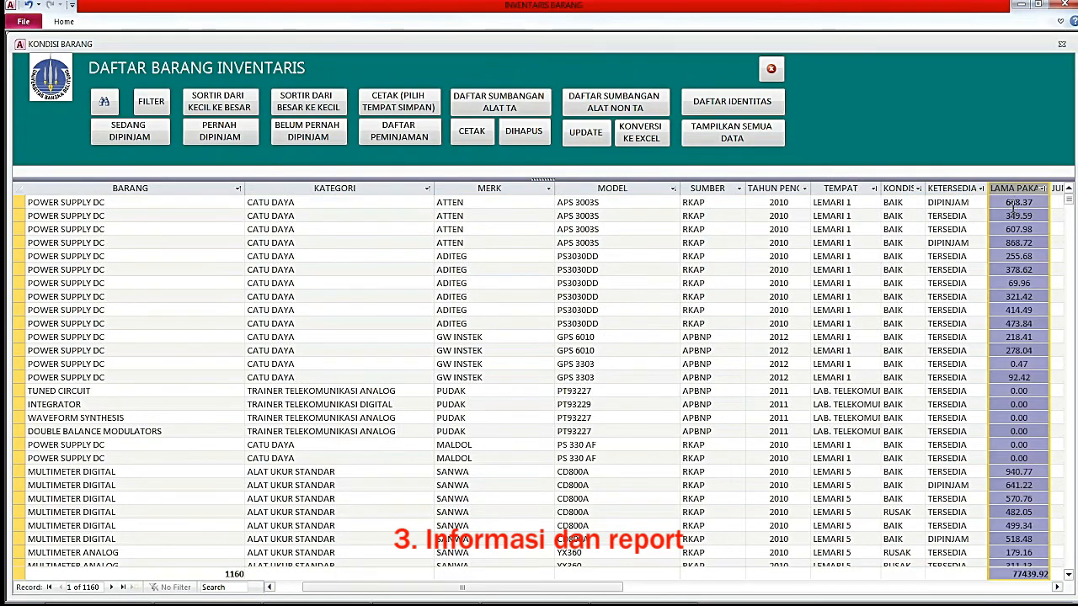
pyautogui.click(1015, 203)
pyautogui.click(1018, 216)
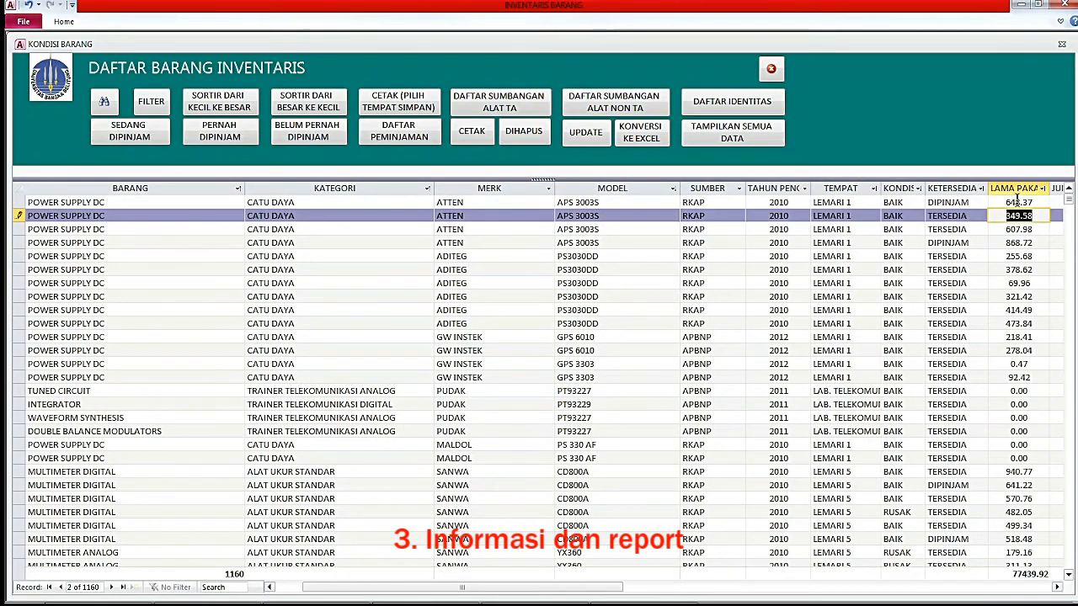
pyautogui.click(1018, 203)
pyautogui.click(1017, 216)
pyautogui.click(1037, 216)
pyautogui.press('F2')
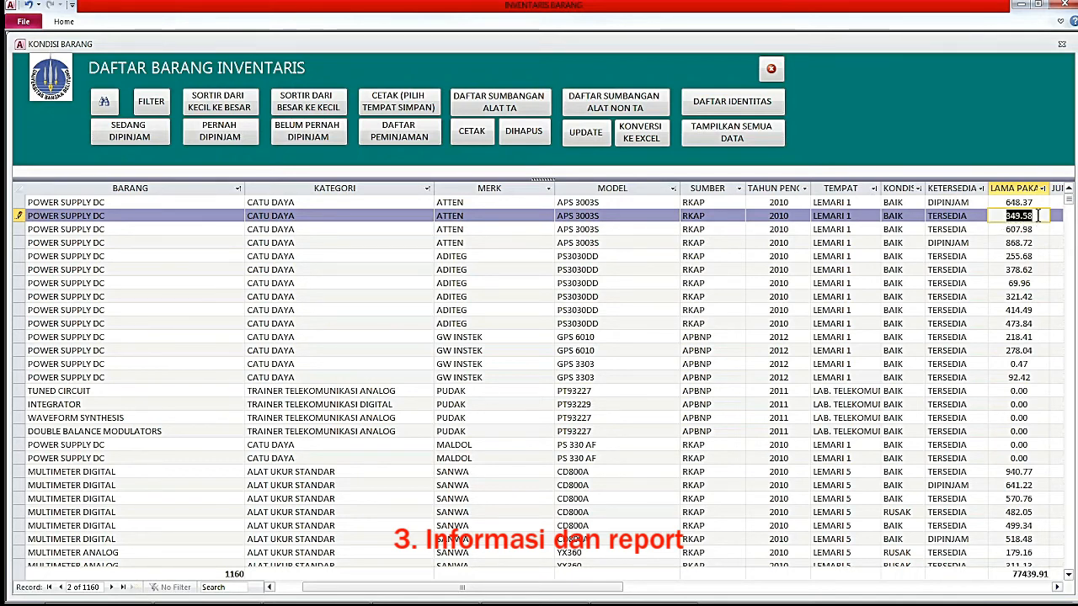
# Compare record 2's JUMLAH value 9 with its LAMA PAKAI duration.
pyautogui.moveTo(569, 588); pyautogui.dragTo(596, 596)
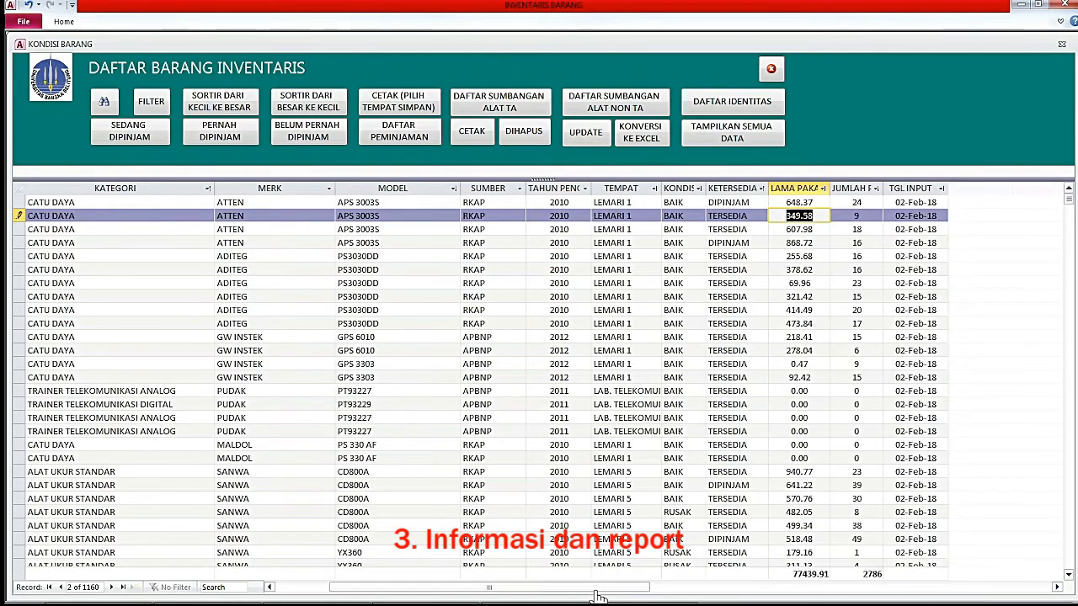
pyautogui.click(865, 216)
pyautogui.click(869, 216)
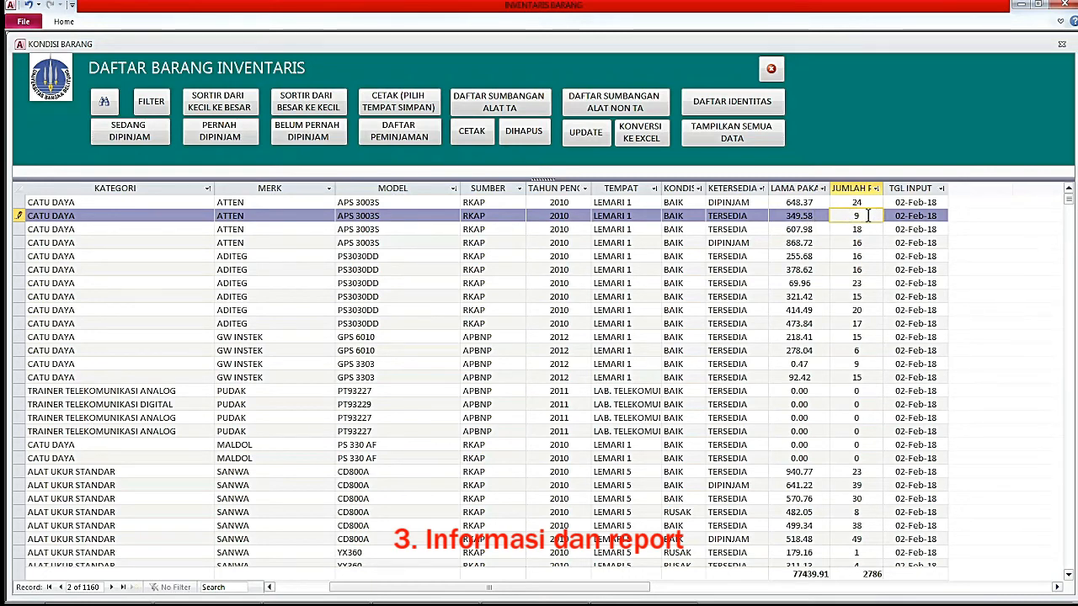
pyautogui.doubleClick(808, 216)
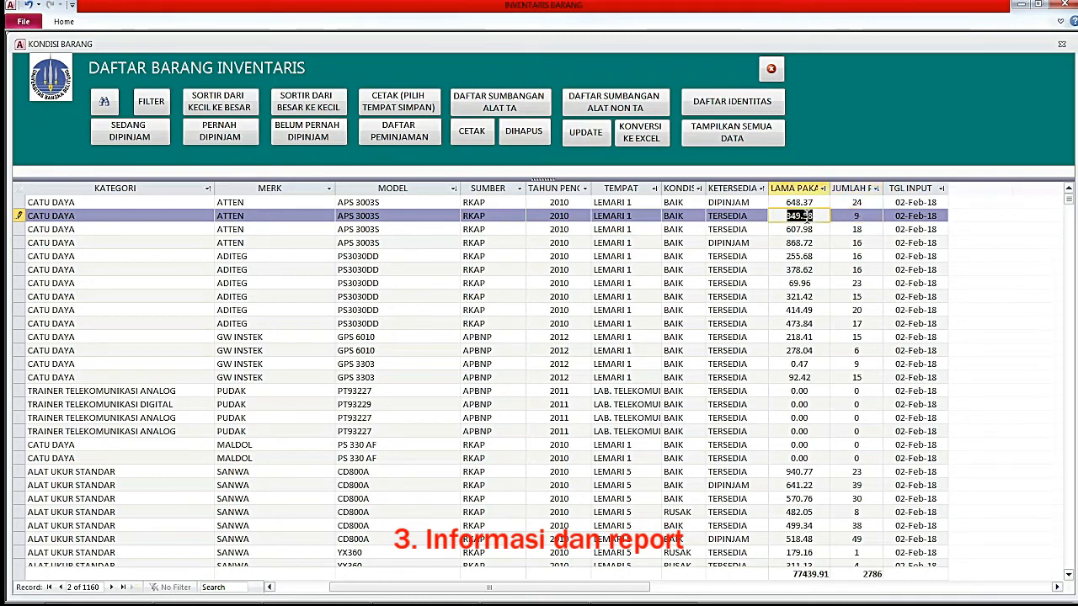
pyautogui.click(846, 216)
pyautogui.click(789, 218)
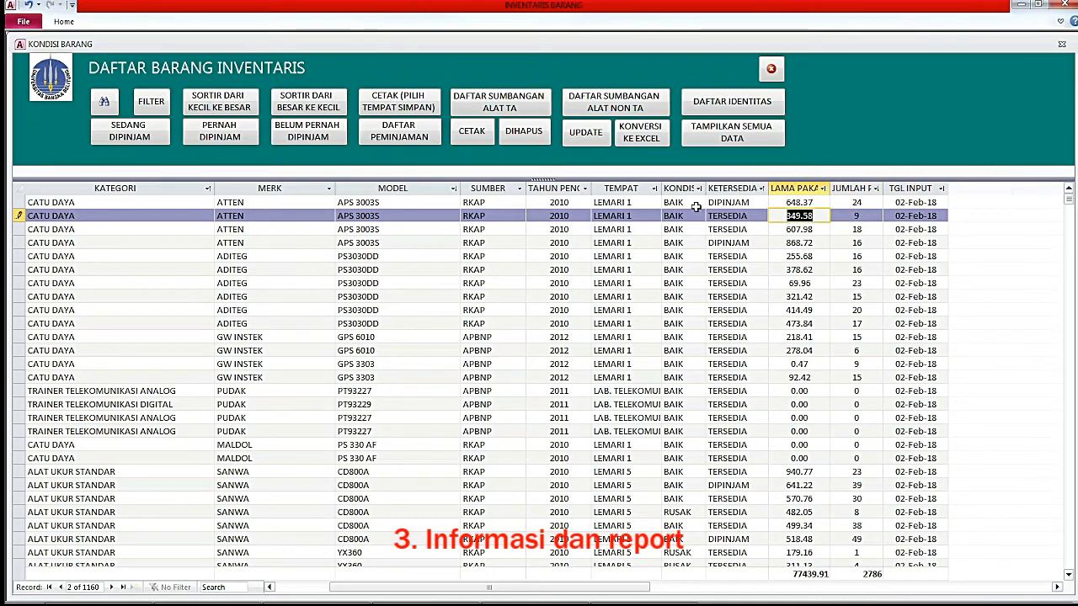
# Check the current item's loan records, then filter to the 440 previously borrowed items.
pyautogui.click(402, 141)
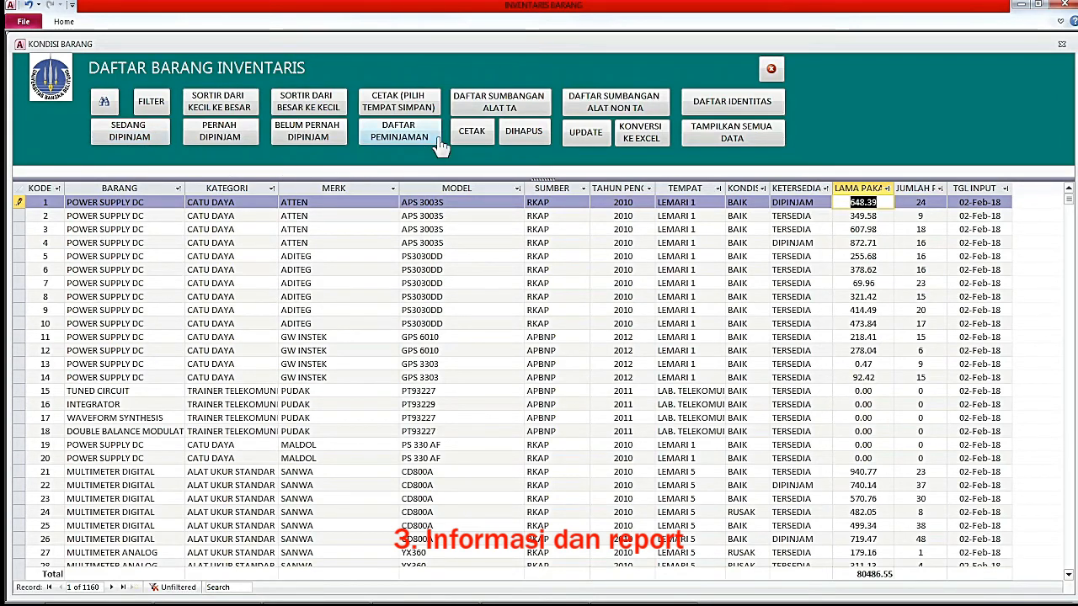
pyautogui.click(219, 139)
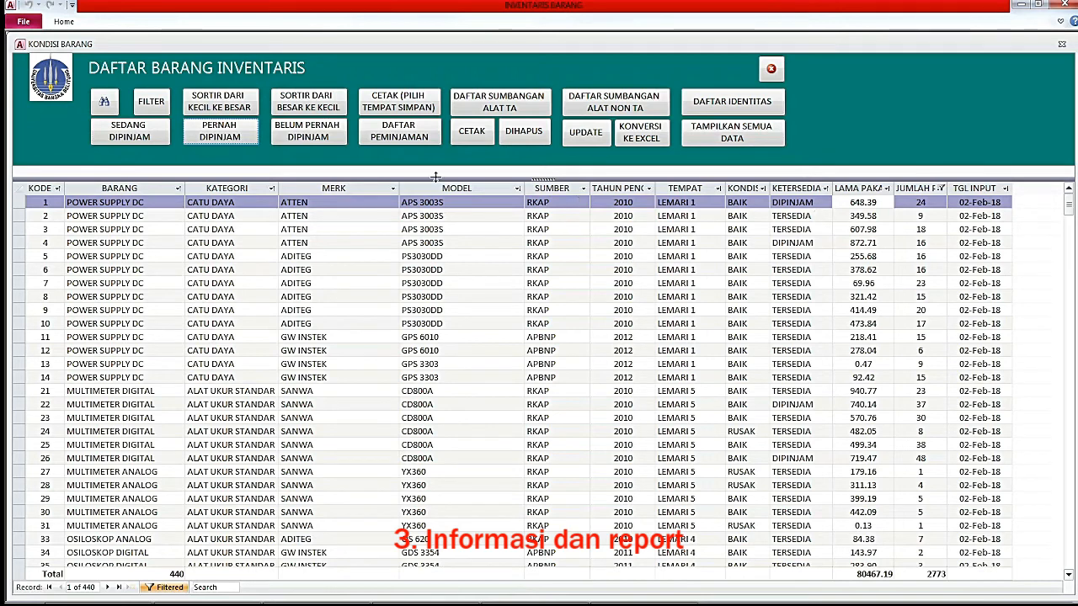
# Filter to the 720 never-borrowed items and select TUNED CIRCUIT's TEMPAT cell.
pyautogui.click(318, 139)
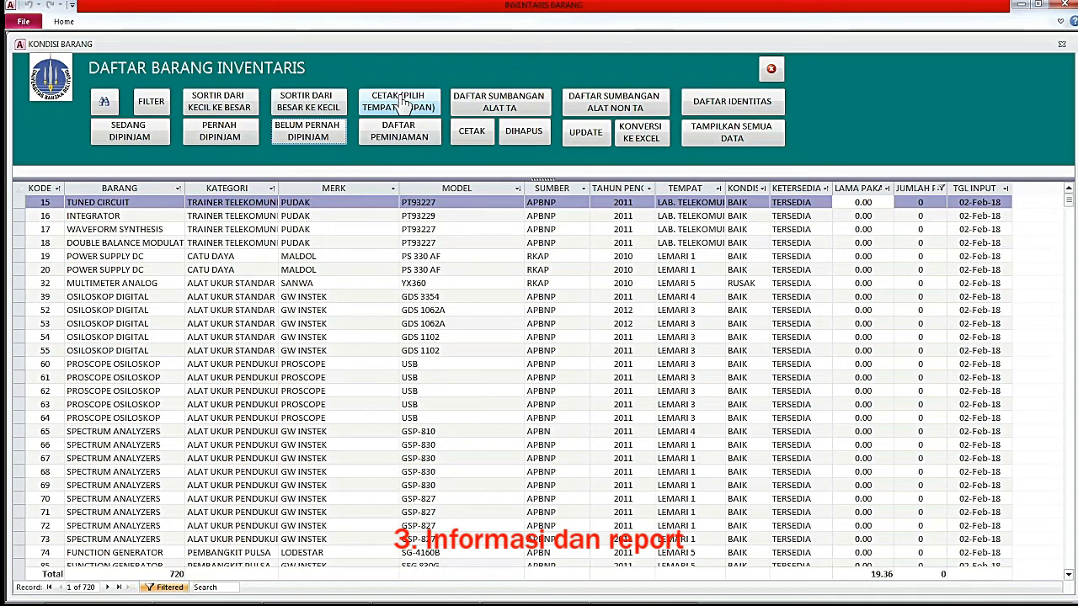
pyautogui.click(689, 230)
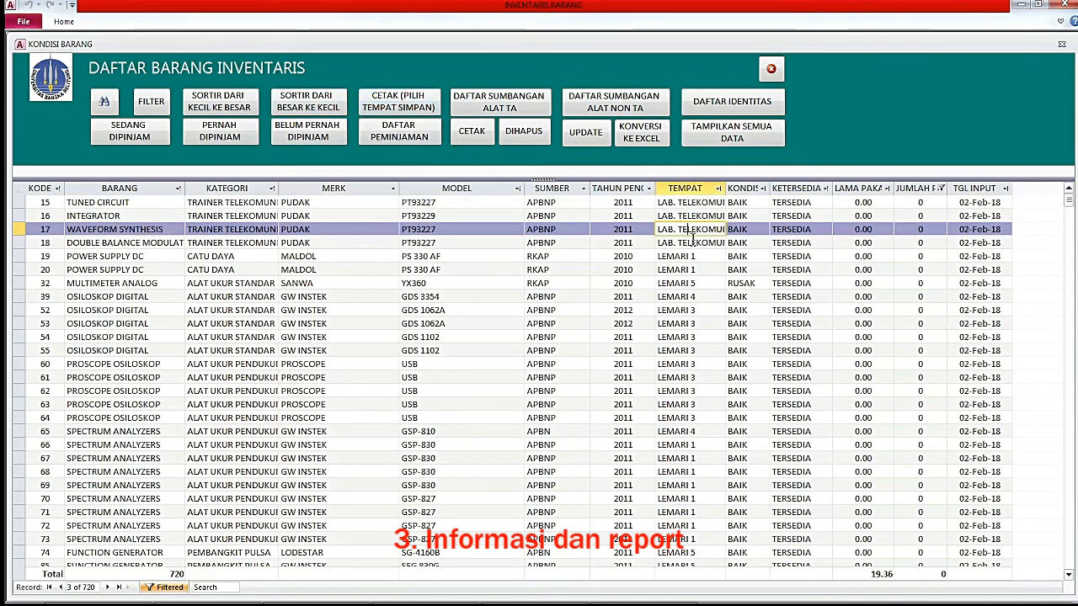
pyautogui.click(687, 202)
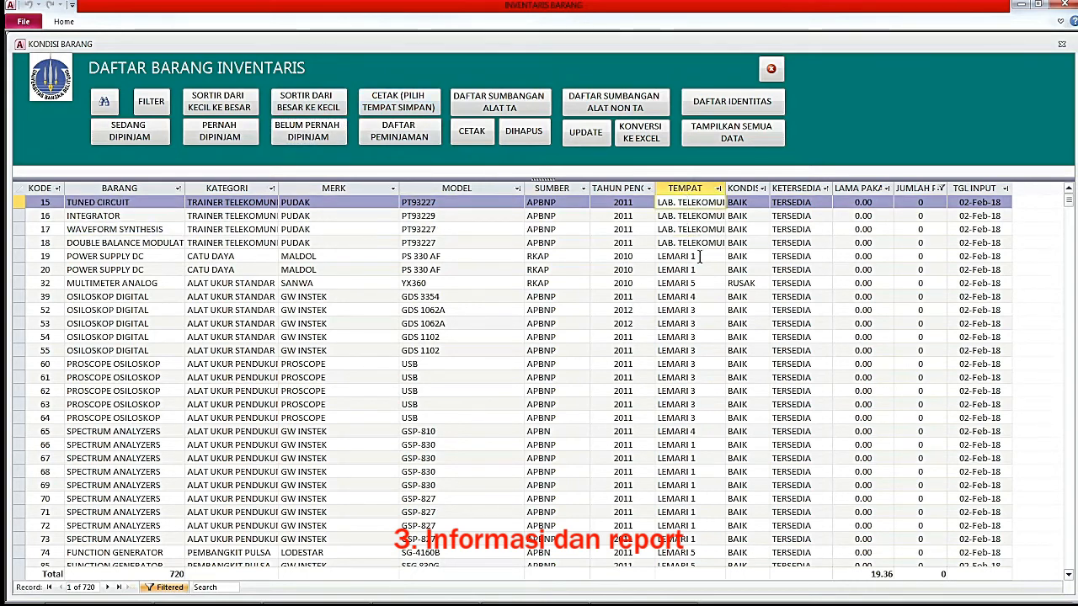
pyautogui.click(699, 256)
pyautogui.click(688, 202)
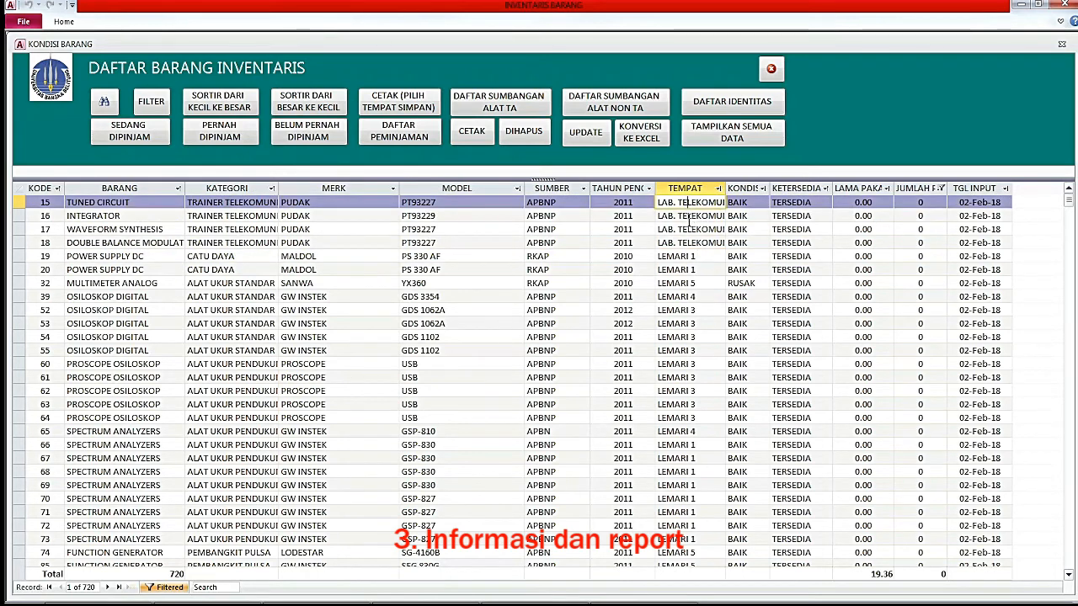
pyautogui.click(687, 216)
pyautogui.click(687, 202)
pyautogui.click(687, 216)
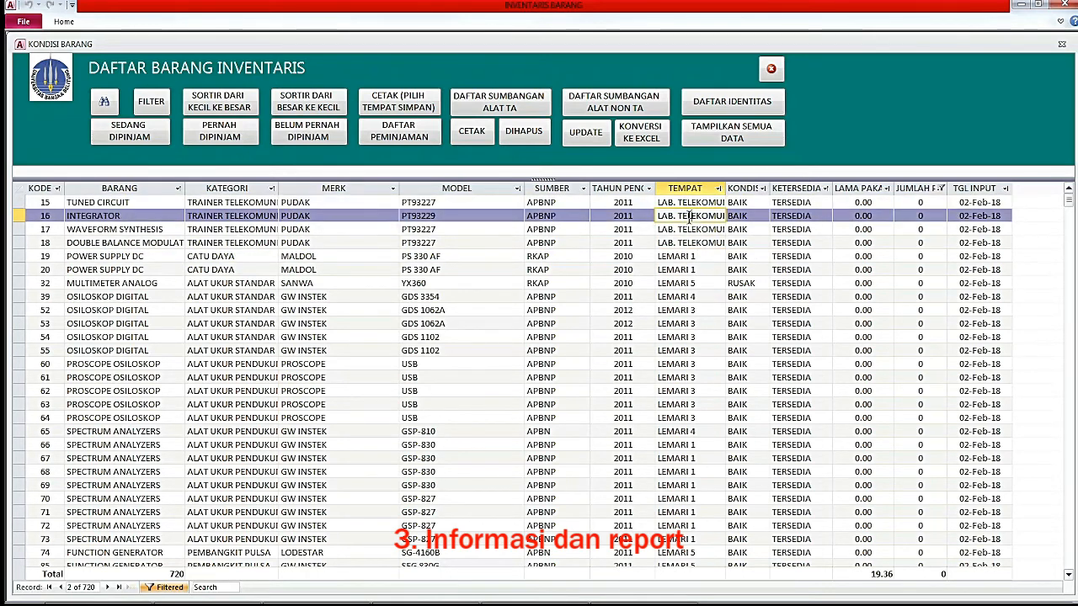
pyautogui.click(688, 202)
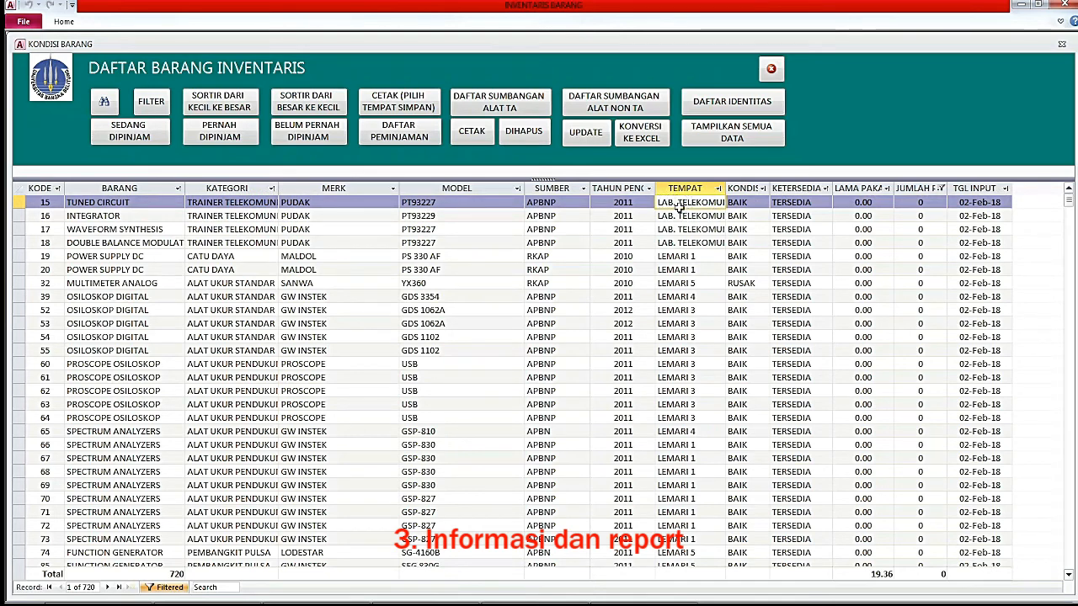
pyautogui.click(679, 216)
pyautogui.click(677, 203)
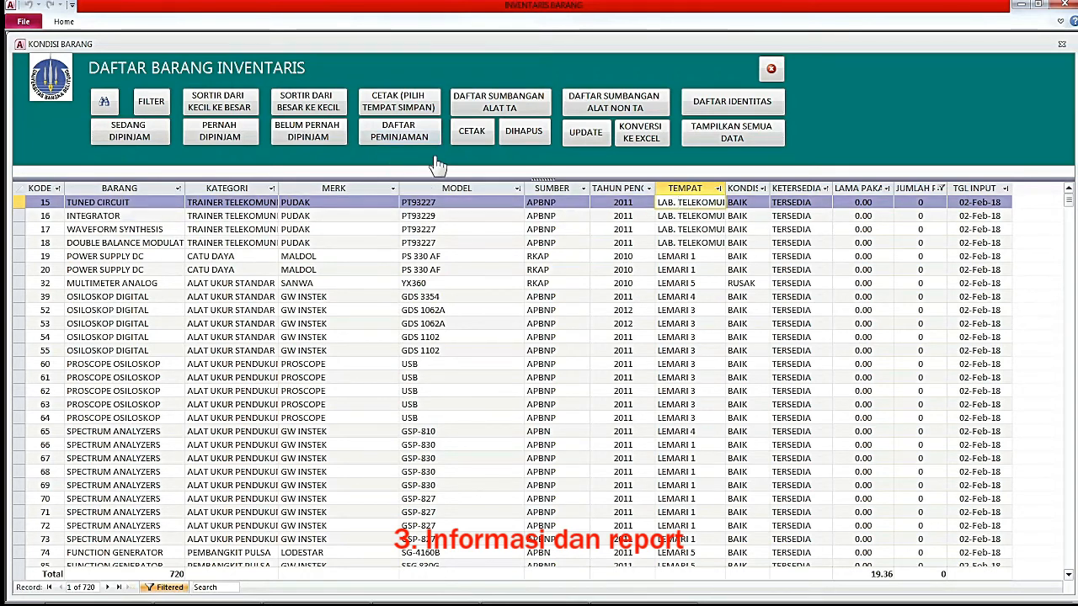
pyautogui.click(401, 103)
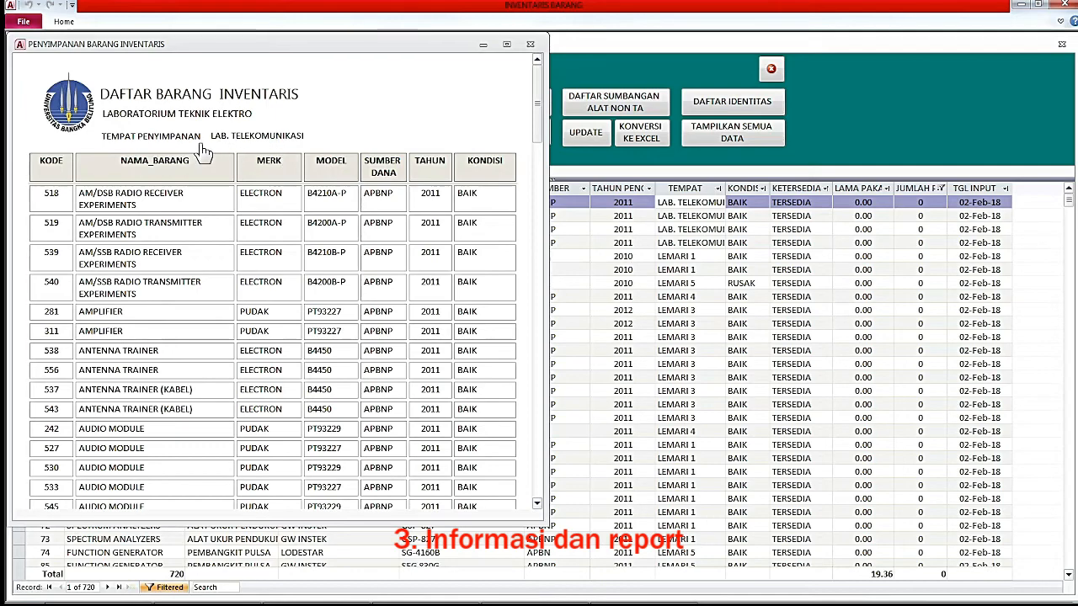
pyautogui.moveTo(538, 109)
pyautogui.mouseDown()
pyautogui.moveTo(528, 409)
pyautogui.moveTo(512, 457)
pyautogui.mouseUp()
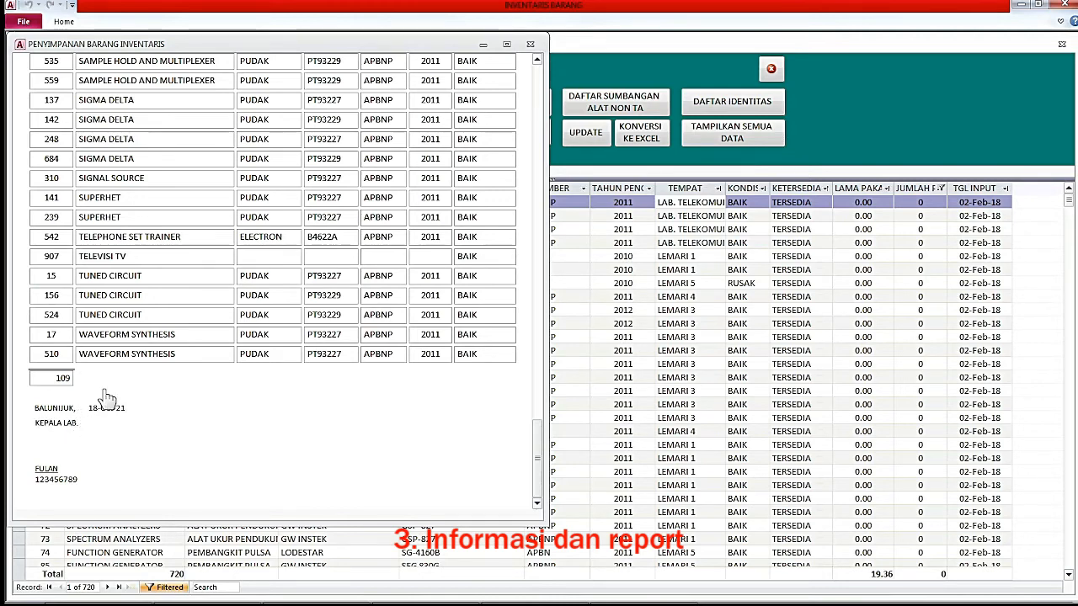
pyautogui.moveTo(536, 462); pyautogui.dragTo(533, 88)
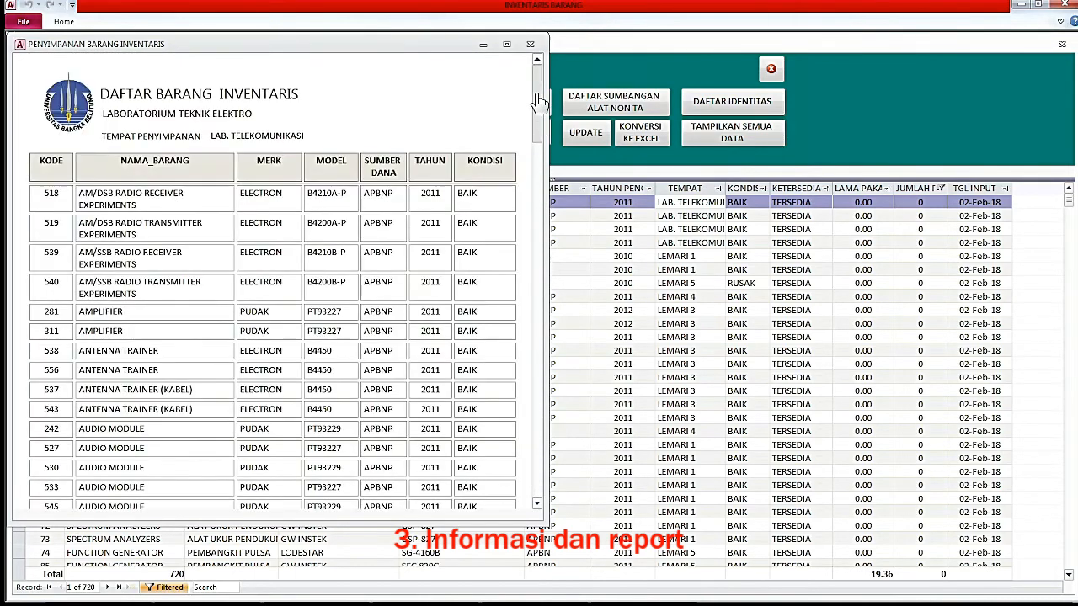
pyautogui.moveTo(320, 46); pyautogui.dragTo(465, 48)
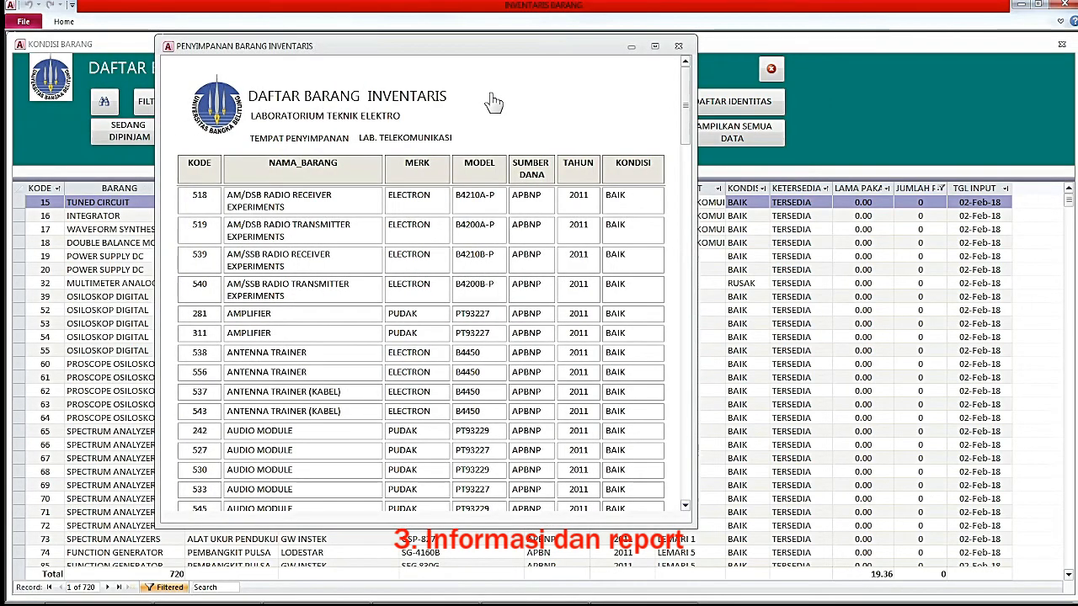
pyautogui.hotkey('ctrl', 'p')
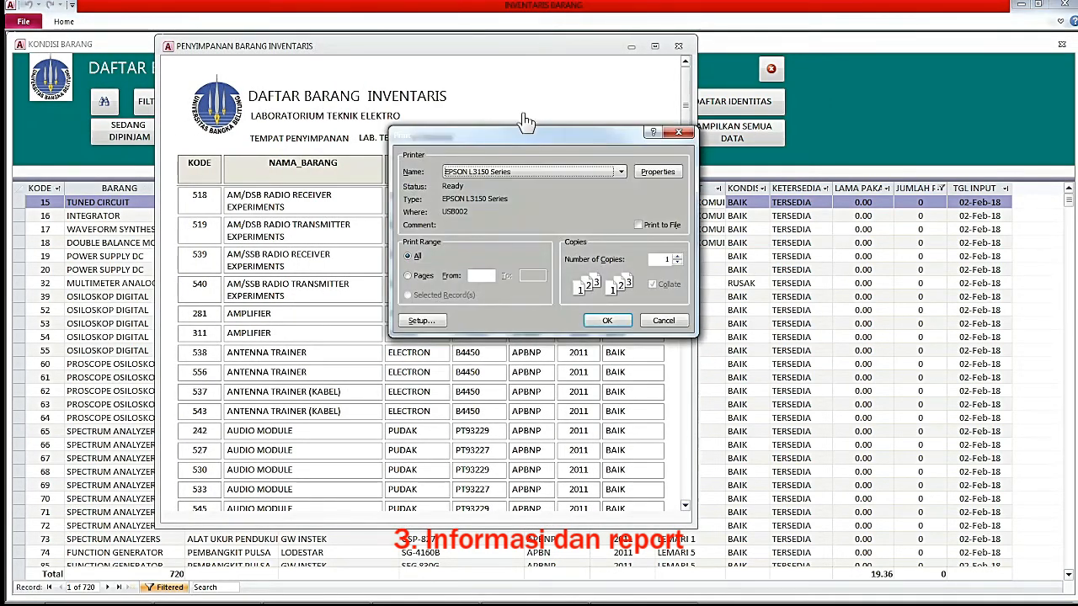
pyautogui.click(535, 173)
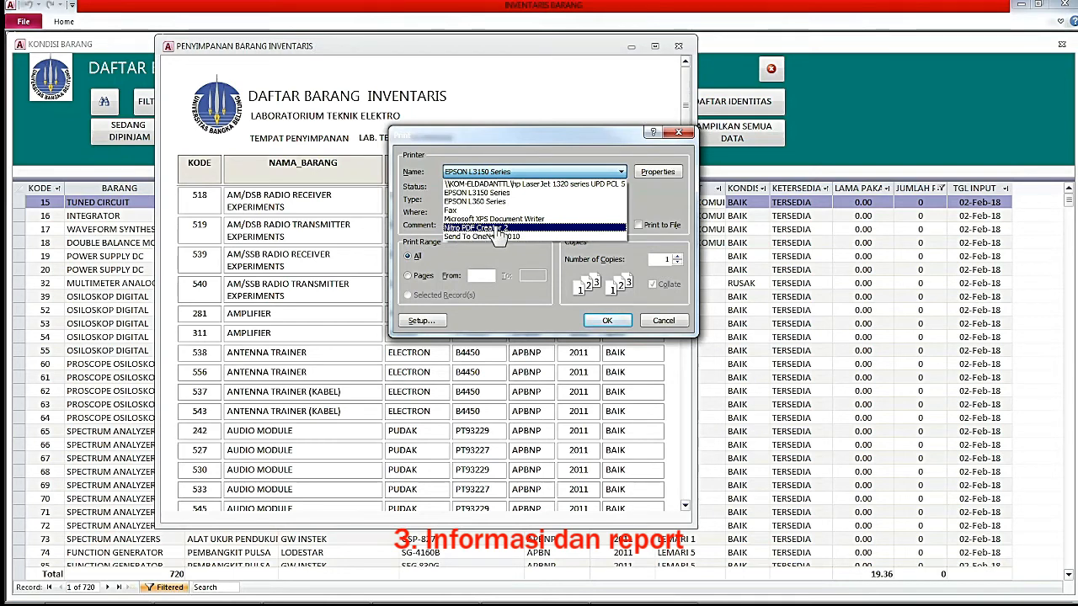
pyautogui.click(670, 328)
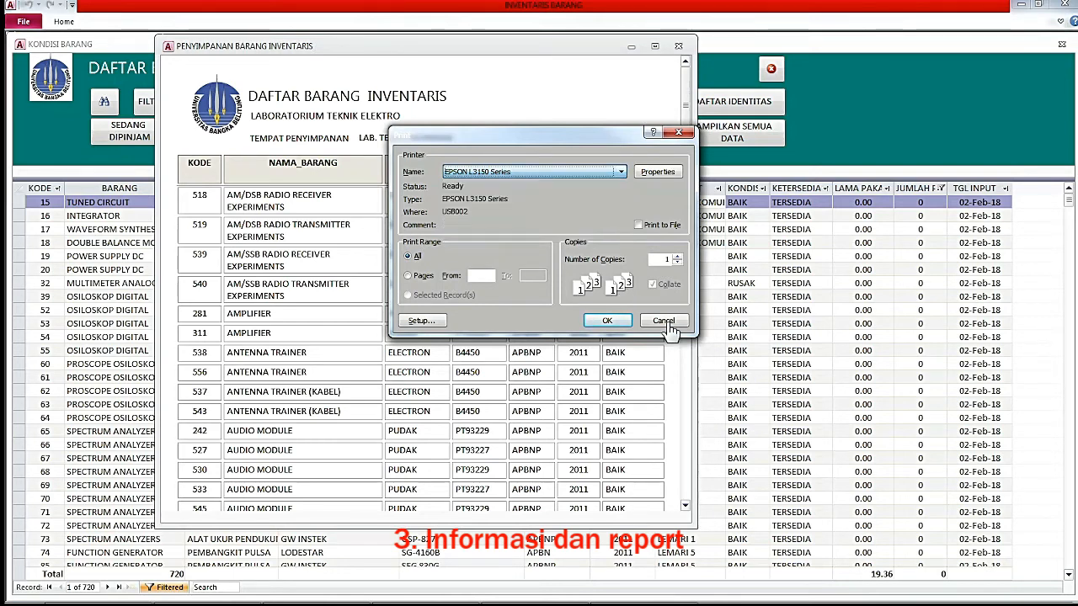
pyautogui.click(663, 321)
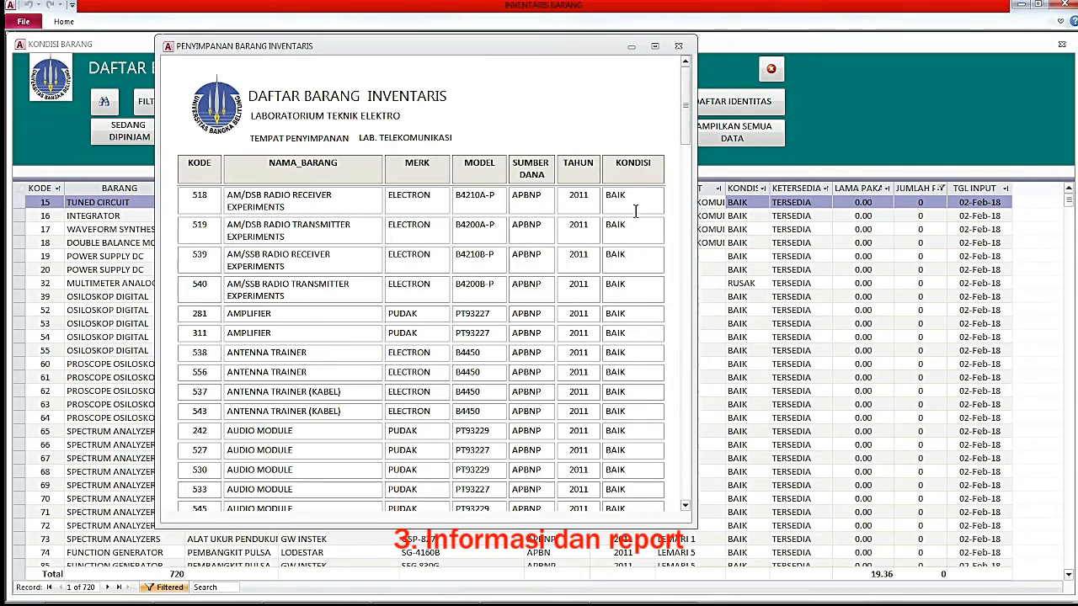
pyautogui.moveTo(686, 126)
pyautogui.mouseDown()
pyautogui.moveTo(688, 151)
pyautogui.moveTo(686, 105)
pyautogui.mouseUp()
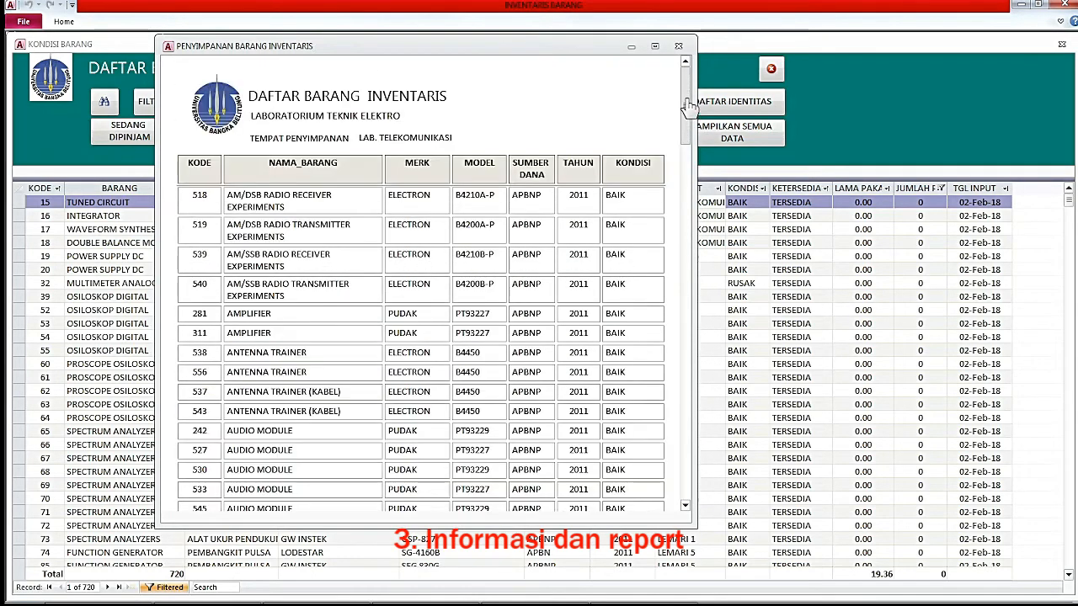
pyautogui.click(678, 47)
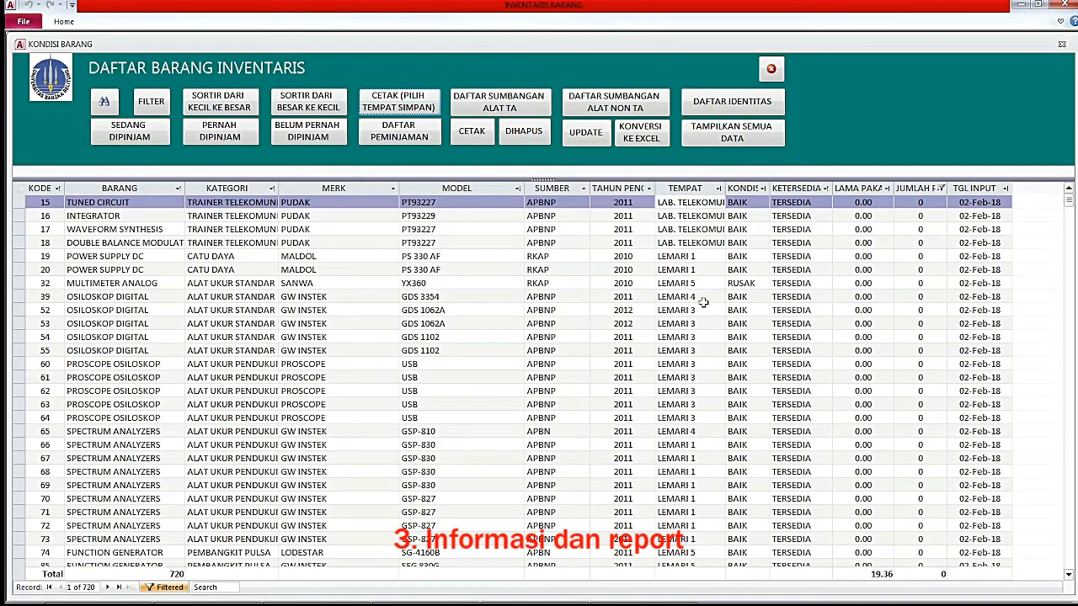
pyautogui.click(704, 256)
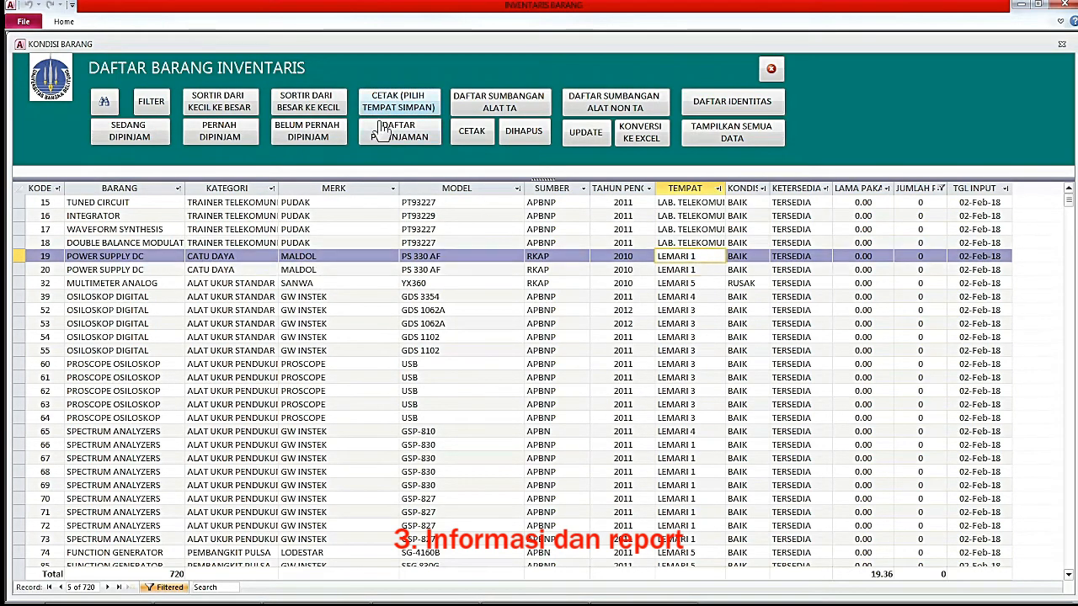
pyautogui.click(409, 109)
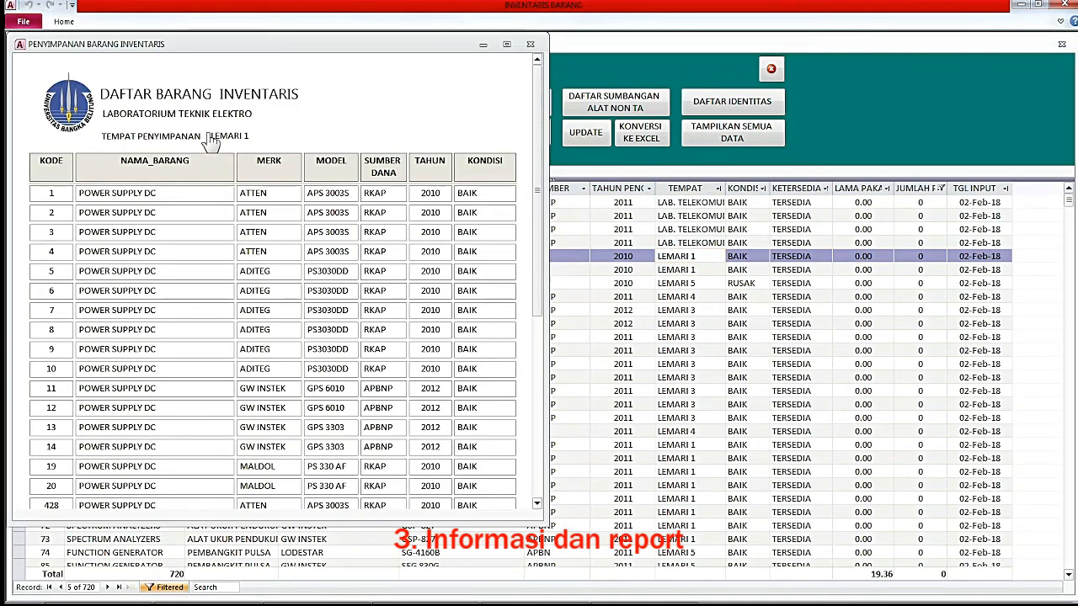
pyautogui.moveTo(539, 125)
pyautogui.mouseDown()
pyautogui.moveTo(537, 370)
pyautogui.moveTo(531, 279)
pyautogui.mouseUp()
pyautogui.click(530, 44)
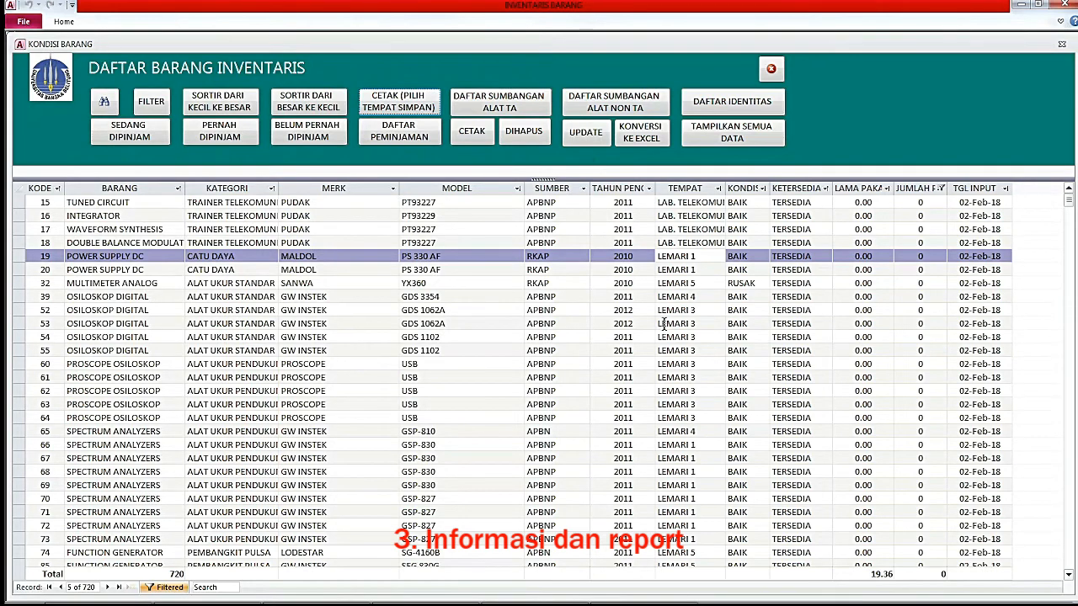
pyautogui.click(481, 143)
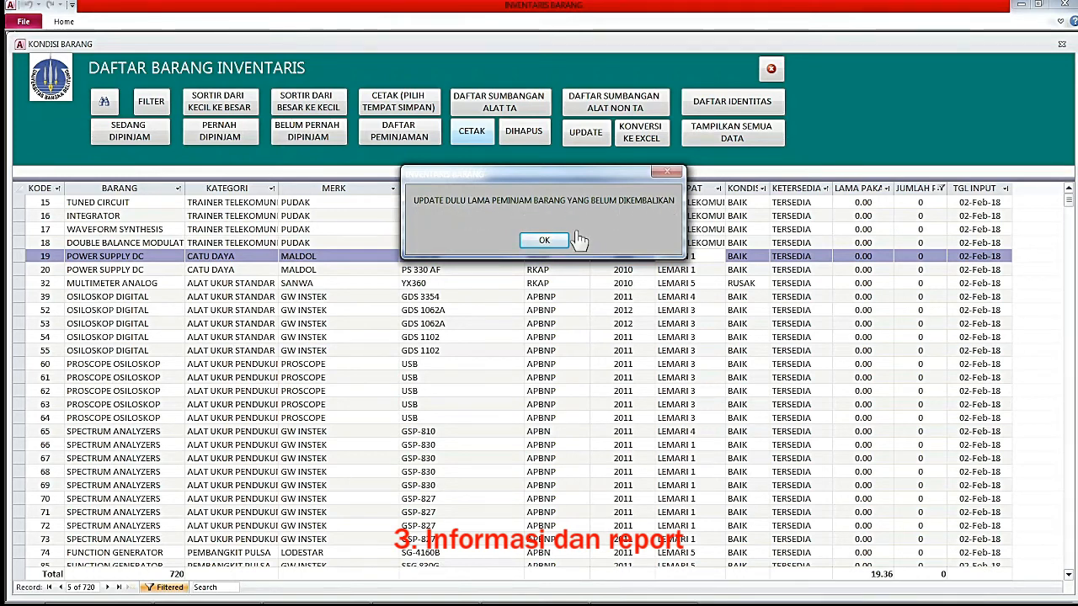
pyautogui.click(546, 241)
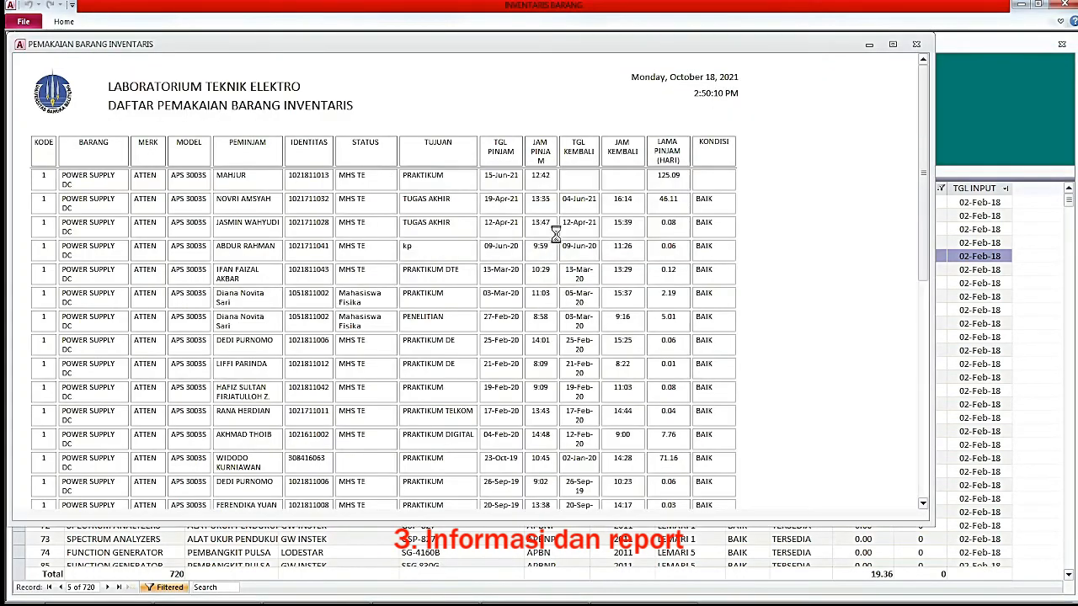
pyautogui.click(917, 45)
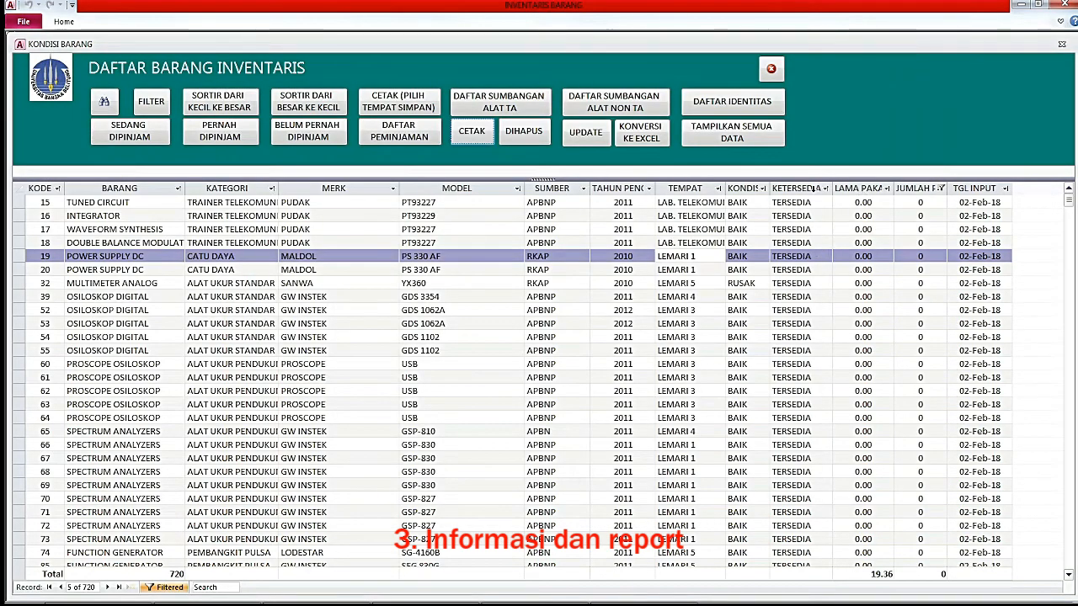
# Show the 56 items on loan and enter the first item's LAMA PAKAI cell.
pyautogui.click(133, 137)
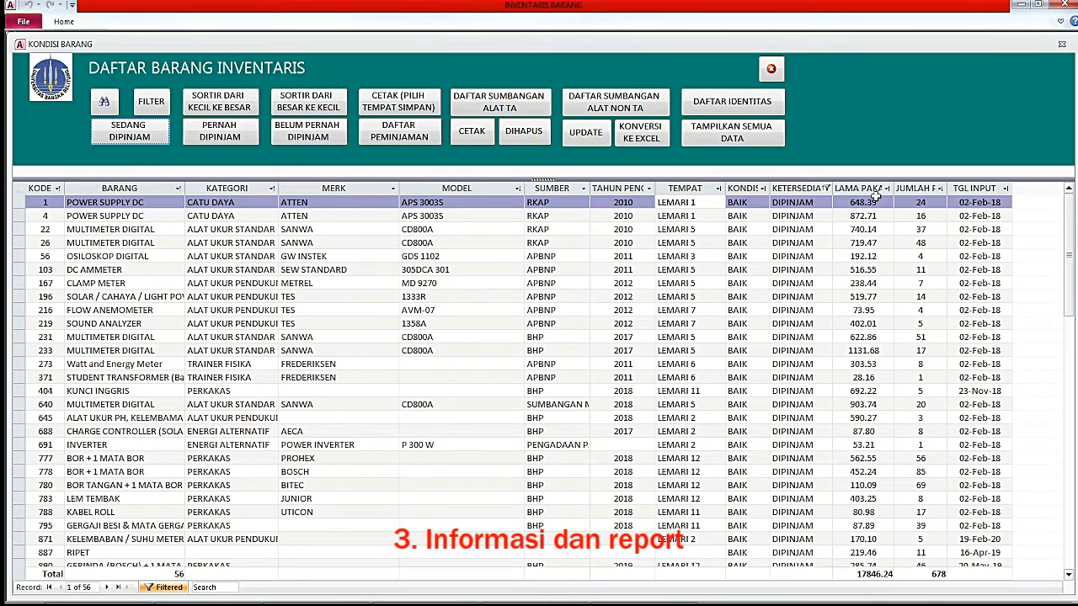
pyautogui.doubleClick(880, 204)
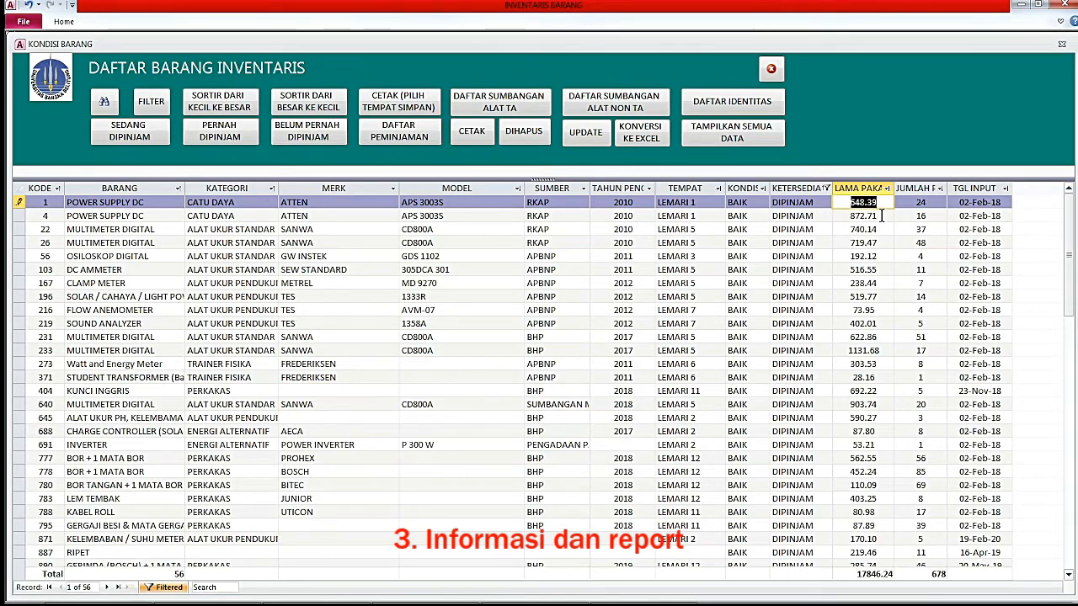
pyautogui.press('Down')
pyautogui.press('Down')
pyautogui.press('Down')
pyautogui.press('Down')
pyautogui.press('Down')
pyautogui.press('Down')
pyautogui.press('Down')
pyautogui.press('Down')
pyautogui.press('Down')
pyautogui.press('Down')
pyautogui.press('Down')
pyautogui.press('Down')
pyautogui.press('Down')
pyautogui.press('Down')
pyautogui.press('Down')
pyautogui.press('Down')
pyautogui.press('Down')
pyautogui.press('Down')
pyautogui.press('Down')
pyautogui.press('Down')
pyautogui.press('Down')
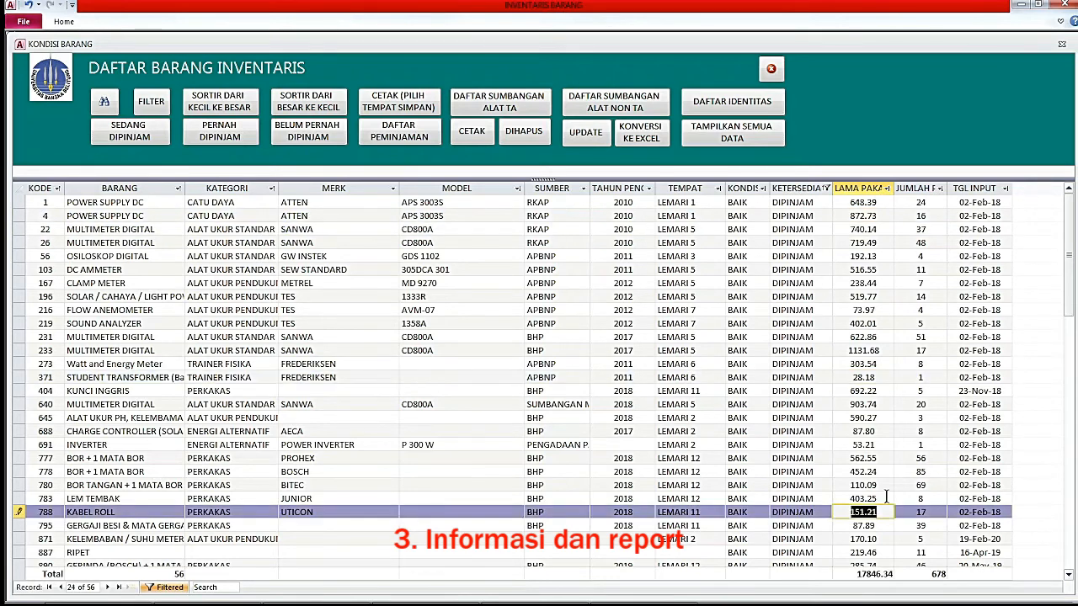
pyautogui.click(869, 202)
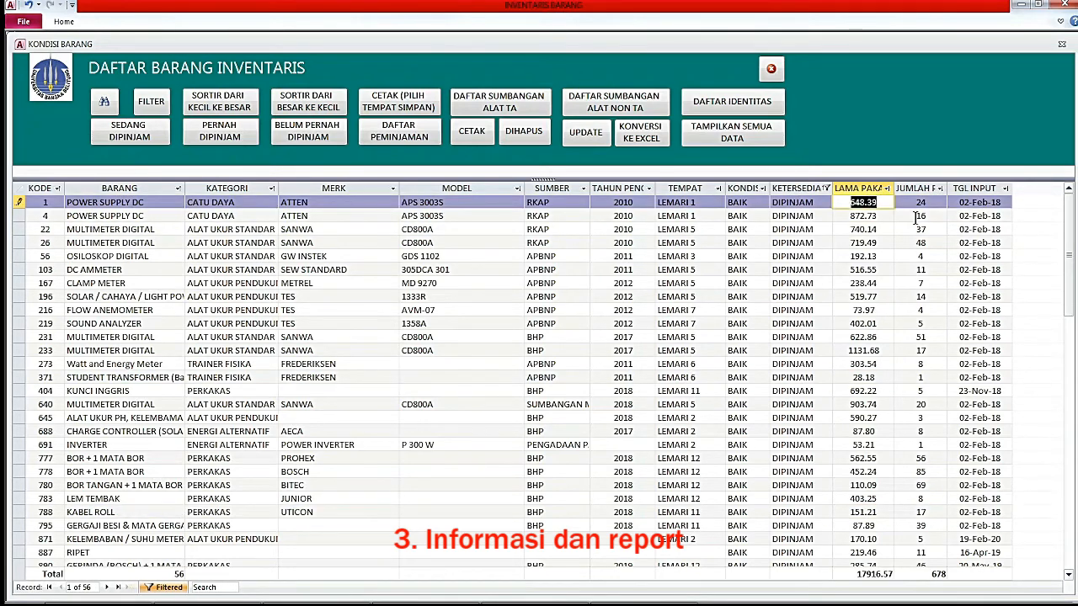
# Step down through the loaned records to refresh LAMA PAKAI, then request the CETAK report.
pyautogui.press('Down')
pyautogui.press('Down')
pyautogui.press('Down')
pyautogui.press('Down')
pyautogui.press('Down')
pyautogui.press('Down')
pyautogui.press('Down')
pyautogui.press('Down')
pyautogui.press('Down')
pyautogui.press('Down')
pyautogui.press('Down')
pyautogui.press('Down')
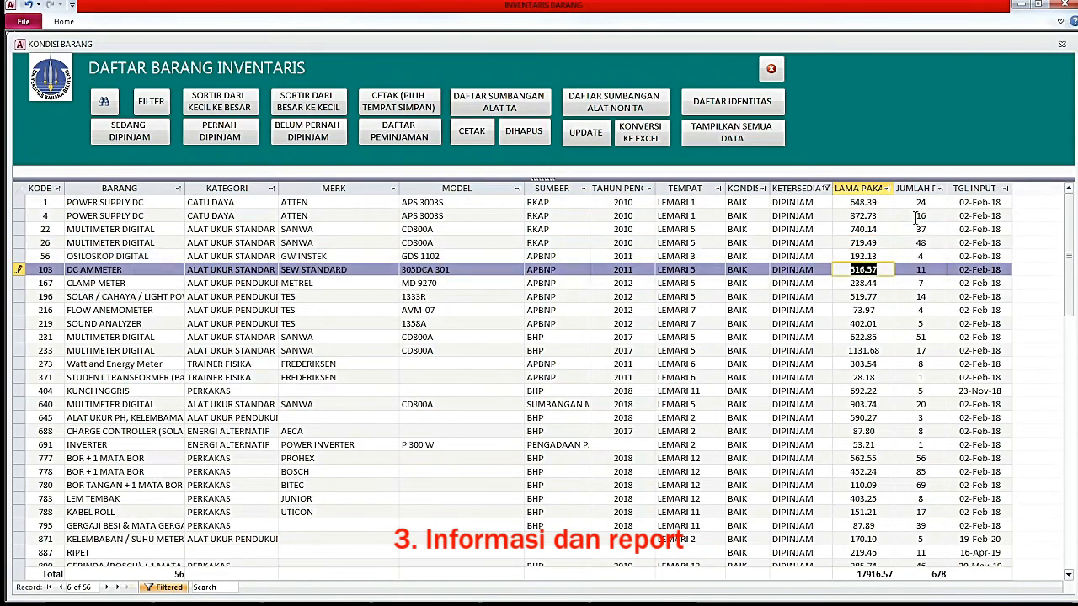
pyautogui.press('Down')
pyautogui.press('Down')
pyautogui.press('Down')
pyautogui.press('Down')
pyautogui.press('Down')
pyautogui.press('Down')
pyautogui.press('Down')
pyautogui.press('Down')
pyautogui.press('Down')
pyautogui.press('Down')
pyautogui.press('Down')
pyautogui.press('Down')
pyautogui.press('Down')
pyautogui.press('Down')
pyautogui.press('Down')
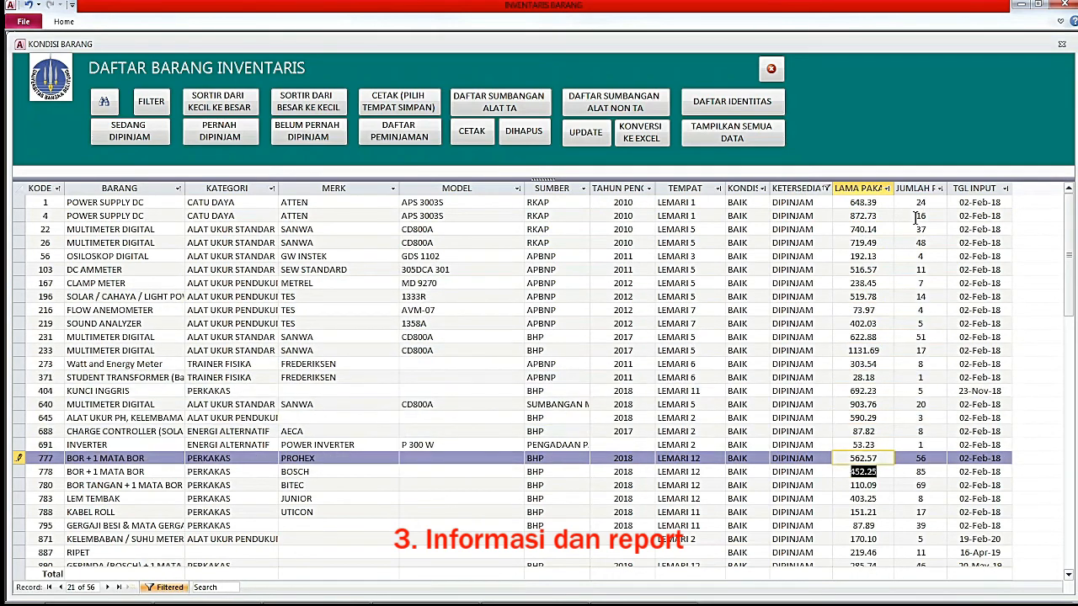
pyautogui.press('Down')
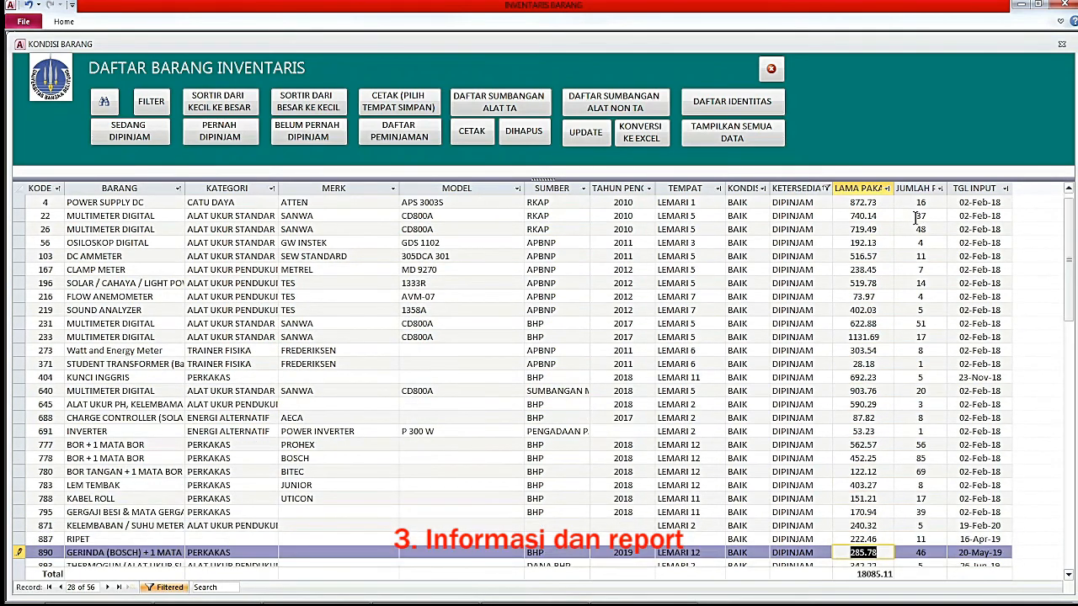
pyautogui.press('Down')
pyautogui.press('Down')
pyautogui.press('Down')
pyautogui.press('Down')
pyautogui.press('Down')
pyautogui.press('Down')
pyautogui.press('Down')
pyautogui.press('Down')
pyautogui.press('Down')
pyautogui.press('Down')
pyautogui.press('Down')
pyautogui.press('Down')
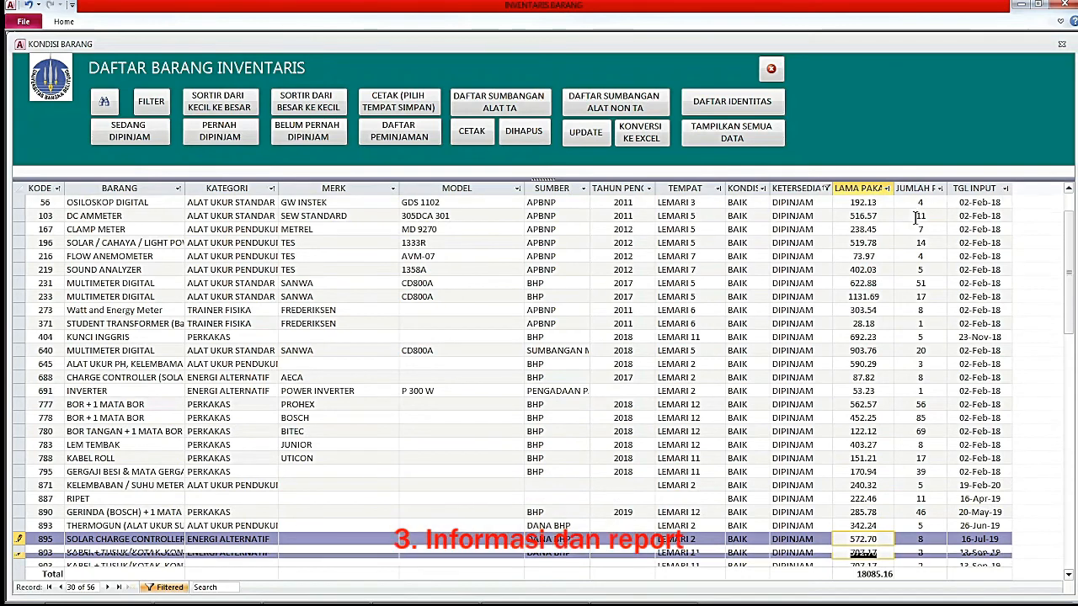
pyautogui.press('Down')
pyautogui.press('Down')
pyautogui.press('Down')
pyautogui.press('Down')
pyautogui.press('Down')
pyautogui.press('Down')
pyautogui.press('Down')
pyautogui.press('Down')
pyautogui.press('Down')
pyautogui.press('Down')
pyautogui.press('Down')
pyautogui.press('Down')
pyautogui.press('Down')
pyautogui.press('Down')
pyautogui.press('Down')
pyautogui.press('Down')
pyautogui.press('Down')
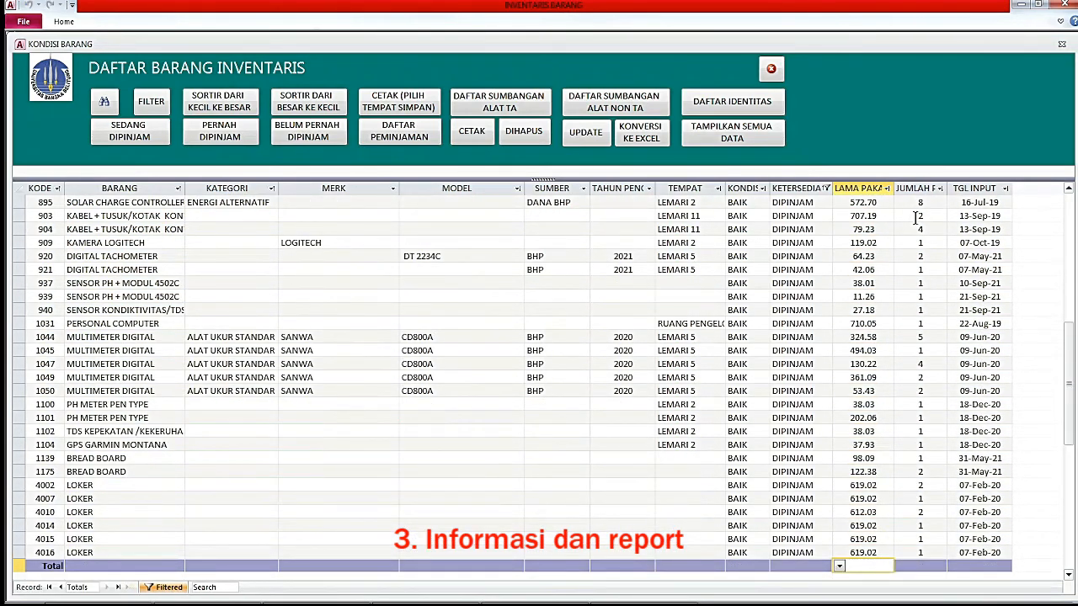
pyautogui.press('Up')
pyautogui.press('Up')
pyautogui.press('Up')
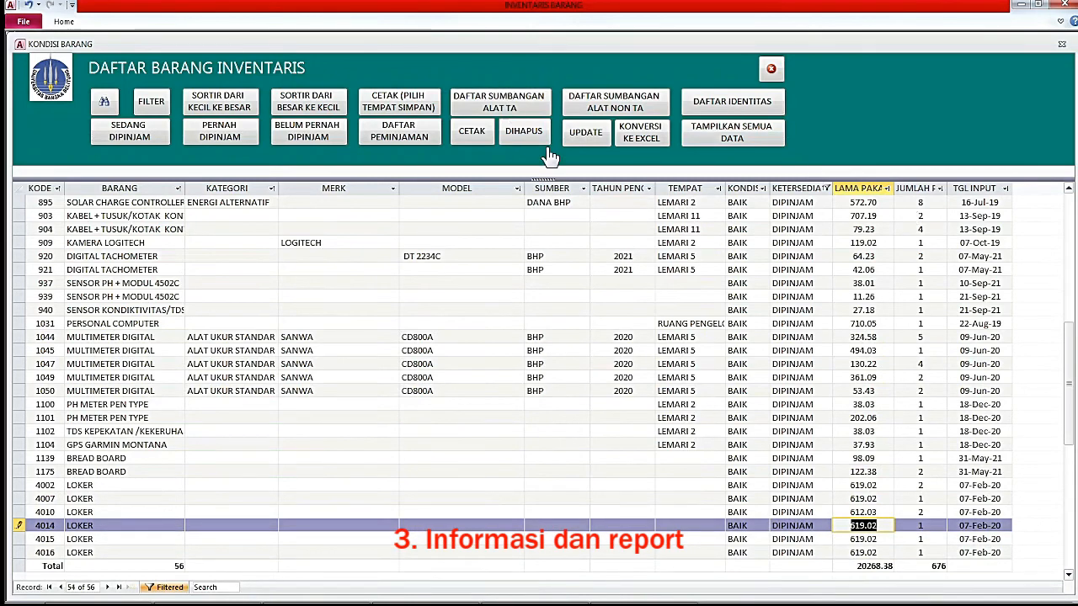
pyautogui.click(474, 142)
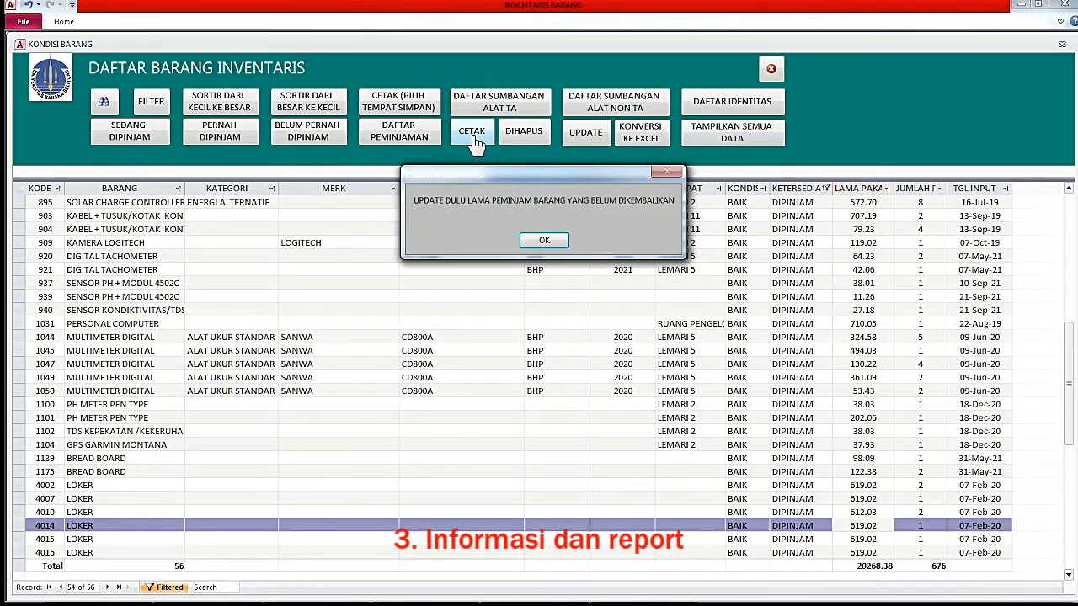
# Dismiss the reminder, check the report's first loan of 125.09 days, and close the report.
pyautogui.click(546, 241)
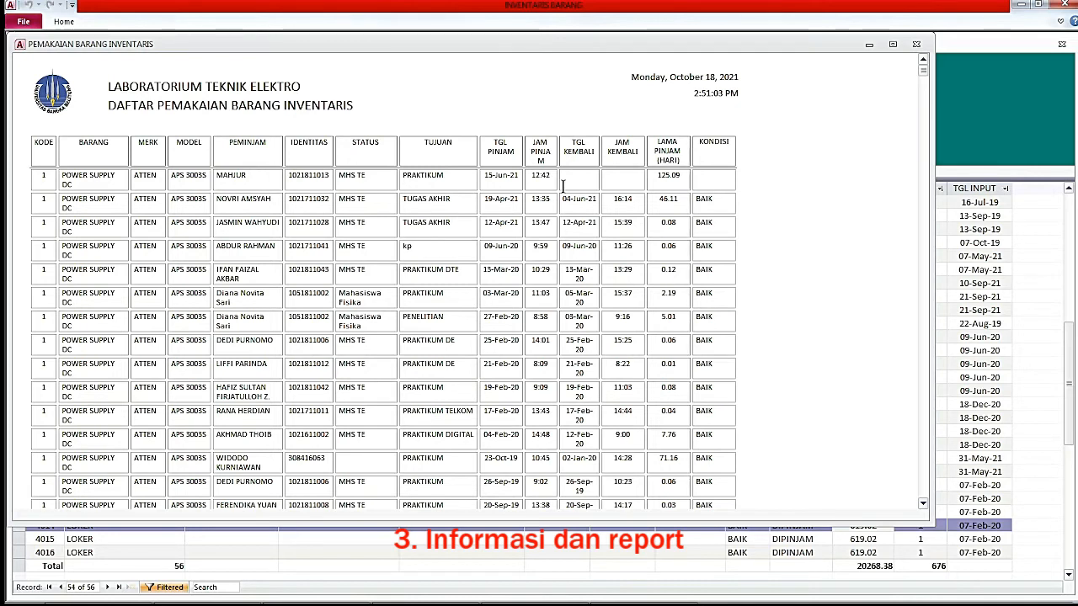
pyautogui.moveTo(660, 176)
pyautogui.mouseDown()
pyautogui.moveTo(682, 174)
pyautogui.moveTo(686, 198)
pyautogui.moveTo(676, 175)
pyautogui.mouseUp()
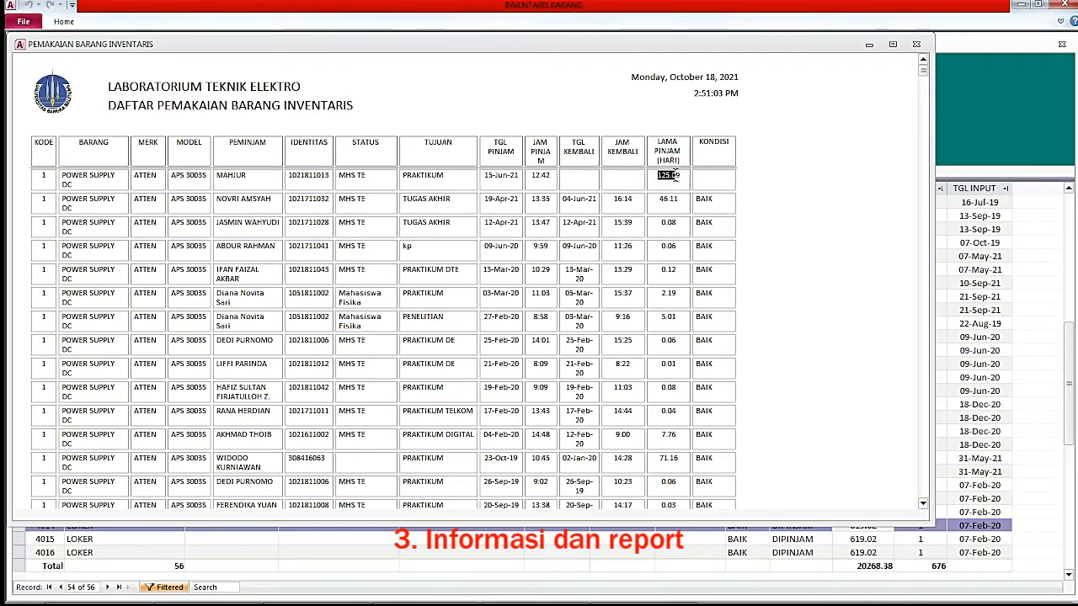
pyautogui.moveTo(925, 78); pyautogui.dragTo(916, 46)
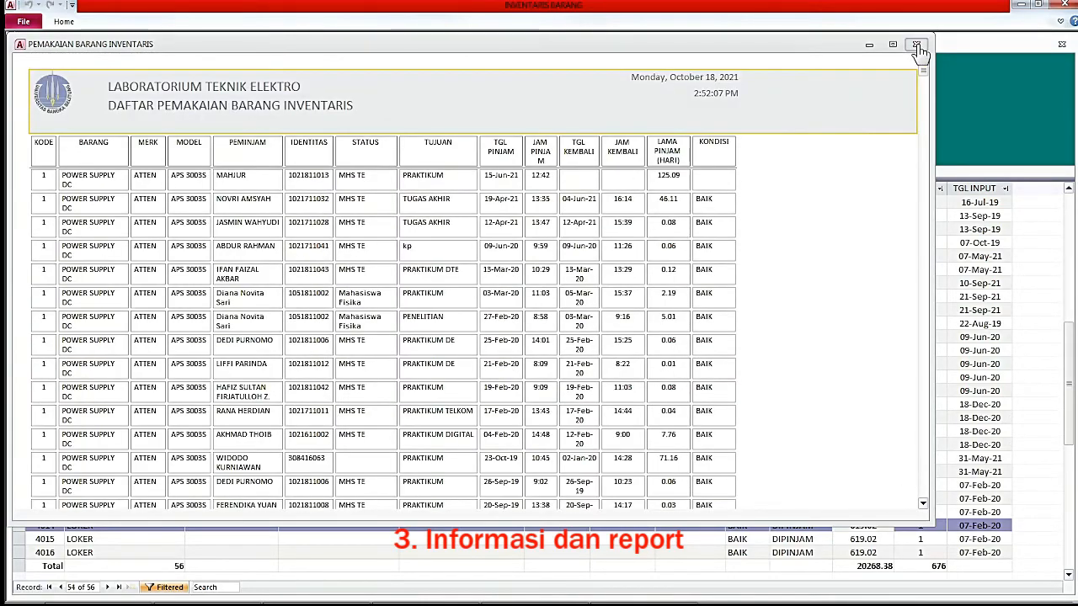
pyautogui.click(916, 44)
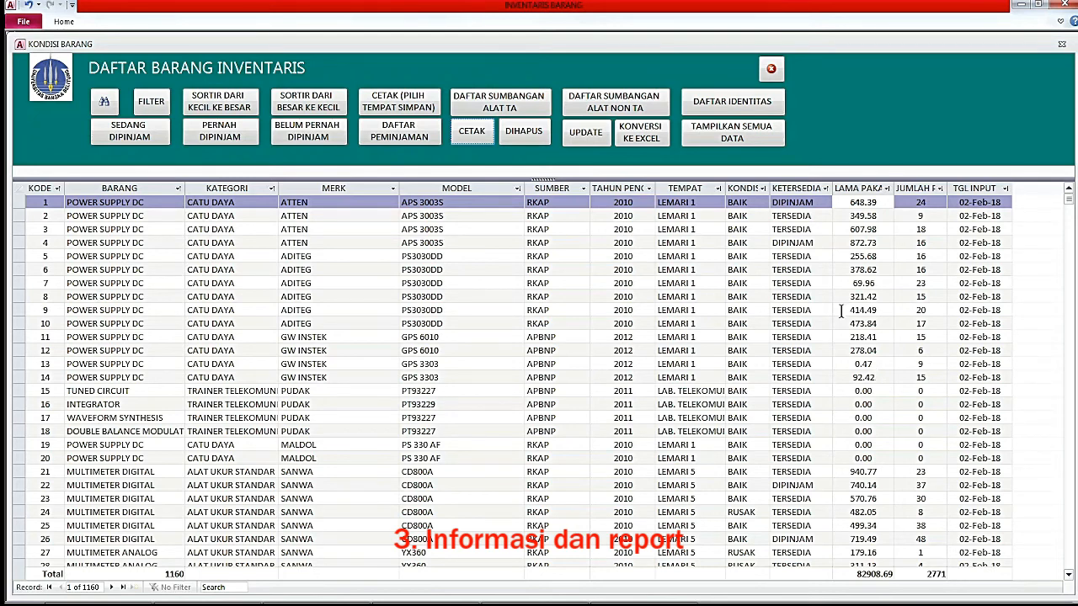
# Review the KETERSEDIA, LAMA PAKAI and JUMLAH columns, then open the DAFTAR PEMINJAMAN usage list.
pyautogui.click(792, 186)
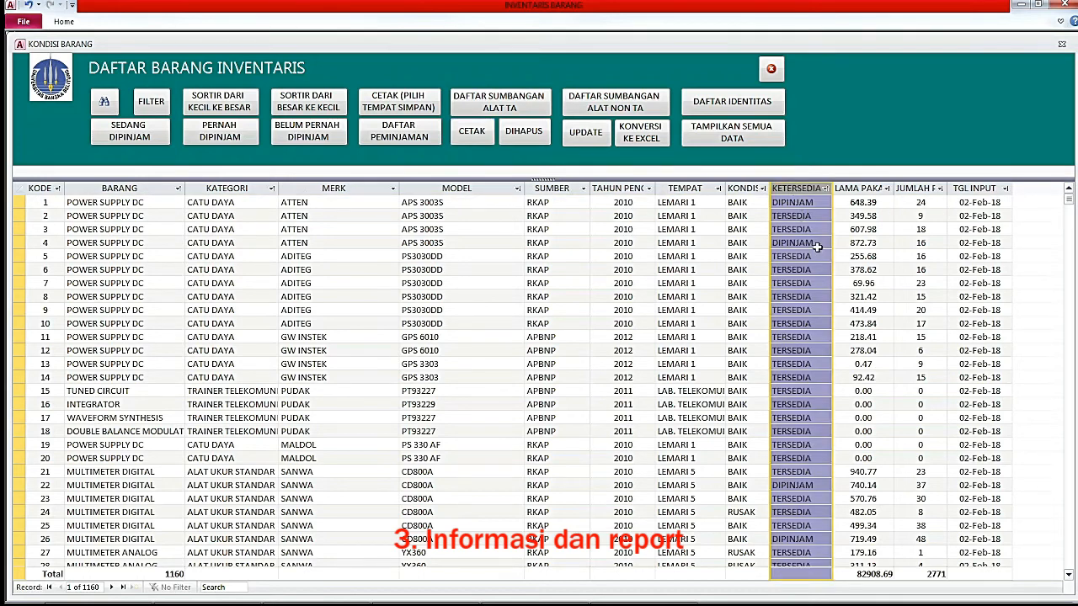
pyautogui.click(802, 203)
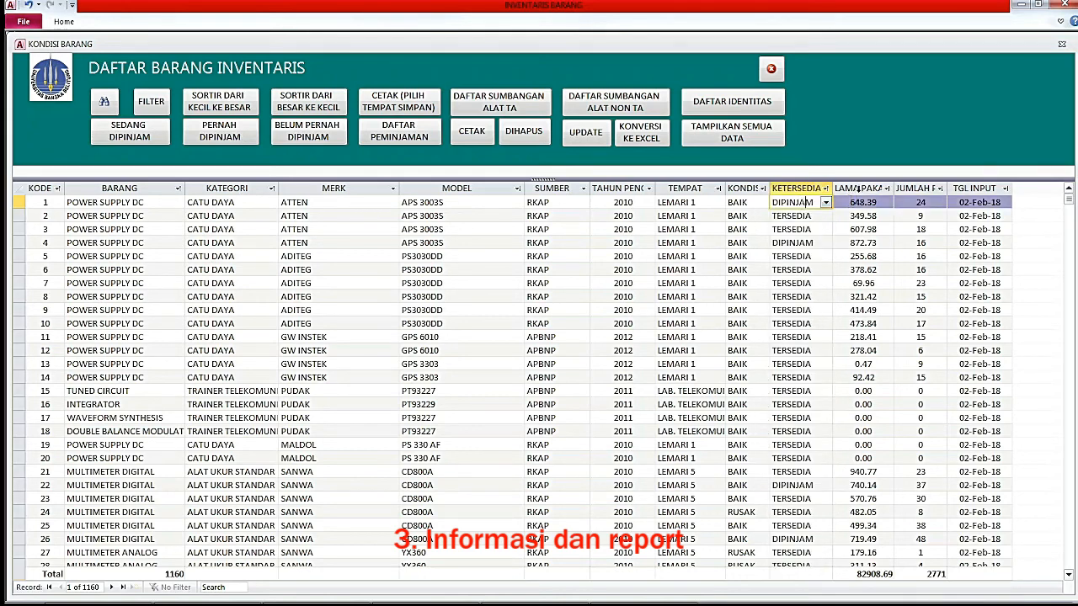
pyautogui.click(859, 188)
pyautogui.click(917, 188)
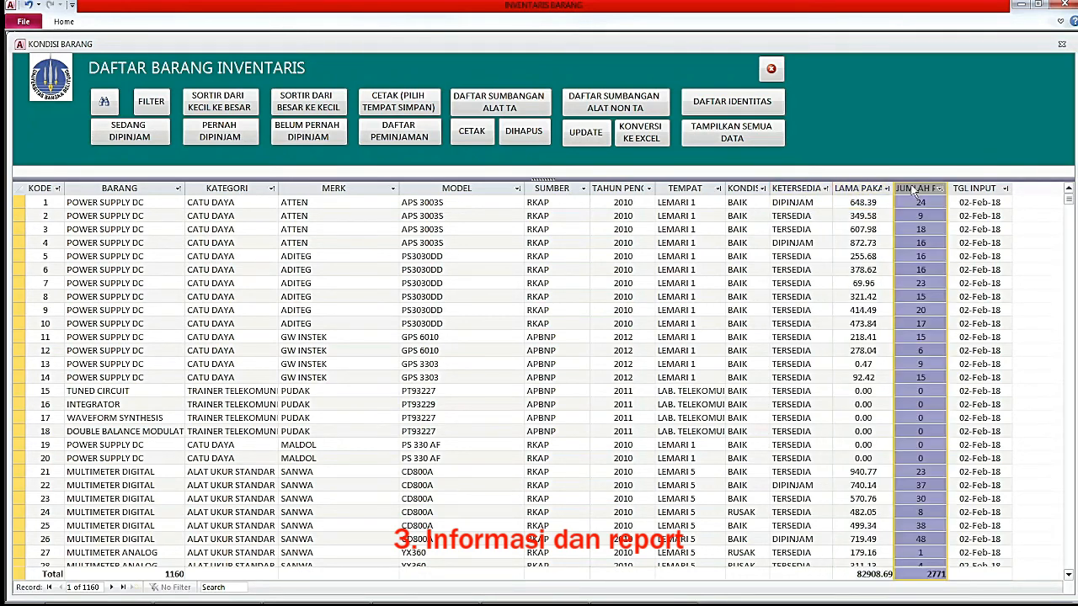
pyautogui.click(867, 188)
pyautogui.click(916, 188)
pyautogui.click(804, 204)
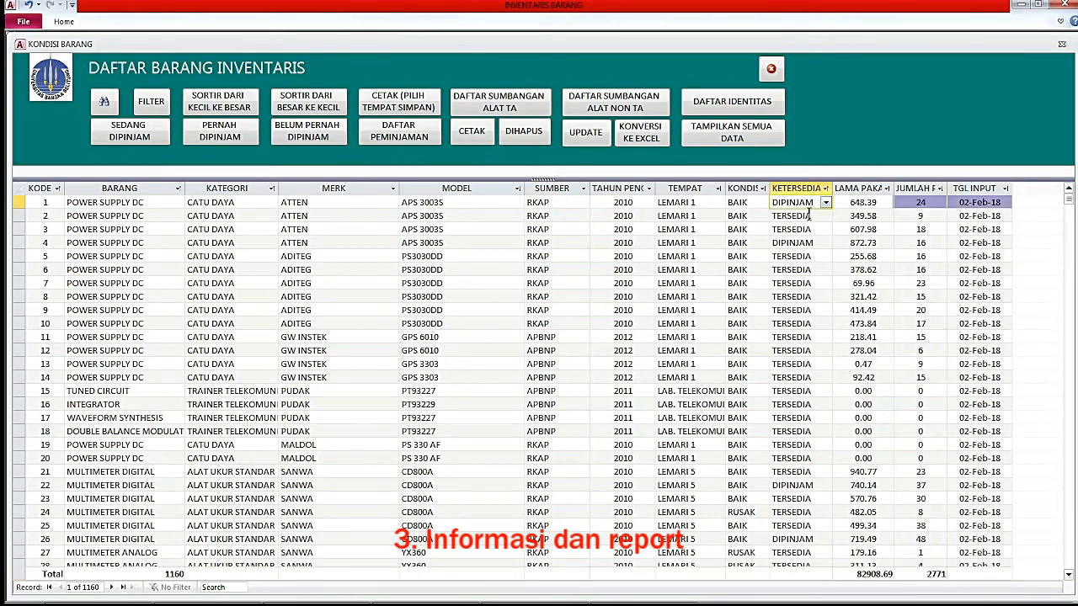
pyautogui.click(46, 204)
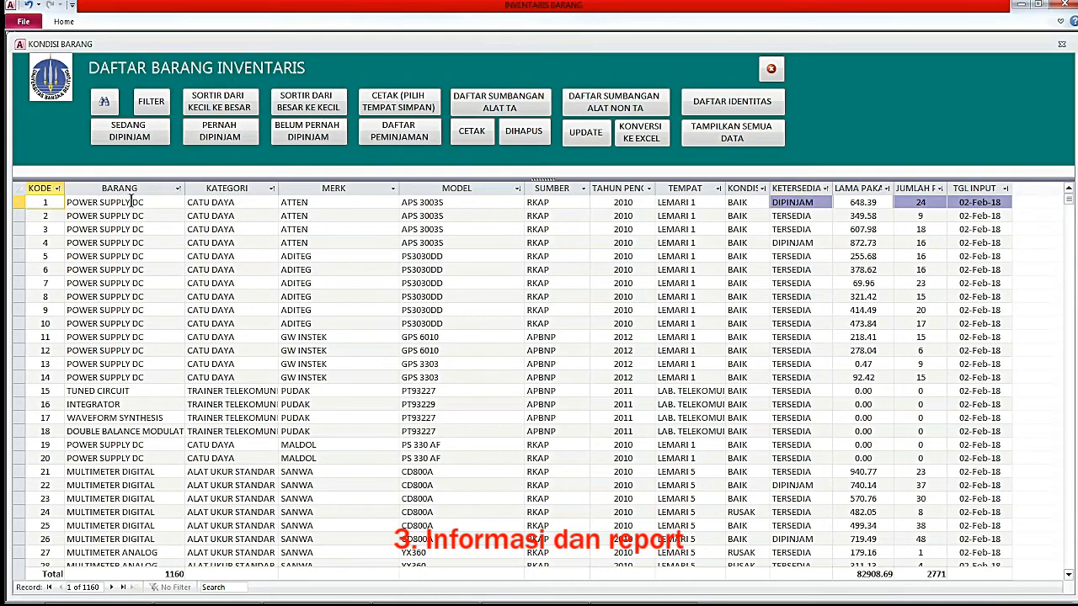
pyautogui.click(60, 202)
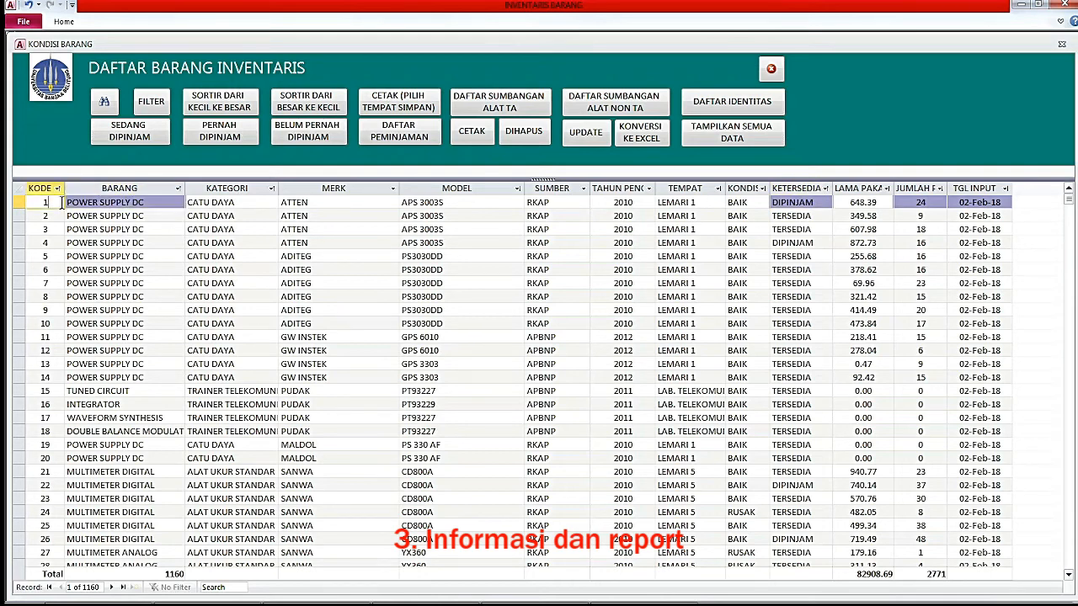
pyautogui.click(418, 135)
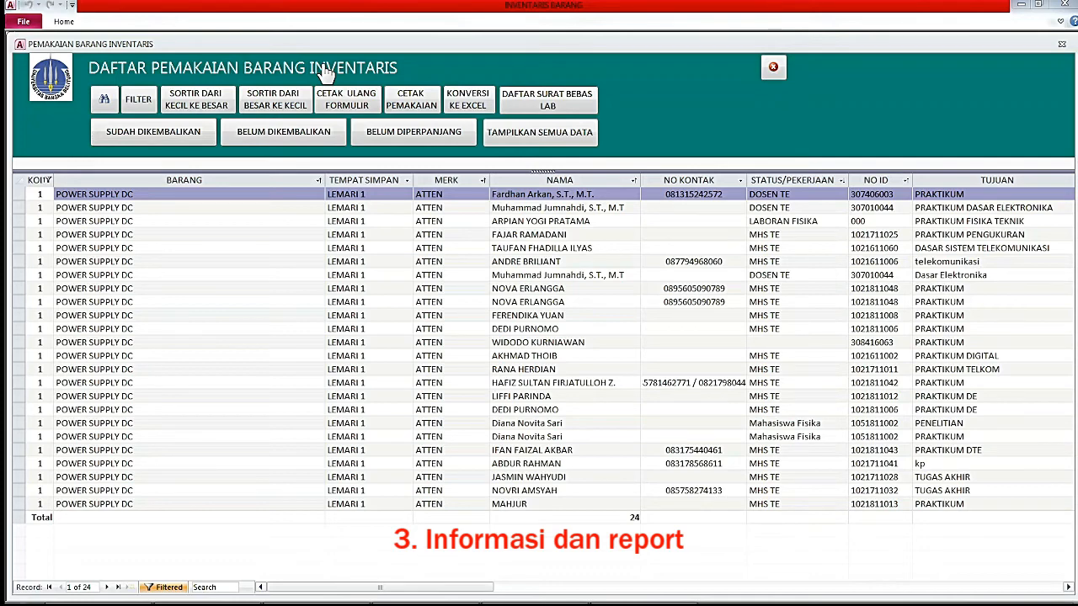
# Show all usage records and sort them ascending by KOI.
pyautogui.click(544, 137)
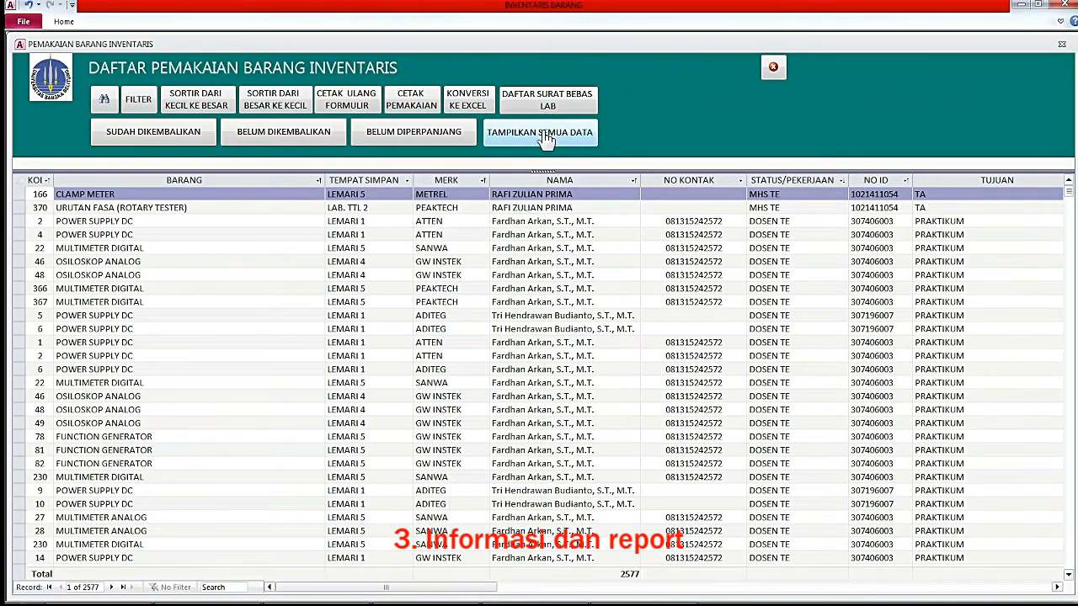
pyautogui.click(216, 208)
pyautogui.scroll(-10, 190, 345)
pyautogui.scroll(10, 190, 346)
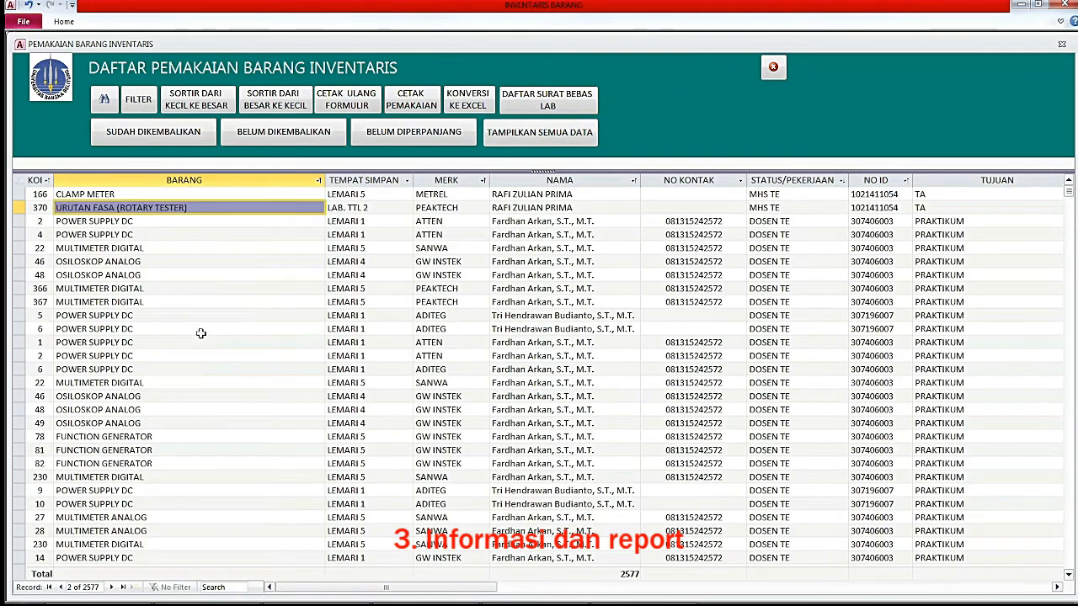
pyautogui.click(39, 180)
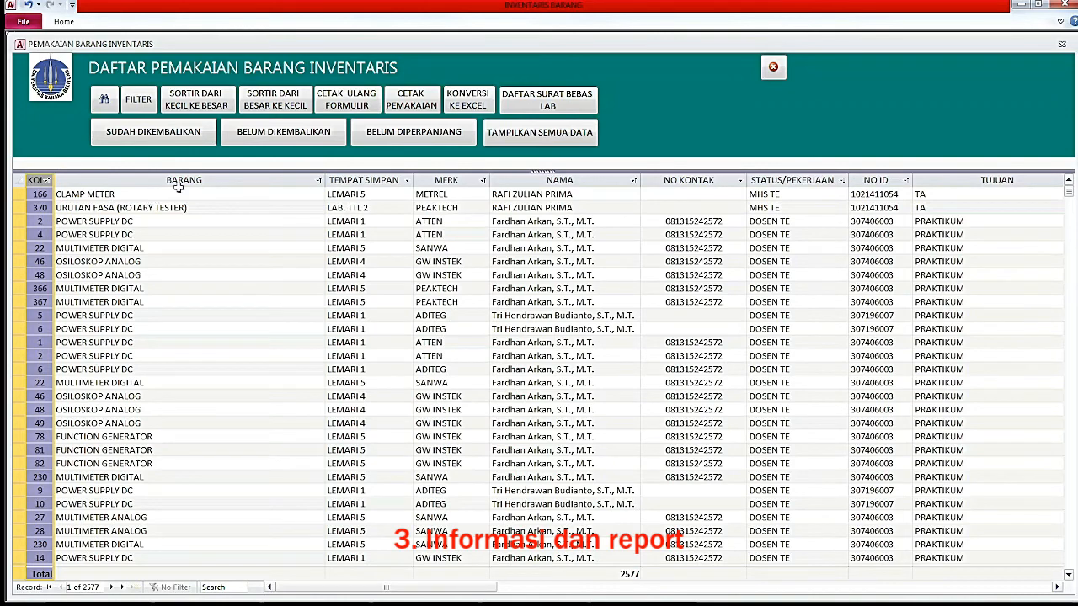
pyautogui.click(201, 101)
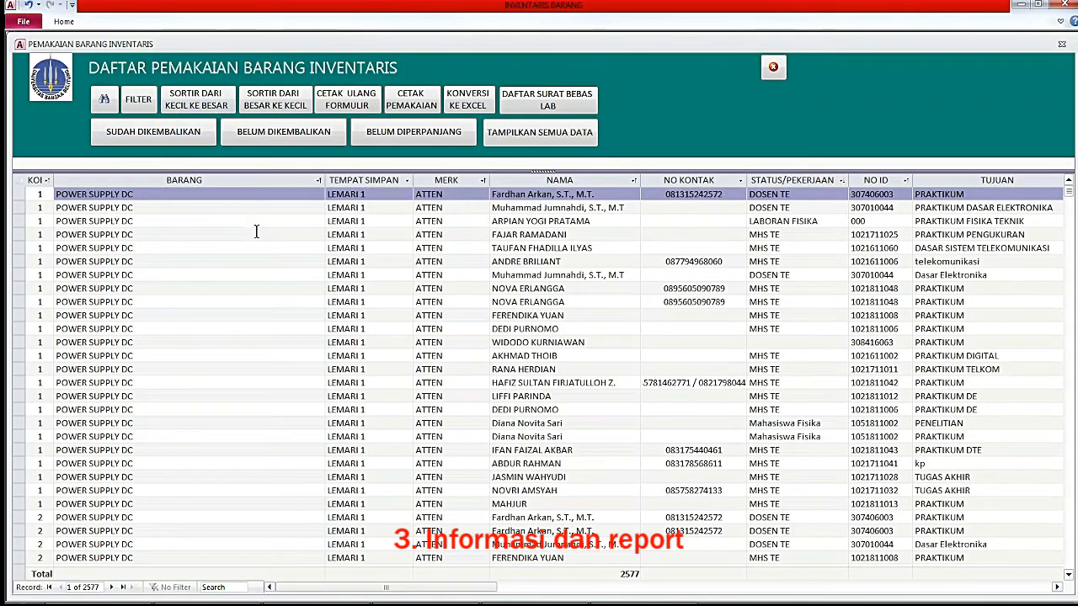
# Try the returned and not-returned filters, then keep the 57 loans not yet extended.
pyautogui.click(162, 139)
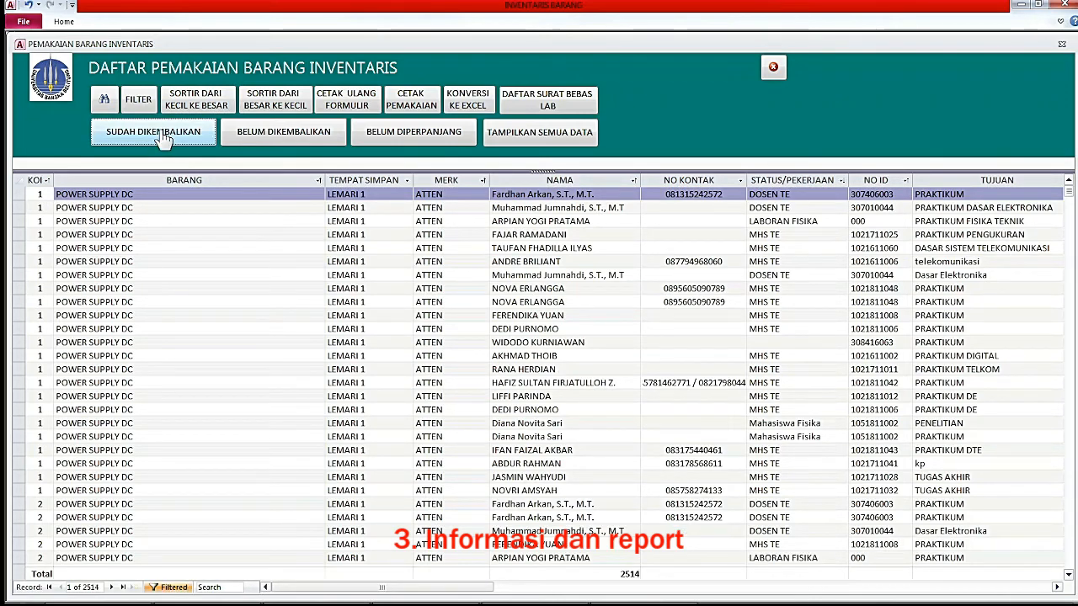
pyautogui.click(278, 137)
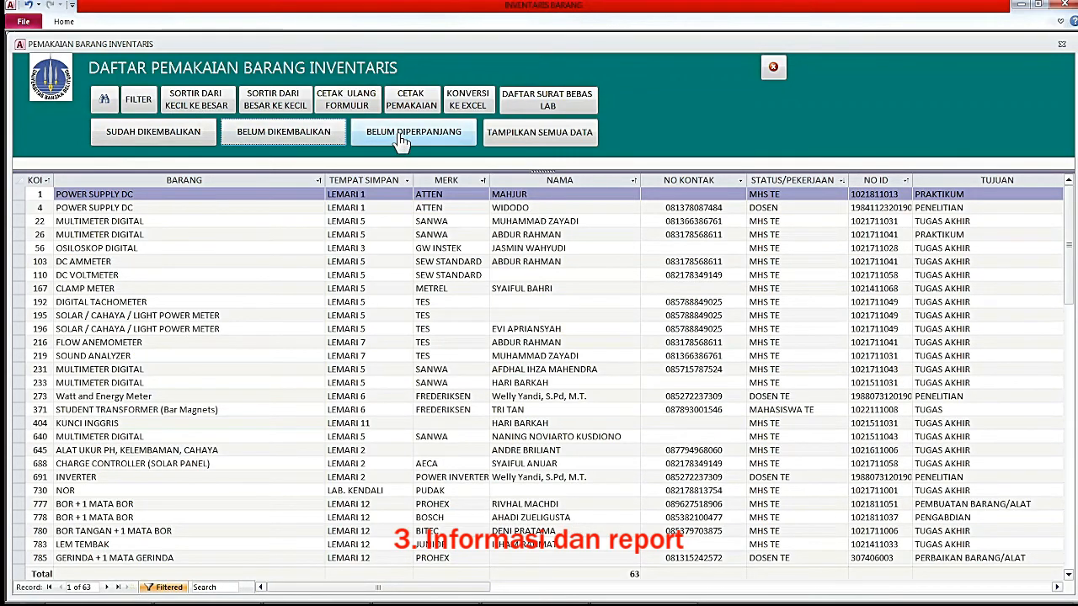
pyautogui.click(402, 141)
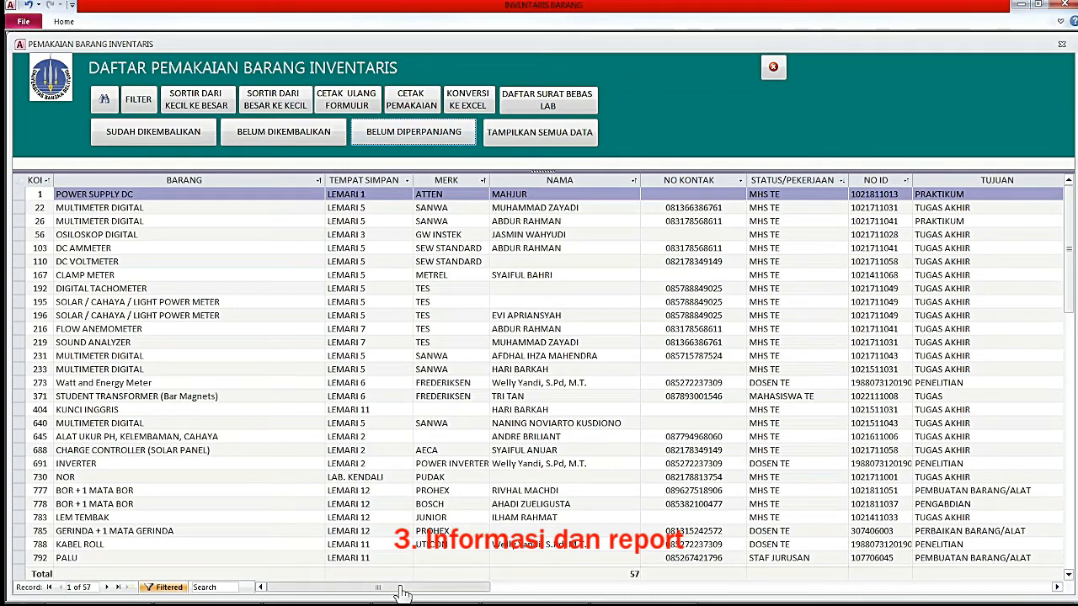
pyautogui.click(32, 208)
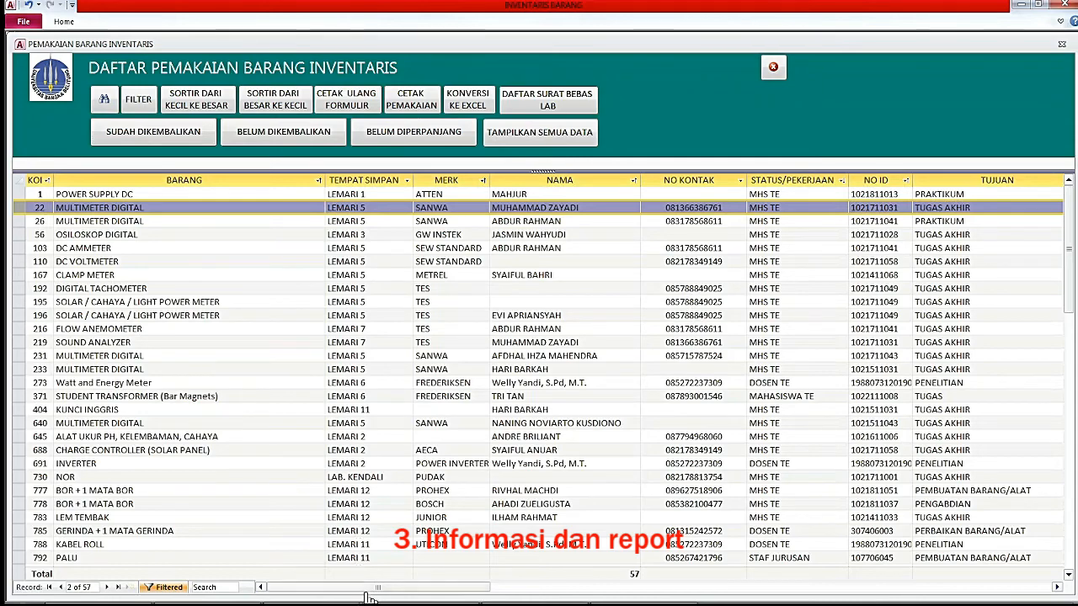
pyautogui.moveTo(361, 592); pyautogui.dragTo(495, 600)
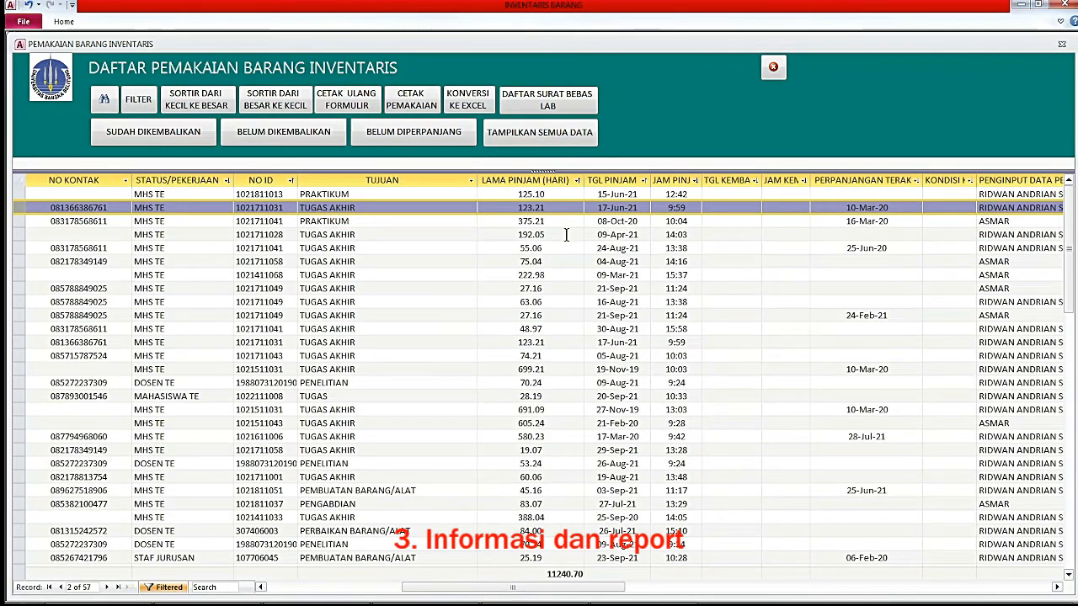
pyautogui.click(555, 207)
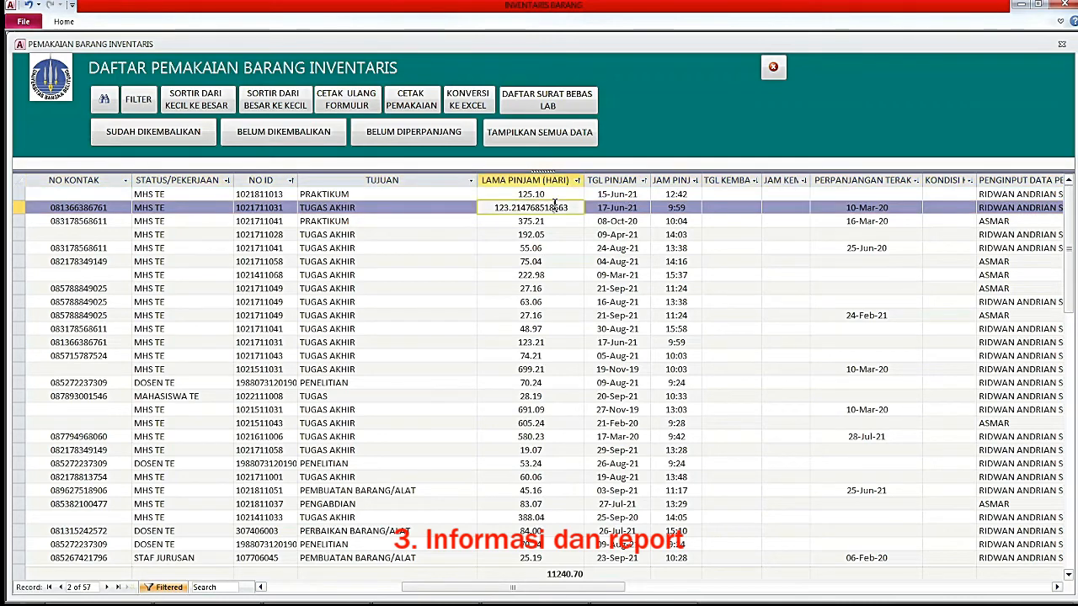
pyautogui.click(560, 222)
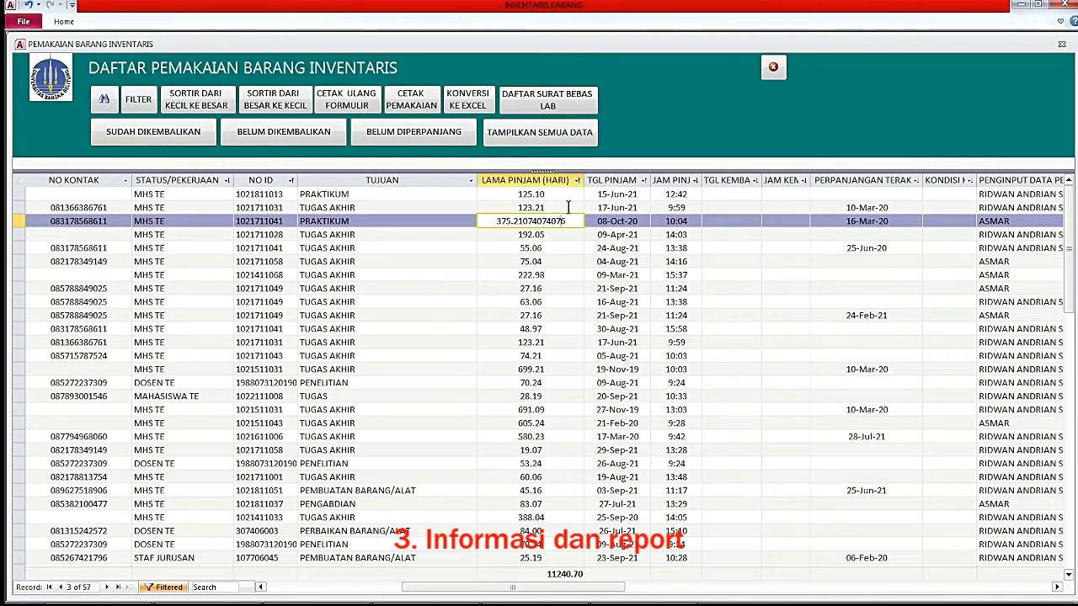
pyautogui.click(568, 208)
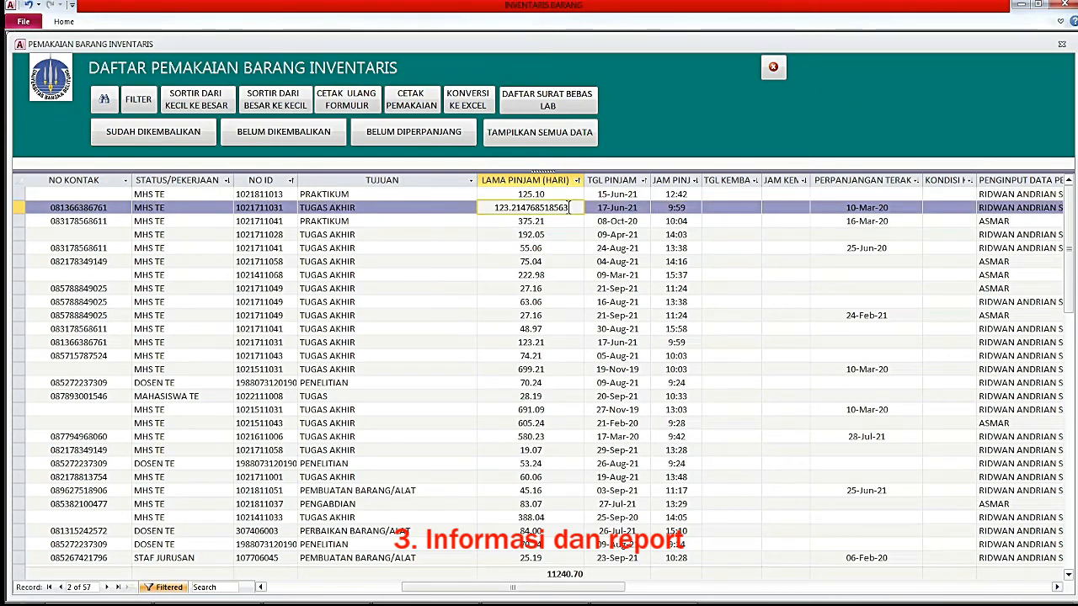
pyautogui.click(837, 207)
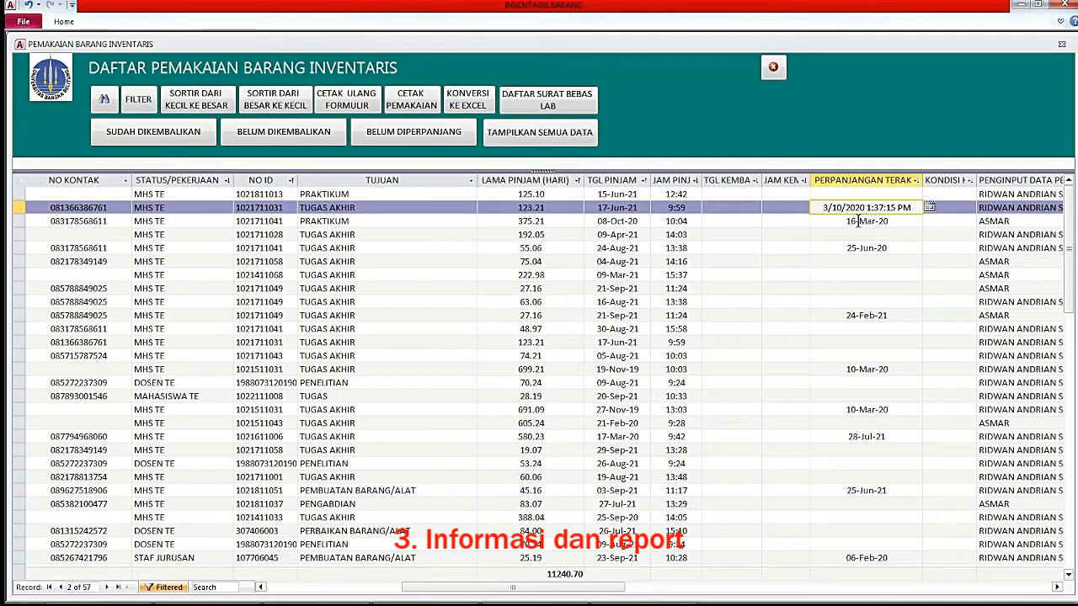
pyautogui.click(875, 222)
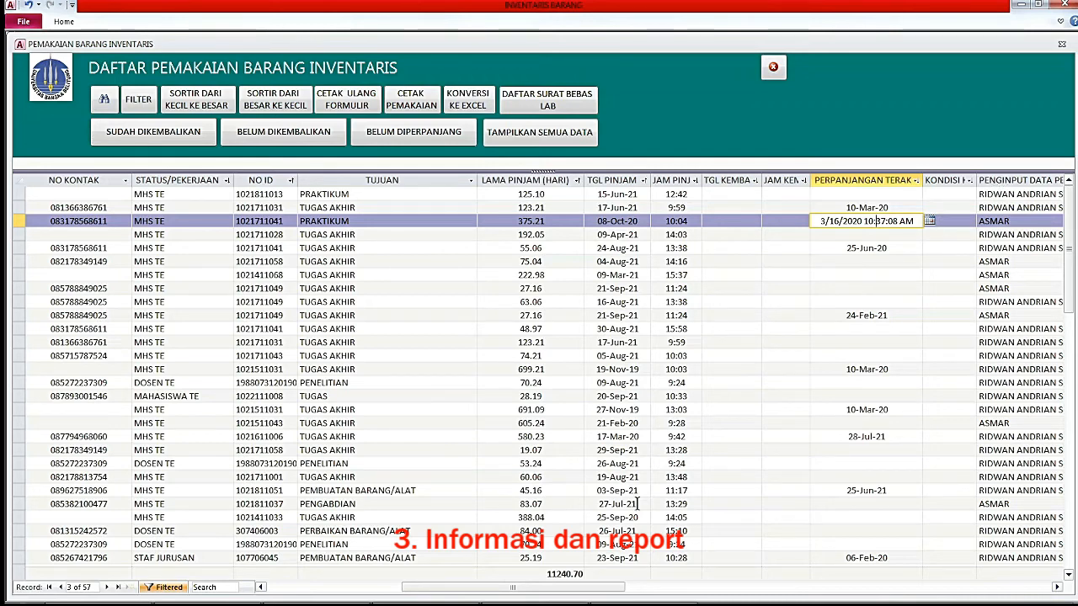
pyautogui.moveTo(572, 594); pyautogui.dragTo(641, 594)
pyautogui.click(818, 195)
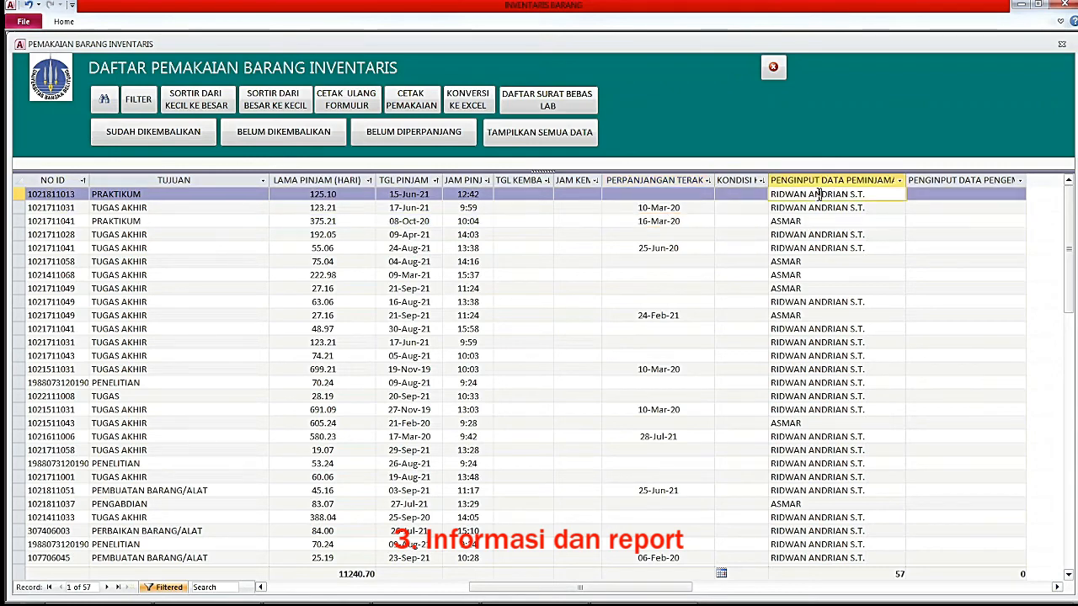
pyautogui.click(946, 194)
pyautogui.scroll(-4, 958, 239)
pyautogui.scroll(4, 959, 240)
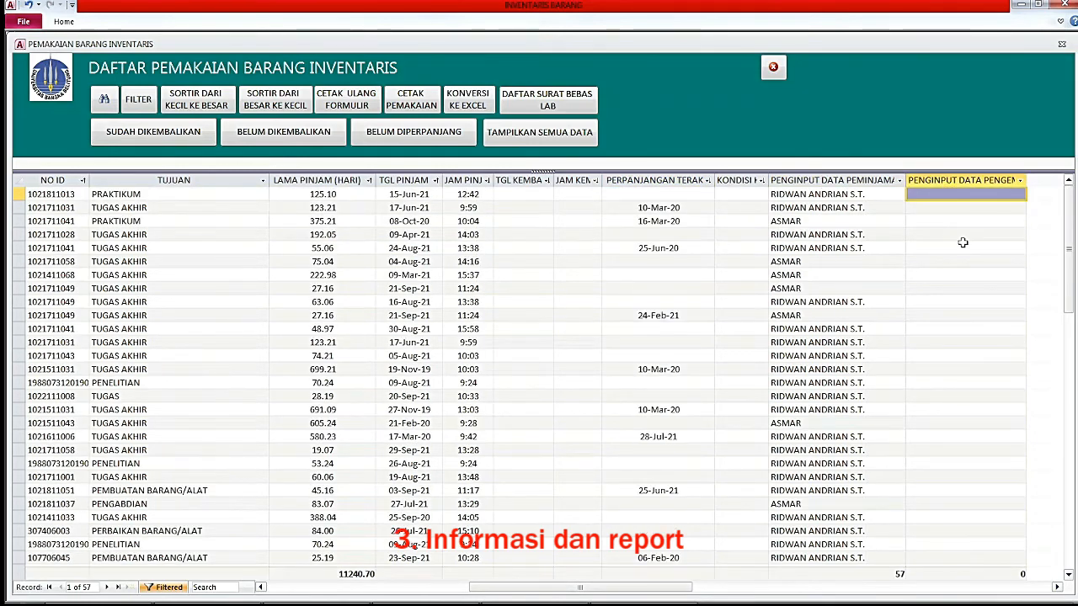
pyautogui.click(955, 195)
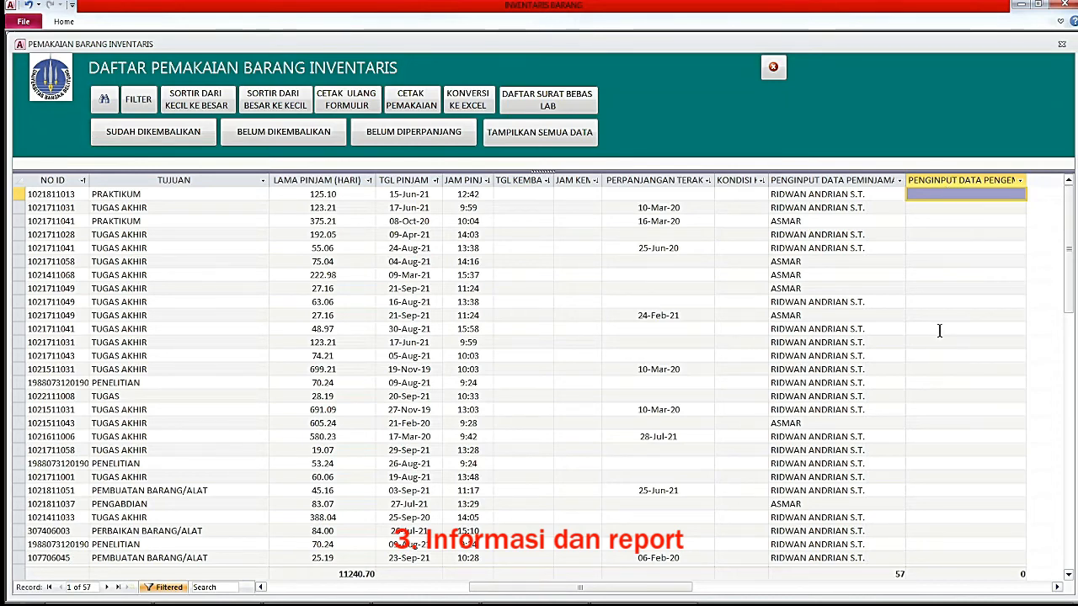
# Browse the SUDAH DIKEMBALIKAN returned records, then bring up the CETAK PEMAKAIAN print-choice prompt.
pyautogui.click(148, 137)
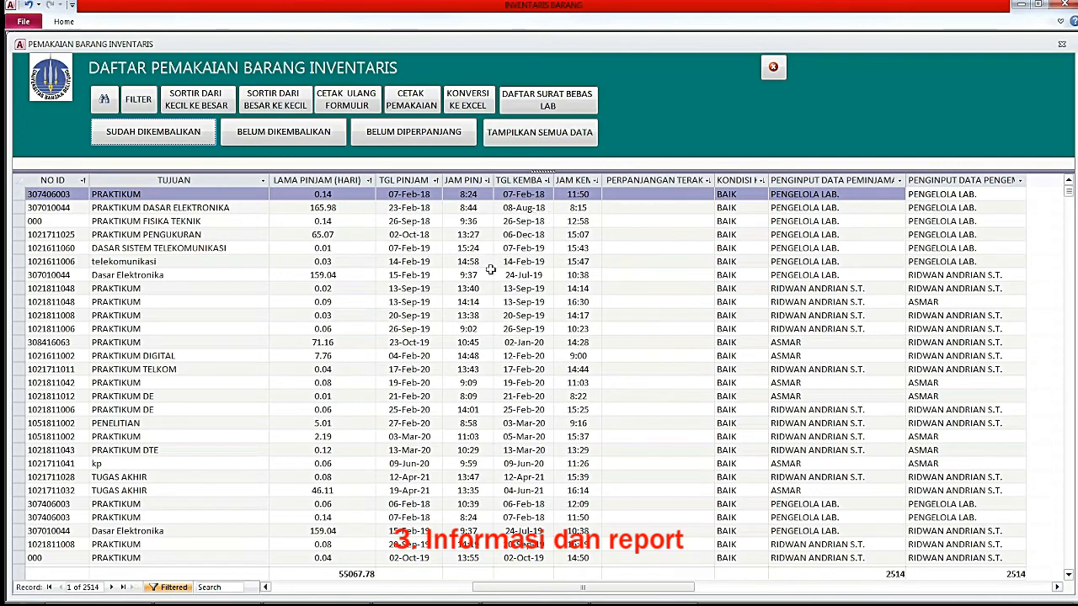
pyautogui.click(852, 208)
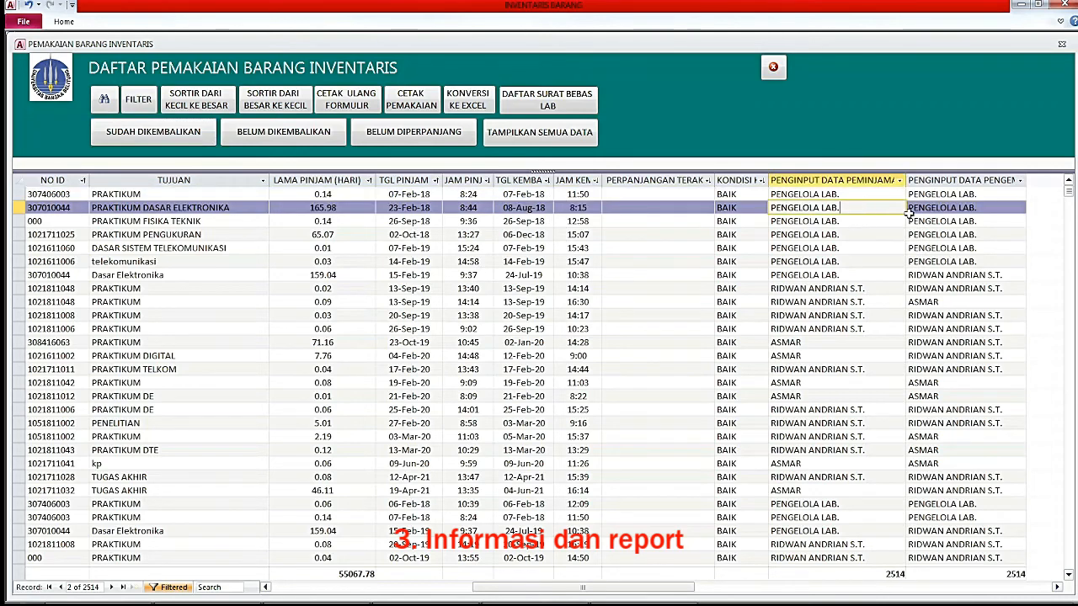
pyautogui.click(945, 210)
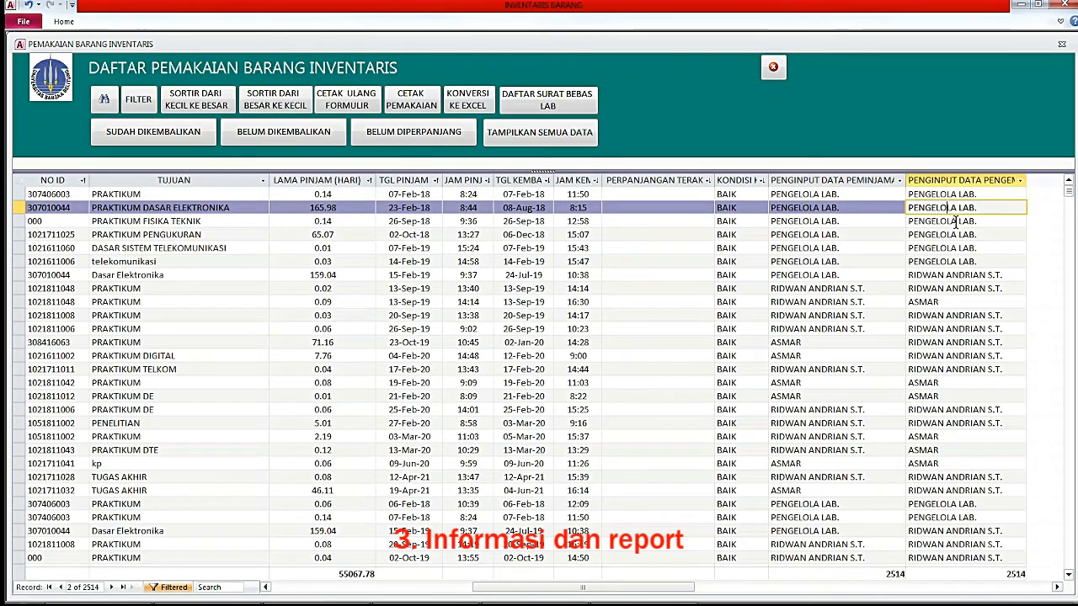
pyautogui.click(956, 221)
pyautogui.click(954, 289)
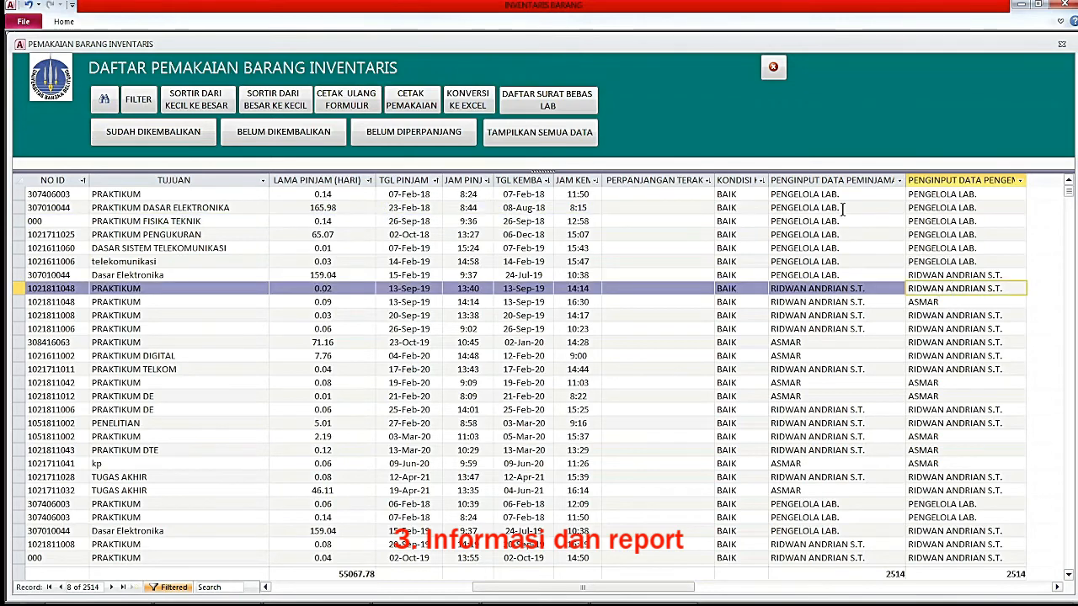
pyautogui.click(998, 316)
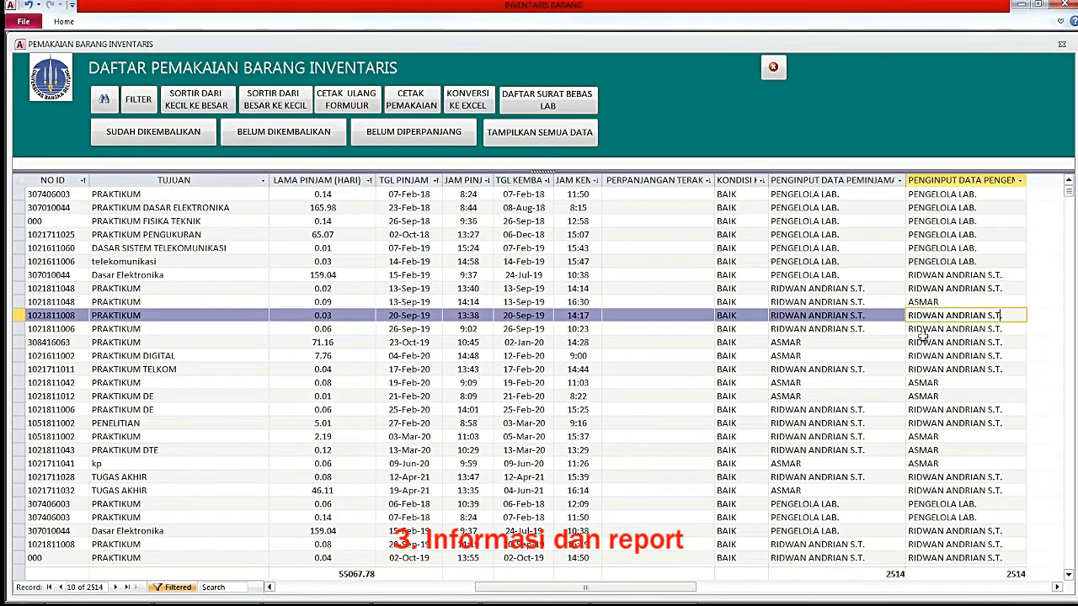
pyautogui.click(854, 344)
pyautogui.click(979, 368)
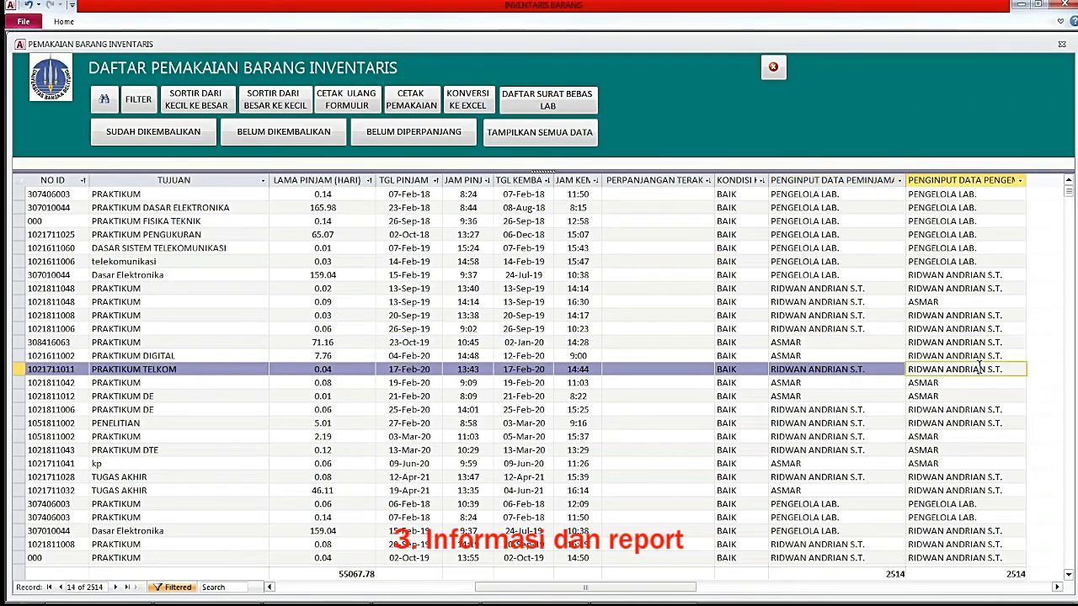
pyautogui.click(844, 384)
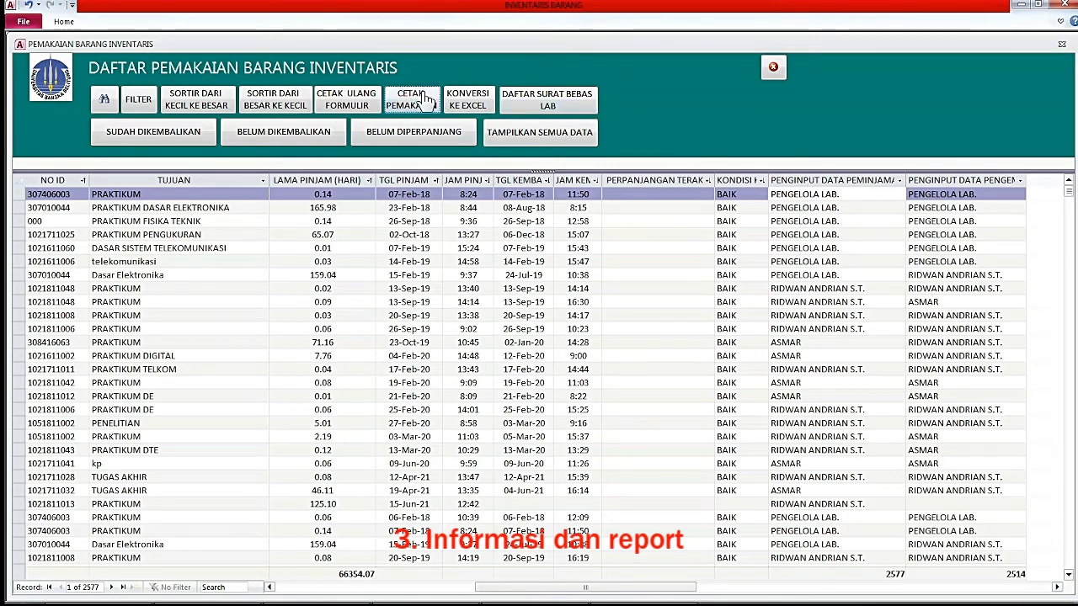
pyautogui.click(419, 103)
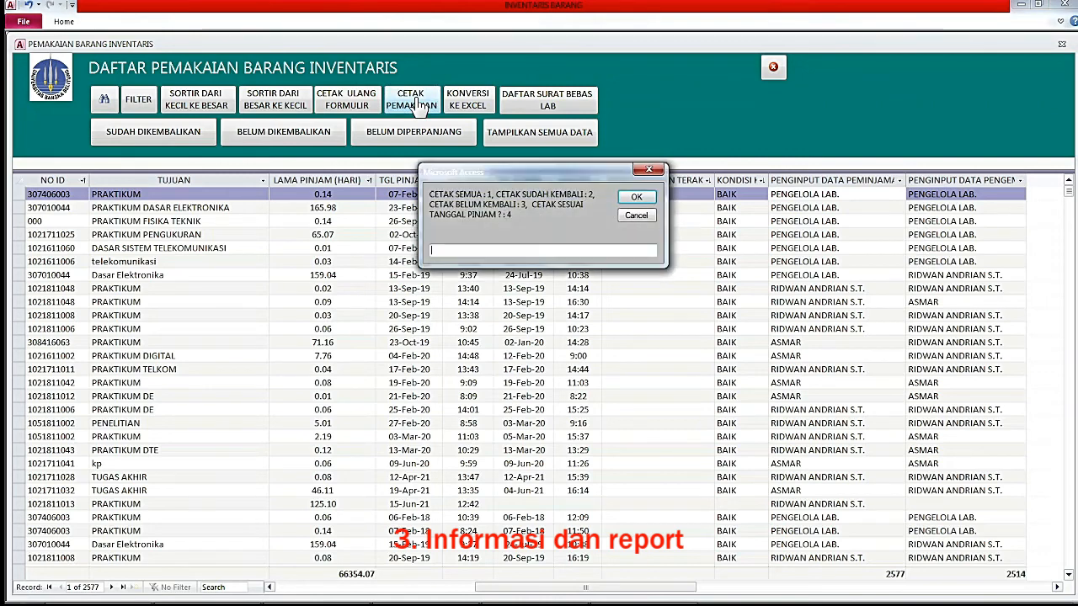
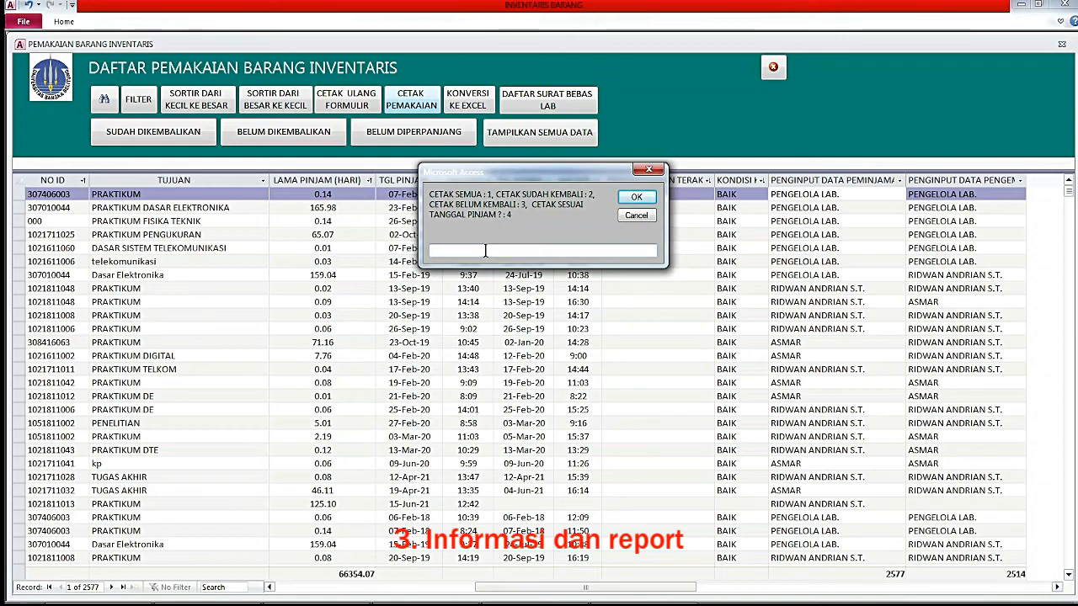
# Enter option 4 in CETAK to print the usage list by loan date.
pyautogui.write('4')
pyautogui.press('Return')
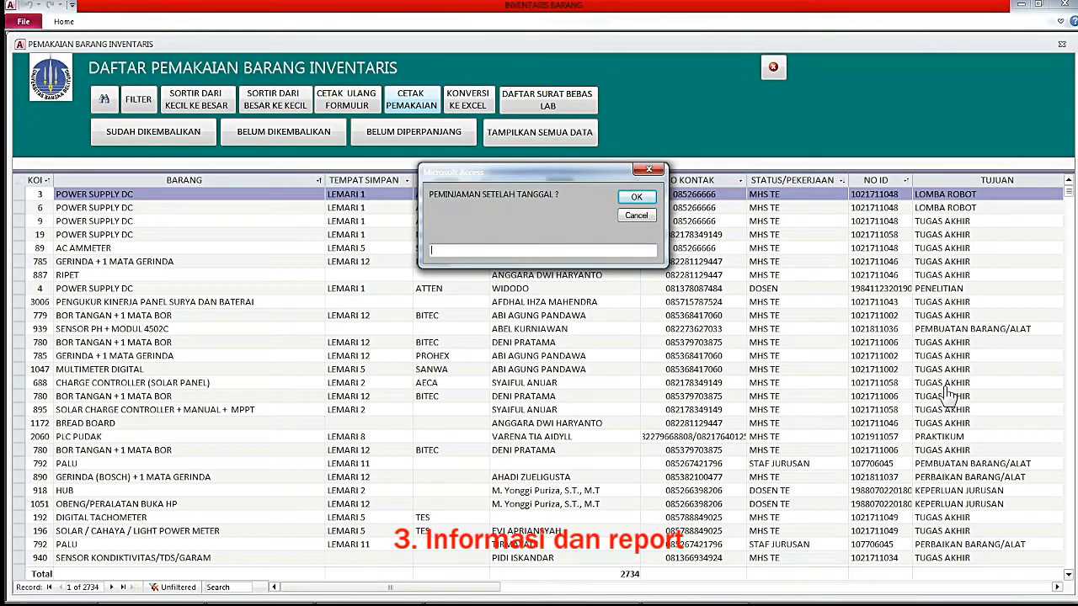
# Open the Windows date and time settings through to the Region format settings.
pyautogui.click(1025, 595)
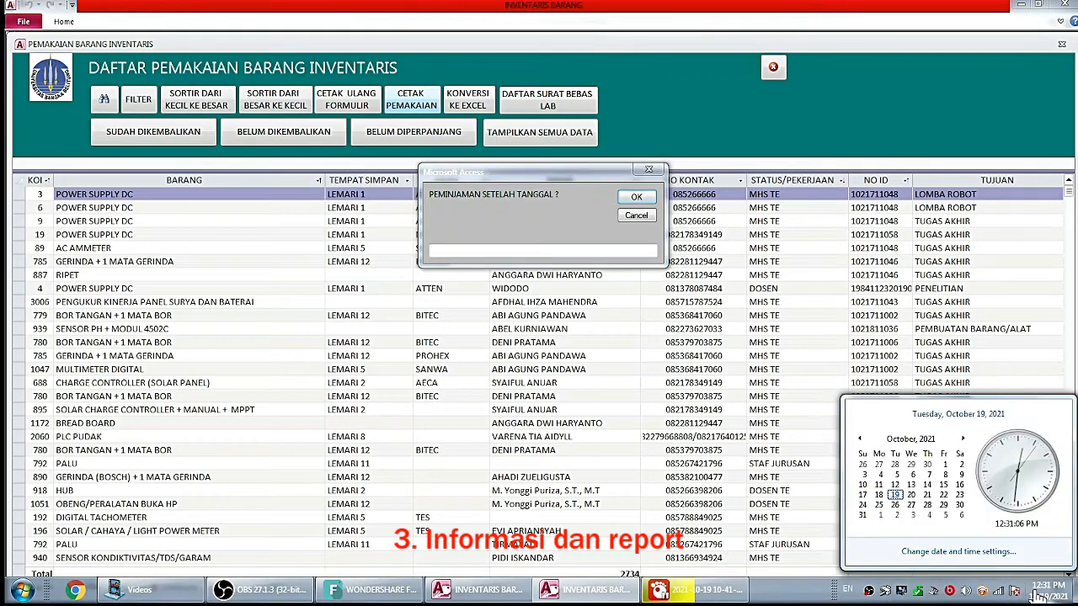
pyautogui.click(984, 554)
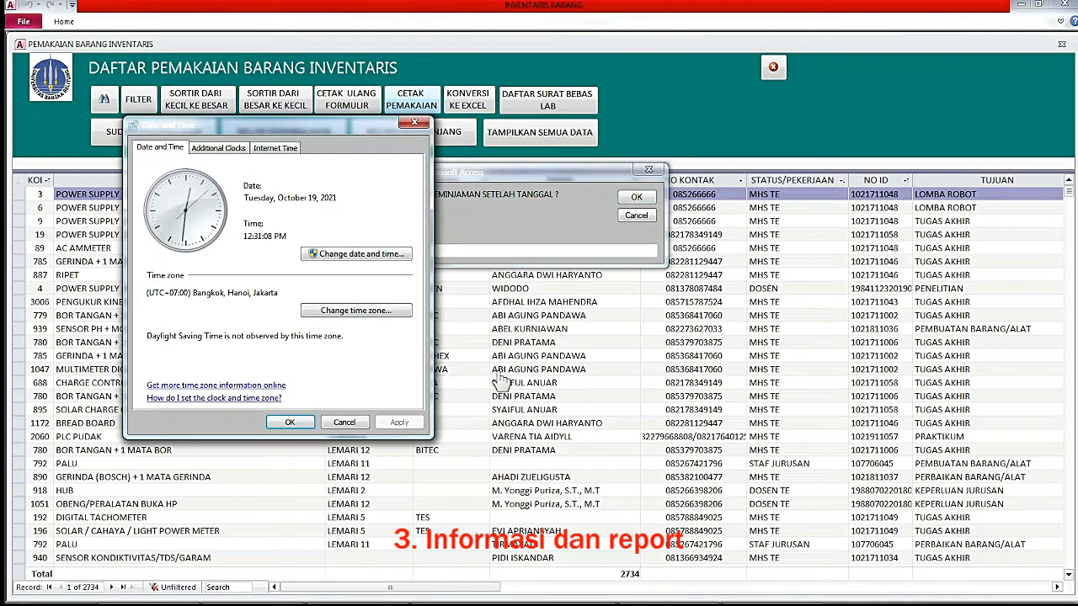
pyautogui.click(347, 255)
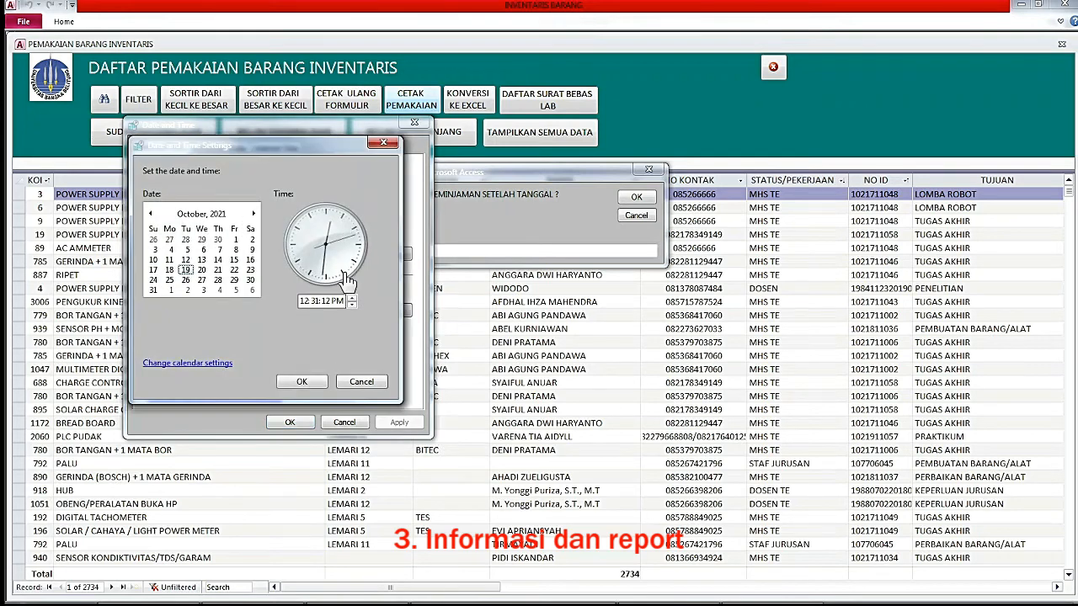
pyautogui.click(361, 381)
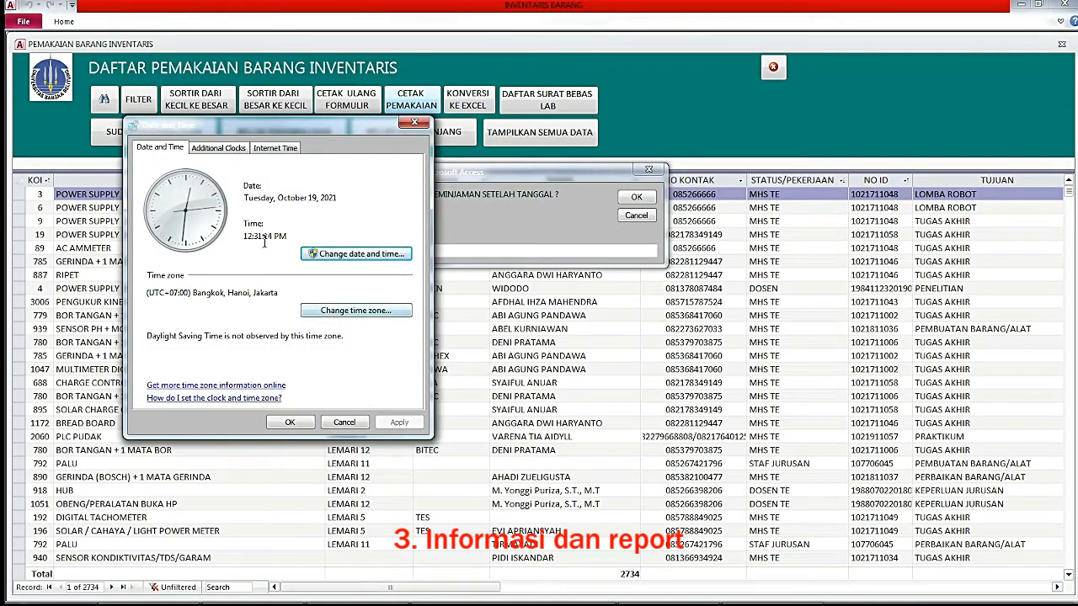
pyautogui.click(347, 254)
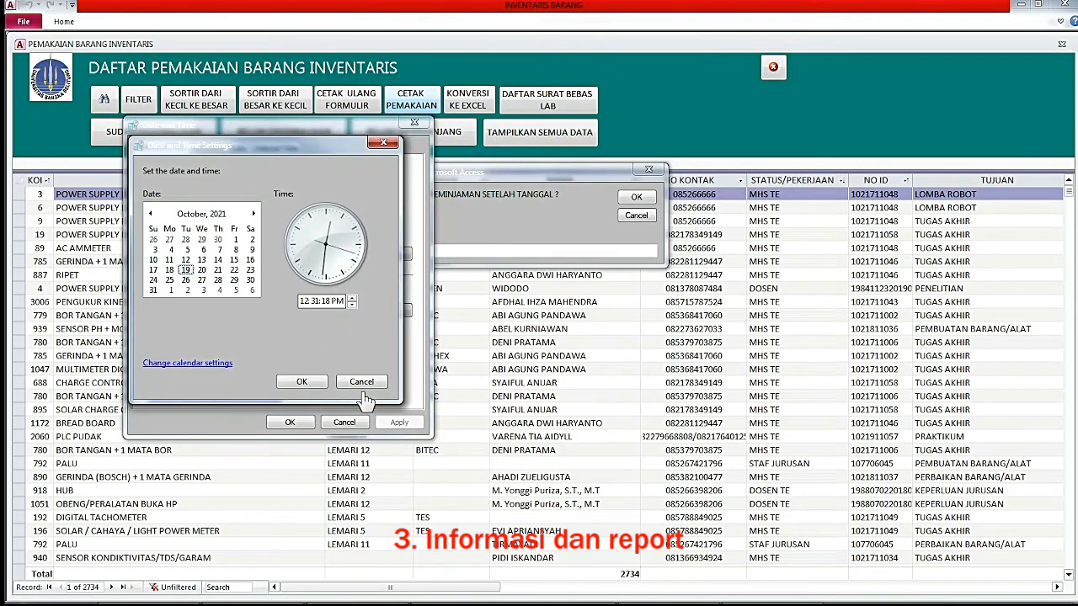
pyautogui.click(189, 364)
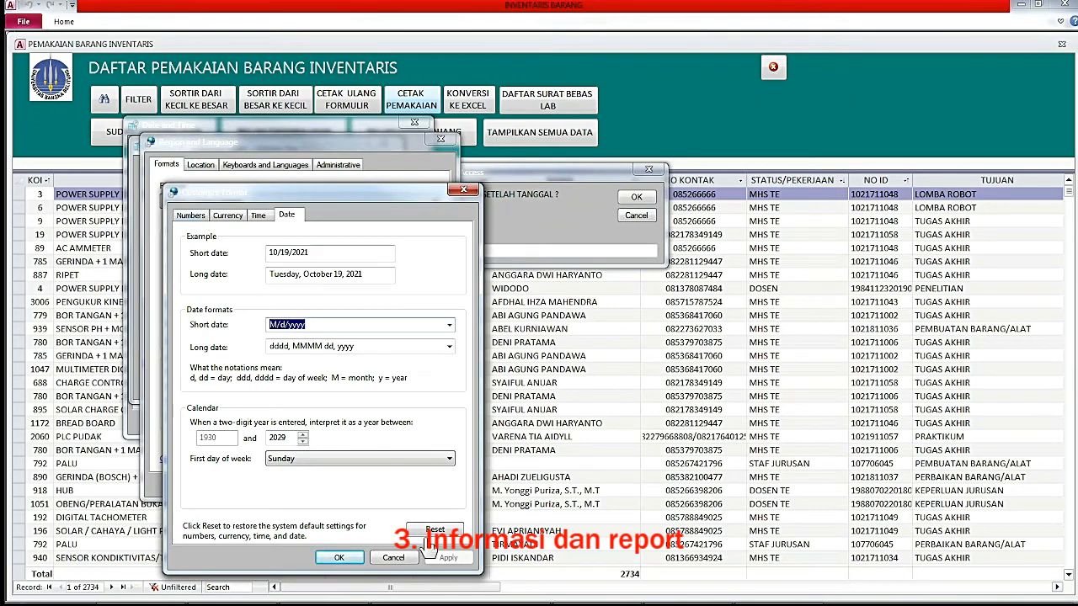
pyautogui.click(394, 558)
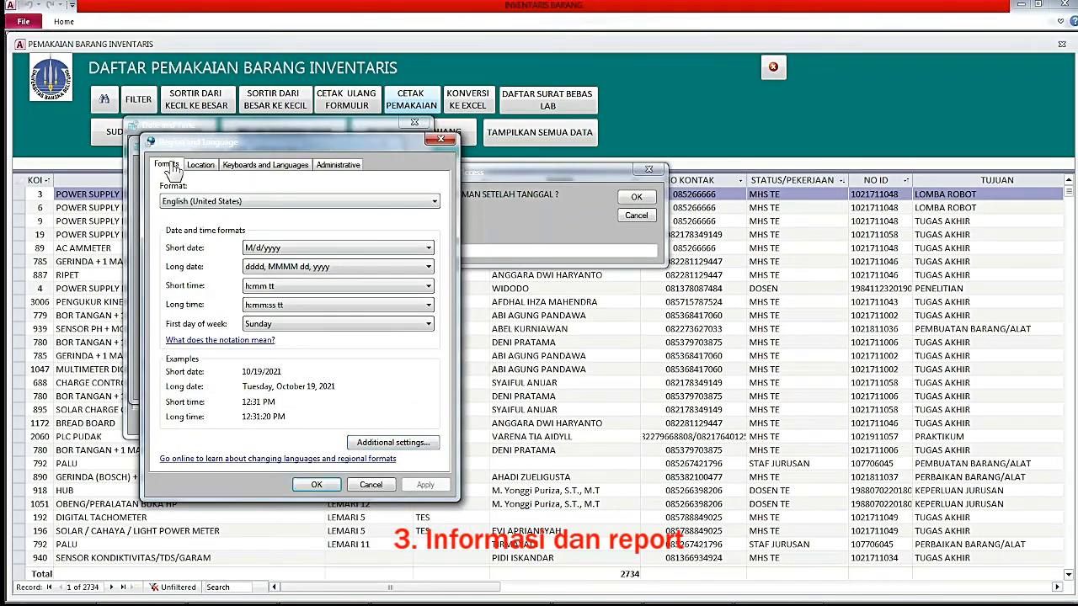
# Set the regional format to Indonesian (Indonesia), apply it, and close the dialogs.
pyautogui.click(381, 206)
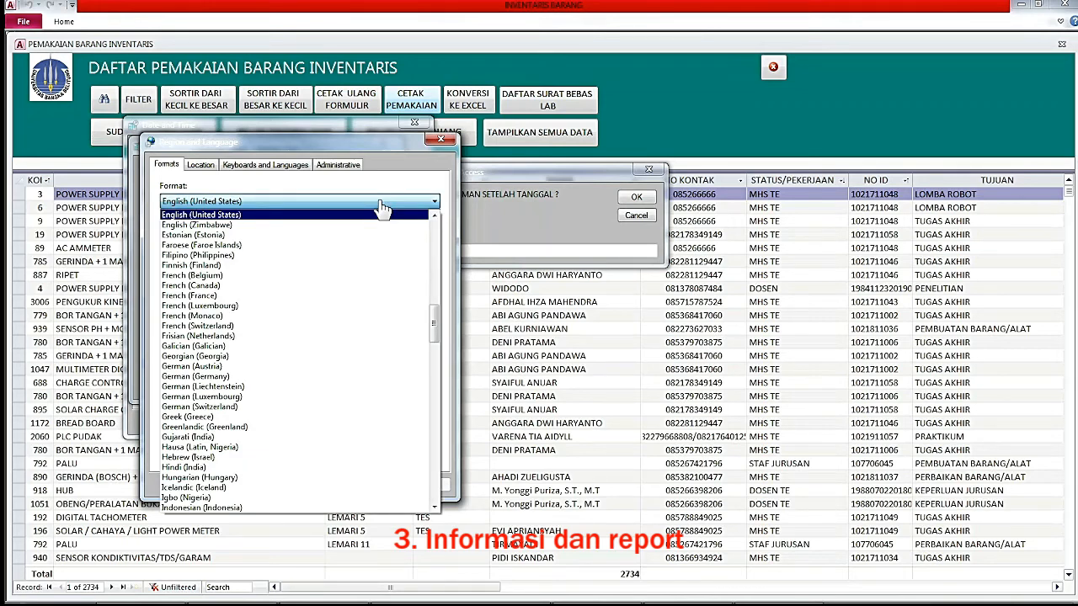
pyautogui.press('i')
pyautogui.press('n')
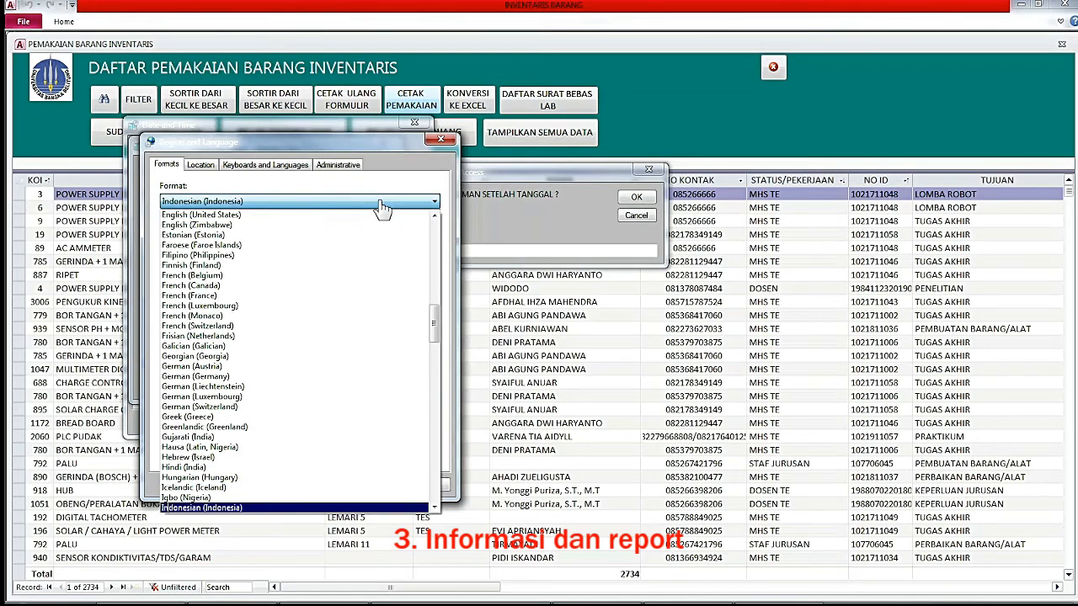
pyautogui.click(381, 206)
pyautogui.click(381, 206)
pyautogui.click(381, 206)
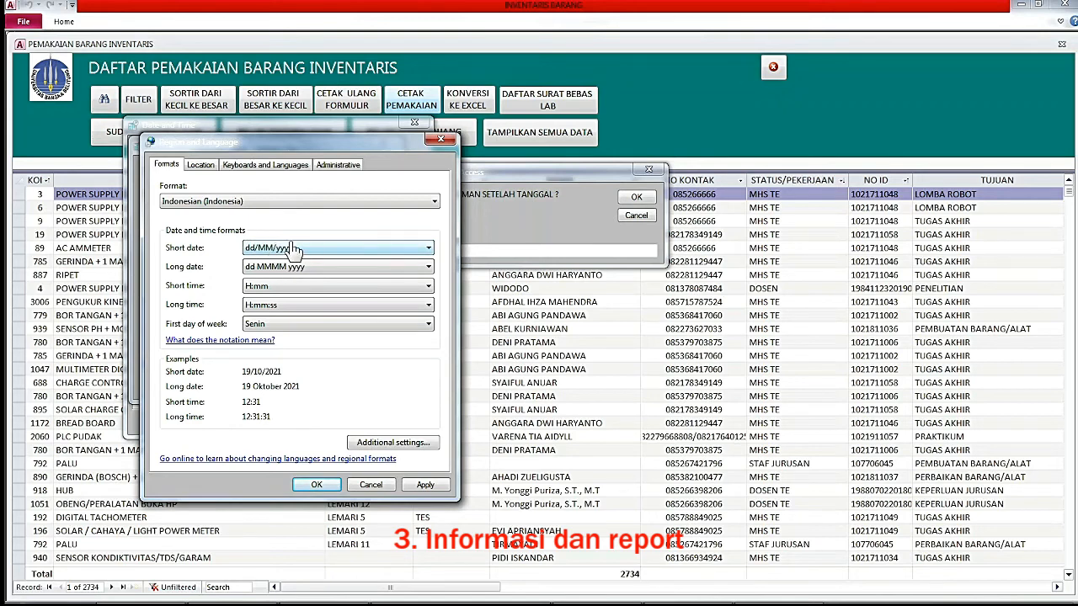
pyautogui.click(416, 485)
pyautogui.click(319, 485)
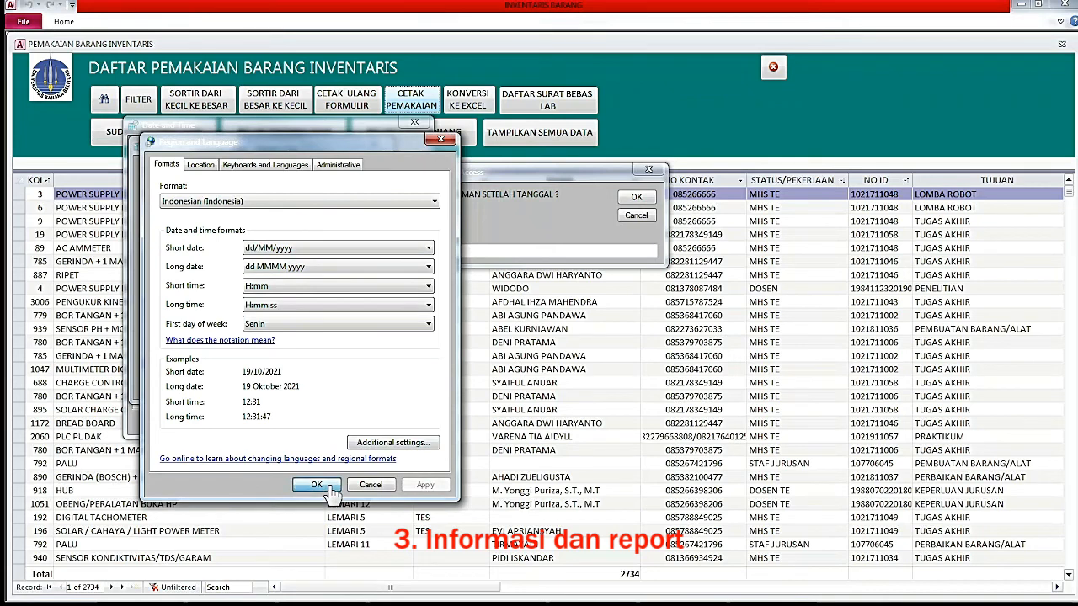
pyautogui.click(293, 382)
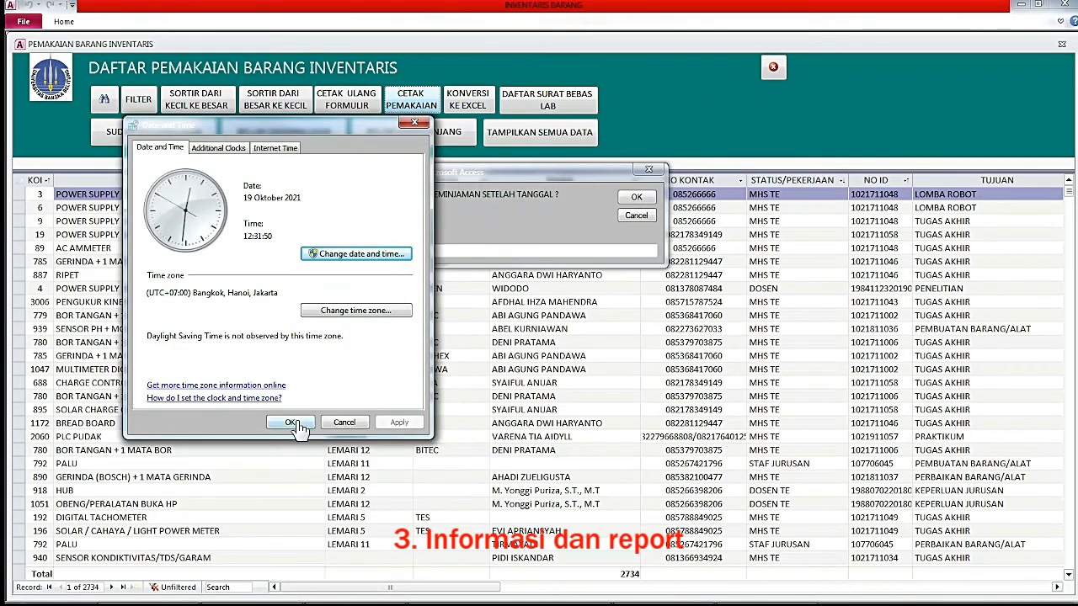
pyautogui.click(290, 422)
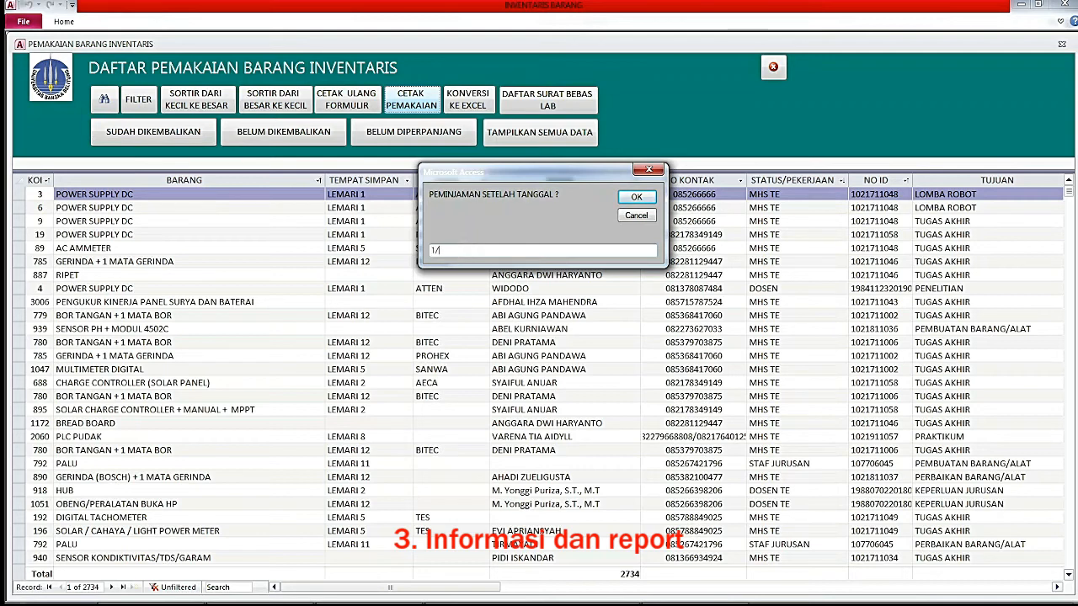
# Enter 1/3/2020 as the start and 31/3/2020 as the end loan date.
pyautogui.write('/2020')
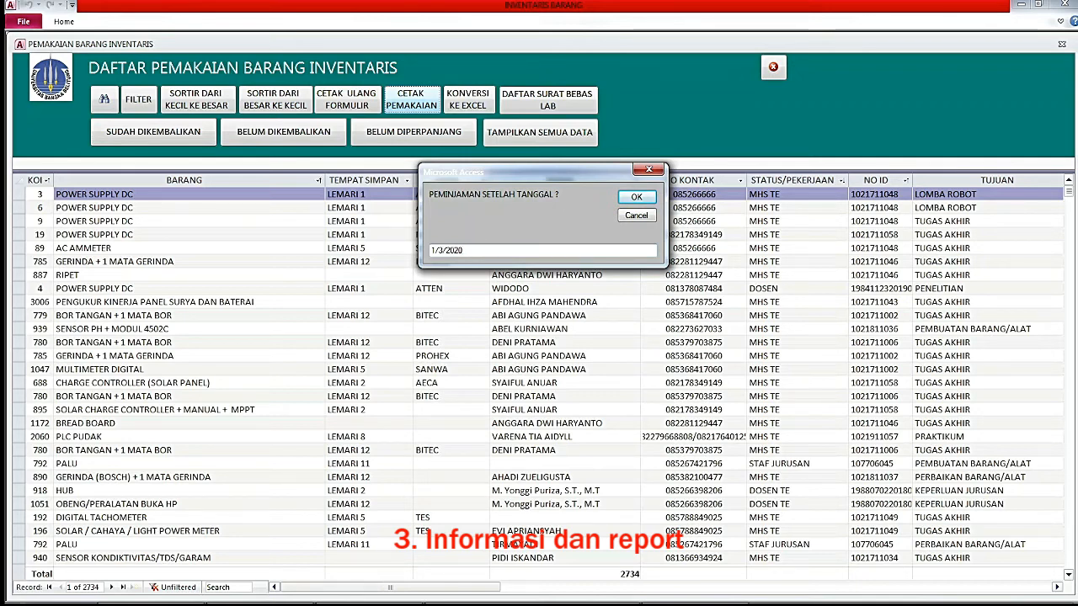
pyautogui.press('Return')
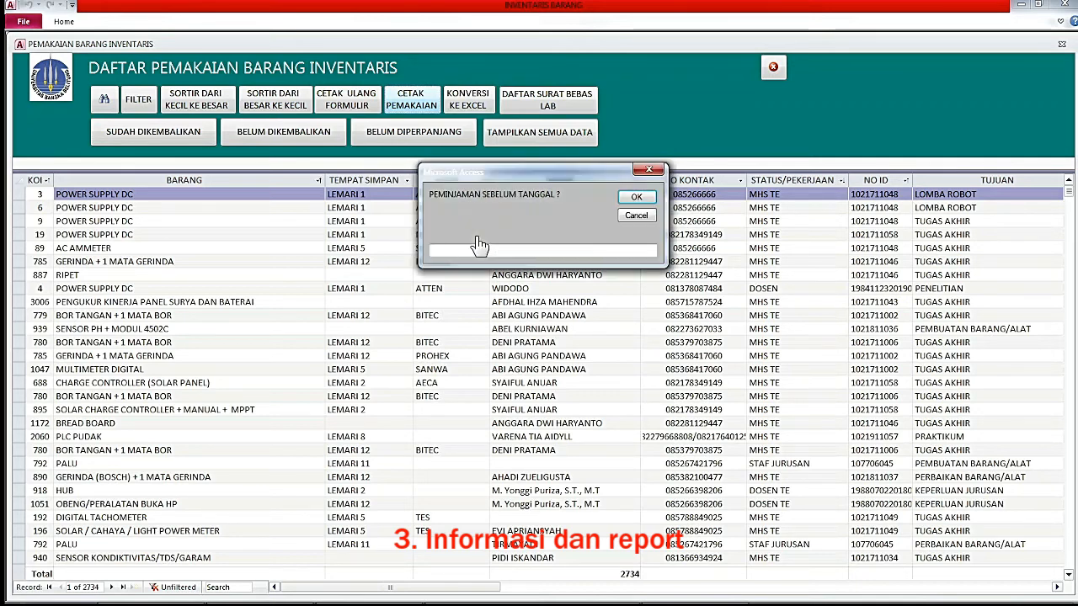
pyautogui.write('31/3/2020')
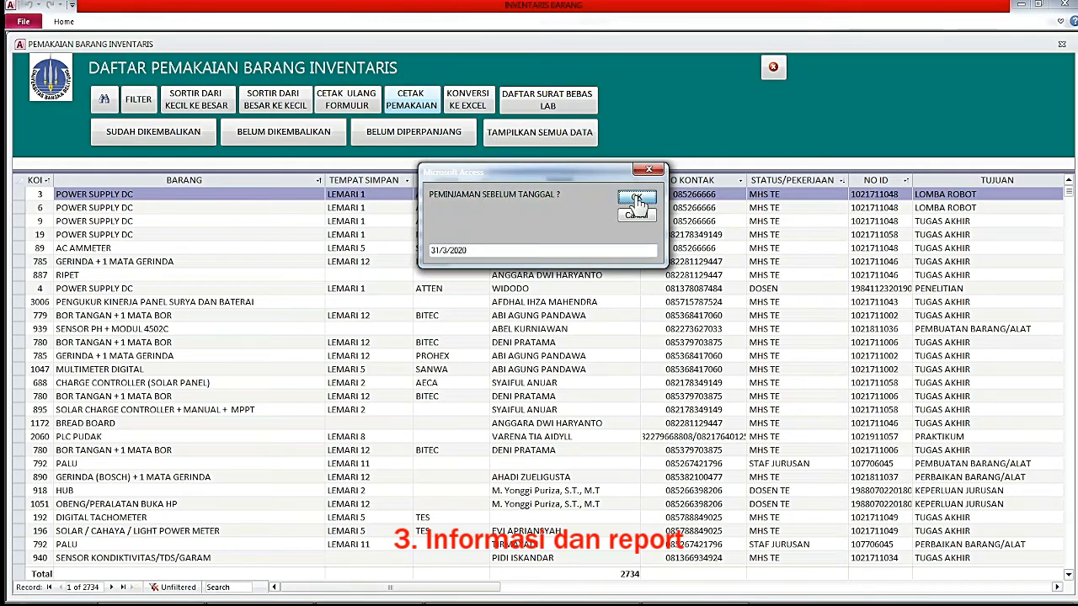
pyautogui.click(638, 201)
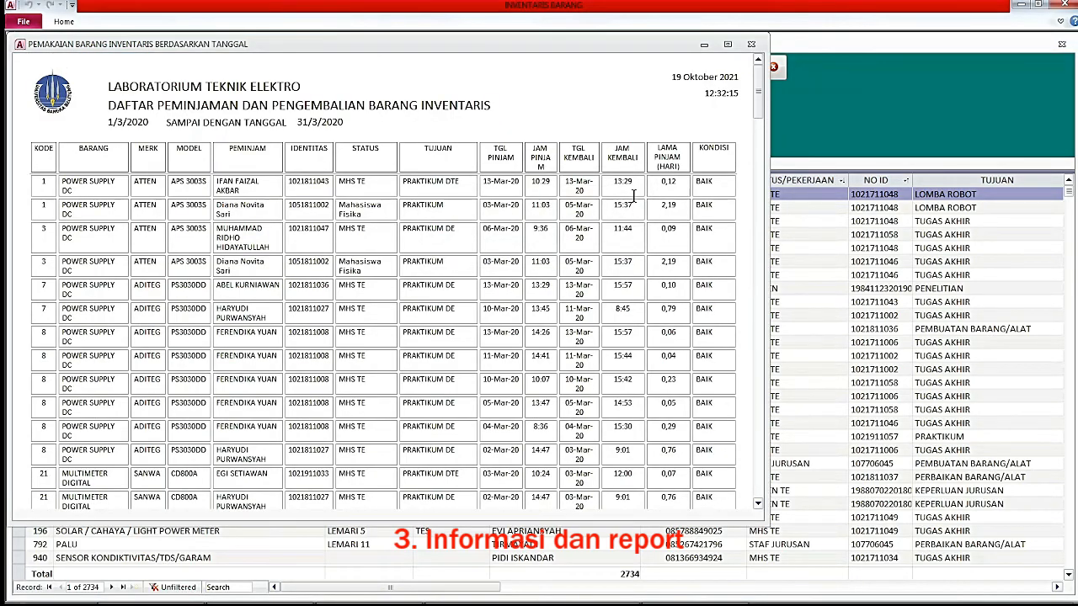
# Scroll through the March 2020 loan report, then close it and the usage list.
pyautogui.moveTo(758, 105); pyautogui.dragTo(750, 482)
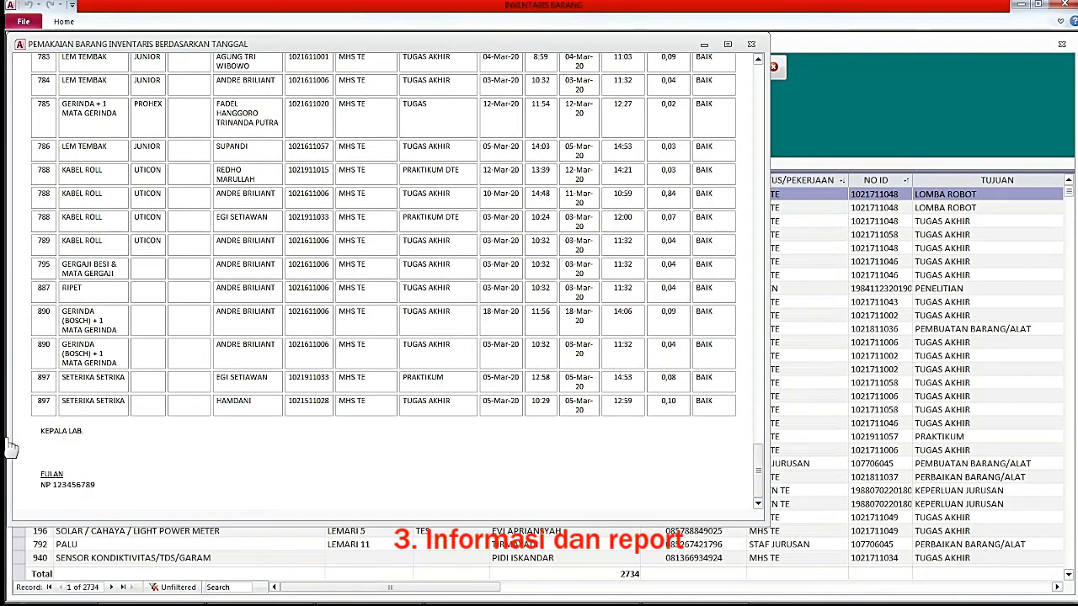
pyautogui.moveTo(764, 467); pyautogui.dragTo(761, 72)
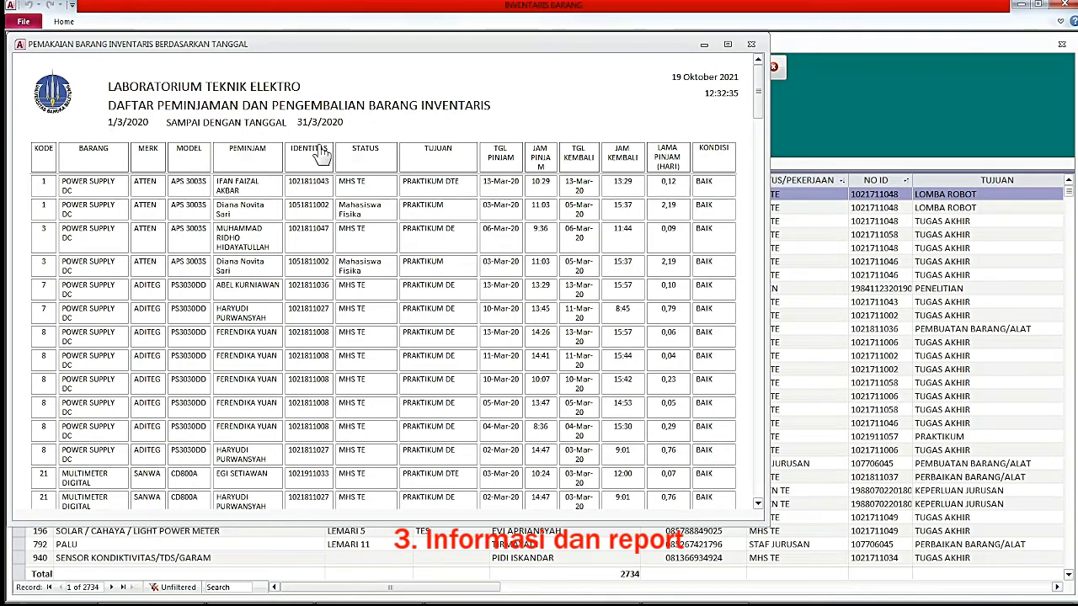
pyautogui.click(752, 49)
pyautogui.click(773, 67)
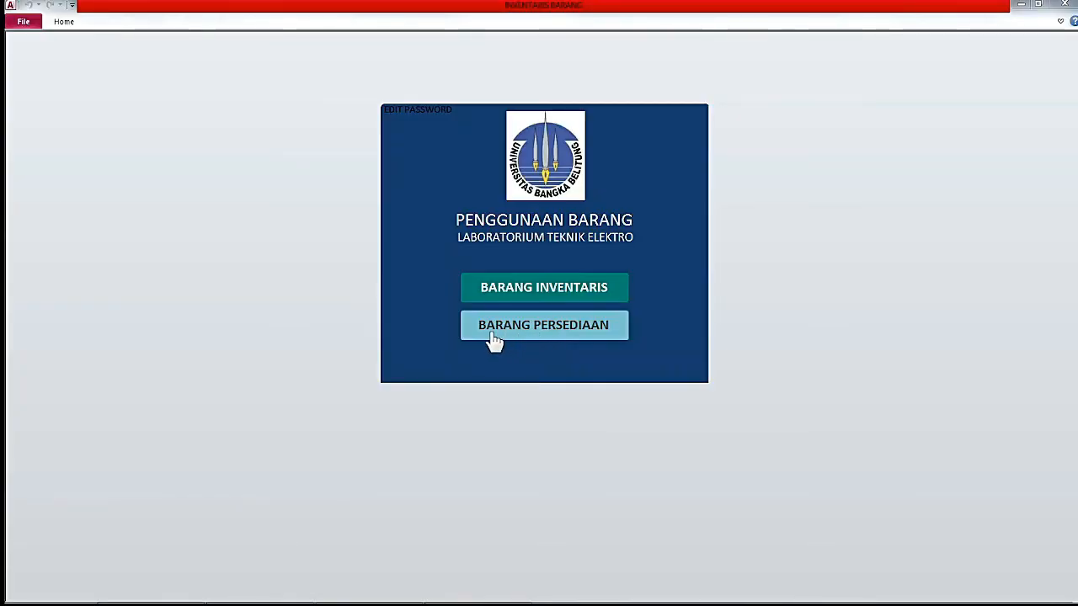
# Check the empty DAFTAR BARANG PERSEDIAAN list under BARANG PERSEDIAAN.
pyautogui.click(543, 344)
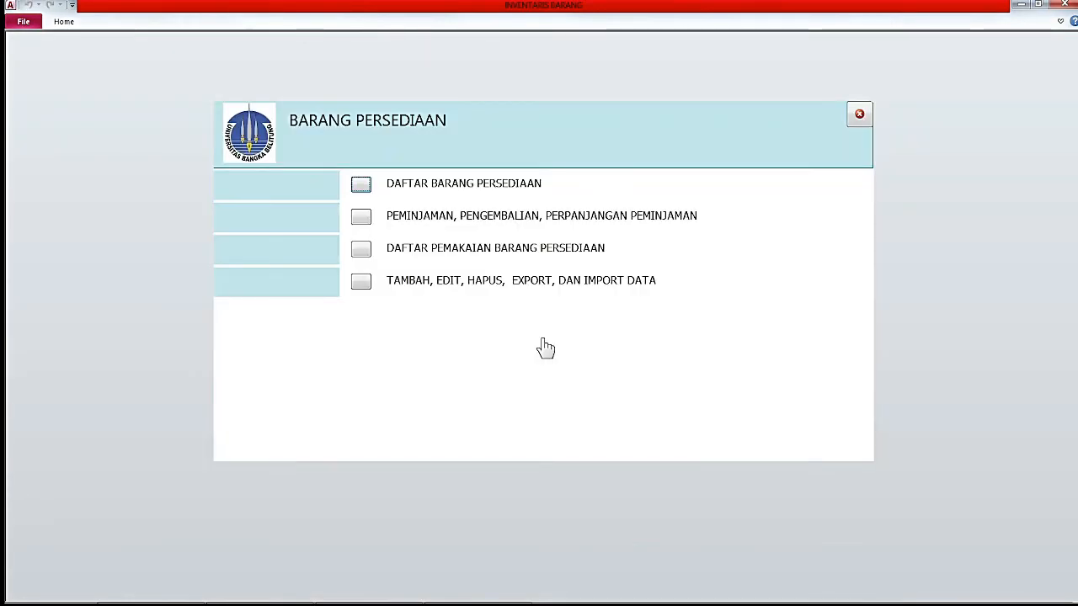
pyautogui.click(361, 184)
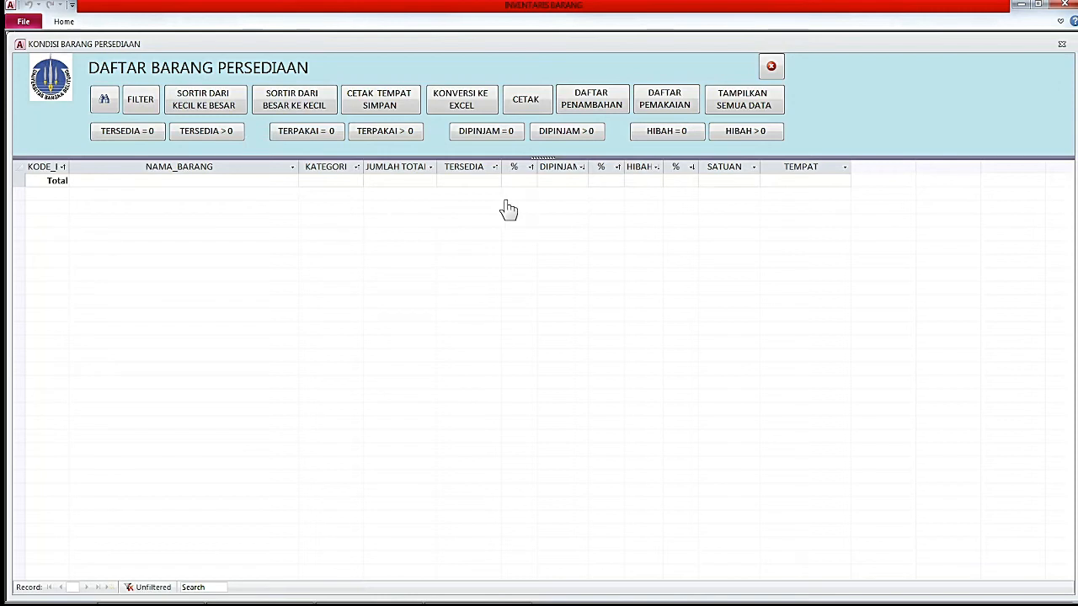
pyautogui.click(771, 66)
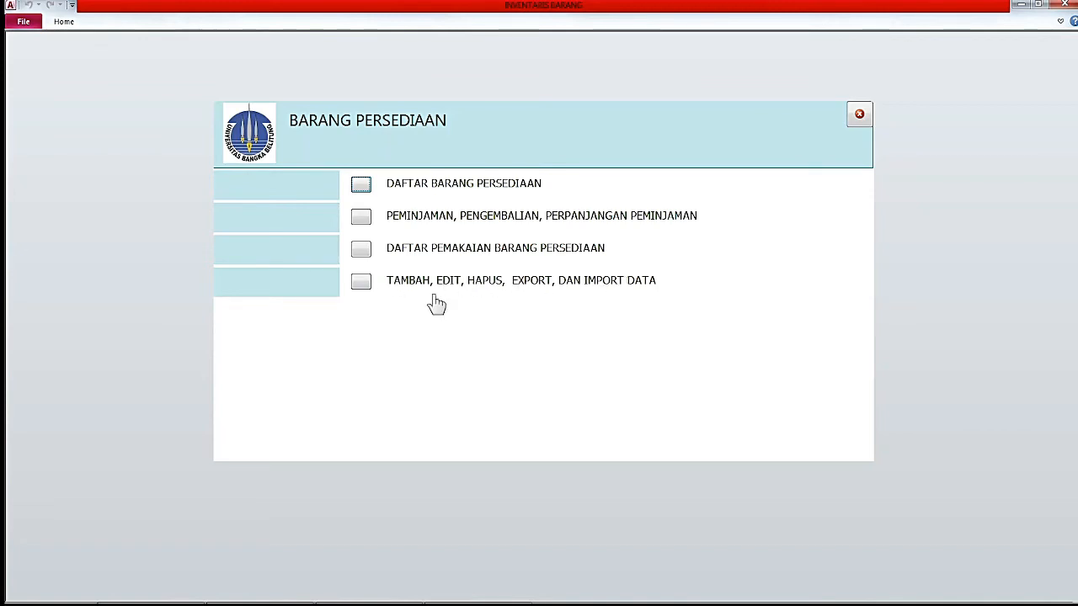
# Unlock TAMBAH/EDIT/HAPUS with the password and open TAMBAH JENIS BARANG PERSEDIAAN.
pyautogui.click(364, 283)
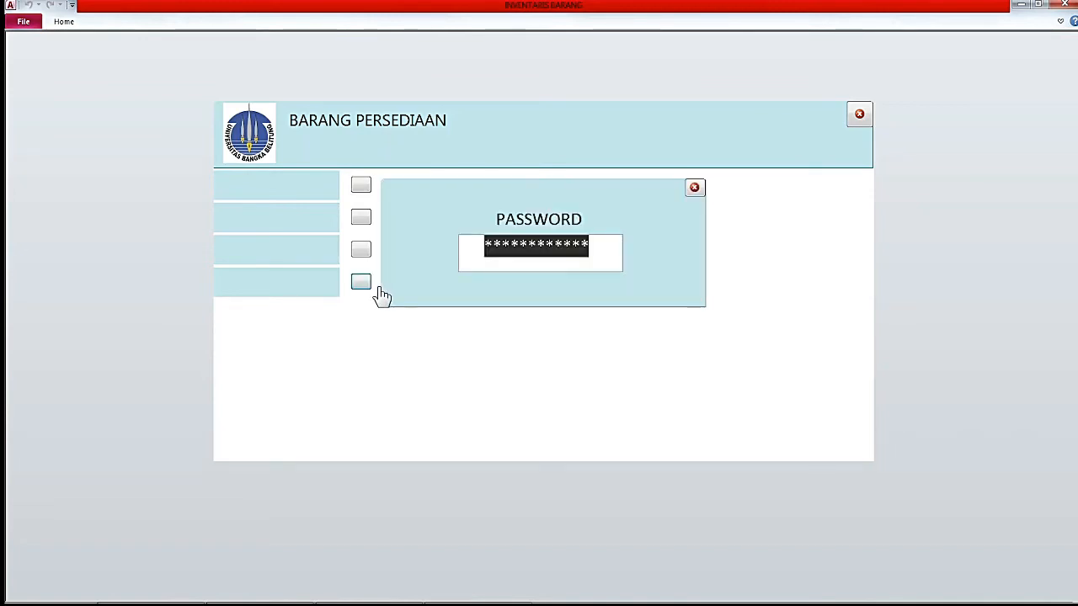
pyautogui.write('*****')
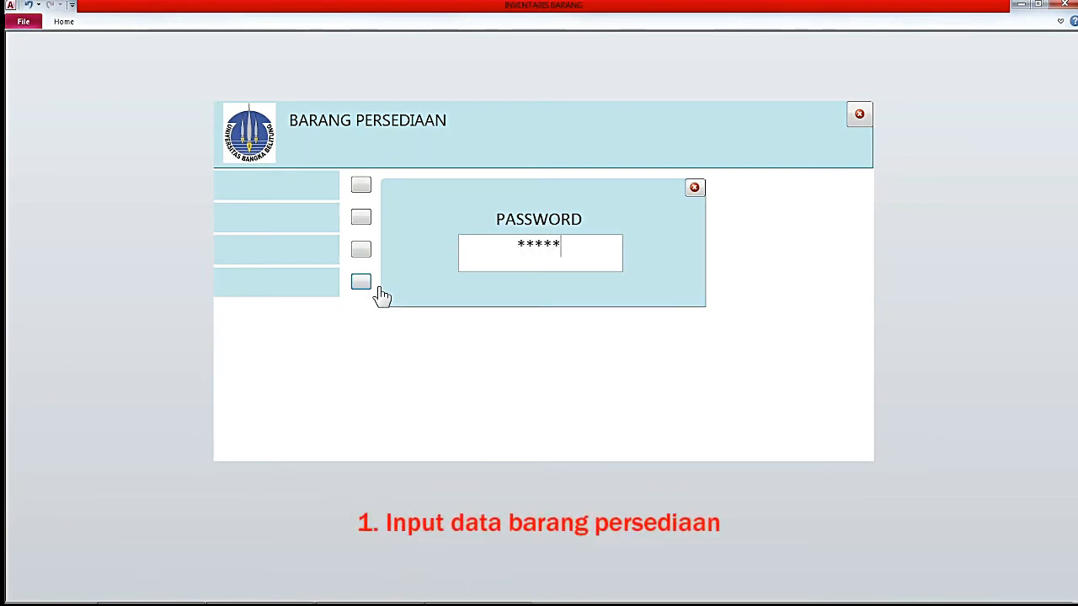
pyautogui.press('Return')
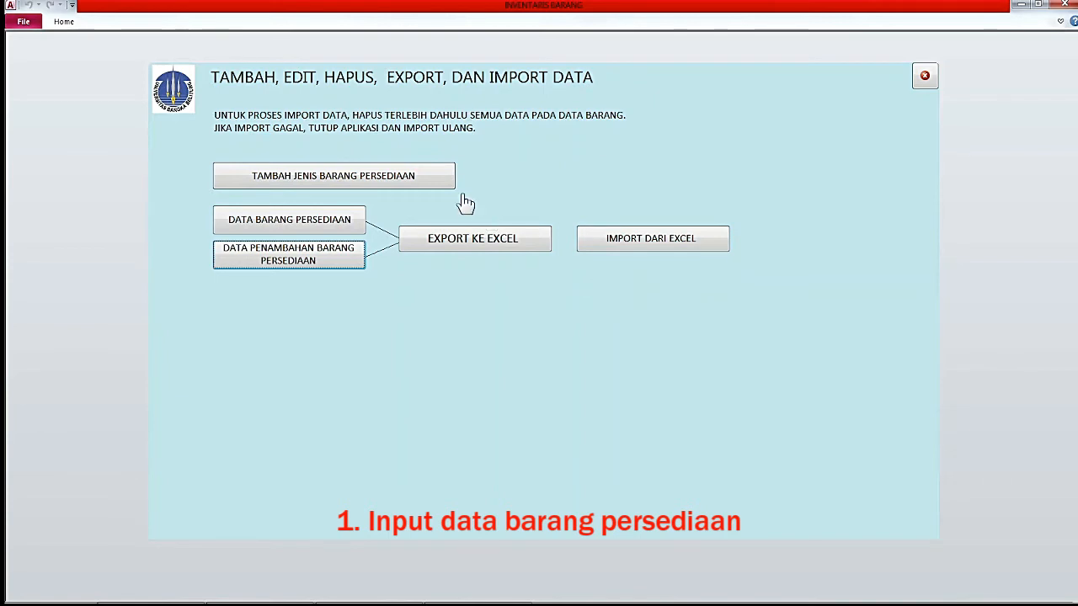
pyautogui.click(363, 187)
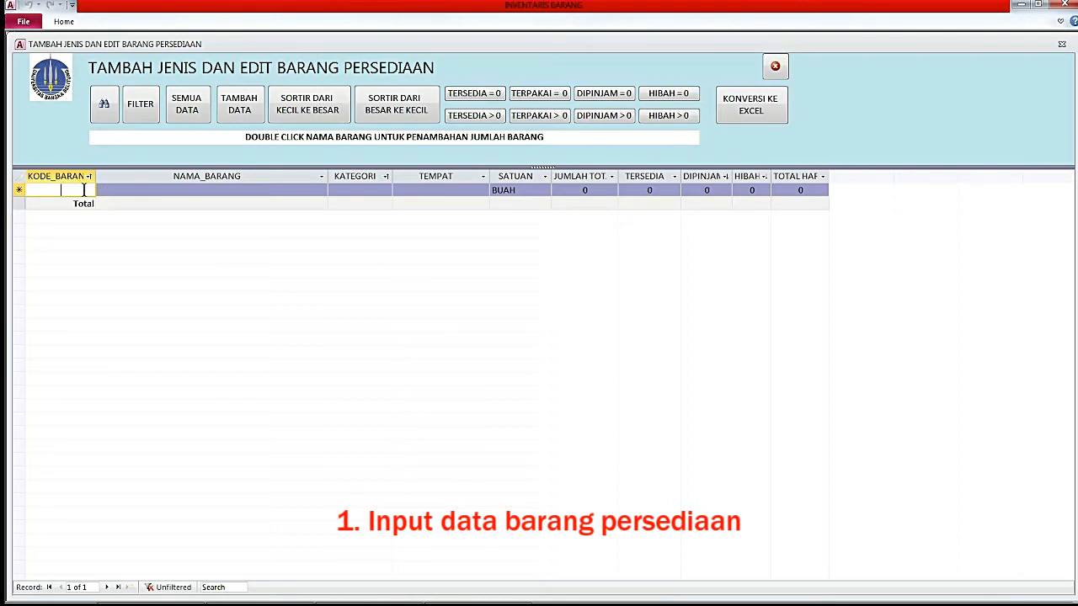
# Enter Resistror 1K with code 3, its category, location Rak 1 and unit BUAH.
pyautogui.write('3')
pyautogui.press('Tab')
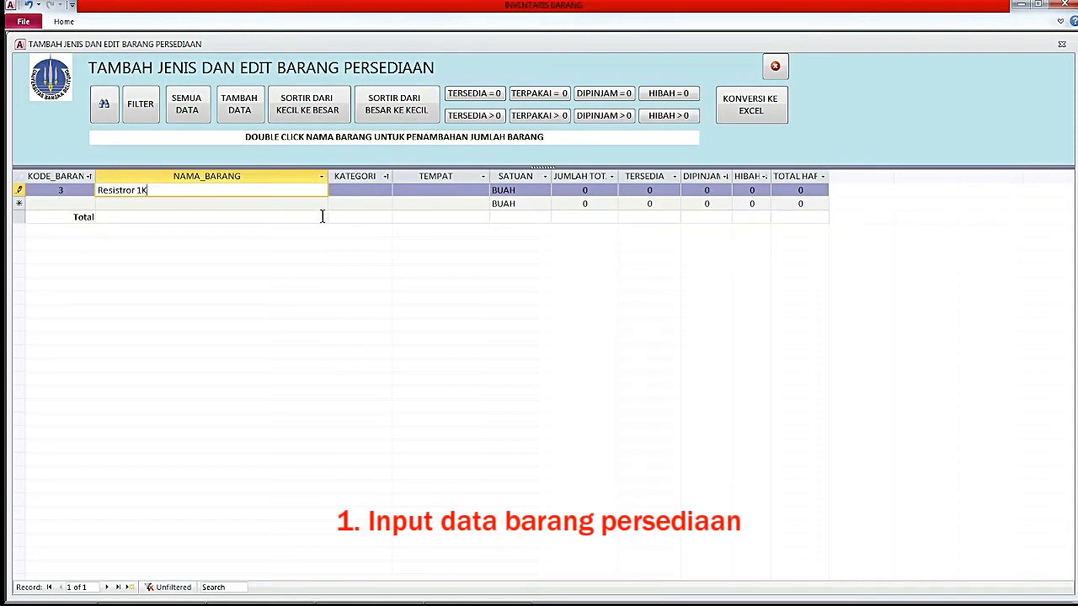
pyautogui.click(346, 190)
pyautogui.write('Rses')
pyautogui.write('stor')
pyautogui.click(432, 192)
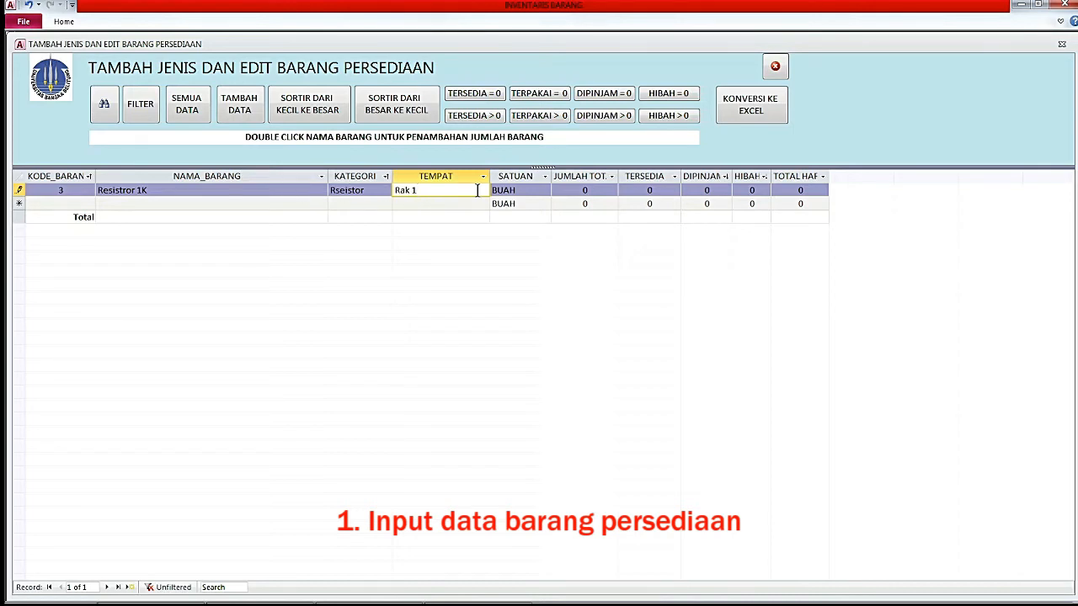
pyautogui.click(522, 191)
pyautogui.click(545, 191)
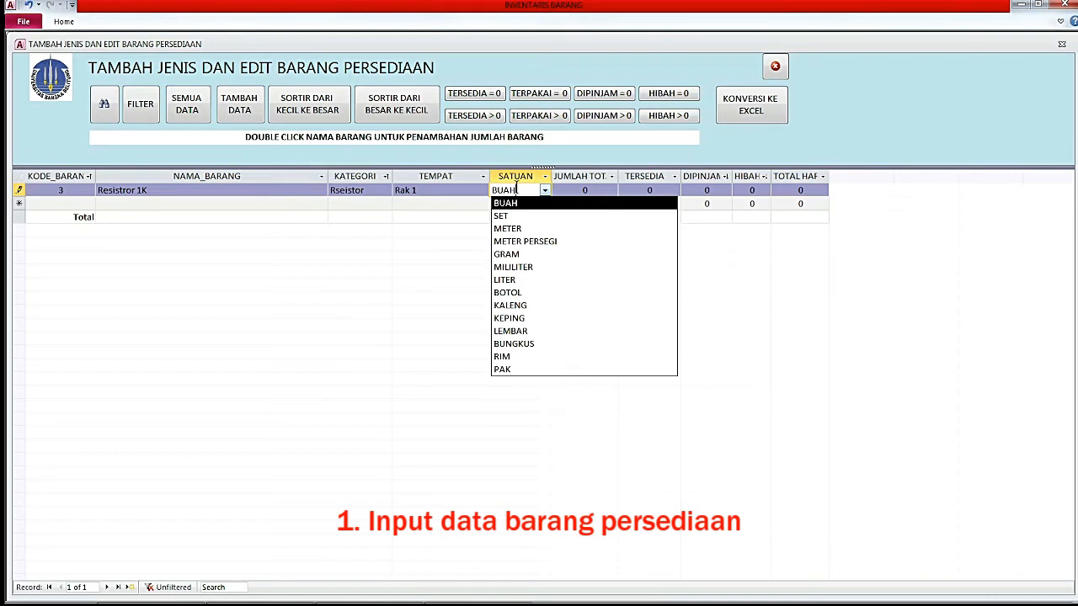
pyautogui.click(285, 190)
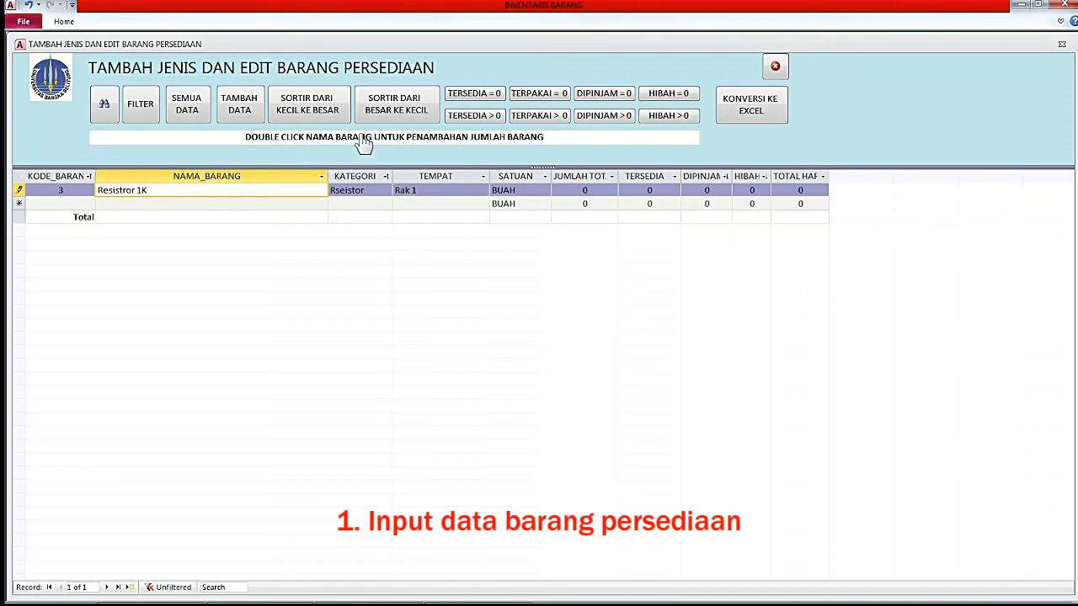
# Add 5 Resistror 1K units from DANA BHP at 100 each, totalling 500.
pyautogui.doubleClick(211, 190)
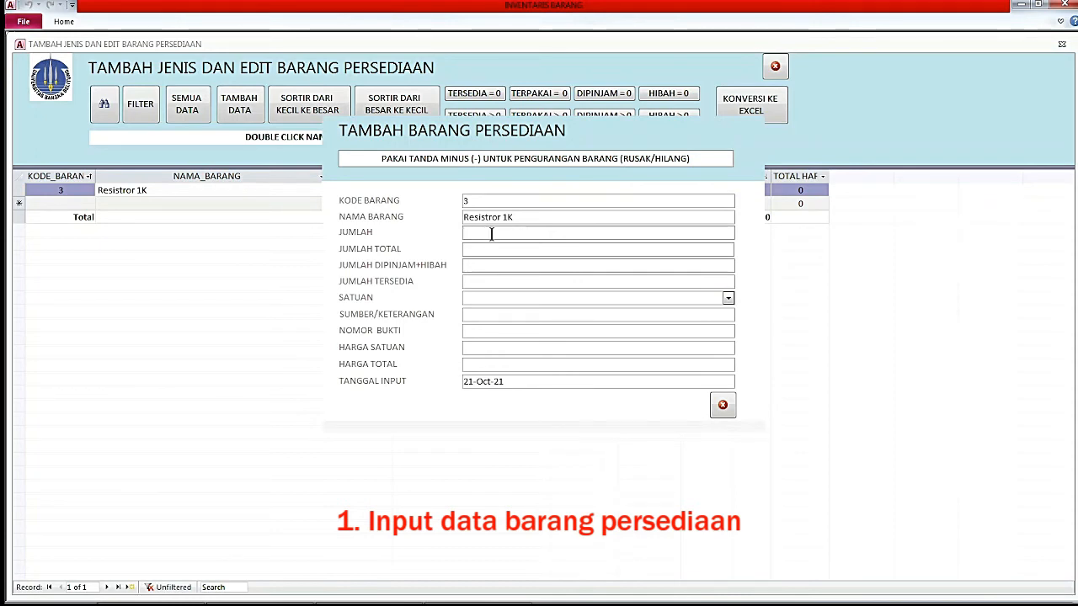
pyautogui.write('5')
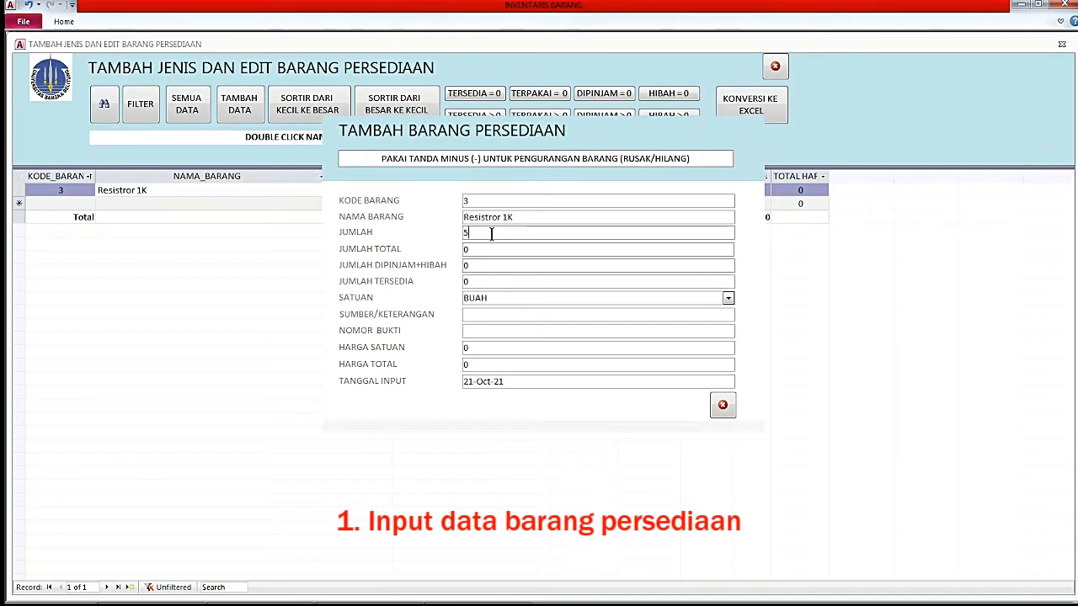
pyautogui.press('Tab')
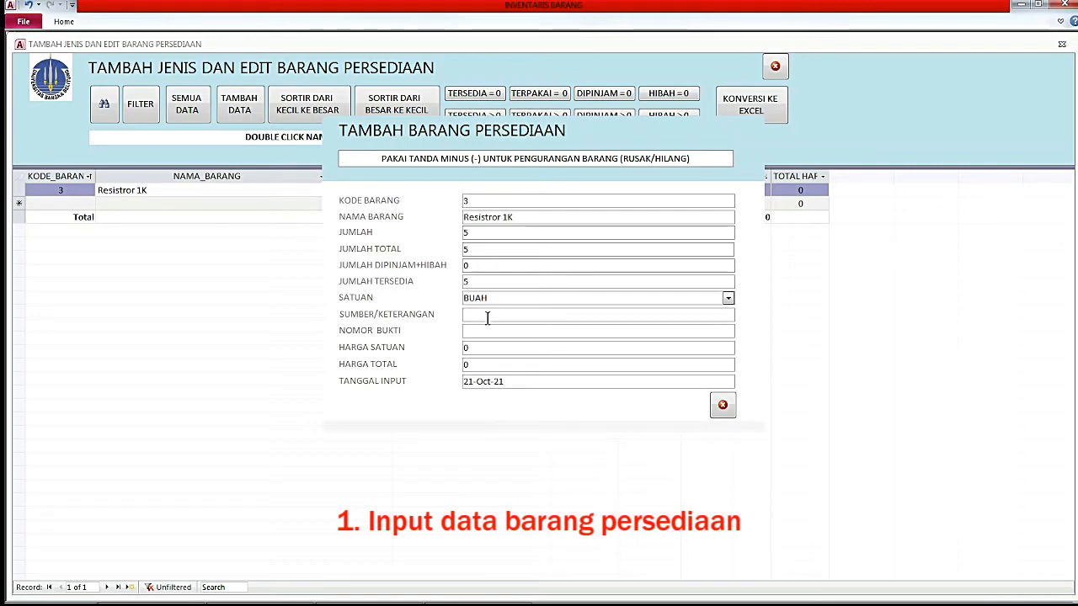
pyautogui.write('da')
pyautogui.press('BackSpace')
pyautogui.write('DANA')
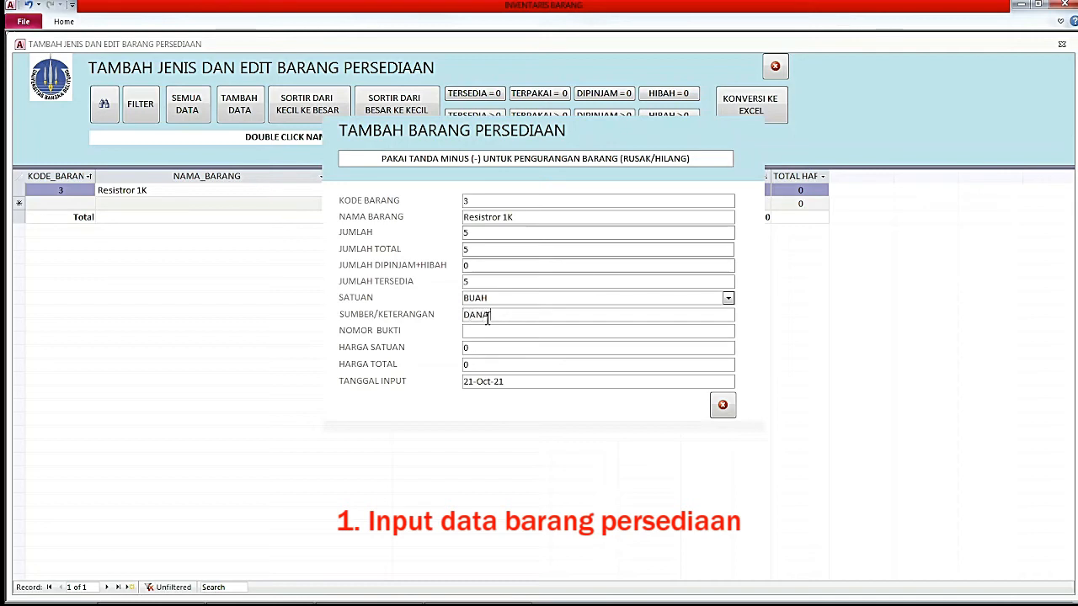
pyautogui.write(' BHP')
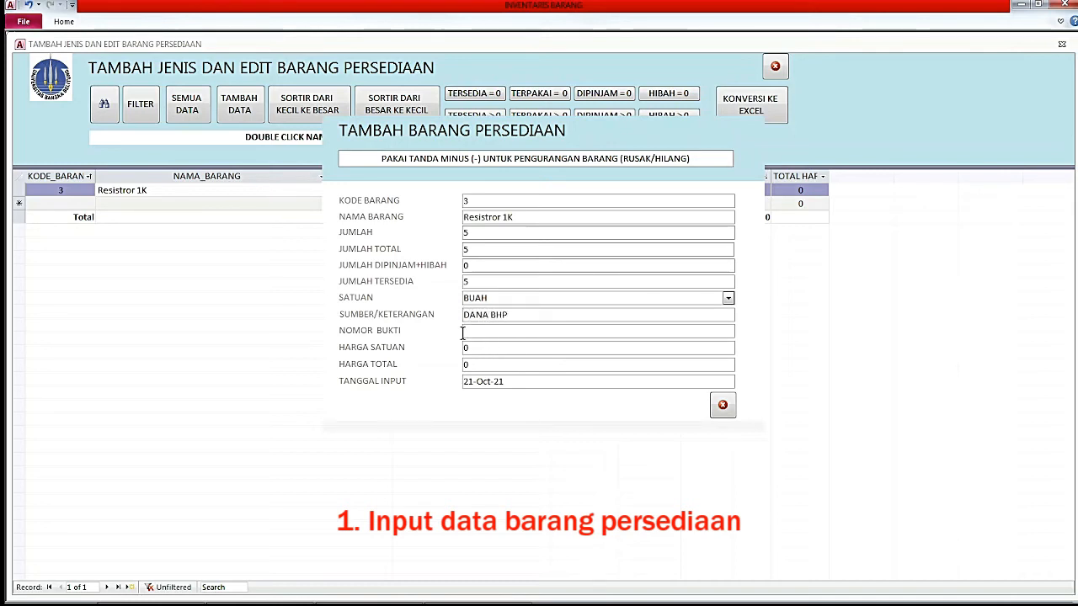
pyautogui.click(488, 351)
pyautogui.doubleClick(488, 351)
pyautogui.write('100')
pyautogui.press('Tab')
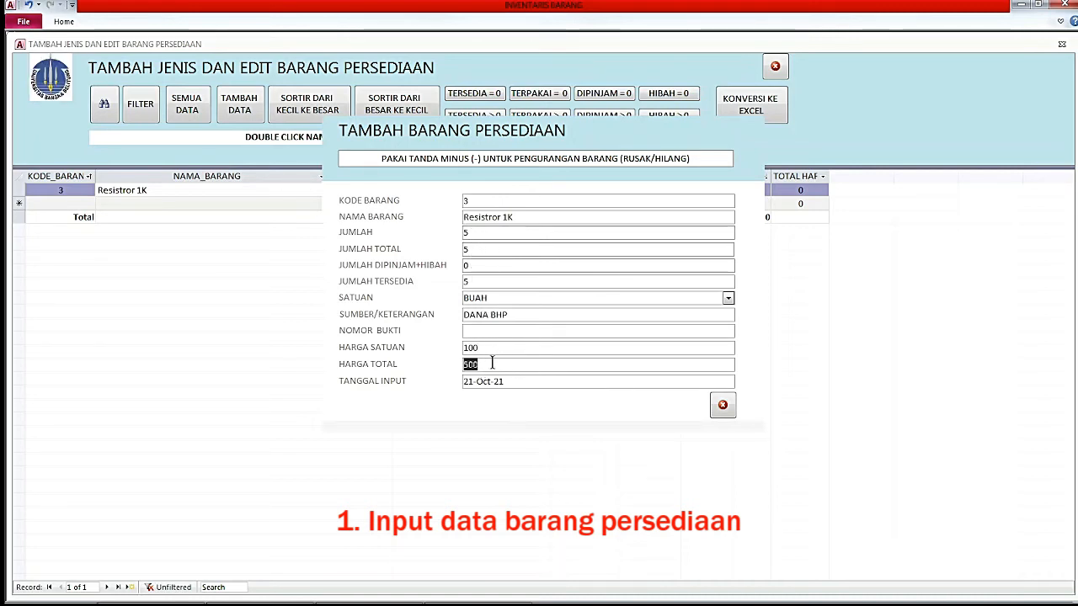
pyautogui.click(721, 409)
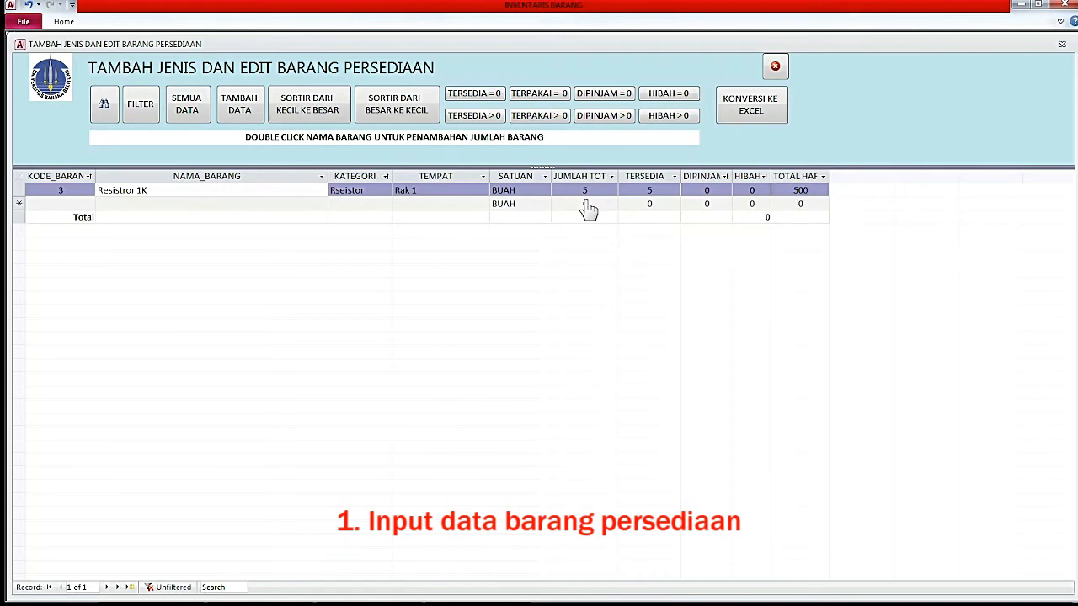
# Add a new stock item with code 5 named Dioda Zener.
pyautogui.click(80, 203)
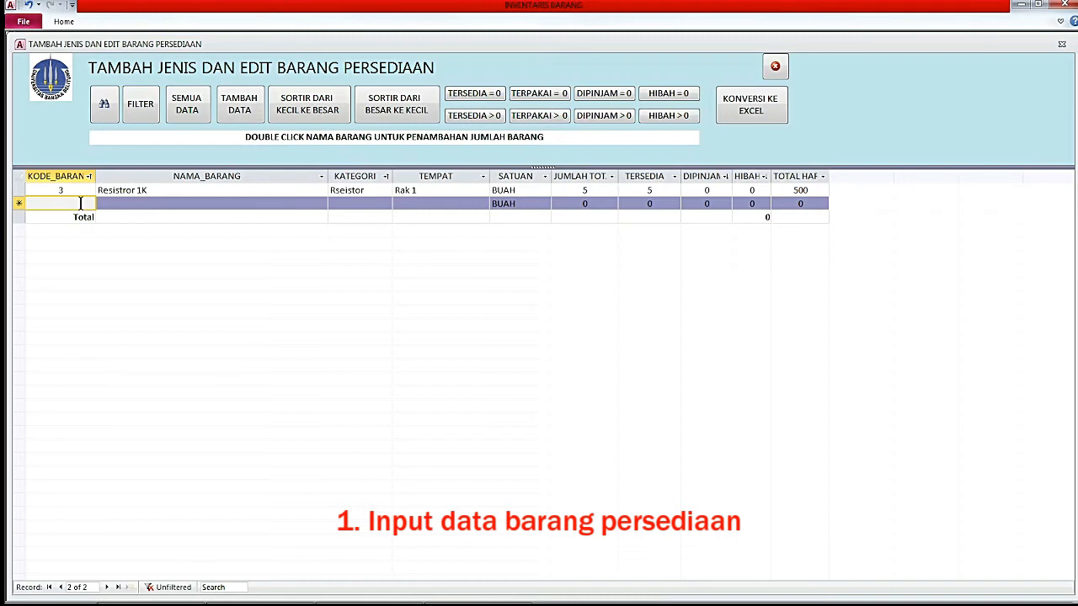
pyautogui.write('5')
pyautogui.press('Tab')
pyautogui.write('Dioda Zener')
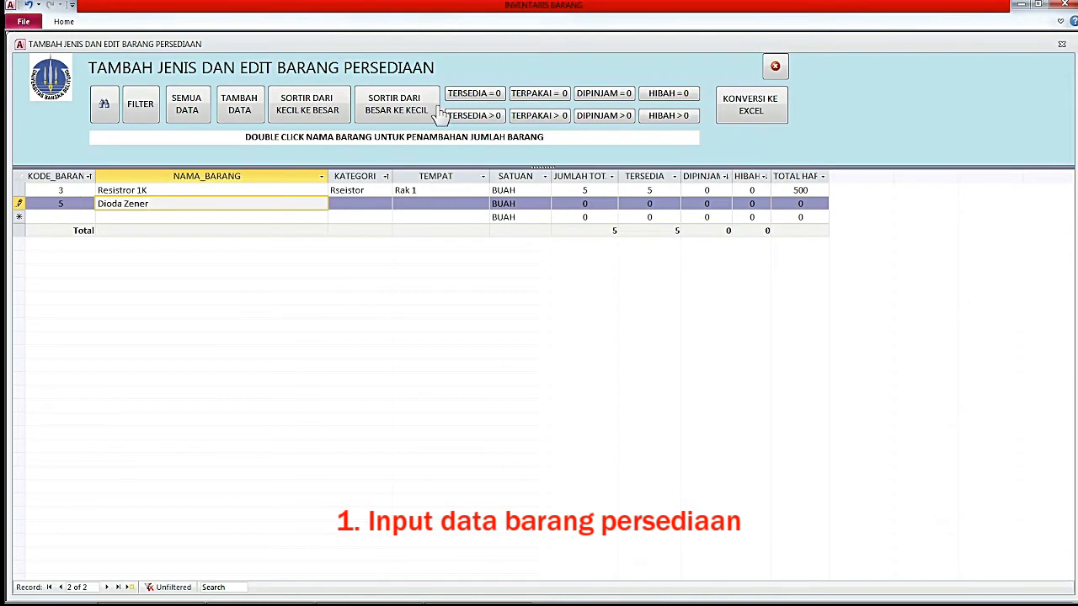
pyautogui.click(352, 203)
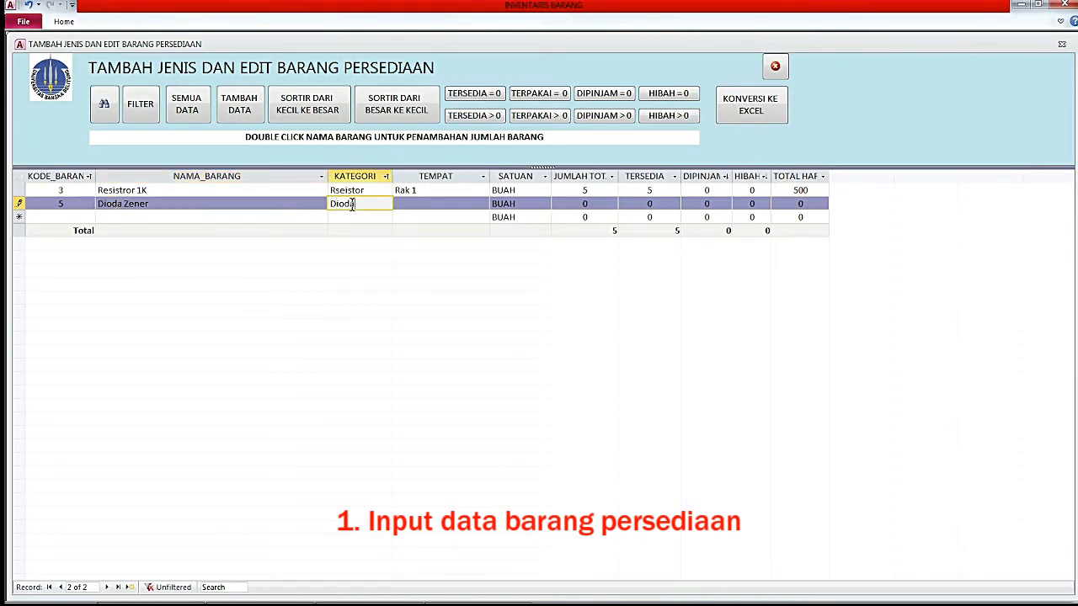
# Correct Resistror 1K's category spelling from Rseistor to Resistor.
pyautogui.click(335, 192)
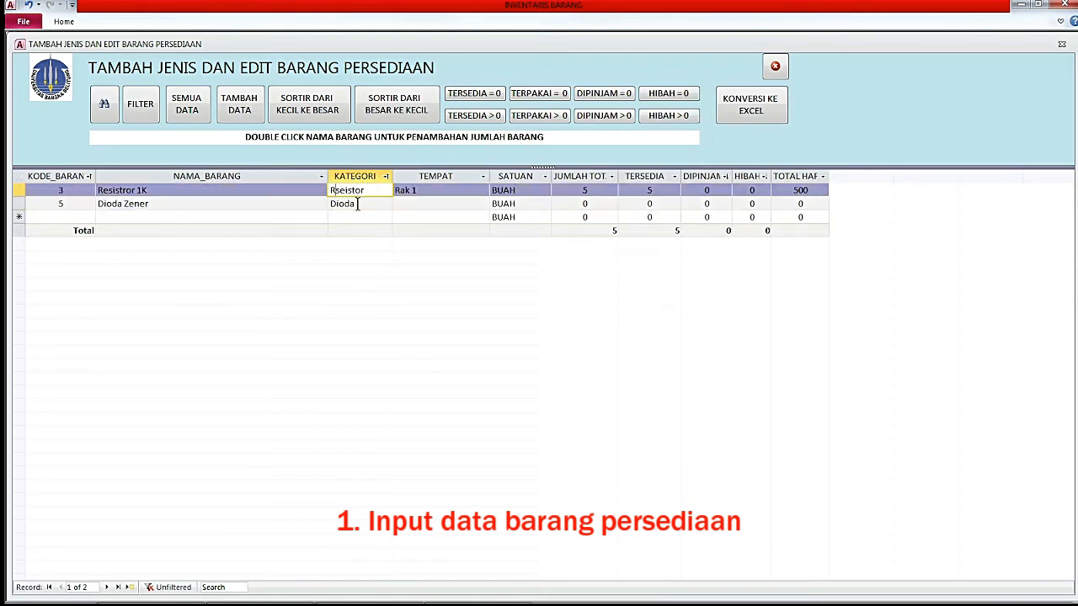
pyautogui.press('BackSpace')
pyautogui.write('s')
pyautogui.click(374, 205)
pyautogui.click(428, 203)
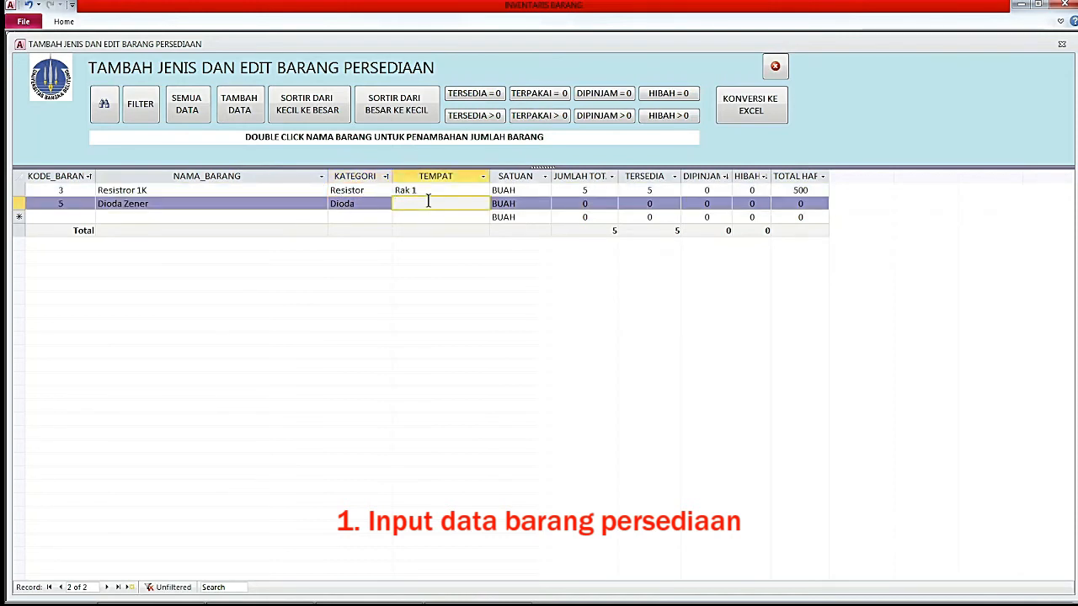
# Add item code 4, Kapasitor 1000uF, in category Kapasitor.
pyautogui.click(74, 216)
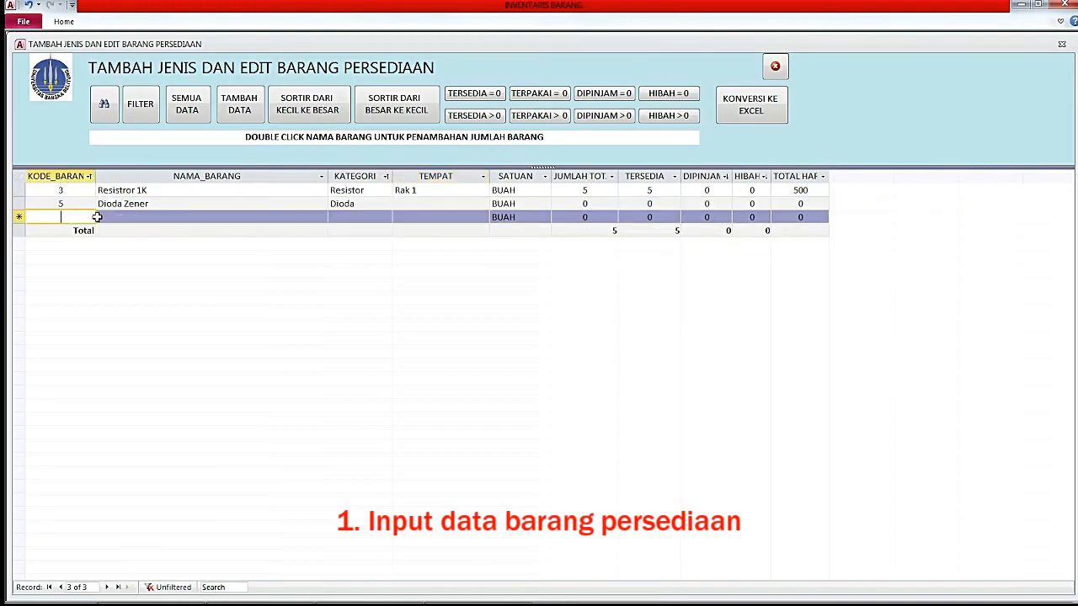
pyautogui.write('4')
pyautogui.press('Tab')
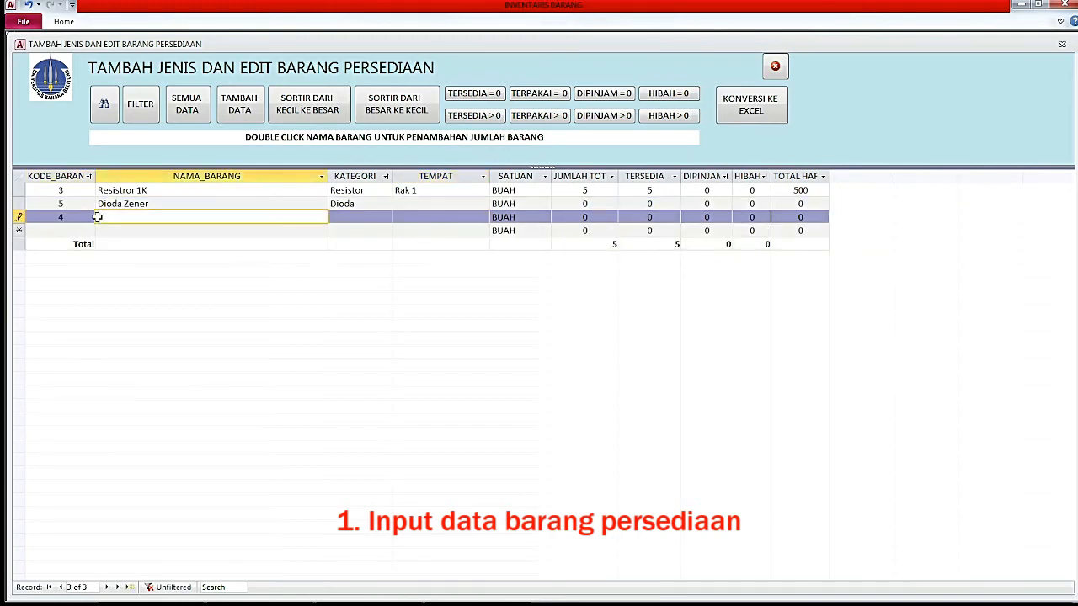
pyautogui.write('Kapa')
pyautogui.write('sitor 1000uF')
pyautogui.press('Tab')
pyautogui.write('Kapasitor')
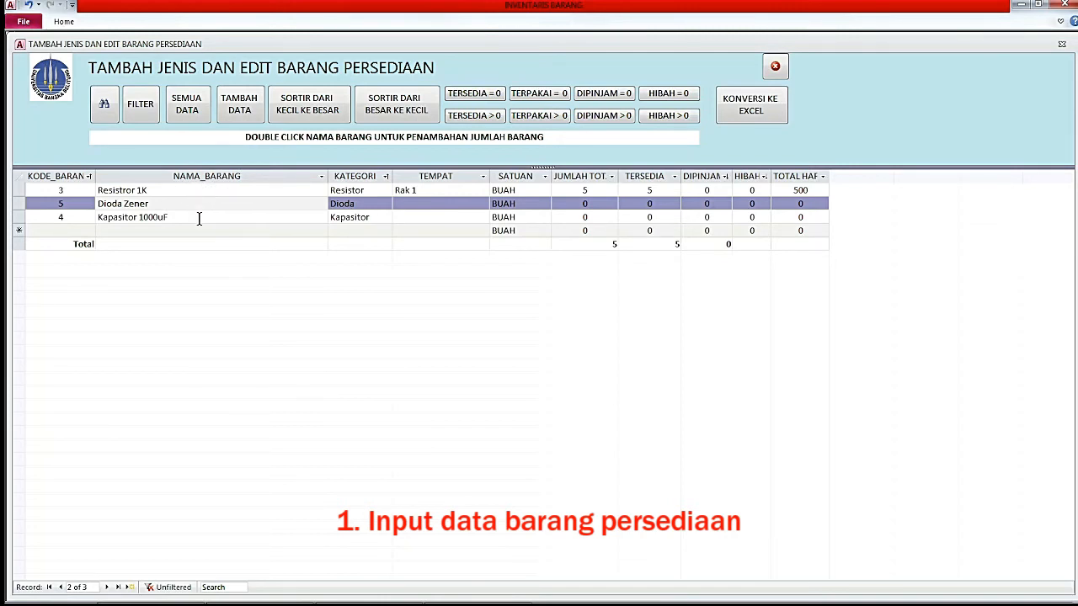
pyautogui.click(181, 193)
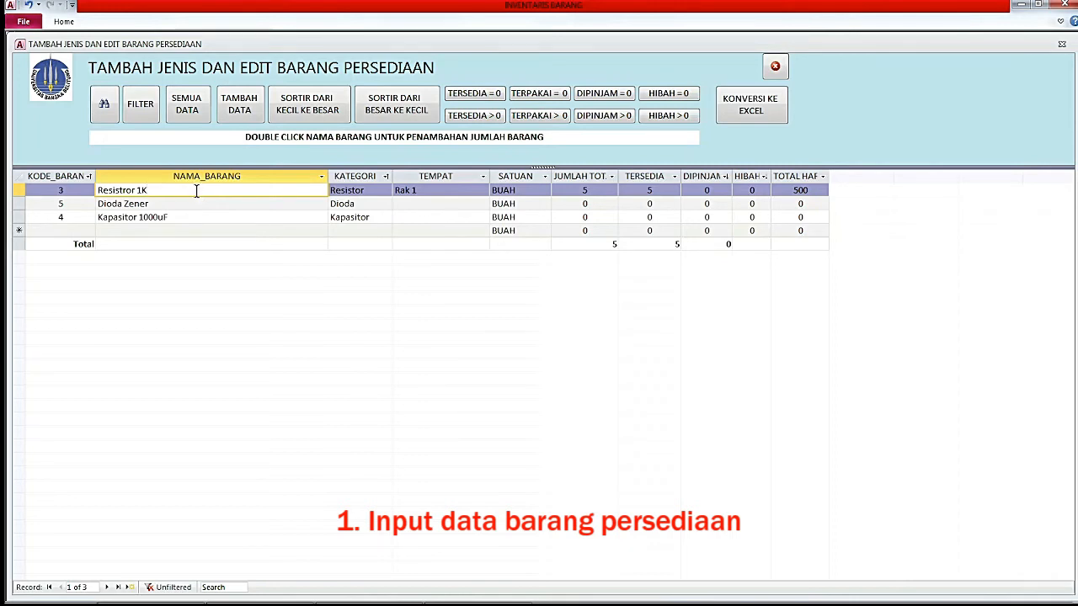
# Add 10 more Resistror 1K units at 150 each, raising stock to 15.
pyautogui.doubleClick(196, 190)
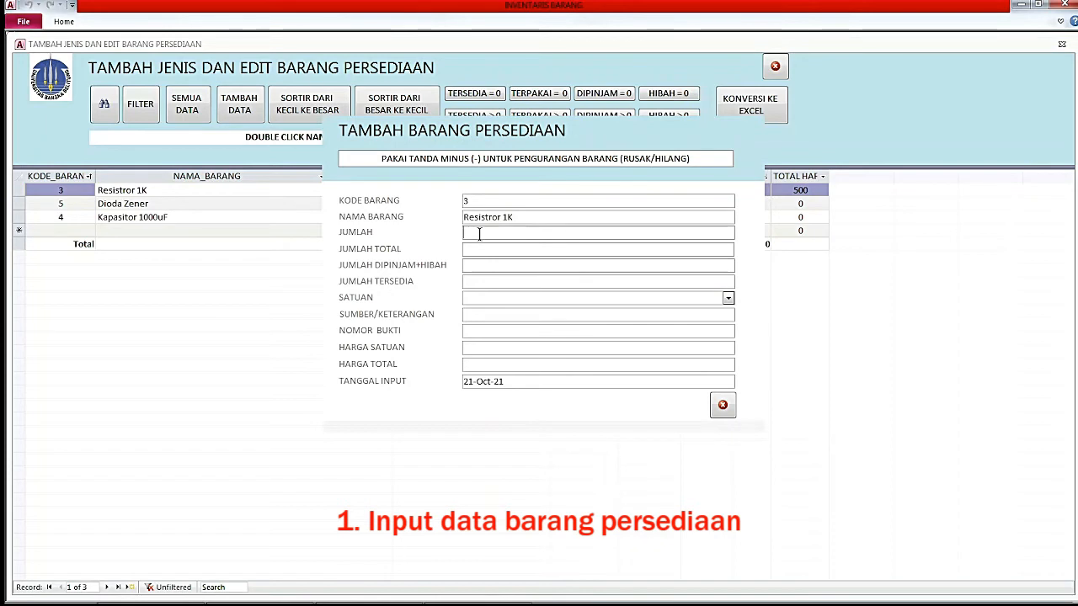
pyautogui.write('10')
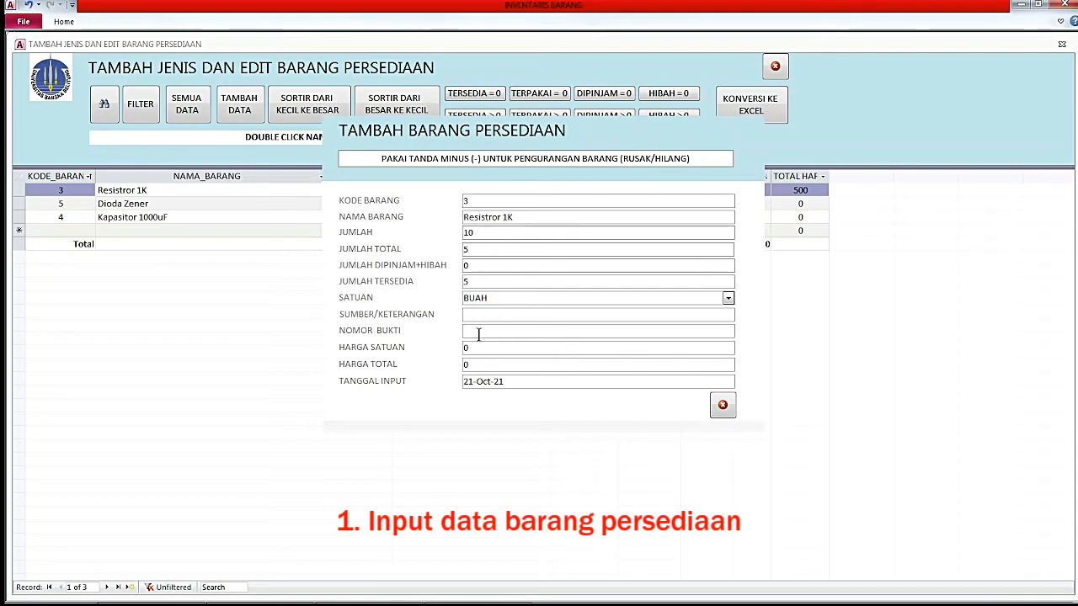
pyautogui.moveTo(482, 349); pyautogui.dragTo(462, 347)
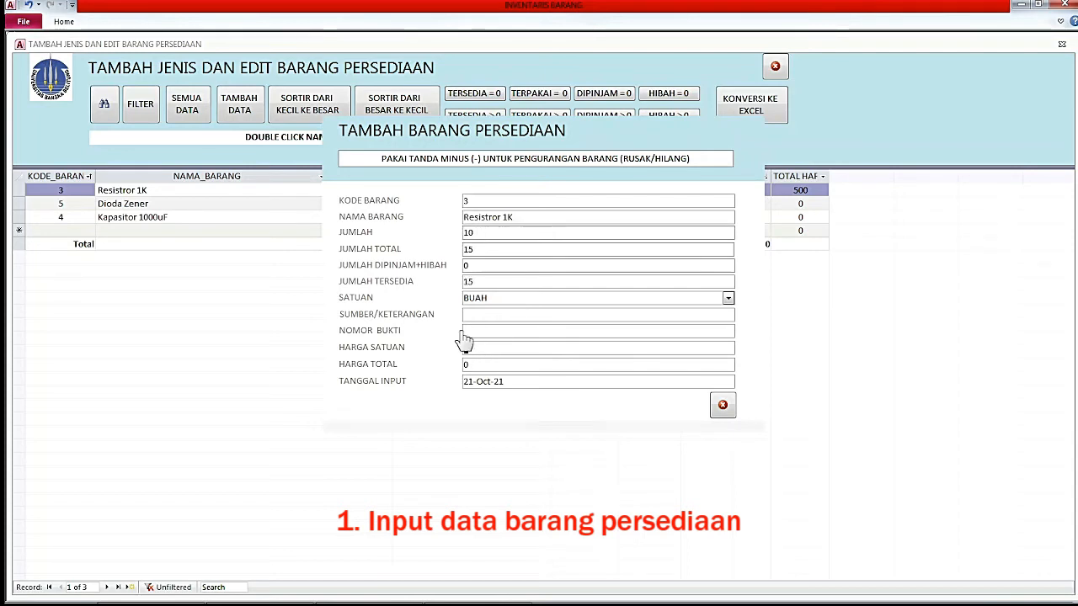
pyautogui.write('100')
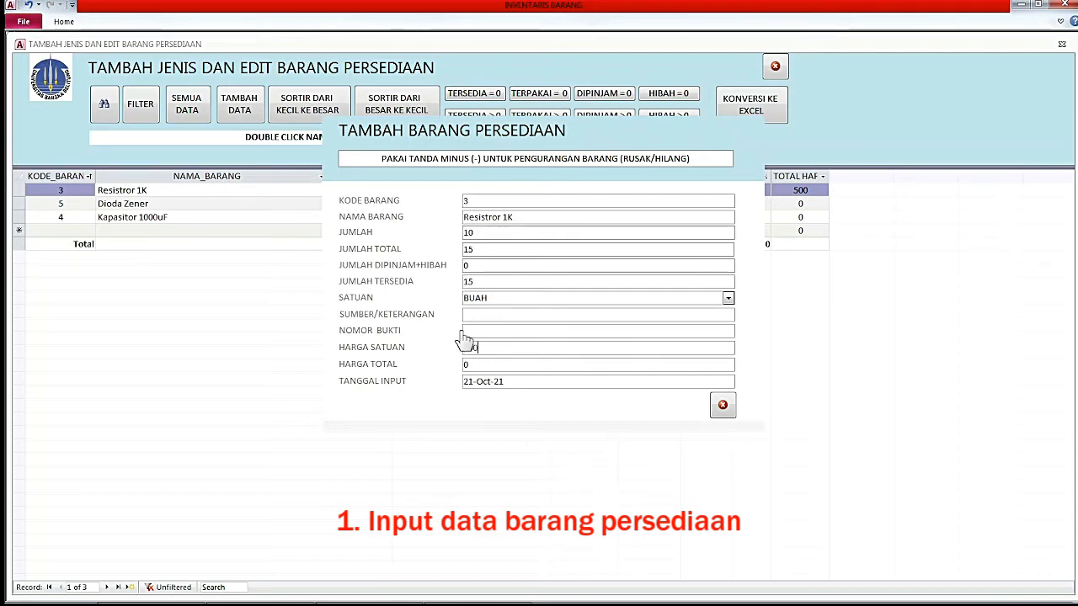
pyautogui.click(497, 363)
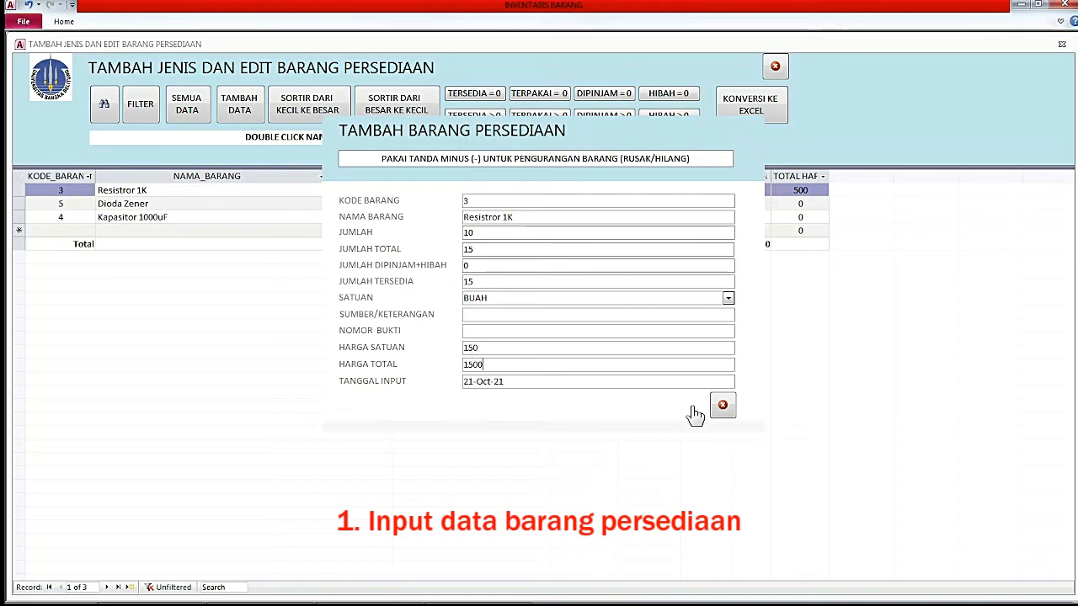
pyautogui.click(722, 405)
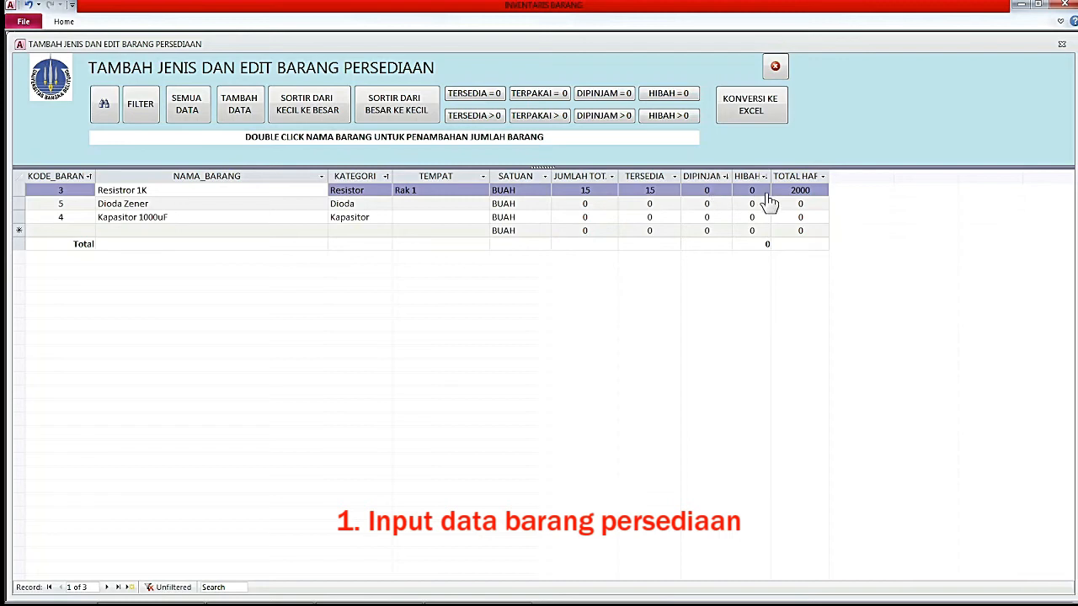
pyautogui.click(187, 204)
pyautogui.doubleClick(187, 204)
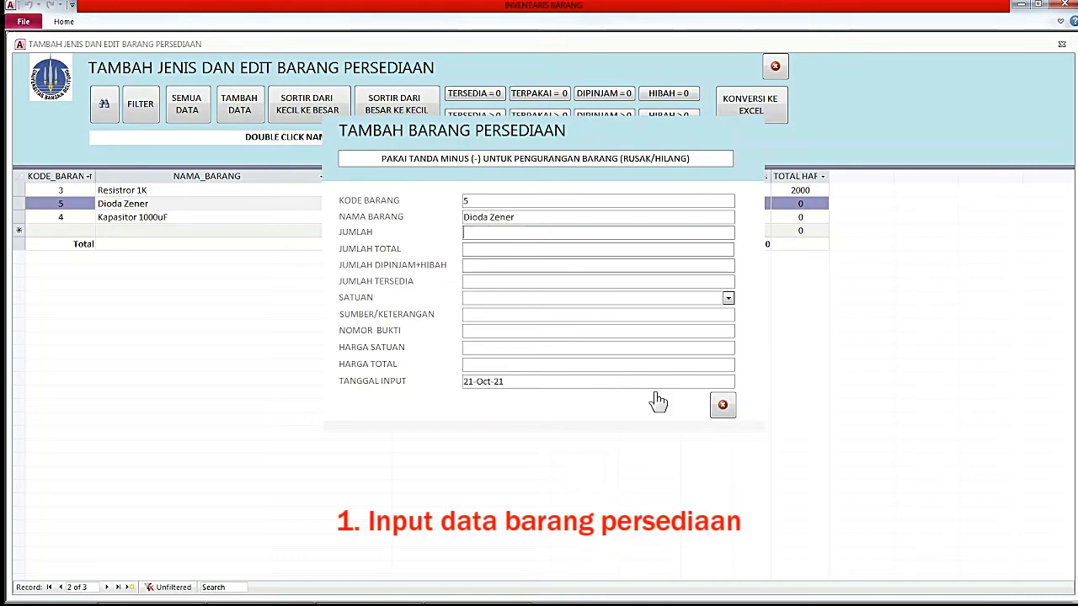
pyautogui.click(722, 406)
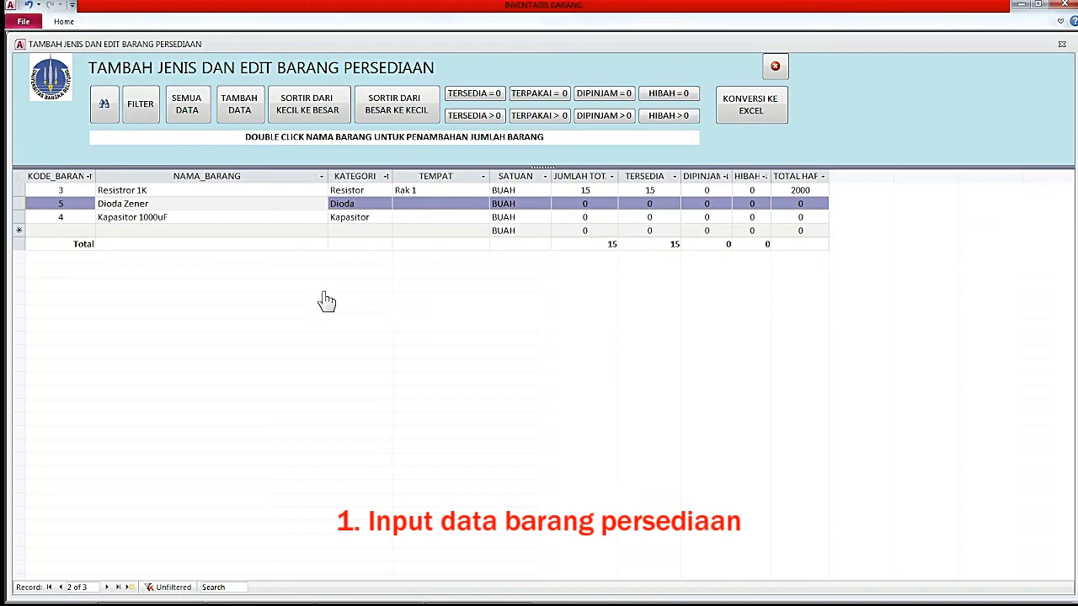
pyautogui.click(215, 189)
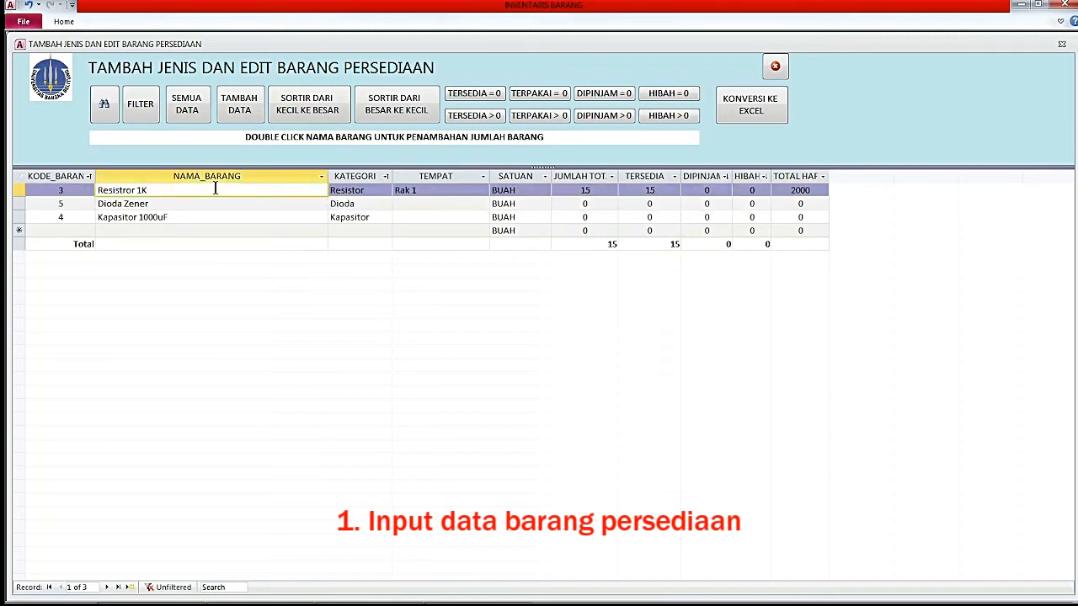
# Record -2 Resistror 1K units at unit price 100 with a source note.
pyautogui.doubleClick(208, 190)
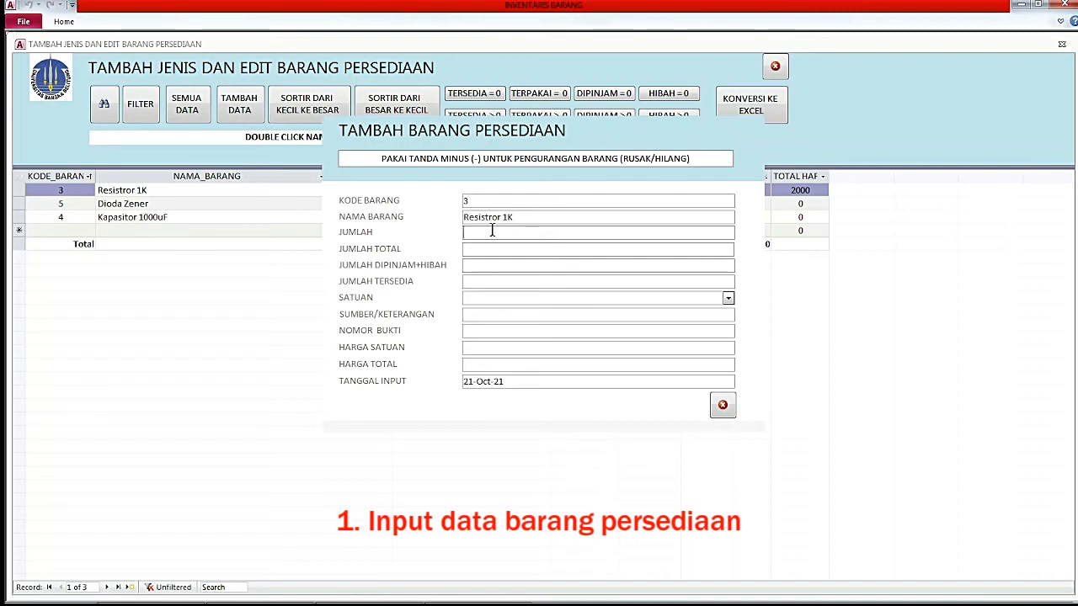
pyautogui.write('-2')
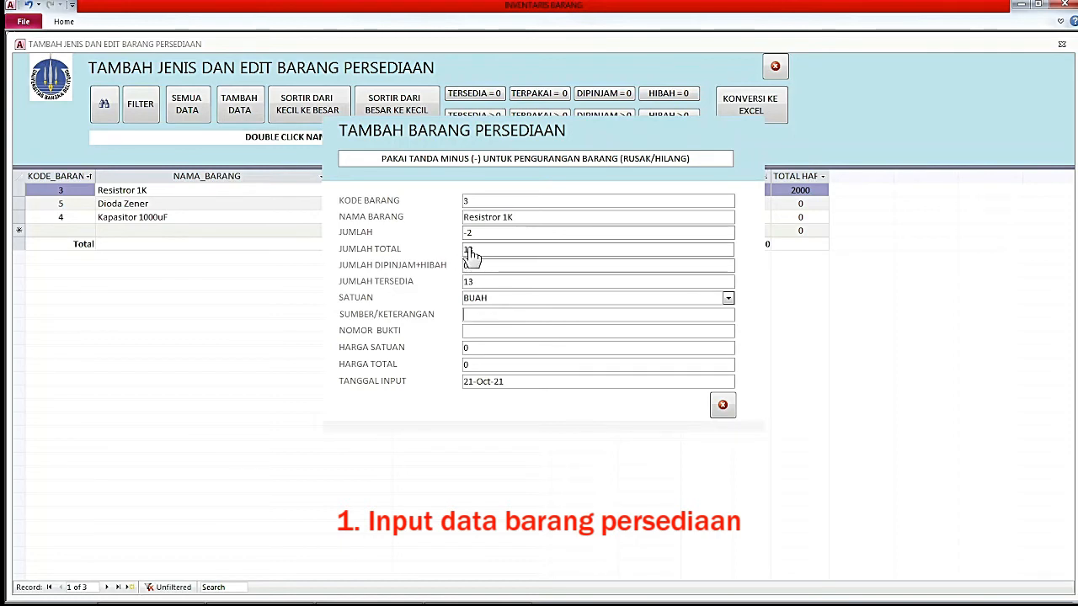
pyautogui.doubleClick(474, 347)
pyautogui.write('100')
pyautogui.press('Tab')
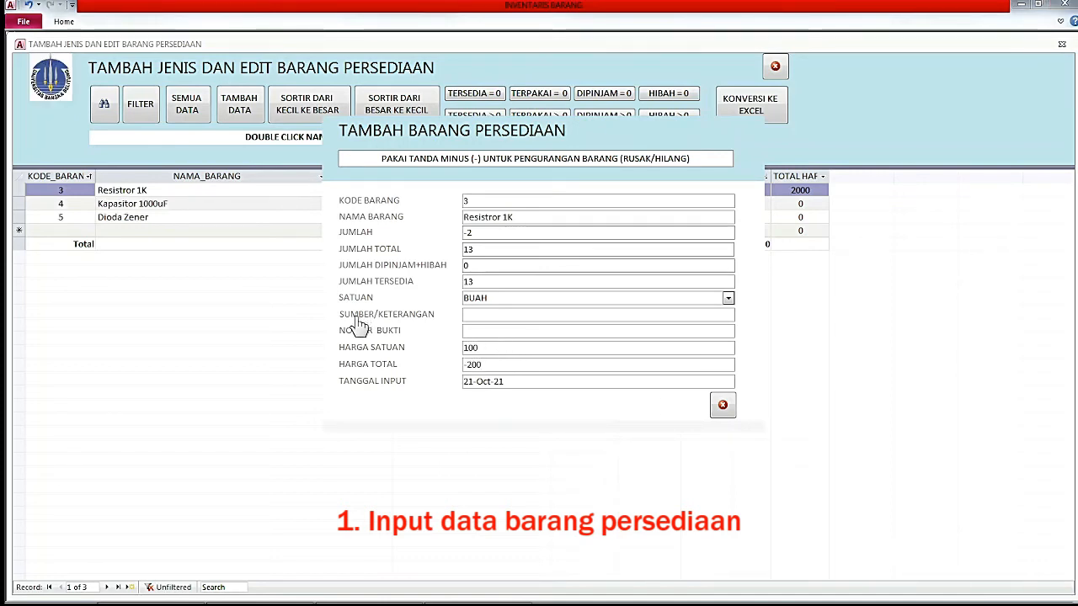
pyautogui.click(480, 316)
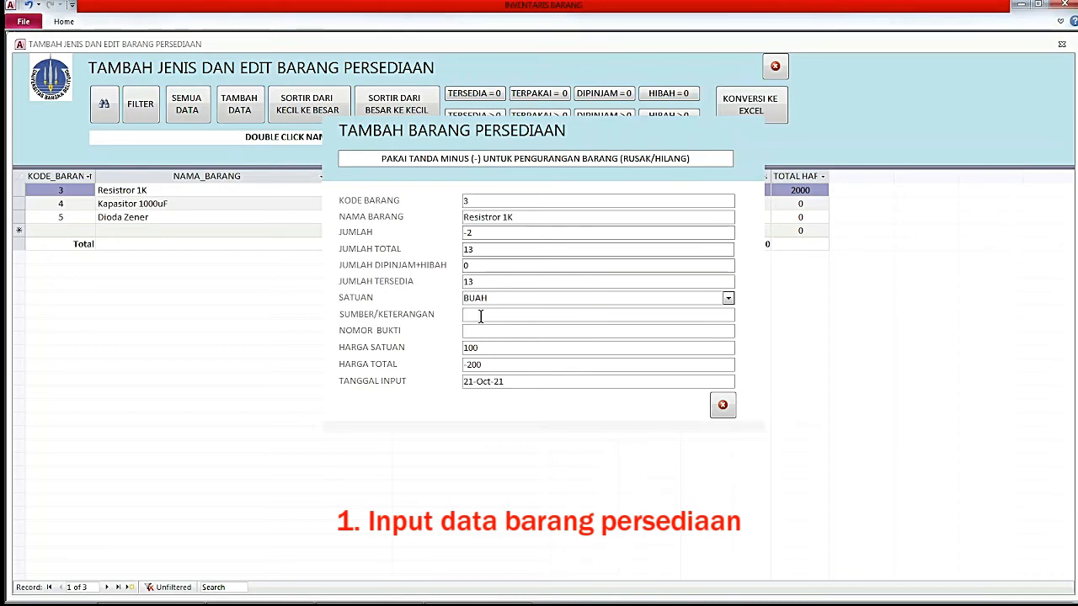
pyautogui.write('seb')
pyautogui.click(722, 408)
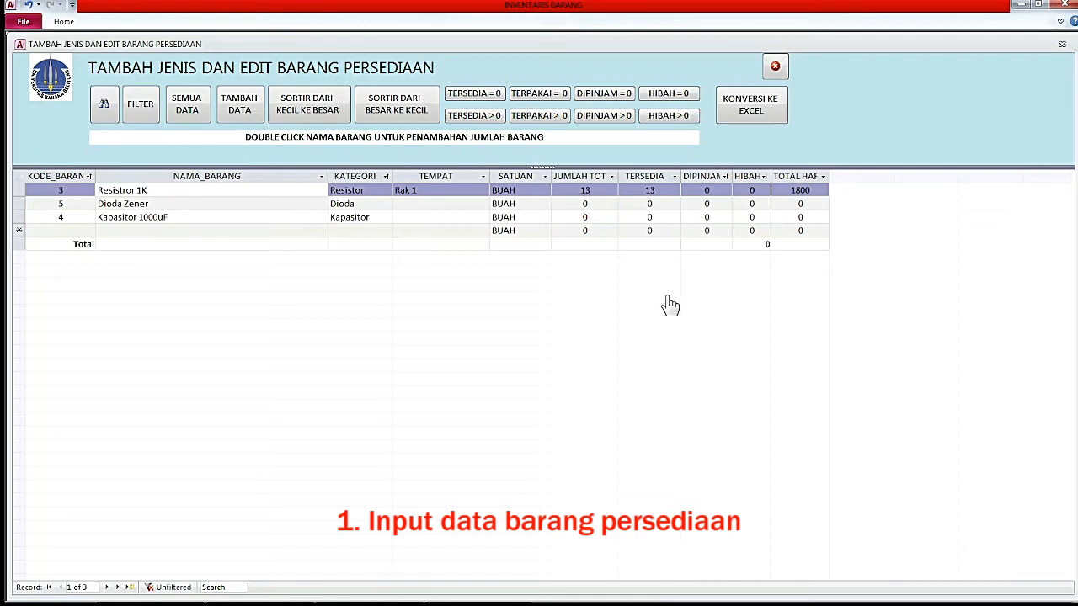
pyautogui.click(283, 203)
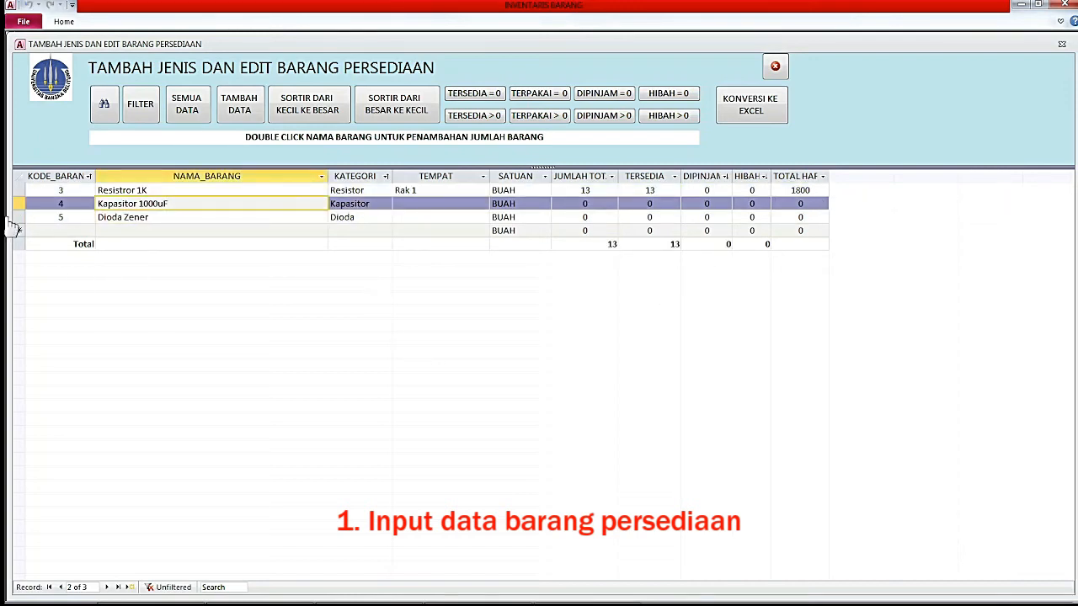
# Set the NAMA_BARANG Total row to Count, showing 3, and close the stock item form.
pyautogui.moveTo(64, 250); pyautogui.dragTo(89, 249)
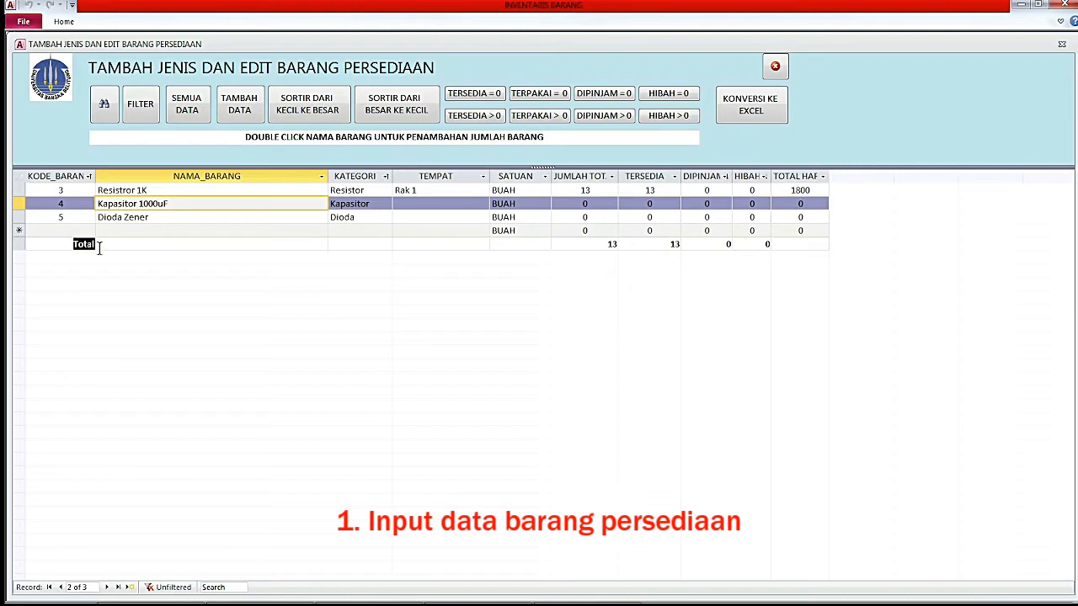
pyautogui.click(98, 247)
pyautogui.click(102, 244)
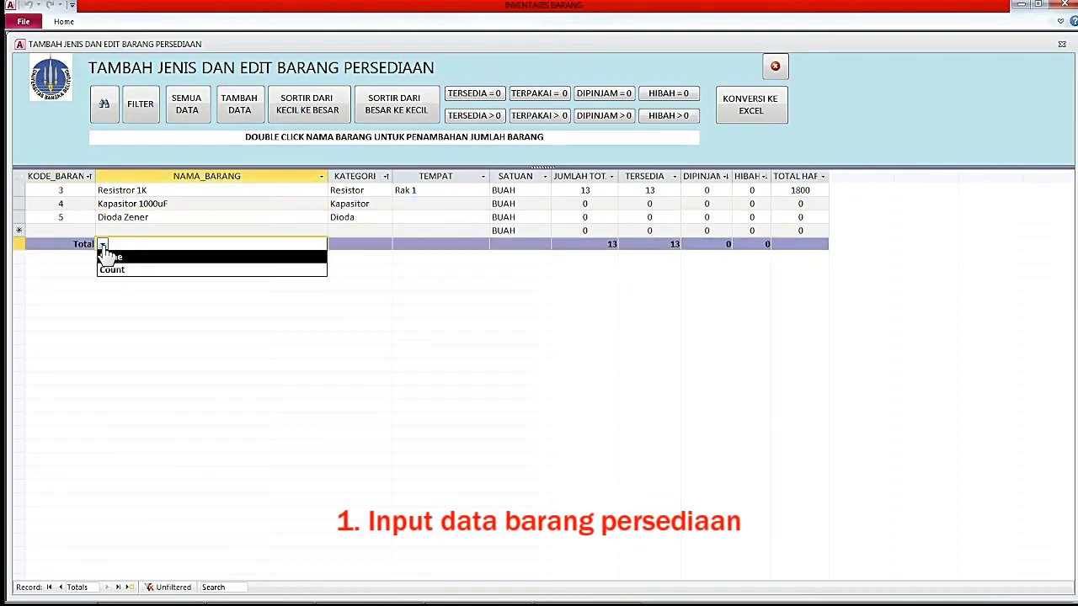
pyautogui.click(109, 269)
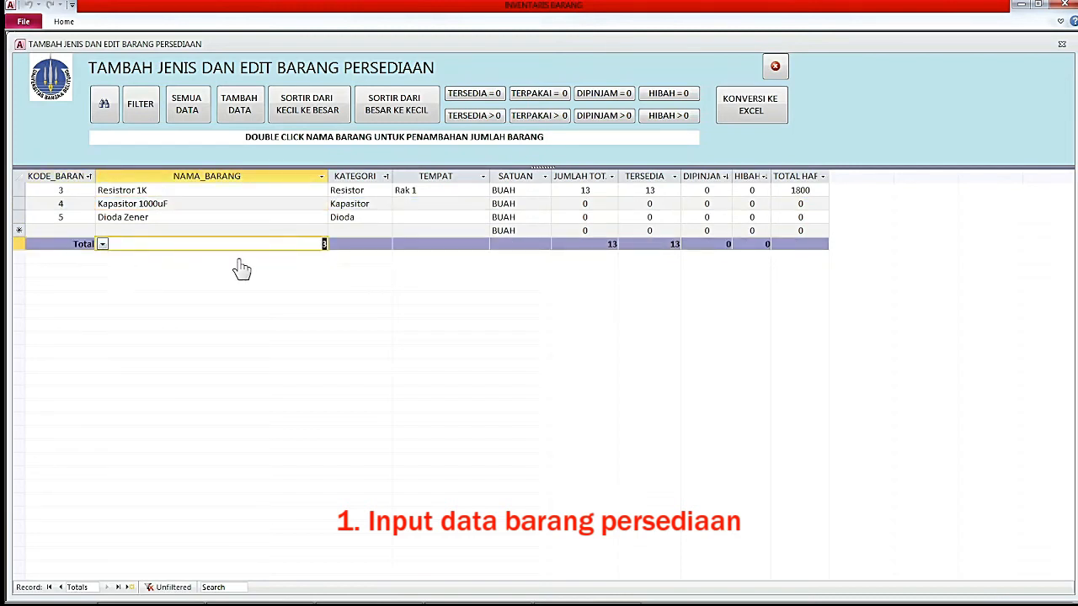
pyautogui.click(27, 243)
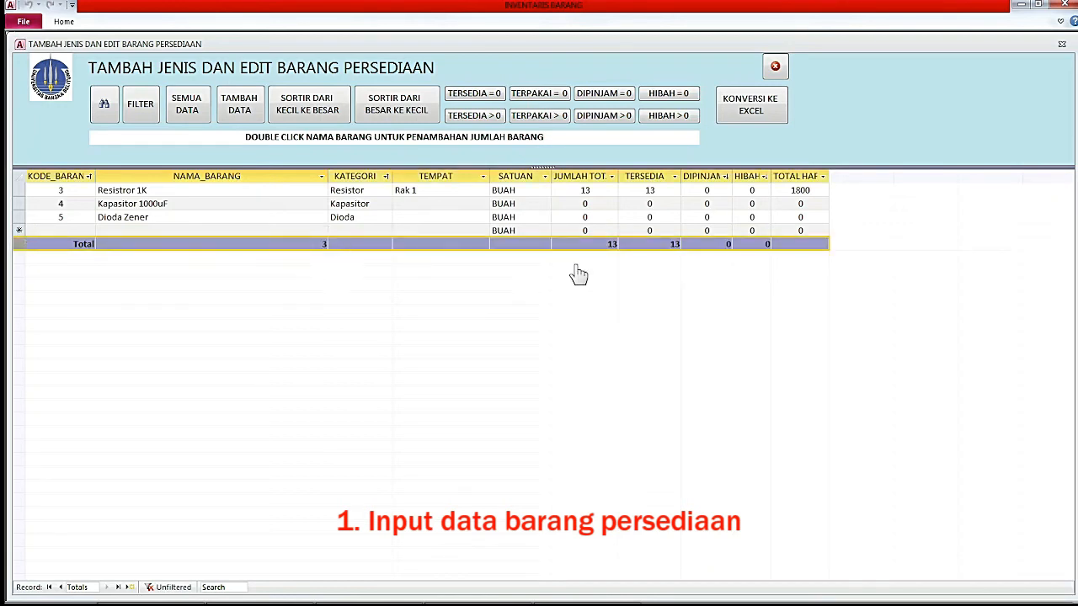
pyautogui.click(777, 70)
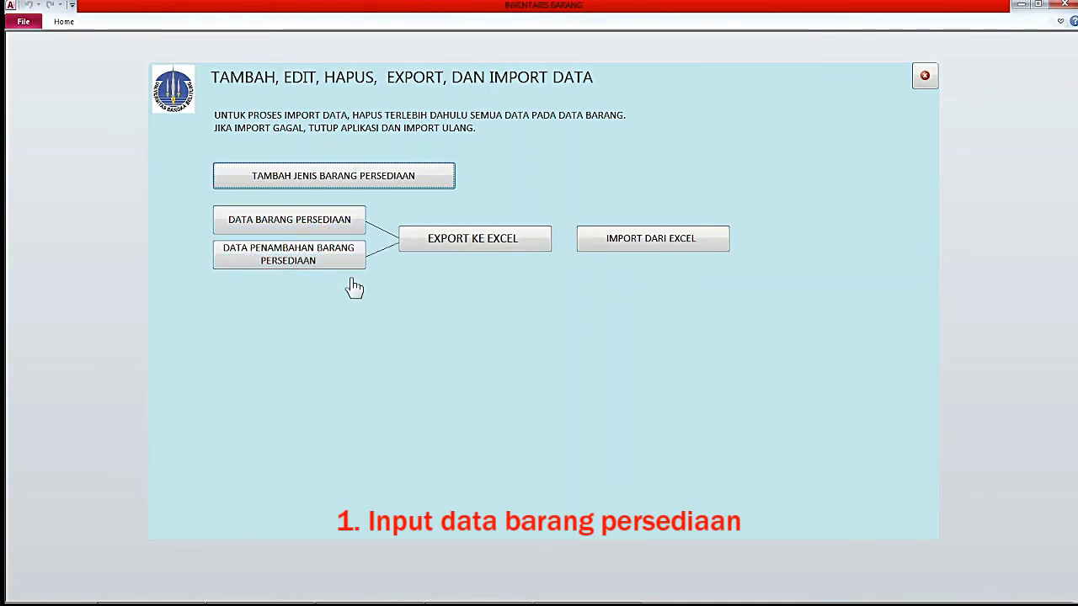
# Begin the stock item Excel export with 1_File baru\New folder as its destination.
pyautogui.click(468, 251)
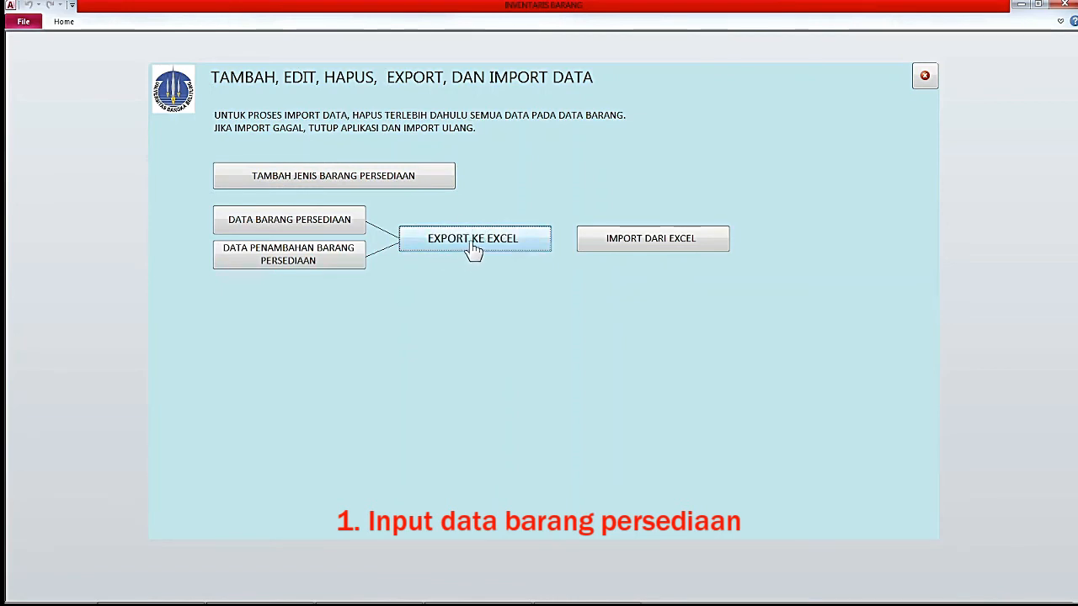
pyautogui.click(474, 244)
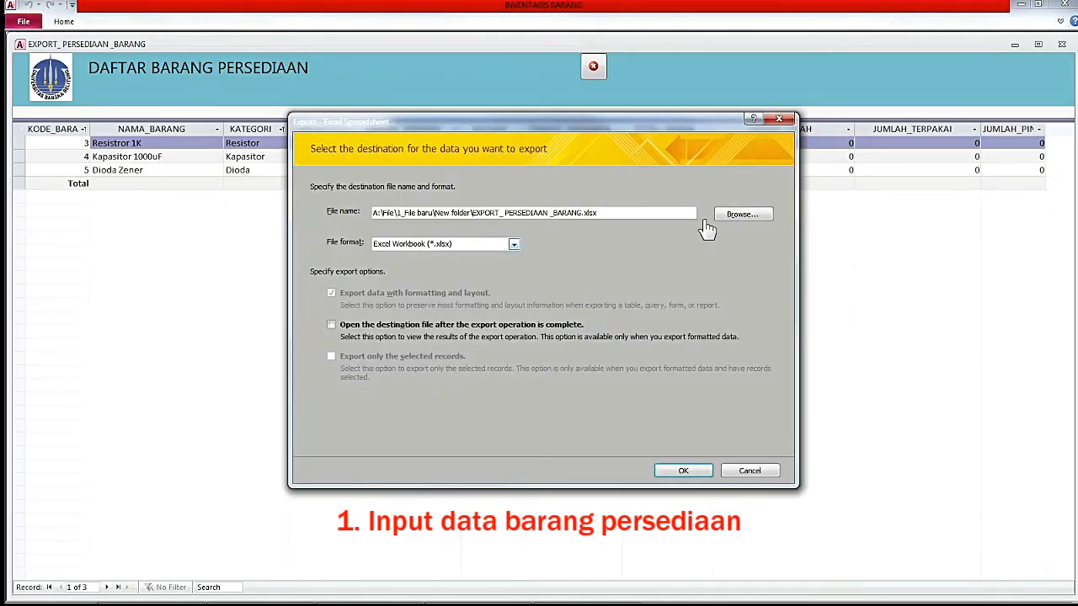
pyautogui.click(741, 216)
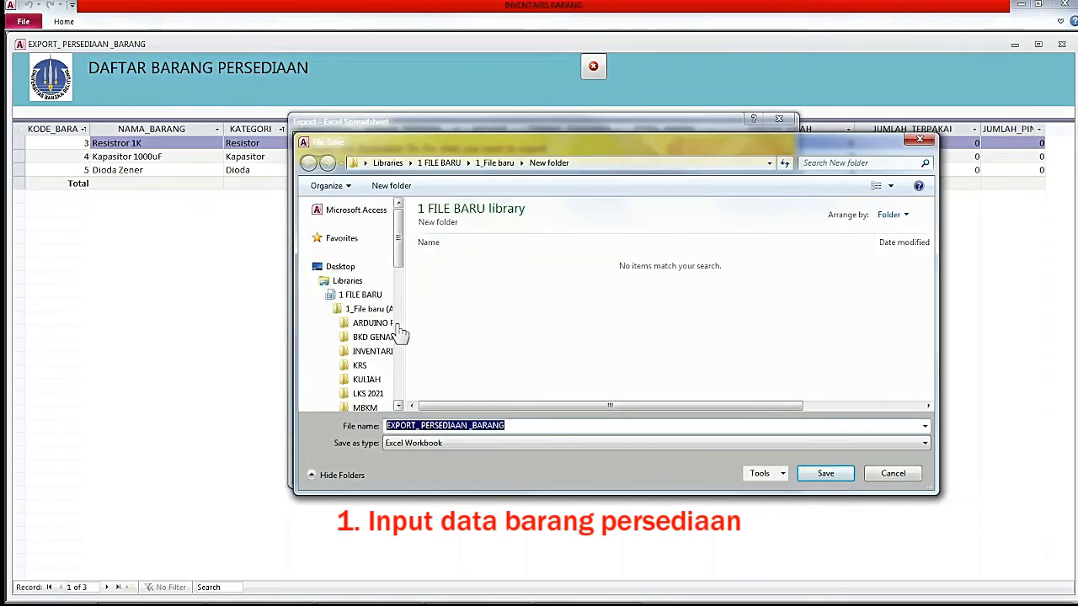
pyautogui.click(381, 310)
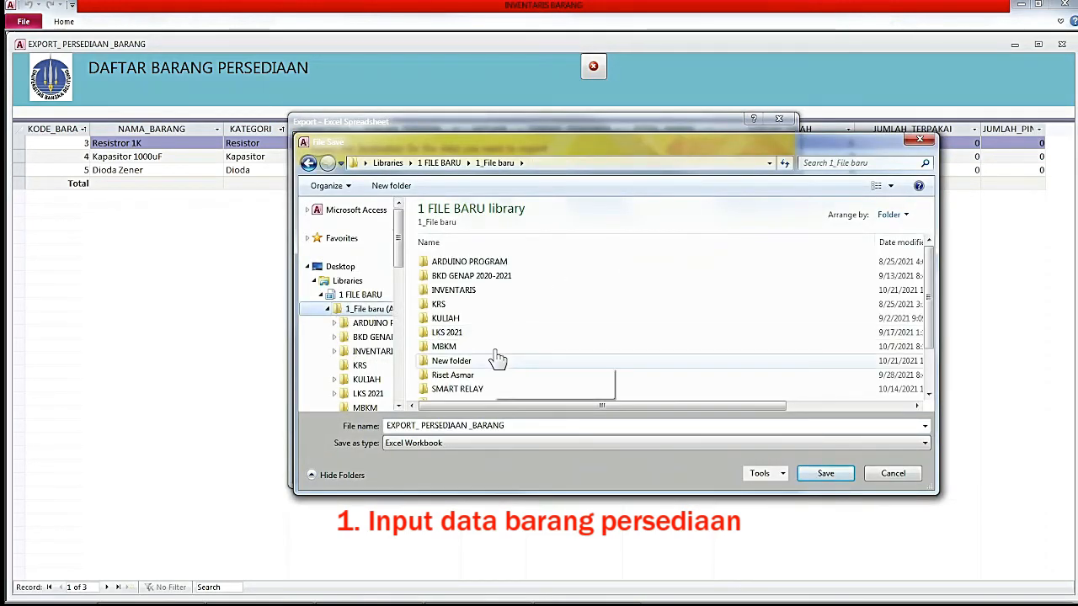
pyautogui.click(463, 362)
pyautogui.doubleClick(462, 362)
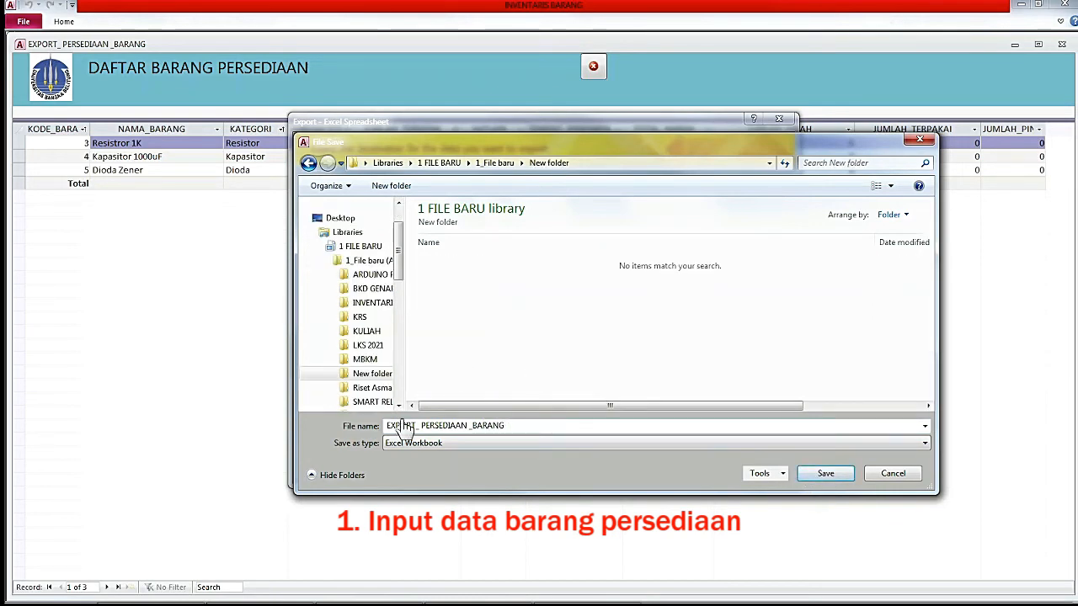
pyautogui.click(824, 474)
# Run the stock item and stock additions exports, dismissing each summary.
pyautogui.click(684, 471)
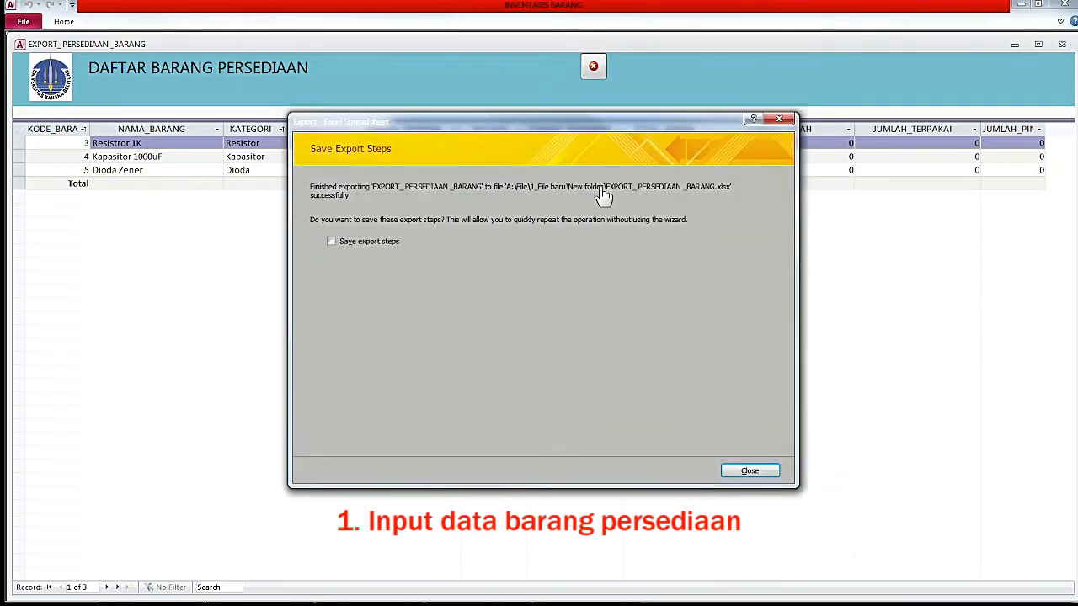
pyautogui.click(751, 472)
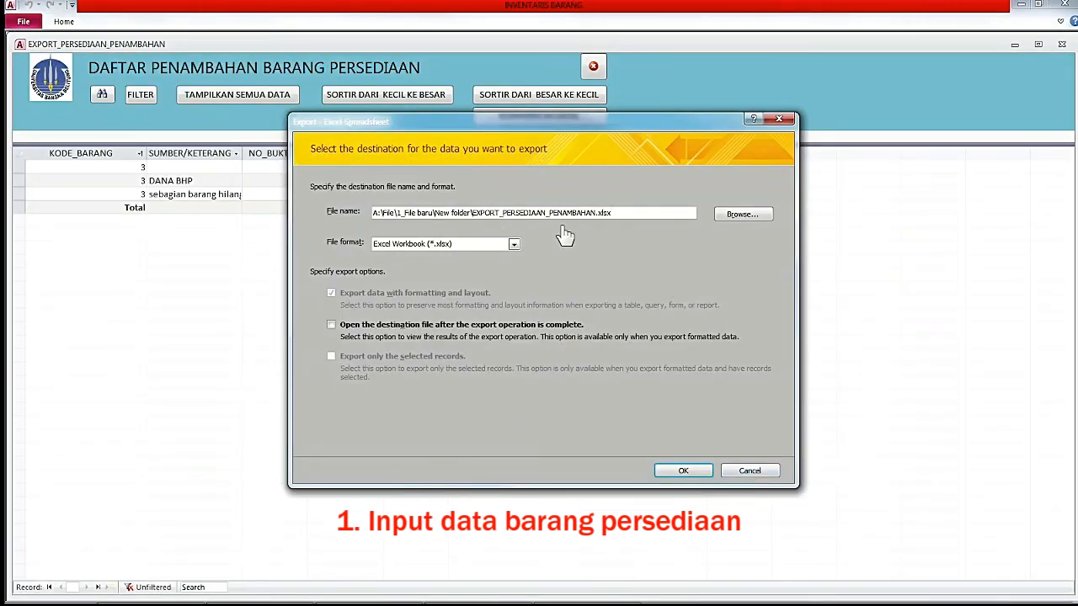
pyautogui.click(687, 473)
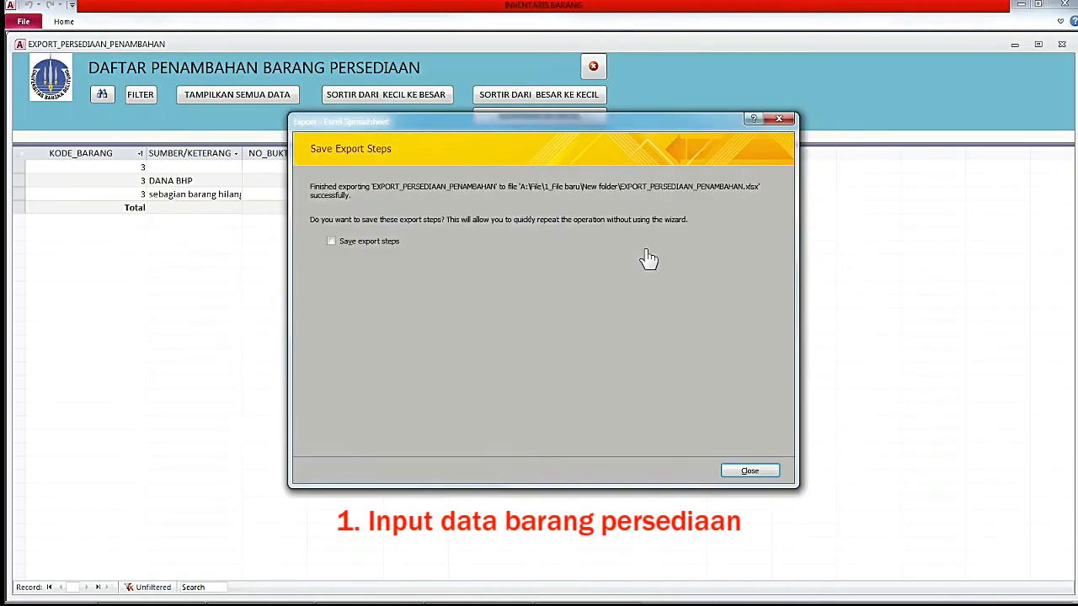
pyautogui.click(757, 474)
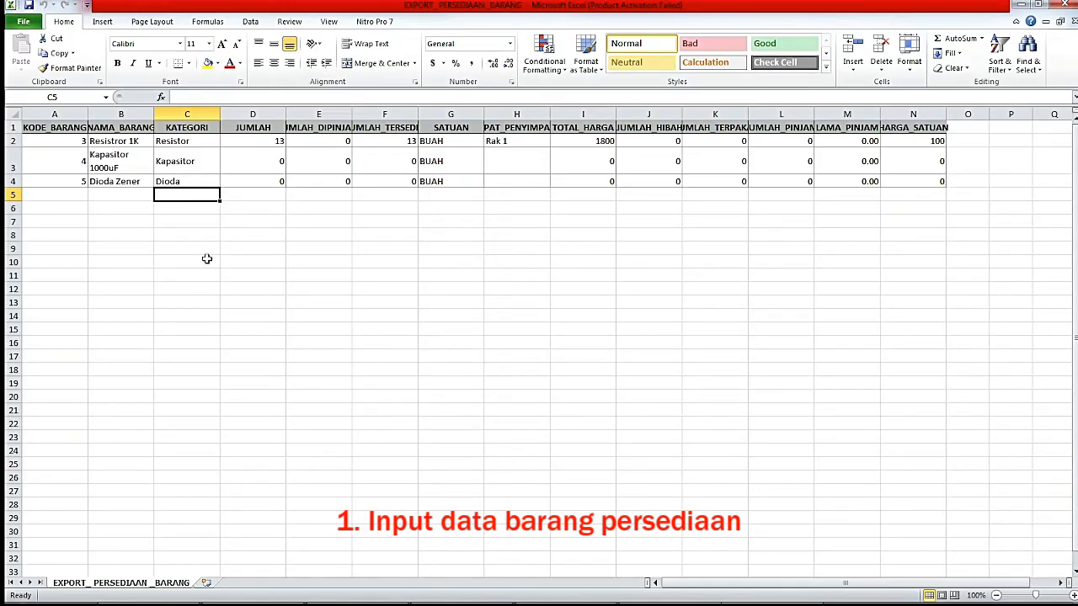
# Clear the three old exported item rows from A2:N4.
pyautogui.click(215, 271)
pyautogui.moveTo(71, 143); pyautogui.dragTo(942, 181)
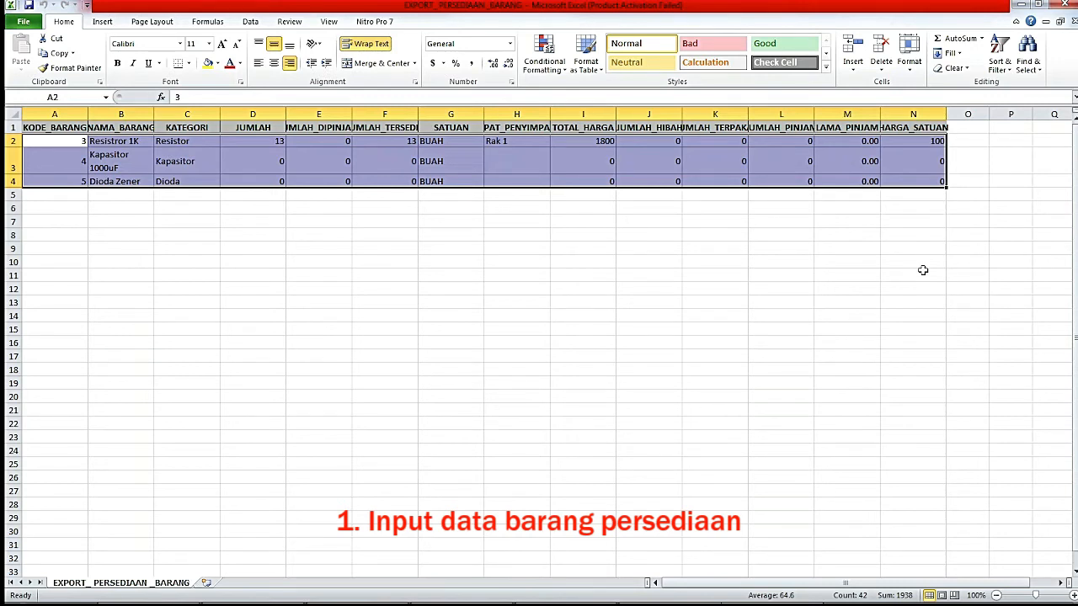
pyautogui.press('Delete')
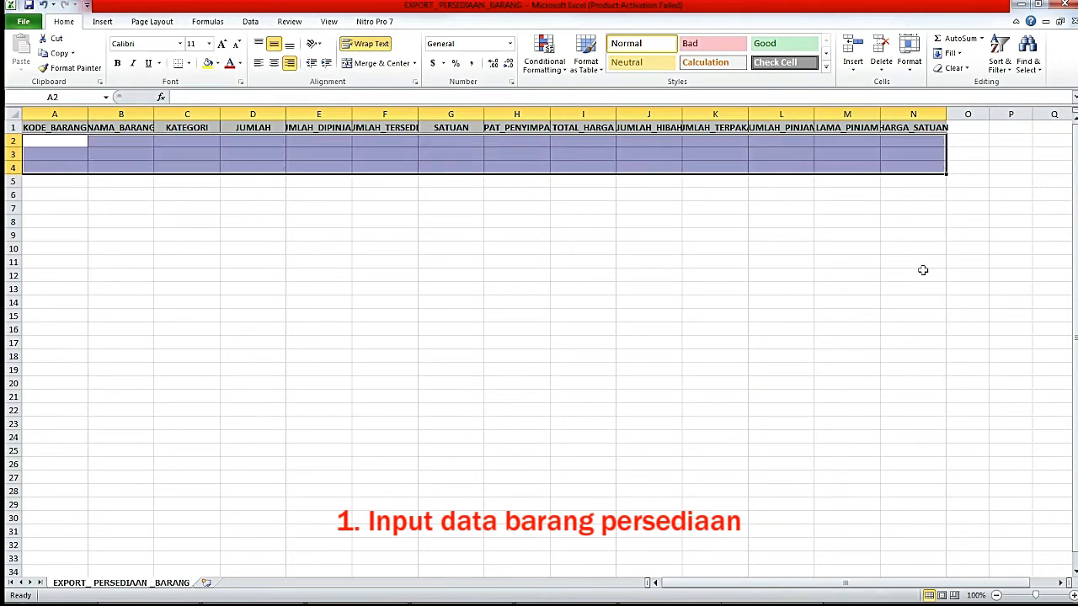
# Enter item code 1 in A2 and continue the new Pasir row.
pyautogui.click(61, 142)
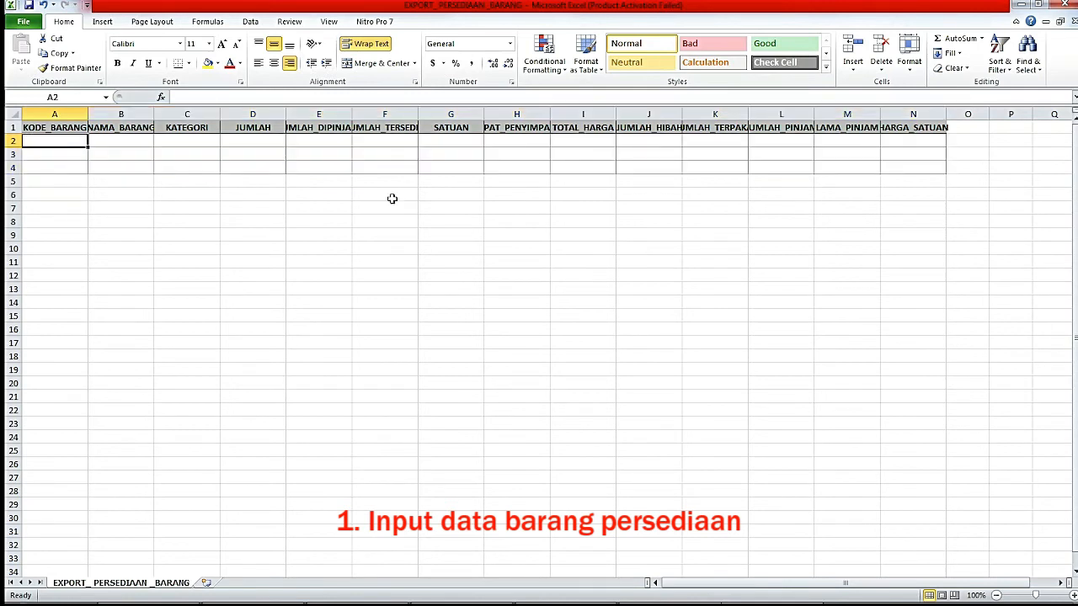
pyautogui.write('1')
pyautogui.press('Return')
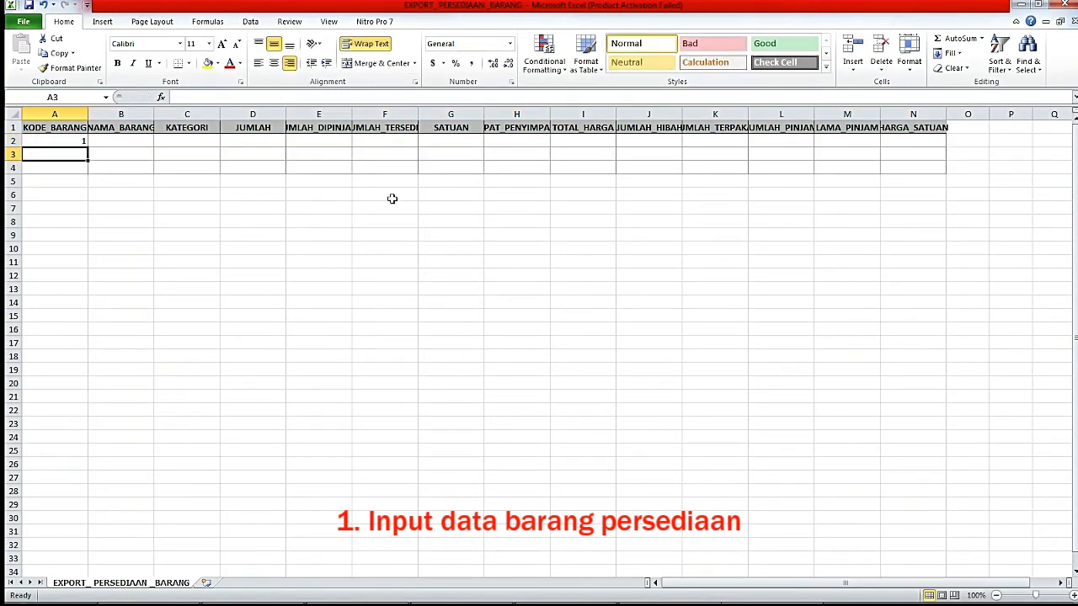
pyautogui.press('Up')
pyautogui.press('Right')
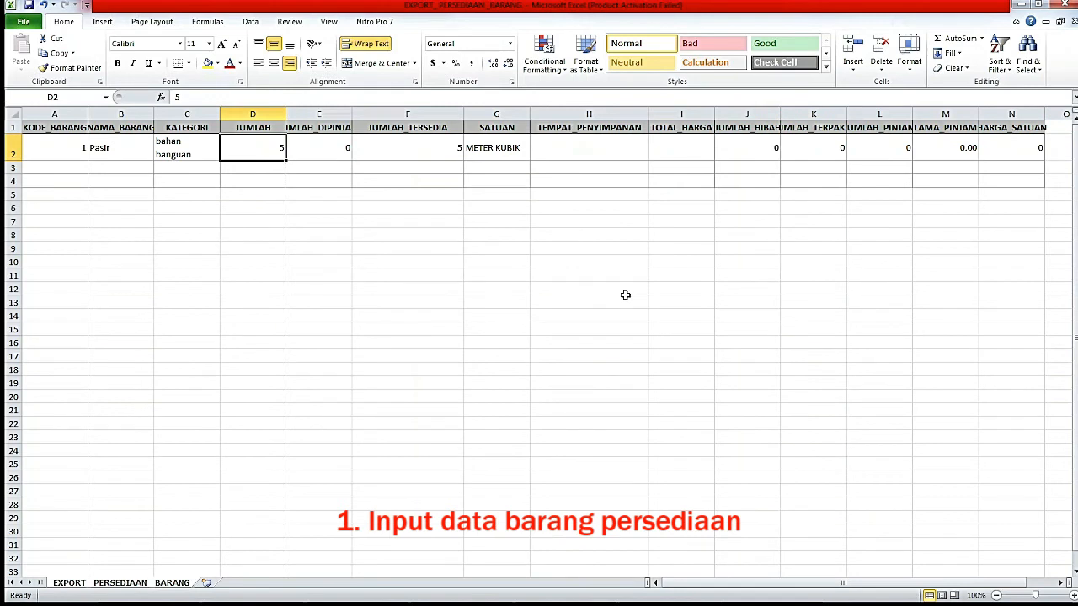
pyautogui.click(625, 291)
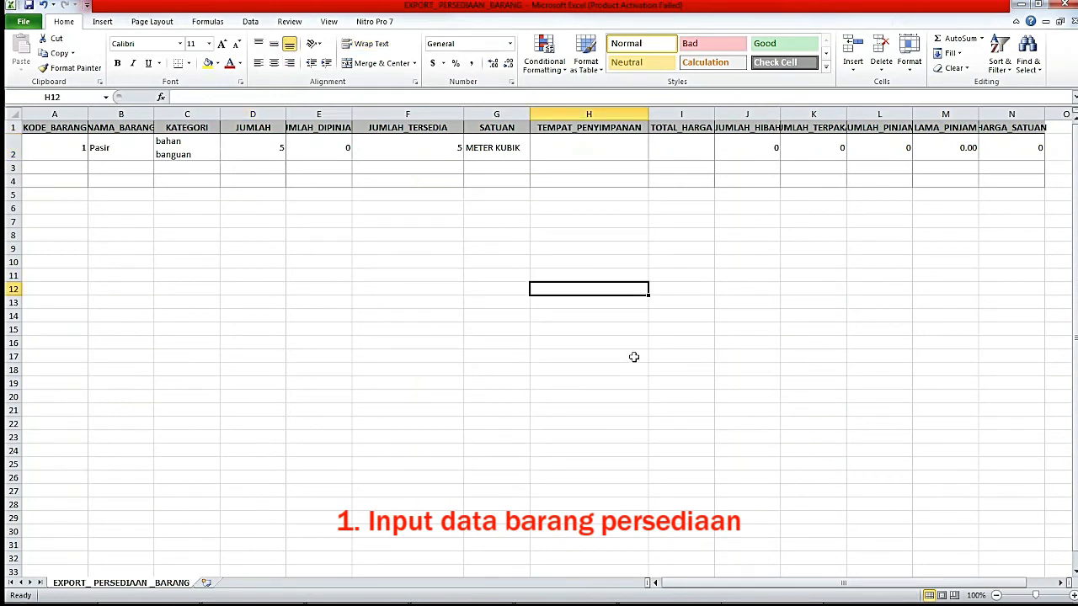
# Select the key columns and compare the JUMLAH and JUMLAH_TERSEDIA values in row 2.
pyautogui.click(61, 113)
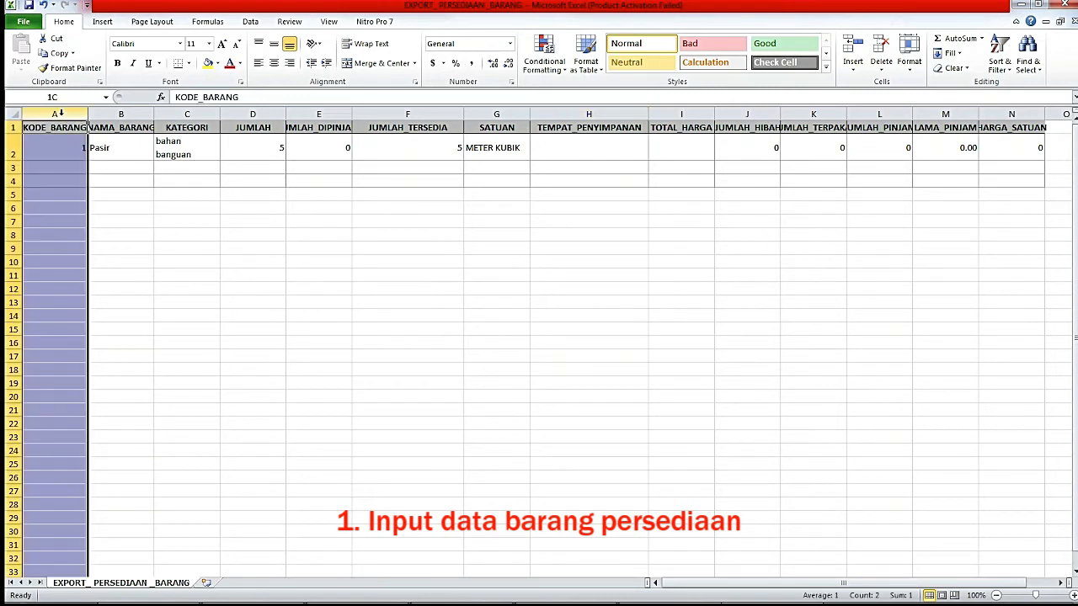
pyautogui.keyDown('ctrl'); pyautogui.click(122, 113); pyautogui.keyUp('ctrl')
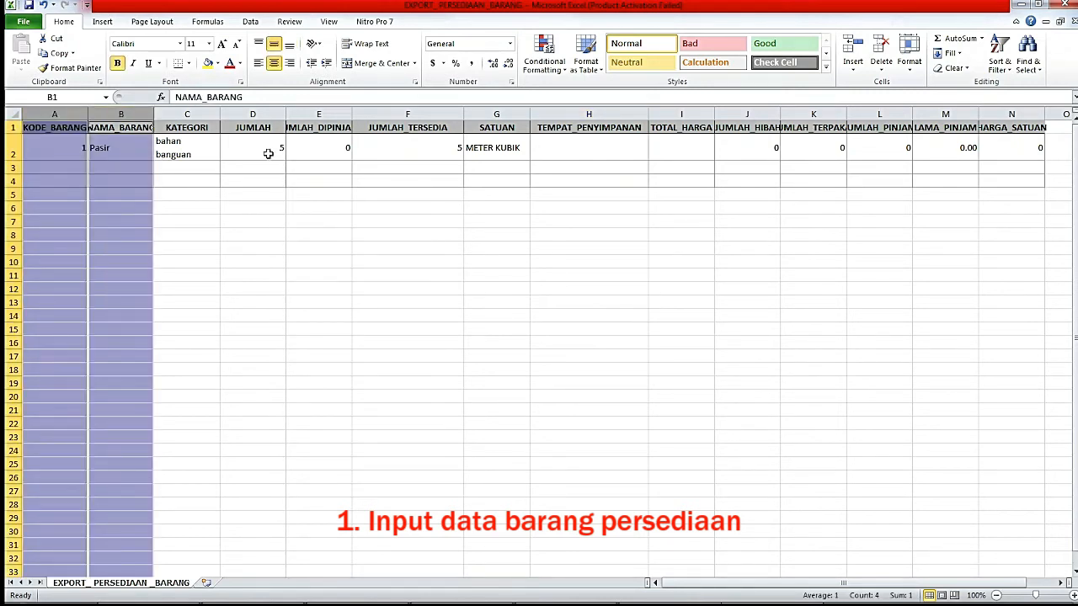
pyautogui.keyDown('ctrl'); pyautogui.click(253, 113); pyautogui.keyUp('ctrl')
pyautogui.keyDown('ctrl'); pyautogui.click(403, 113); pyautogui.keyUp('ctrl')
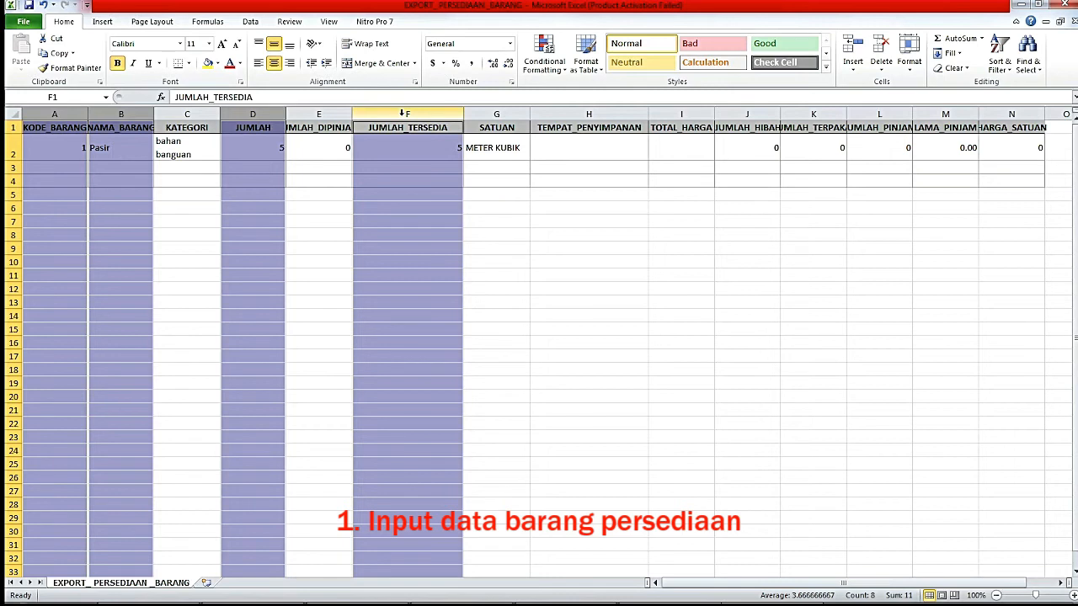
pyautogui.click(264, 147)
pyautogui.click(405, 152)
pyautogui.click(265, 145)
pyautogui.click(418, 147)
pyautogui.click(261, 147)
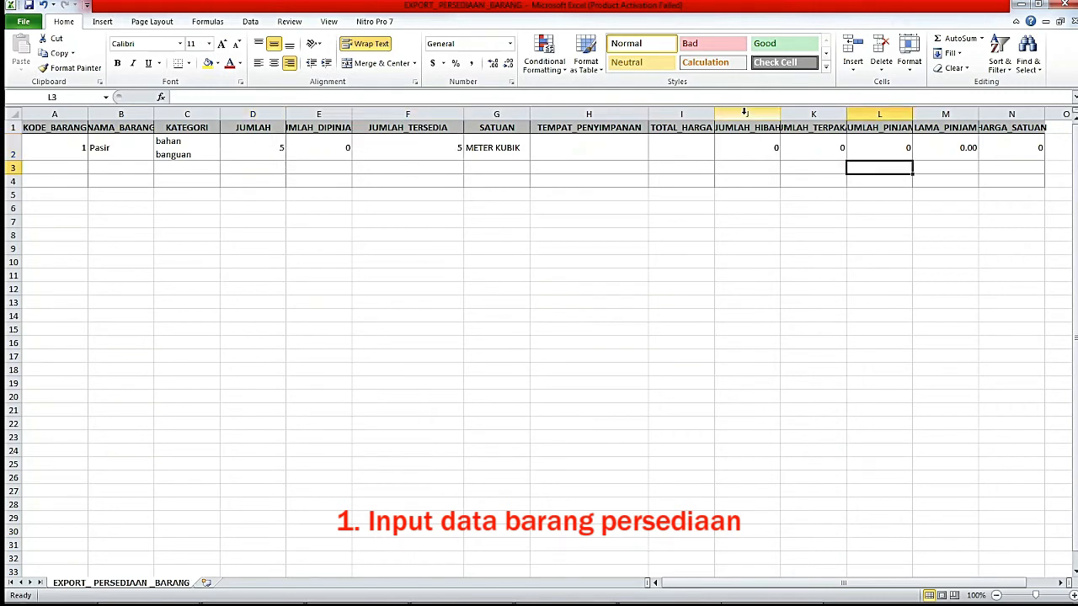
# Inspect columns J–M, HARGA_SATUAN, and the empty TOTAL_HARGA cell I2.
pyautogui.moveTo(744, 112); pyautogui.dragTo(958, 112)
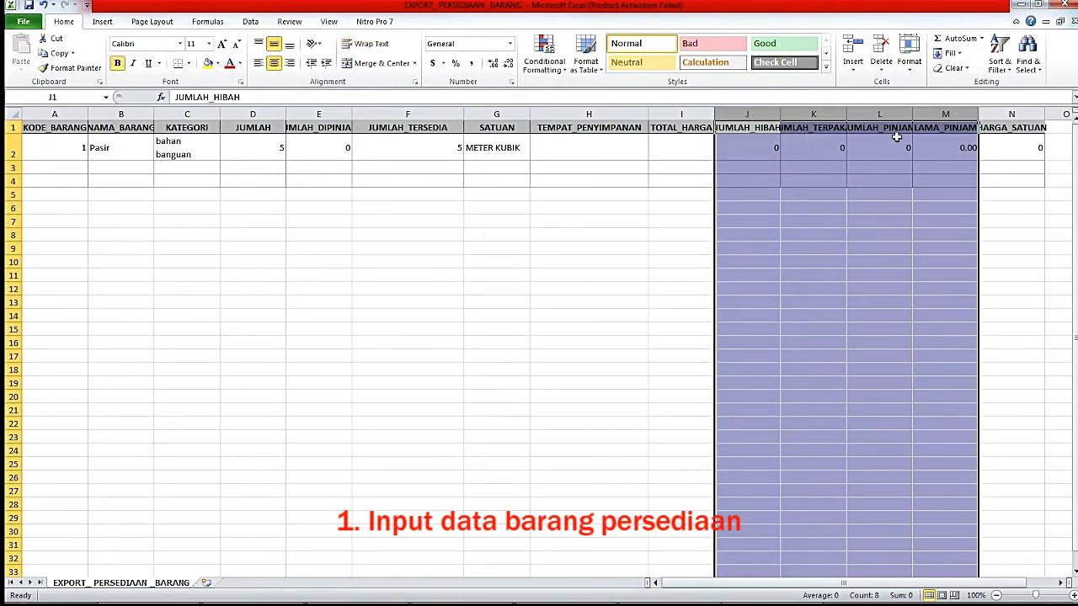
pyautogui.keyDown('ctrl'); pyautogui.click(997, 112); pyautogui.keyUp('ctrl')
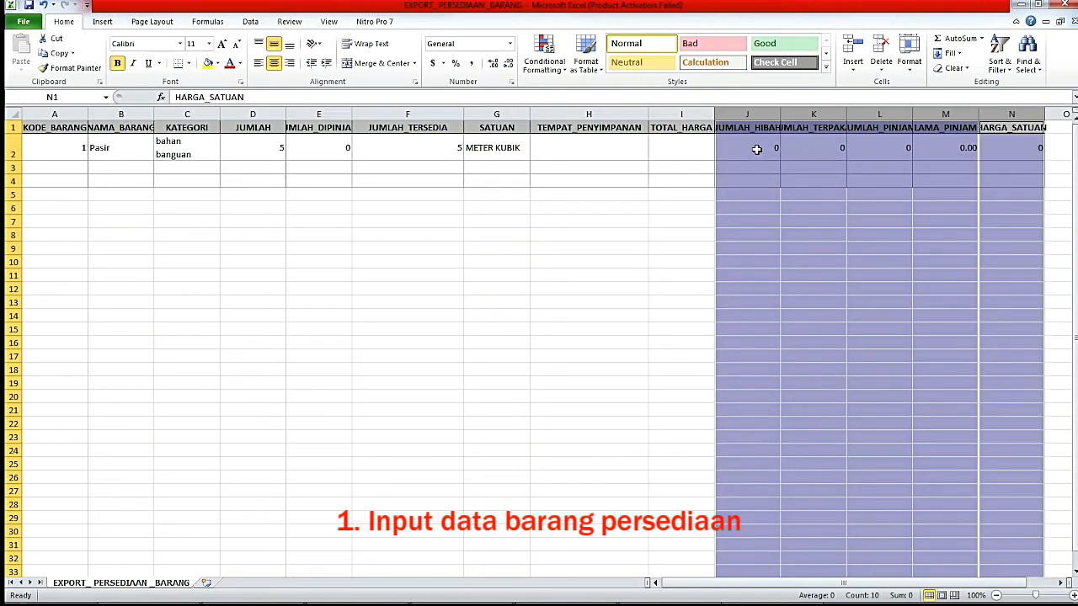
pyautogui.click(683, 113)
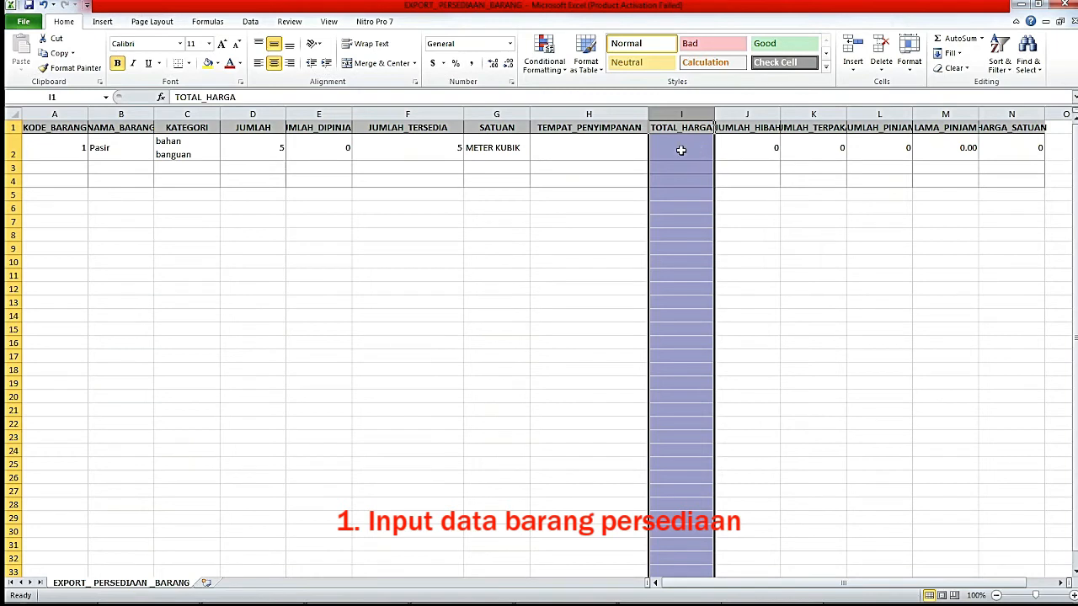
pyautogui.click(680, 149)
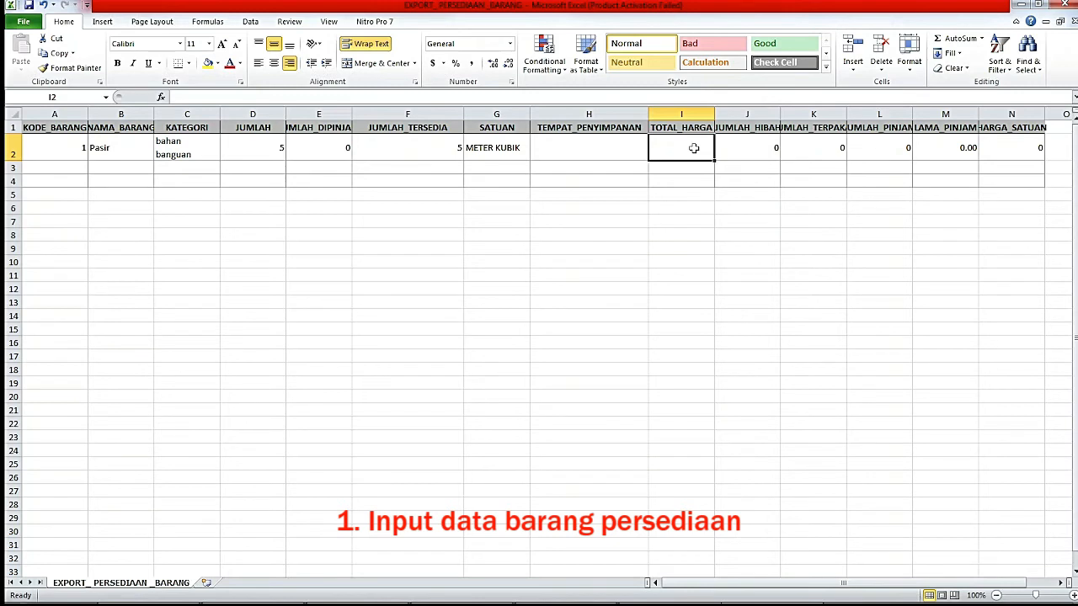
# Enter item 2 Solar, Bahan Bakar, 10 and 0 in row 3.
pyautogui.click(68, 166)
pyautogui.write('2')
pyautogui.press('Tab')
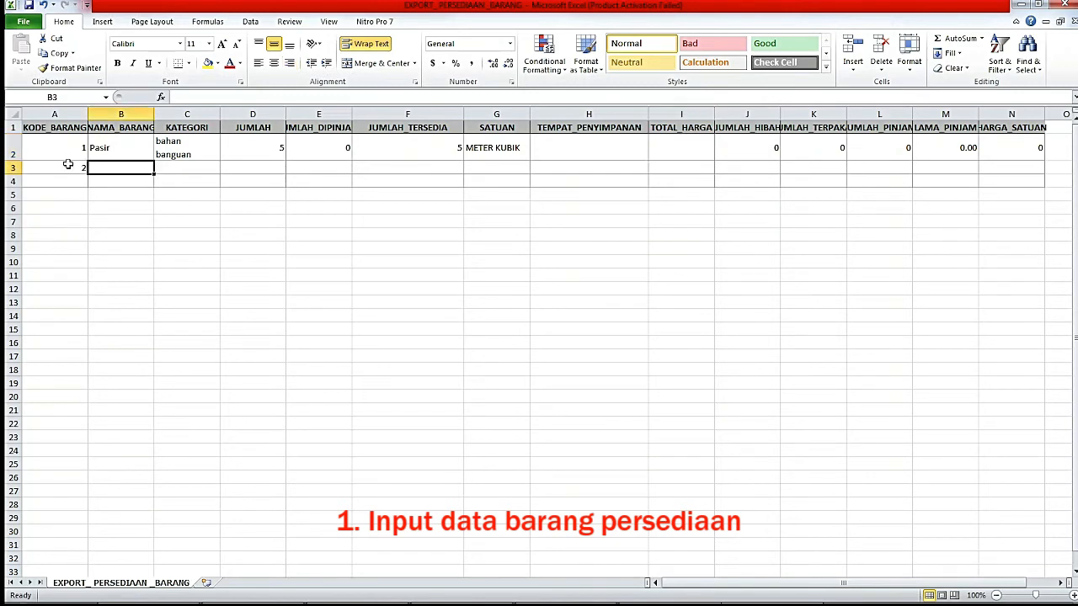
pyautogui.write('Solar')
pyautogui.press('Tab')
pyautogui.write('Bahan Bakar')
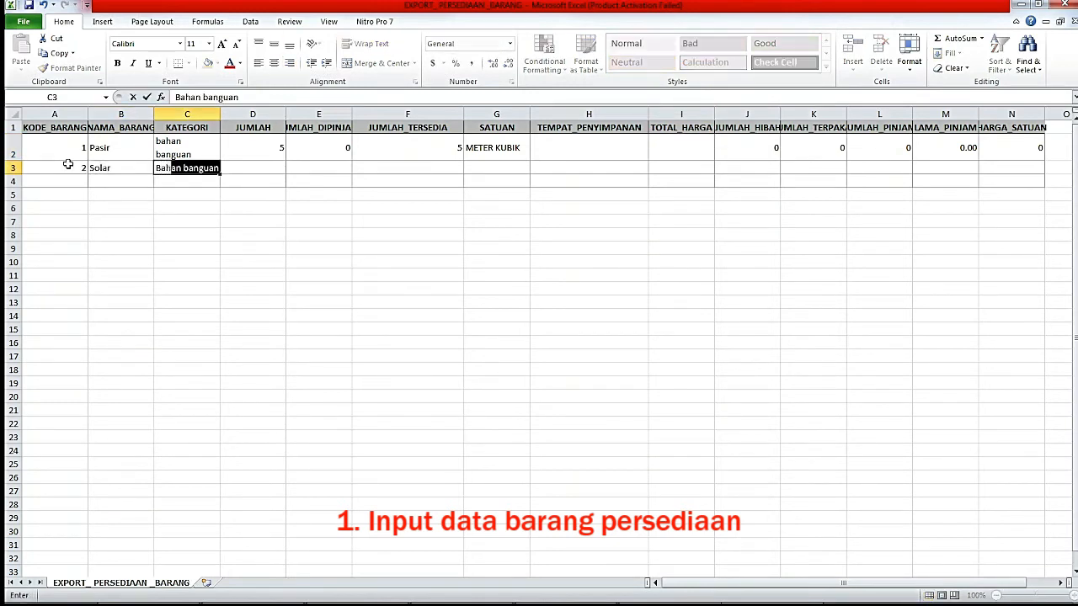
pyautogui.press('Tab')
pyautogui.write('10')
pyautogui.press('Tab')
pyautogui.write('0')
pyautogui.press('Tab')
pyautogui.write('=')
# Copy the METER KUBIK unit and zero totals from the Pasir row into the Kerikil row.
pyautogui.click(281, 162)
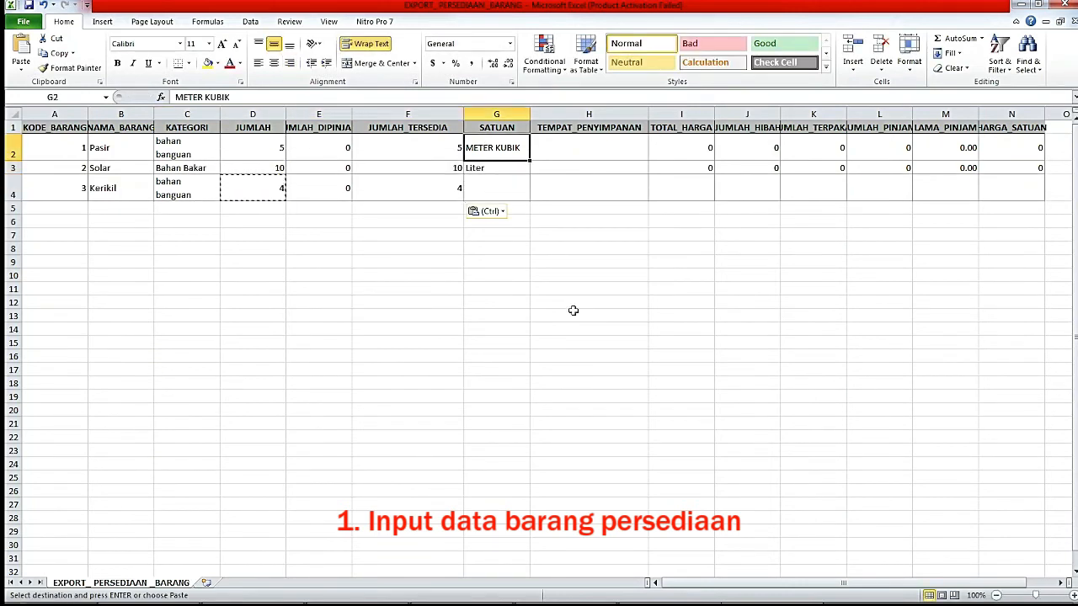
pyautogui.hotkey('ctrl', 'c')
pyautogui.press('Down')
pyautogui.press('Down')
pyautogui.hotkey('ctrl', 'v')
pyautogui.press('Right')
pyautogui.press('Right')
pyautogui.moveTo(712, 175); pyautogui.dragTo(1008, 149)
pyautogui.press('Return')
pyautogui.hotkey('ctrl', 'c')
pyautogui.click(677, 191)
pyautogui.hotkey('ctrl', 'v')
pyautogui.click(812, 249)
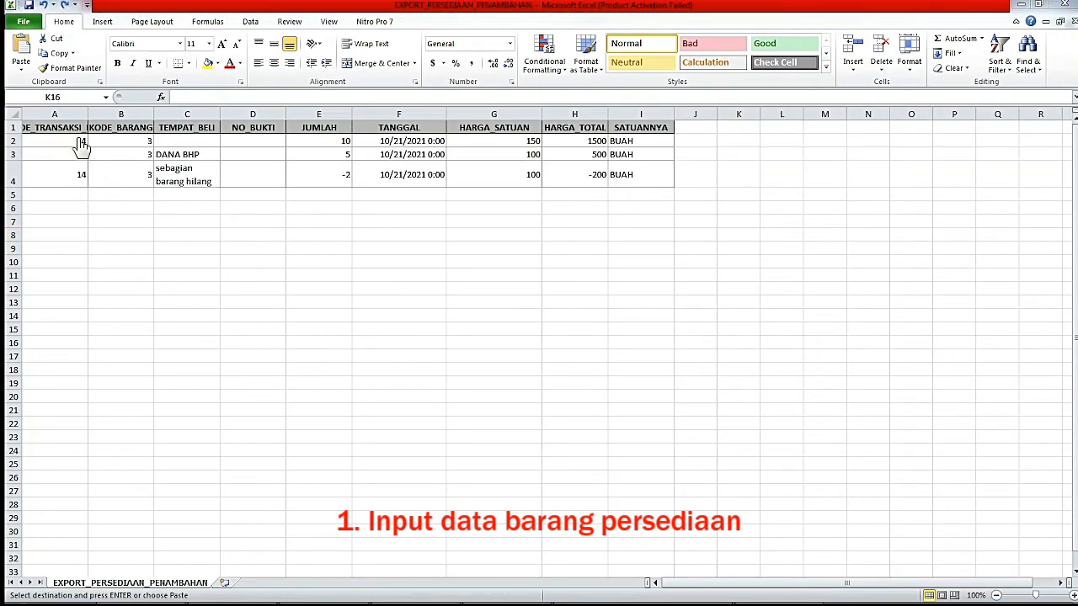
# Widen column A to fit KODE_TRANSAKSI_BELI and delete the three records in A2:I4.
pyautogui.moveTo(88, 118); pyautogui.dragTo(128, 118)
pyautogui.moveTo(43, 137); pyautogui.dragTo(695, 180)
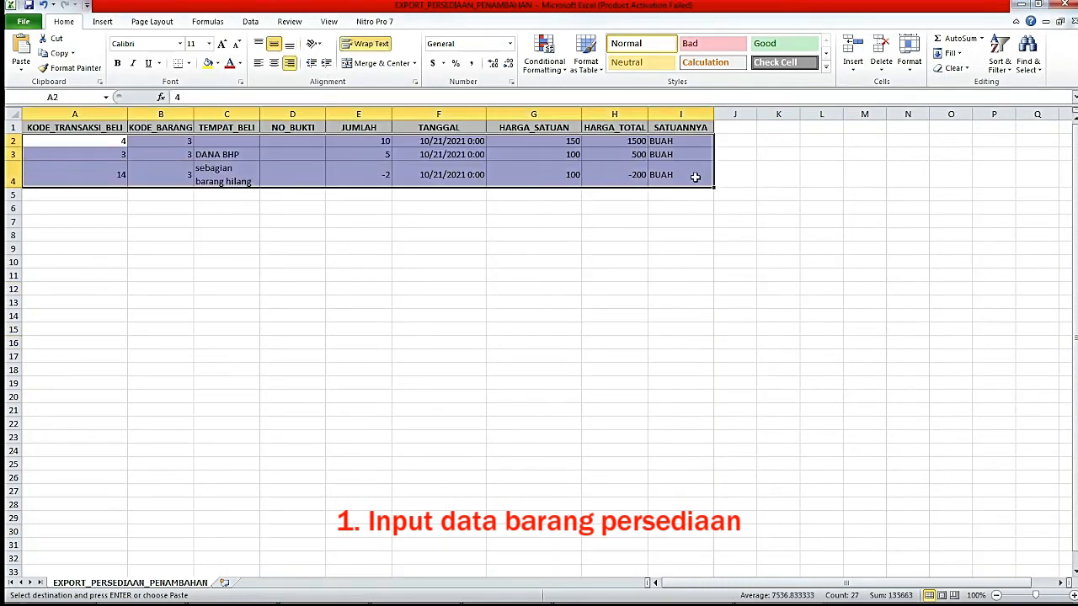
pyautogui.press('Delete')
# Enter transaction codes 1, 2 and 3 in cells A2 to A4.
pyautogui.click(87, 140)
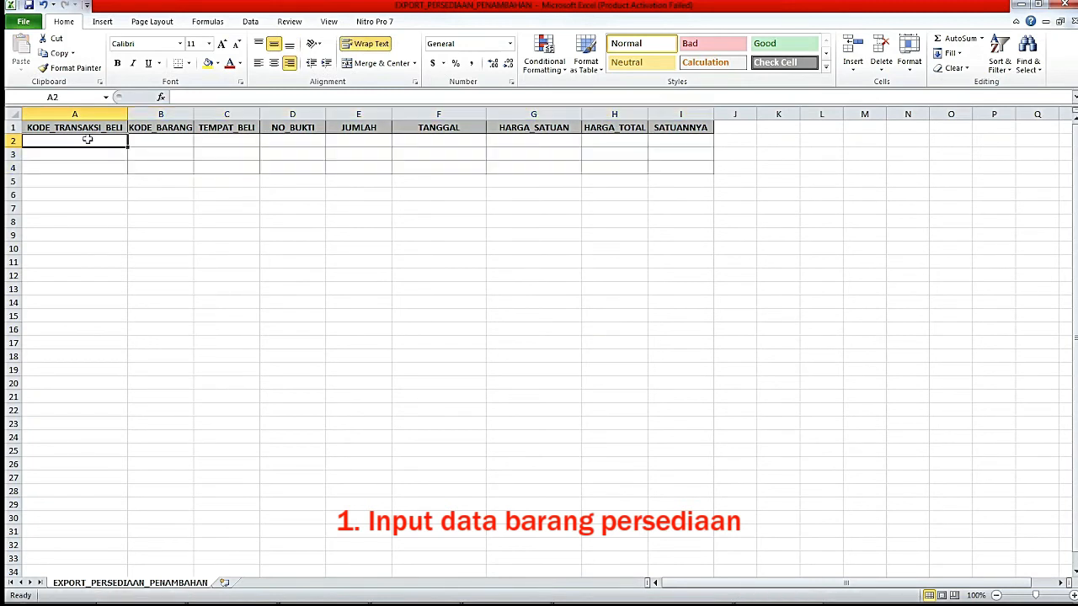
pyautogui.write('1')
pyautogui.press('Return')
pyautogui.write('2')
pyautogui.press('Return')
pyautogui.write('3')
pyautogui.press('Return')
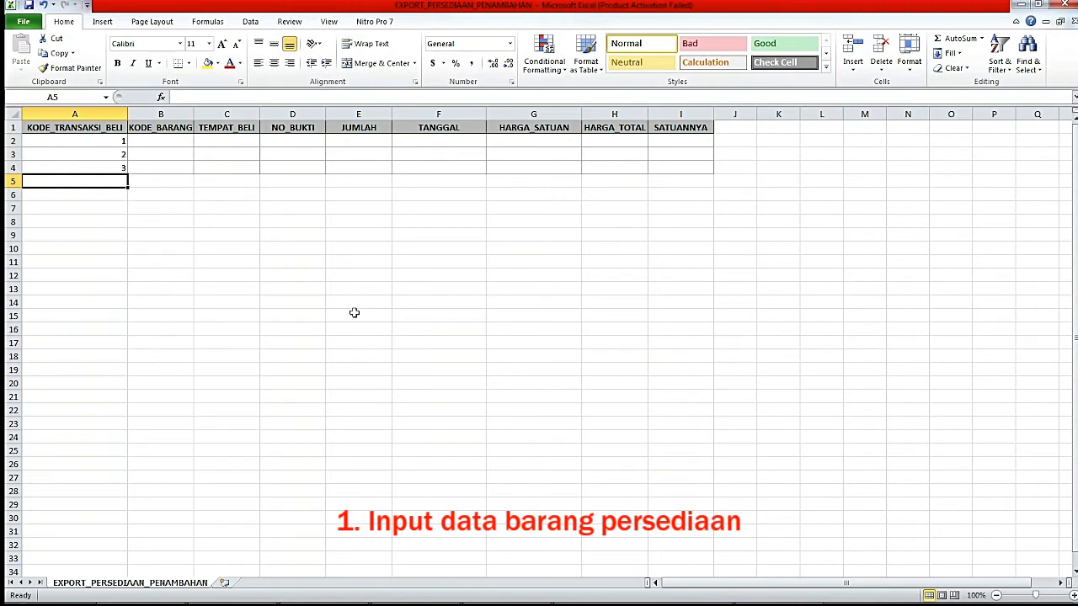
# Review the KODE_BARANG, TEMPAT_BELI and NO_BUKTI columns, then return to Access.
pyautogui.click(177, 141)
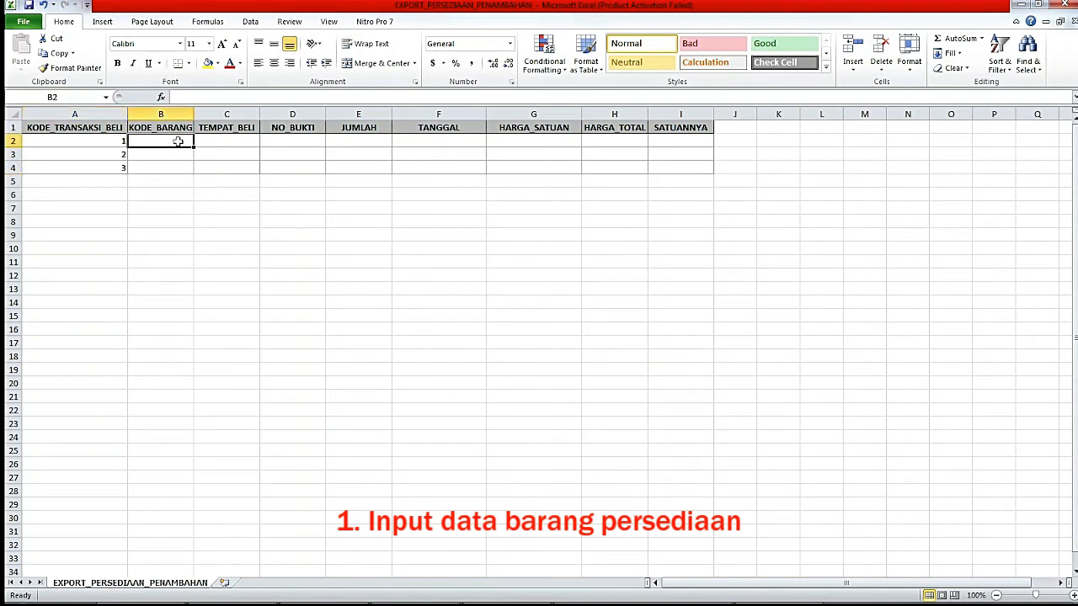
pyautogui.click(166, 113)
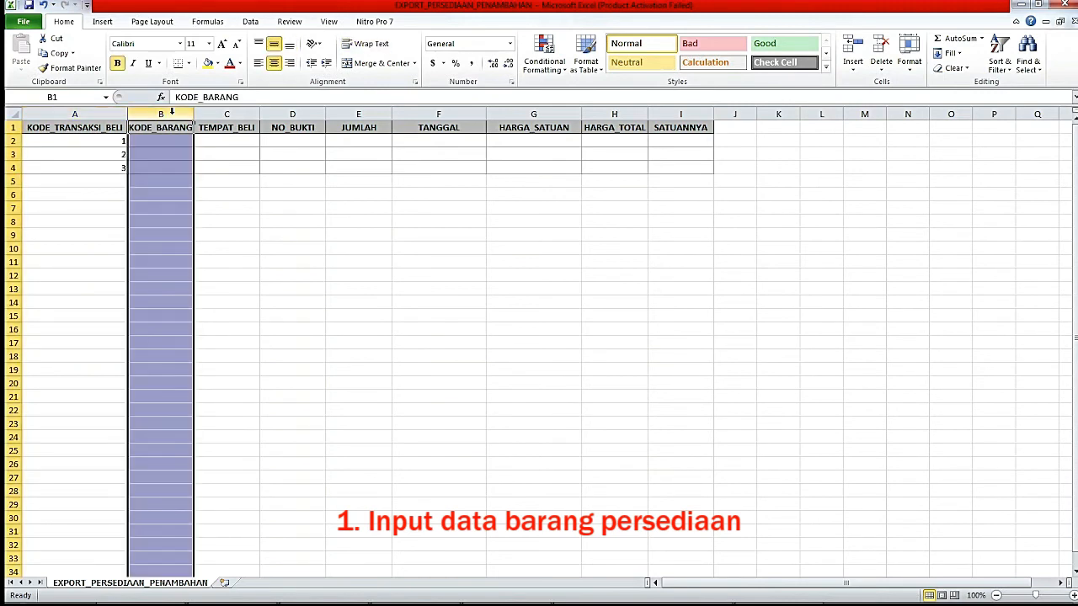
pyautogui.click(226, 112)
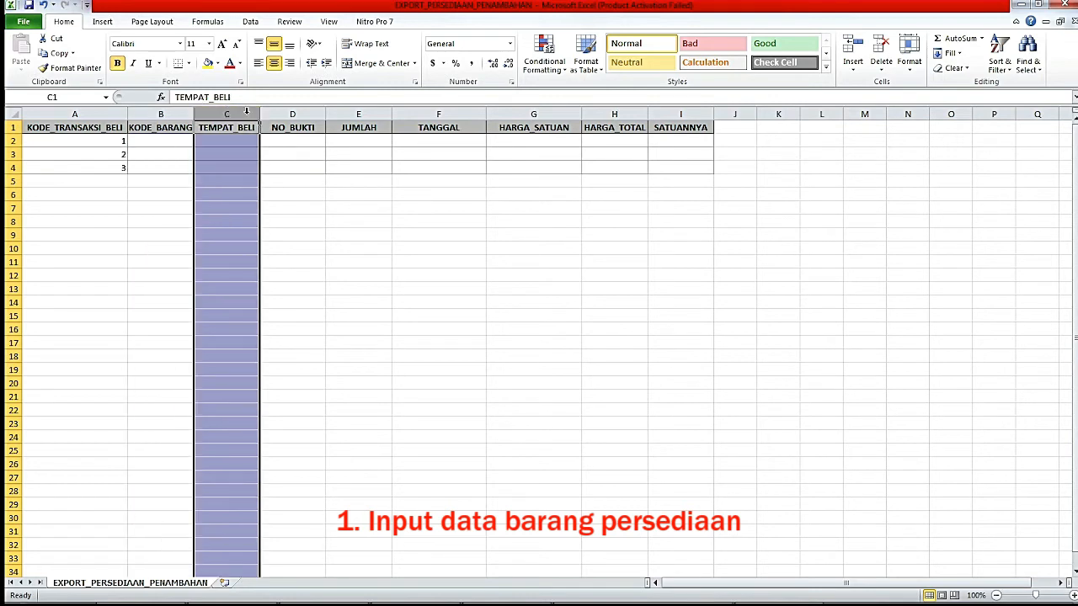
pyautogui.click(297, 112)
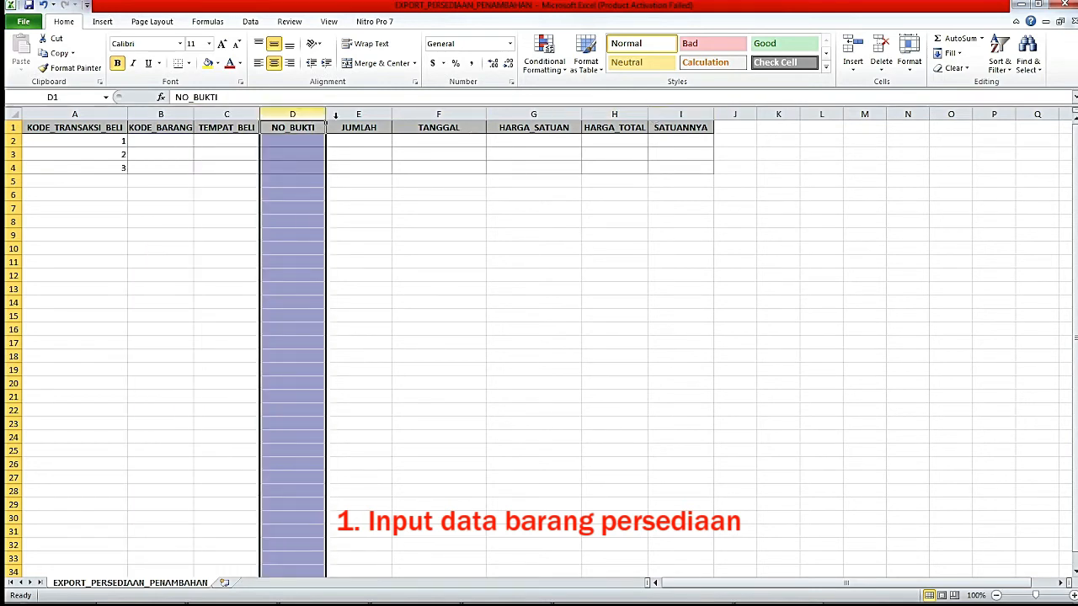
pyautogui.click(157, 141)
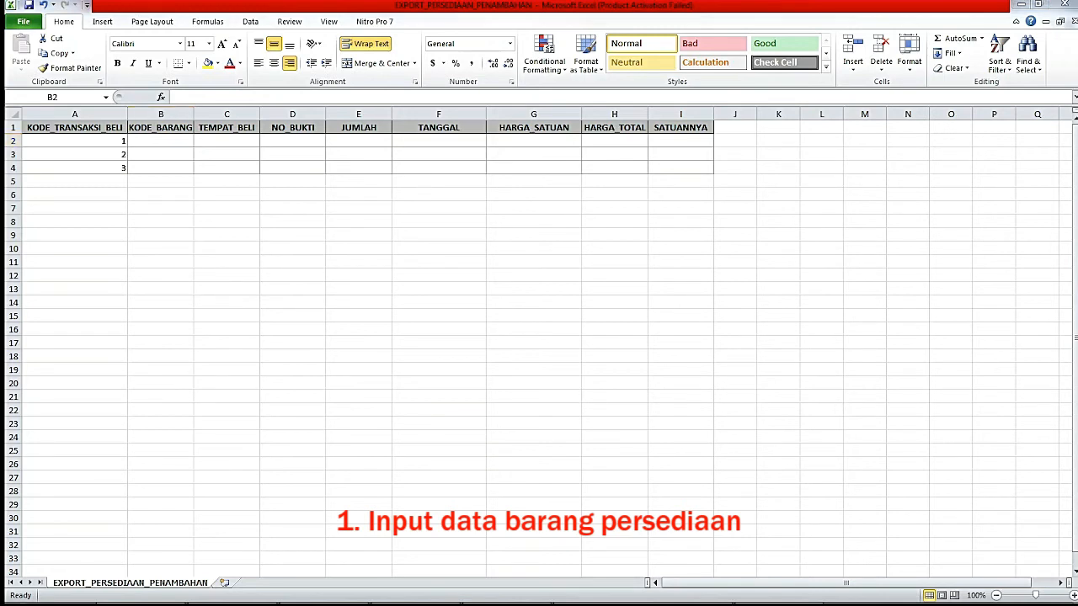
pyautogui.hotkey('alt', 'Tab')
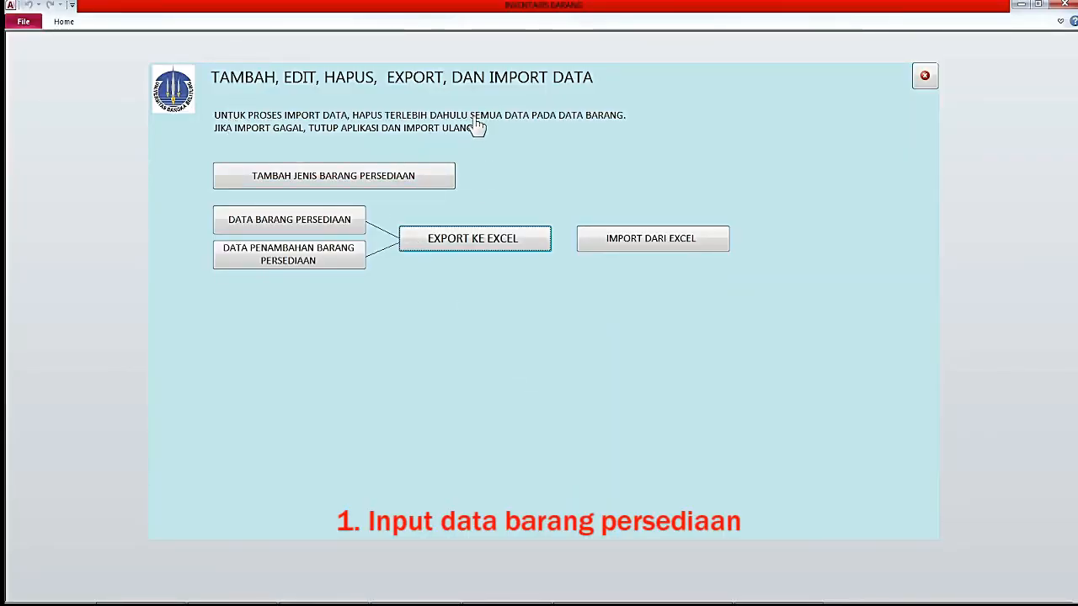
# Delete all three records from the DATA BARANG PERSEDIAAN list and close it.
pyautogui.click(278, 232)
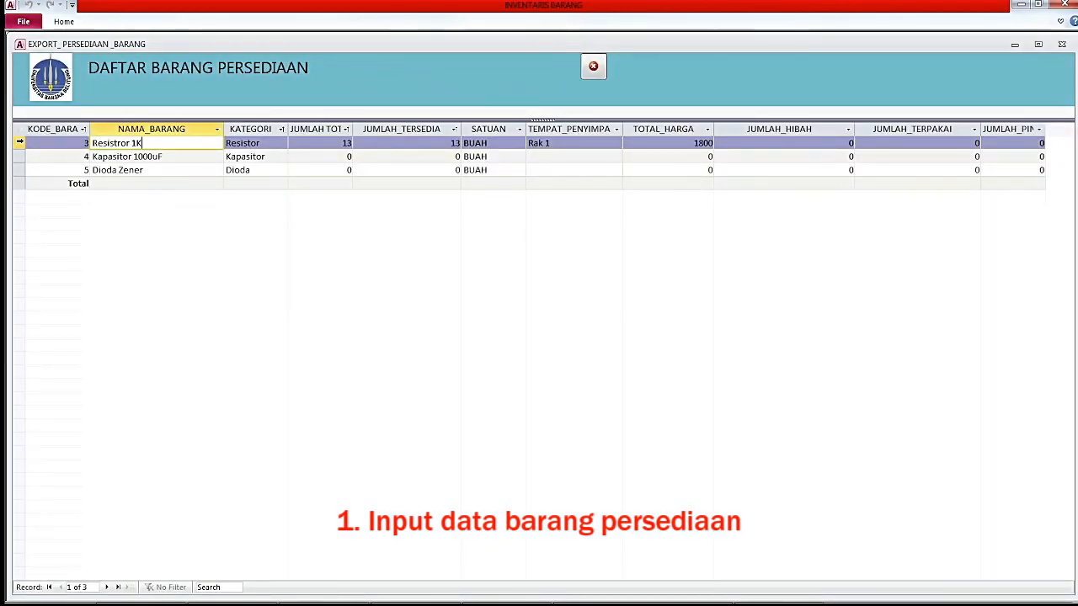
pyautogui.click(18, 142)
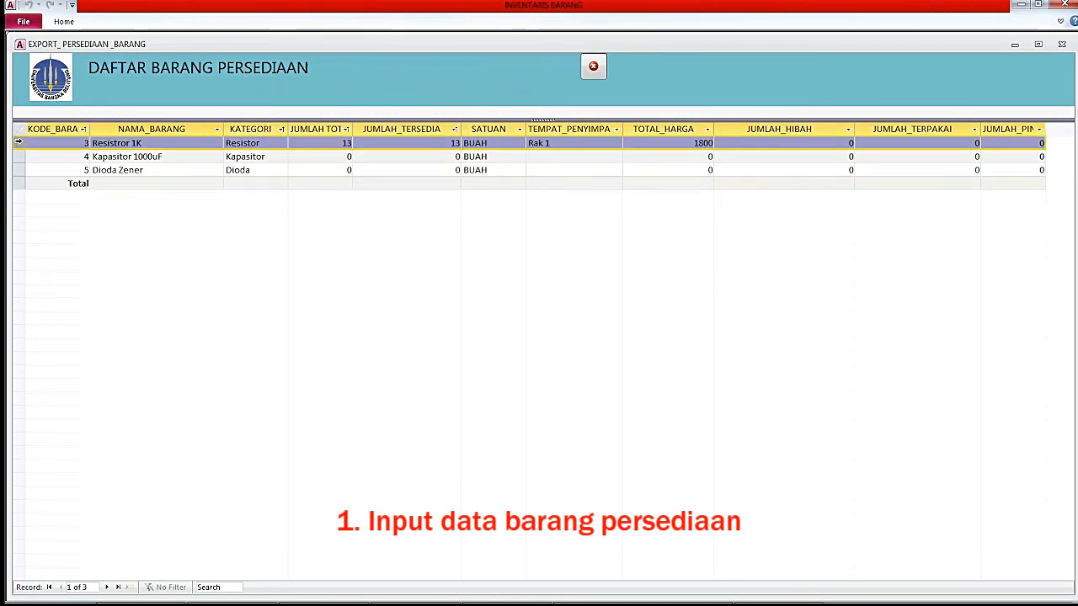
pyautogui.keyDown('shift'); pyautogui.click(15, 170); pyautogui.keyUp('shift')
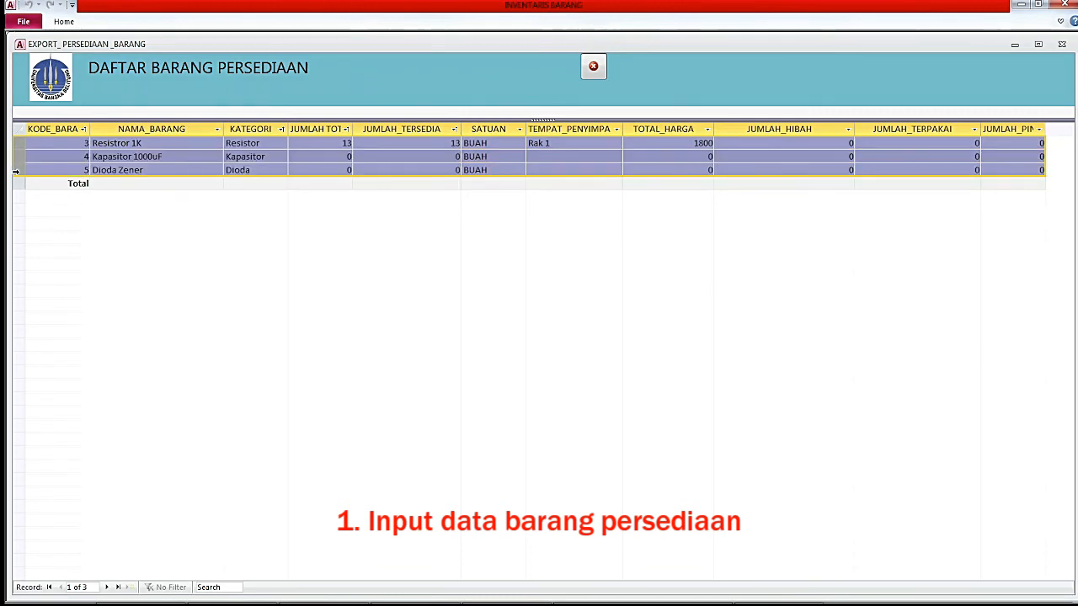
pyautogui.press('Delete')
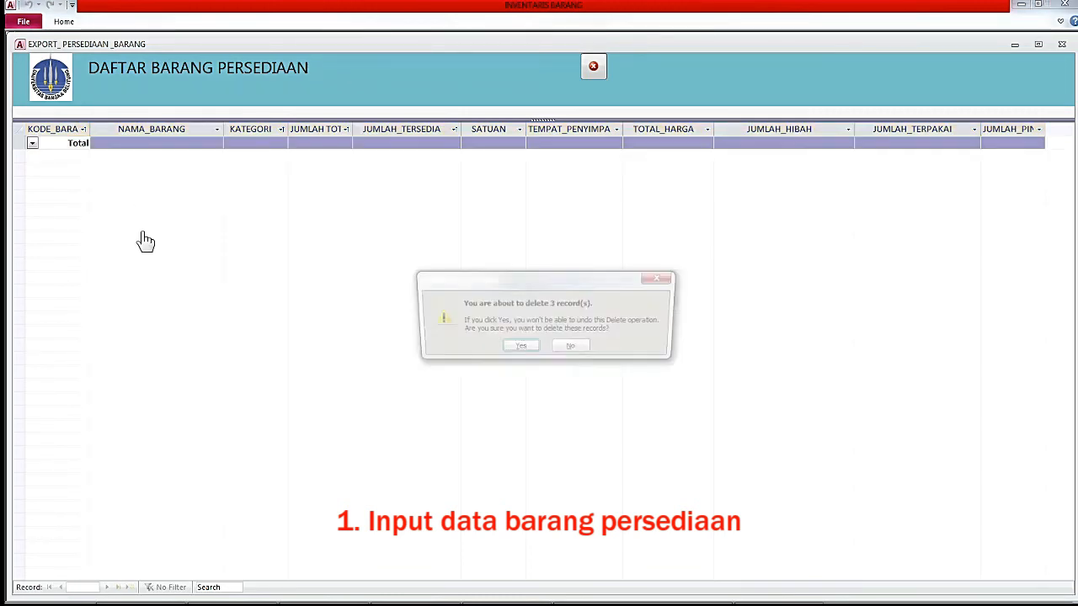
pyautogui.click(519, 349)
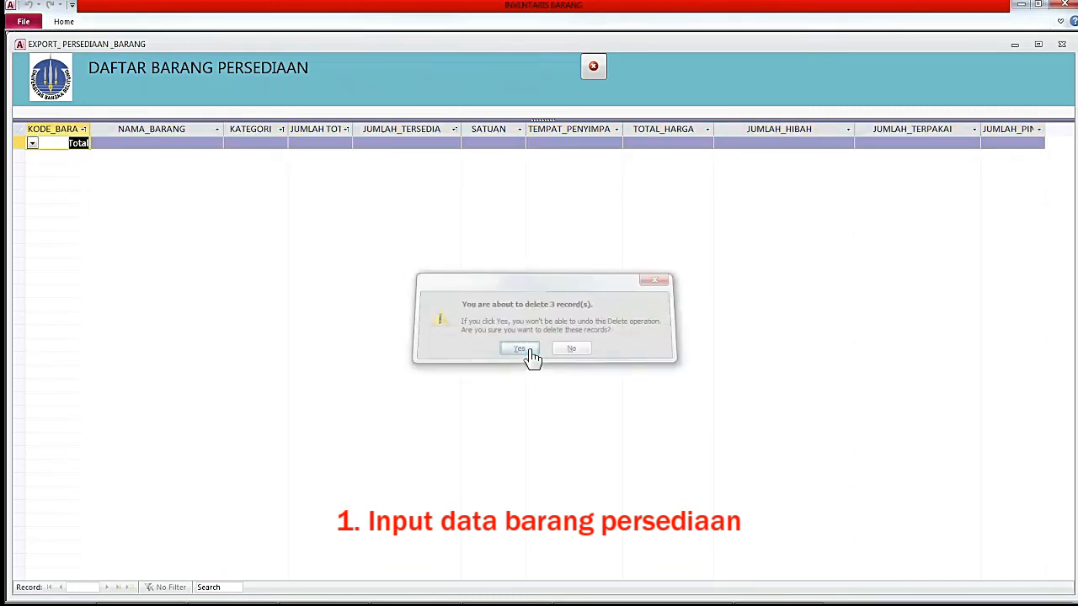
pyautogui.click(593, 67)
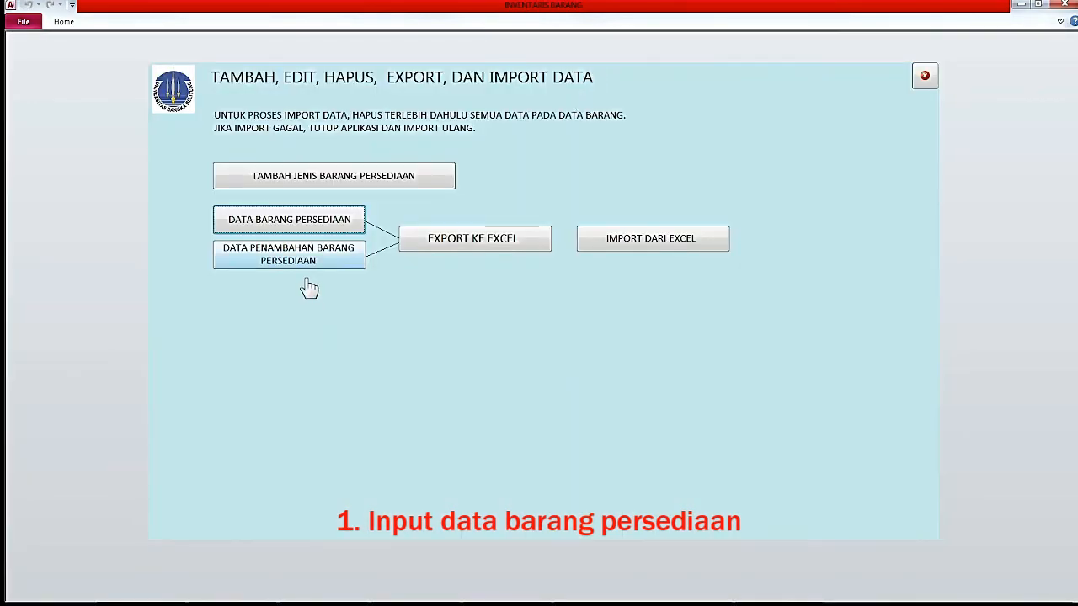
# Delete every record from the DATA PENAMBAHAN BARANG PERSEDIAAN list and close it.
pyautogui.click(297, 253)
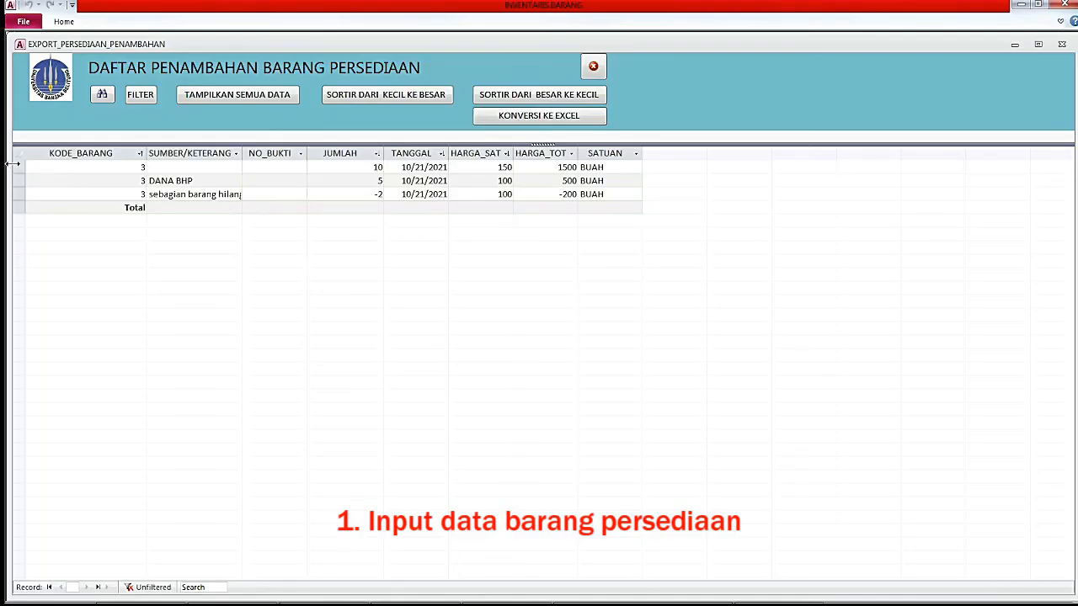
pyautogui.moveTo(19, 166); pyautogui.dragTo(18, 207)
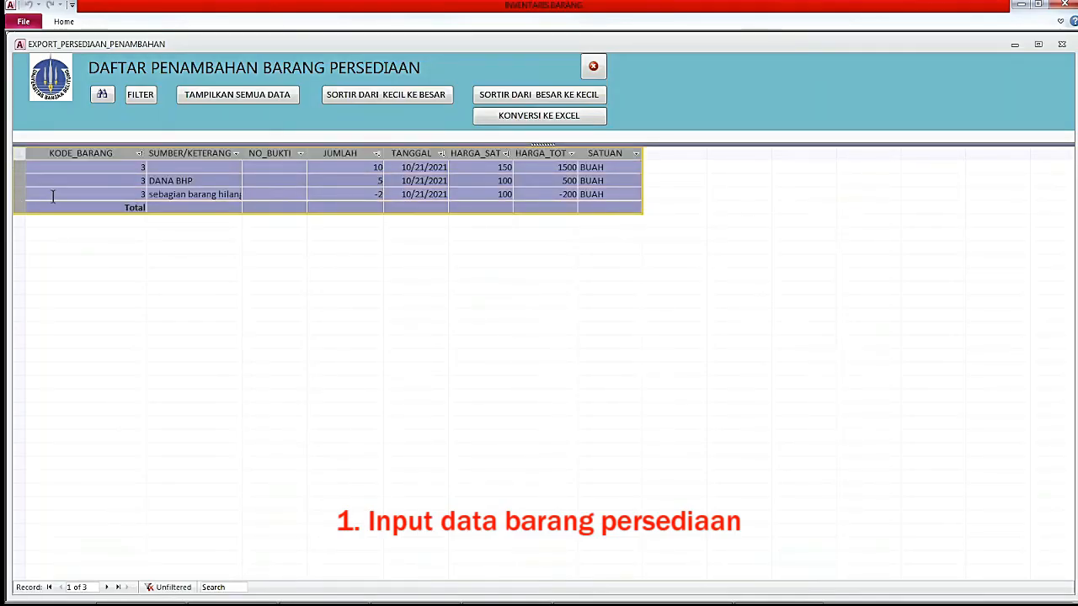
pyautogui.press('Delete')
pyautogui.click(518, 349)
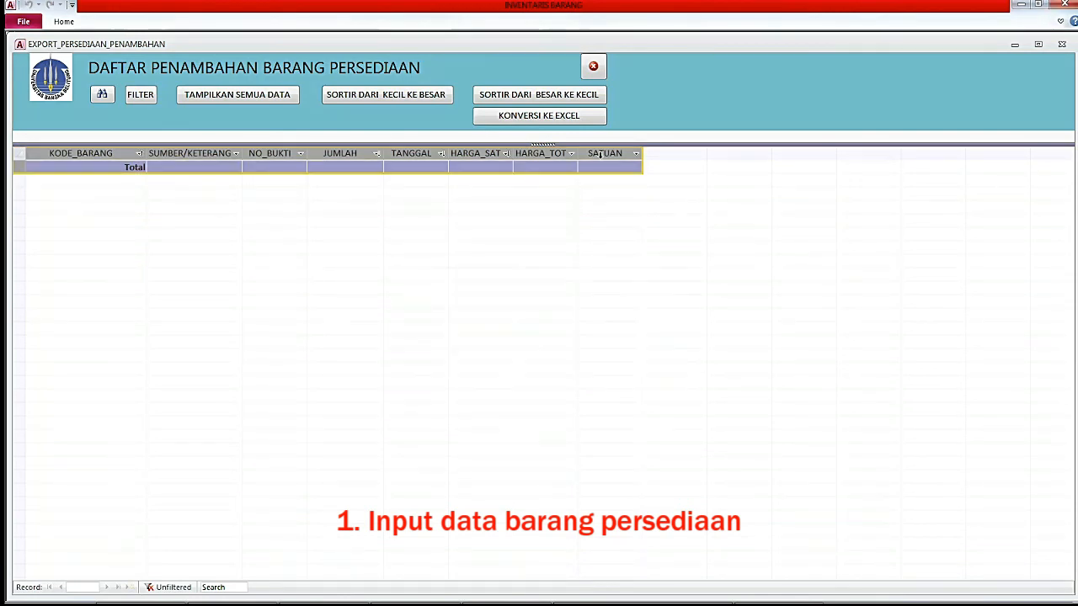
pyautogui.click(595, 67)
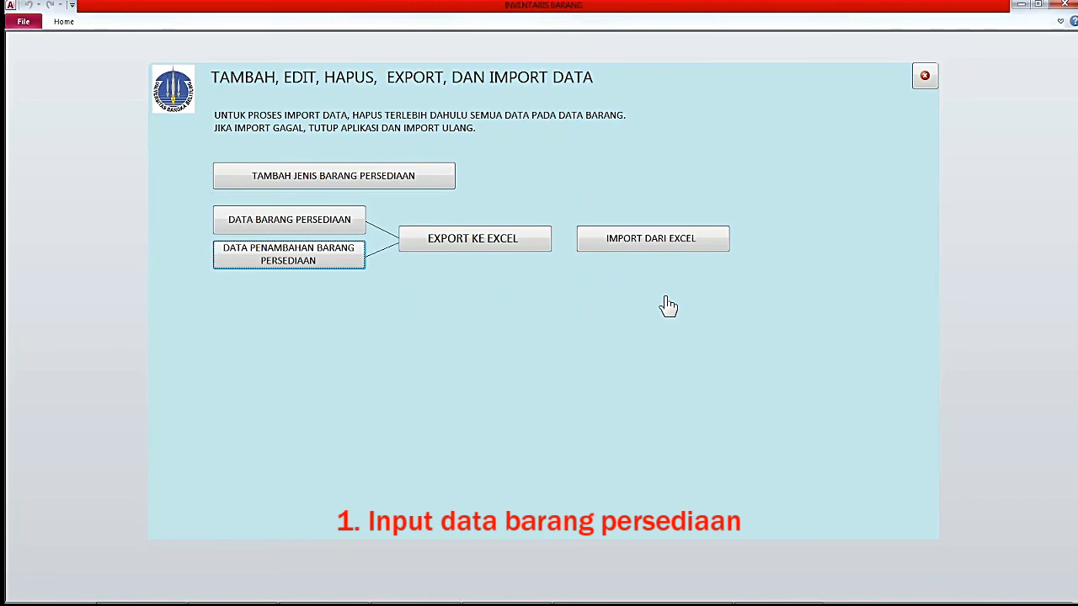
pyautogui.click(664, 246)
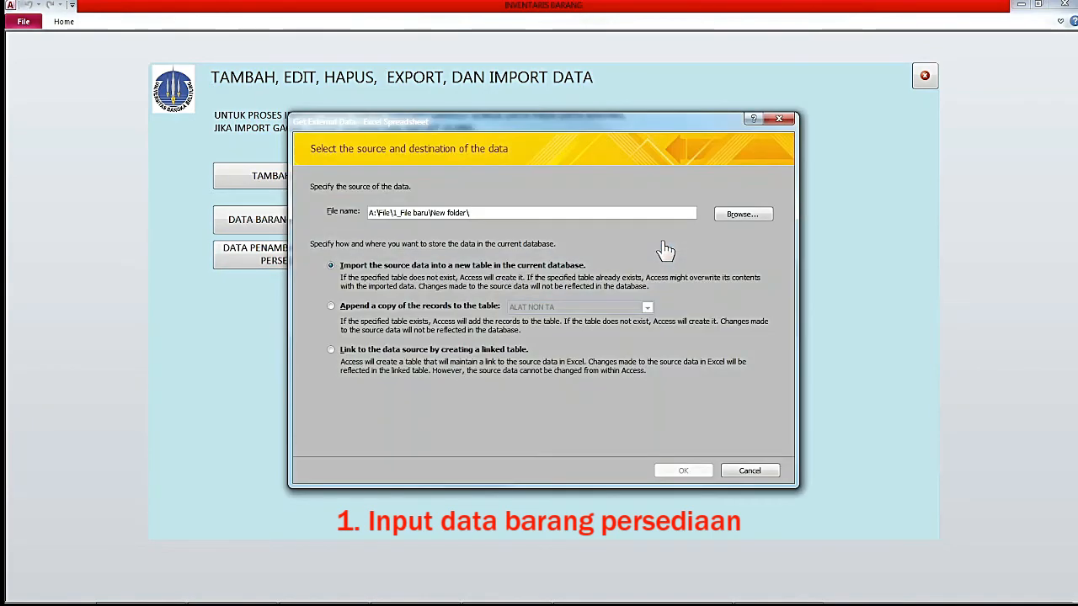
# Append EXPORT_PERSEDIAAN_BARANG to the PERSEDIAAN_BARANG table and review the imported stock list.
pyautogui.click(733, 216)
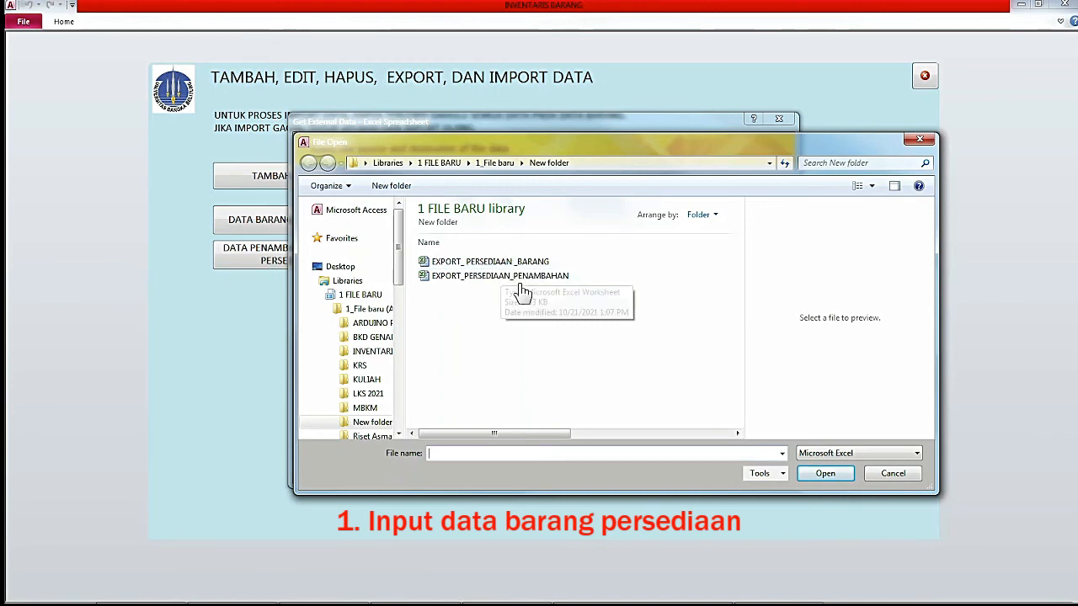
pyautogui.doubleClick(501, 268)
pyautogui.click(340, 306)
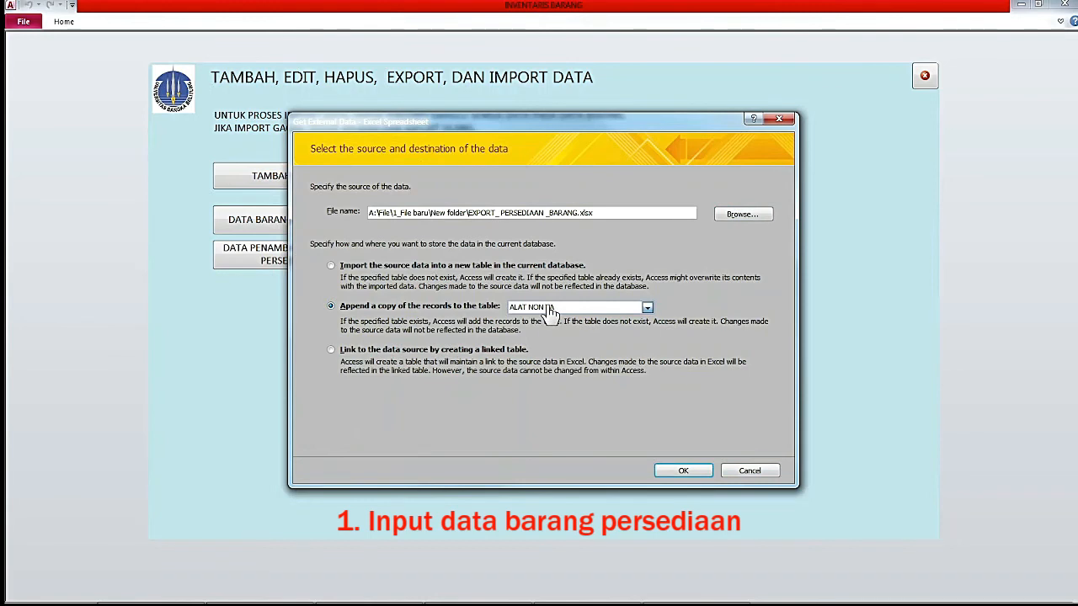
pyautogui.click(550, 309)
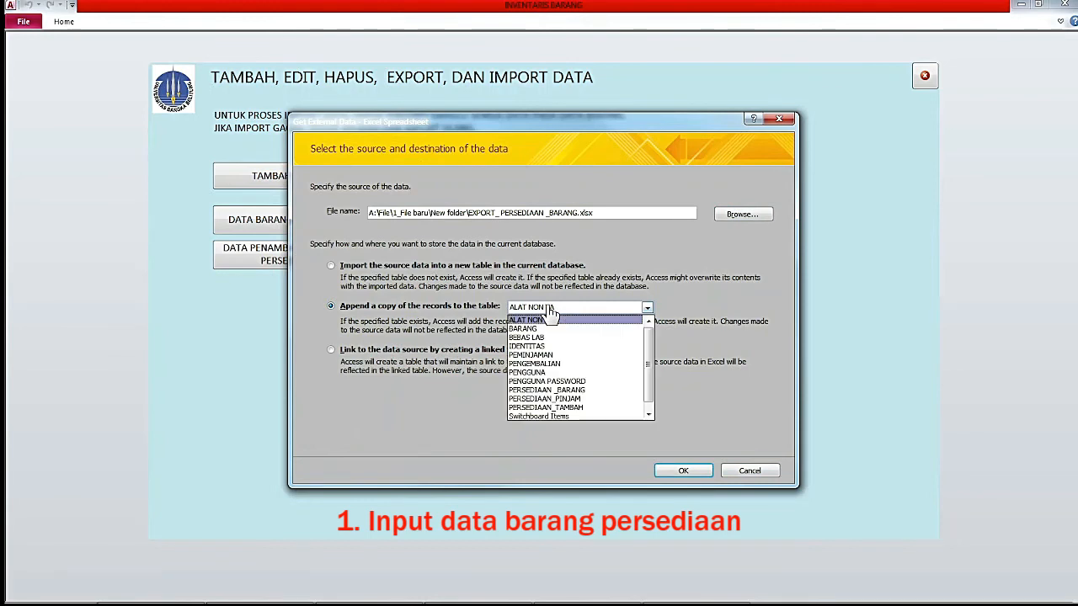
pyautogui.click(560, 390)
pyautogui.click(695, 473)
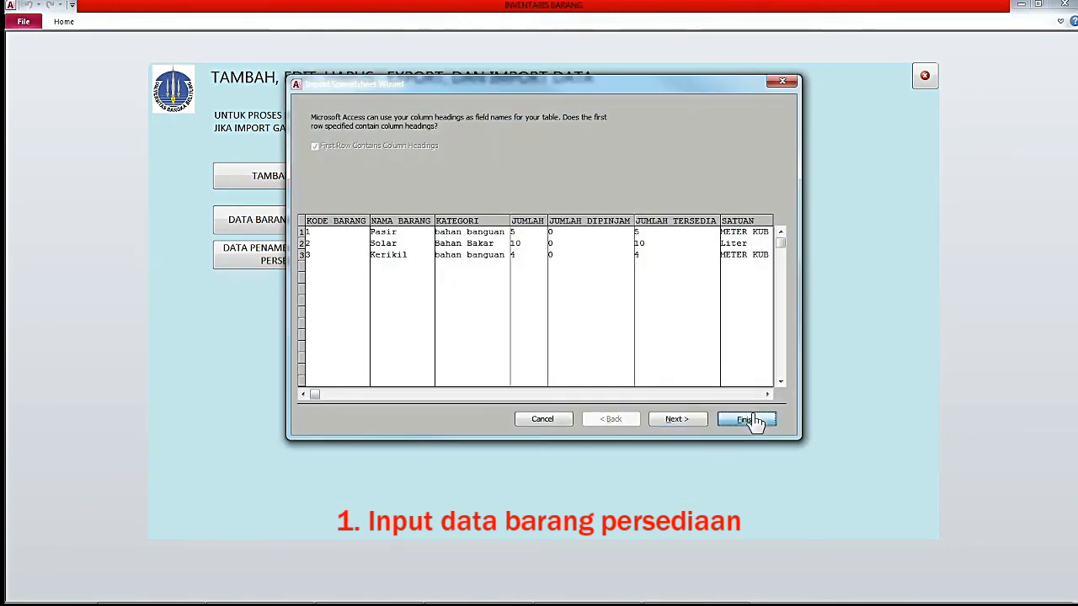
pyautogui.click(750, 419)
pyautogui.click(746, 470)
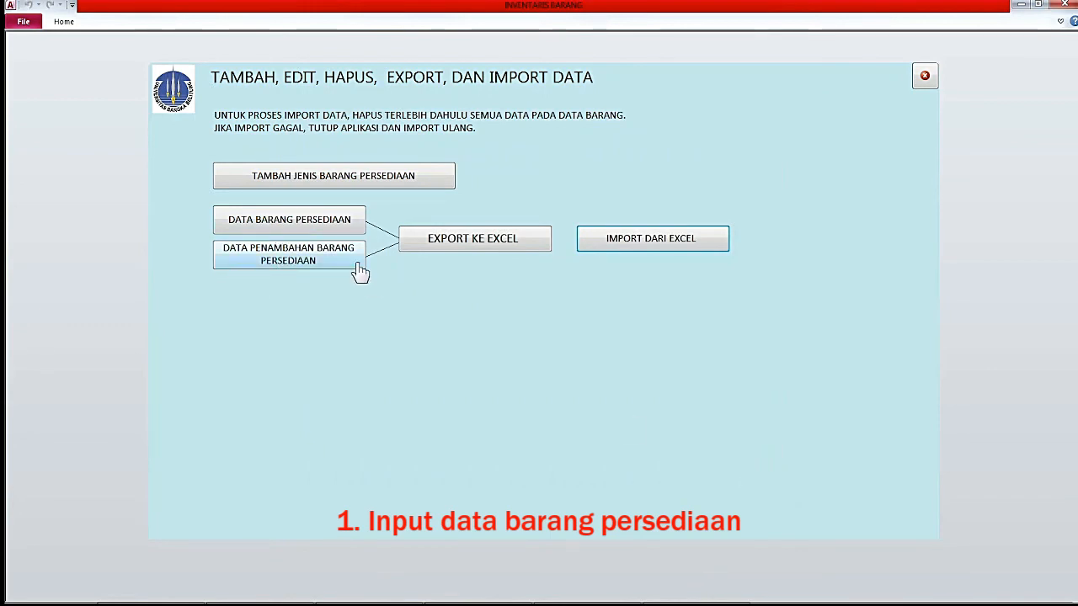
pyautogui.click(299, 228)
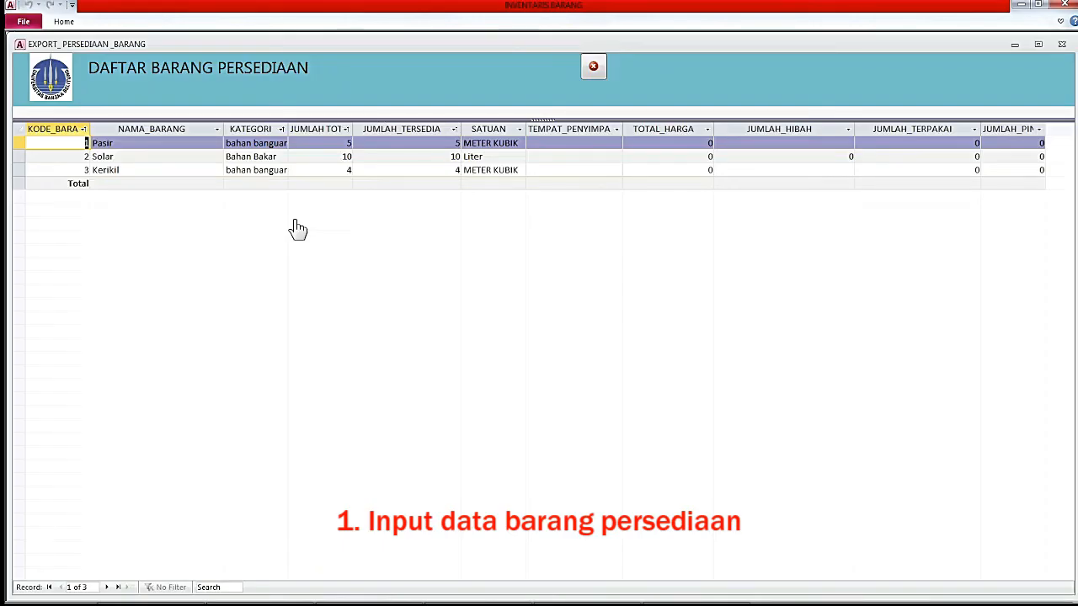
pyautogui.click(596, 72)
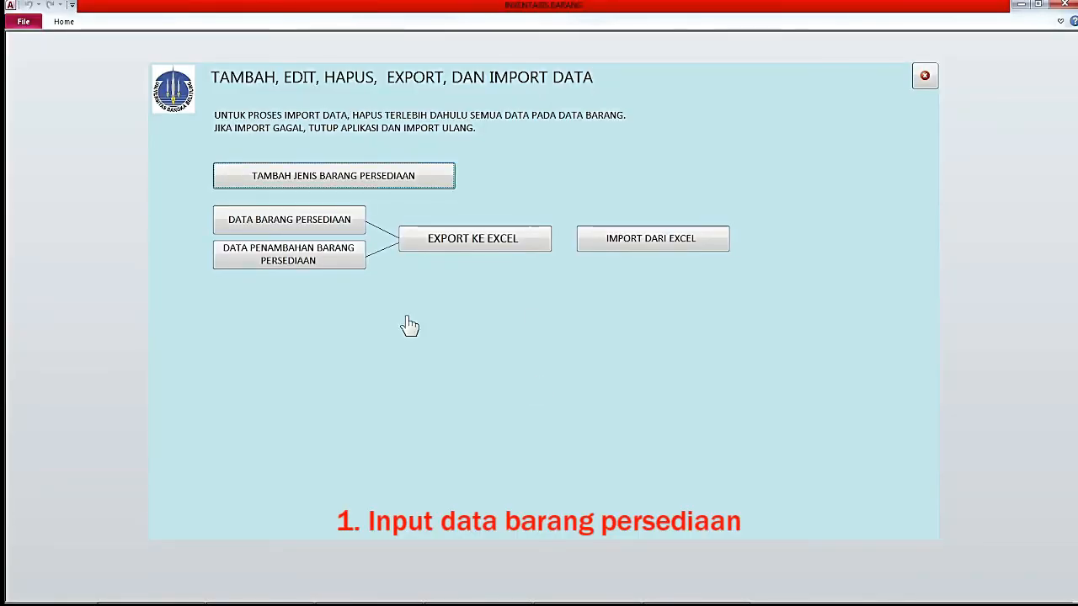
# Browse the Pasir, Solar and Kerikil records and view Pasir's add-quantity form.
pyautogui.click(331, 183)
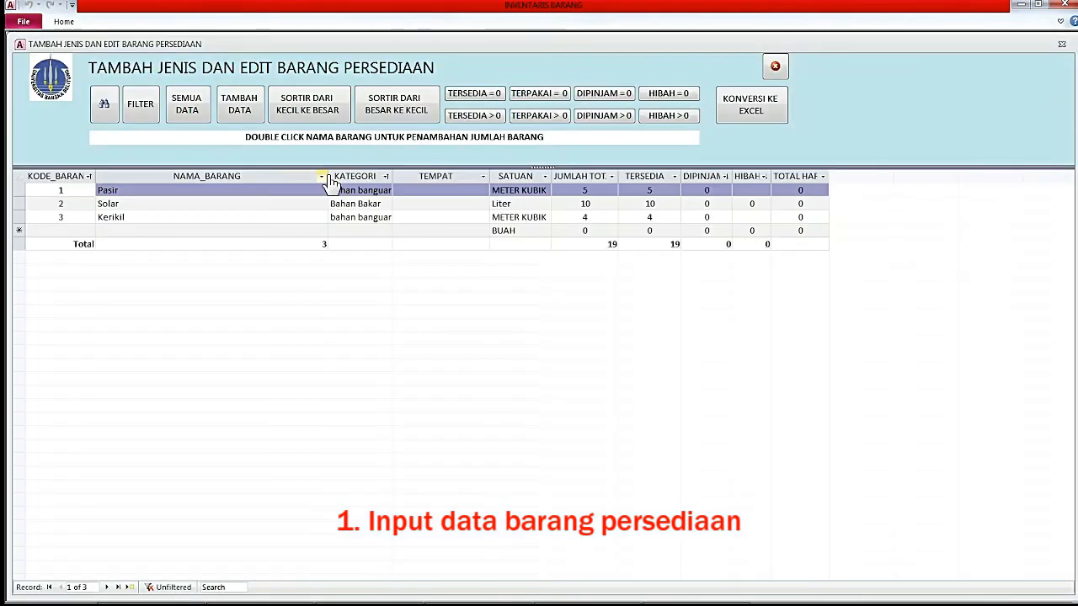
pyautogui.click(196, 192)
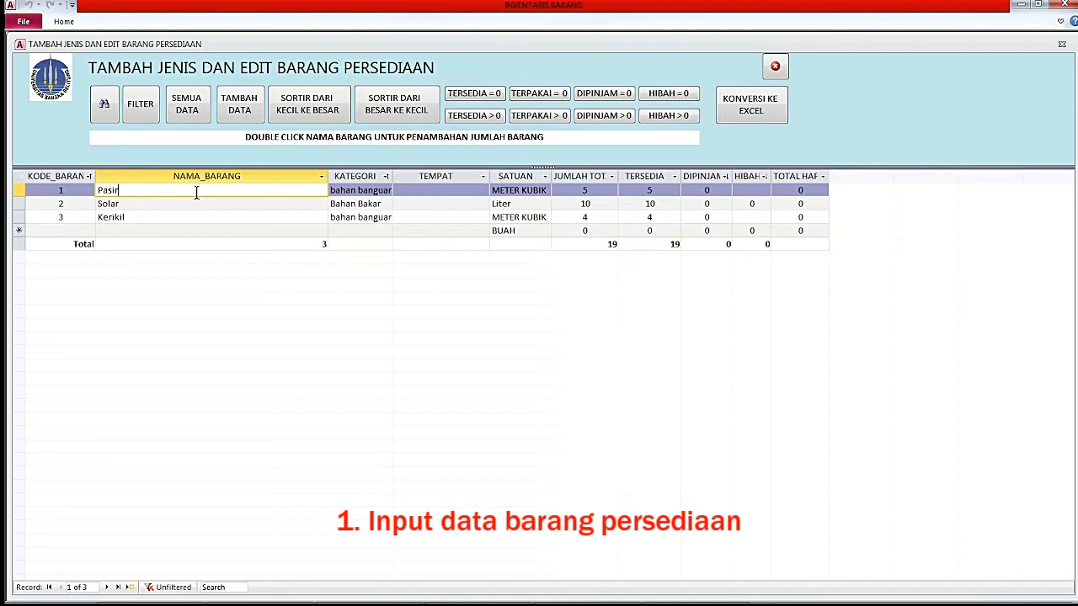
pyautogui.click(145, 203)
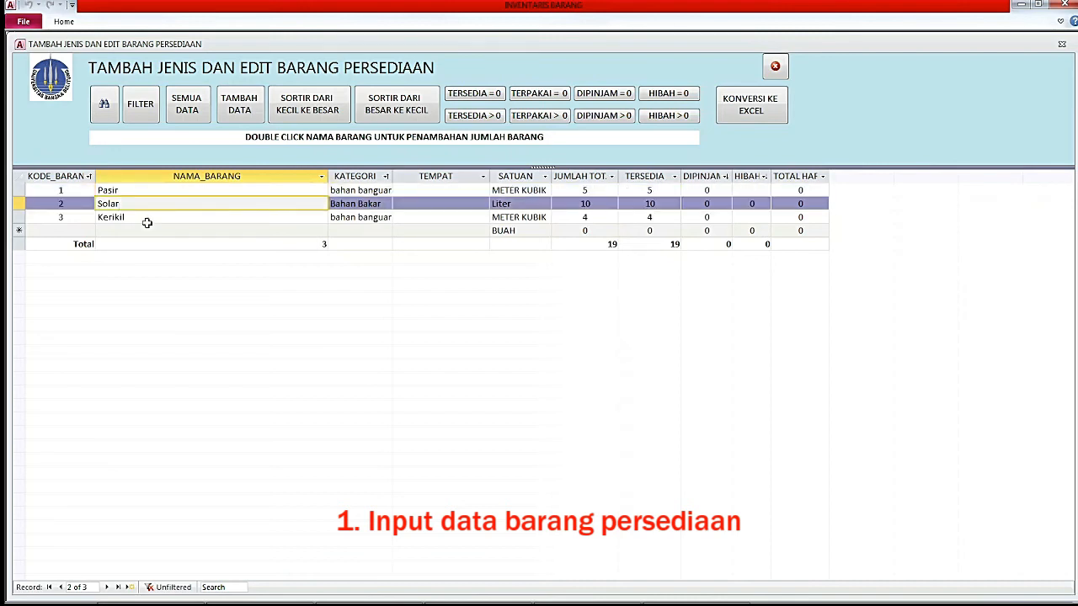
pyautogui.click(146, 218)
pyautogui.click(166, 192)
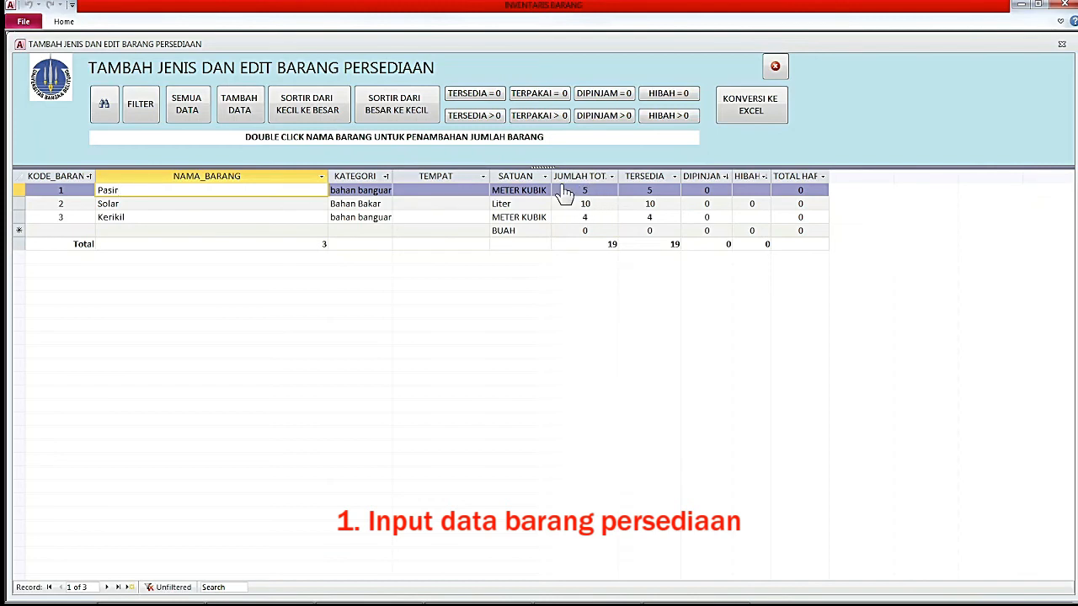
pyautogui.doubleClick(254, 190)
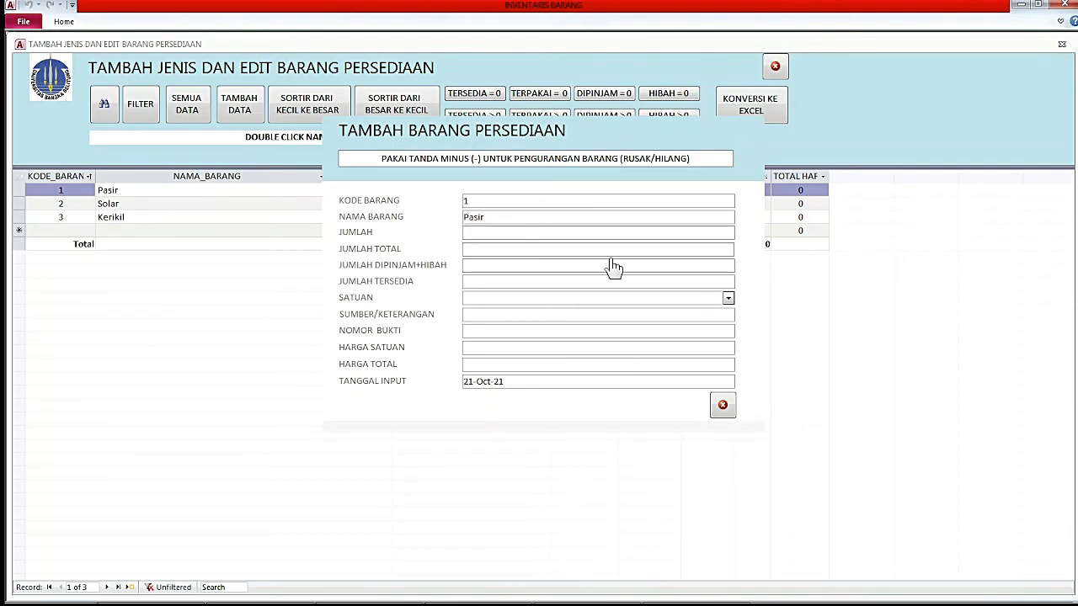
pyautogui.click(722, 408)
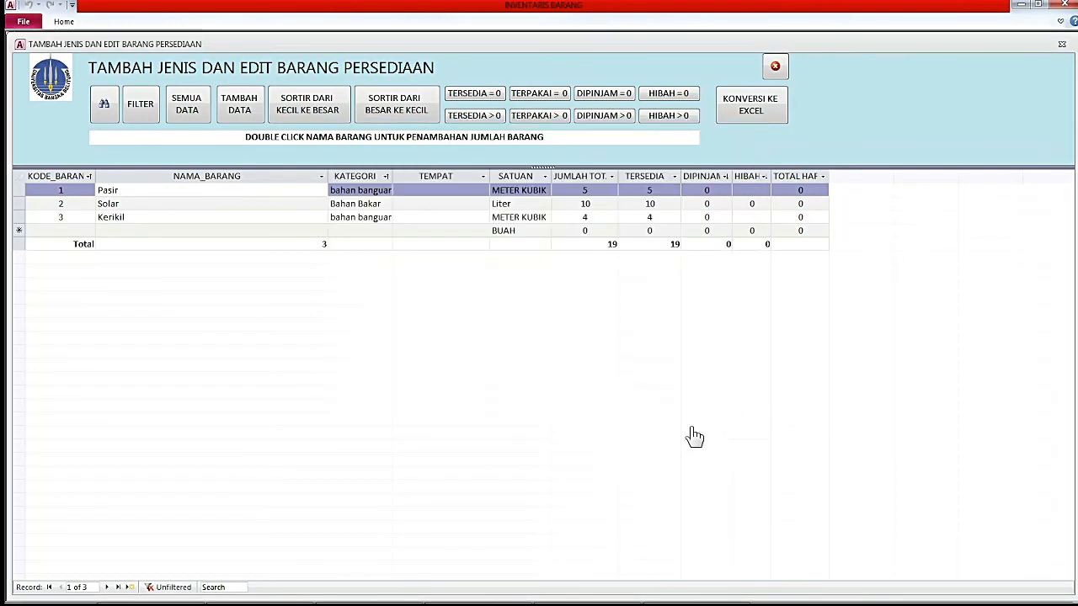
# Set TEMPAT to Gudang for Pasir and Kerikil and Drum for Solar, then close the forms.
pyautogui.click(461, 190)
pyautogui.write('Gudang')
pyautogui.click(436, 217)
pyautogui.write('G')
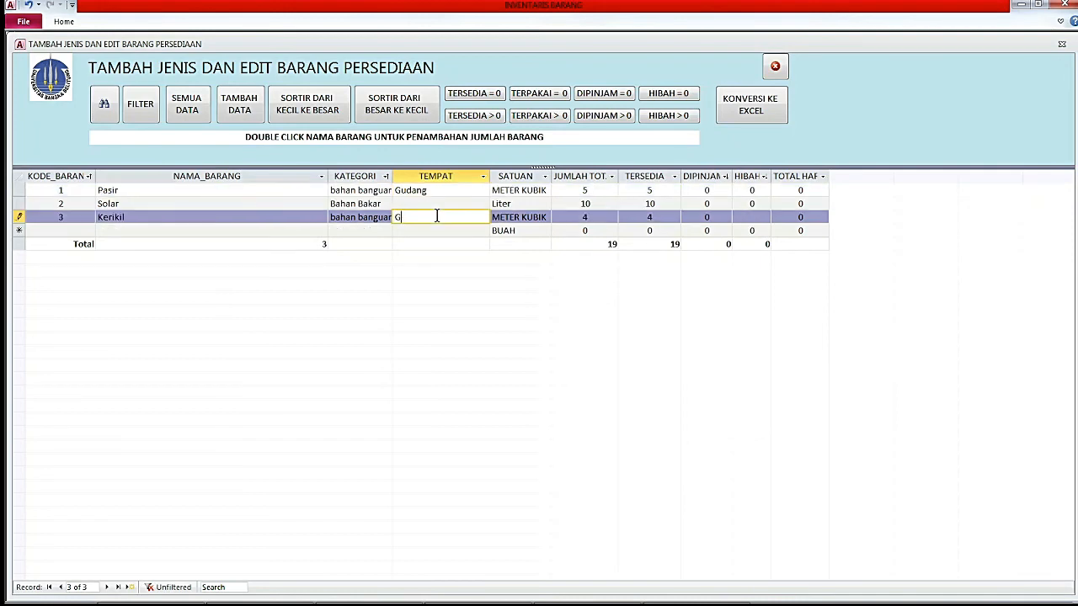
pyautogui.write('udang')
pyautogui.click(416, 206)
pyautogui.write('Dru')
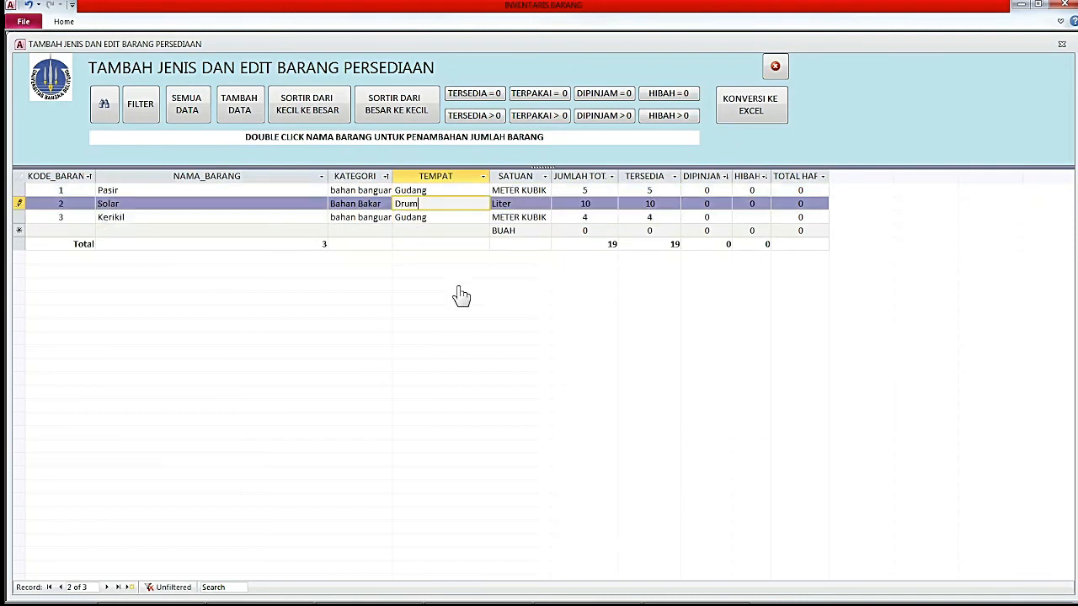
pyautogui.write('m')
pyautogui.press('Down')
pyautogui.click(776, 66)
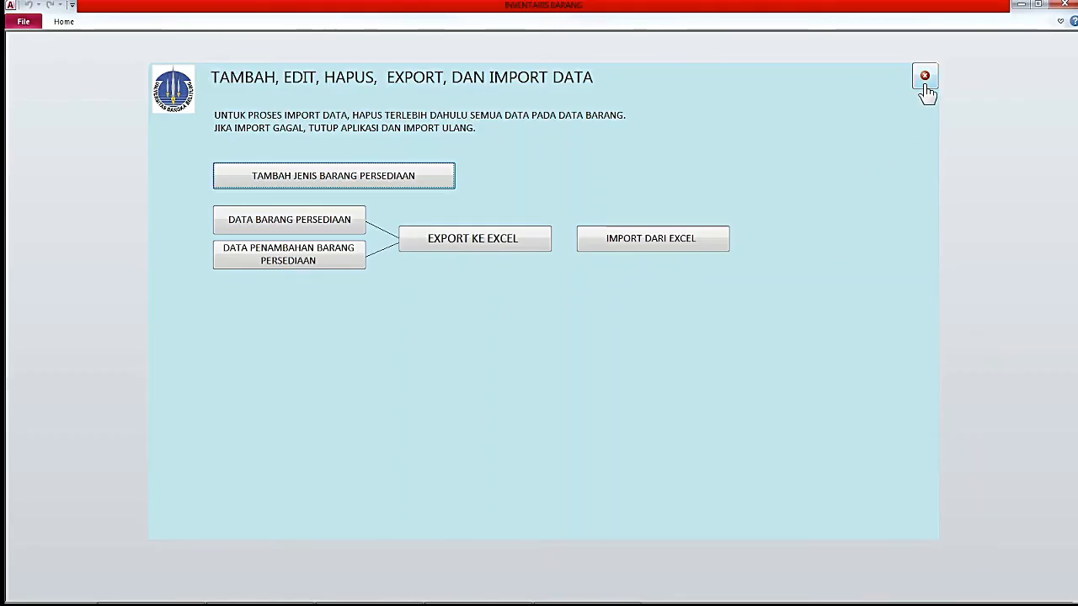
pyautogui.click(925, 84)
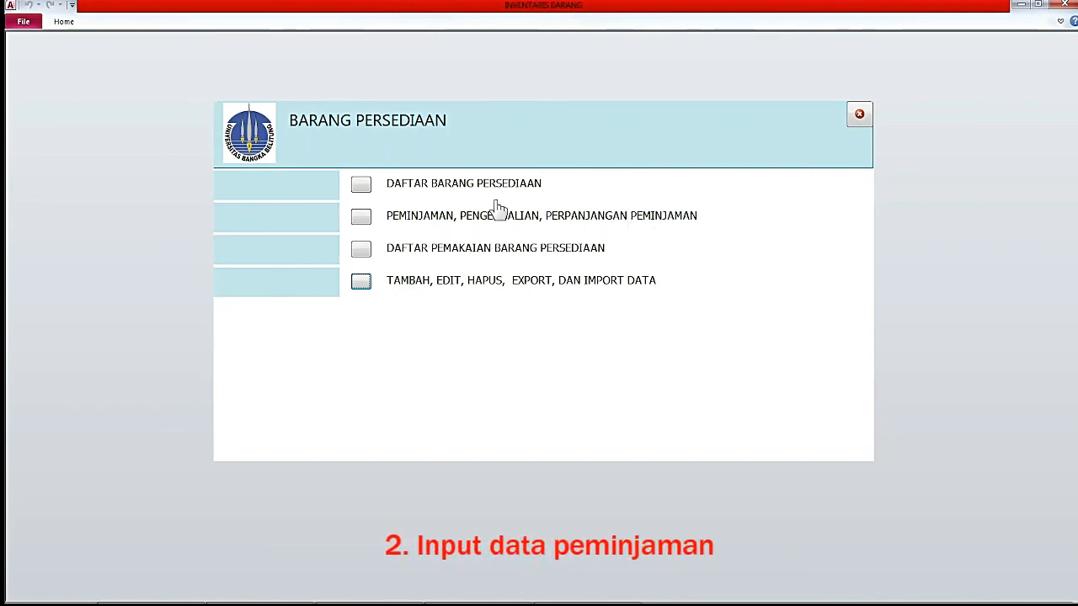
# Enter the access password for the PEMINJAMAN, PENGEMBALIAN, PERPANJANGAN PEMINJAMAN section.
pyautogui.click(362, 221)
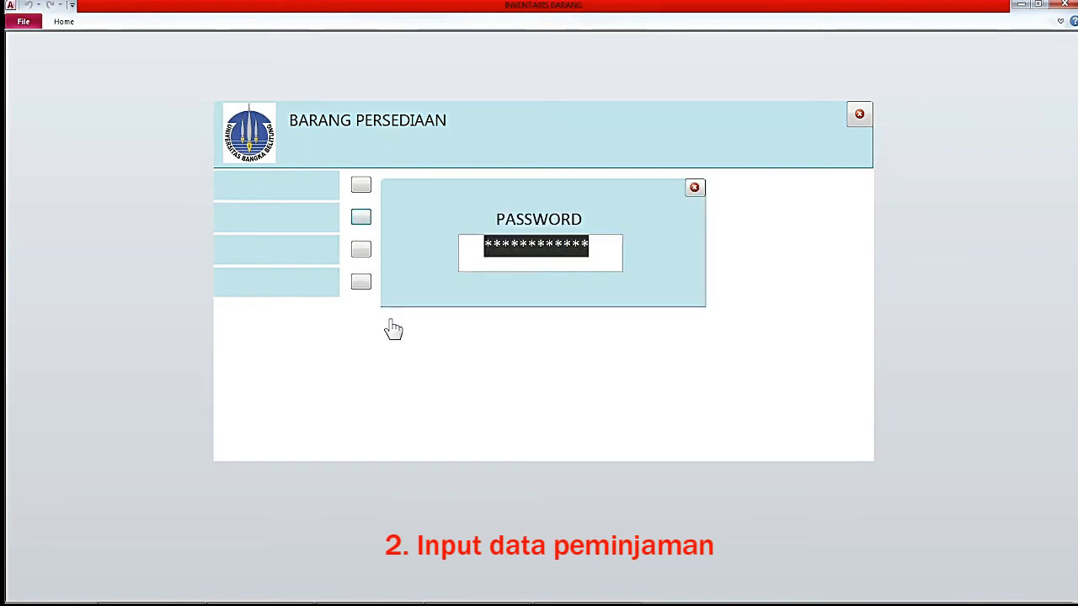
pyautogui.write('*****')
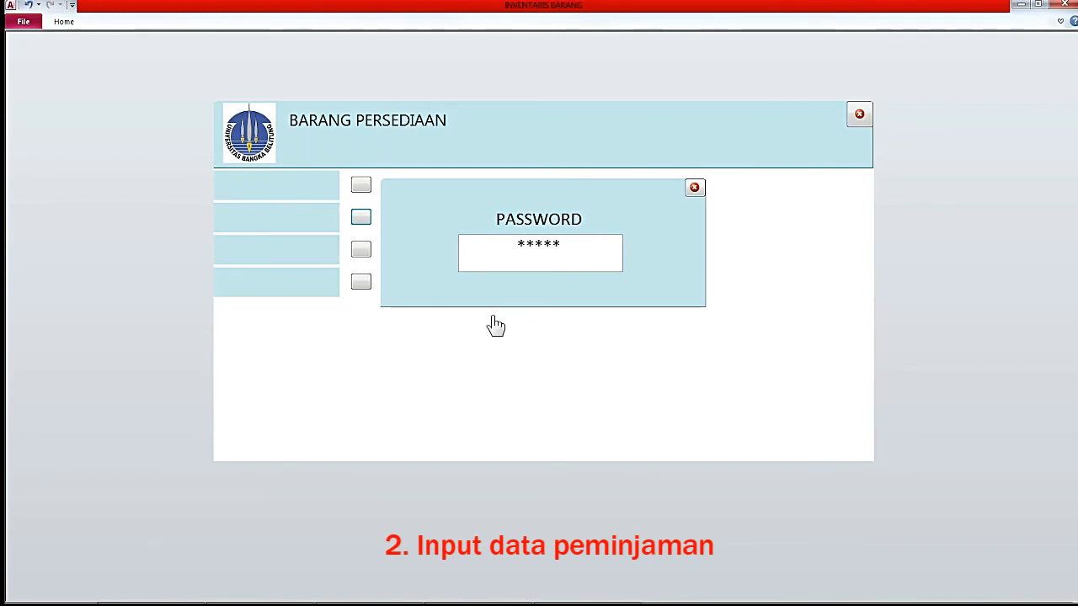
pyautogui.press('Return')
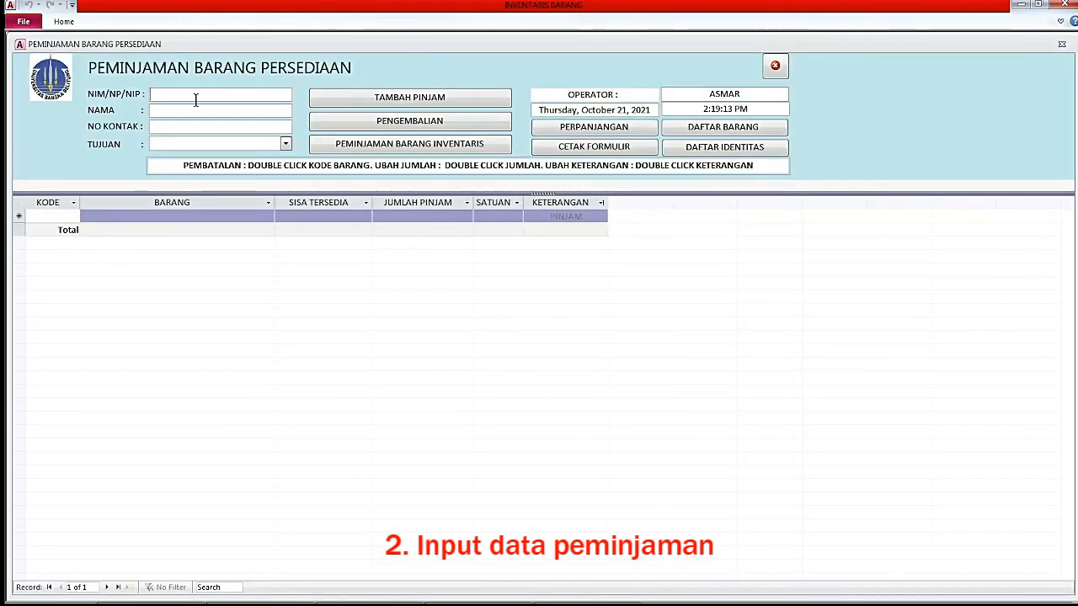
# Start a TUGAS AKHIR loan for the borrower's student ID and add item code 1 (Pasir).
pyautogui.write('1021811028')
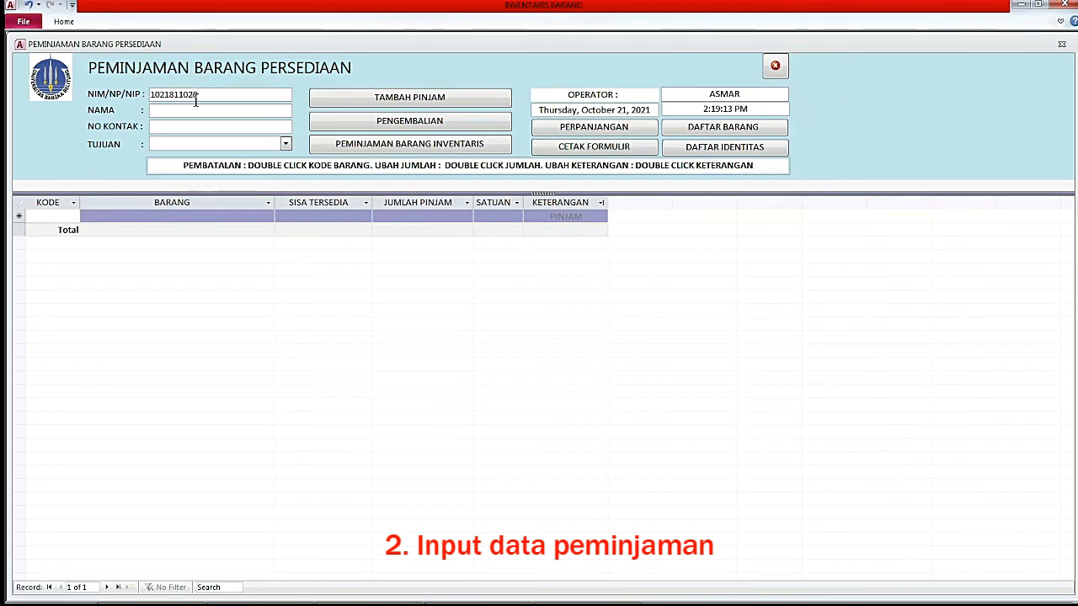
pyautogui.press('Return')
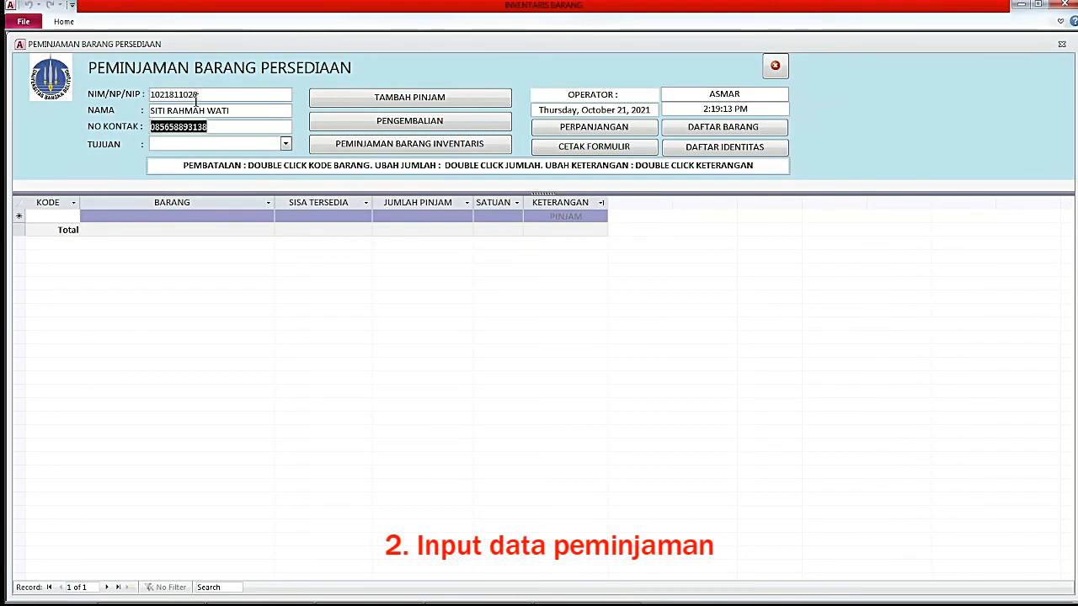
pyautogui.click(176, 144)
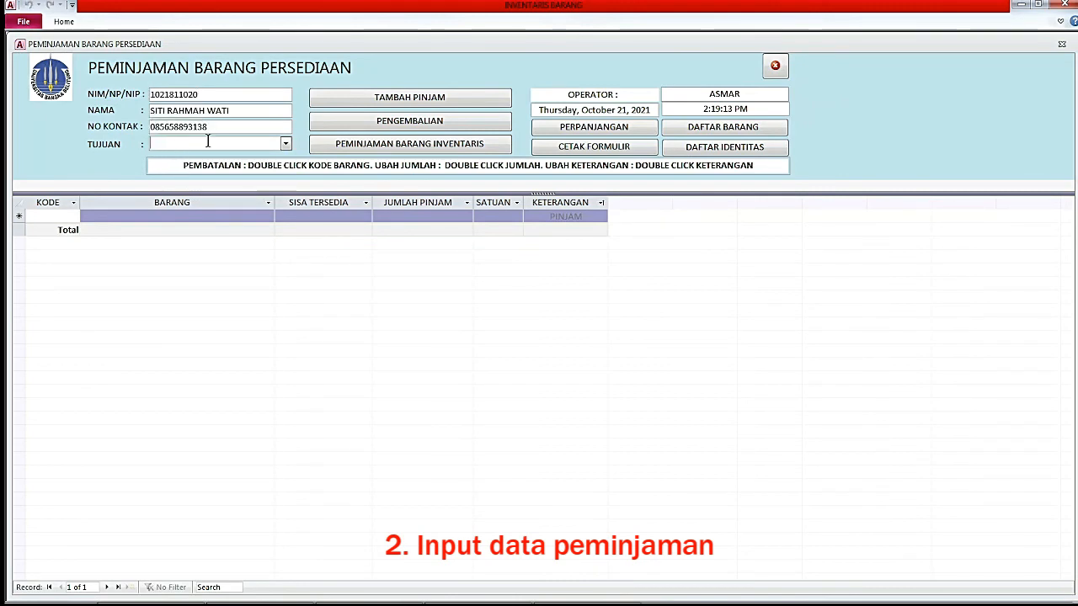
pyautogui.click(286, 144)
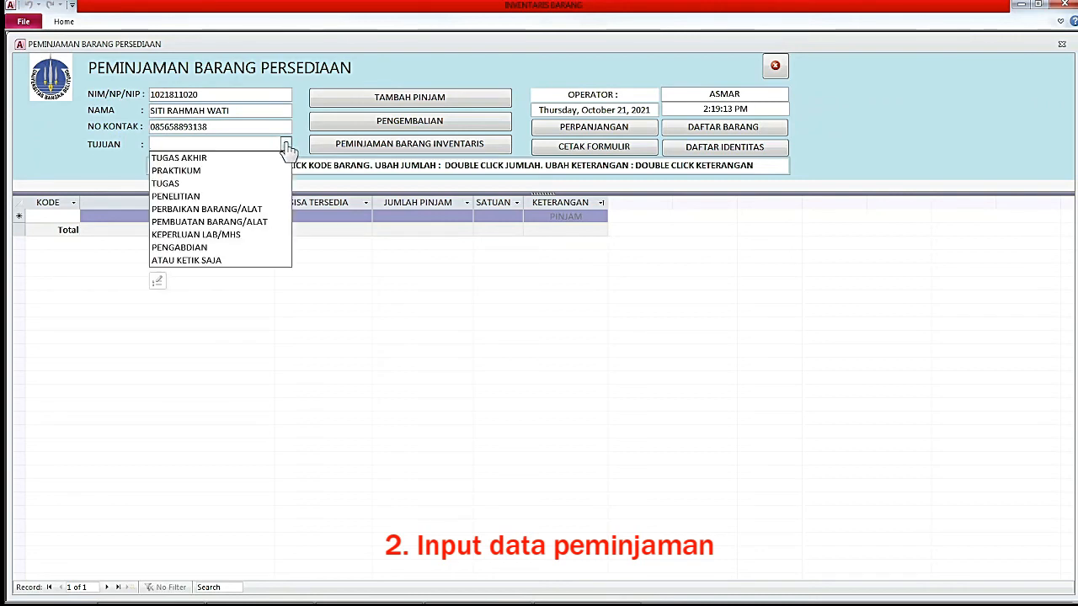
pyautogui.click(195, 158)
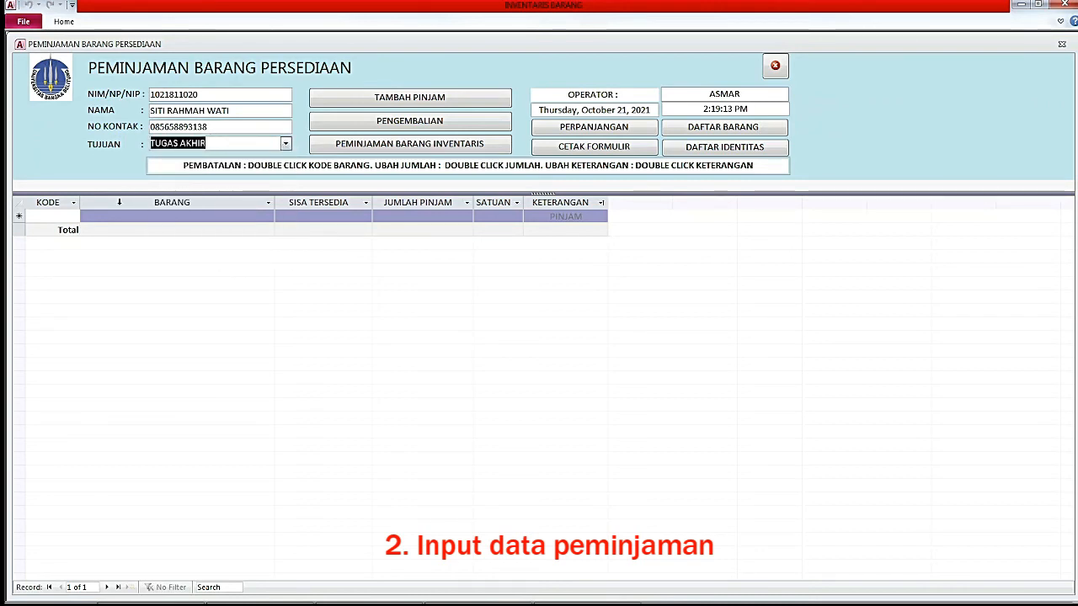
pyautogui.press('Tab')
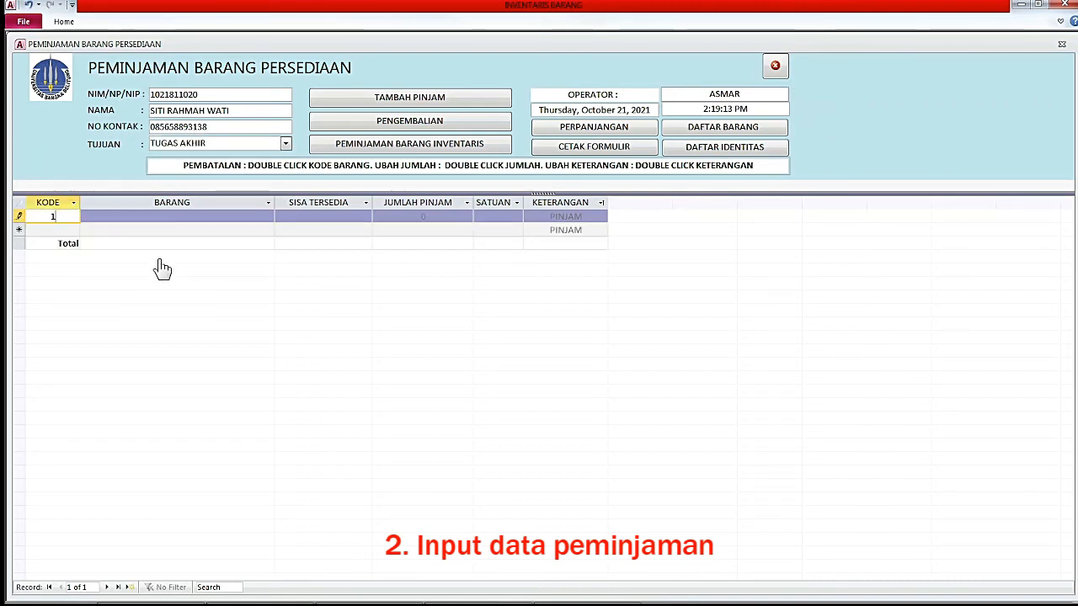
pyautogui.write('1')
pyautogui.press('Return')
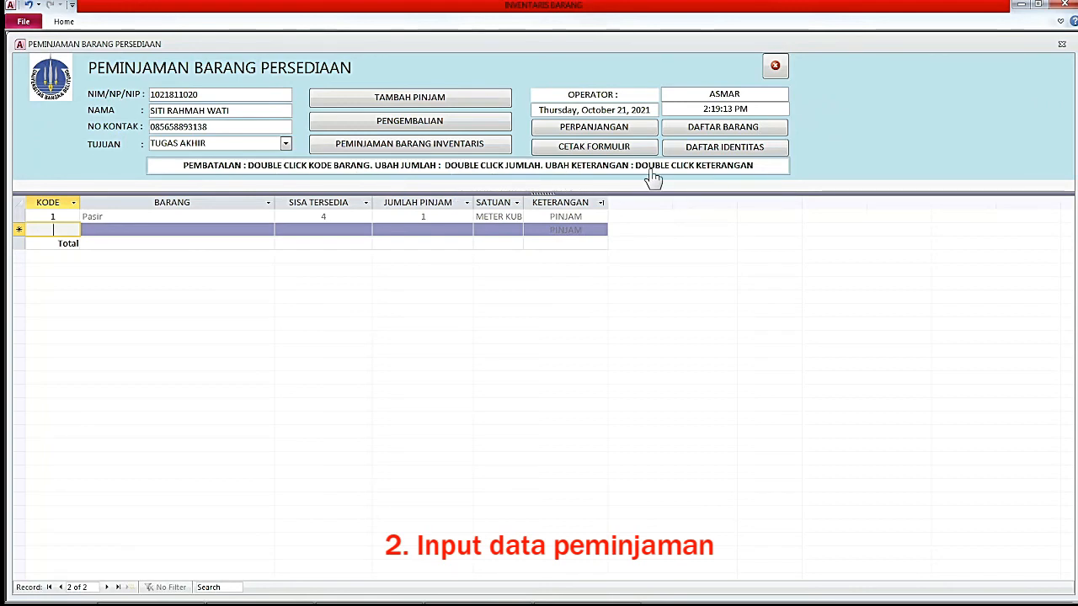
# Set Pasir's borrowed quantity to 7 with remark PINJAM, triggering the insufficient-stock warning.
pyautogui.click(560, 218)
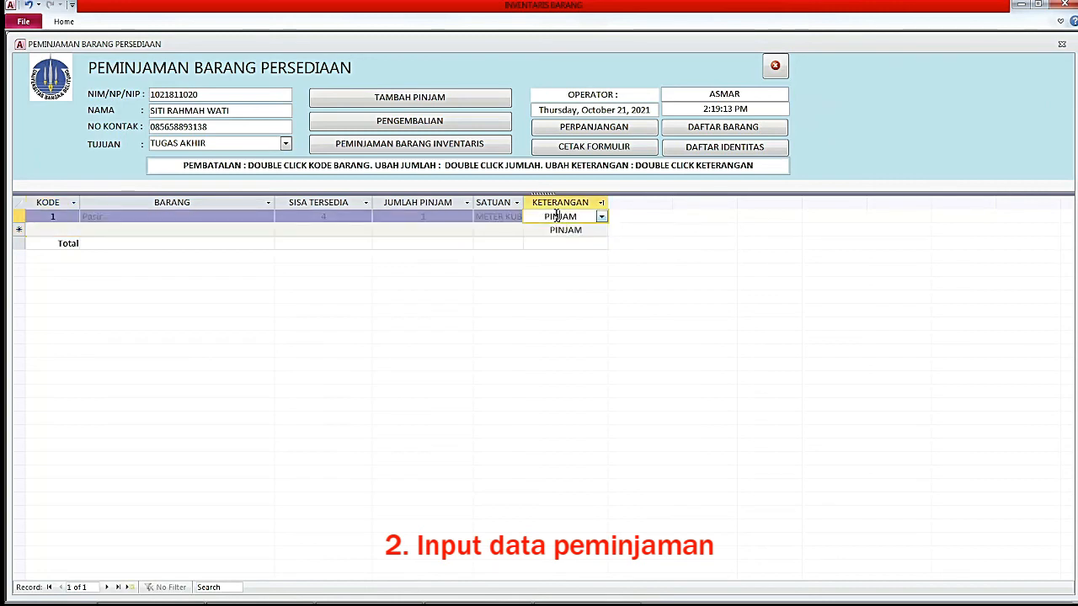
pyautogui.click(601, 217)
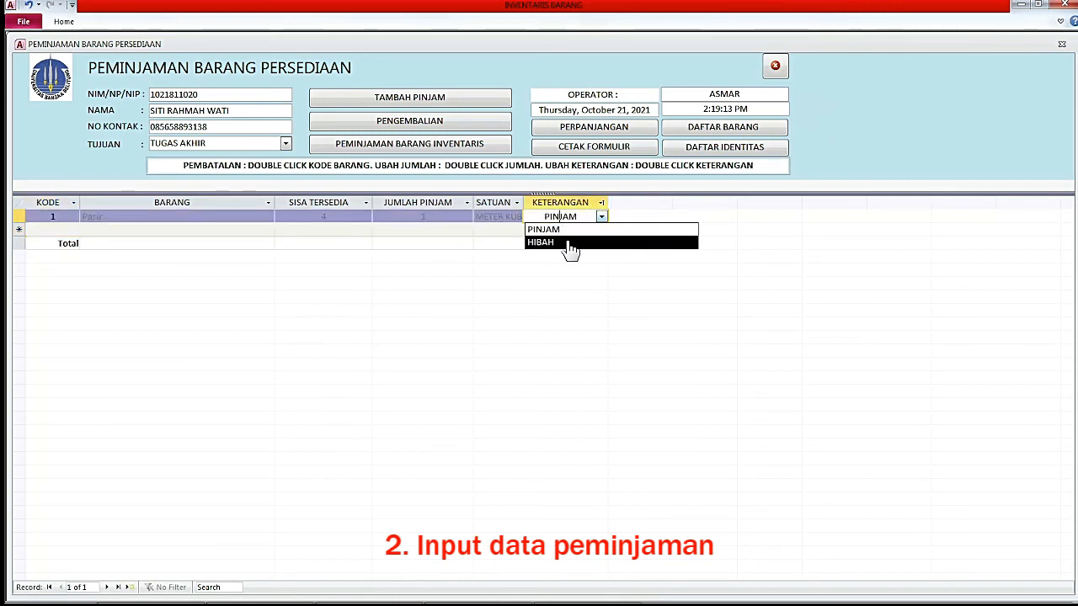
pyautogui.click(568, 243)
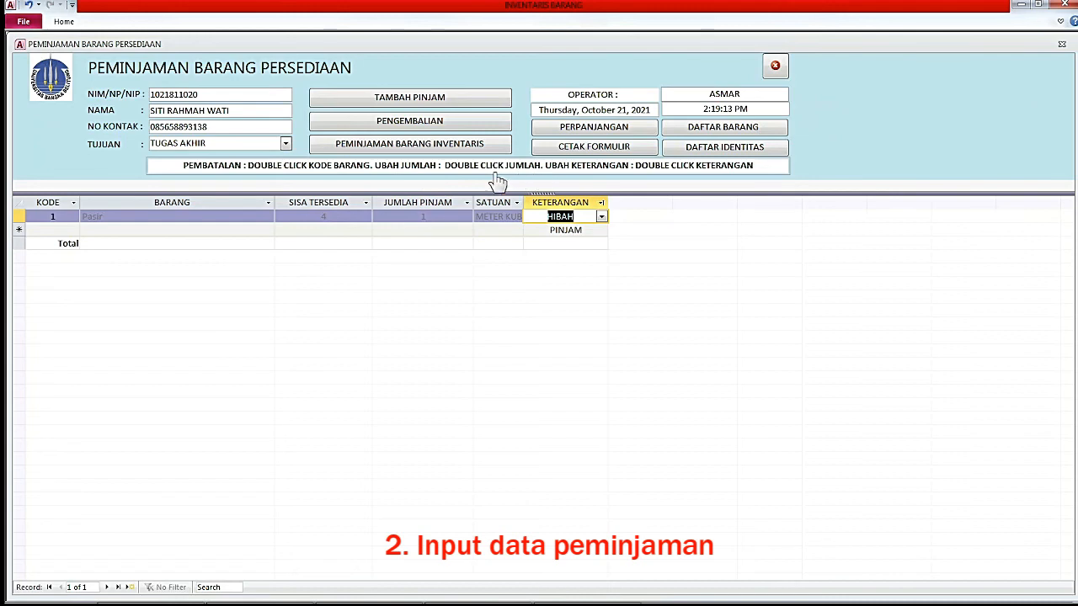
pyautogui.doubleClick(425, 216)
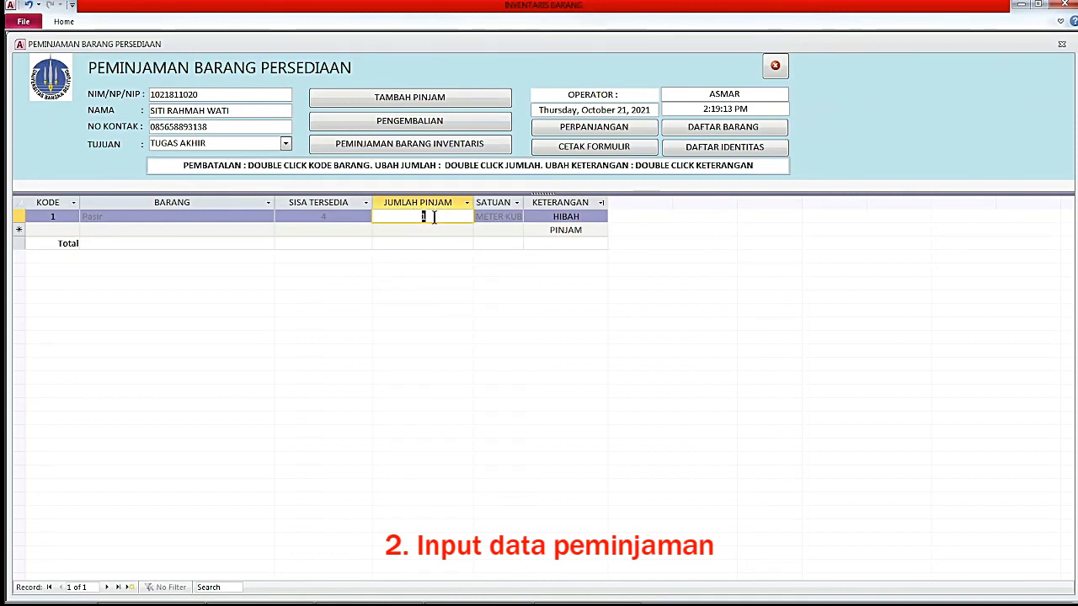
pyautogui.click(438, 216)
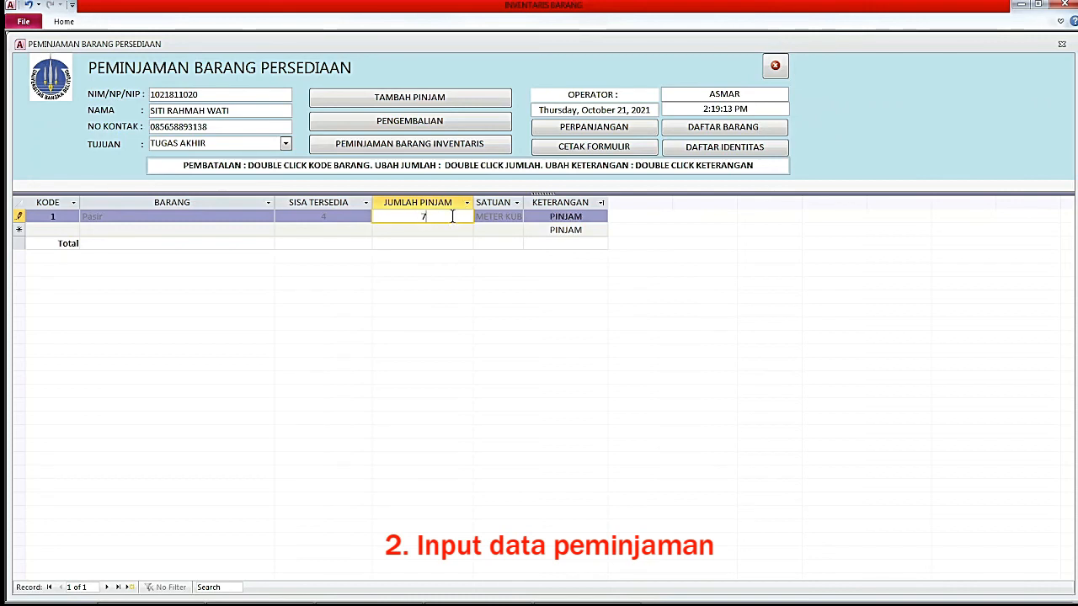
pyautogui.press('BackSpace')
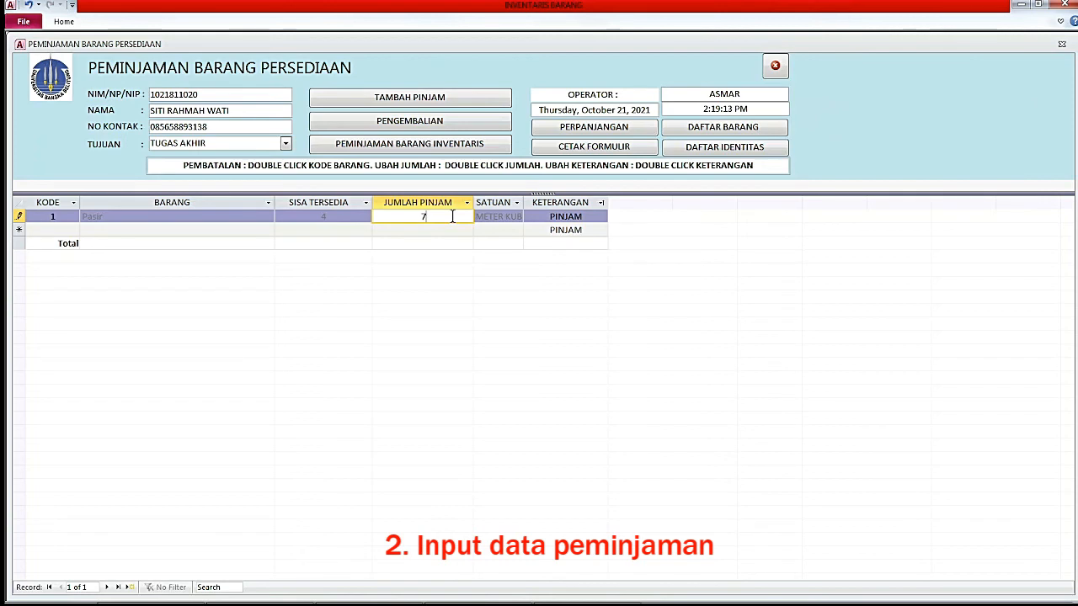
pyautogui.press('Return')
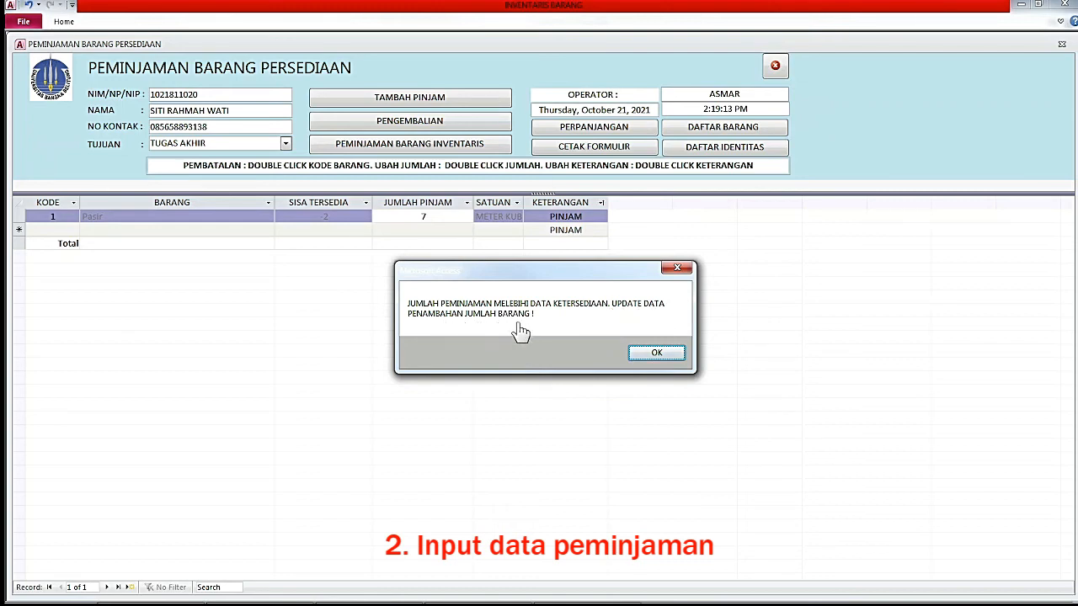
# Dismiss the warning, change Pasir's borrowed quantity to 3 and mark it HIBAH.
pyautogui.click(658, 354)
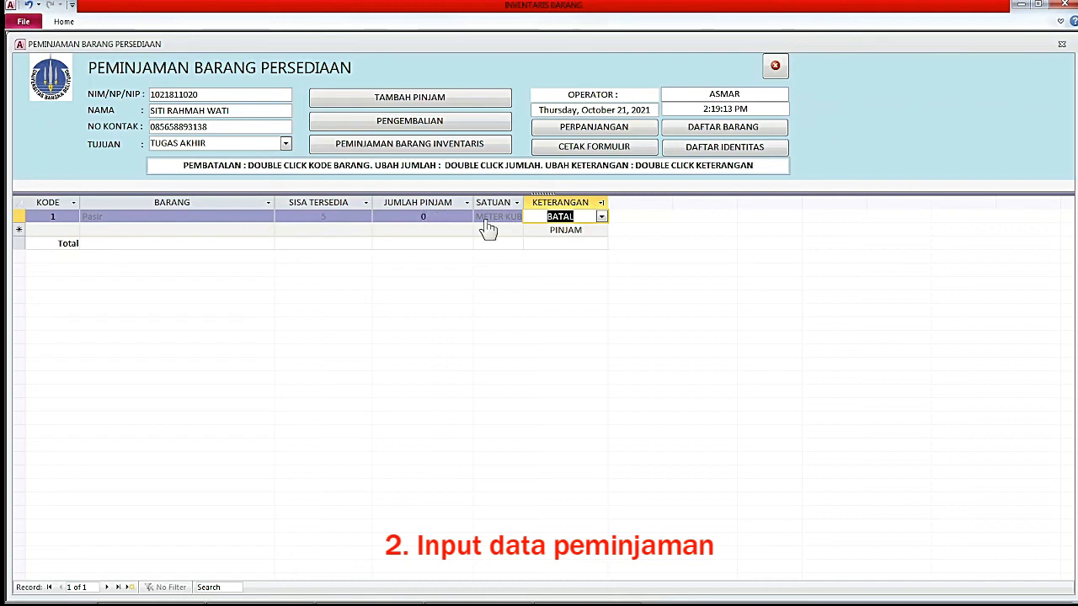
pyautogui.click(420, 216)
pyautogui.moveTo(424, 217); pyautogui.dragTo(445, 217)
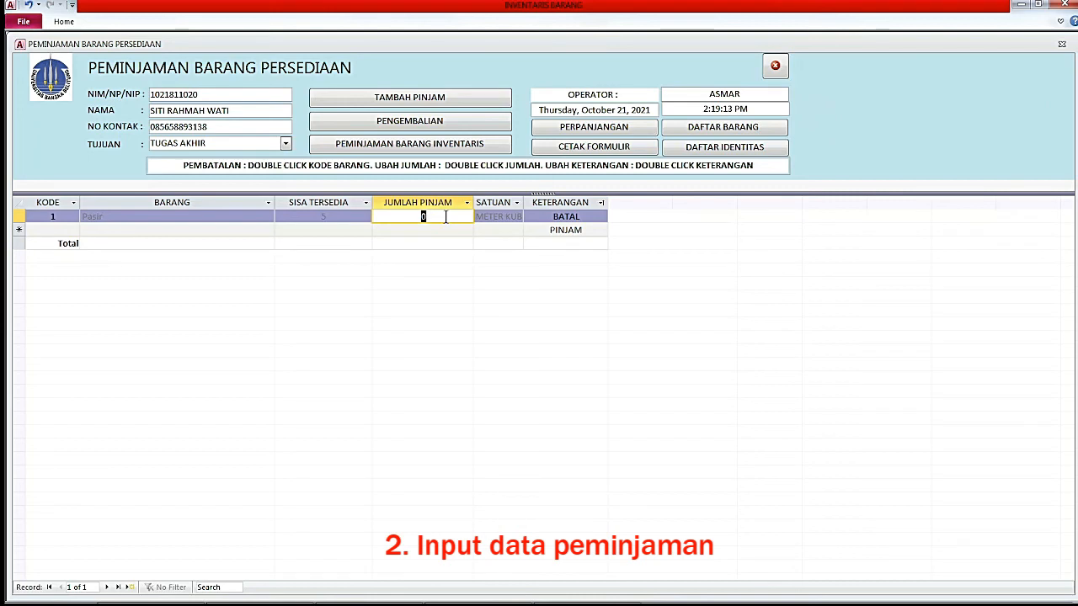
pyautogui.write('3')
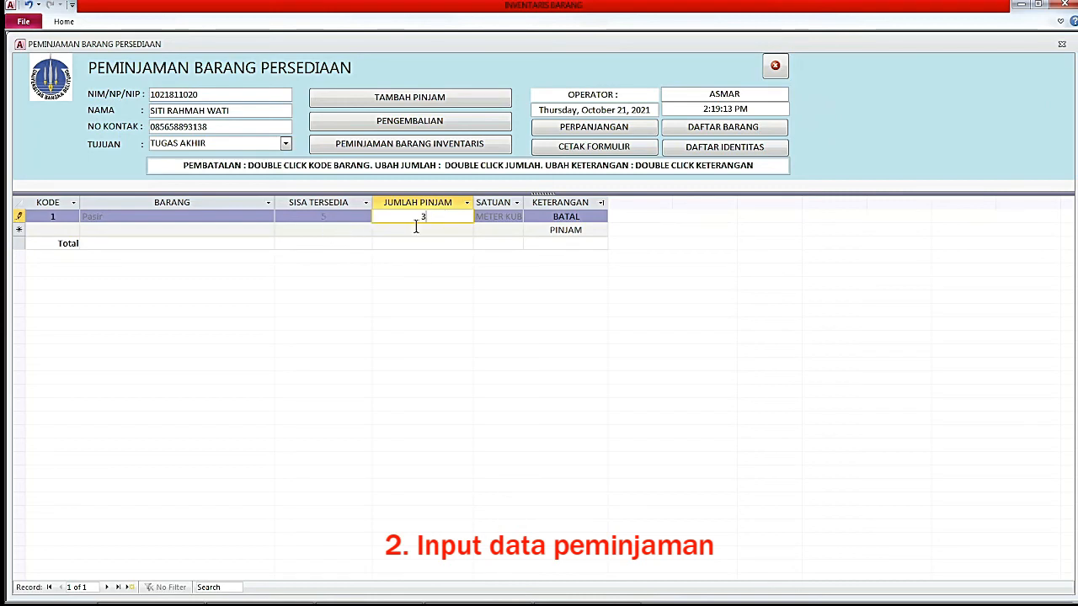
pyautogui.press('Tab')
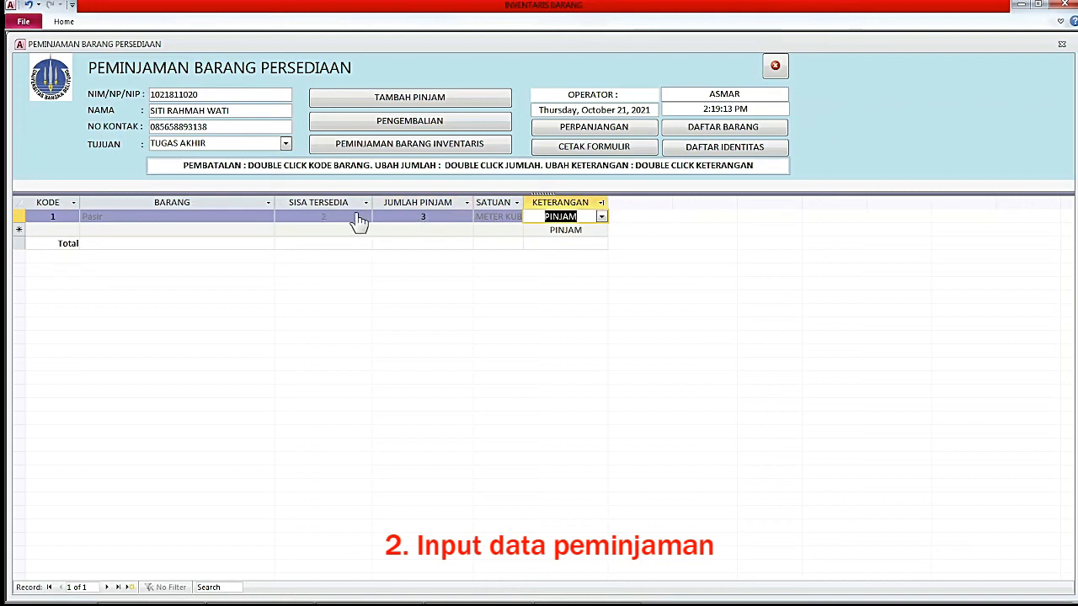
pyautogui.click(602, 218)
pyautogui.click(573, 242)
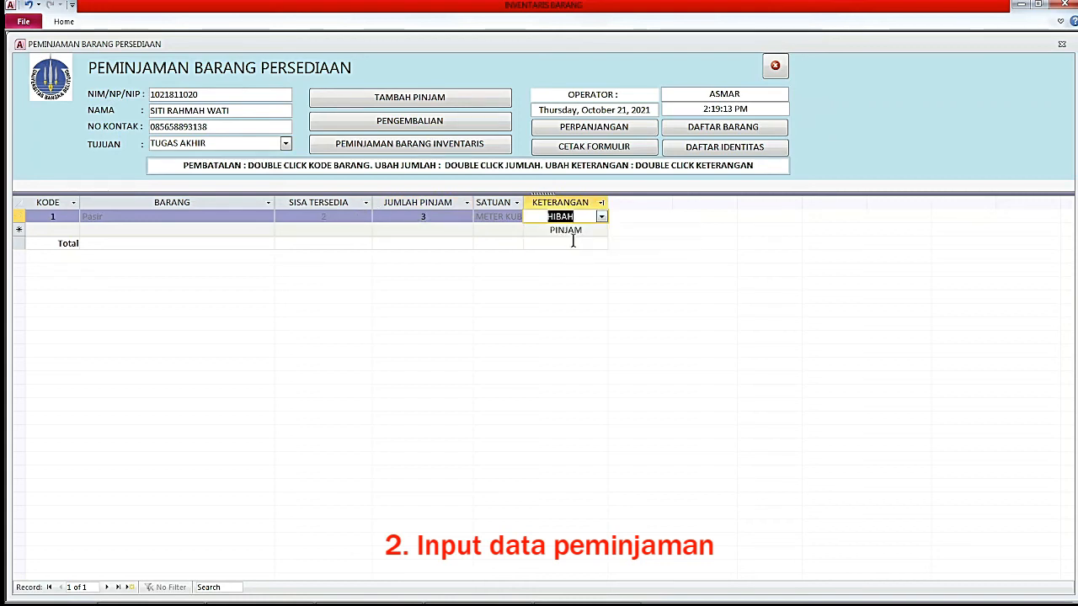
pyautogui.click(59, 227)
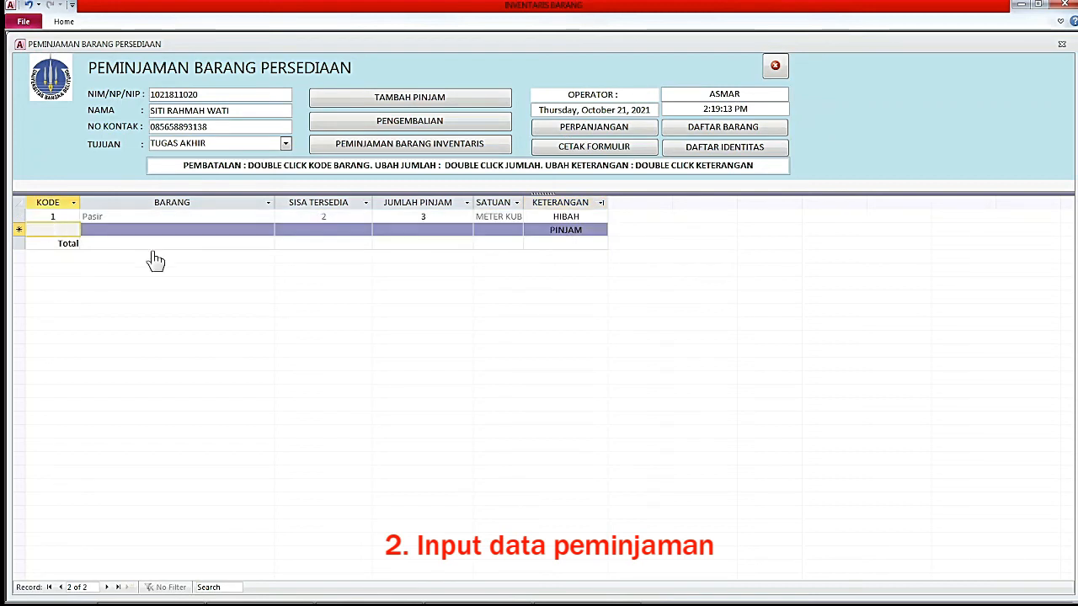
# Add two Kerikil lines with item code 3, correcting the invalid code 4.
pyautogui.write('3')
pyautogui.press('Return')
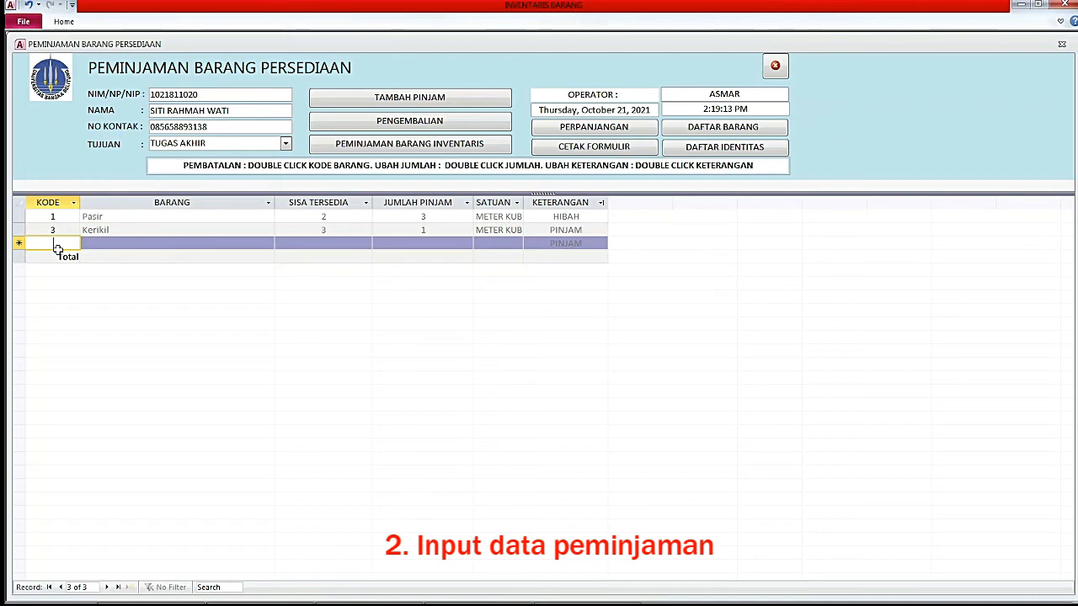
pyautogui.write('4')
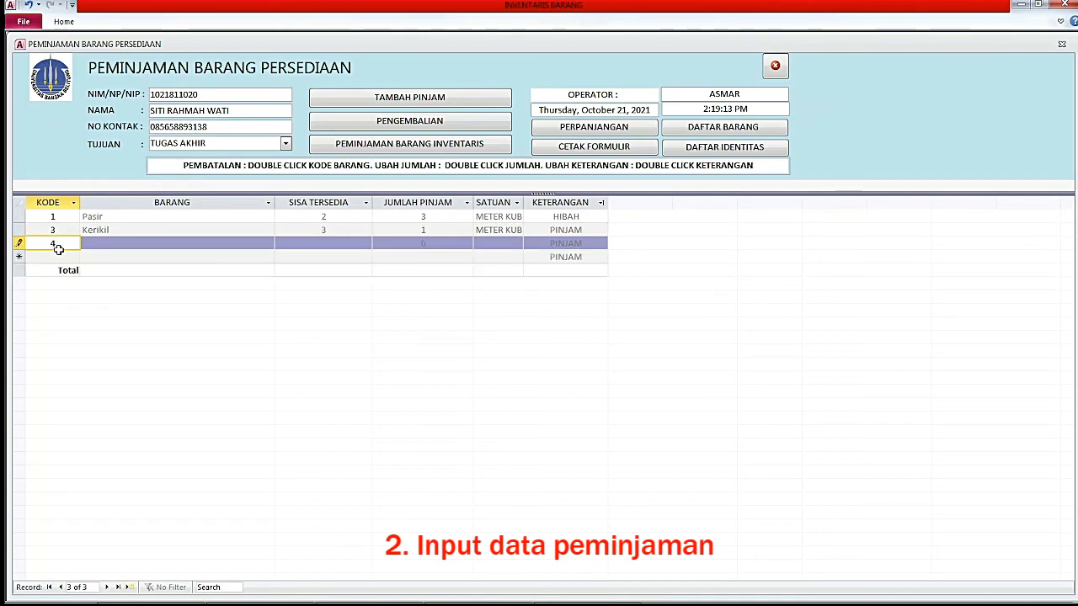
pyautogui.press('Return')
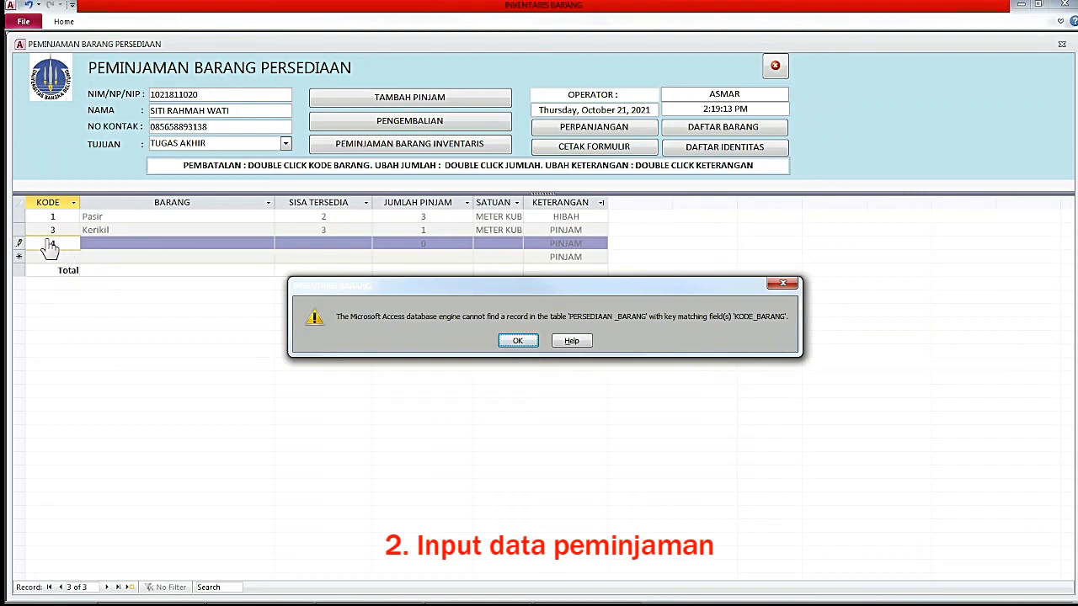
pyautogui.click(518, 340)
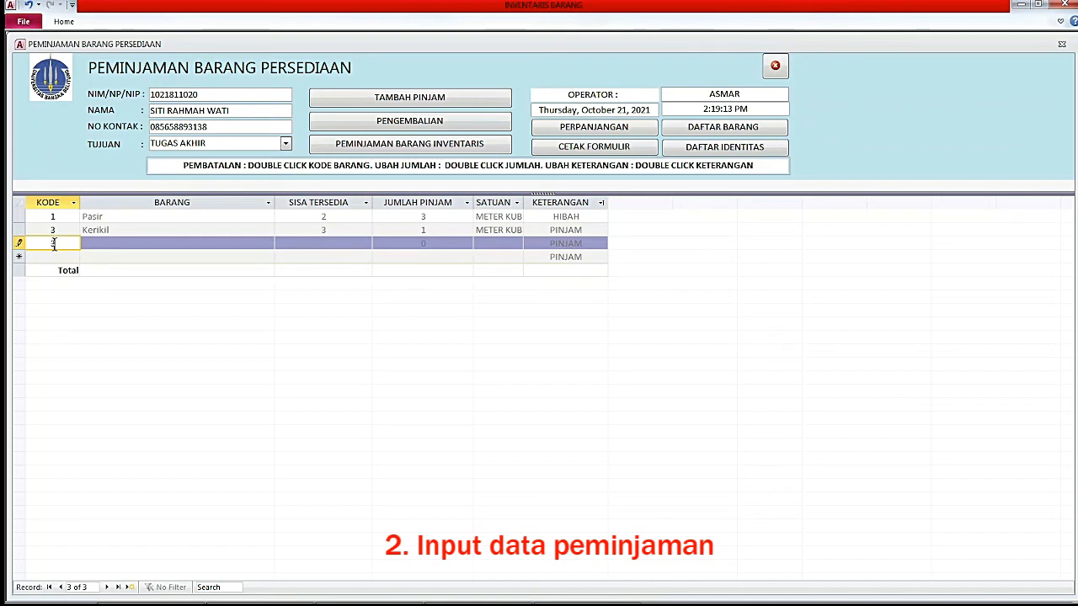
pyautogui.press('Return')
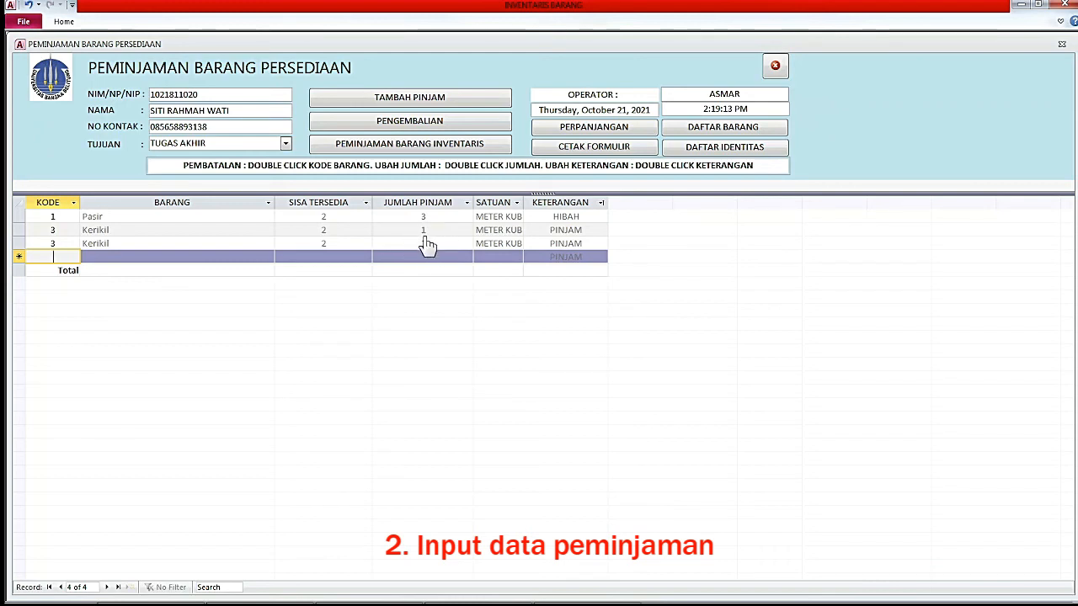
# Change the first Kerikil loan line's remark to HIBAH.
pyautogui.click(590, 231)
pyautogui.click(601, 232)
pyautogui.click(555, 255)
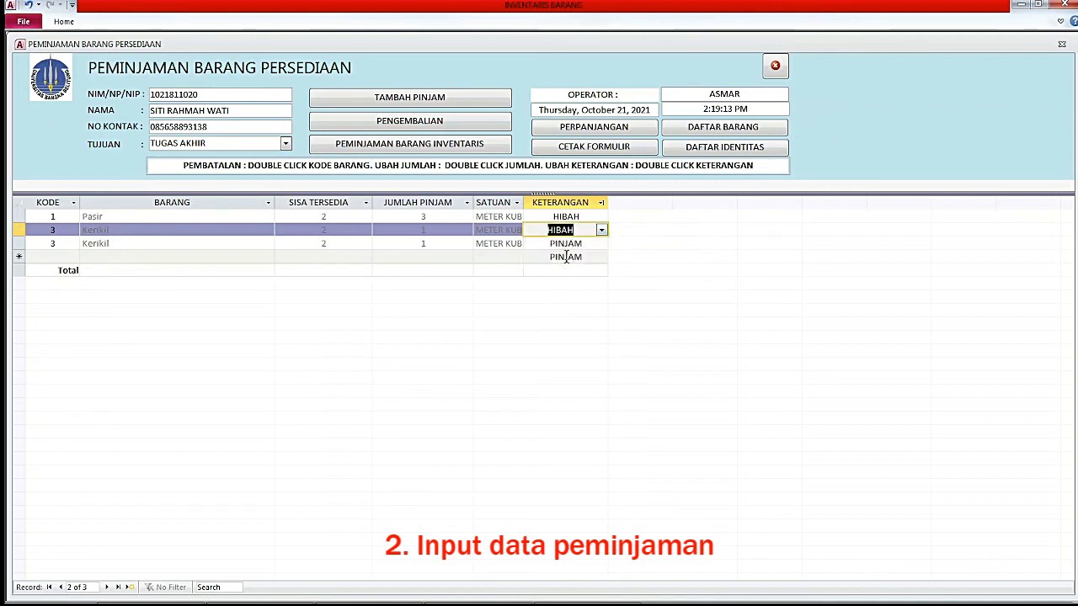
pyautogui.press('Return')
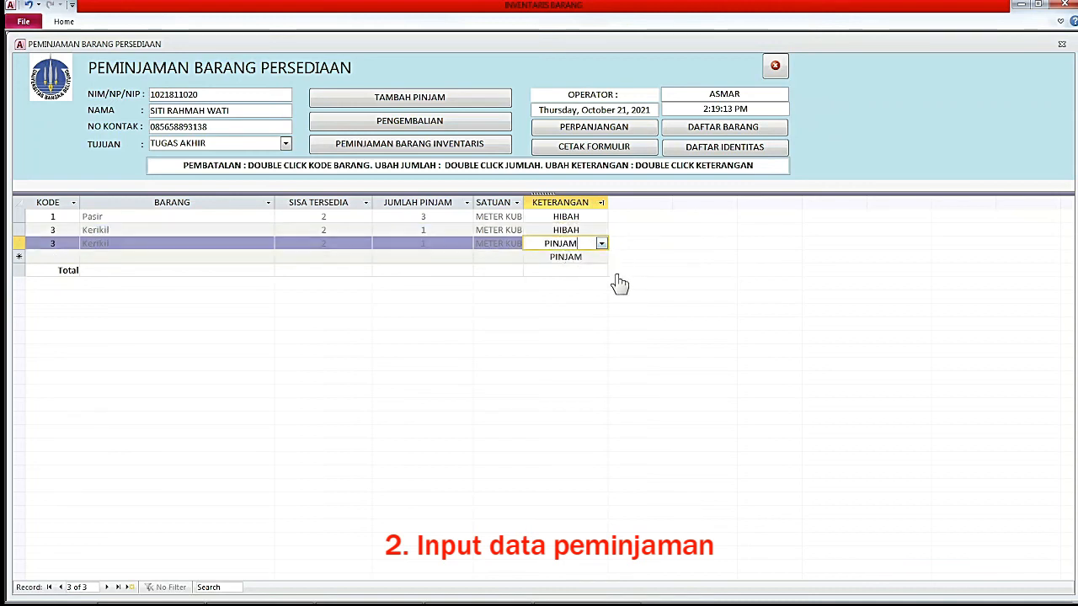
pyautogui.click(561, 230)
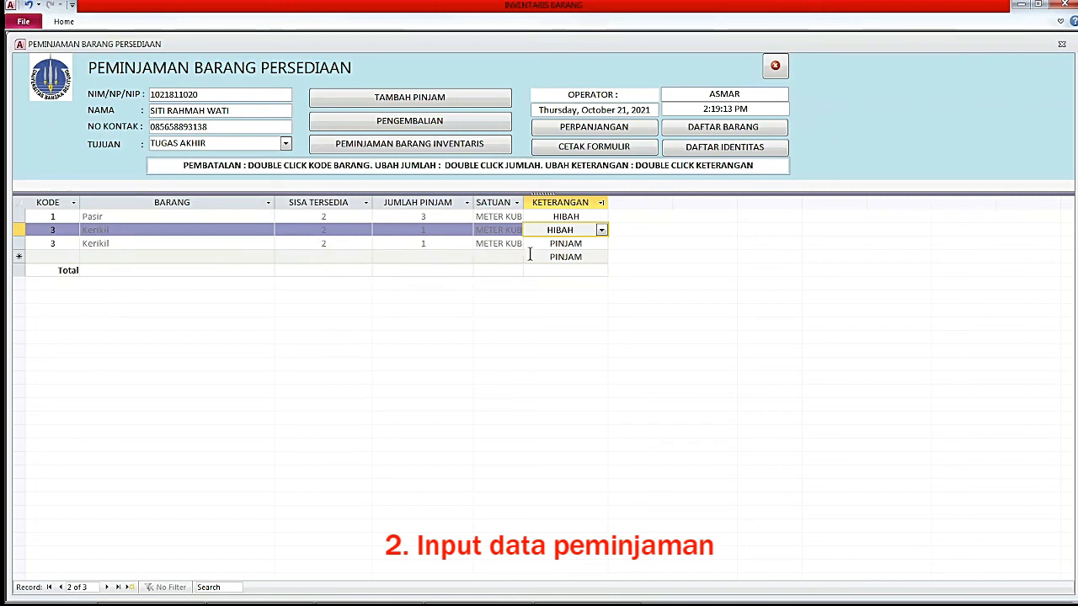
pyautogui.click(576, 243)
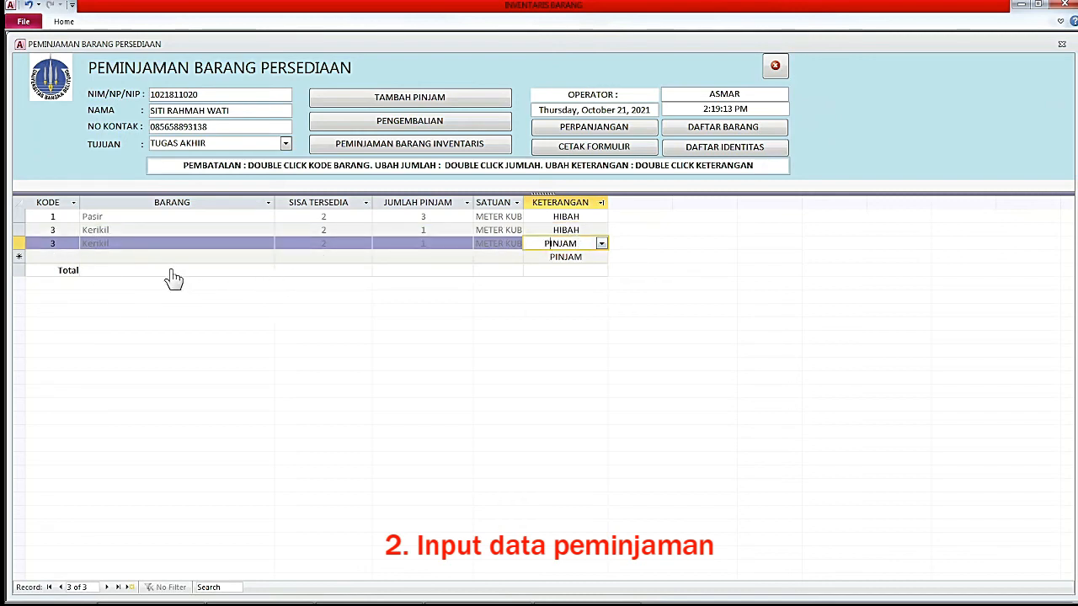
# Set the Total row to Sum the JUMLAH PINJAM column, showing 5.
pyautogui.click(54, 270)
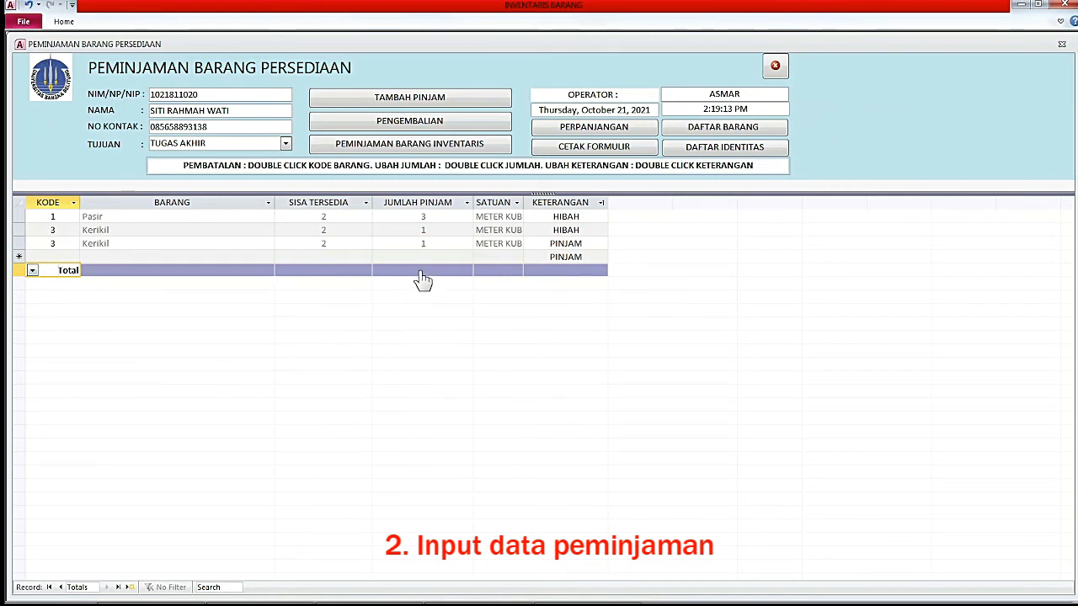
pyautogui.click(414, 246)
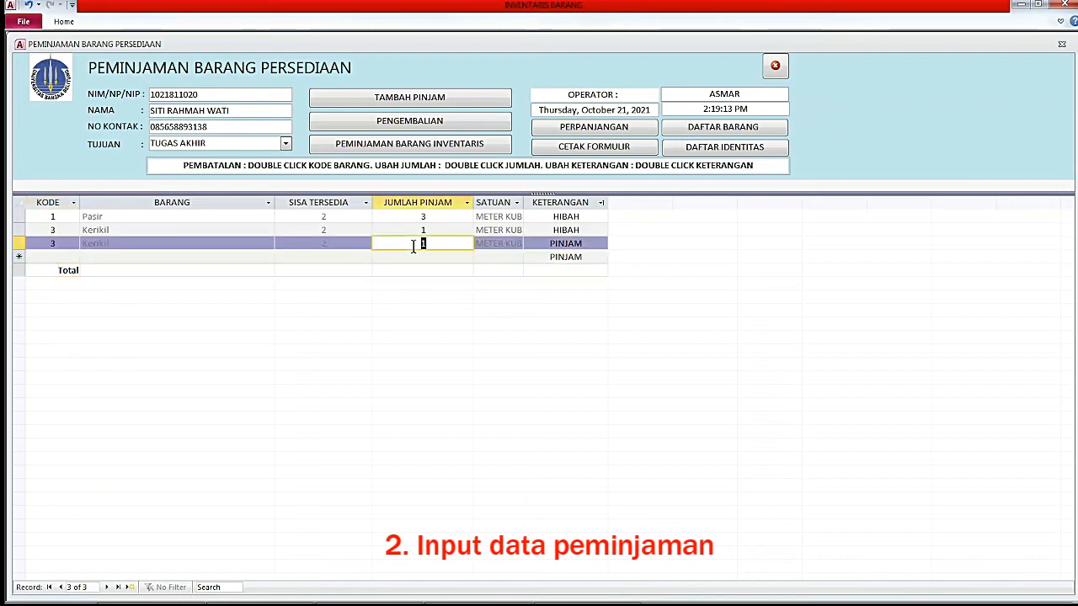
pyautogui.click(403, 271)
pyautogui.click(379, 271)
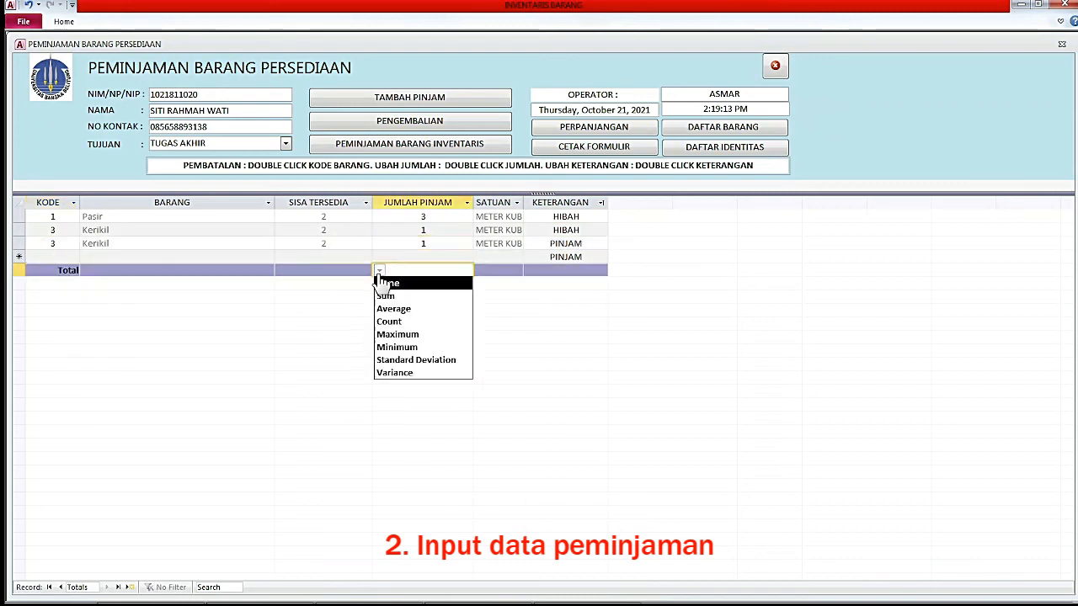
pyautogui.click(394, 298)
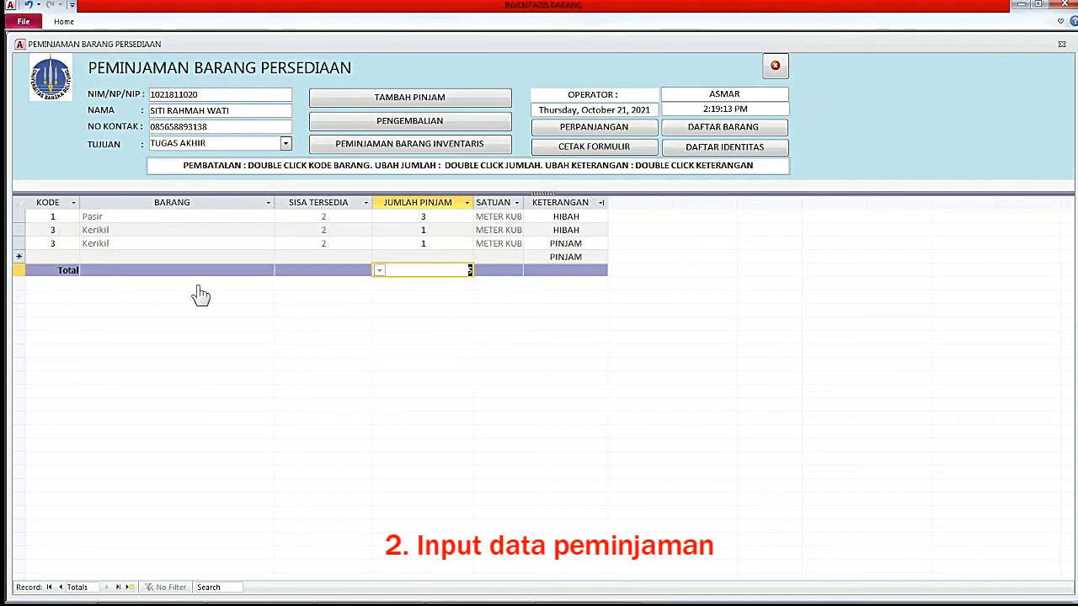
pyautogui.click(22, 271)
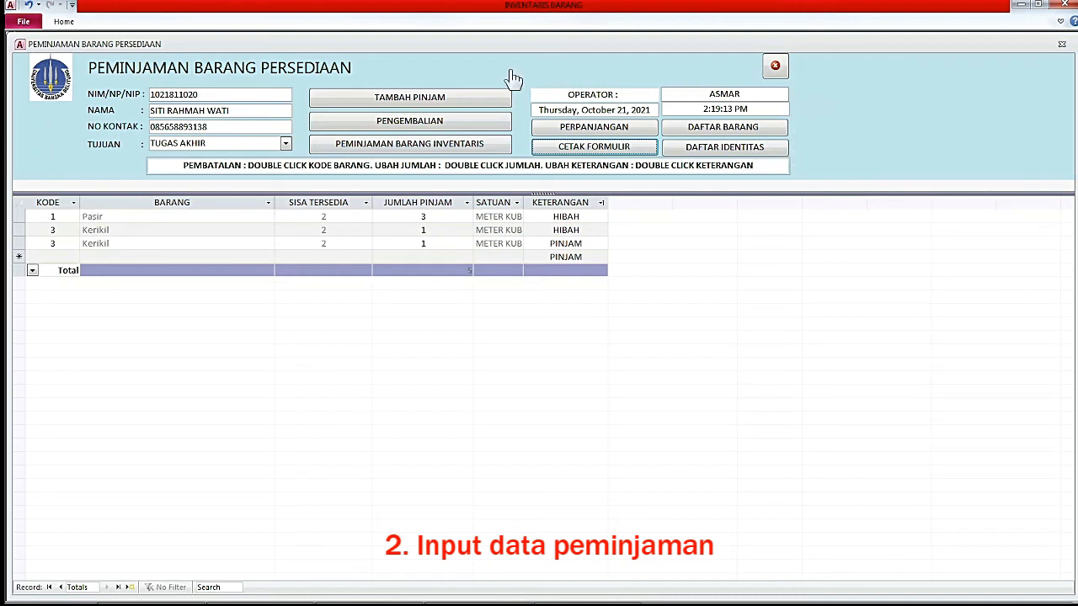
pyautogui.click(356, 131)
pyautogui.click(416, 148)
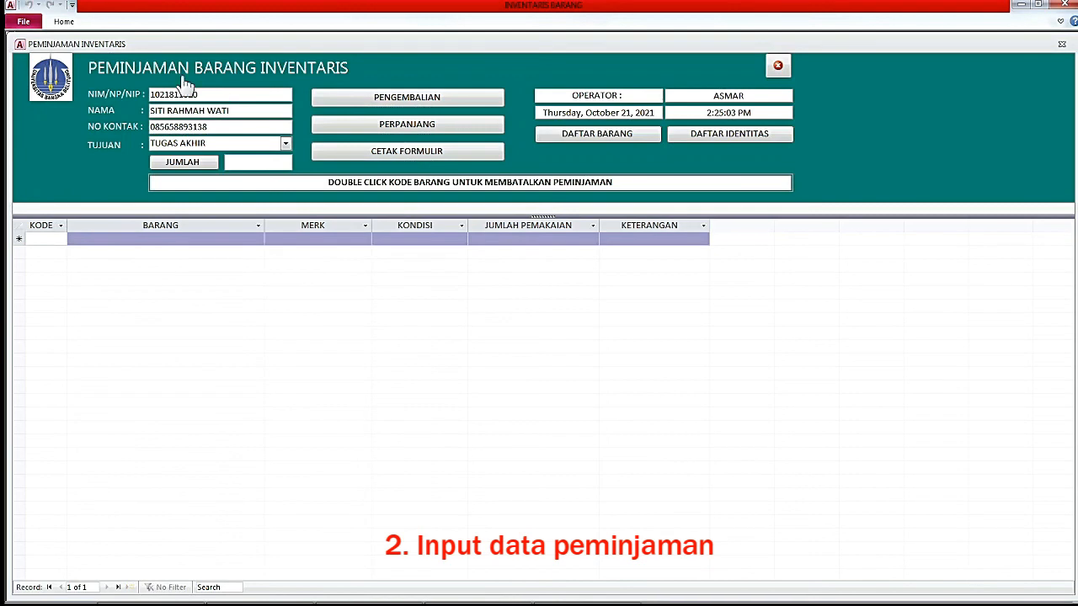
pyautogui.click(778, 67)
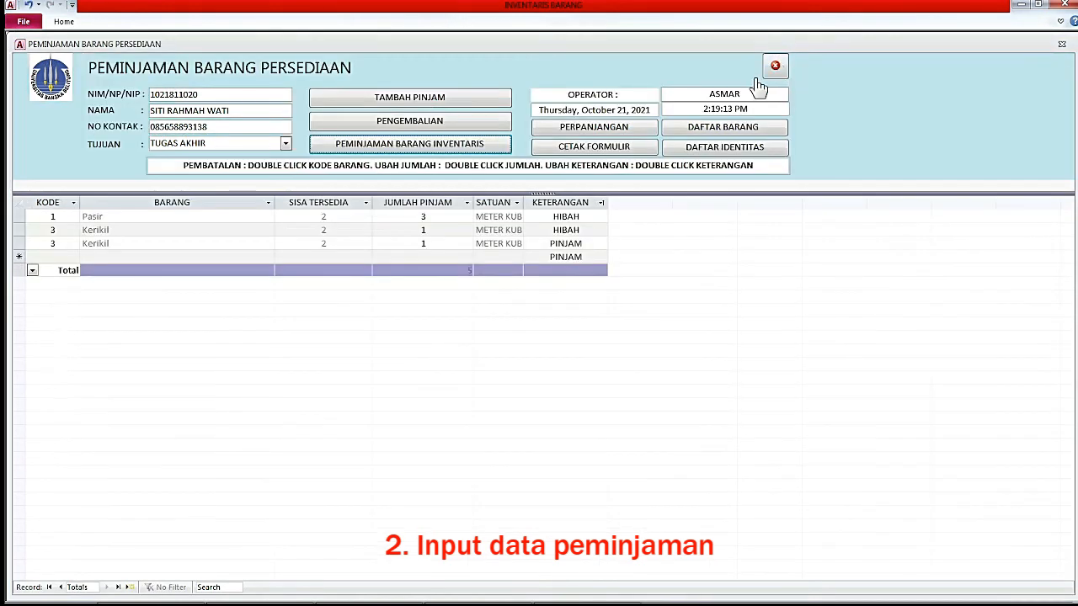
# Preview the PERSEDIAAN_PEMINJAMAN loan receipt, then close it and the loan form.
pyautogui.click(598, 150)
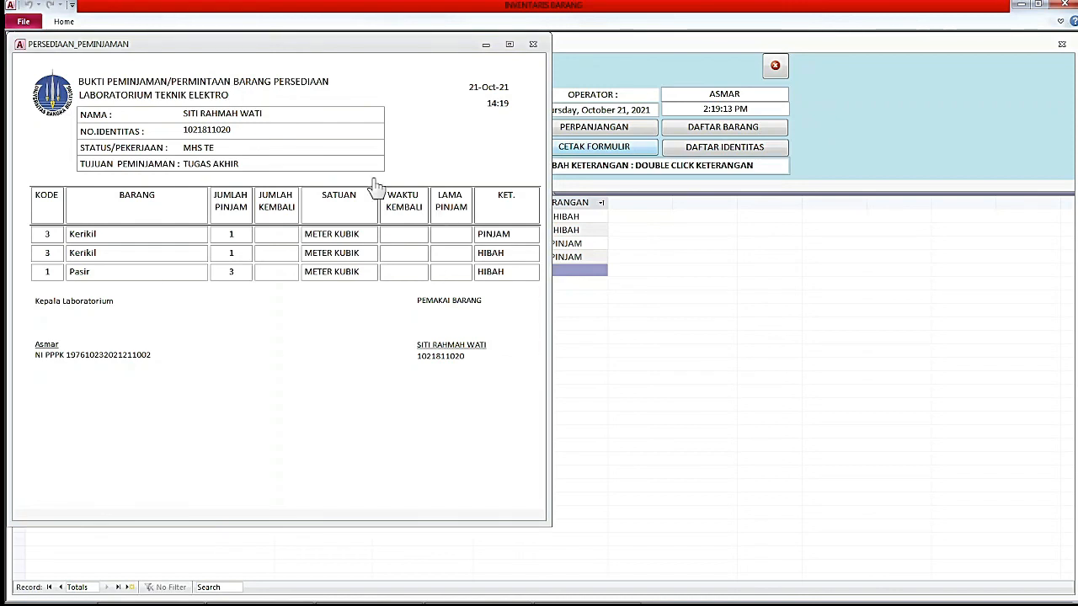
pyautogui.click(533, 44)
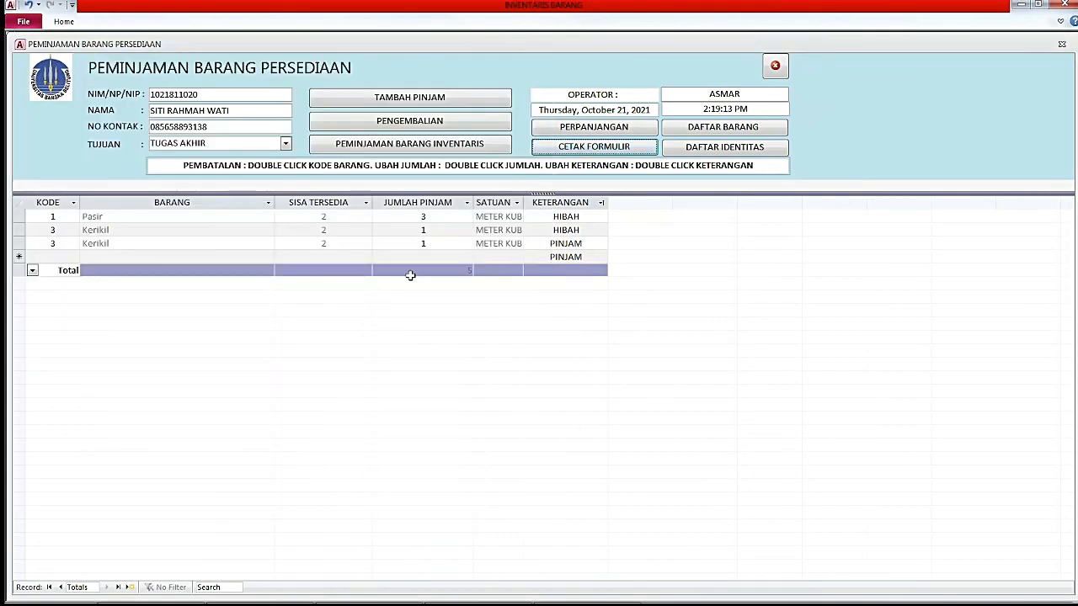
pyautogui.click(775, 69)
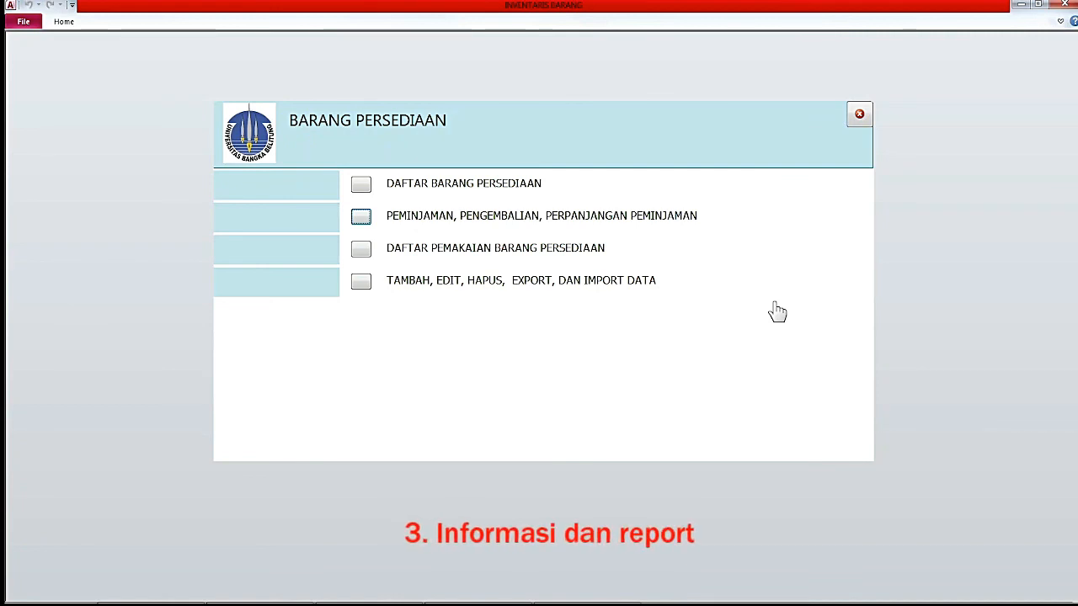
# Open the stock condition list and check Pasir: 5 total, 2 available, 3 granted.
pyautogui.click(361, 185)
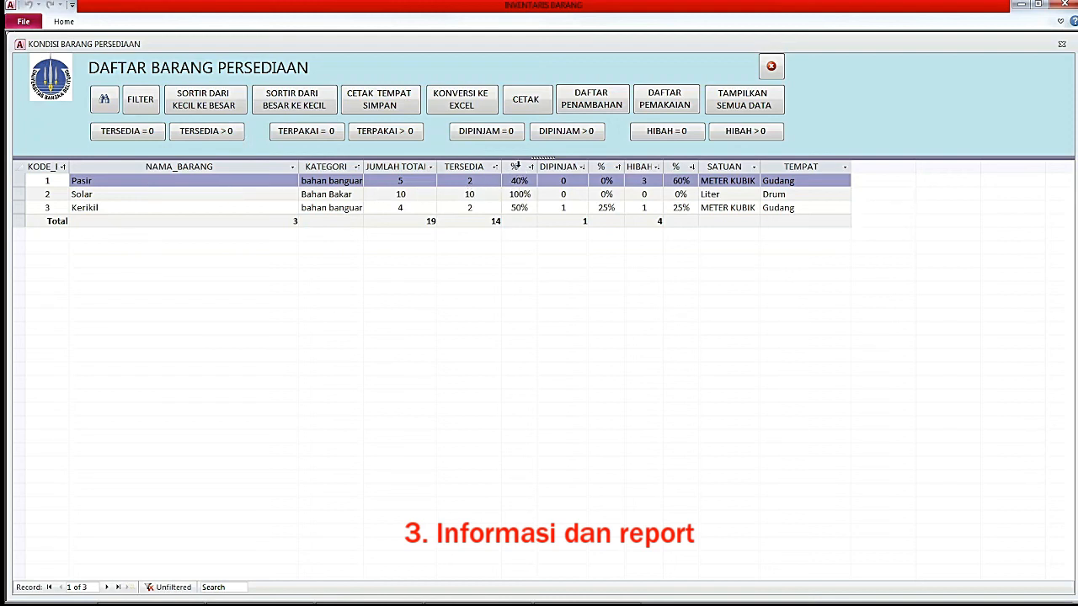
pyautogui.click(156, 179)
pyautogui.click(20, 181)
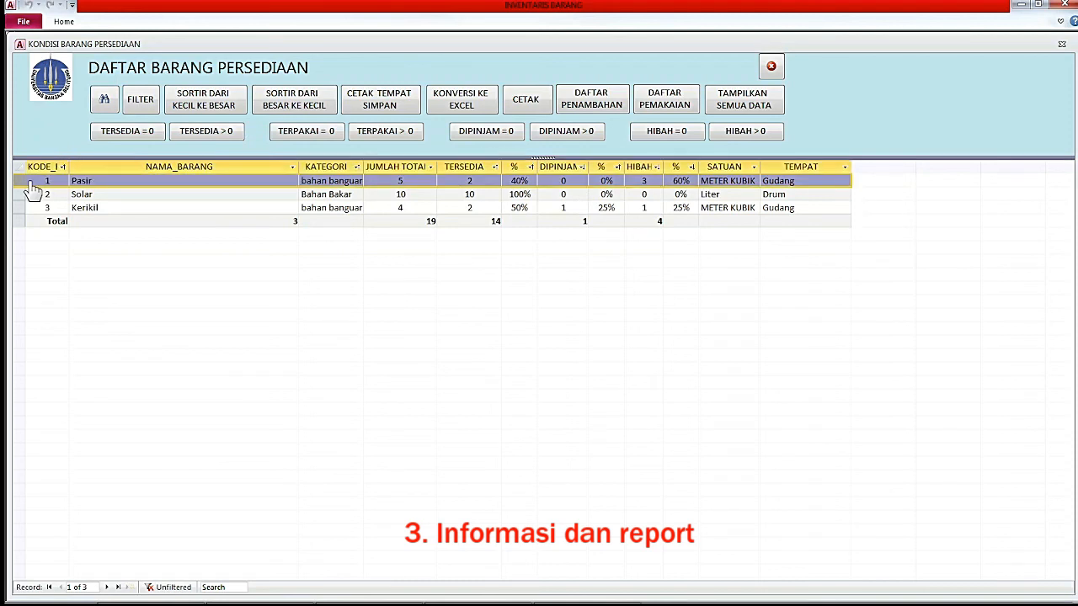
pyautogui.click(97, 180)
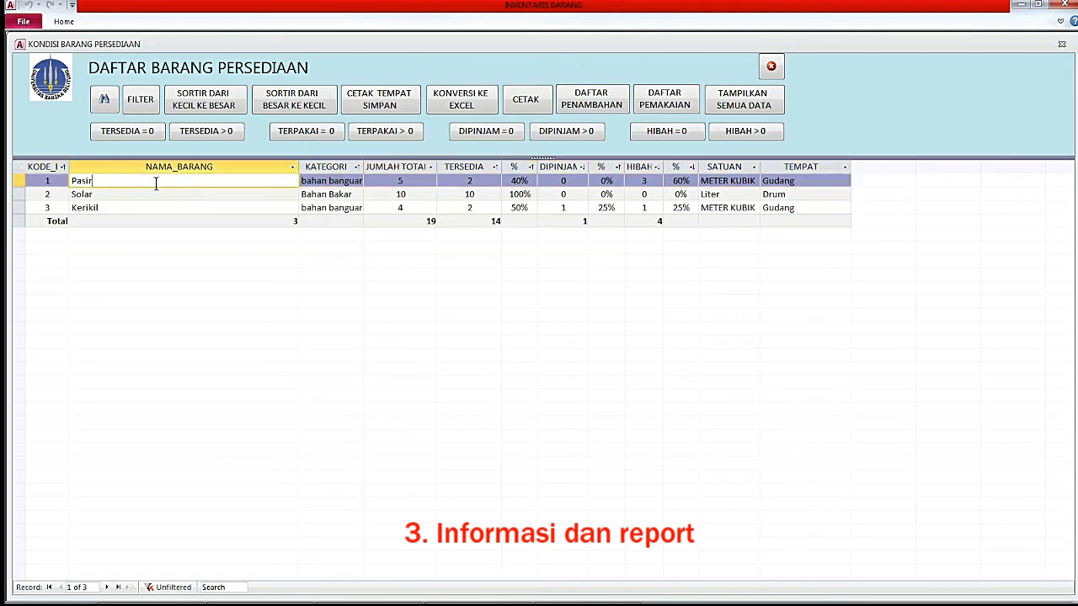
pyautogui.doubleClick(400, 182)
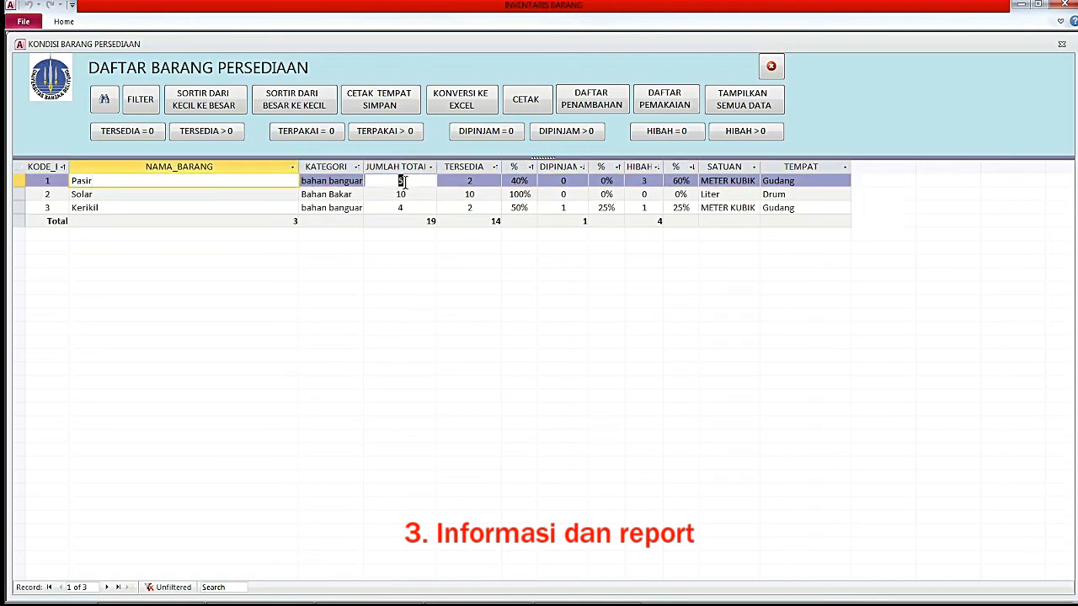
pyautogui.doubleClick(469, 182)
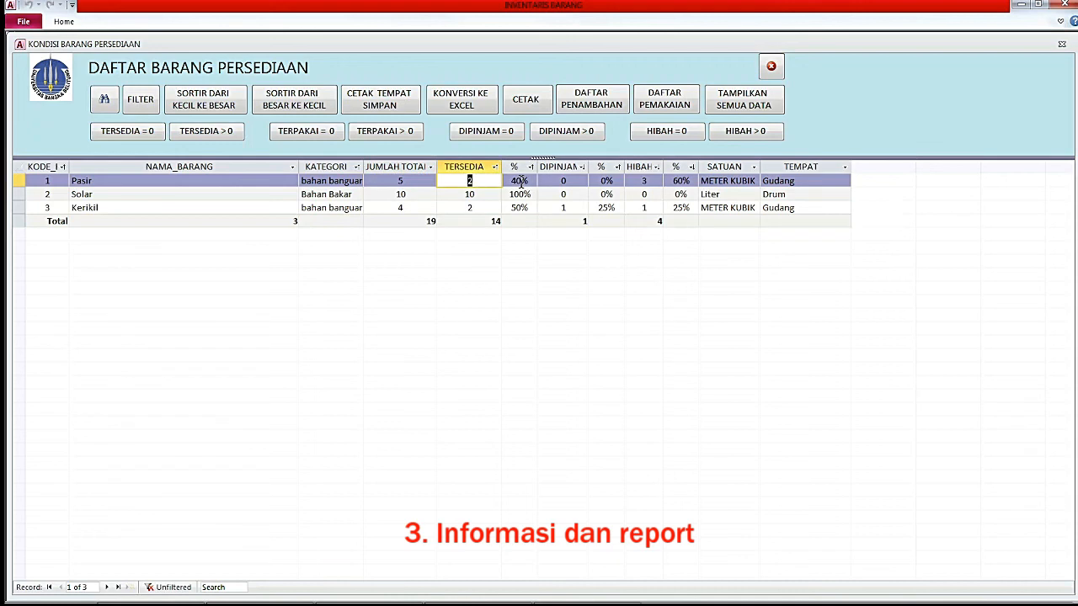
pyautogui.doubleClick(643, 181)
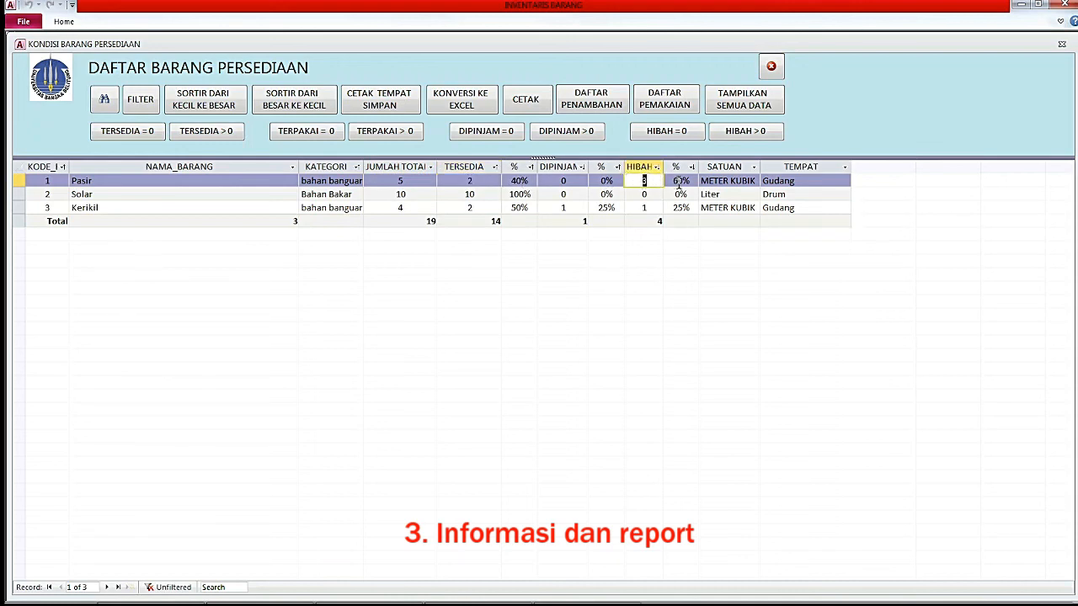
# Review Kerikil's quantities (total 4), then open the DAFTAR PEMAKAIAN usage list for Pasir.
pyautogui.doubleClick(401, 208)
pyautogui.click(484, 208)
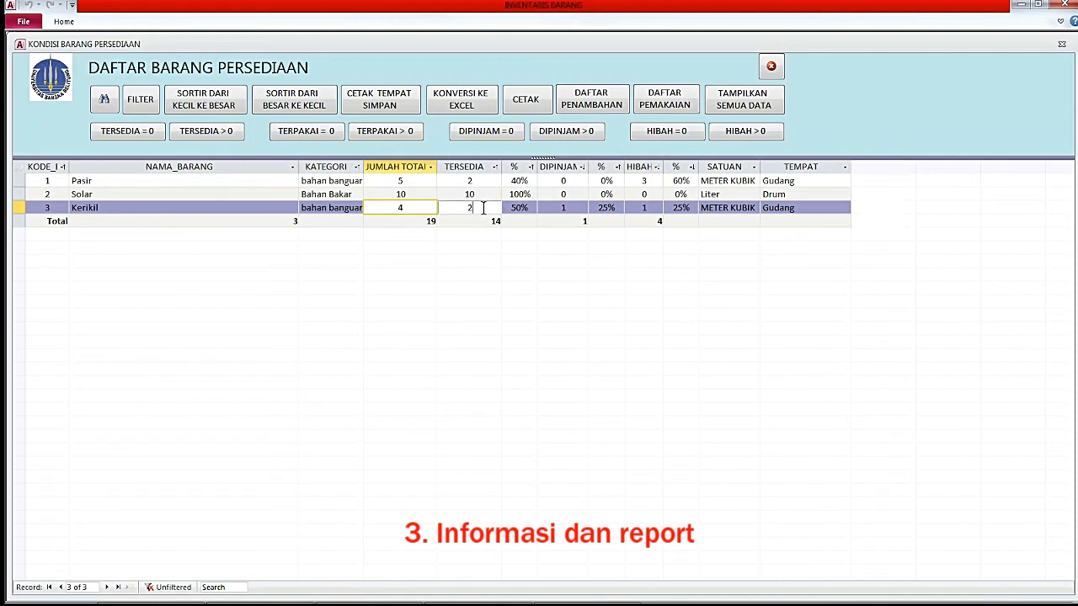
pyautogui.click(469, 208)
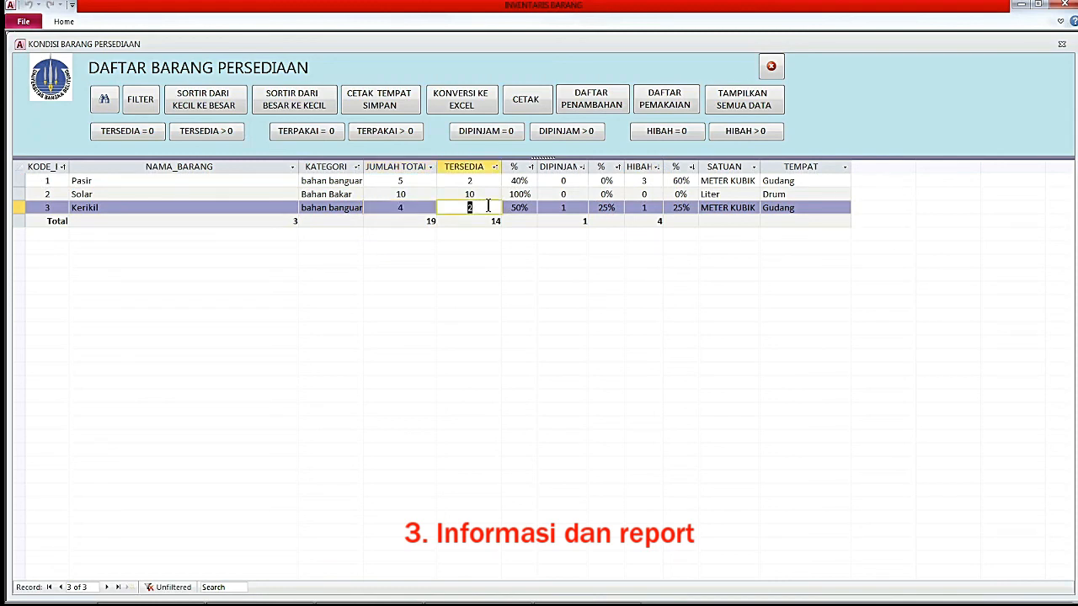
pyautogui.click(577, 206)
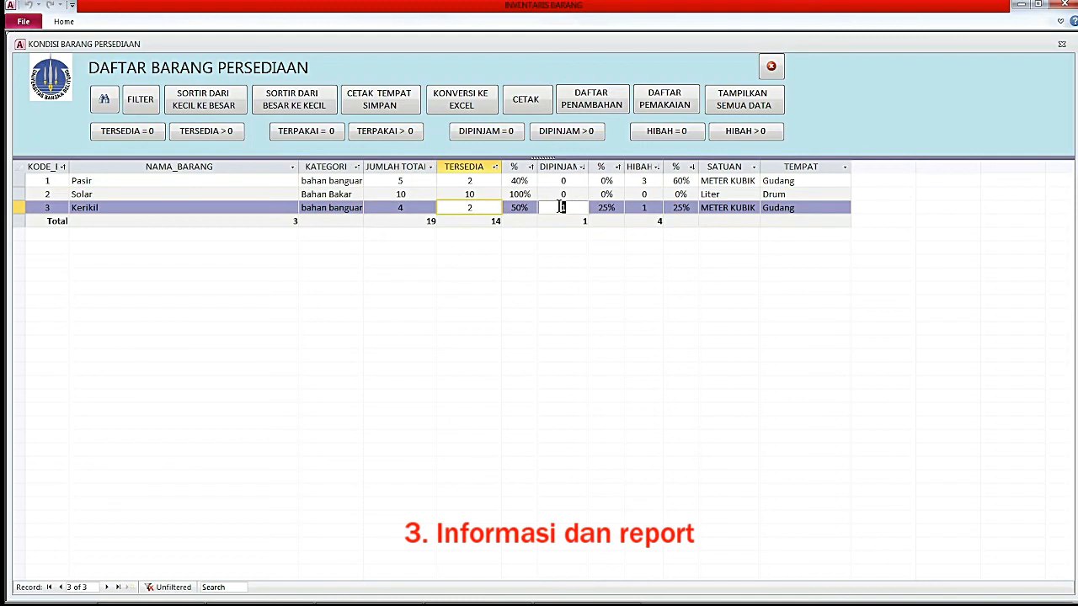
pyautogui.click(645, 208)
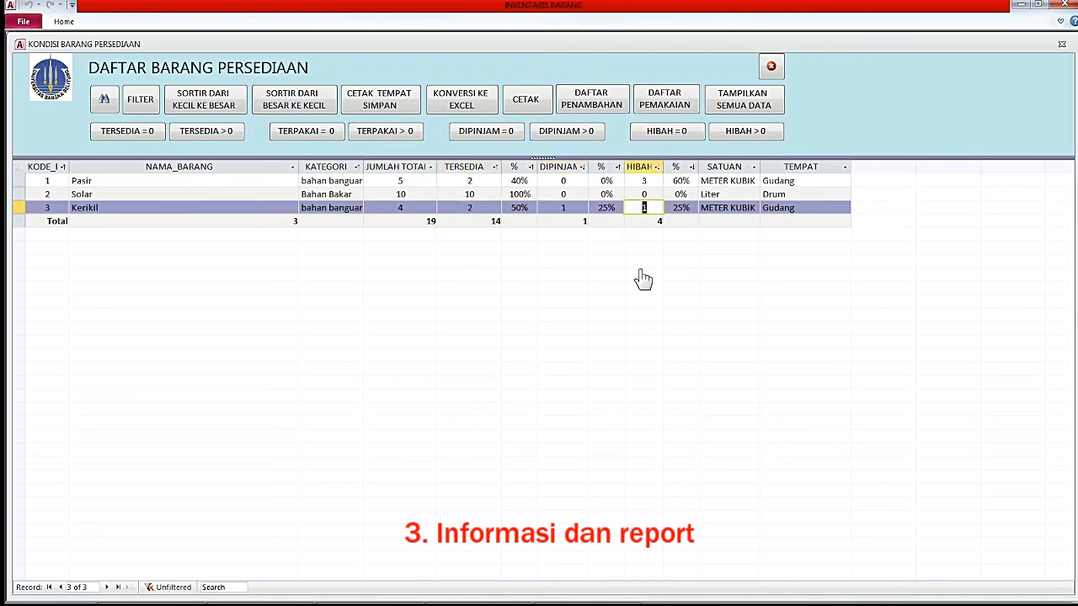
pyautogui.click(167, 181)
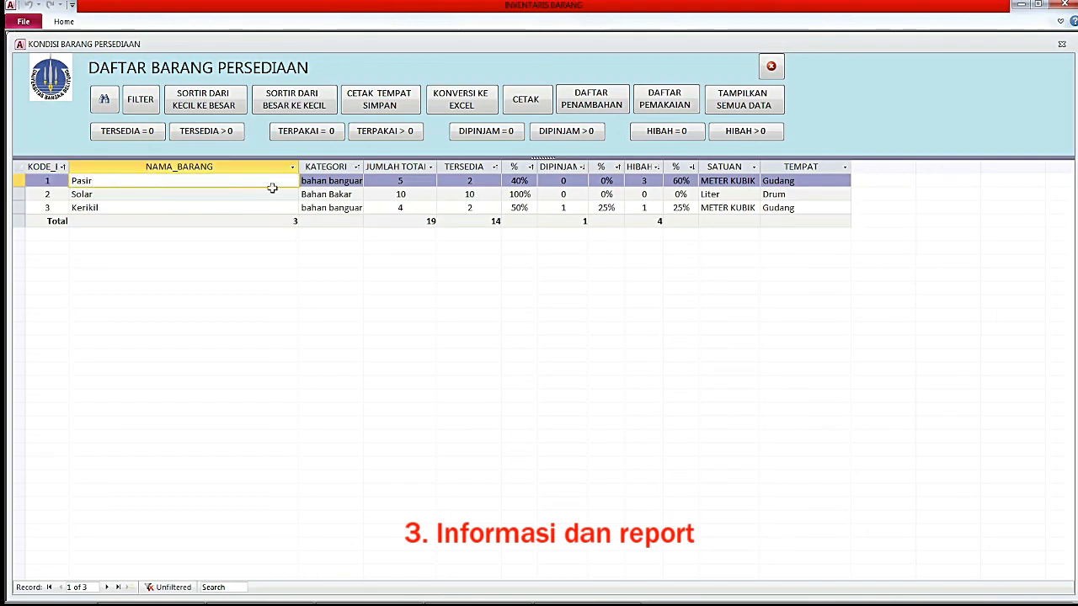
pyautogui.click(312, 183)
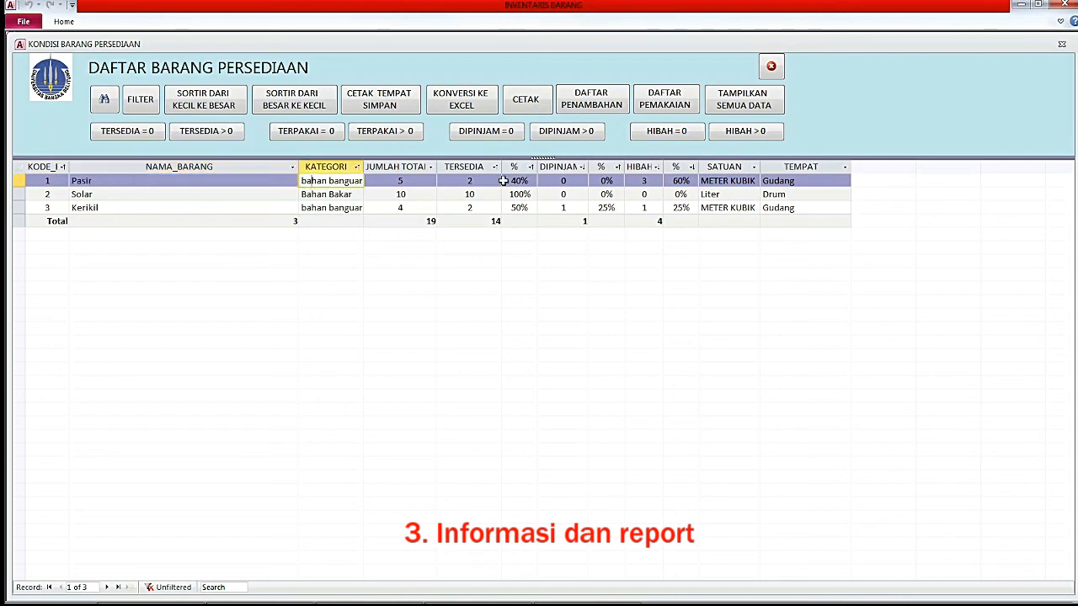
pyautogui.click(665, 103)
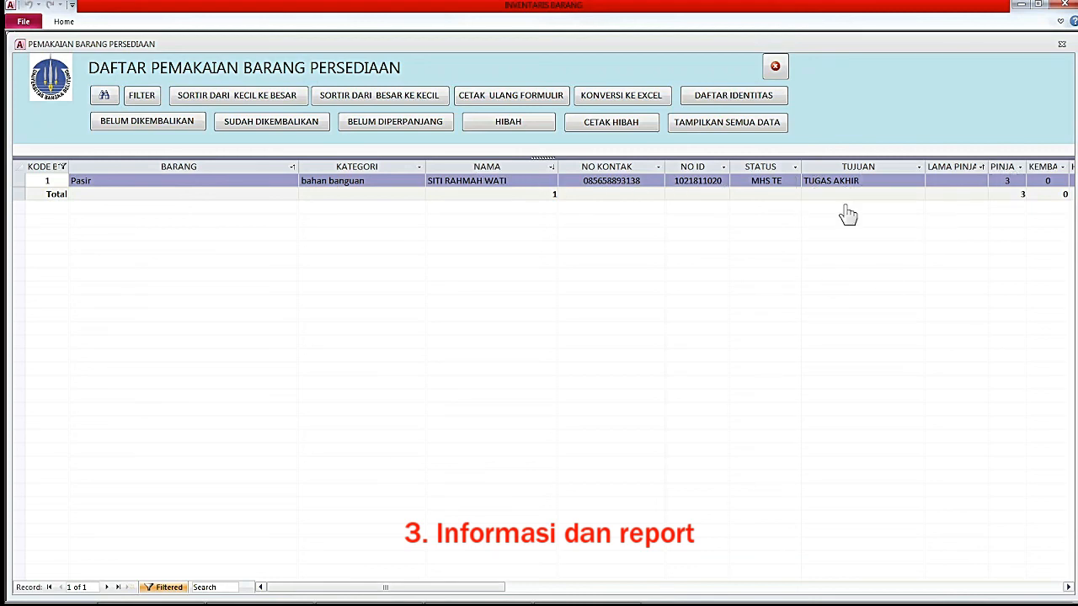
# Scroll the Pasir usage list to view KETERANGAN, then close it.
pyautogui.moveTo(378, 590); pyautogui.dragTo(584, 599)
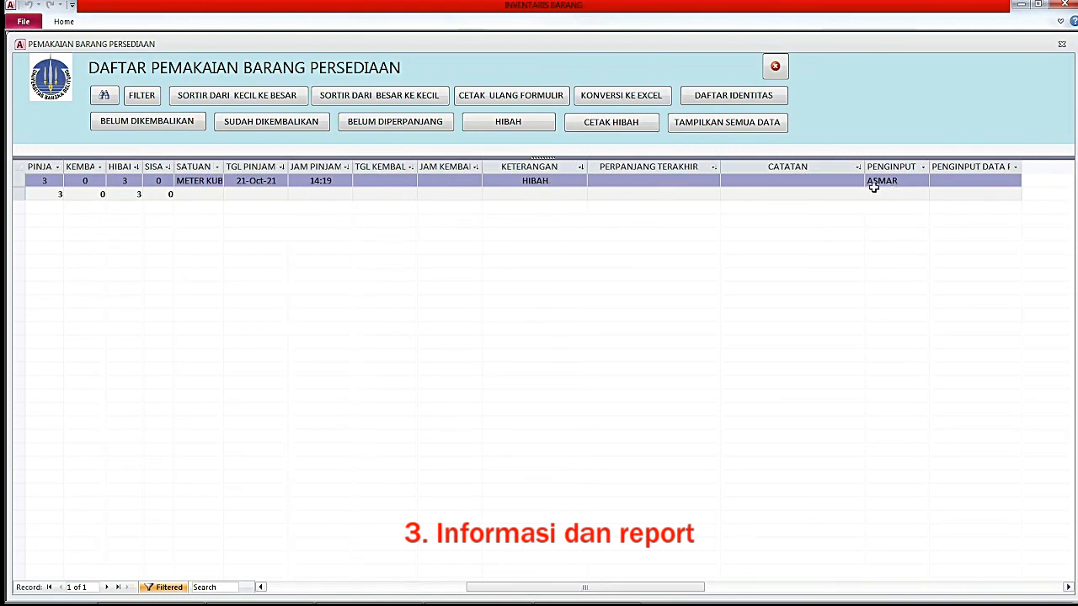
pyautogui.click(775, 68)
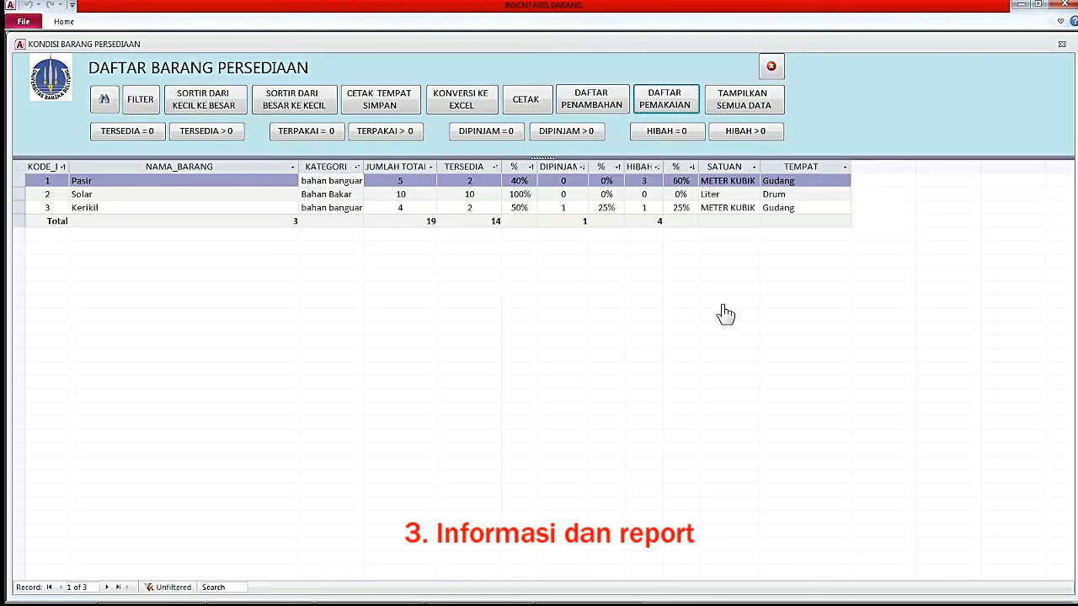
# Try the TERSEDIA, TERPAKAI, DIPINJAM and HIBAH filters, show all data, then close the list.
pyautogui.click(199, 134)
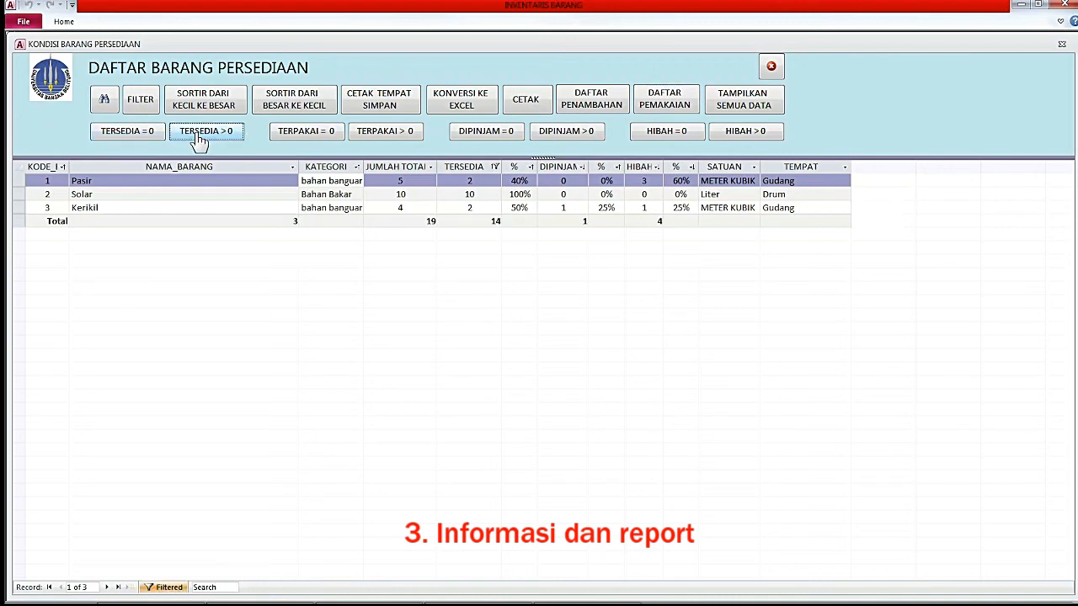
pyautogui.click(313, 140)
pyautogui.click(392, 140)
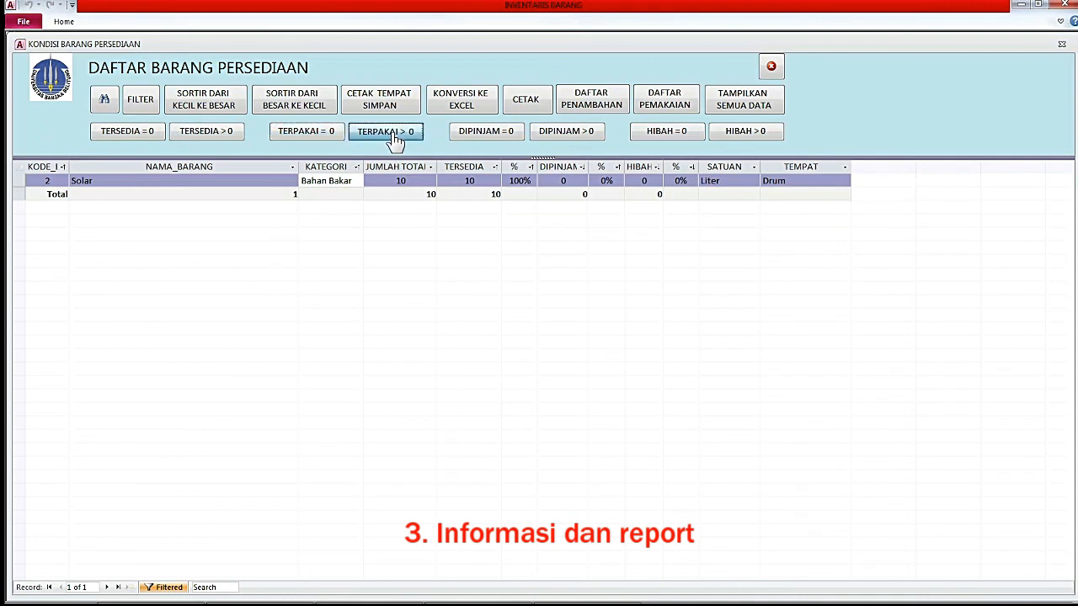
pyautogui.click(510, 136)
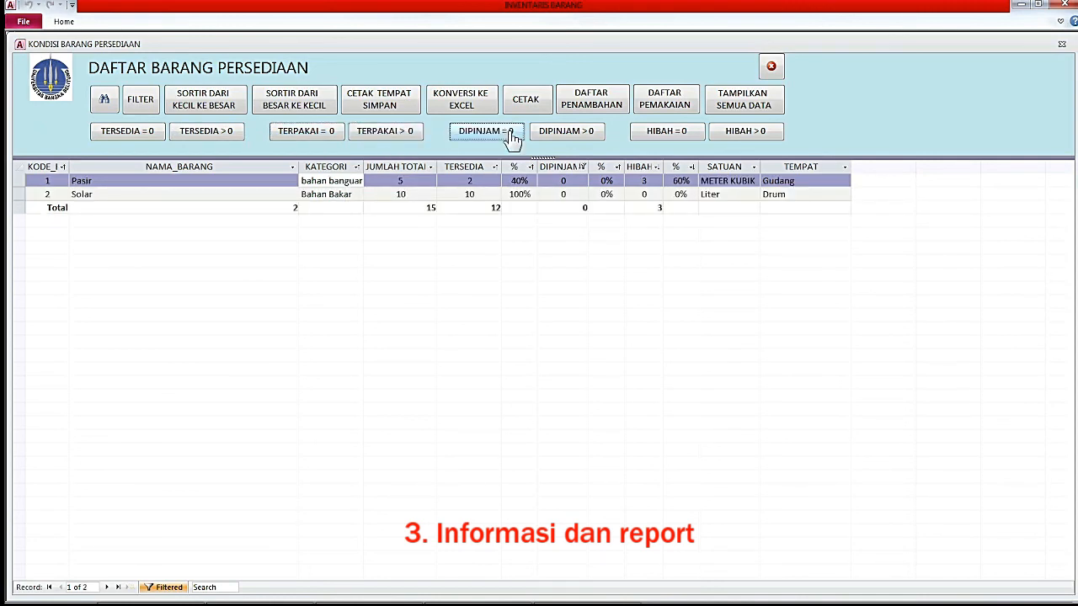
pyautogui.click(568, 138)
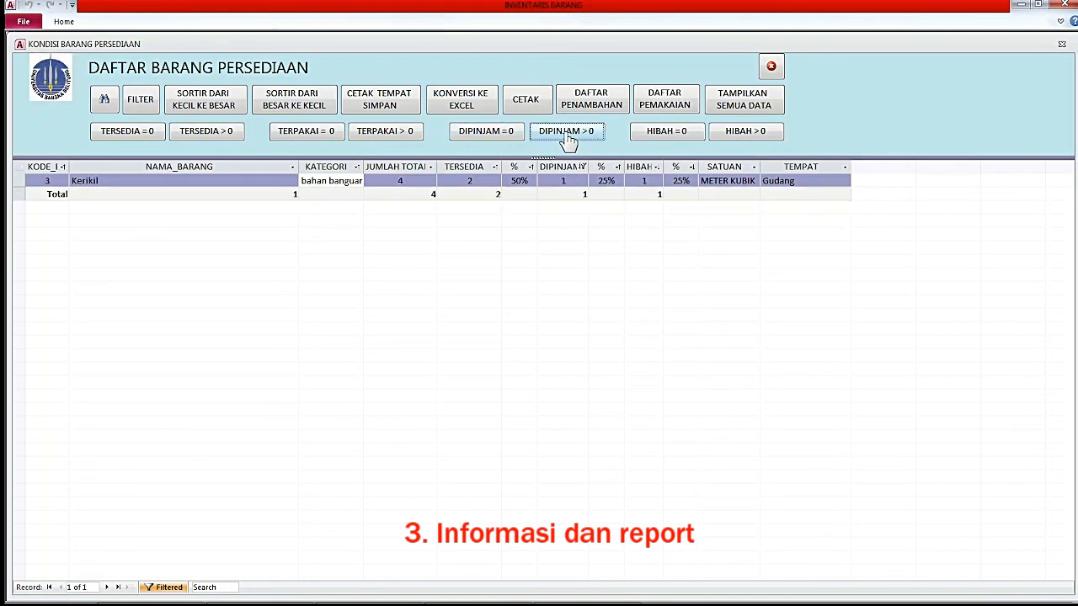
pyautogui.click(731, 136)
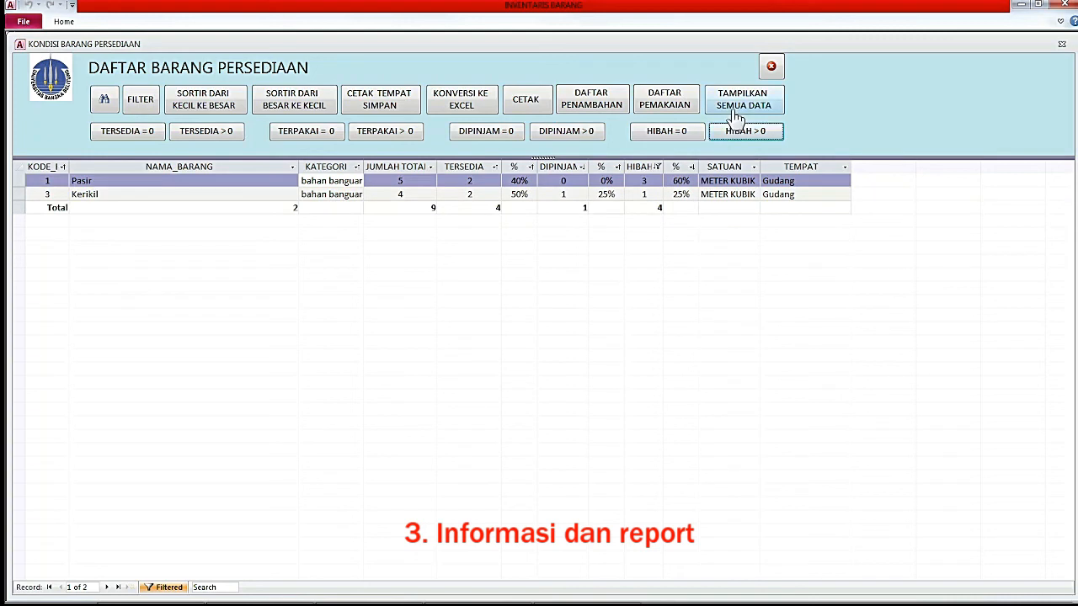
pyautogui.click(732, 103)
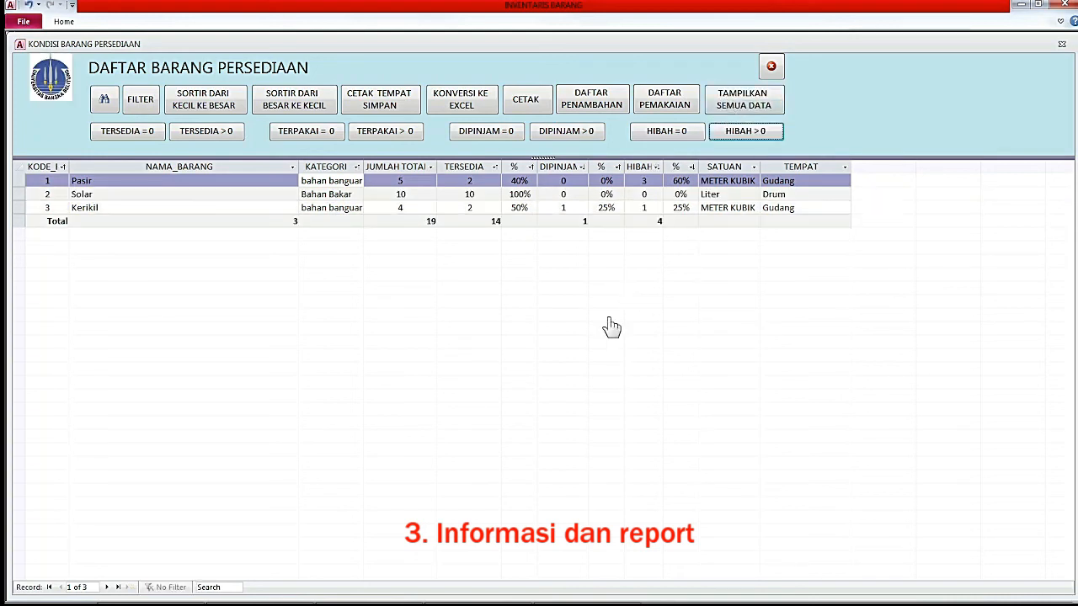
pyautogui.click(772, 67)
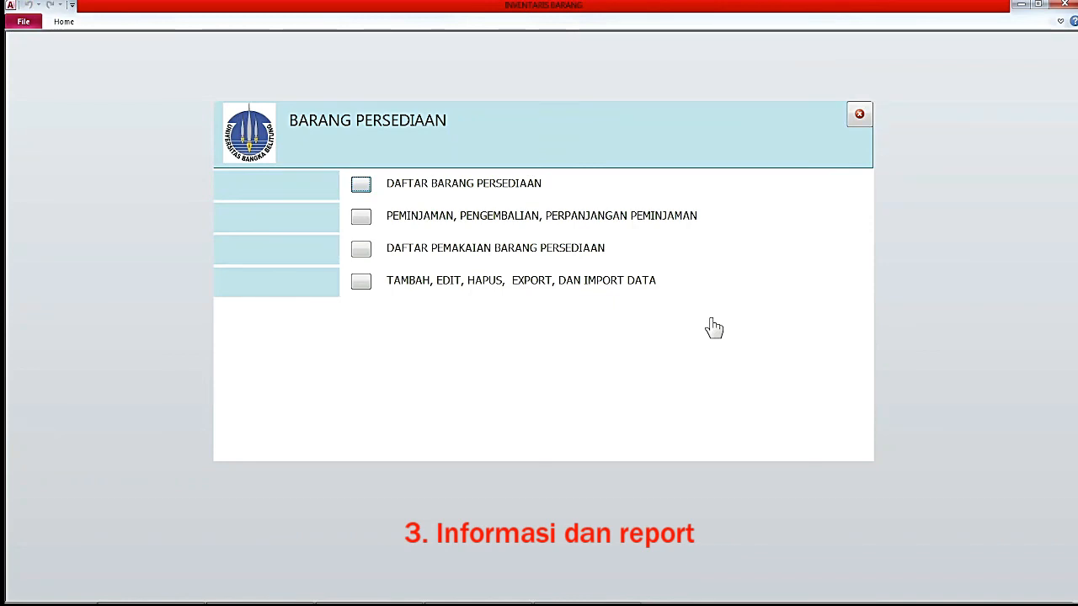
# Enter the password-protected borrowing section and open PENGEMBALIAN for the pasted borrower ID.
pyautogui.click(361, 219)
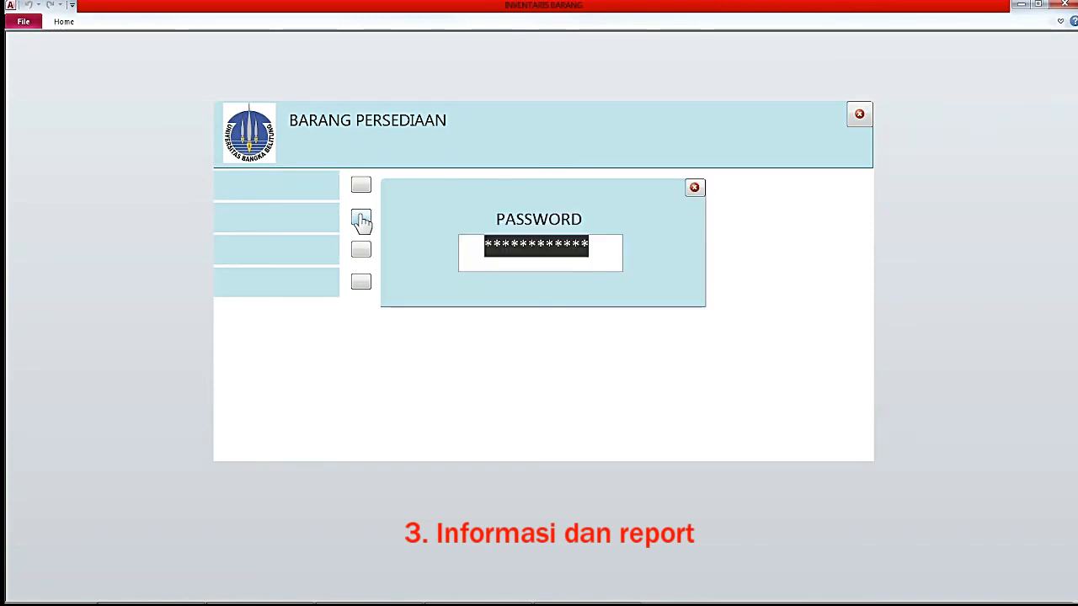
pyautogui.write('*****')
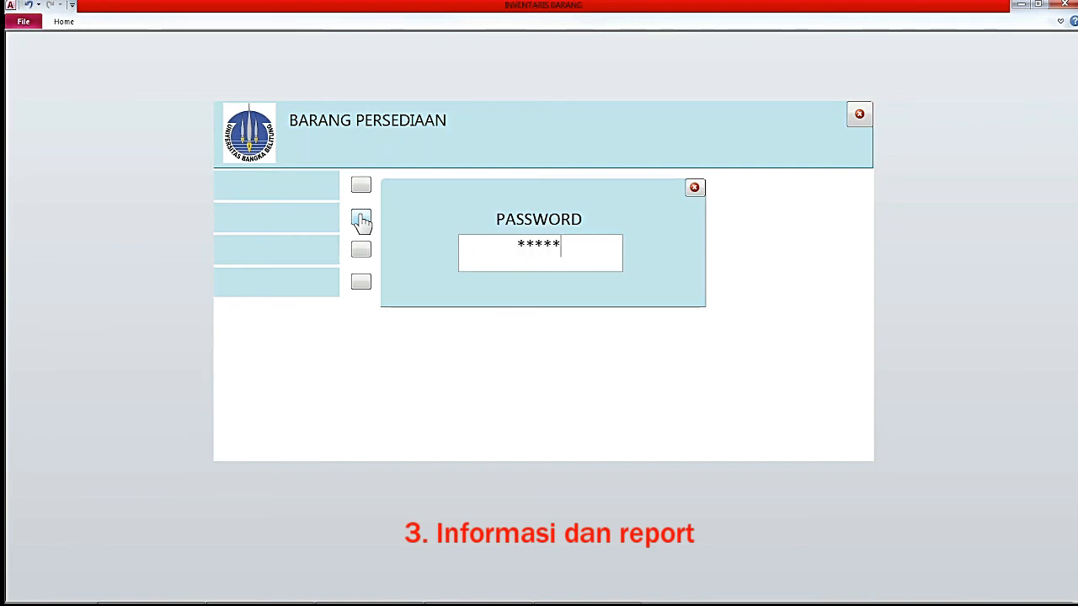
pyautogui.press('Return')
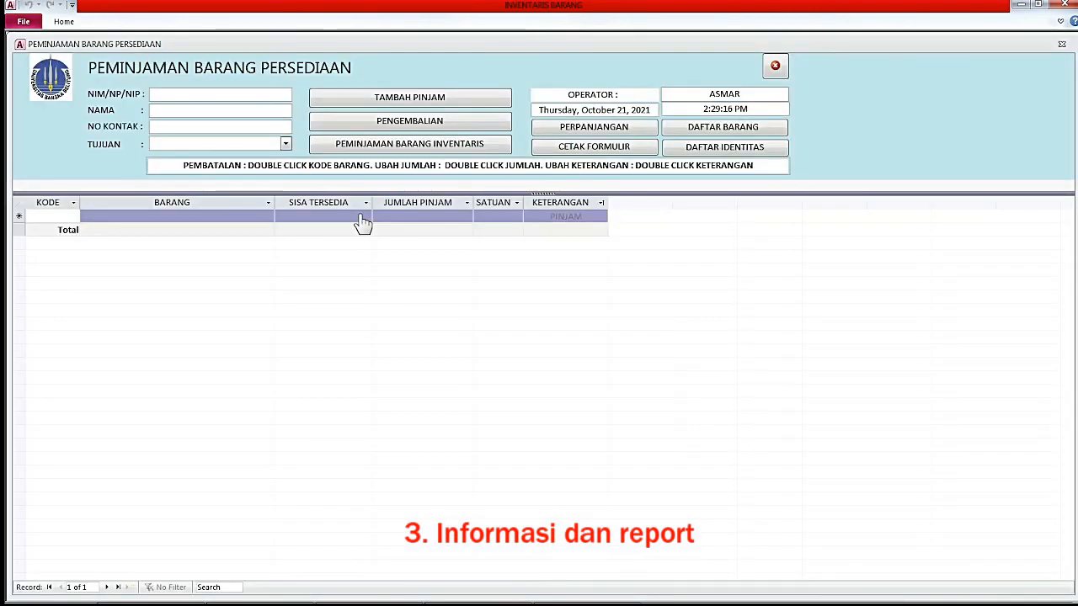
pyautogui.click(402, 133)
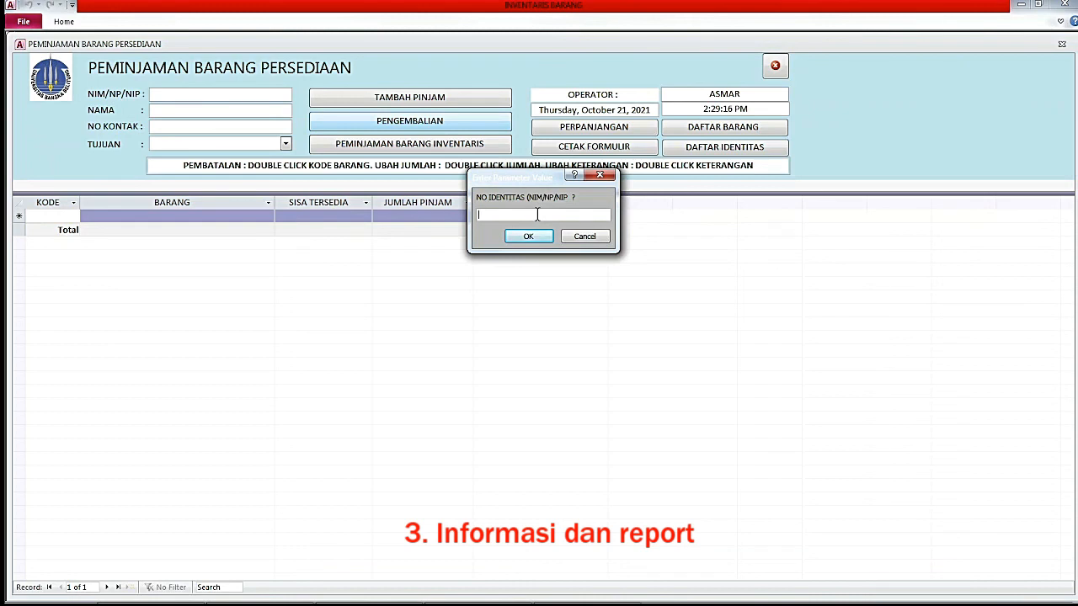
pyautogui.hotkey('ctrl', 'v')
pyautogui.click(535, 237)
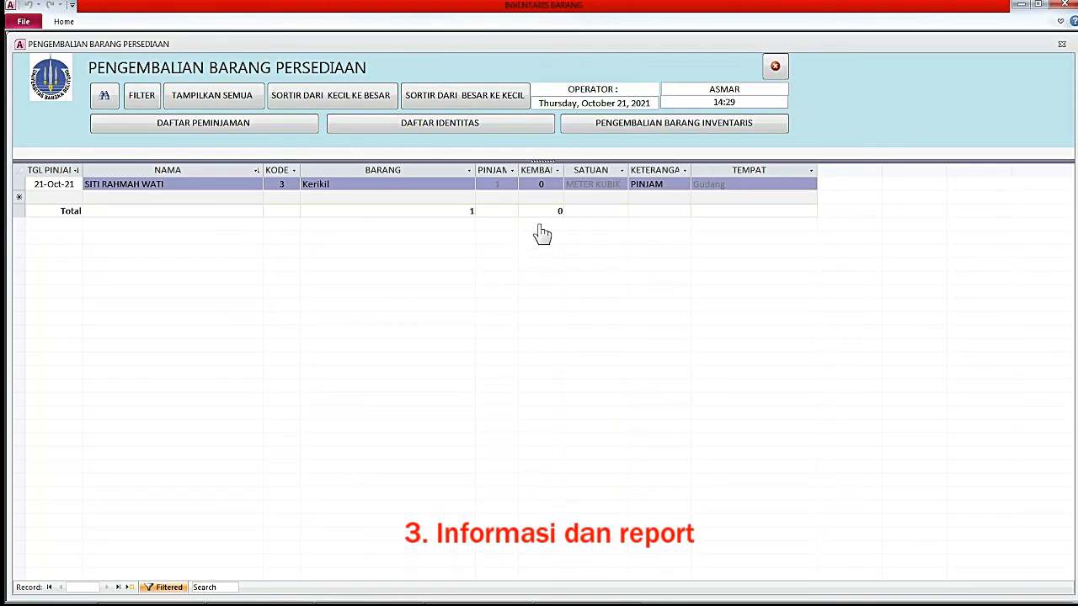
# Enter 0.5 as the returned quantity for the Kerikil loan.
pyautogui.click(543, 184)
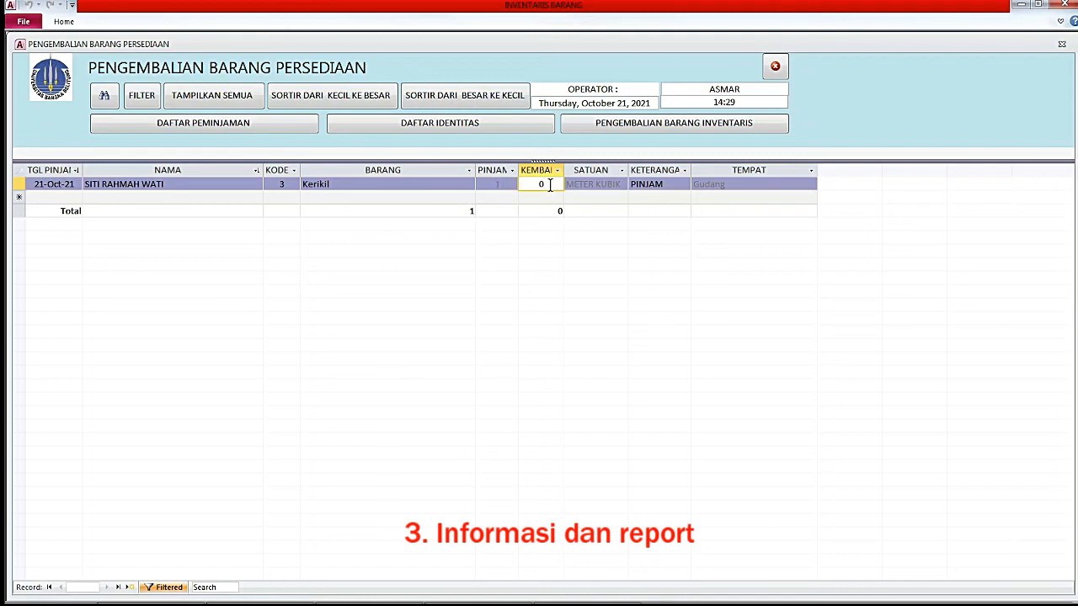
pyautogui.write('0.5')
pyautogui.press('Return')
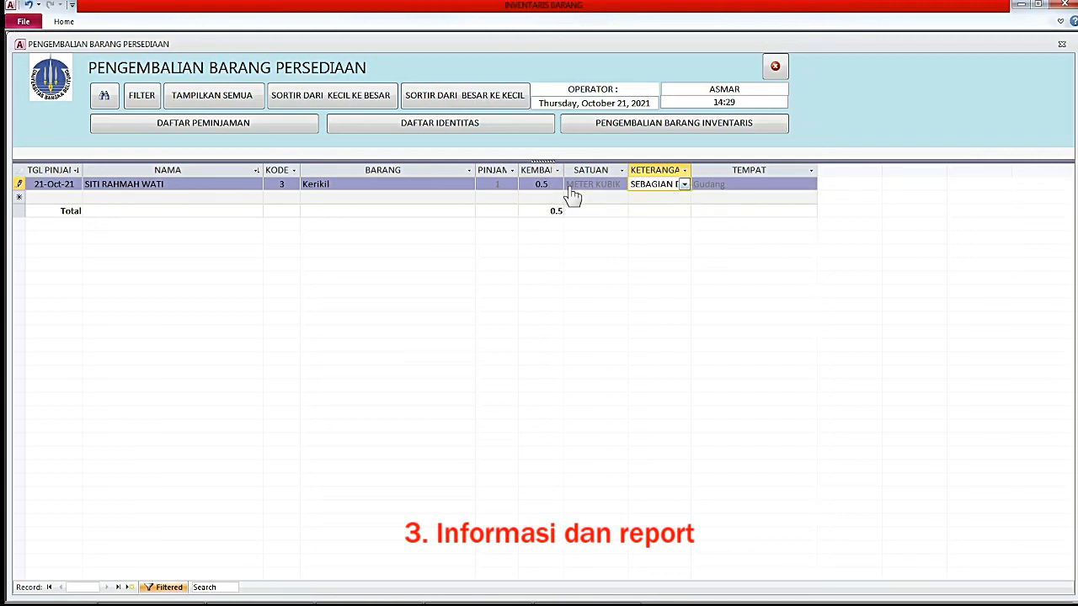
# Set the Kerikil loan's remark to HIBAH SISA, dismissing the warnings, and save the record.
pyautogui.click(685, 186)
pyautogui.click(686, 190)
pyautogui.click(686, 189)
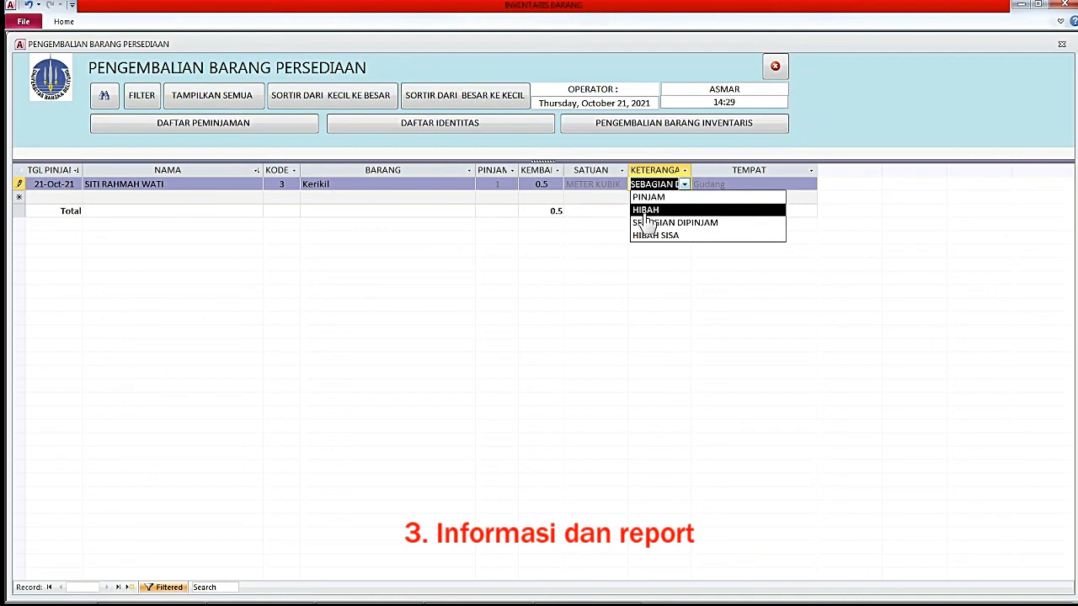
pyautogui.click(653, 214)
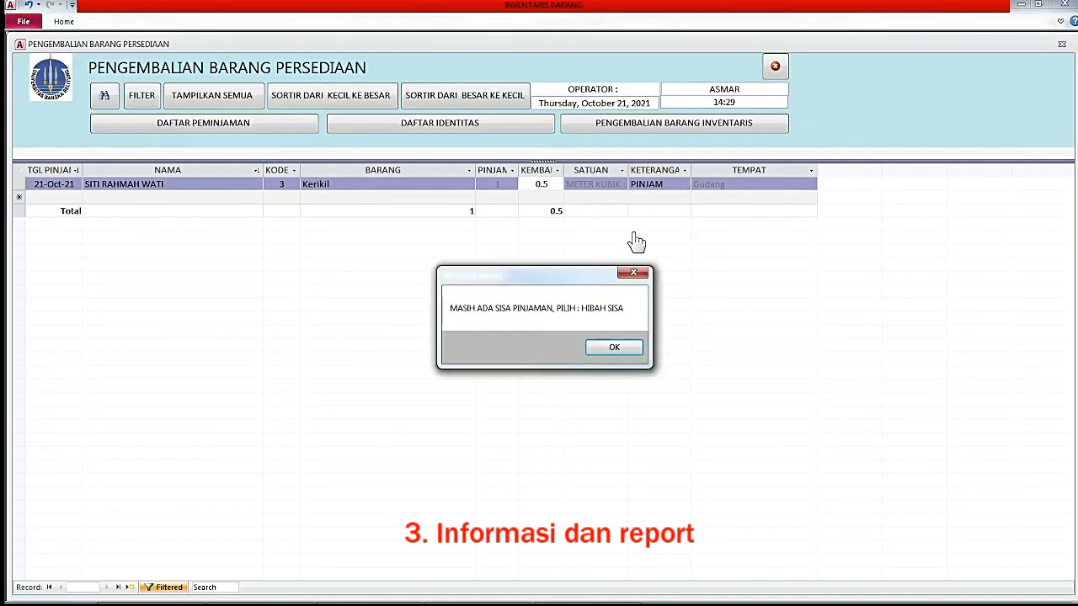
pyautogui.click(611, 354)
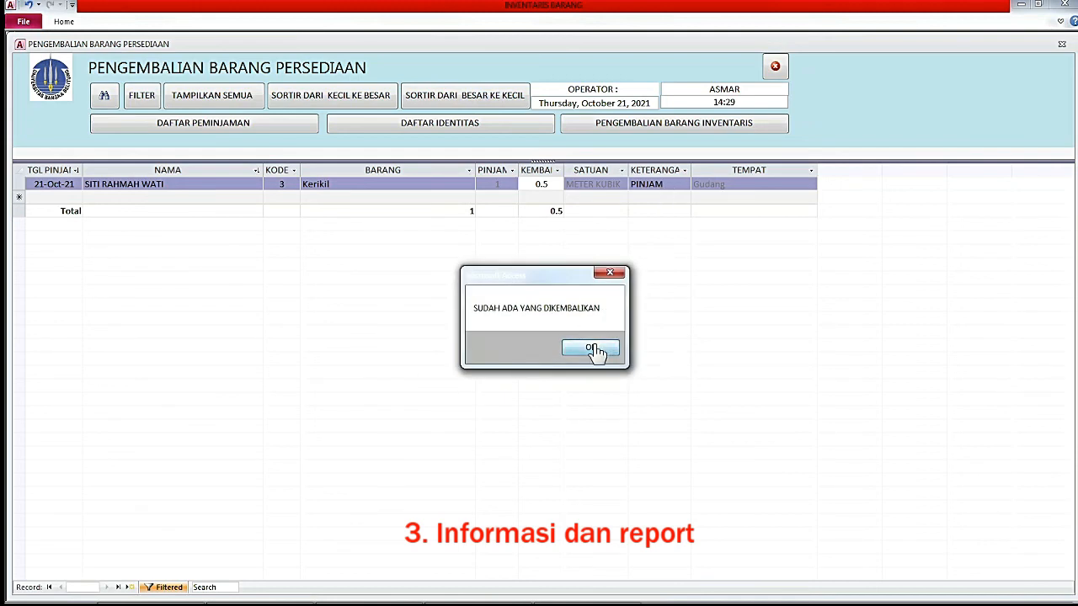
pyautogui.click(601, 347)
pyautogui.click(663, 183)
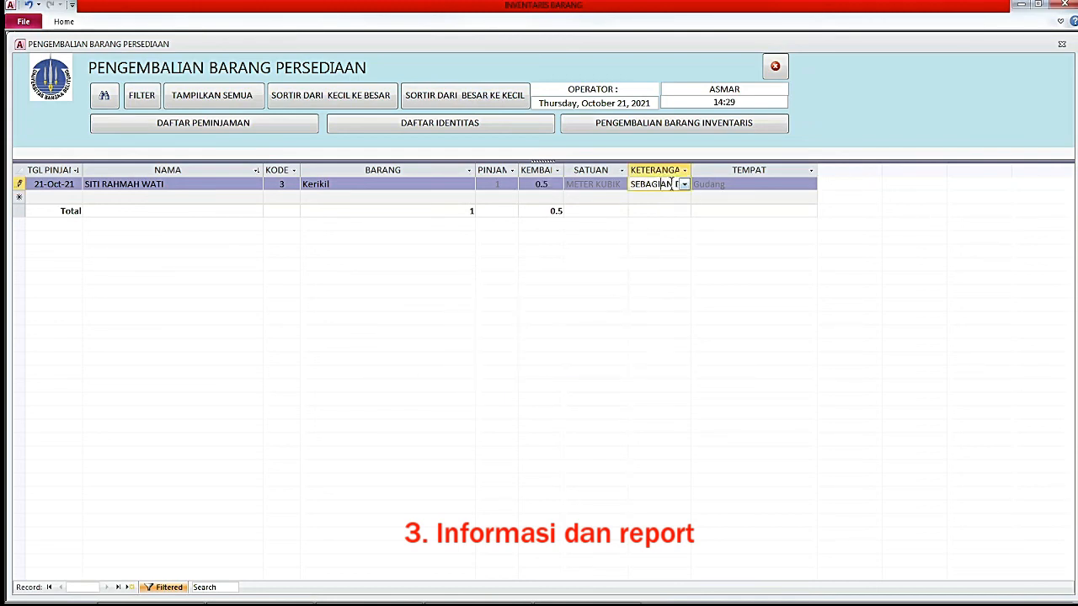
pyautogui.click(685, 184)
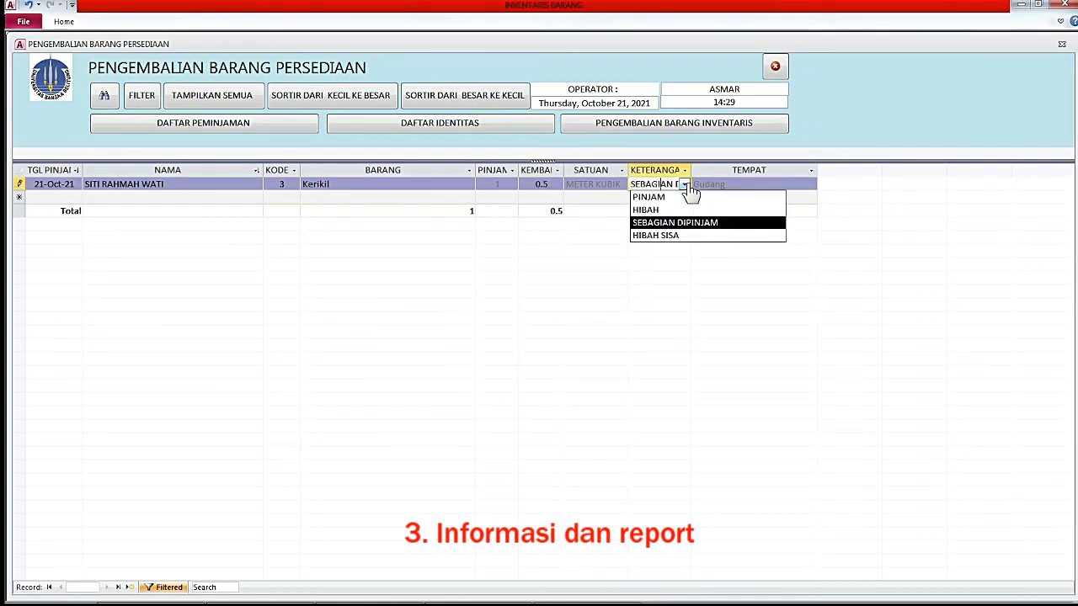
pyautogui.click(674, 235)
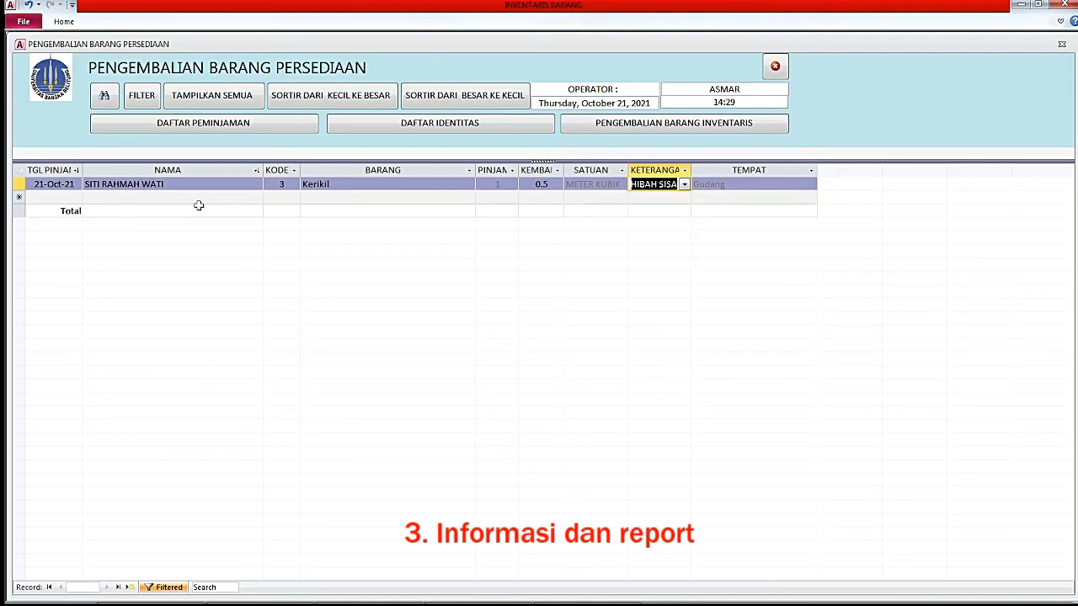
pyautogui.click(64, 198)
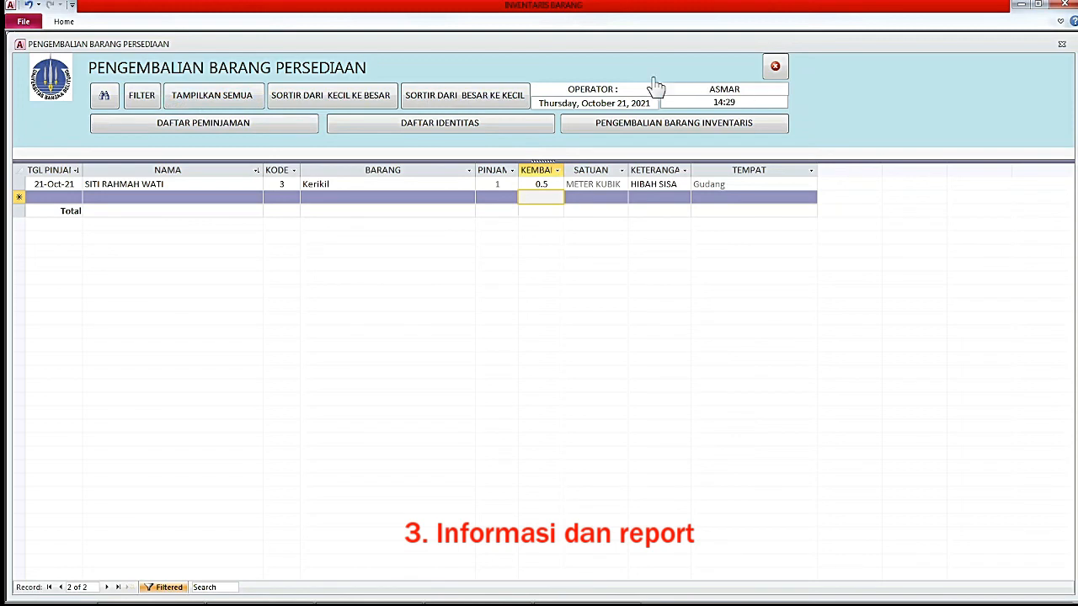
# Close the inventory returns, supplies returns and supplies loan forms, then reopen the stock item list.
pyautogui.click(637, 131)
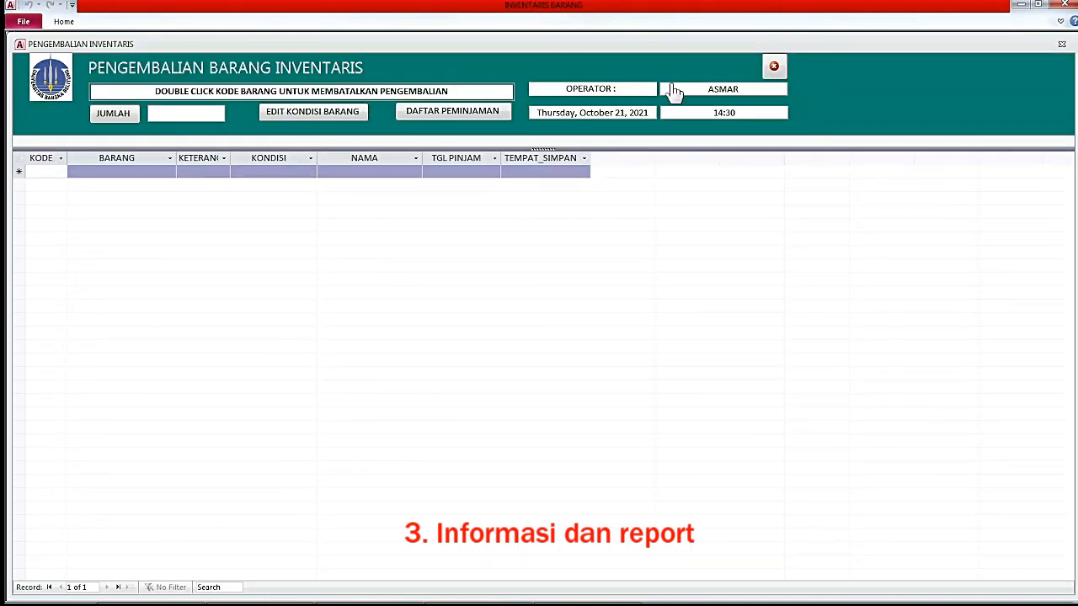
pyautogui.click(775, 69)
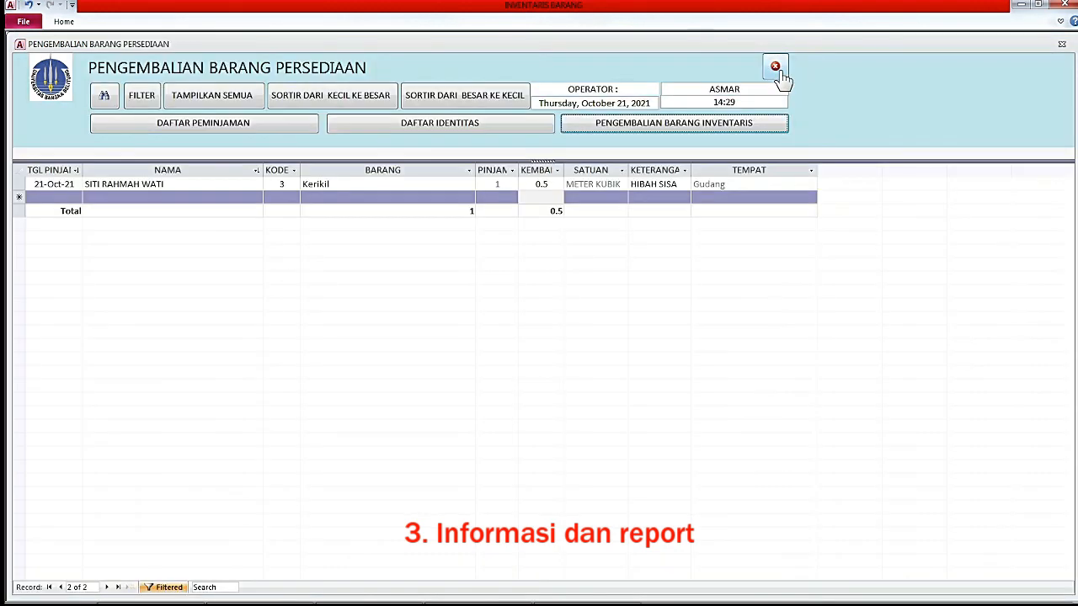
pyautogui.click(776, 69)
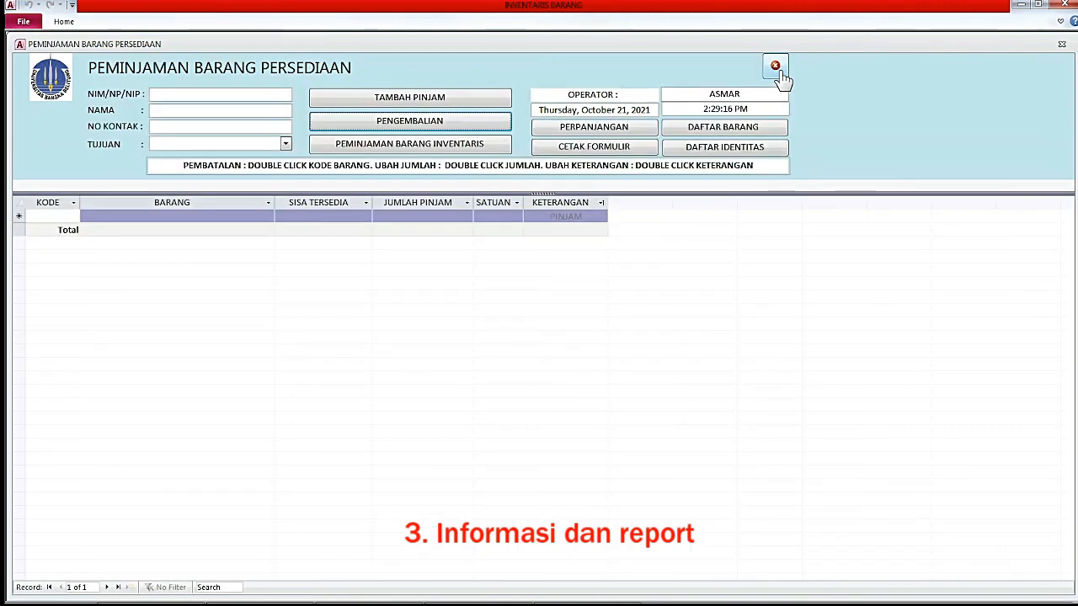
pyautogui.click(776, 70)
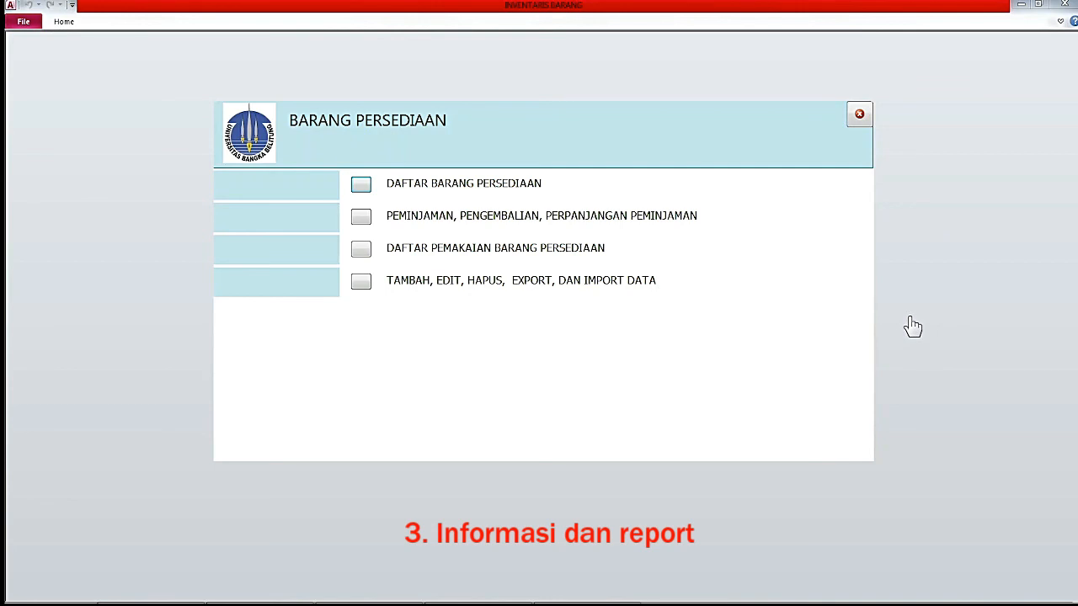
pyautogui.click(360, 184)
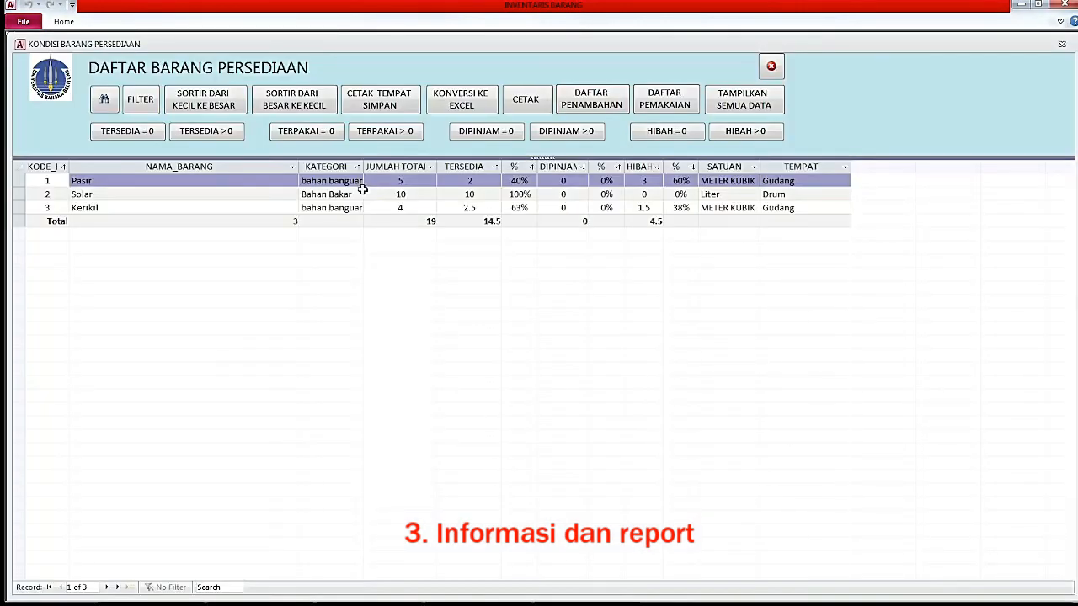
# Check the Gudang storage location on the Pasir and Kerikil records.
pyautogui.click(806, 183)
pyautogui.click(807, 209)
pyautogui.click(806, 182)
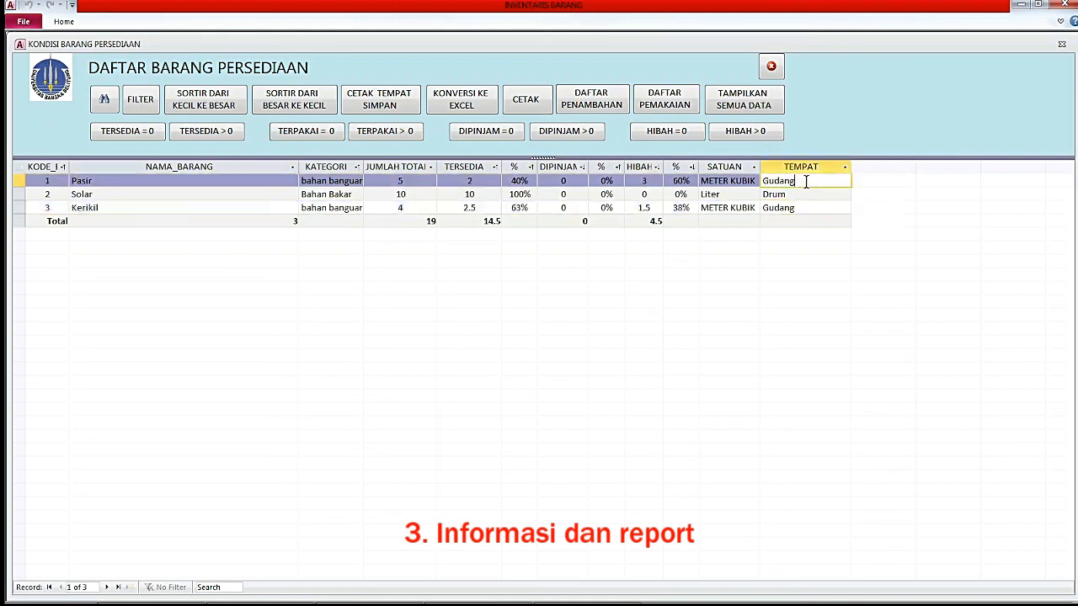
pyautogui.click(807, 207)
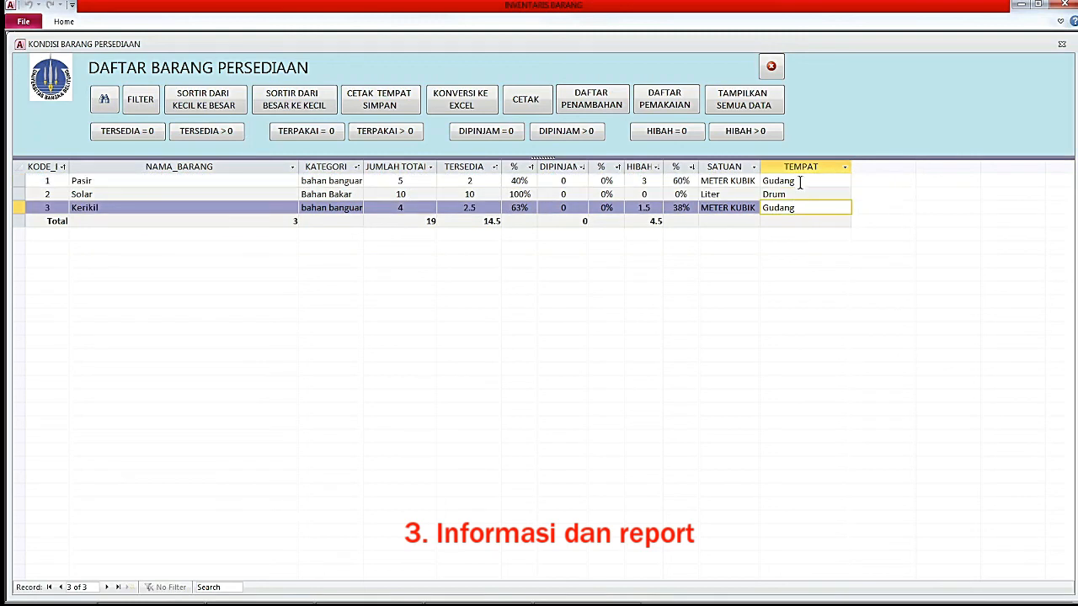
pyautogui.click(800, 182)
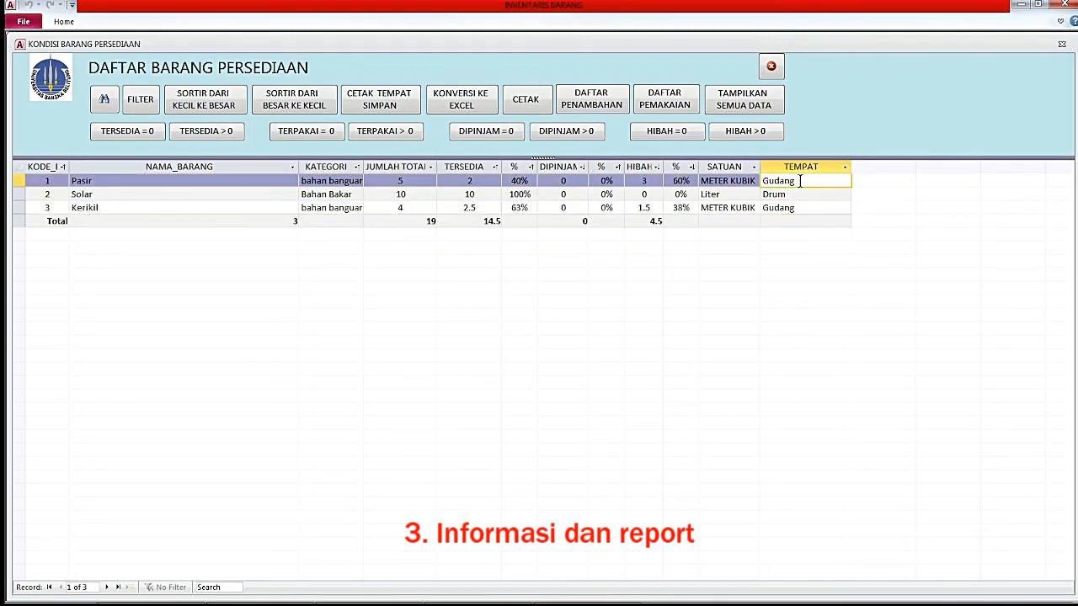
pyautogui.click(247, 184)
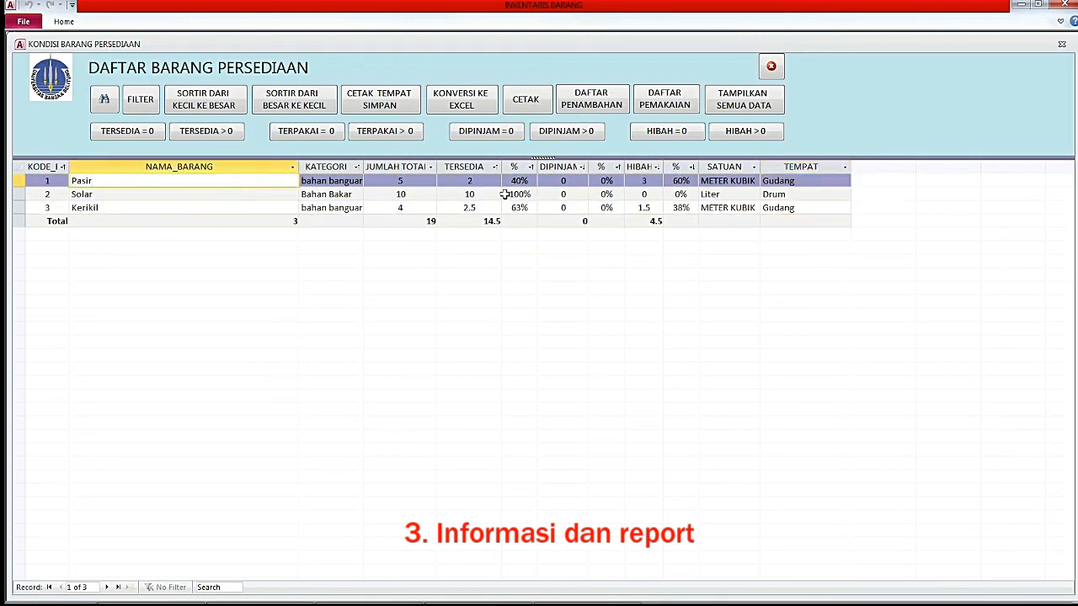
pyautogui.click(796, 182)
pyautogui.click(802, 211)
pyautogui.click(792, 182)
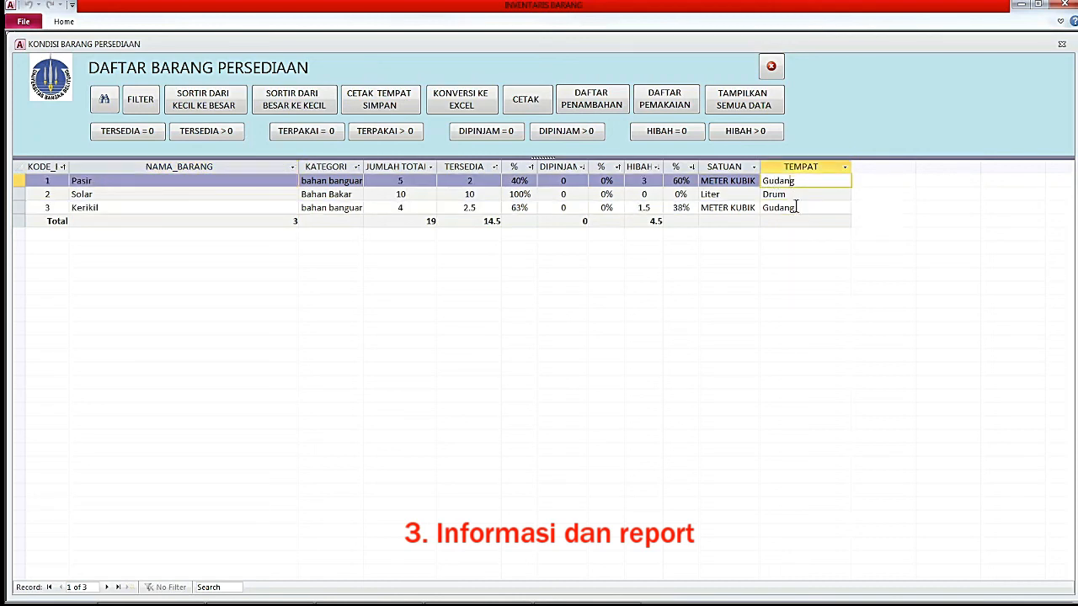
# Print the Gudang storage-place report from the Kerikil record, listing Kerikil and Pasir, then close it.
pyautogui.click(802, 210)
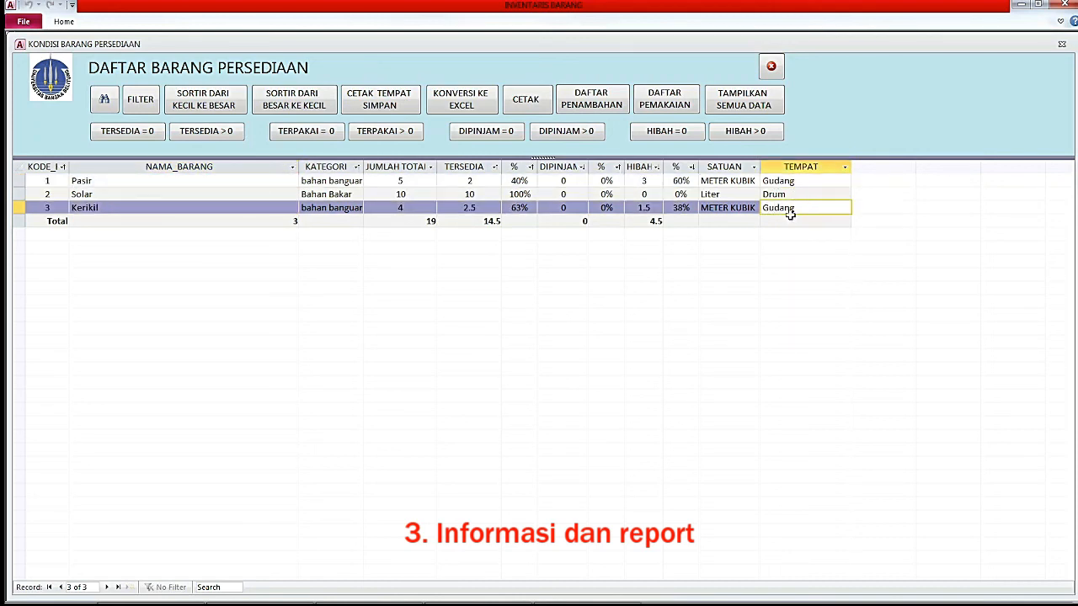
pyautogui.click(399, 110)
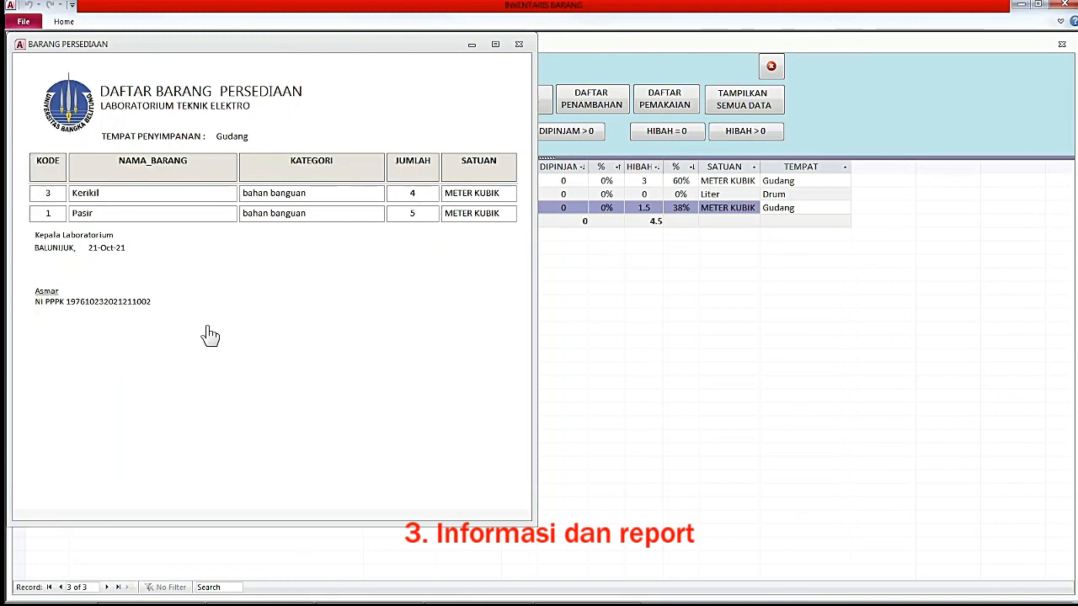
pyautogui.click(518, 45)
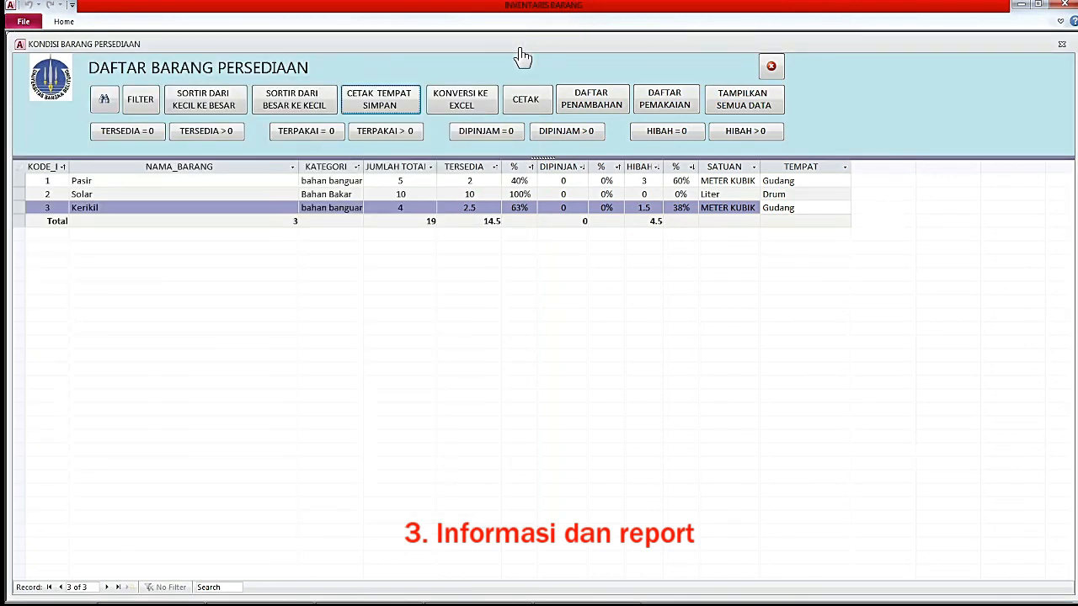
# Print the usage report with option 1 (CETAK SEMUA) covering Pasir, Solar and Kerikil, then close it.
pyautogui.click(536, 108)
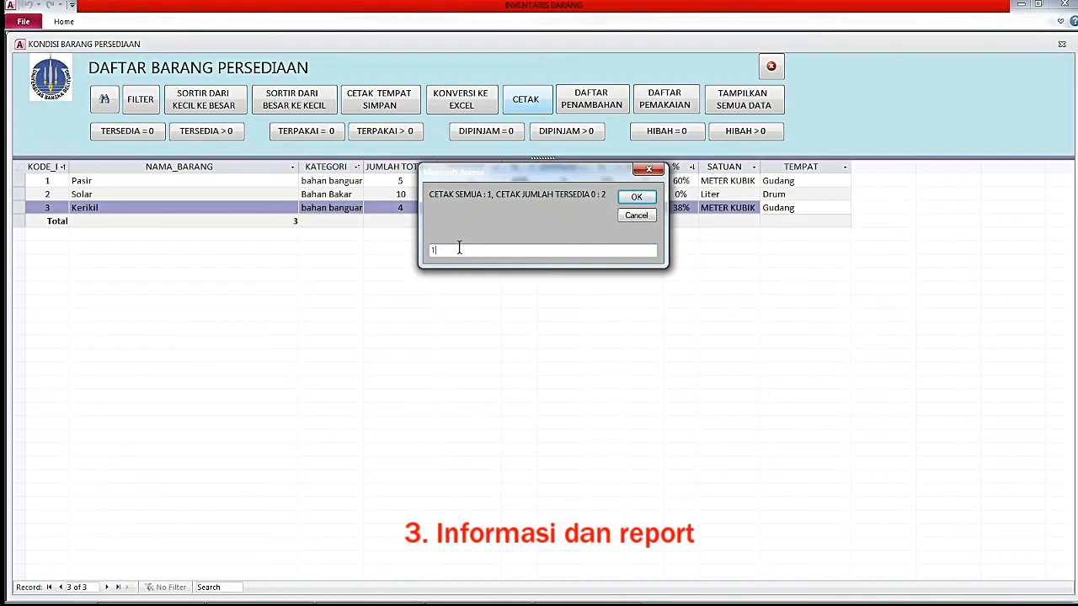
pyautogui.click(635, 198)
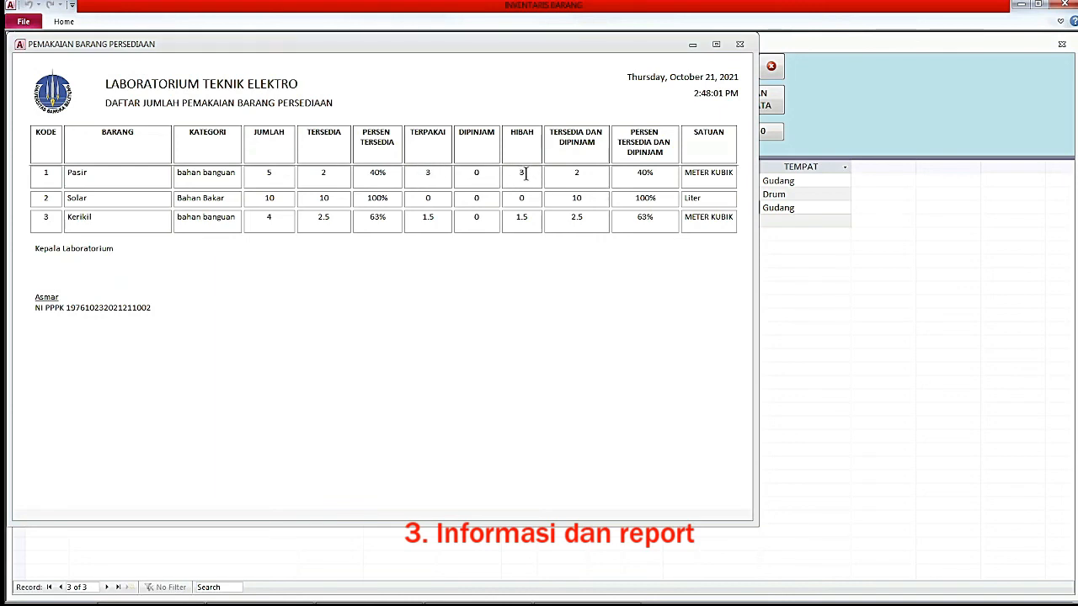
pyautogui.click(741, 47)
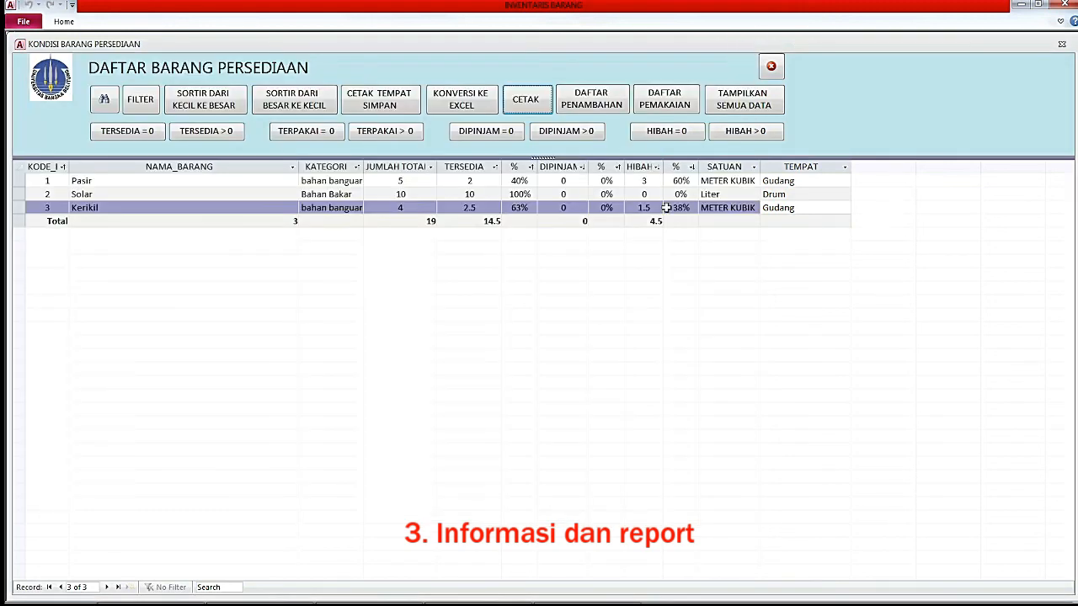
# Switch to the stock usage list, print the HIBAH report for all records (1), then close it.
pyautogui.click(772, 68)
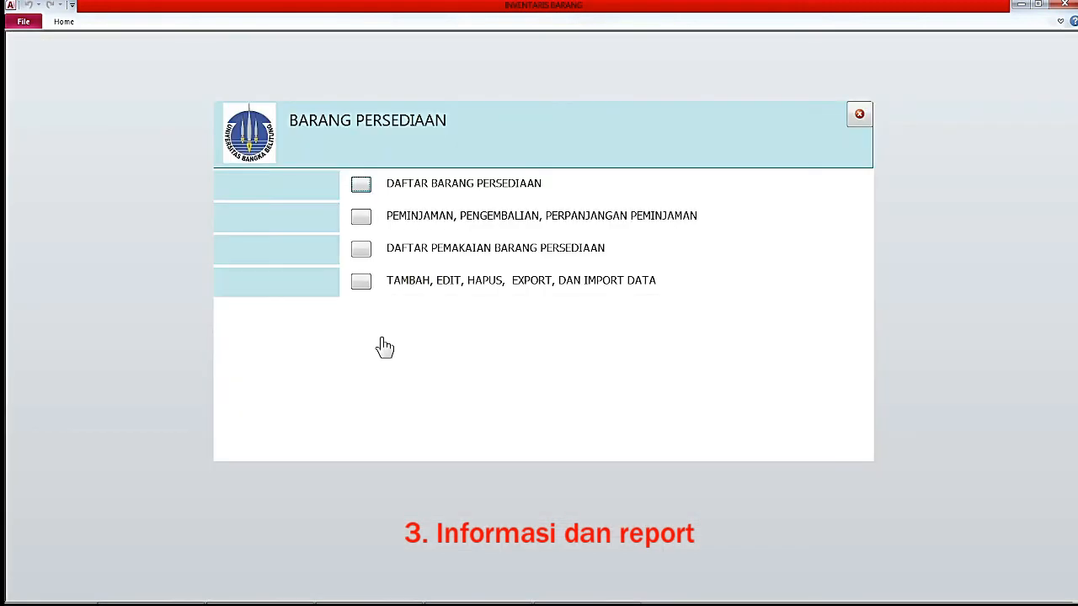
pyautogui.click(362, 252)
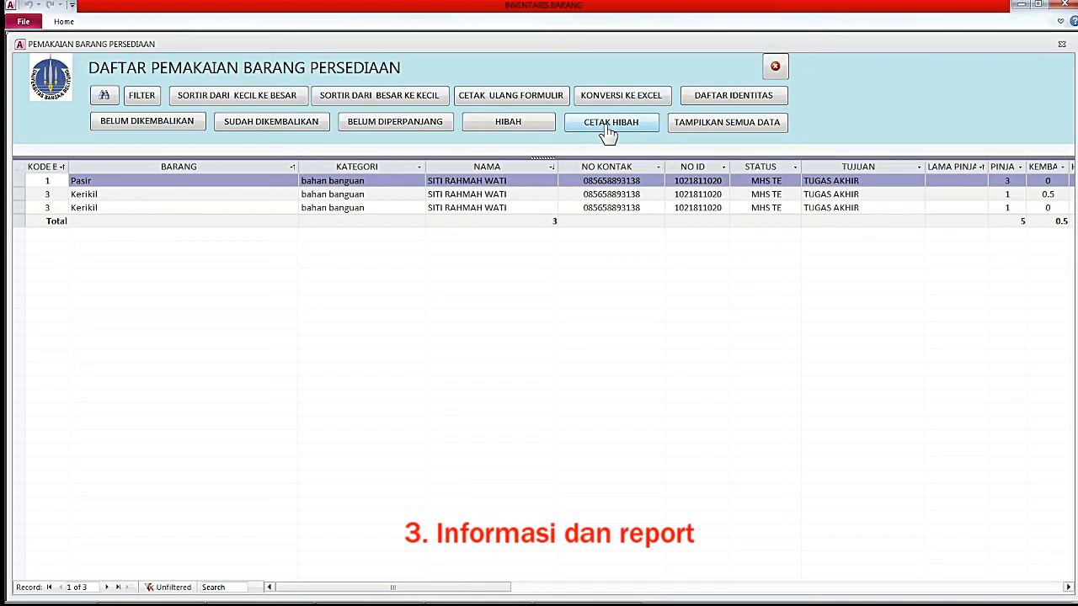
pyautogui.click(608, 133)
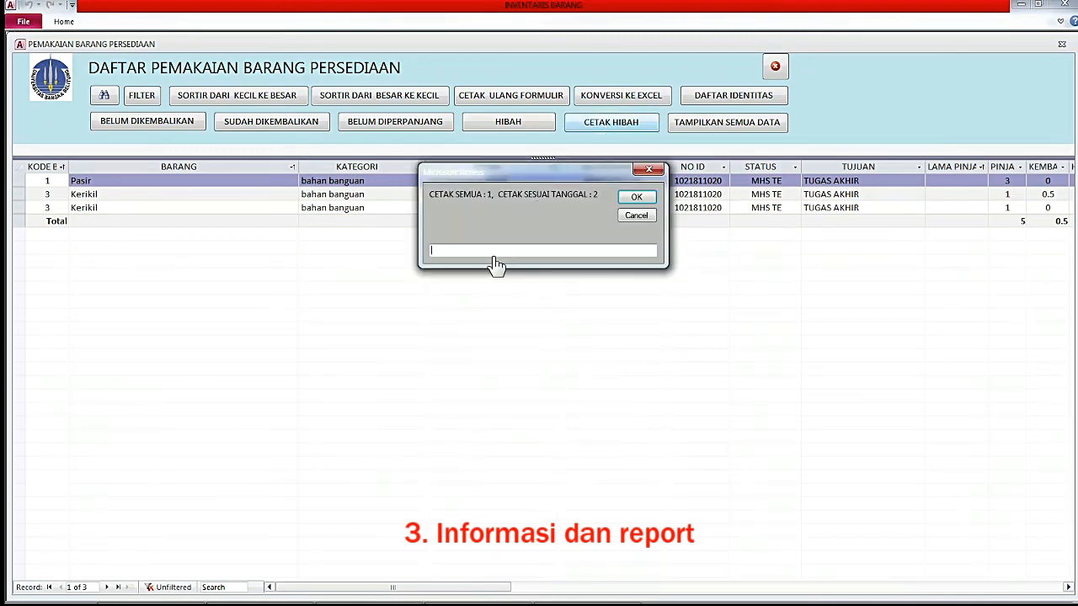
pyautogui.moveTo(495, 181); pyautogui.dragTo(495, 225)
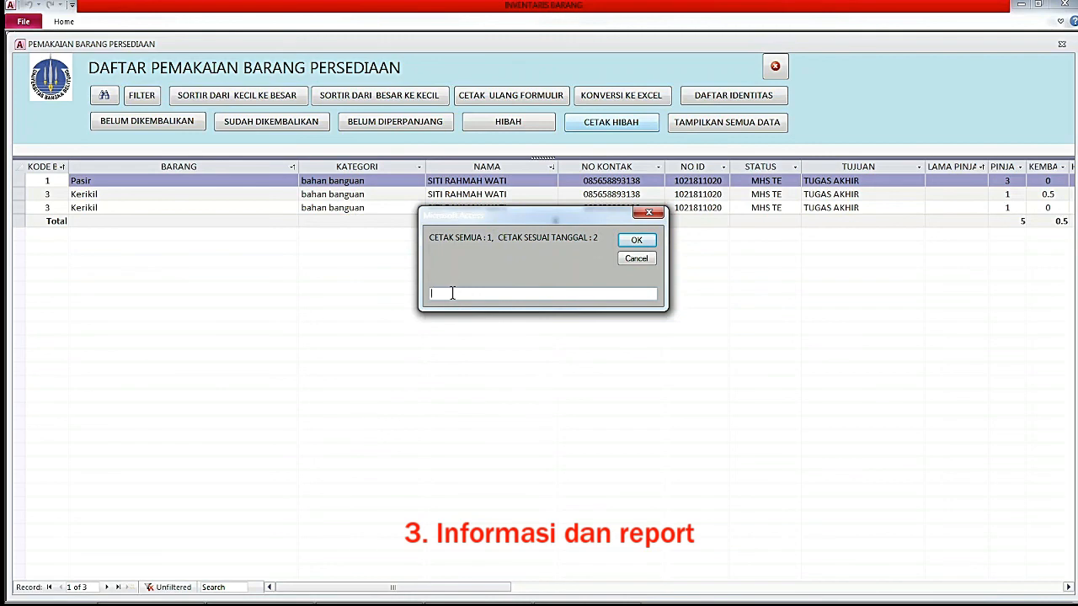
pyautogui.click(637, 240)
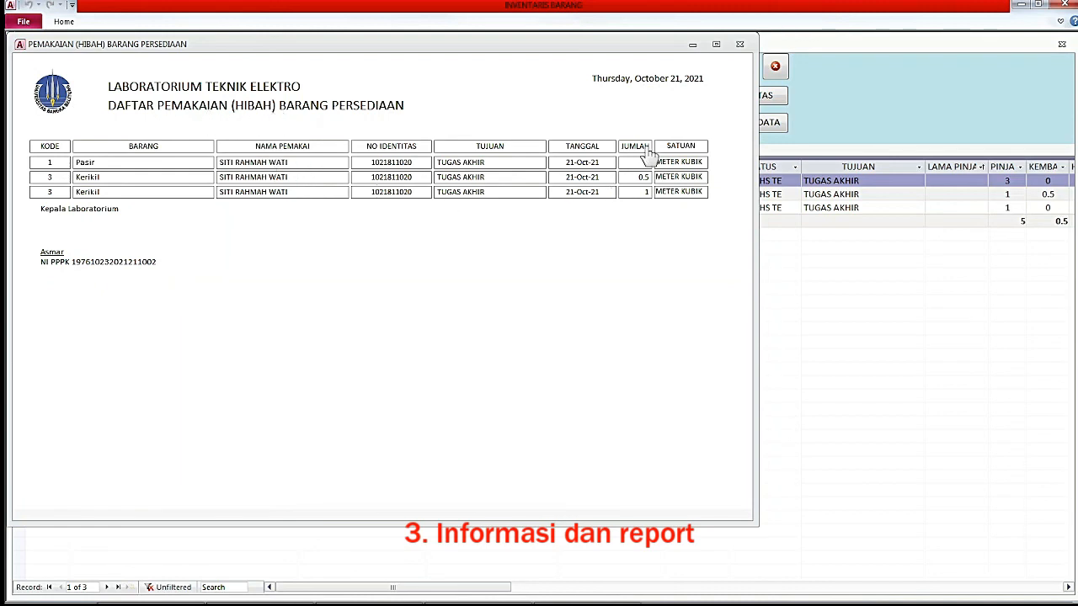
pyautogui.click(740, 44)
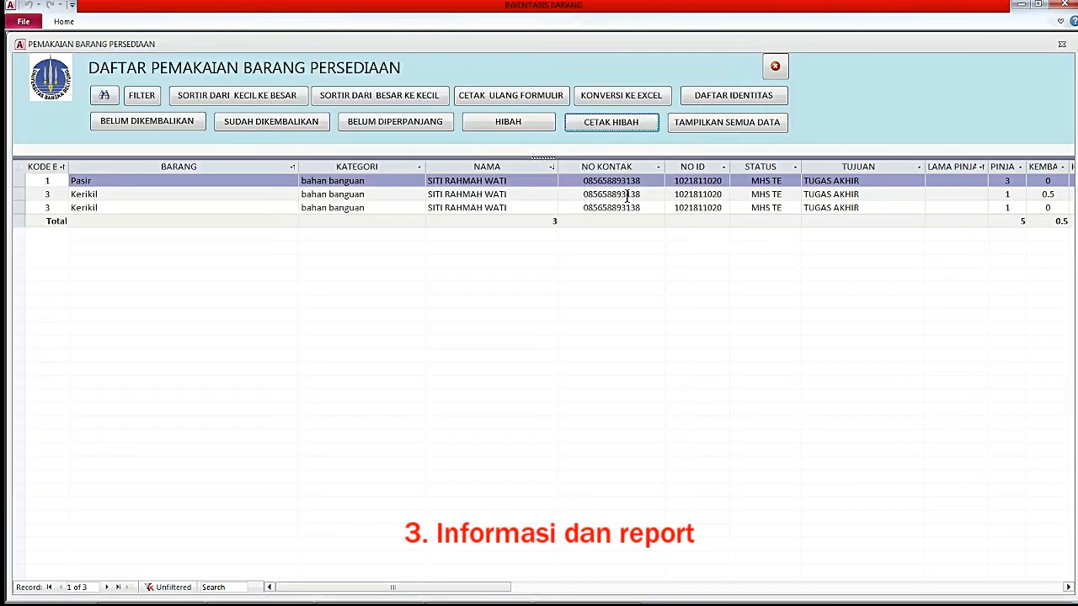
pyautogui.click(513, 194)
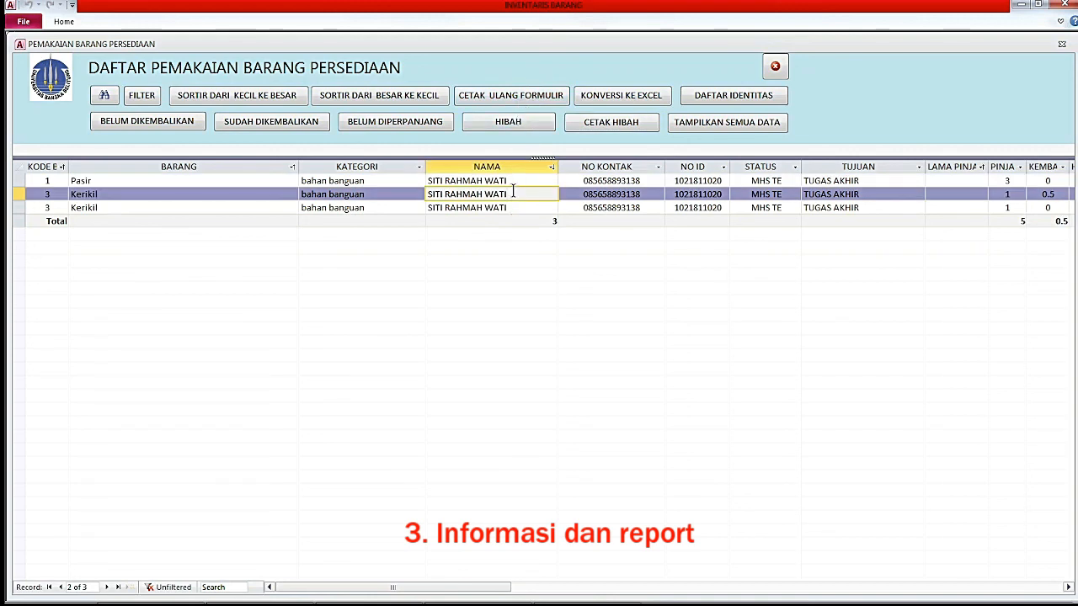
# Remove the filter to show all usage records and select the first one.
pyautogui.click(745, 126)
pyautogui.click(509, 185)
pyautogui.click(510, 197)
pyautogui.click(514, 181)
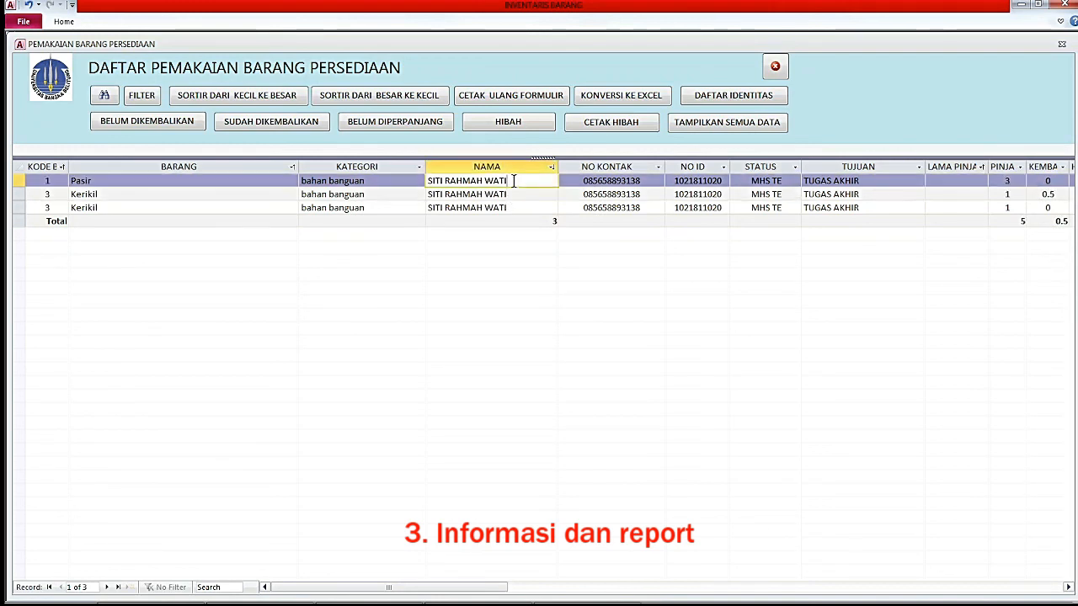
# Reprint the loan form for that record, then close the usage list and supplies menu.
pyautogui.click(527, 99)
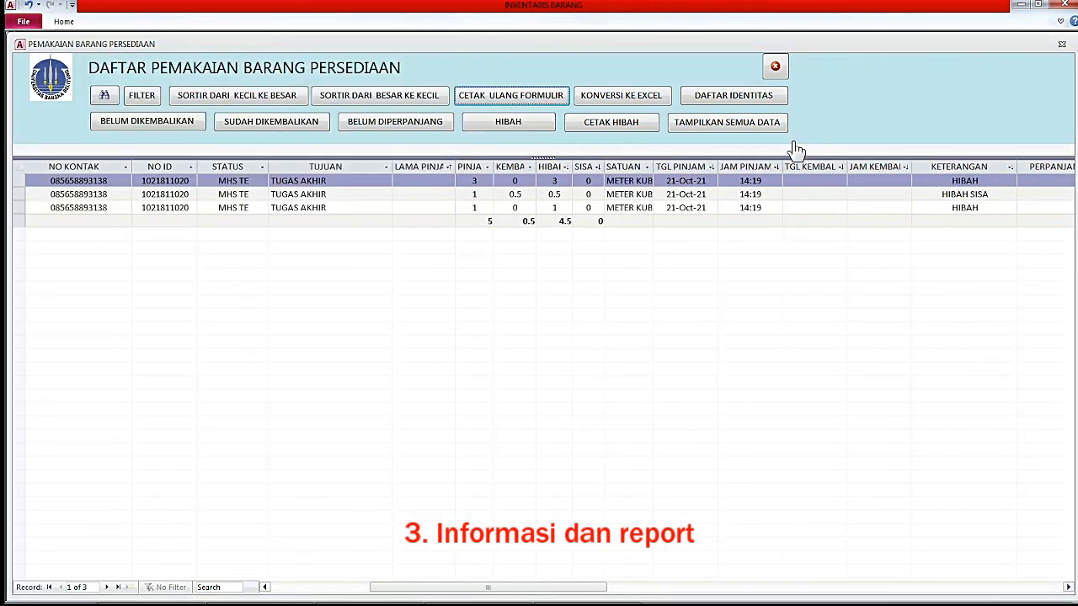
pyautogui.click(780, 69)
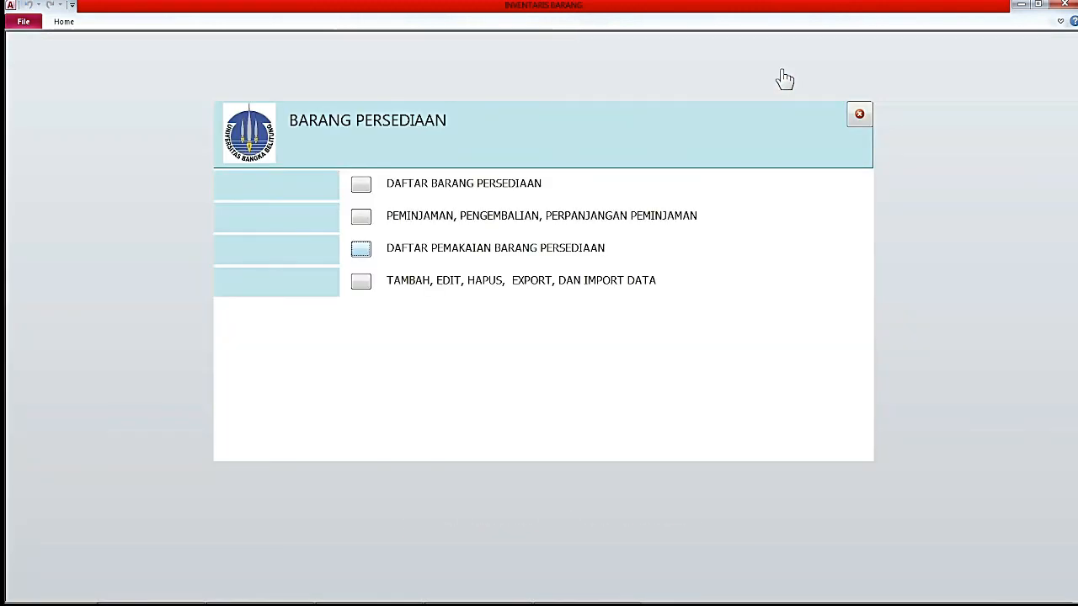
pyautogui.click(860, 118)
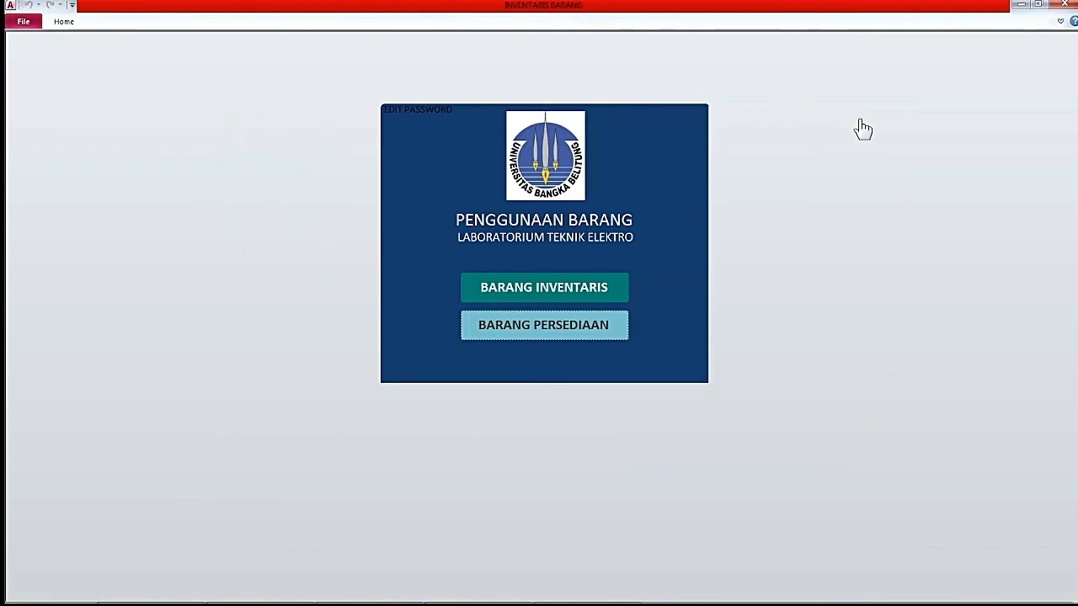